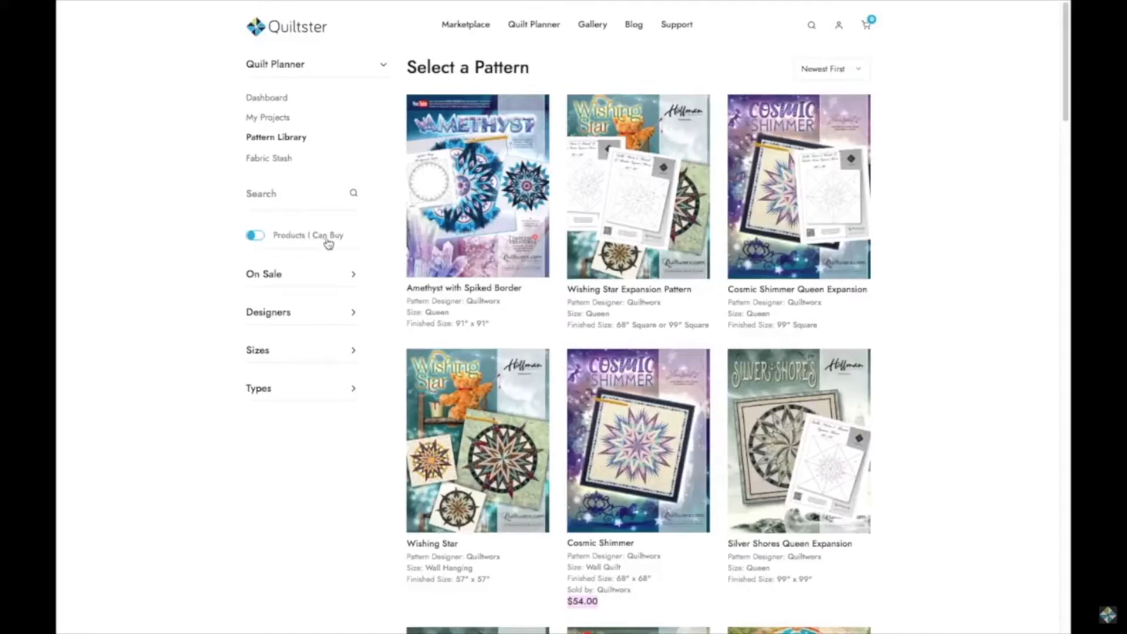
Try the Products I Can Buy filter on the pattern library, turn it off again, and check the available sort orders.
click(259, 240)
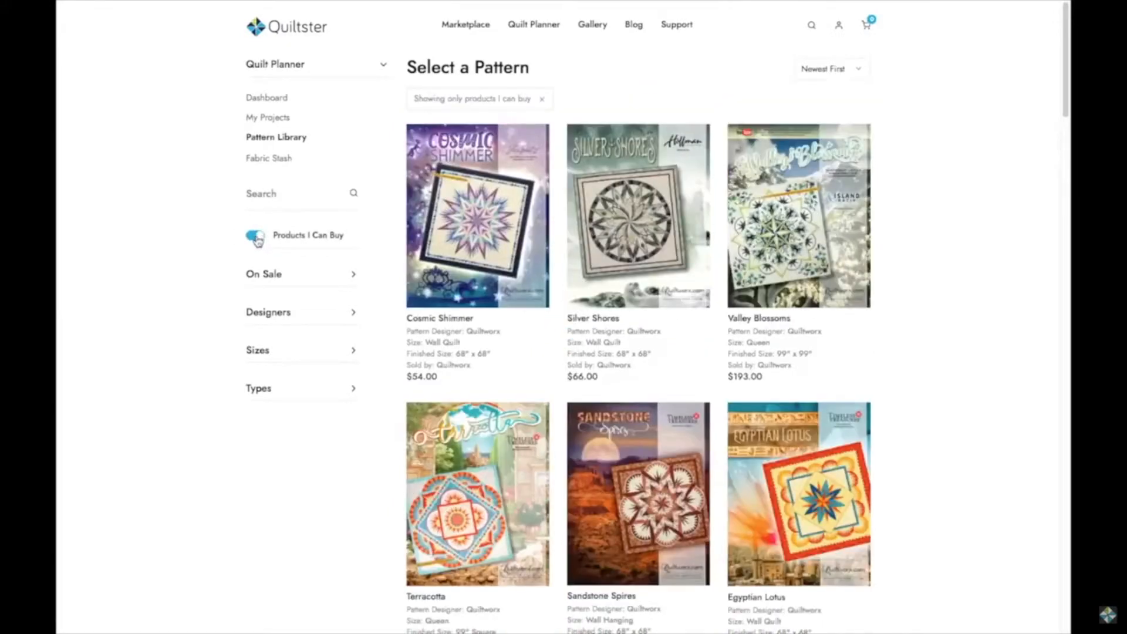
click(252, 238)
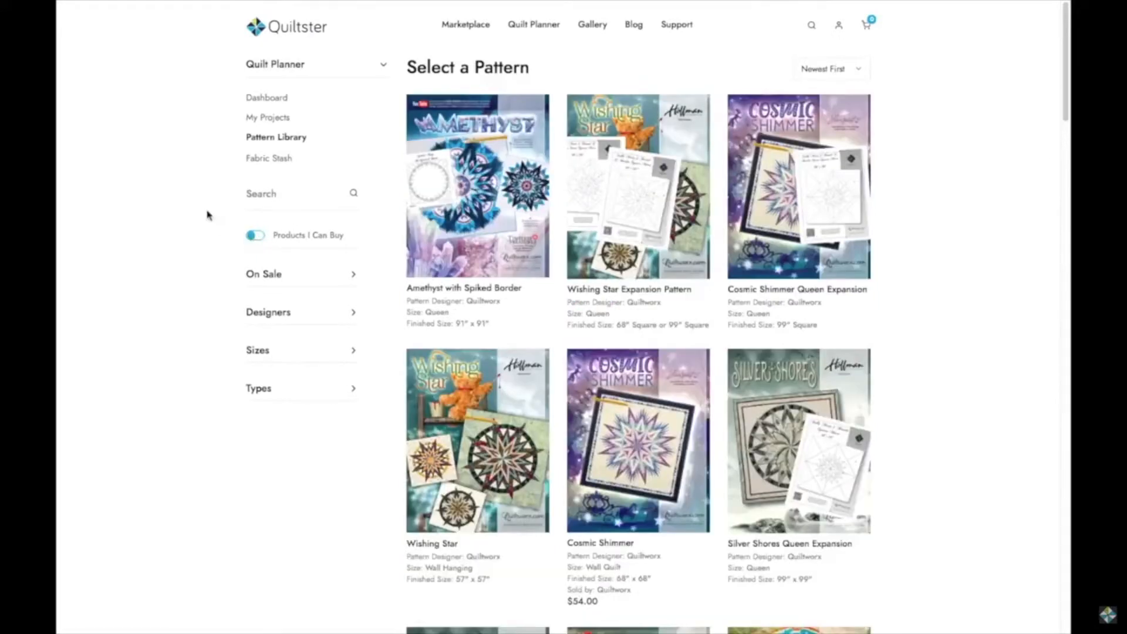
click(860, 71)
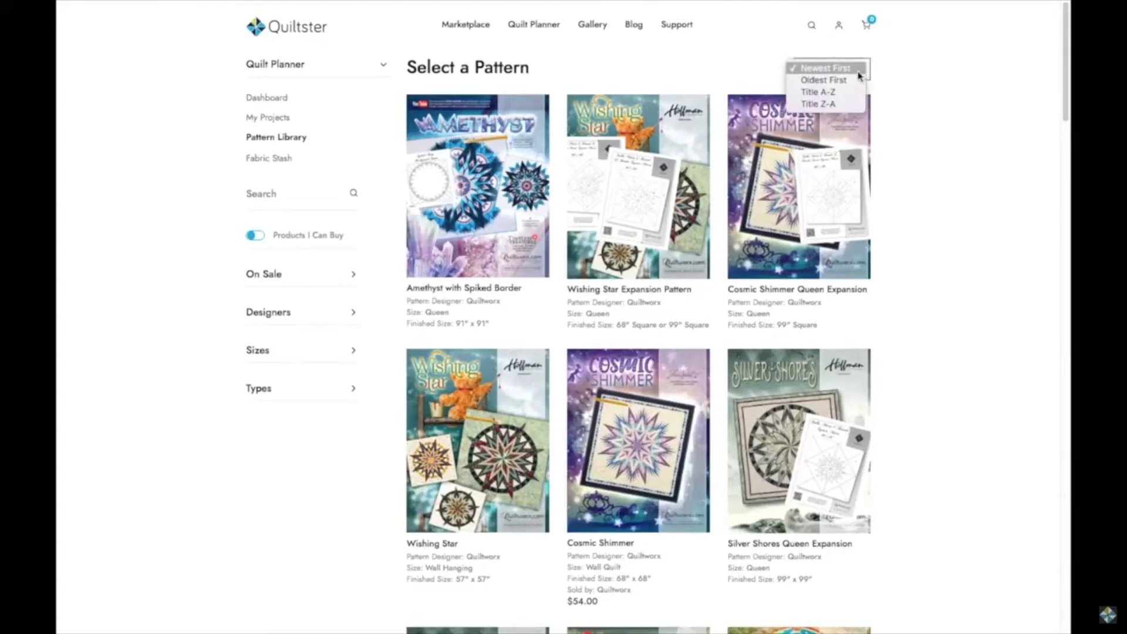
click(812, 57)
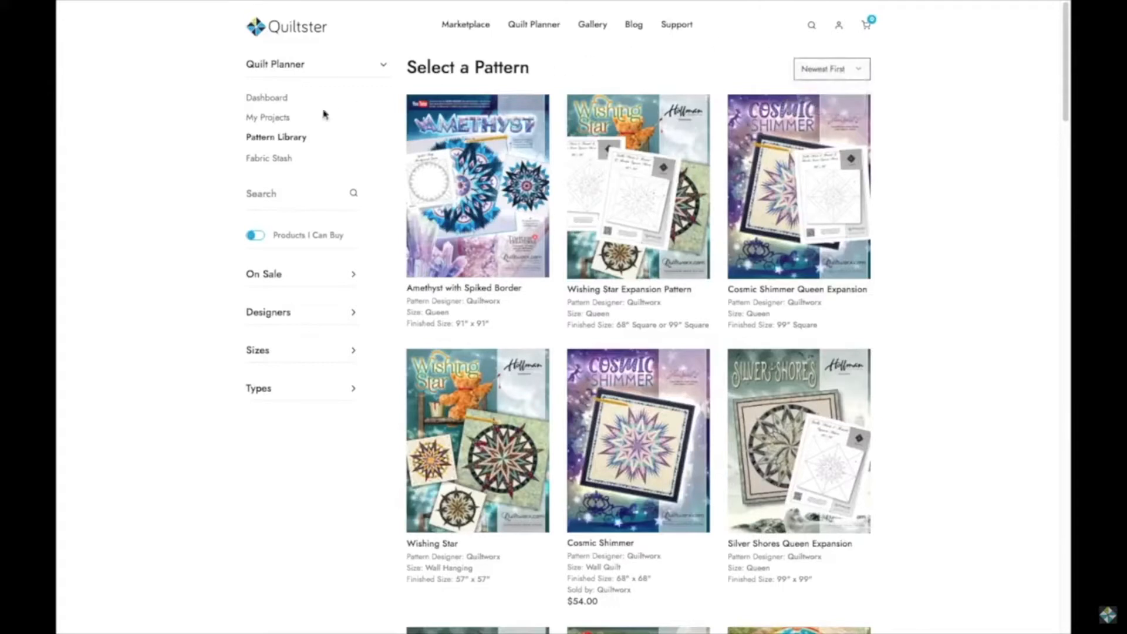
Search the pattern library for "winter".
click(256, 194)
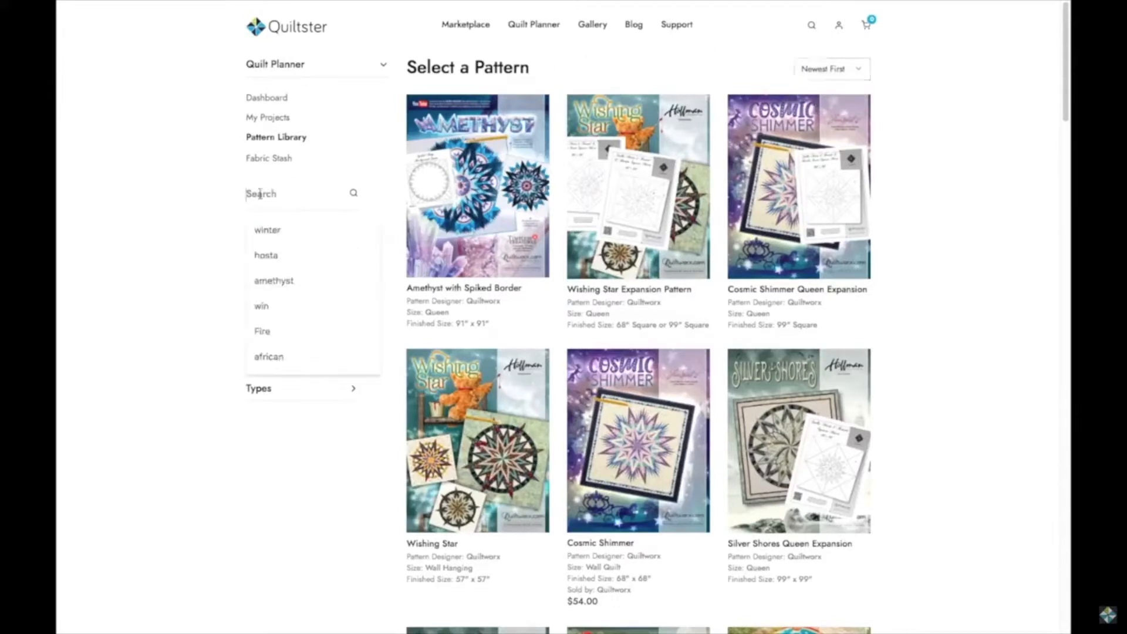
click(232, 207)
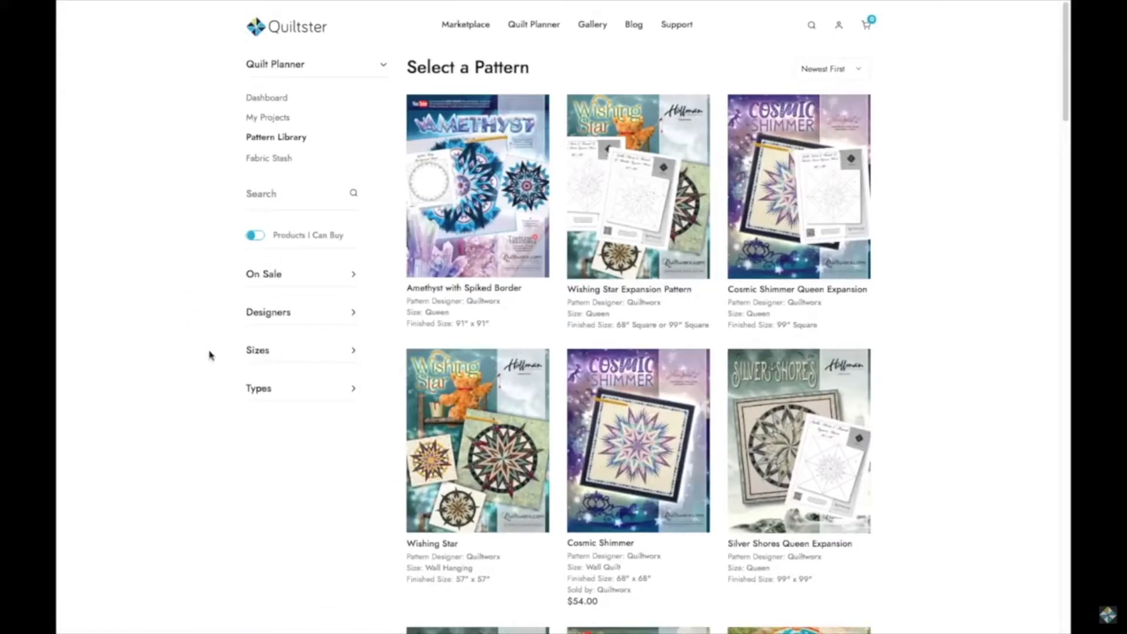
click(262, 192)
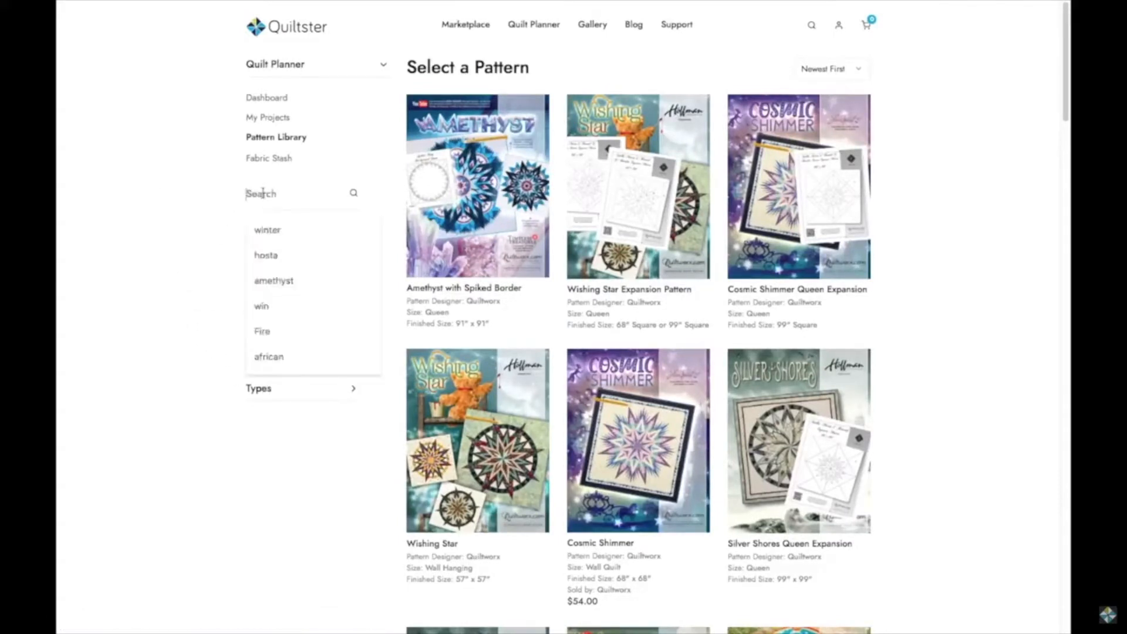
text(winter)
key(Return)
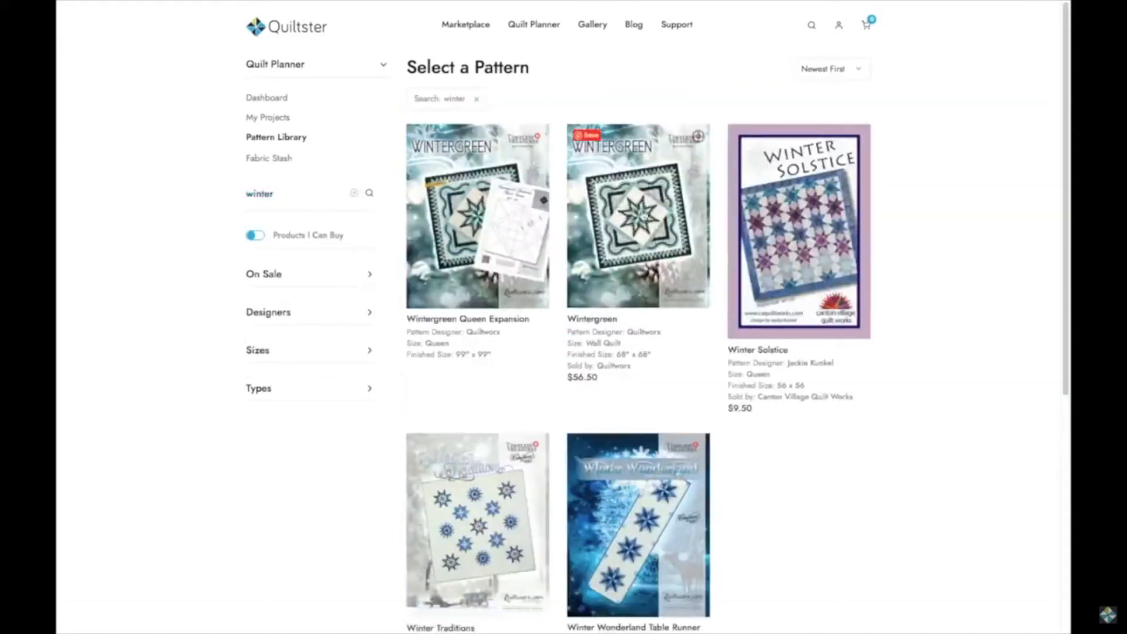
Open the Wintergreen wall quilt pattern and choose its blank template for customizing.
click(643, 210)
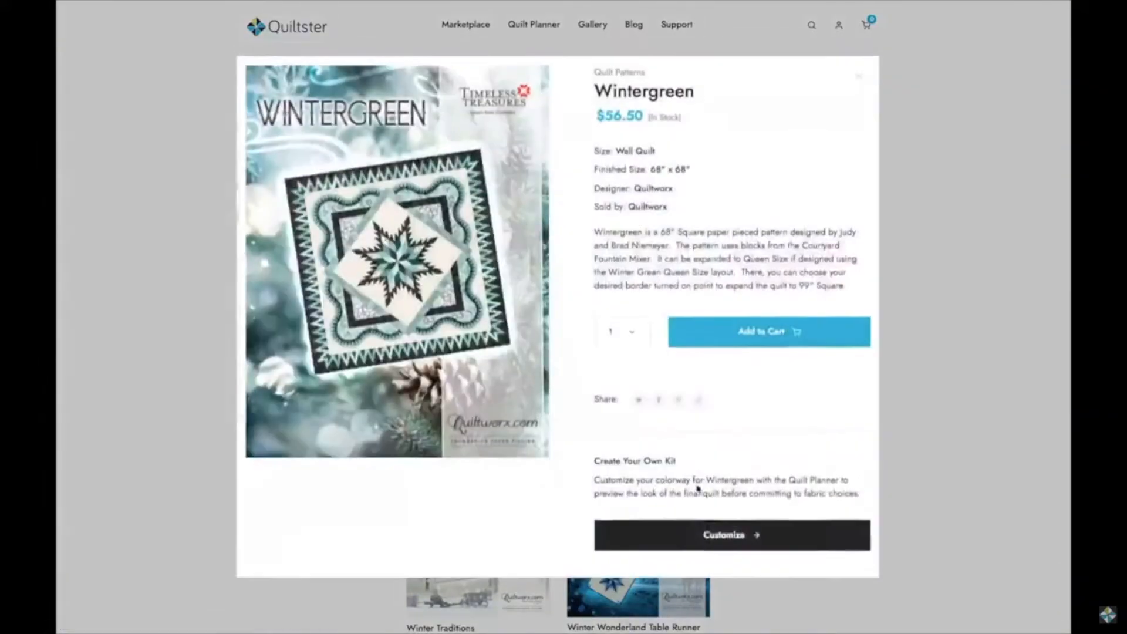
click(723, 536)
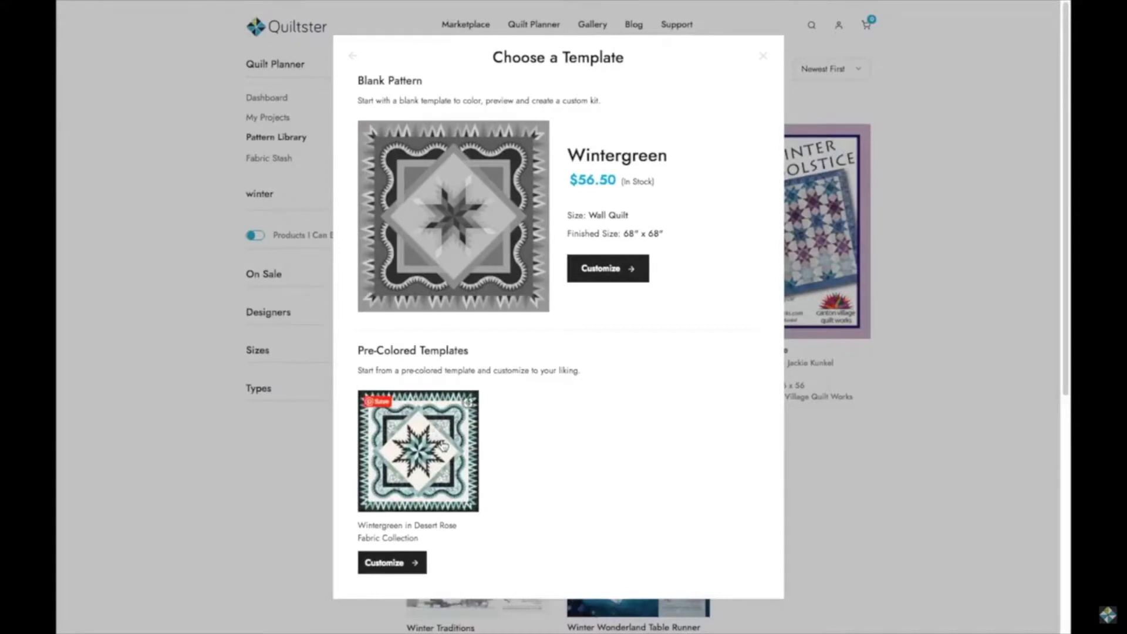
click(604, 267)
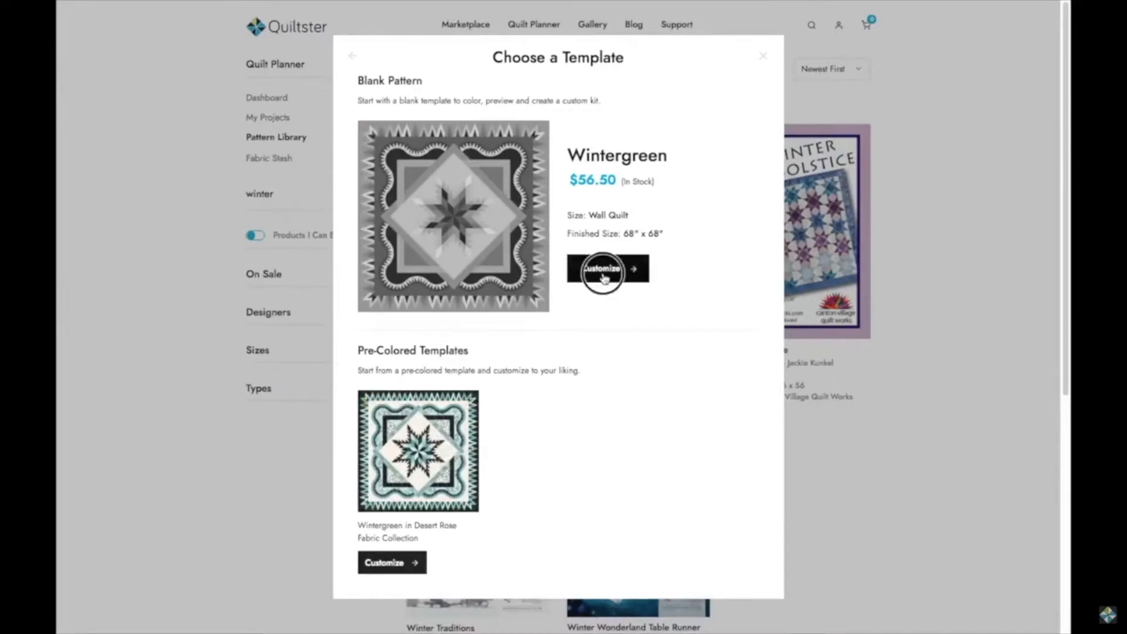
Name the new Wintergreen project "Demo" and create it.
click(603, 302)
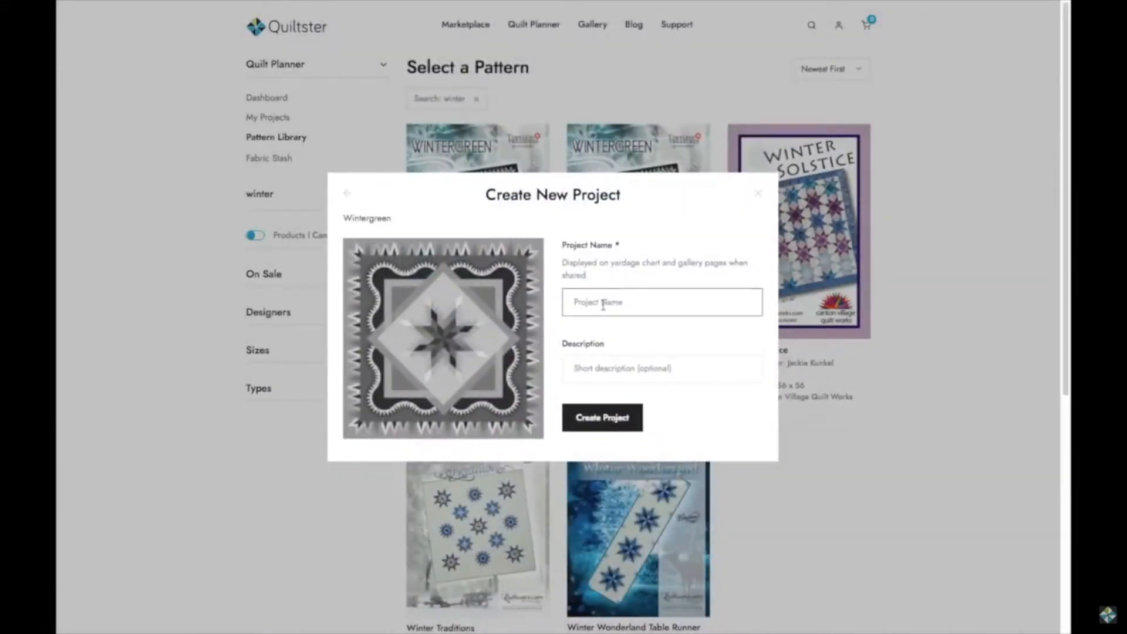
text(Demo)
click(596, 426)
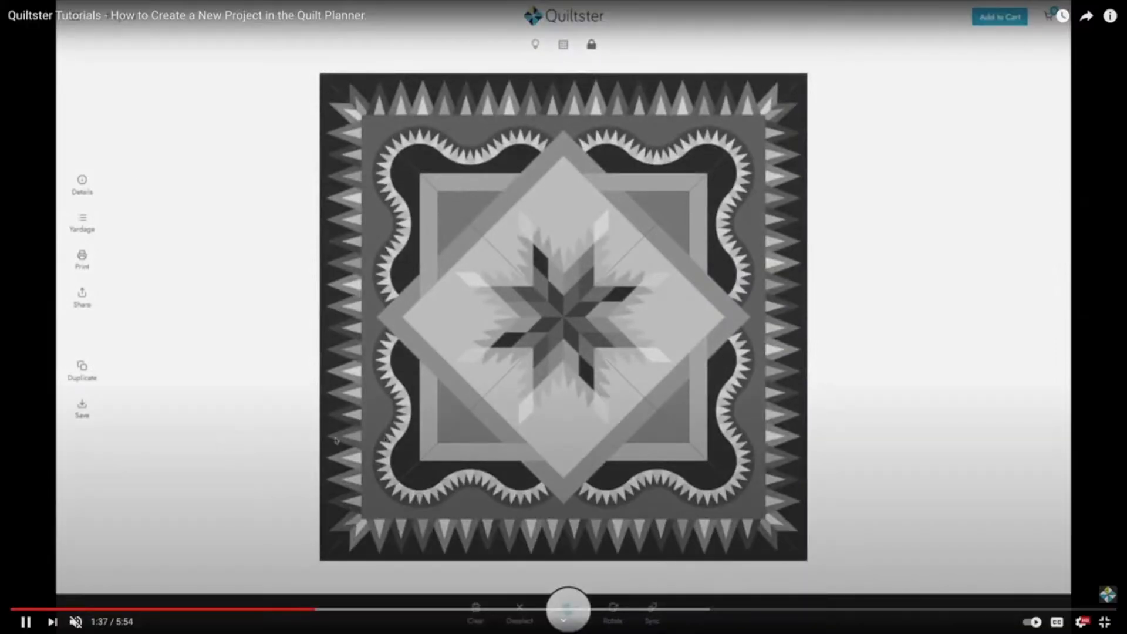
Leave the full-screen YouTube tutorial and switch to the Quiltster site's home page.
click(1105, 622)
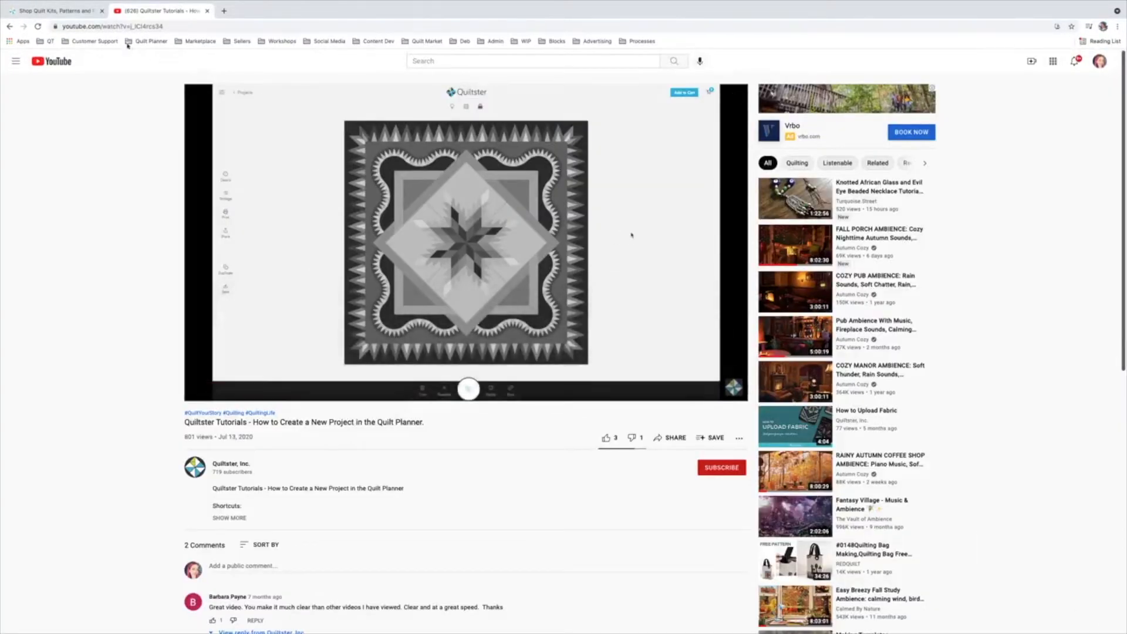
click(67, 11)
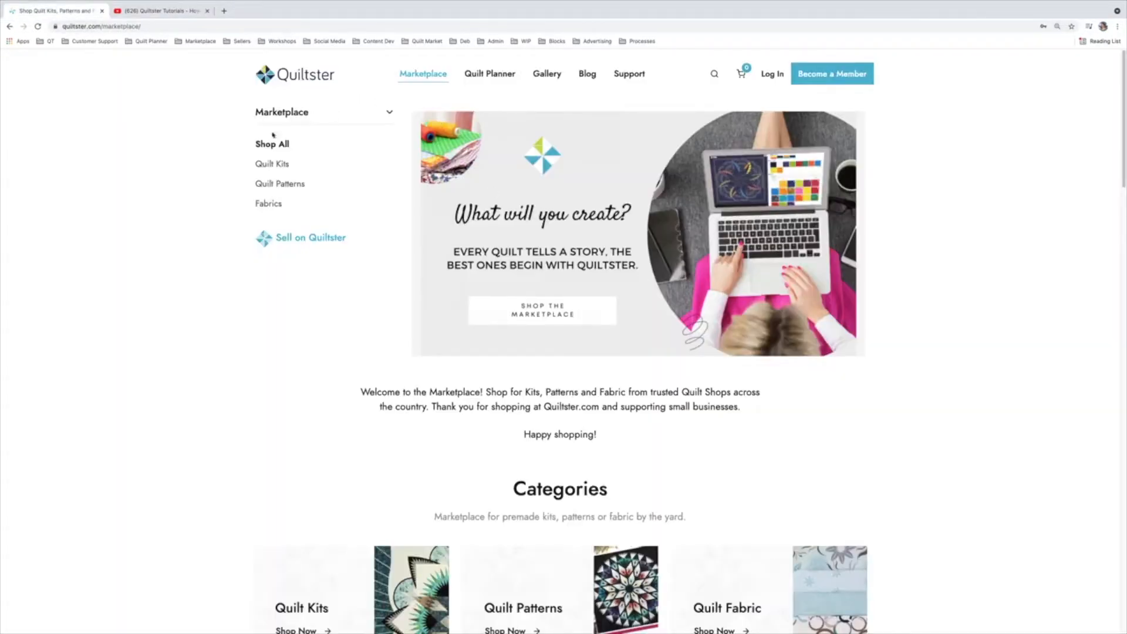
click(305, 70)
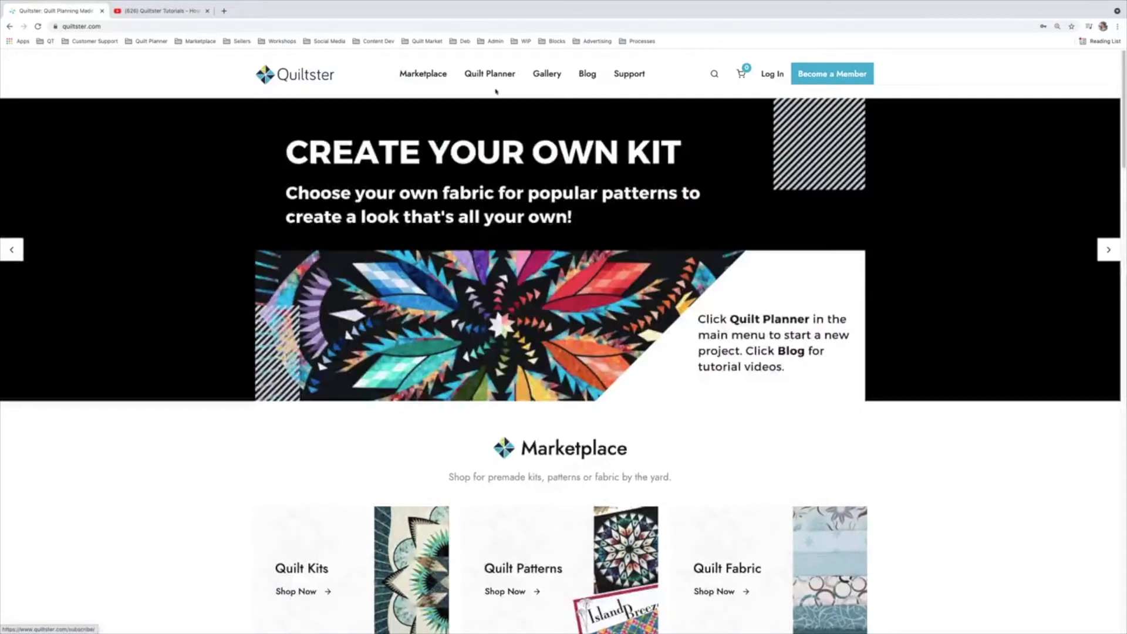
Open the Marketplace's quilt kits listing and expand the Quilt Shops filter to look through its shops.
click(423, 74)
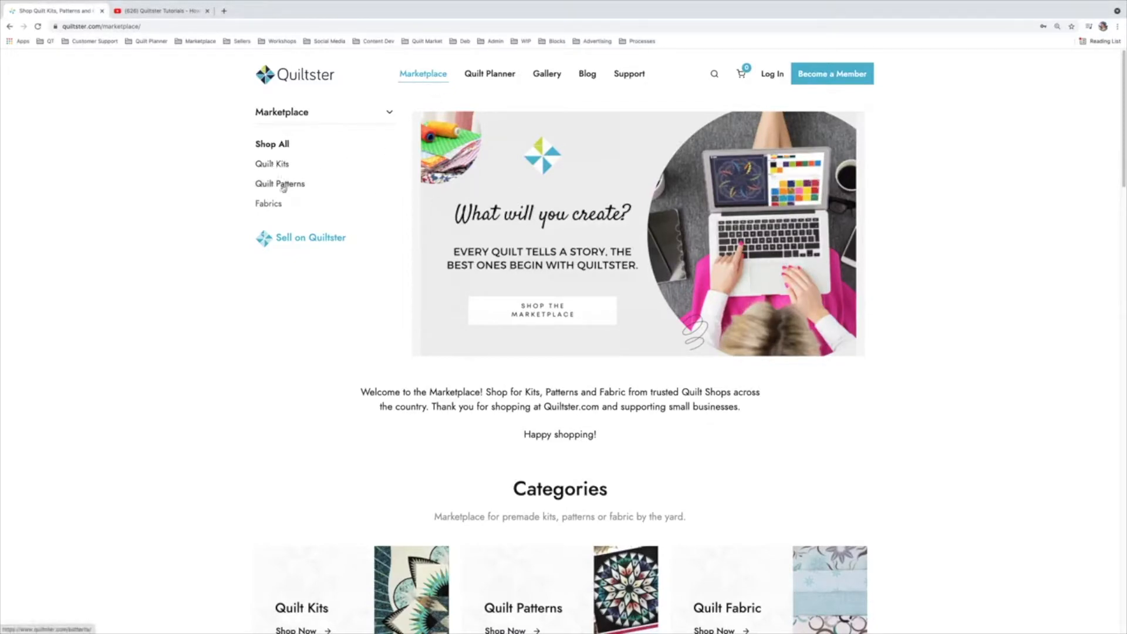
click(270, 164)
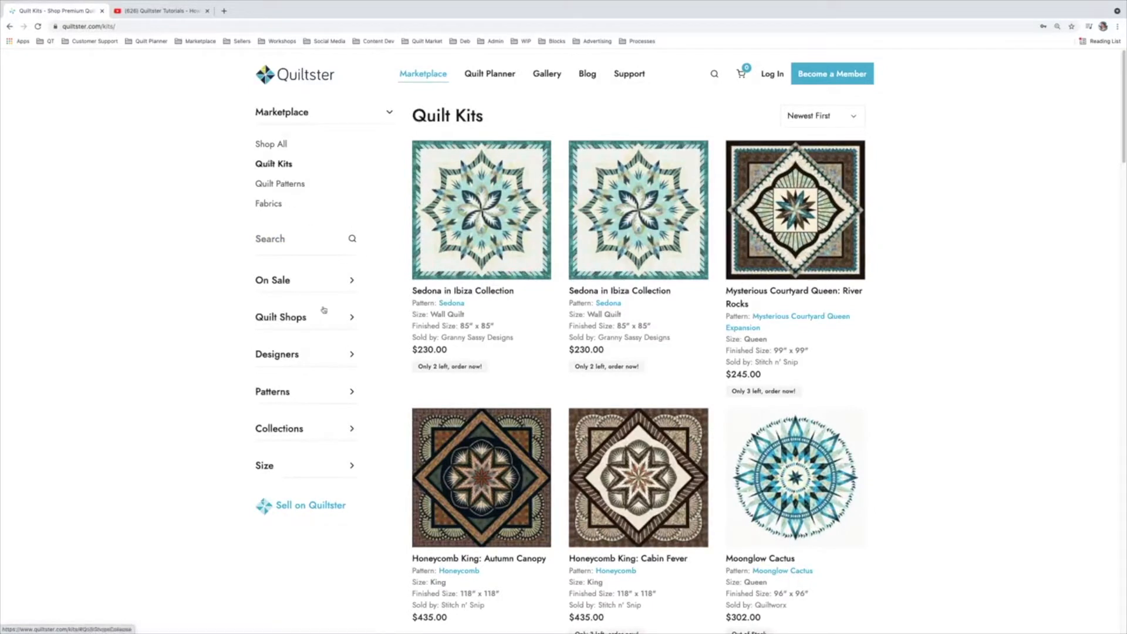
click(292, 317)
scroll(302, 408, down, 5)
scroll(294, 417, up, 5)
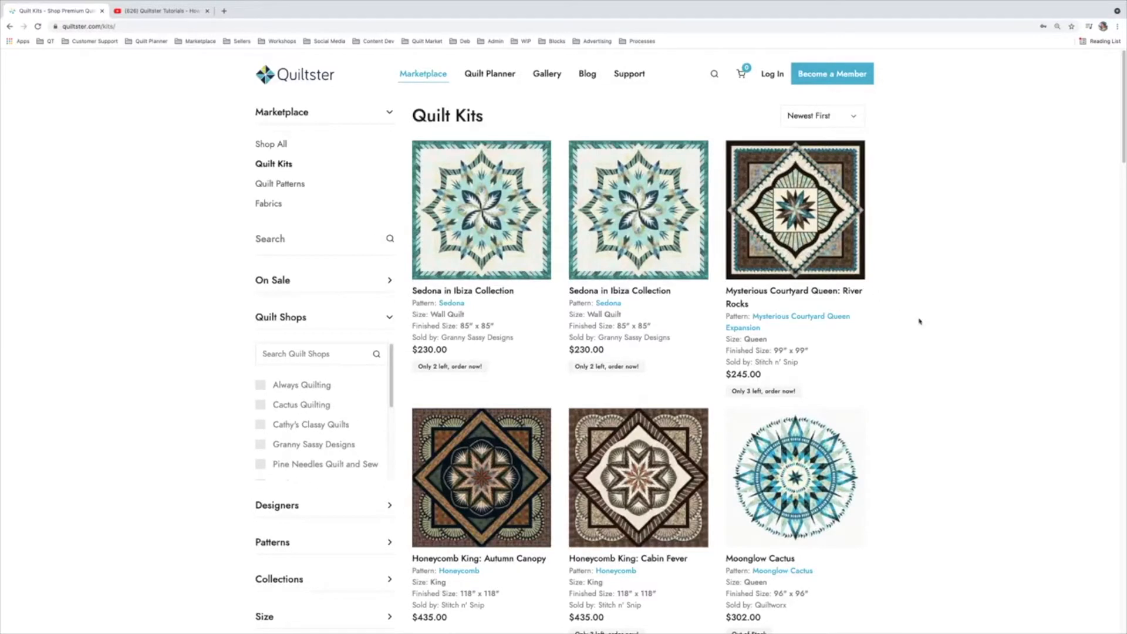
Browse the quilt kits listing, examining the kits' patterns, sizes, prices, sellers and stock notes.
scroll(928, 332, down, 10)
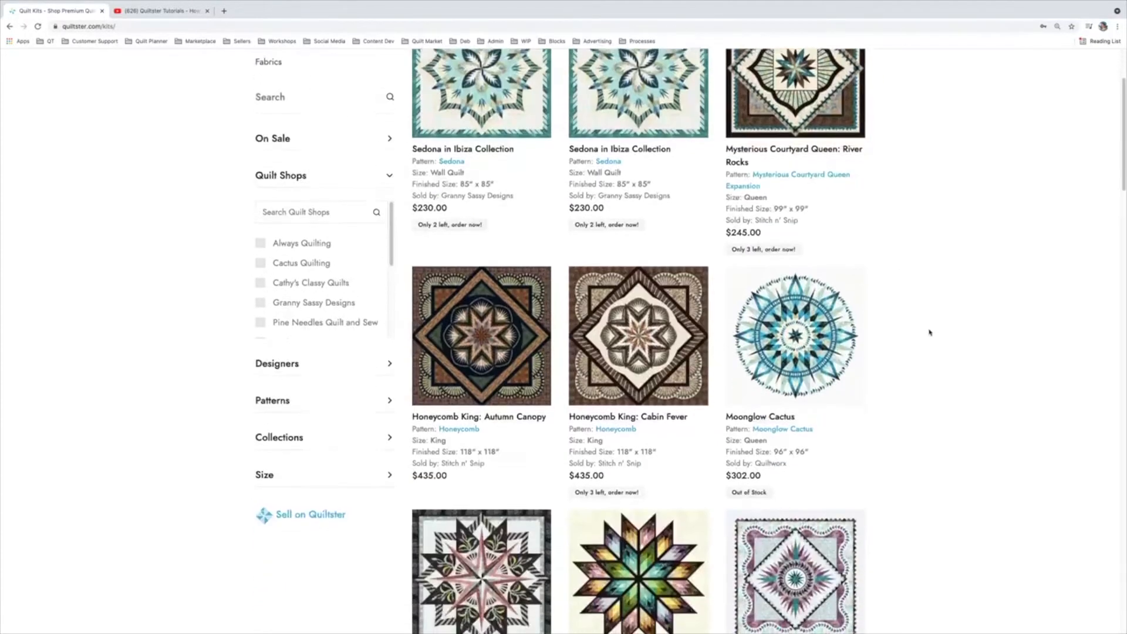
scroll(930, 336, down, 10)
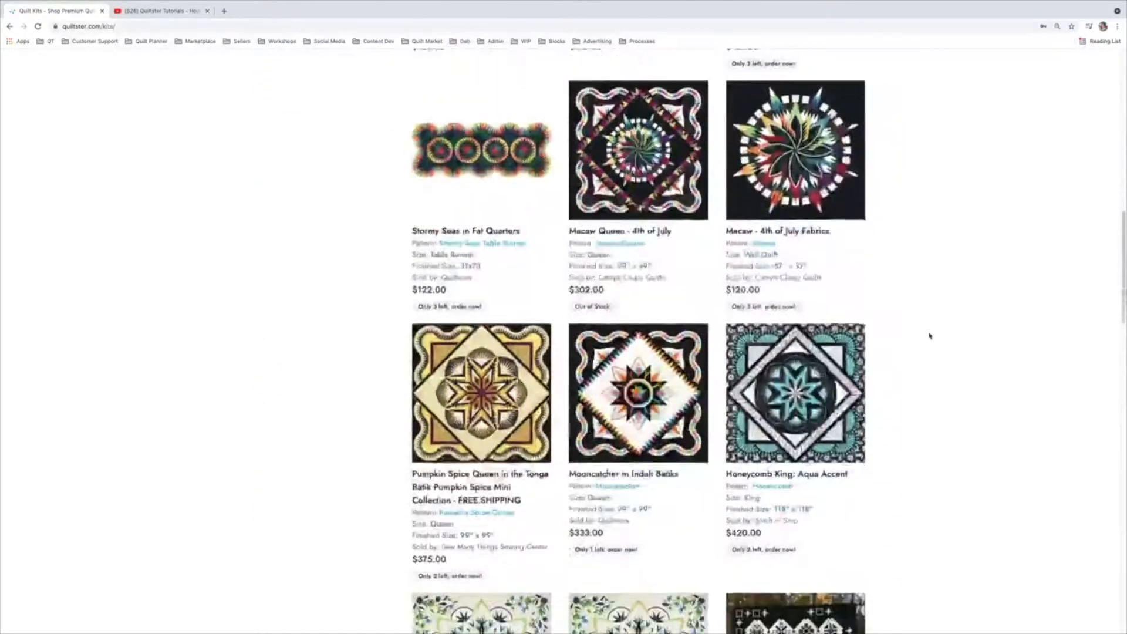
scroll(929, 335, down, 15)
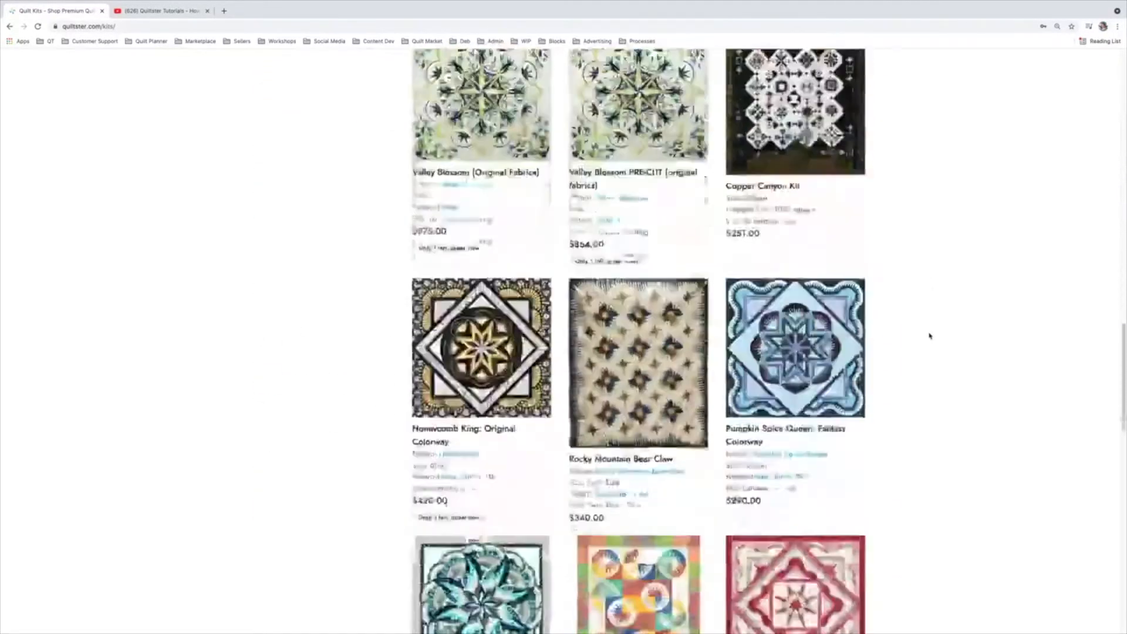
scroll(930, 341, up, 20)
scroll(931, 342, up, 15)
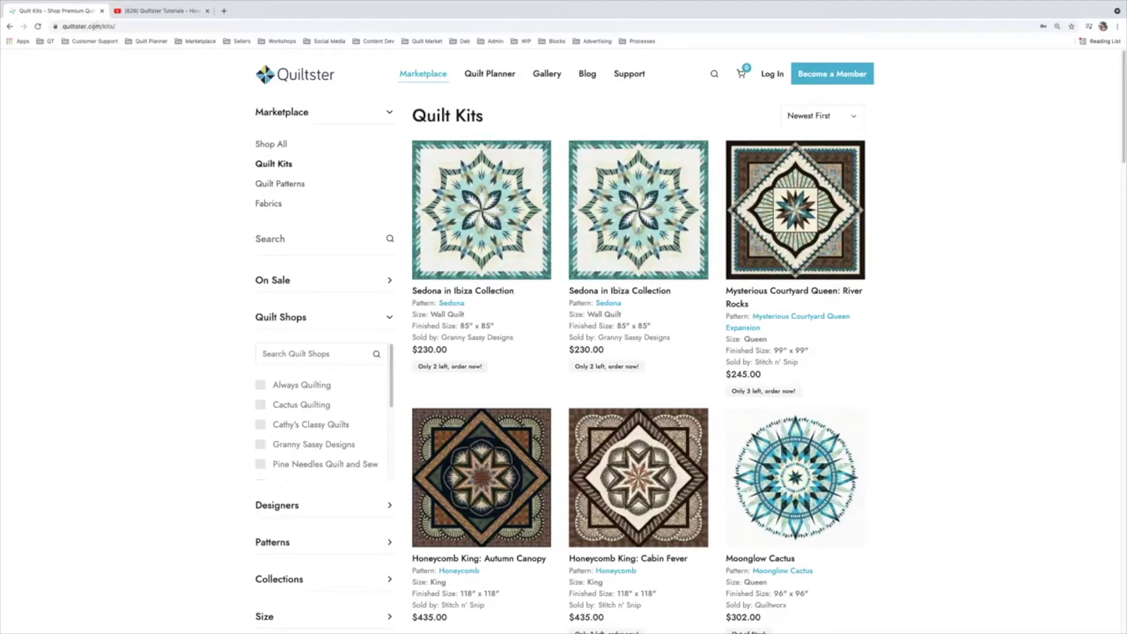
click(129, 27)
click(151, 136)
scroll(154, 182, down, 3)
scroll(155, 183, down, 3)
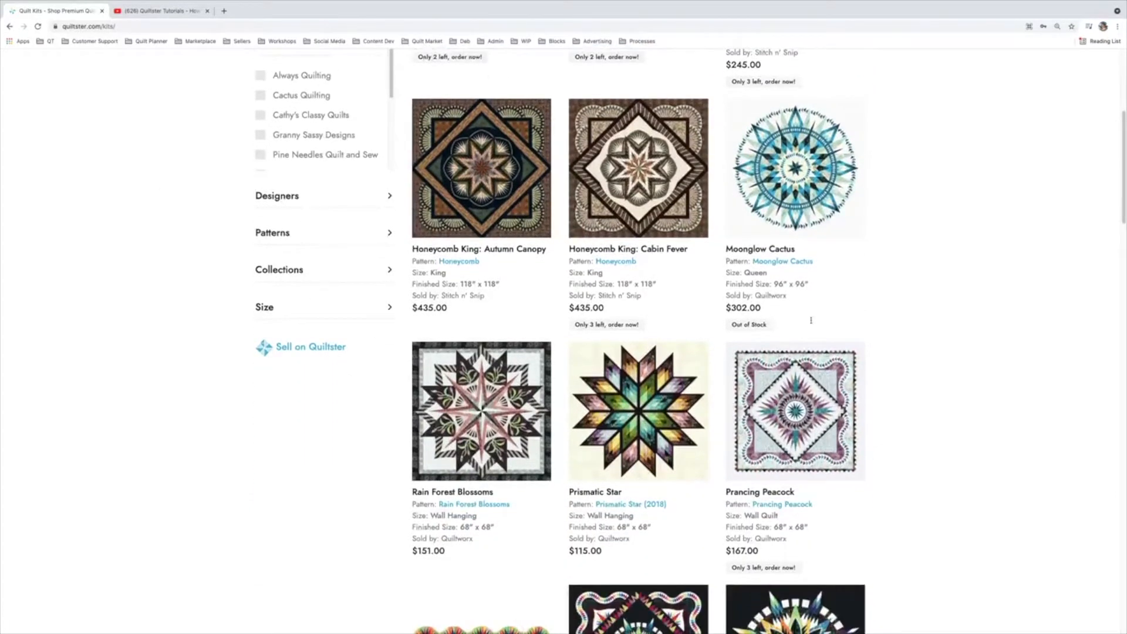
scroll(990, 228, down, 4)
scroll(989, 229, up, 6)
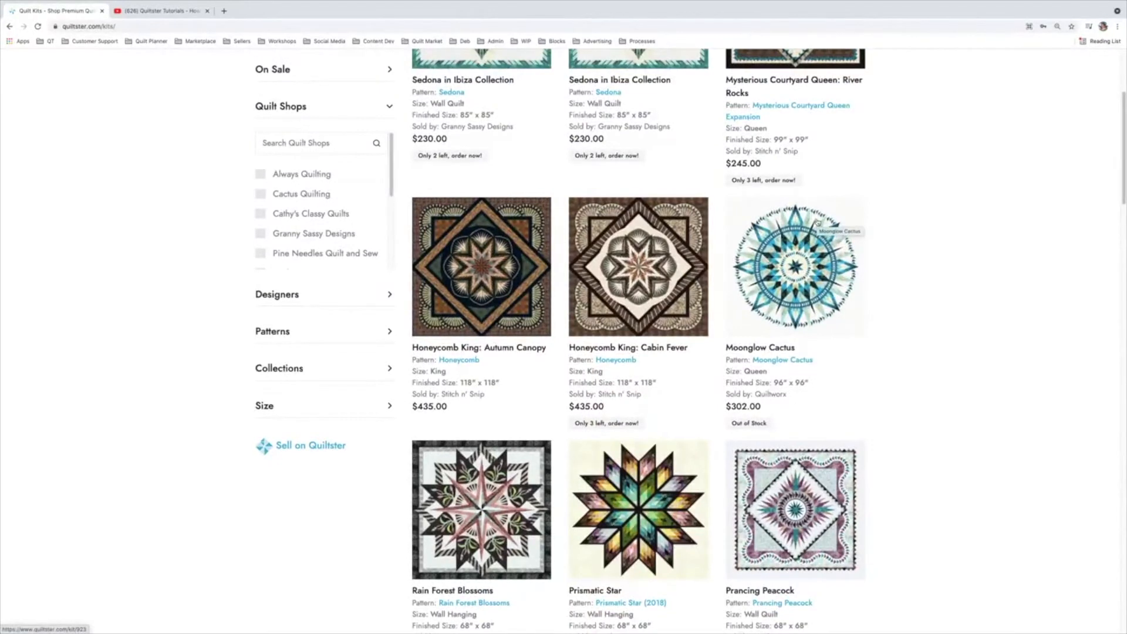
scroll(959, 299, down, 8)
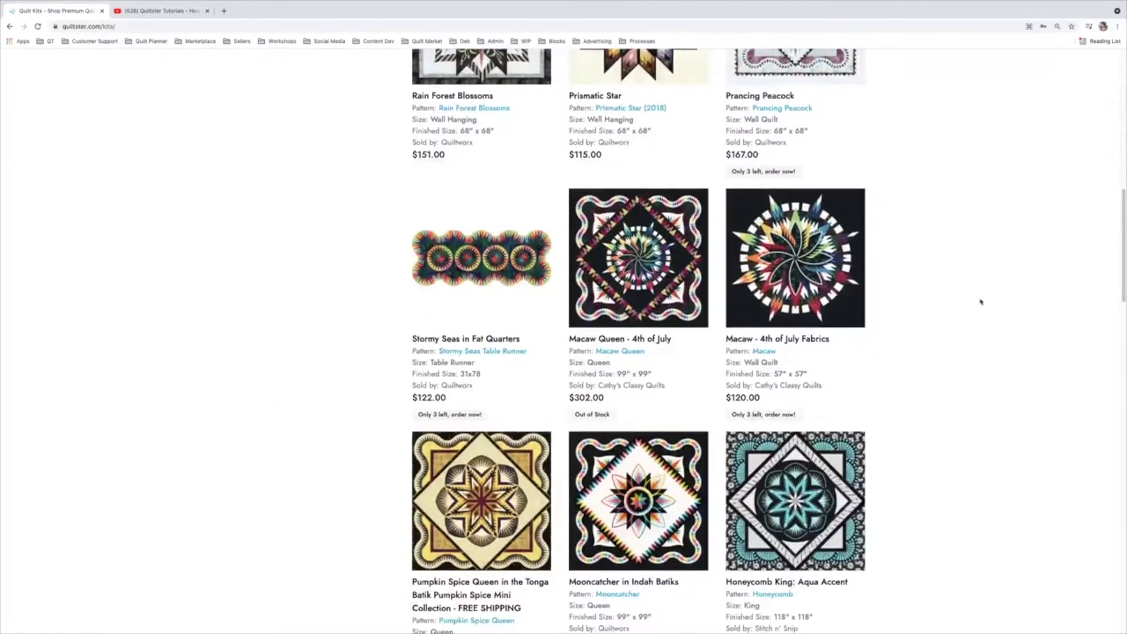
scroll(944, 277, down, 13)
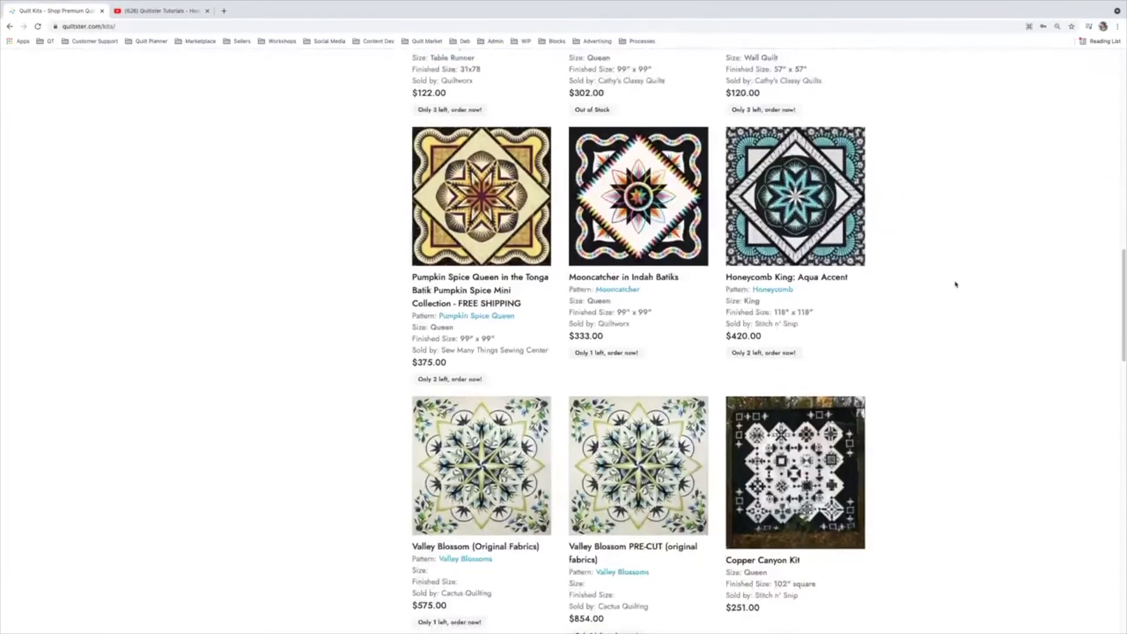
Highlight the seller lines of the Rocky Mountain Bear Claw, Coral Reef Technique of the Month and Cranberries & Cream kits.
drag(642, 366, 569, 367)
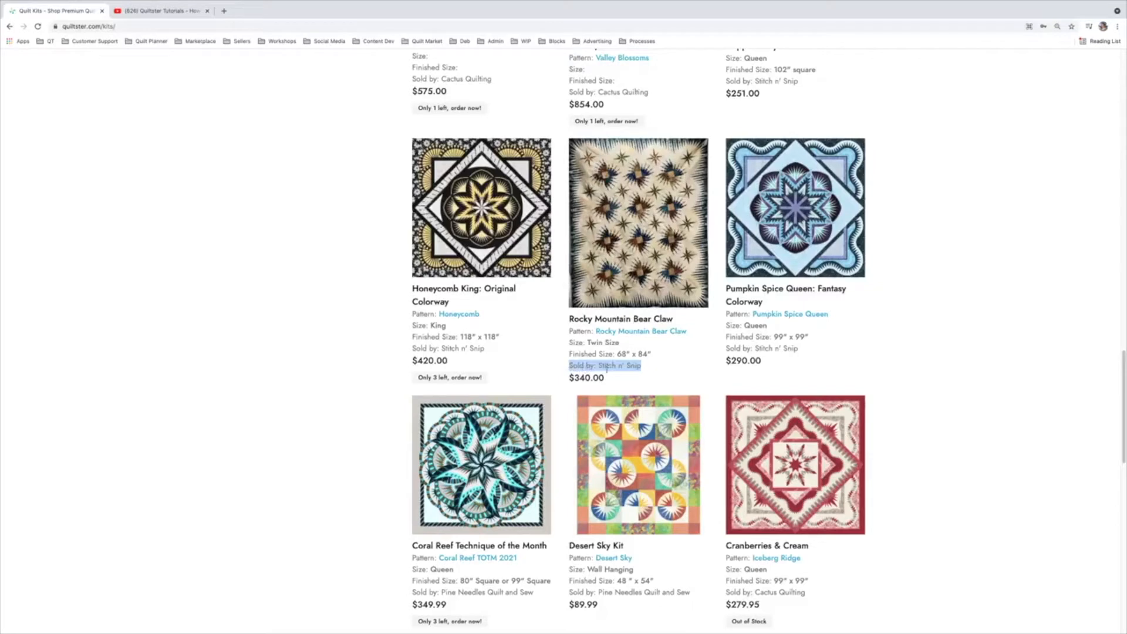
scroll(617, 370, down, 3)
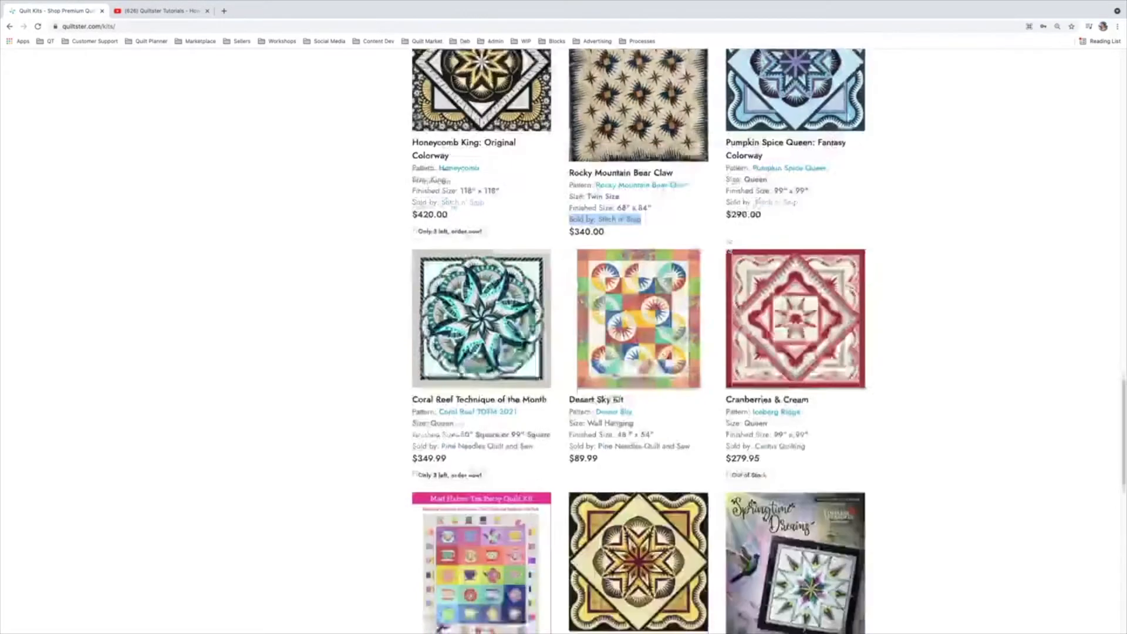
drag(533, 419, 409, 420)
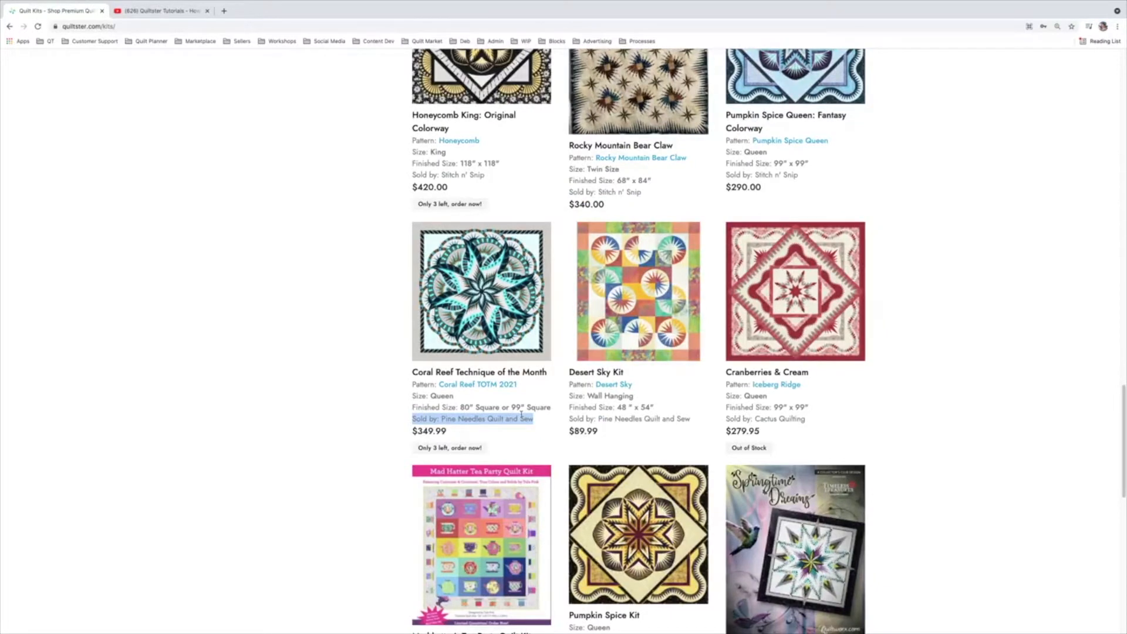
scroll(759, 396, down, 1)
drag(818, 420, 731, 417)
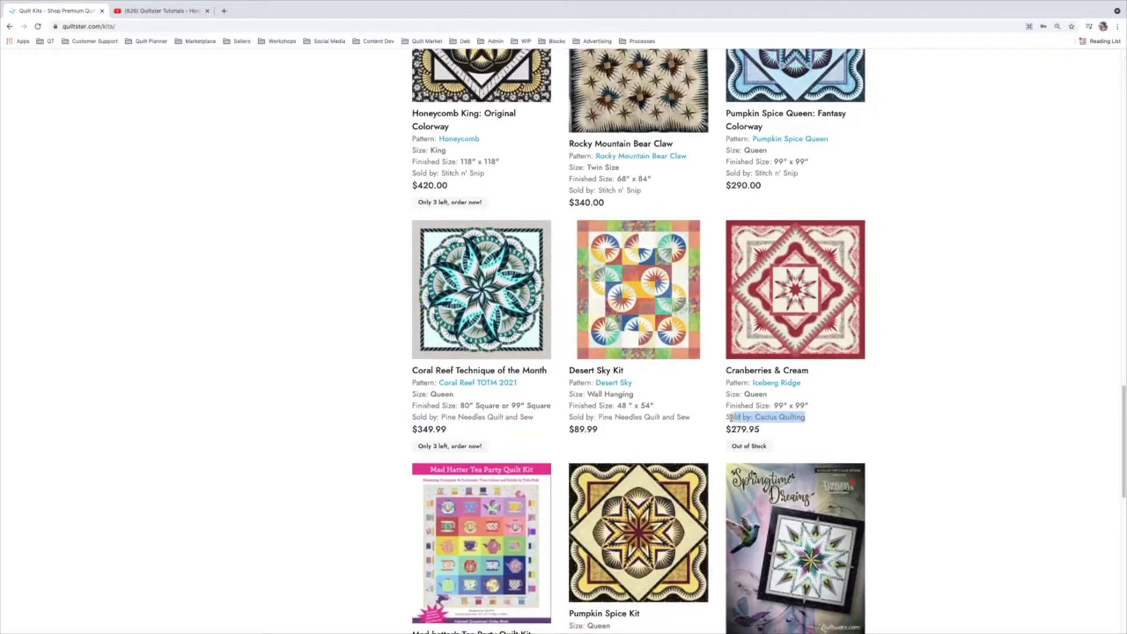
scroll(999, 428, down, 4)
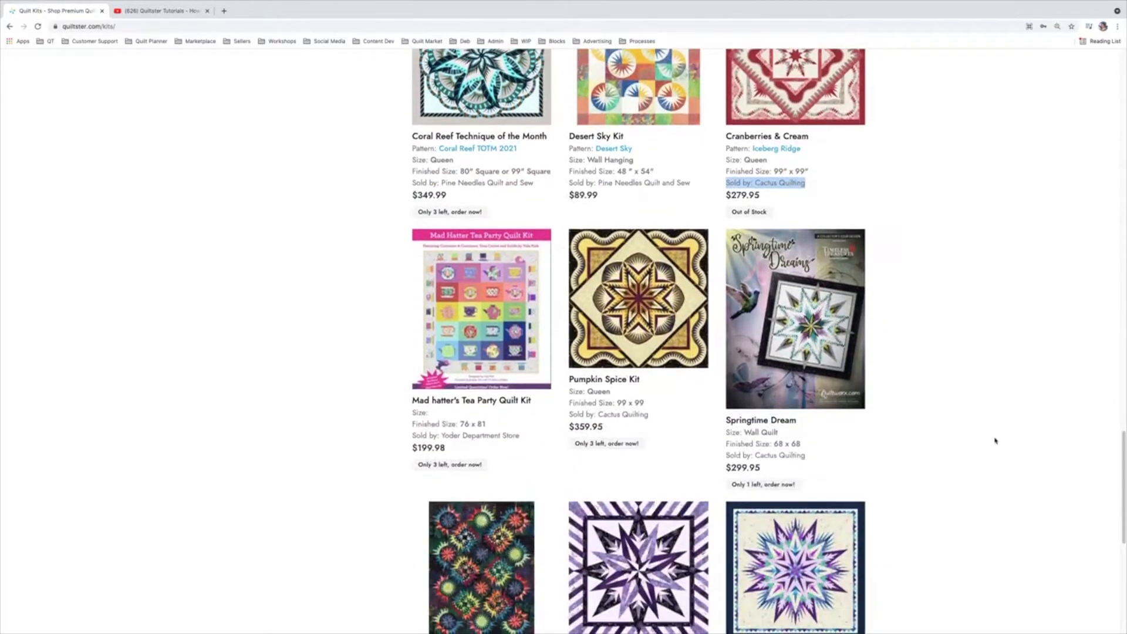
Collapse the Quilt Shops filter and expand the On Sale filter of the quilt kits listing.
scroll(994, 440, up, 15)
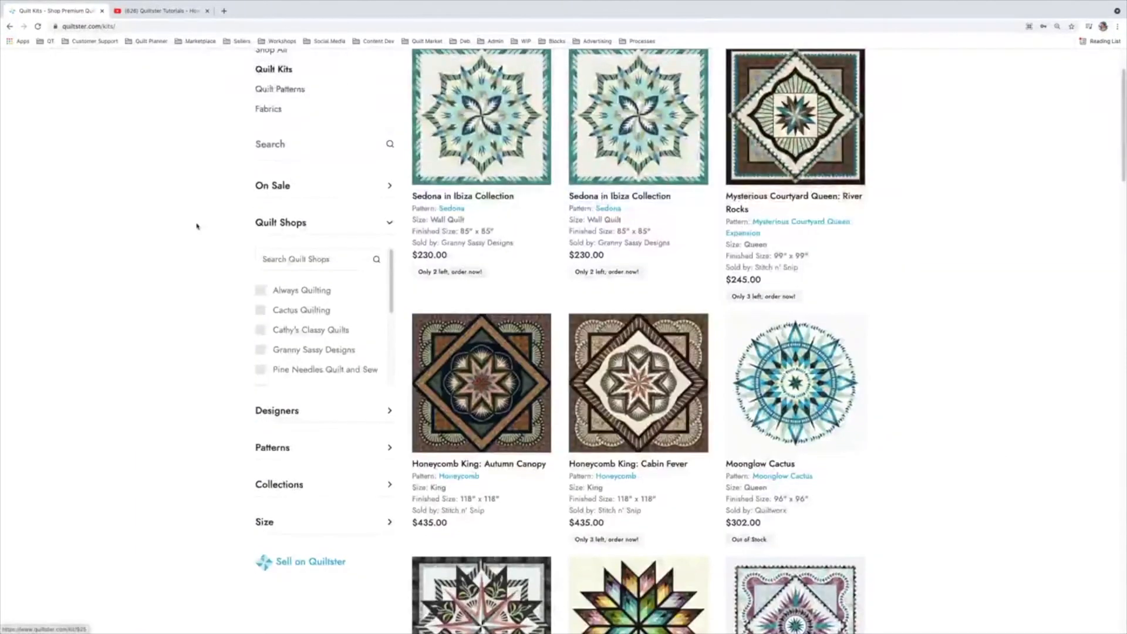
click(280, 223)
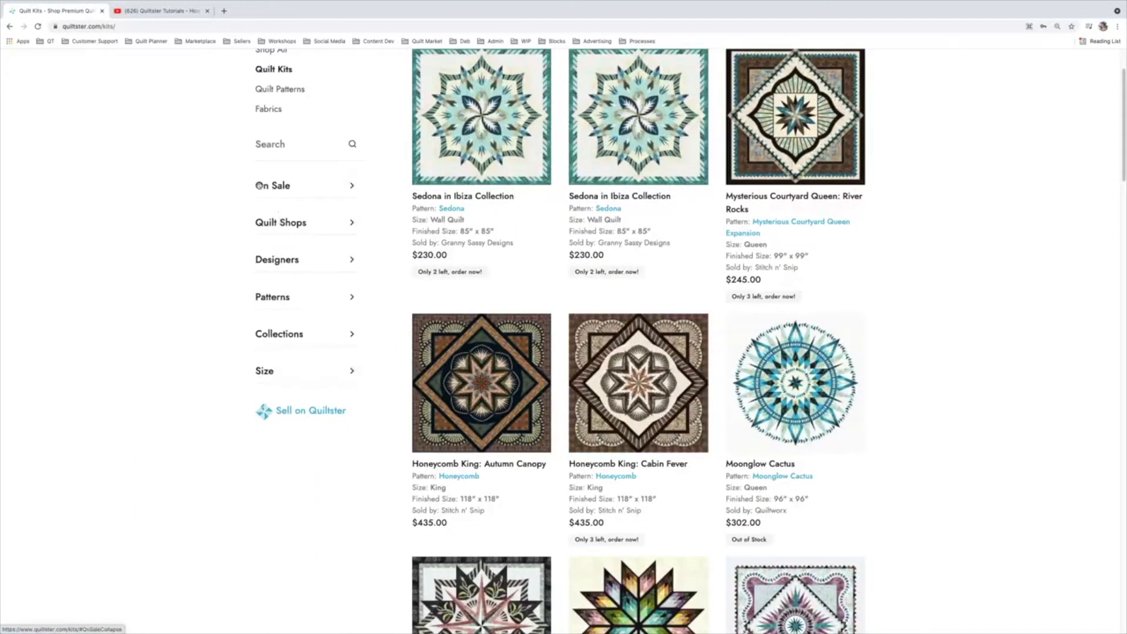
click(258, 186)
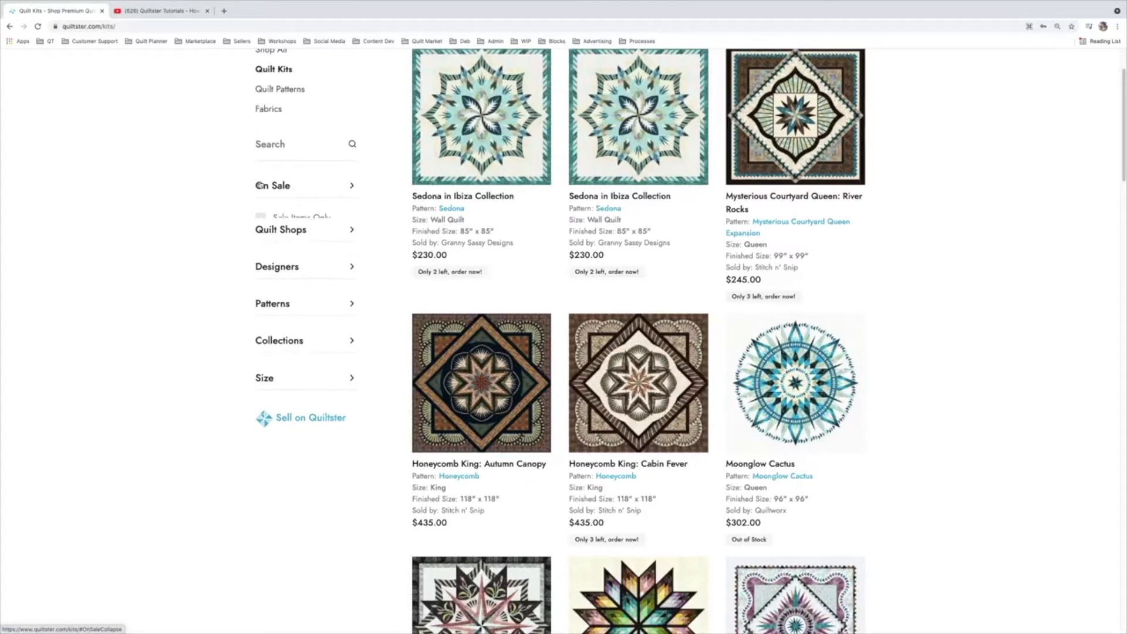
Filter the quilt kits listing by the Congo Star pattern, then clear that filter to return to all kits.
click(273, 298)
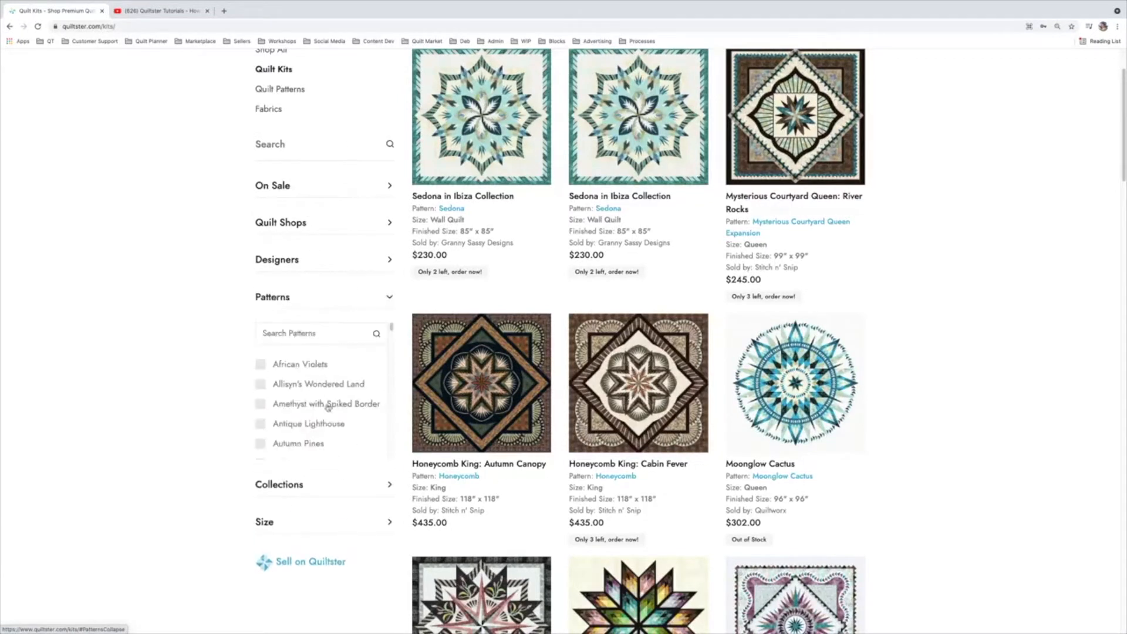
scroll(329, 405, down, 4)
scroll(338, 417, down, 3)
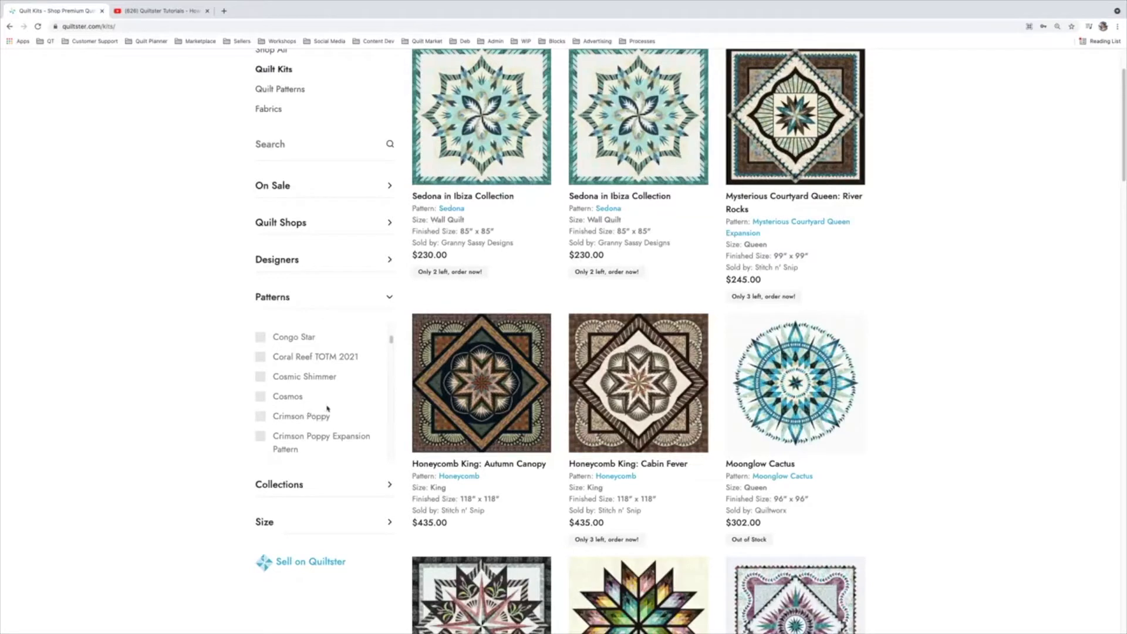
click(262, 341)
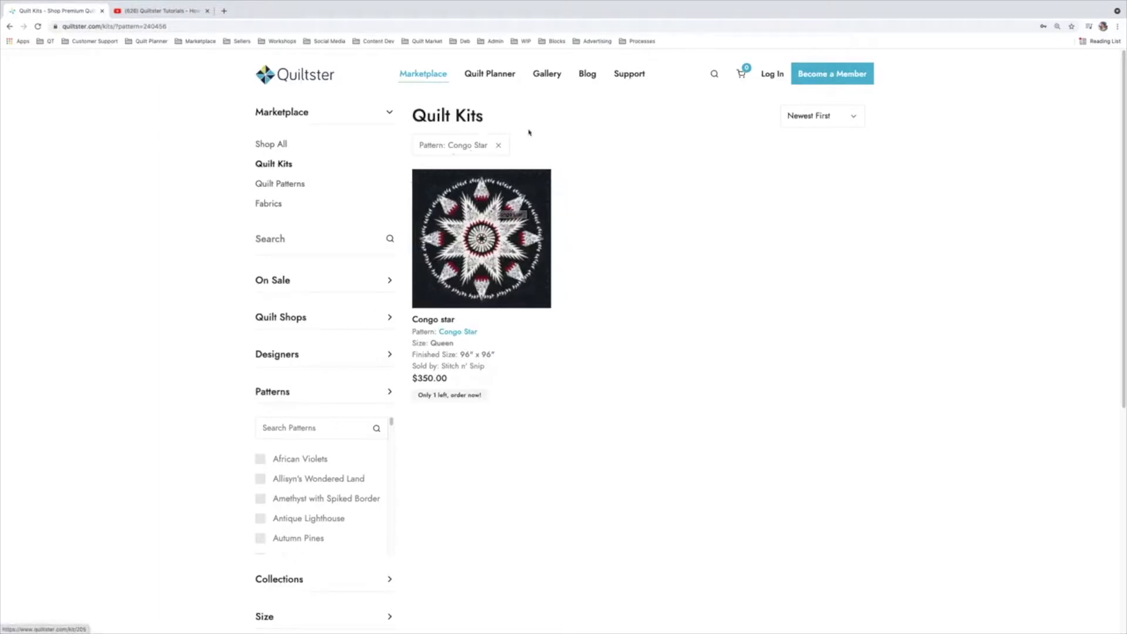
click(498, 147)
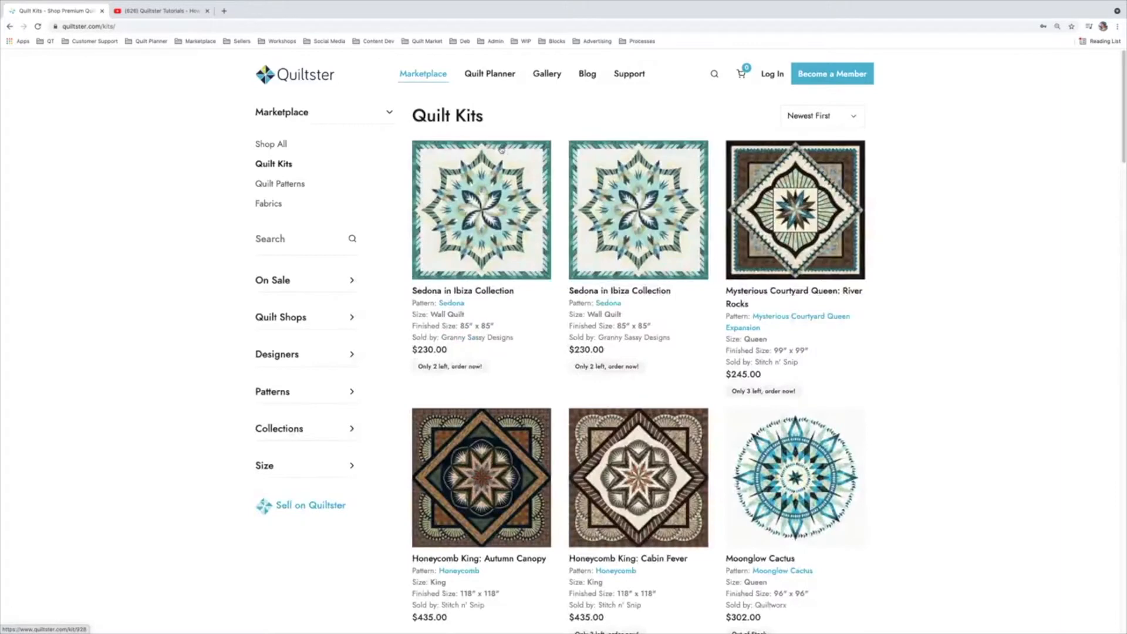
Look through the whole first page of unfiltered quilt kits down to its page numbers and return to its start.
scroll(270, 216, down, 6)
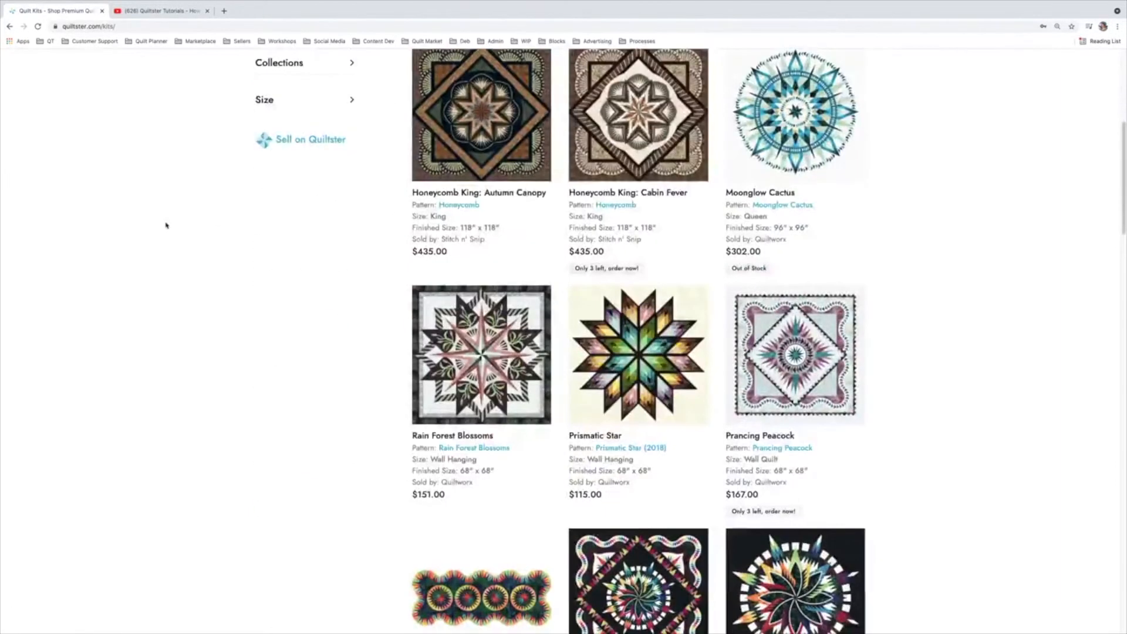
scroll(160, 226, down, 5)
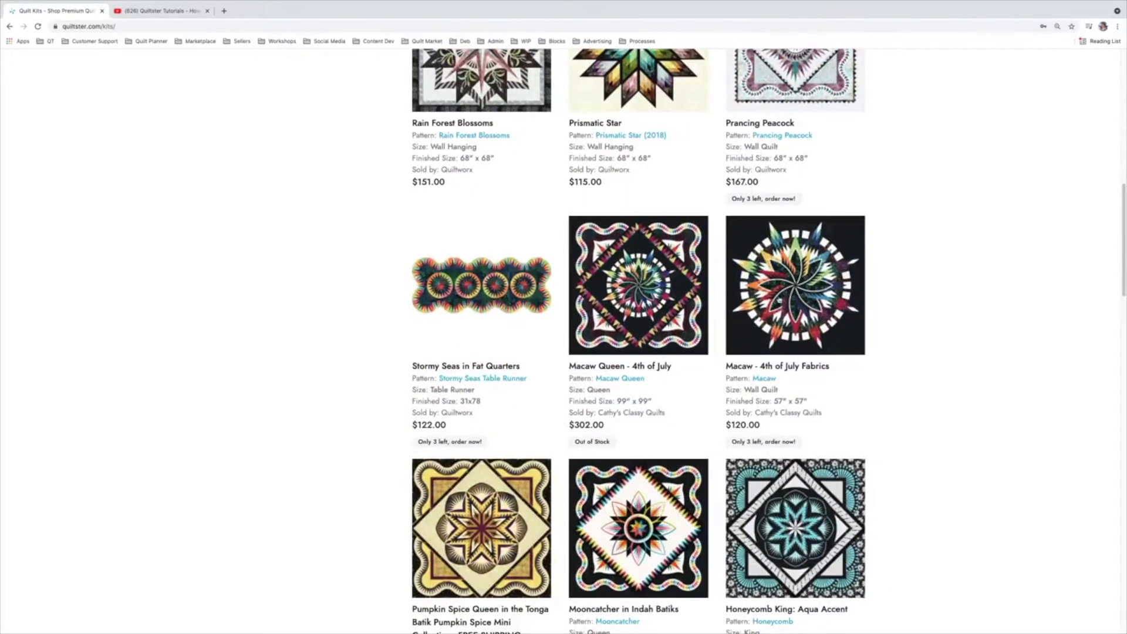
scroll(1014, 341, down, 6)
scroll(1014, 353, down, 10)
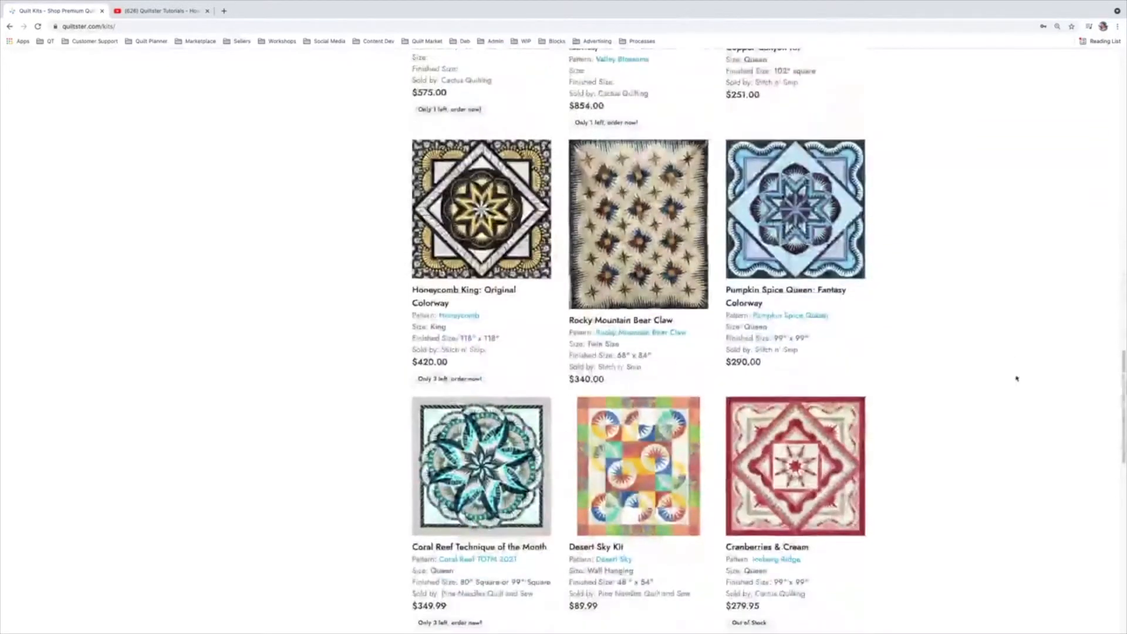
scroll(997, 389, down, 6)
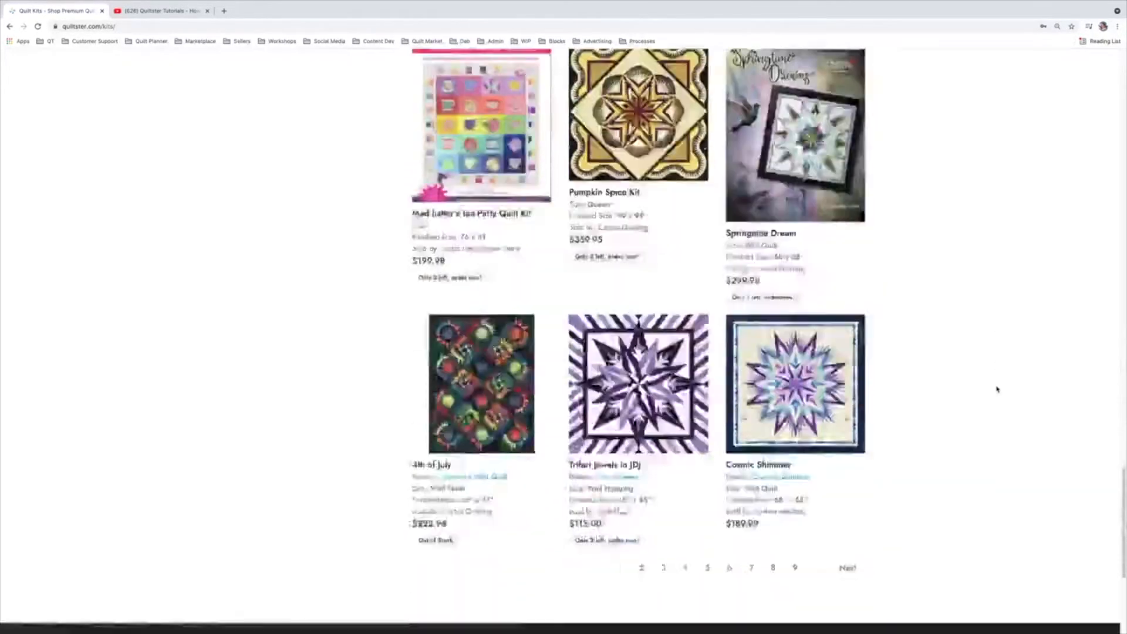
scroll(991, 388, up, 4)
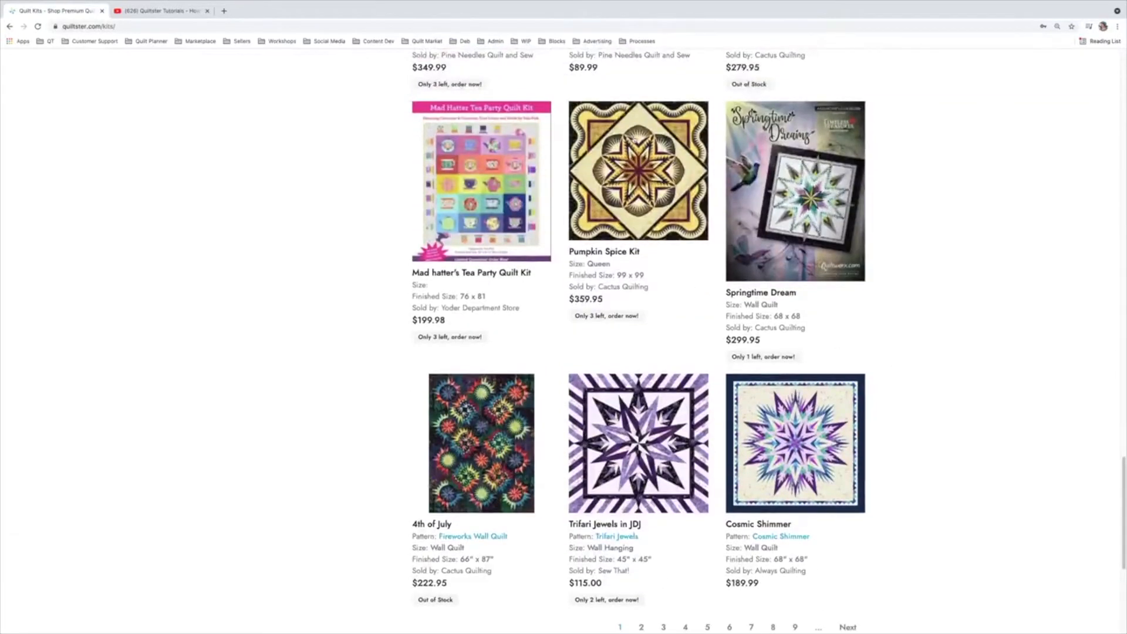
scroll(956, 221, up, 15)
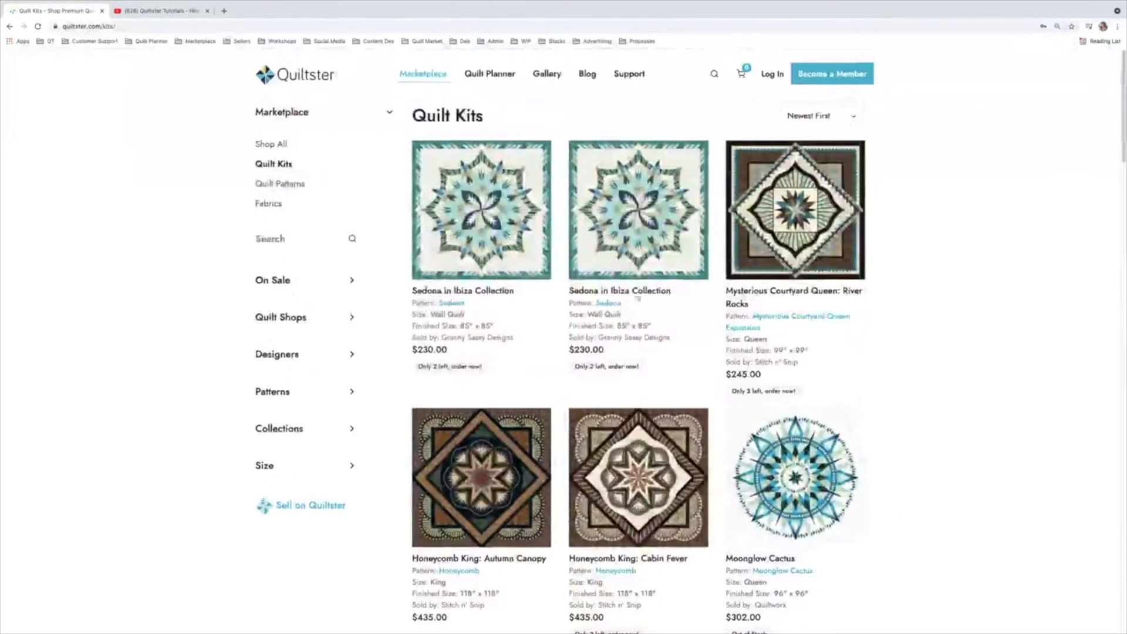
In the Quilt Patterns listing, highlight the Honeycomb pattern's seller line and open that pattern's product page.
click(273, 187)
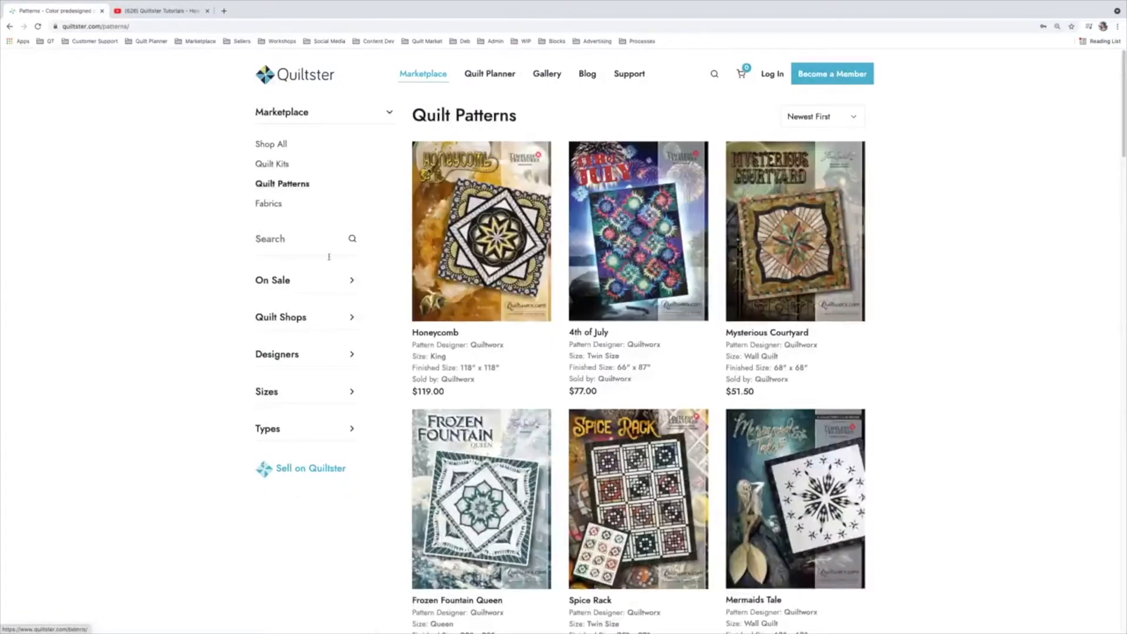
drag(487, 380, 408, 378)
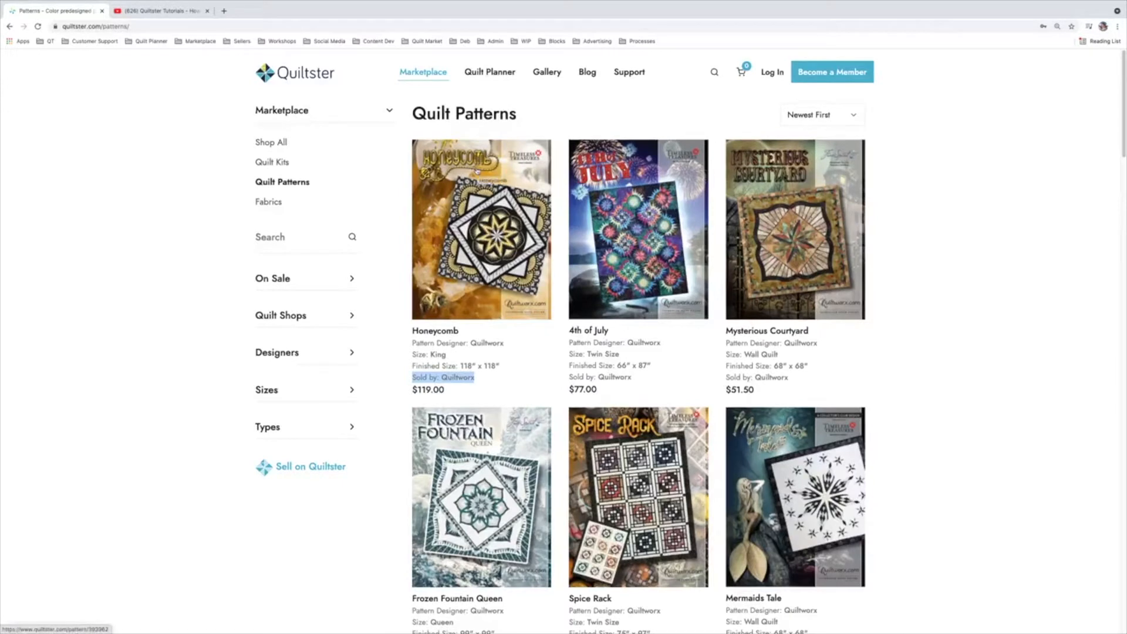
click(478, 216)
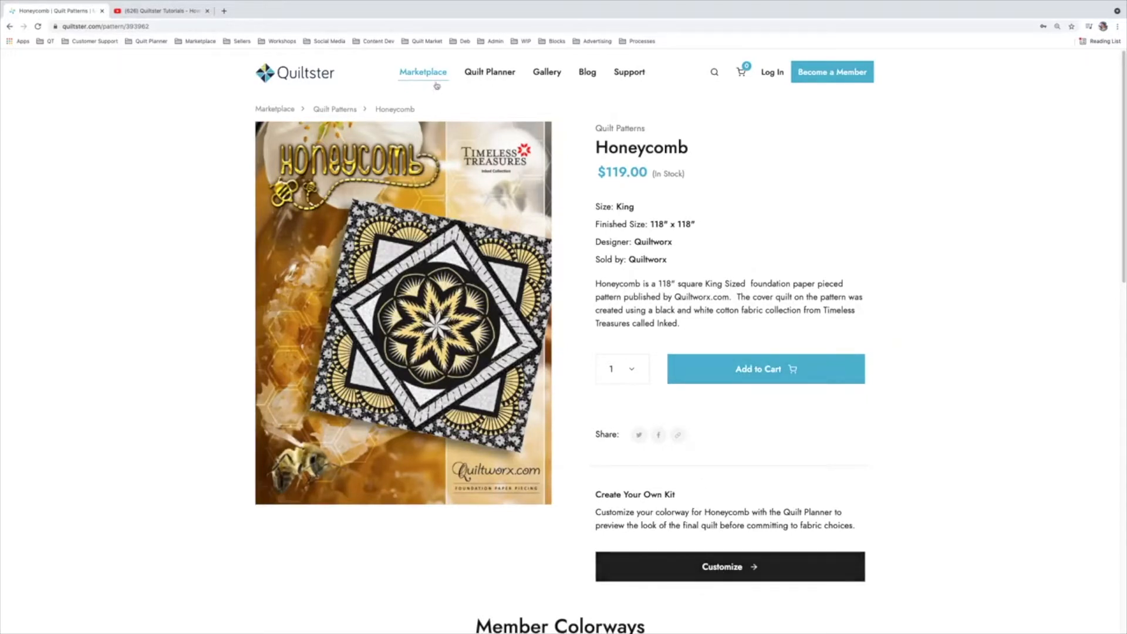
Return to the Marketplace and browse its Fabrics listing.
click(271, 109)
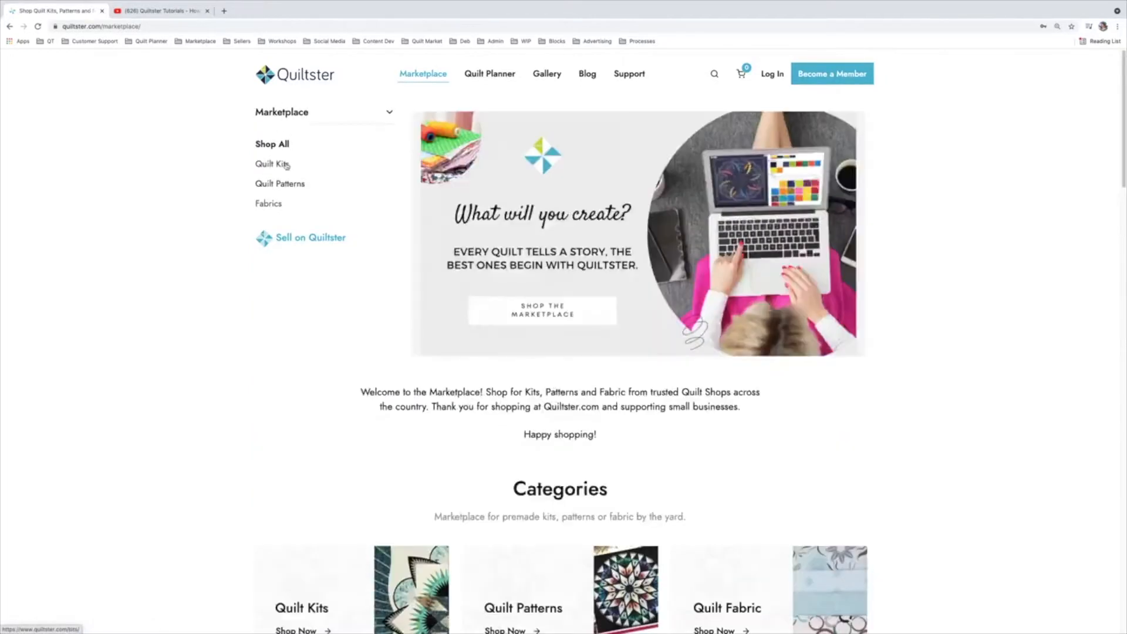
click(272, 205)
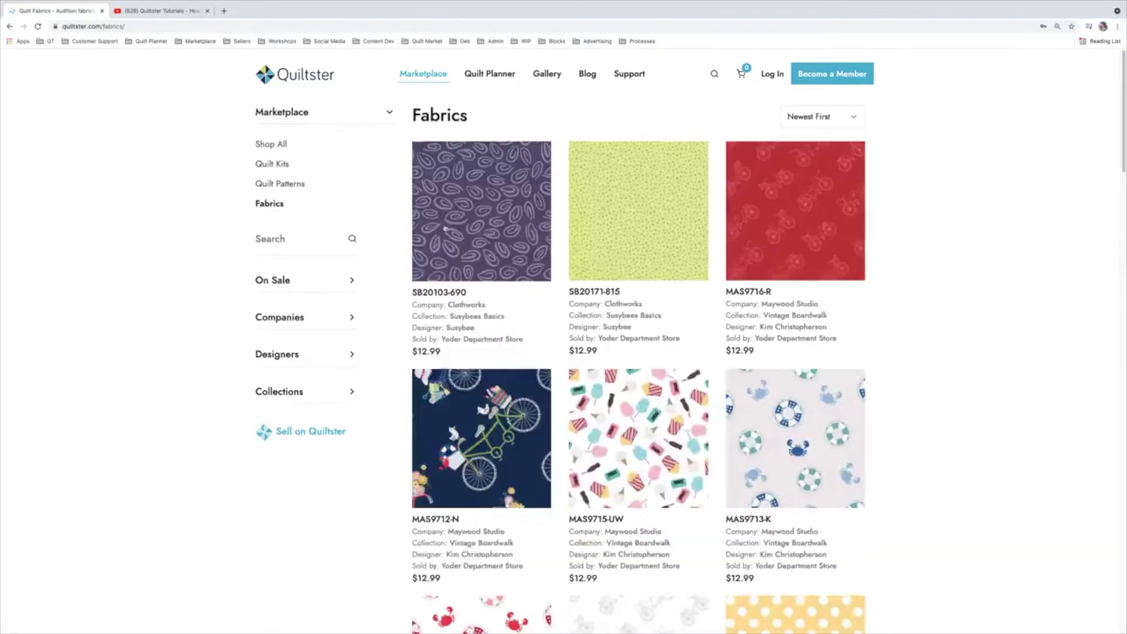
scroll(839, 489, down, 10)
scroll(838, 489, up, 12)
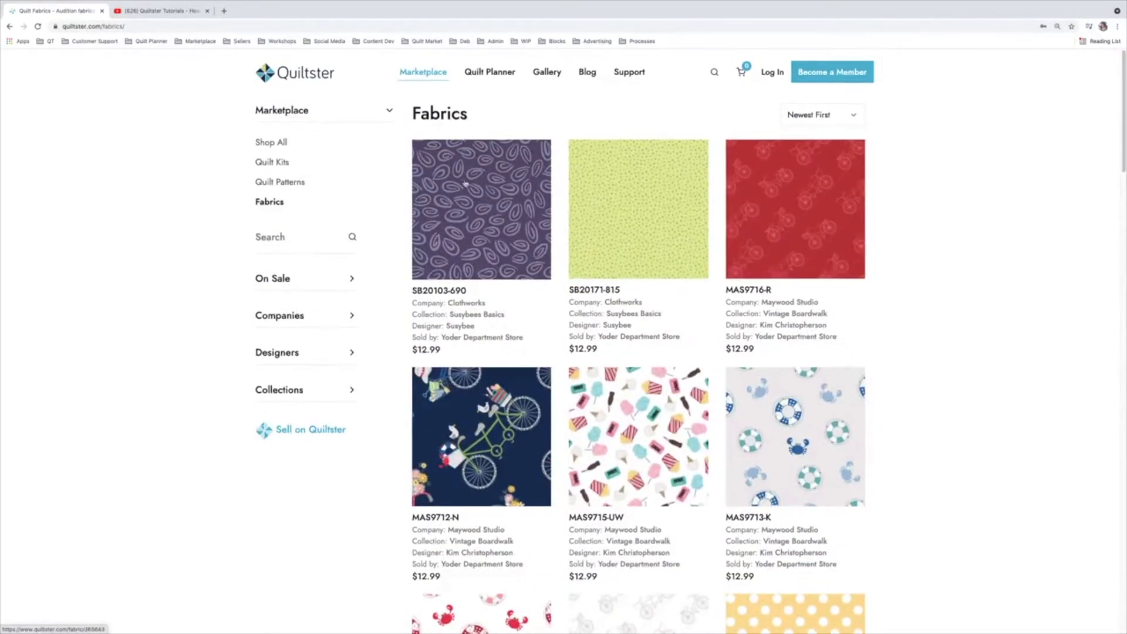
Reopen the Honeycomb pattern page from Quilt Patterns and log in with the prefilled credentials through its customize option.
click(274, 183)
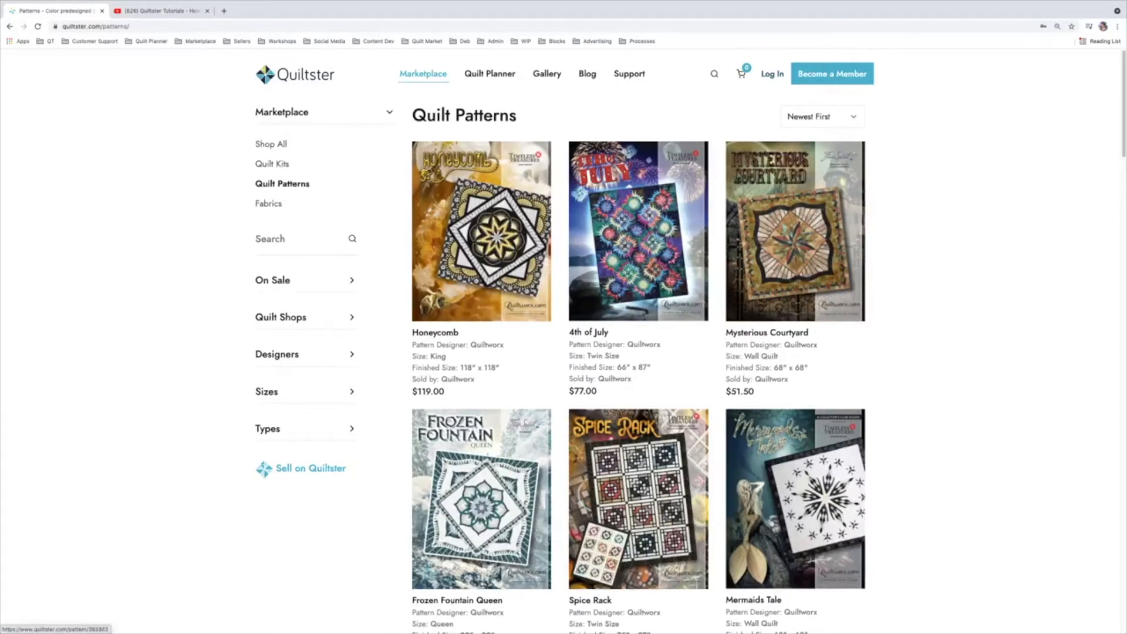
click(572, 350)
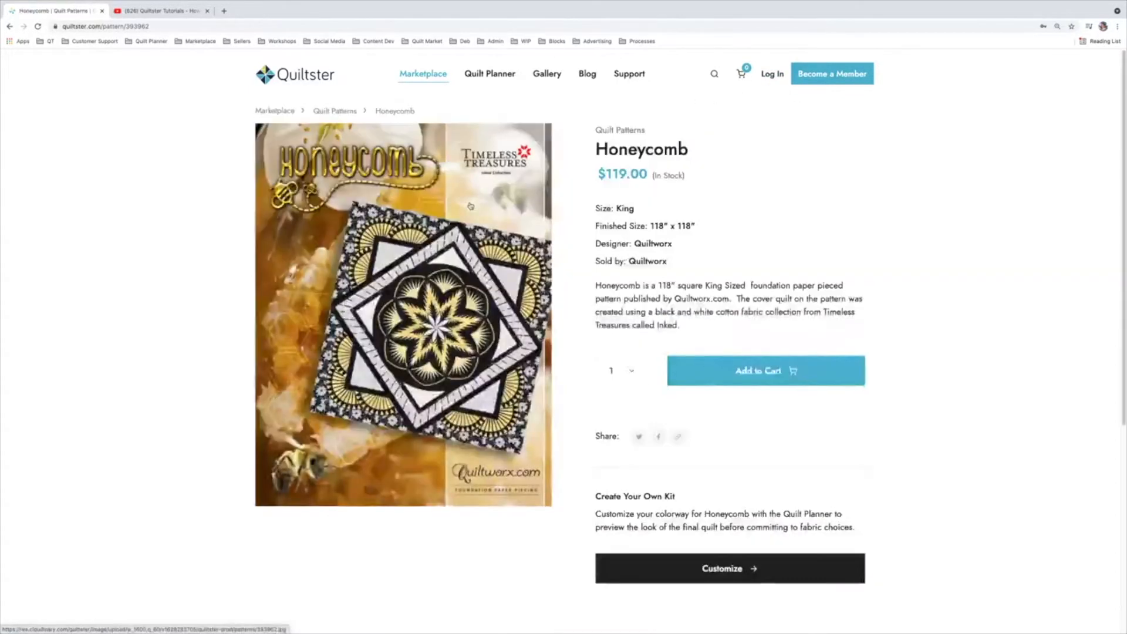
click(722, 575)
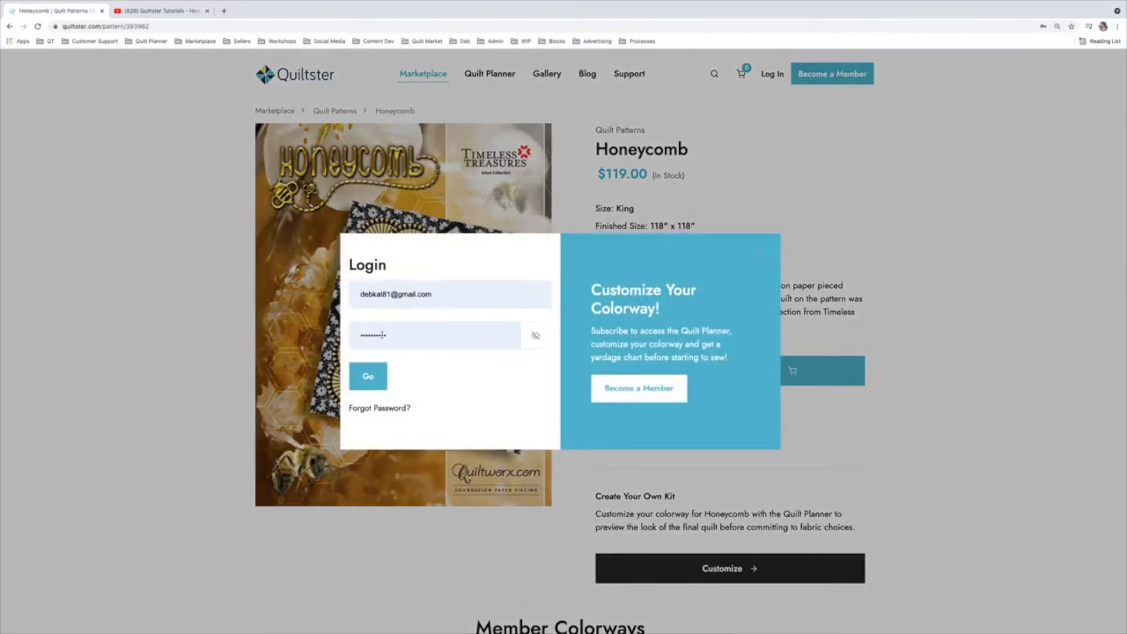
click(369, 376)
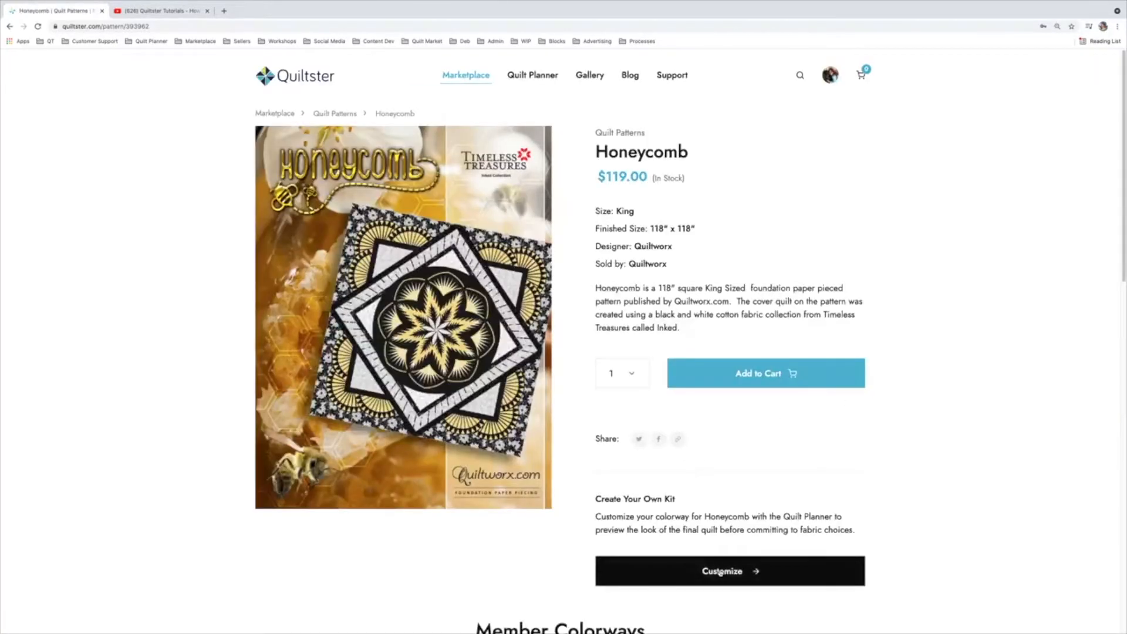
scroll(721, 573, down, 6)
scroll(742, 506, up, 6)
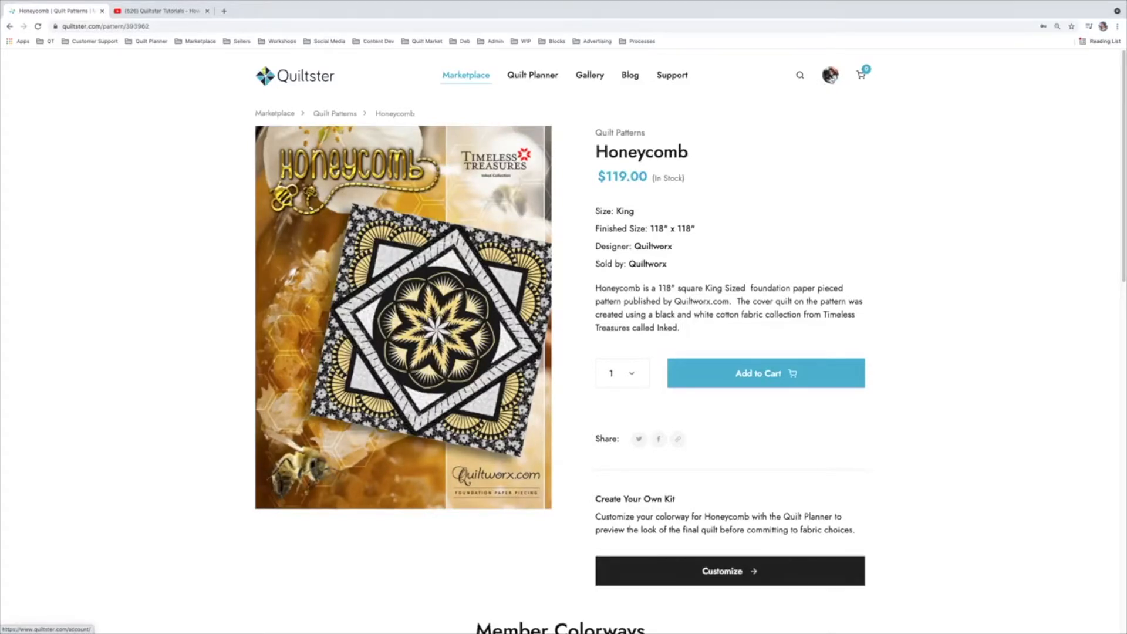
Open the account page, look through its sections and highlight the Personal Information heading.
click(830, 75)
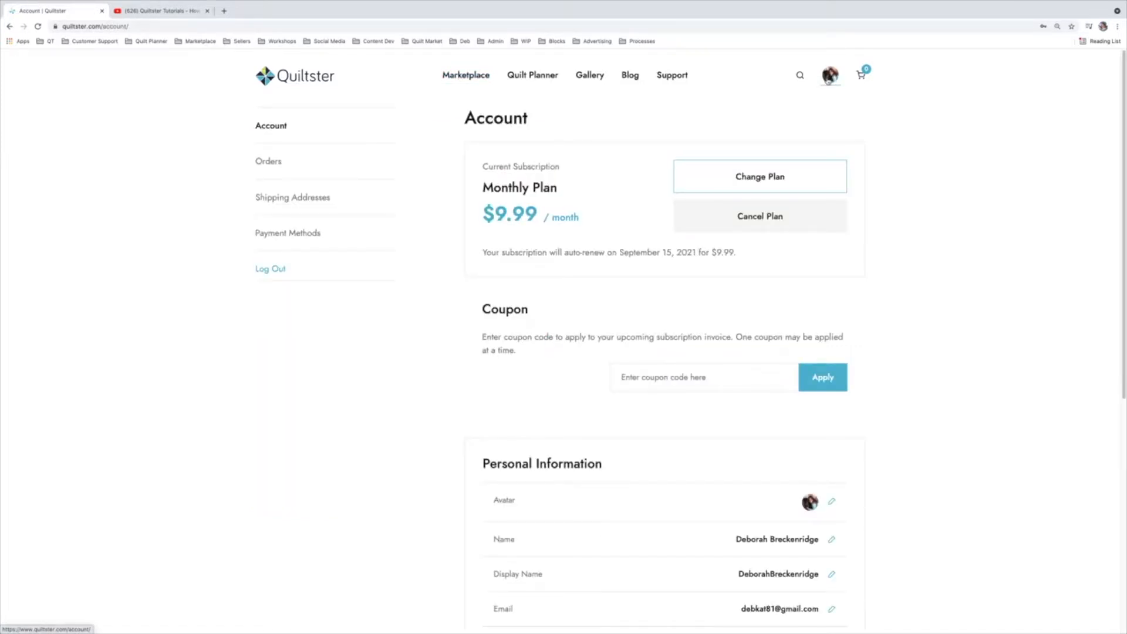
scroll(938, 442, down, 1)
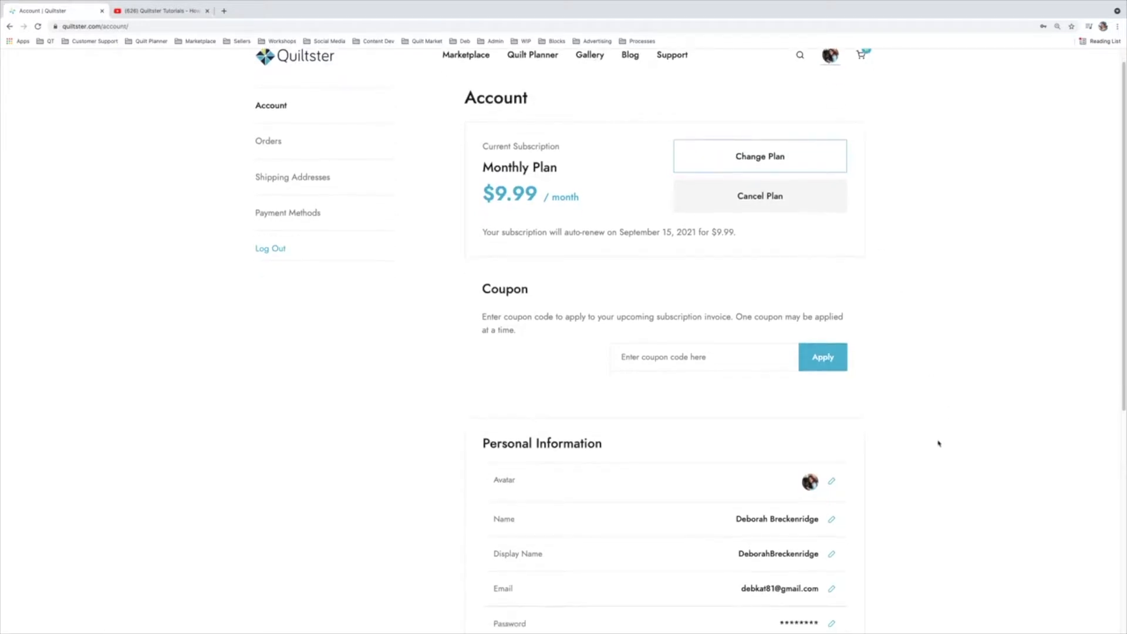
scroll(511, 426, down, 3)
drag(482, 359, 602, 359)
scroll(931, 185, up, 4)
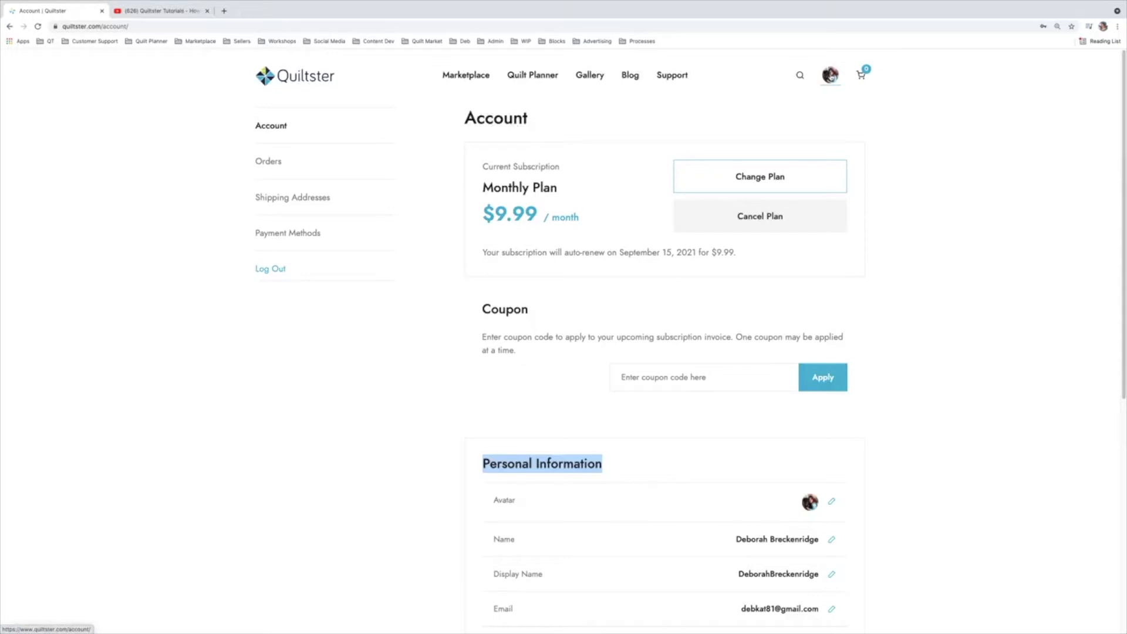
scroll(963, 294, down, 4)
scroll(964, 296, up, 4)
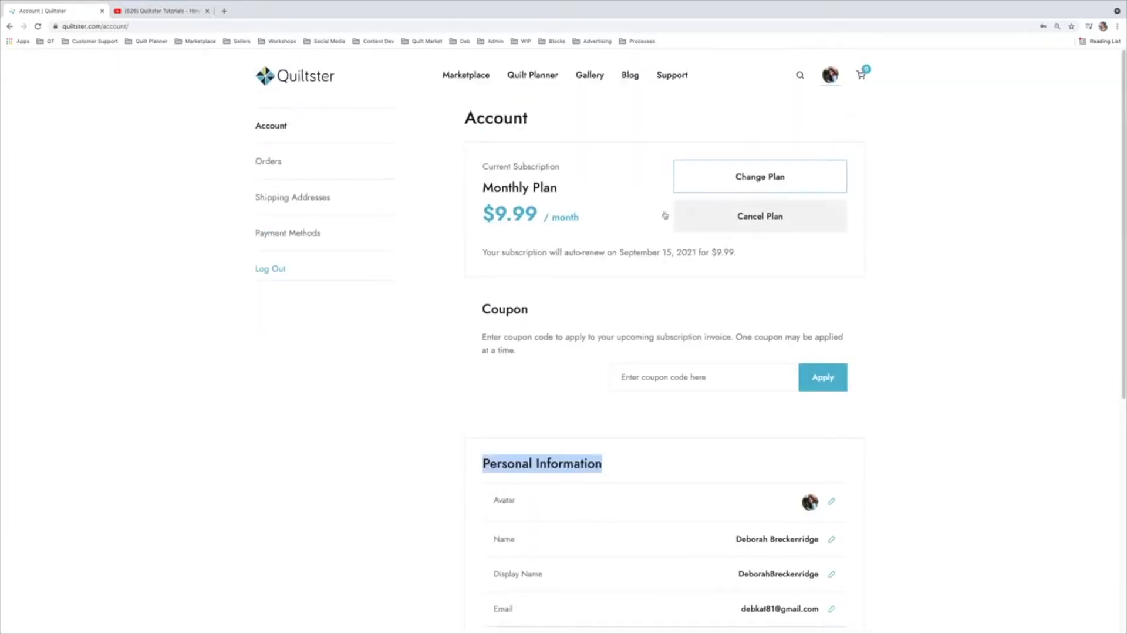
Highlight the Monthly Plan name and price and the auto-renewal line under Current Subscription.
mouse_move(483, 168)
mouse_down()
mouse_move(573, 186)
mouse_move(595, 210)
mouse_move(496, 219)
mouse_move(483, 188)
mouse_up()
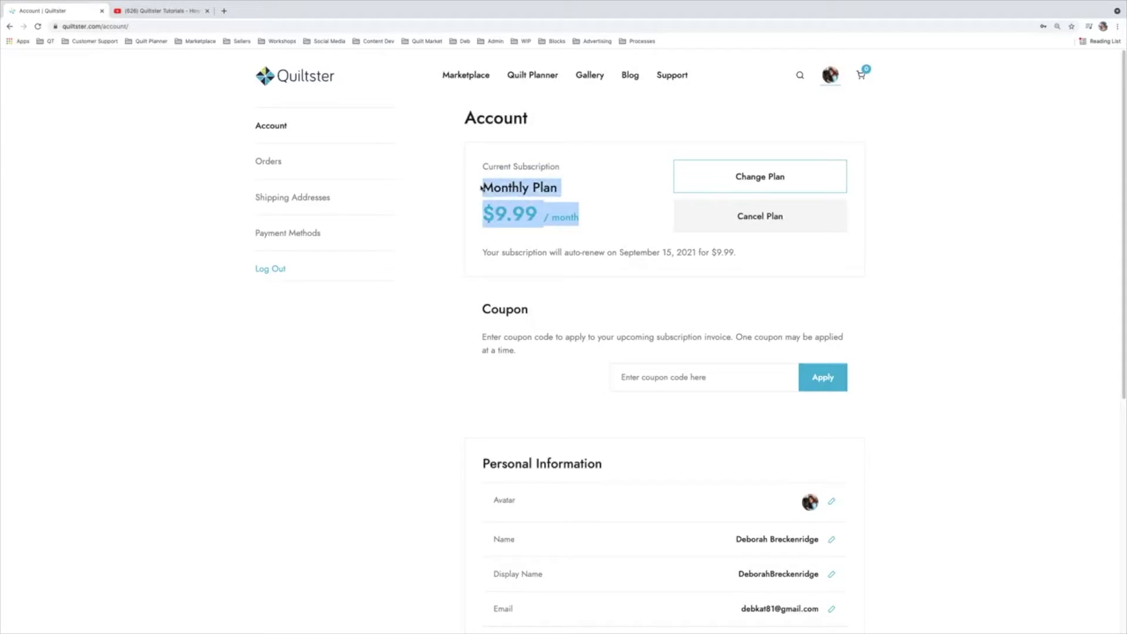
drag(482, 254, 743, 254)
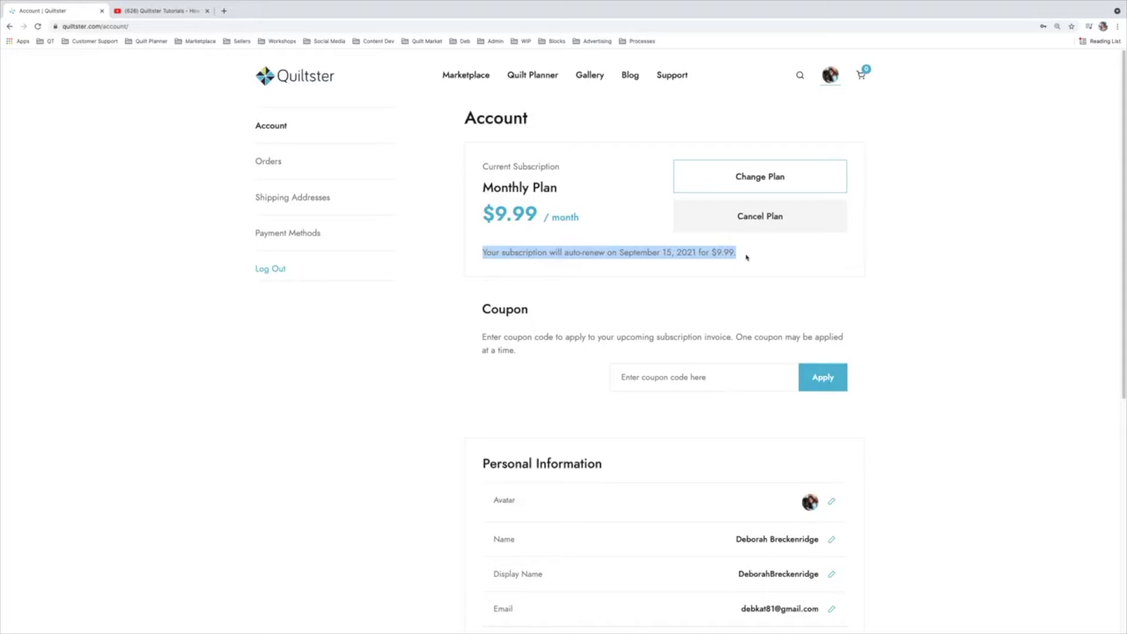
drag(580, 218, 479, 196)
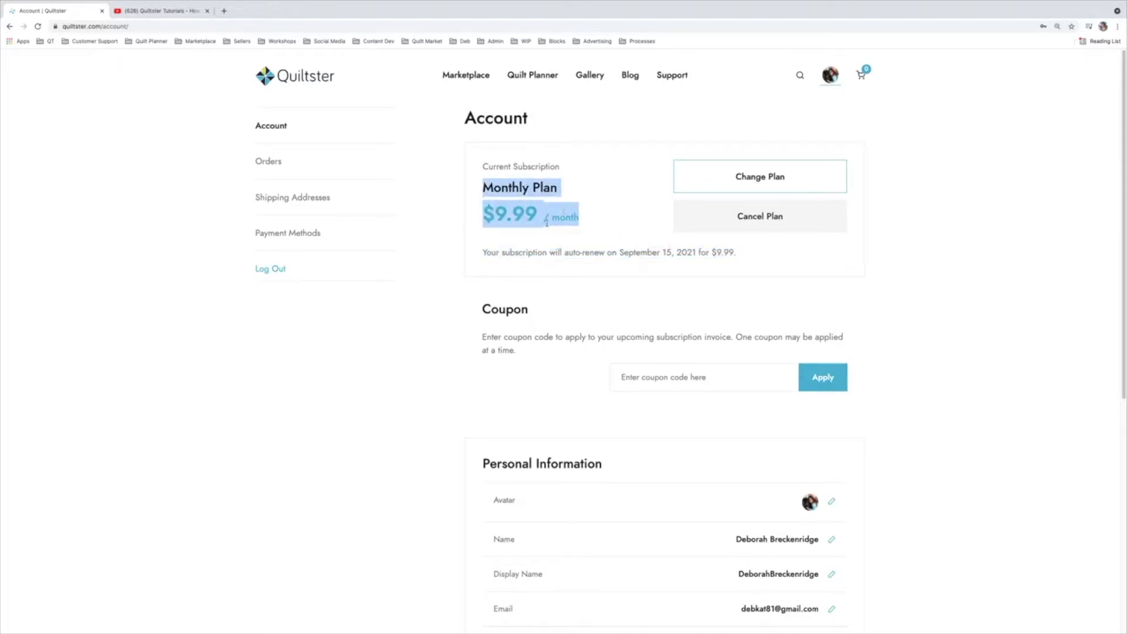
drag(482, 253, 745, 254)
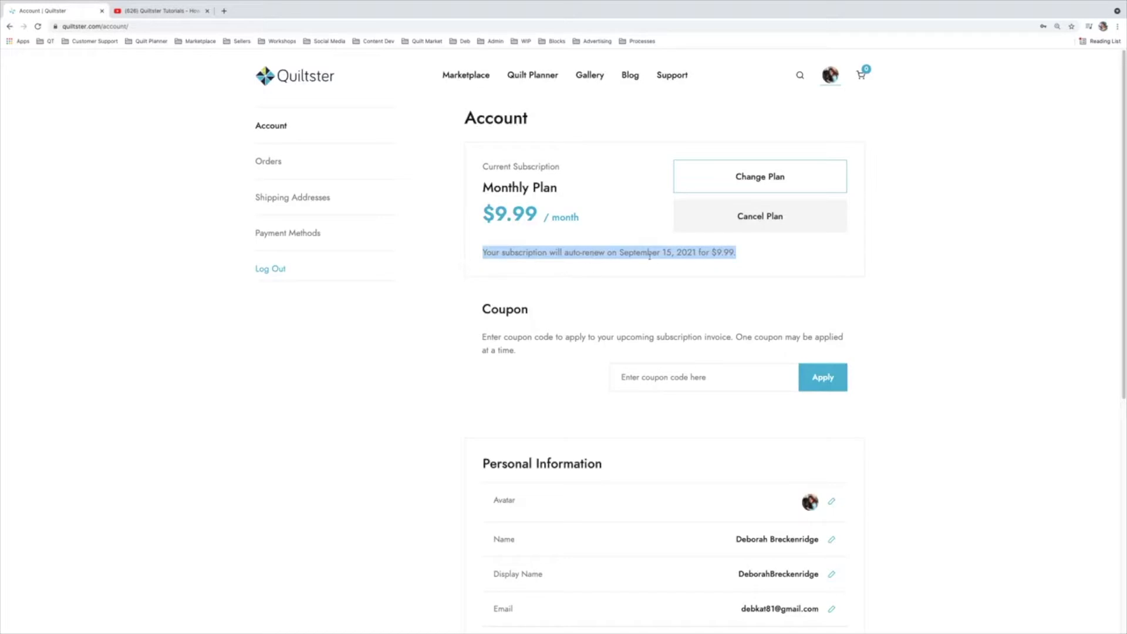
click(728, 253)
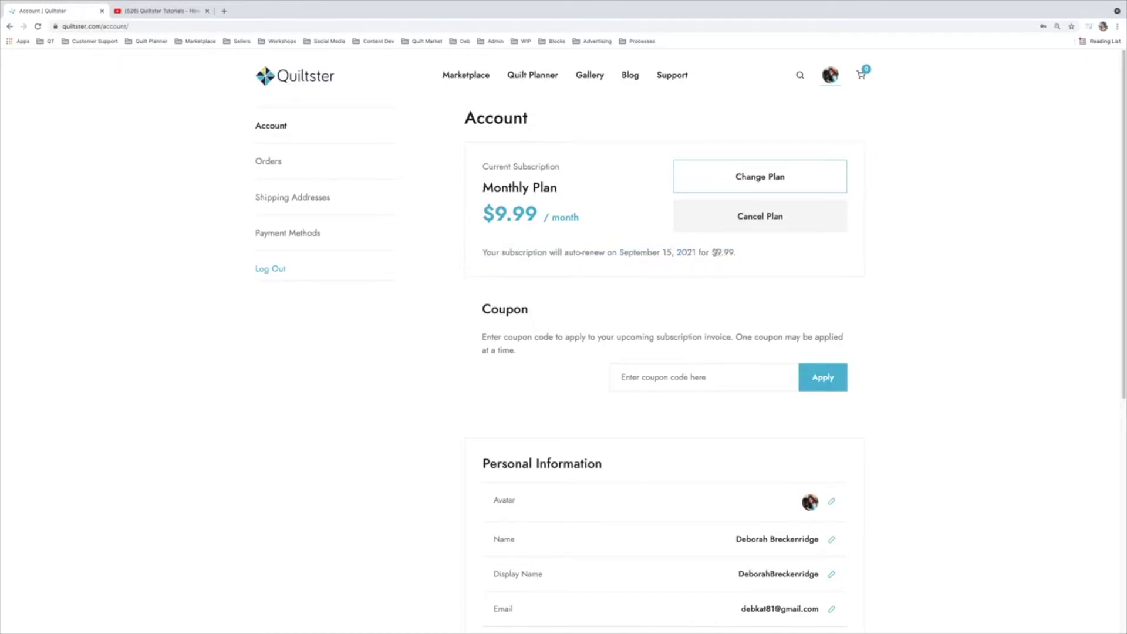
Open the Change Avatar dialog from Personal Information and close it without choosing a file.
scroll(880, 353, down, 5)
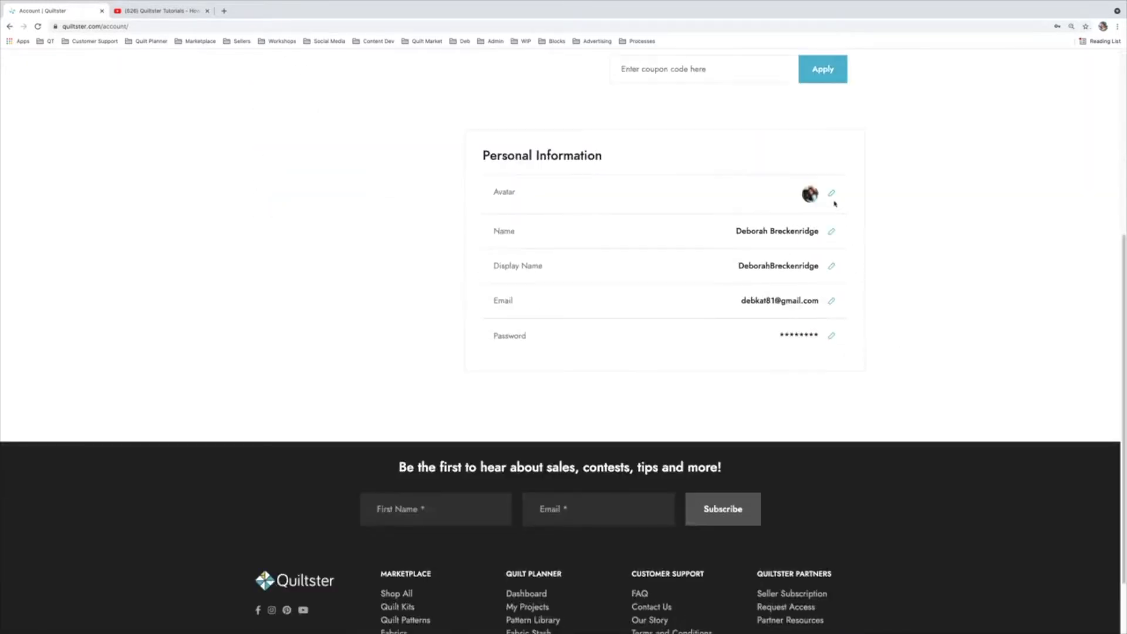
click(833, 194)
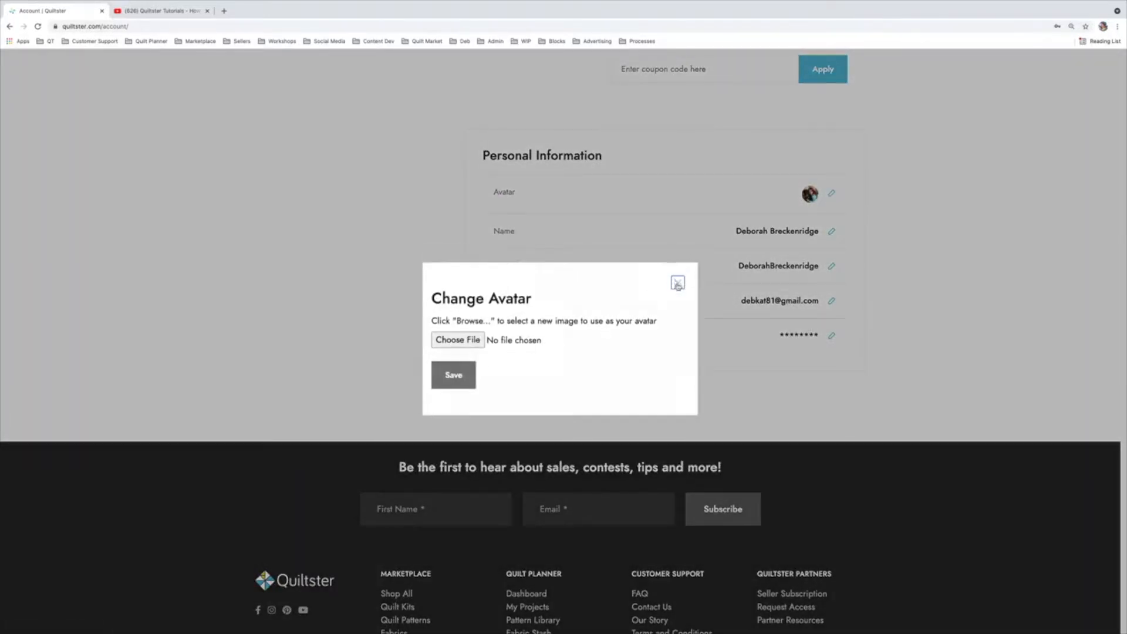
click(676, 286)
scroll(962, 252, up, 5)
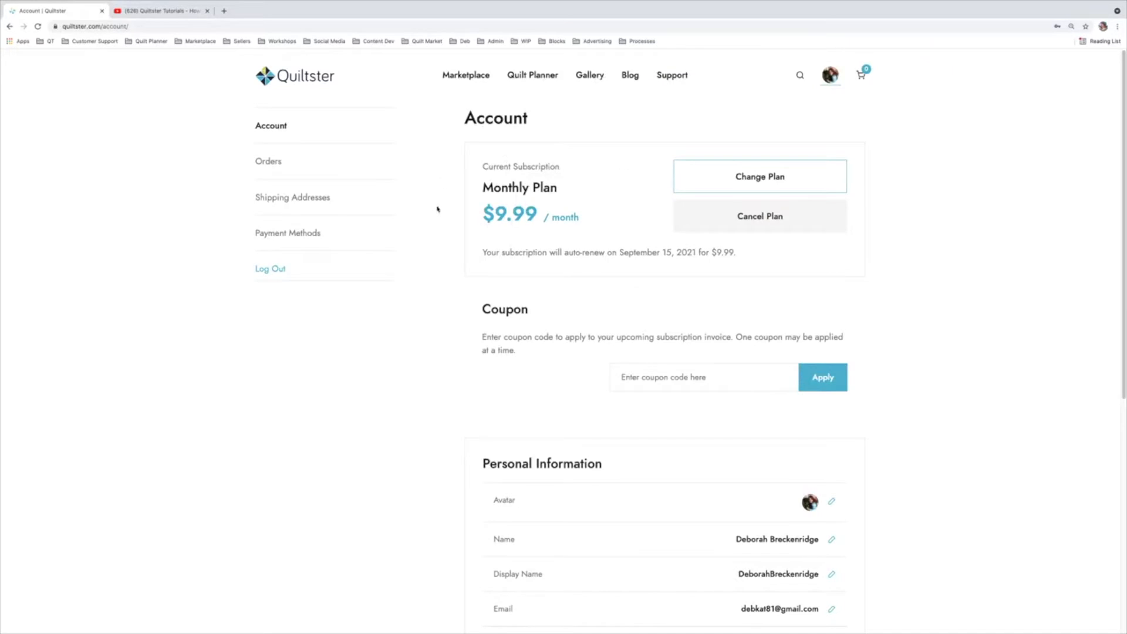
Start a new project from the Quilt Planner dashboard and browse the patterns offered, highlighting the Honeycomb pattern's price.
click(533, 75)
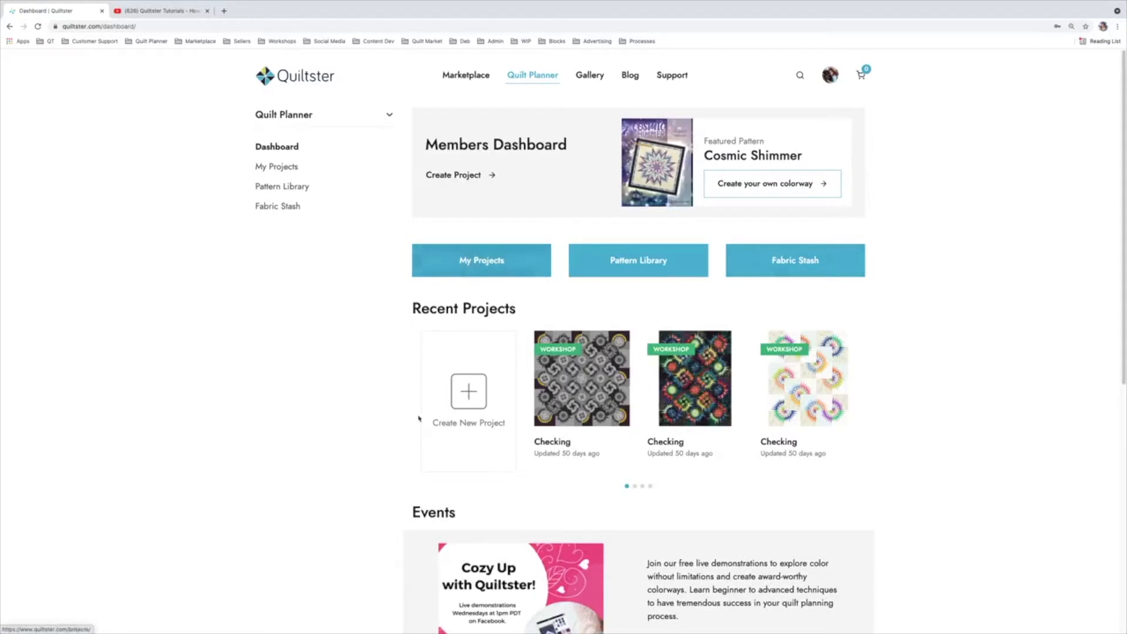
click(468, 392)
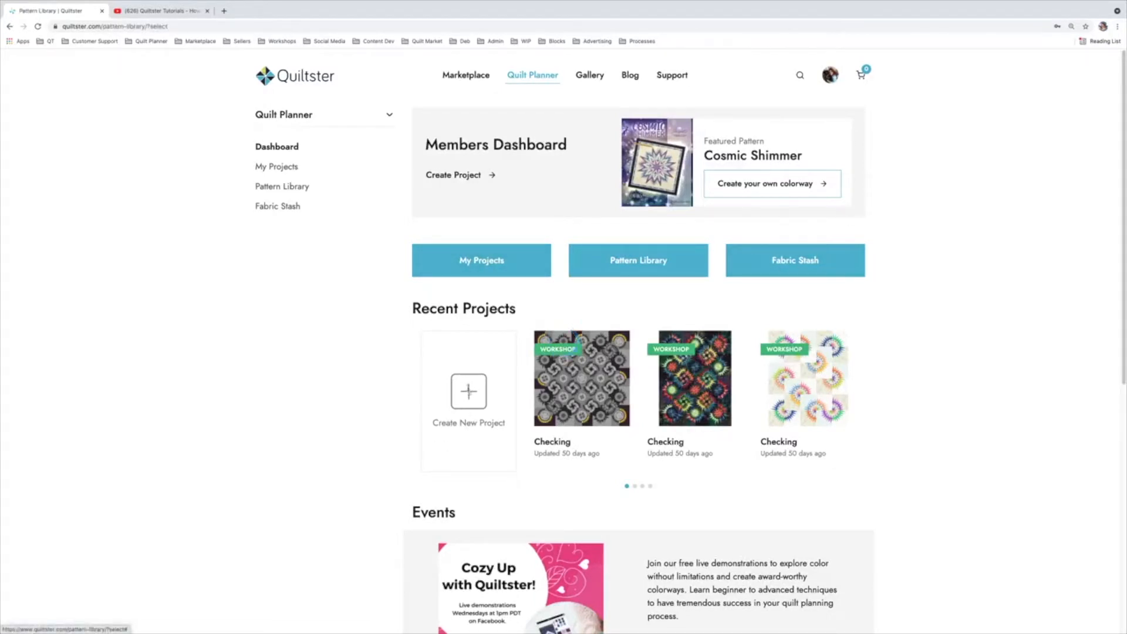
scroll(505, 234, down, 1)
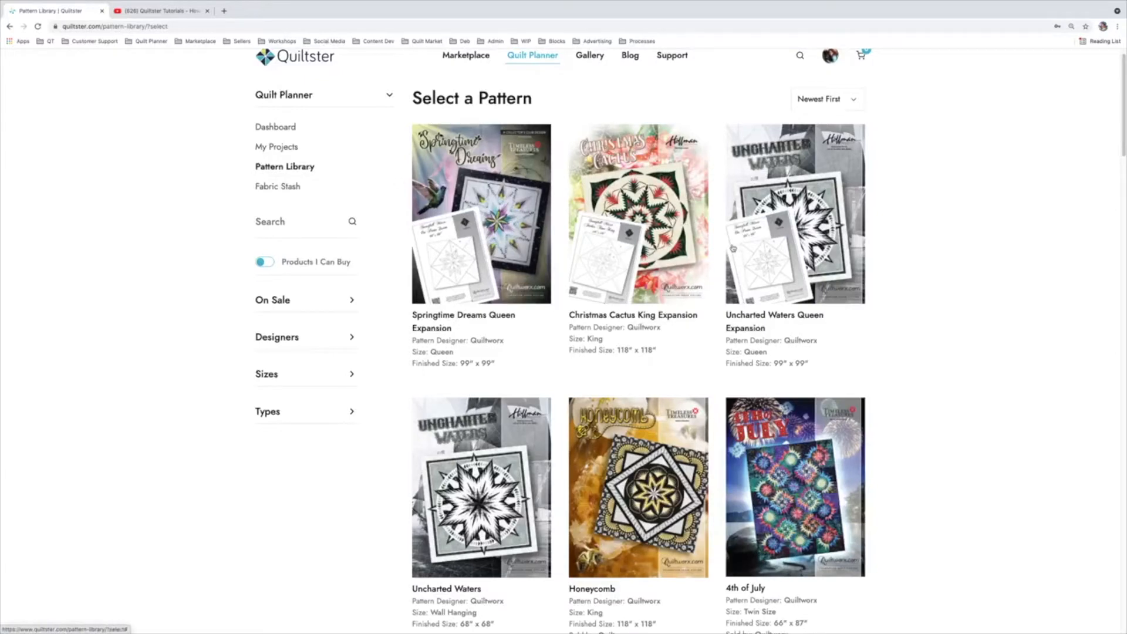
scroll(595, 210, down, 5)
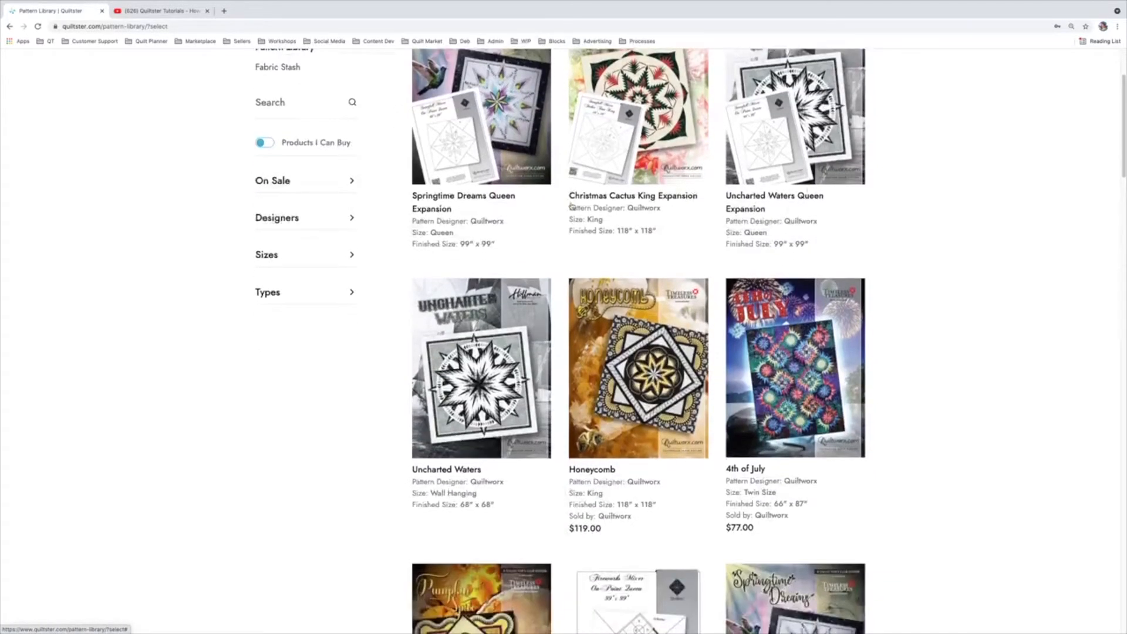
scroll(589, 222, down, 4)
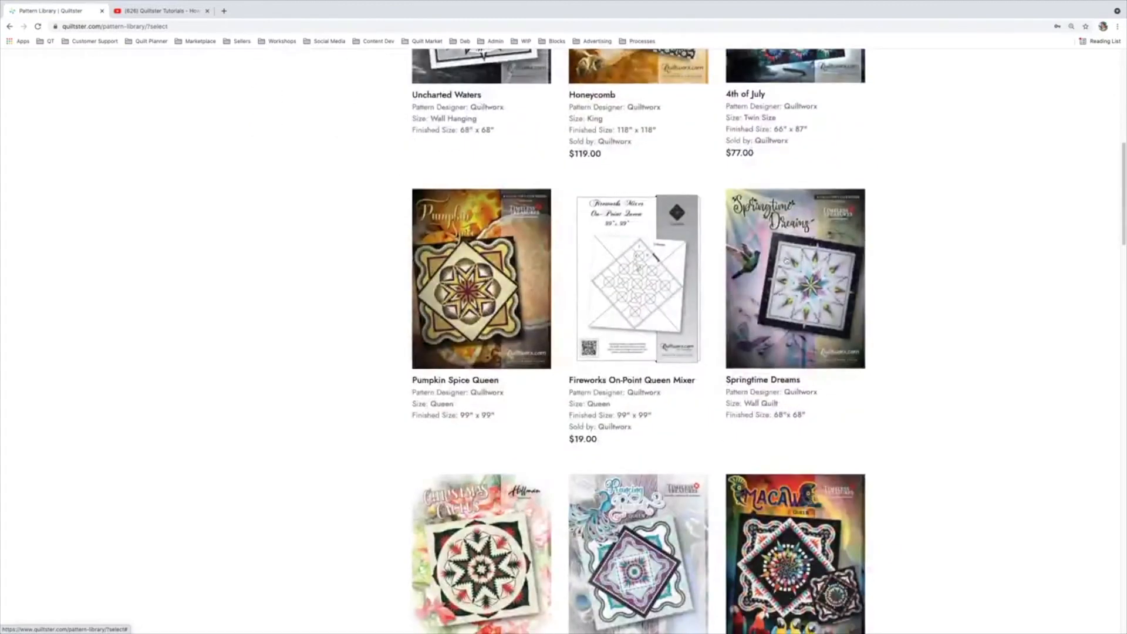
scroll(787, 261, down, 6)
scroll(900, 337, down, 8)
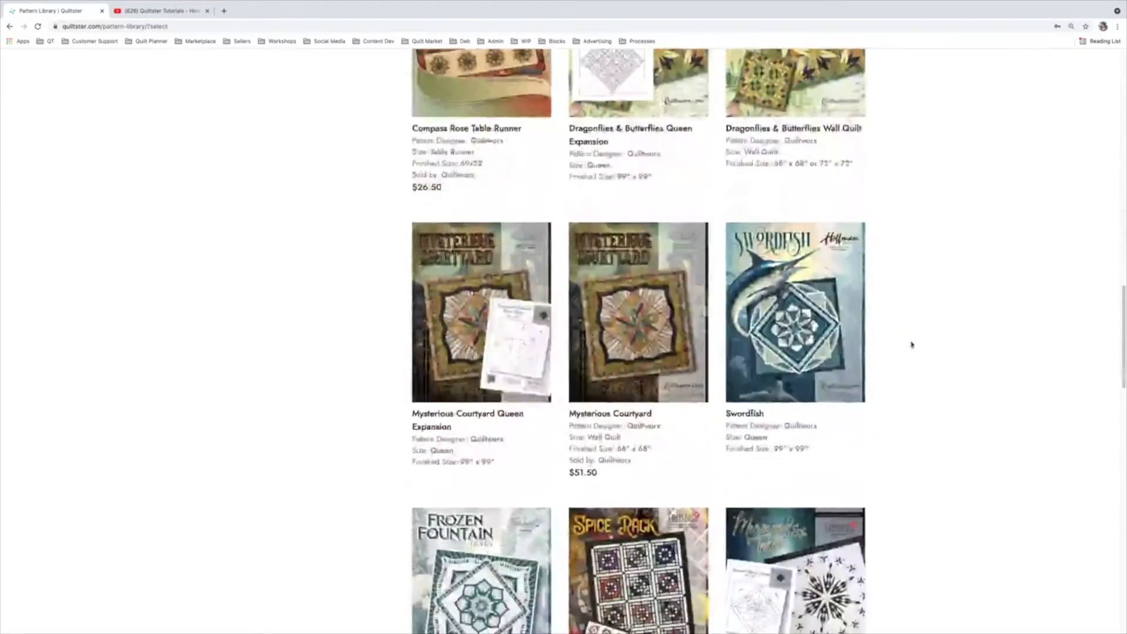
scroll(890, 414, up, 20)
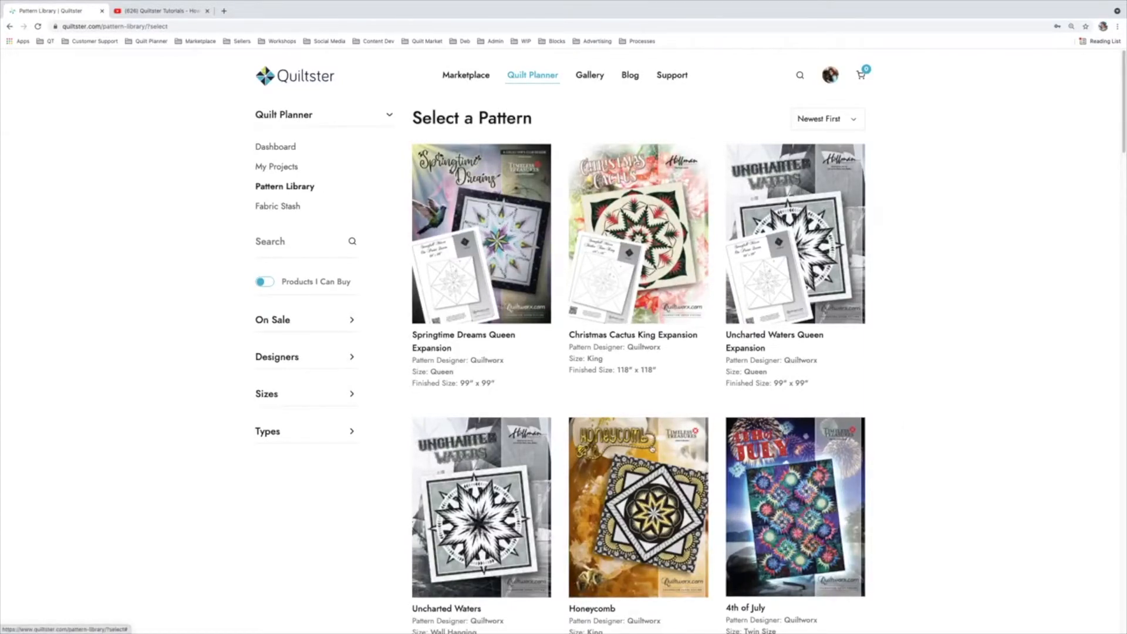
scroll(870, 447, down, 4)
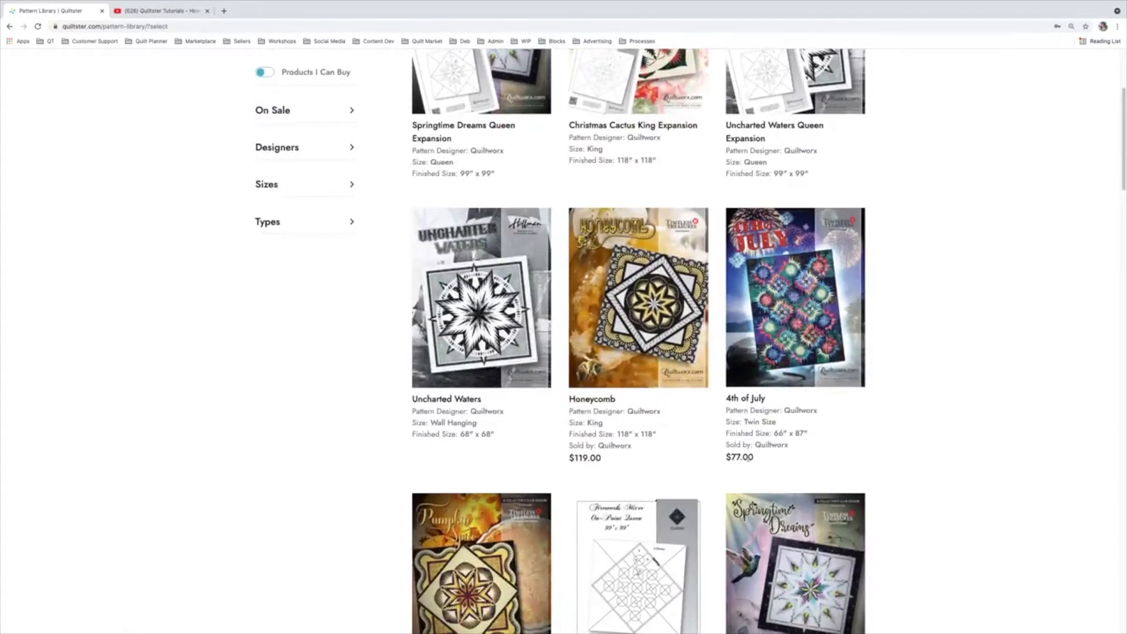
drag(621, 463, 567, 464)
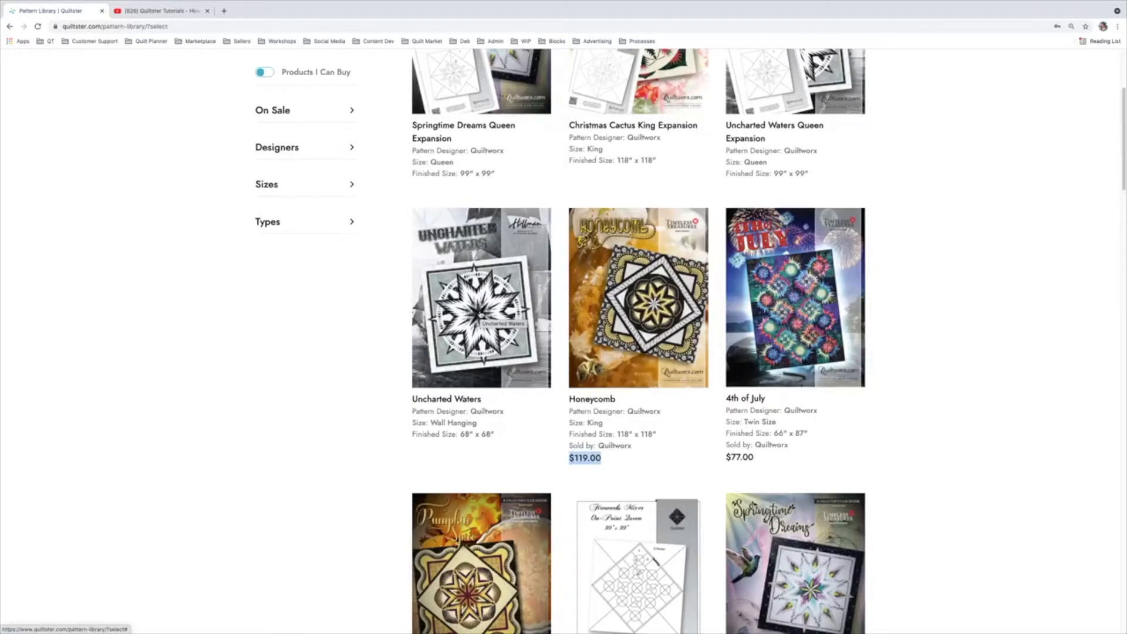
Create a project named Honeycomb Demo from the blank template of the Honeycomb pattern.
click(637, 300)
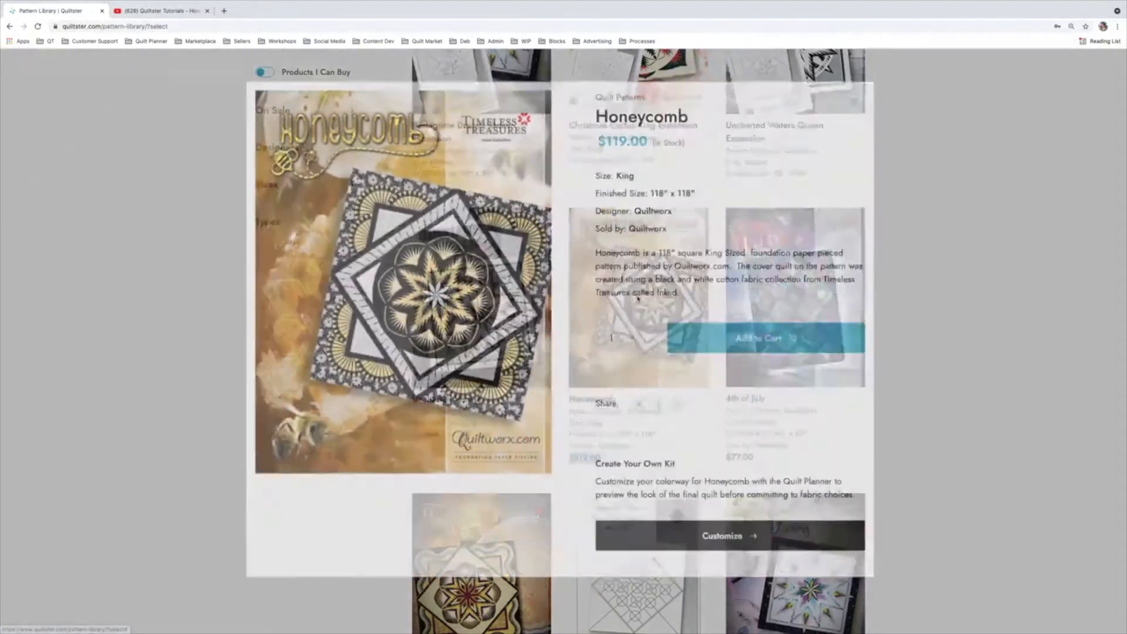
click(721, 547)
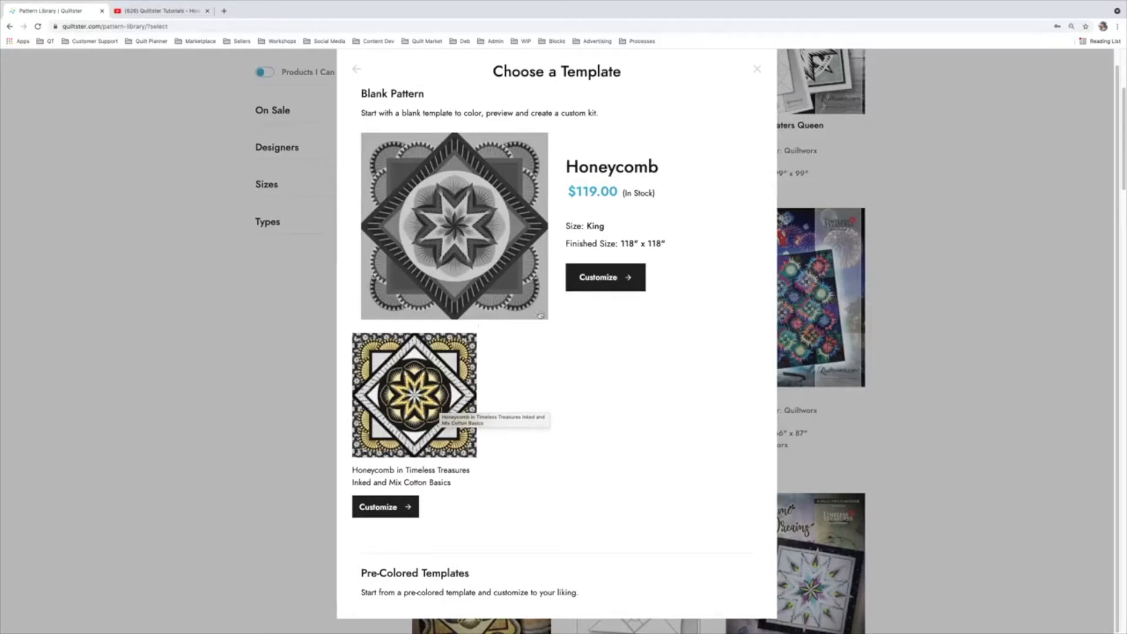
click(606, 278)
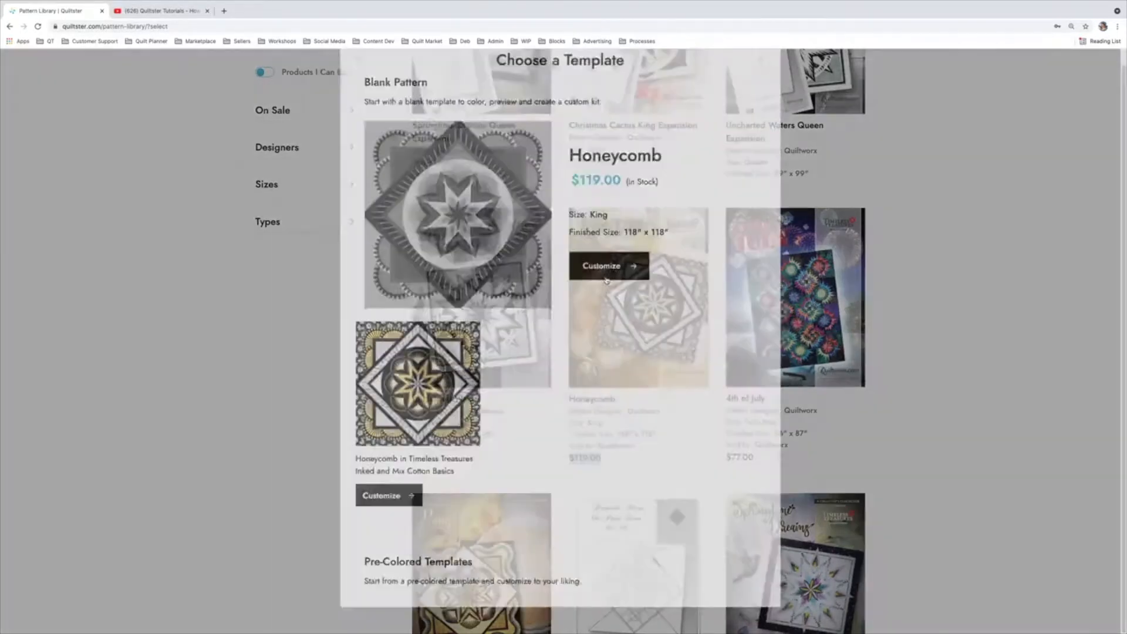
click(614, 326)
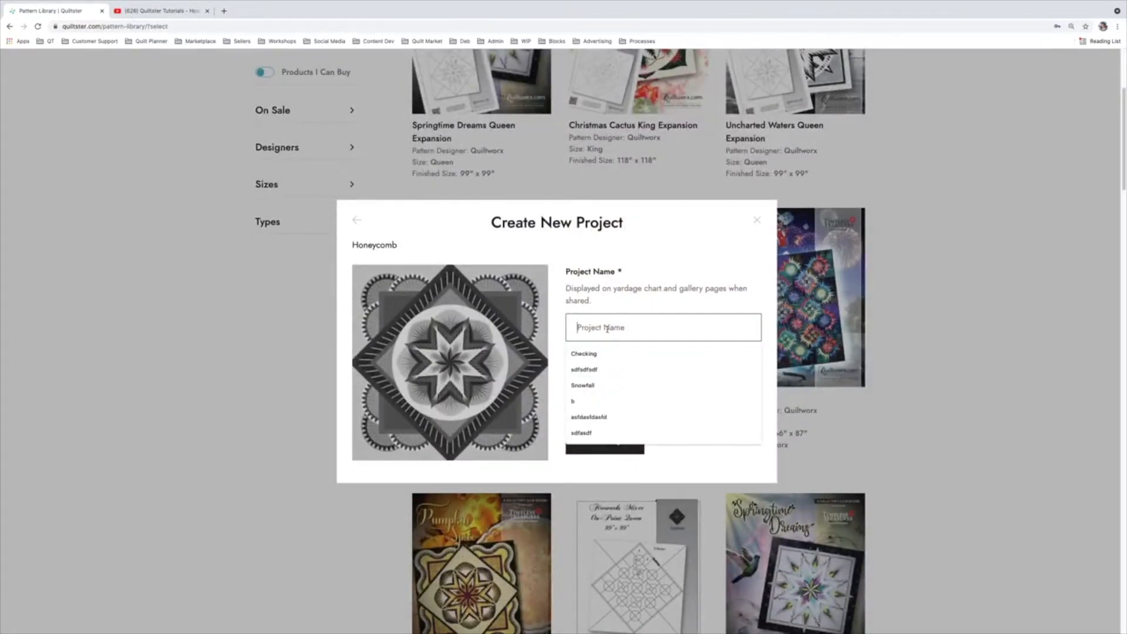
text(Honeycomb)
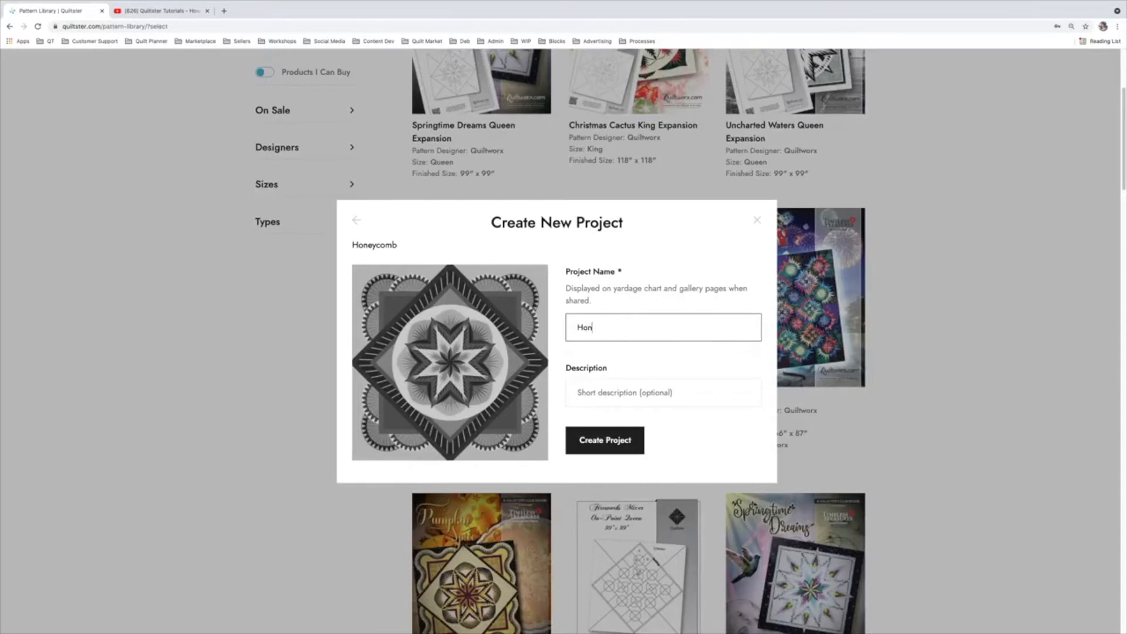
text( Demo)
click(602, 443)
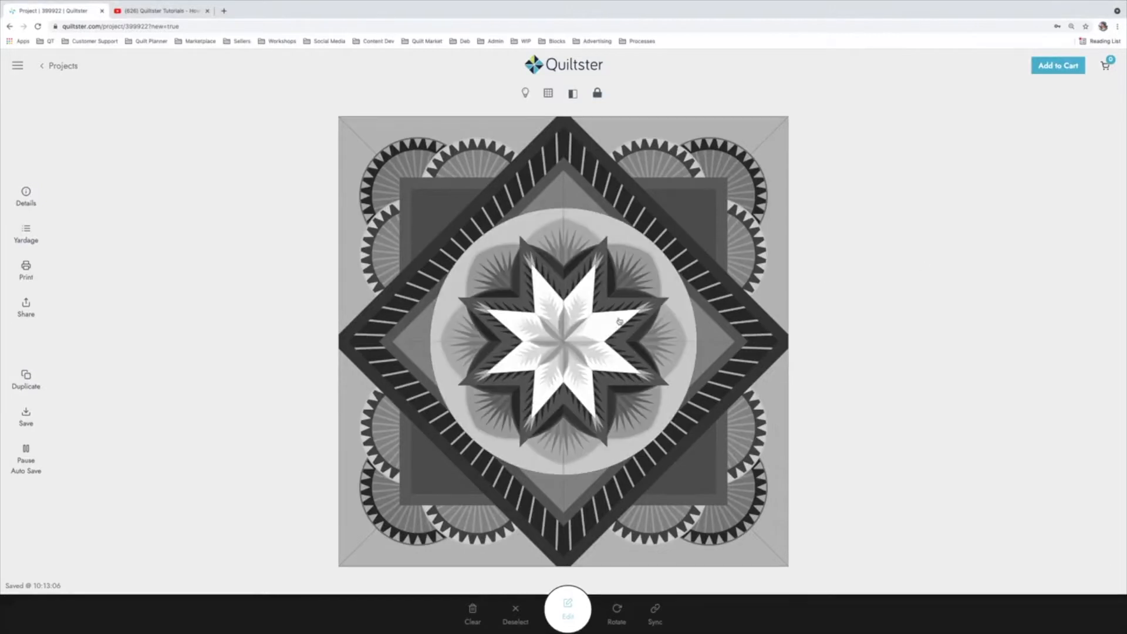
Select the center star, switch the selection to the outer corner blocks and clear the selection.
click(580, 317)
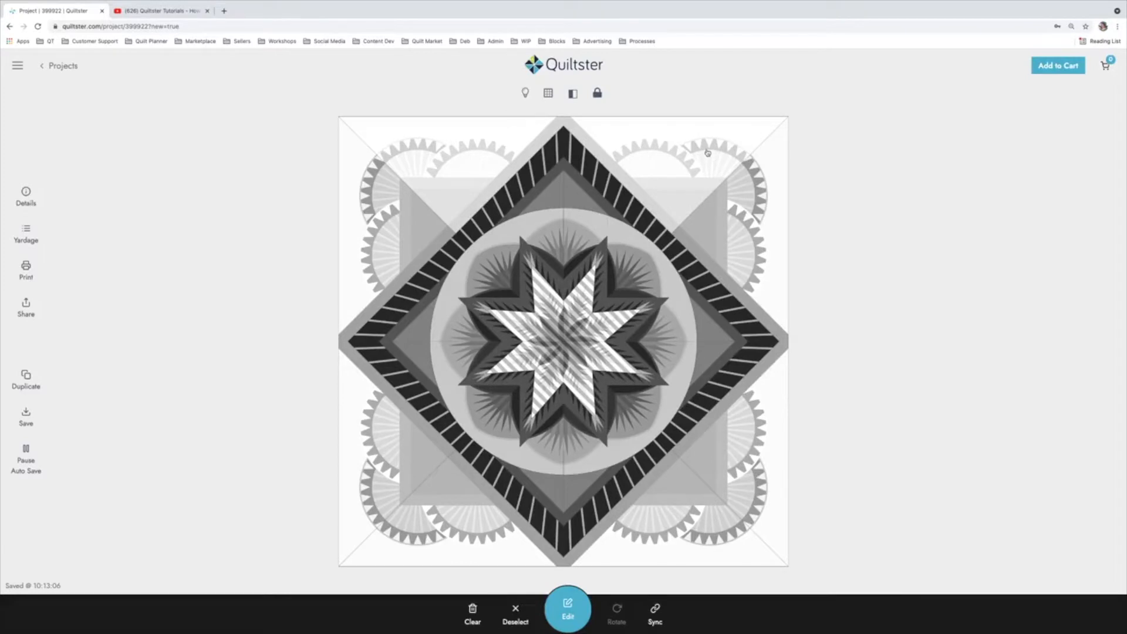
click(708, 152)
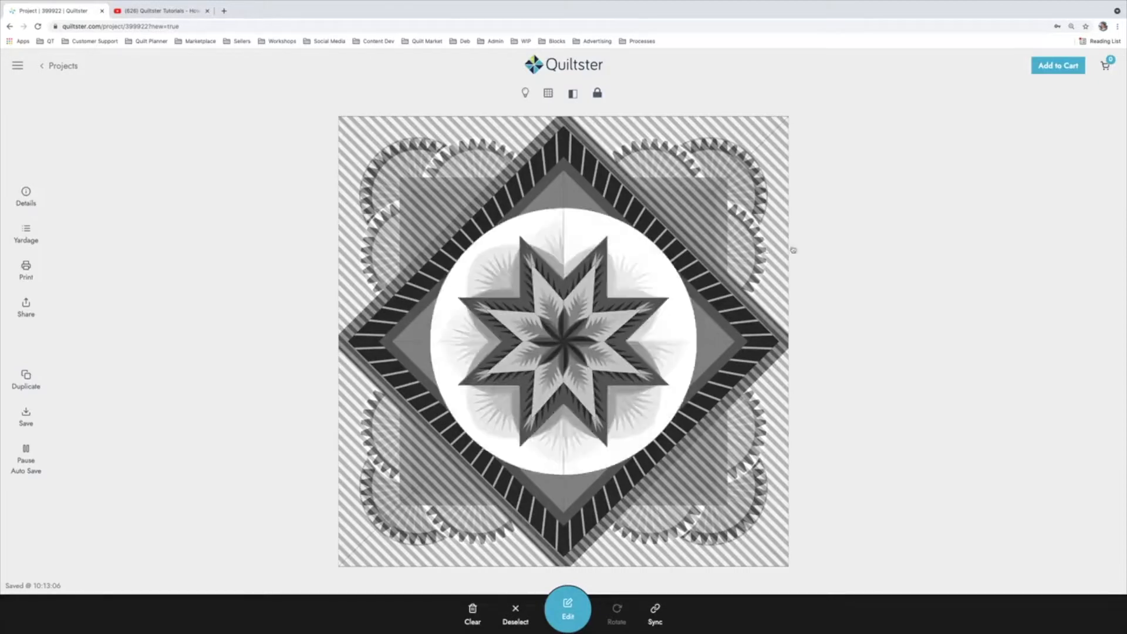
click(973, 237)
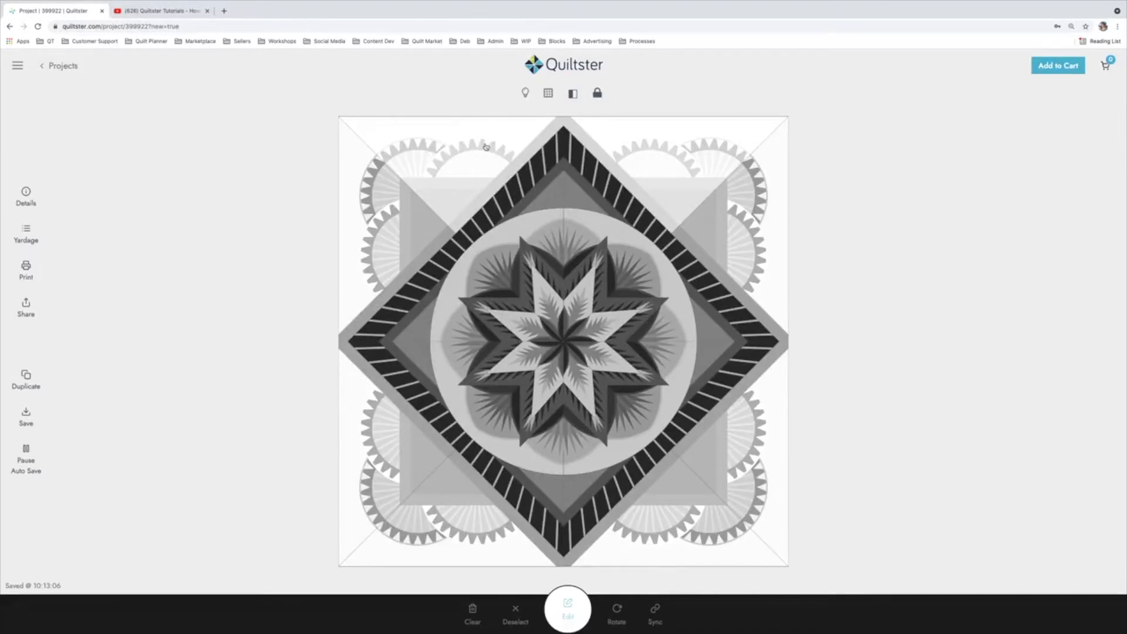
Select the outer corner blocks with the fans and open them for fabric editing.
click(486, 147)
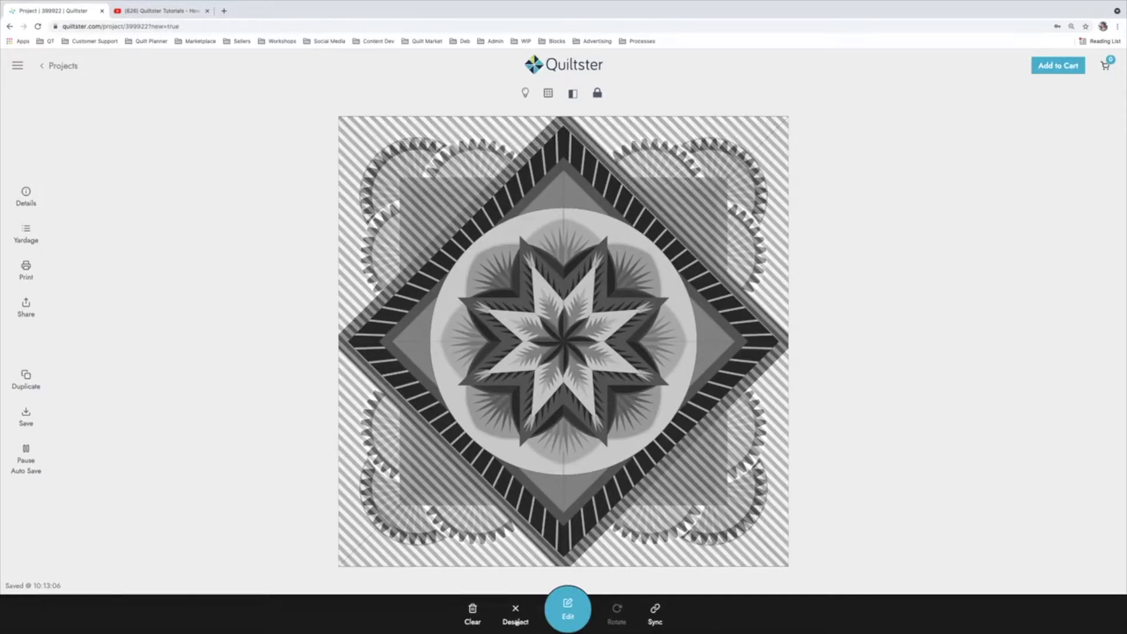
click(573, 612)
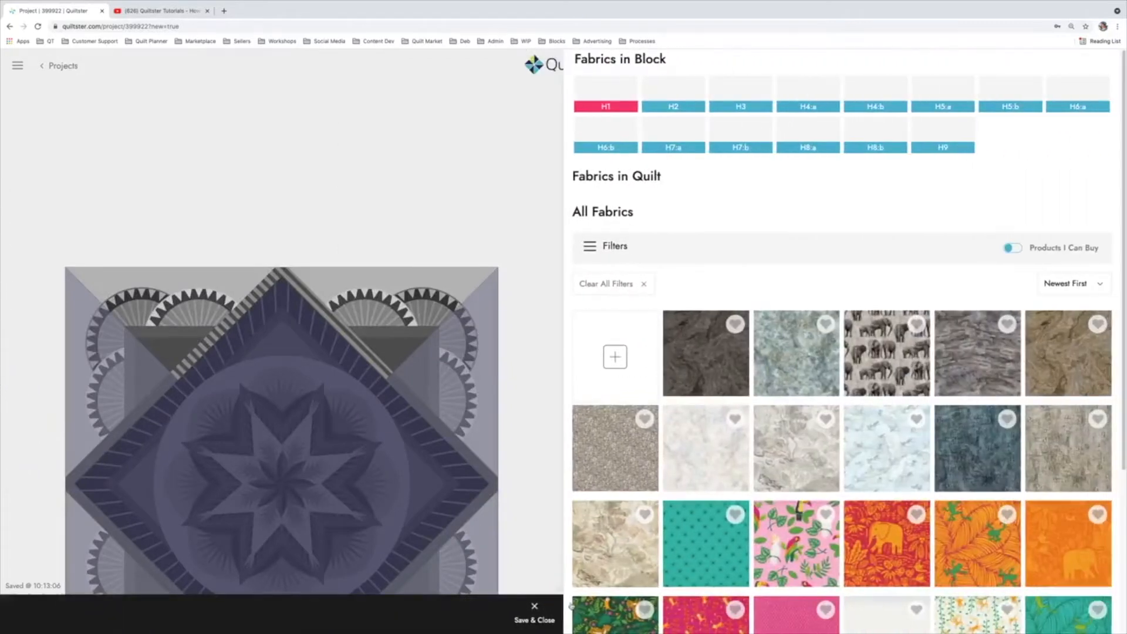
scroll(513, 529, up, 6)
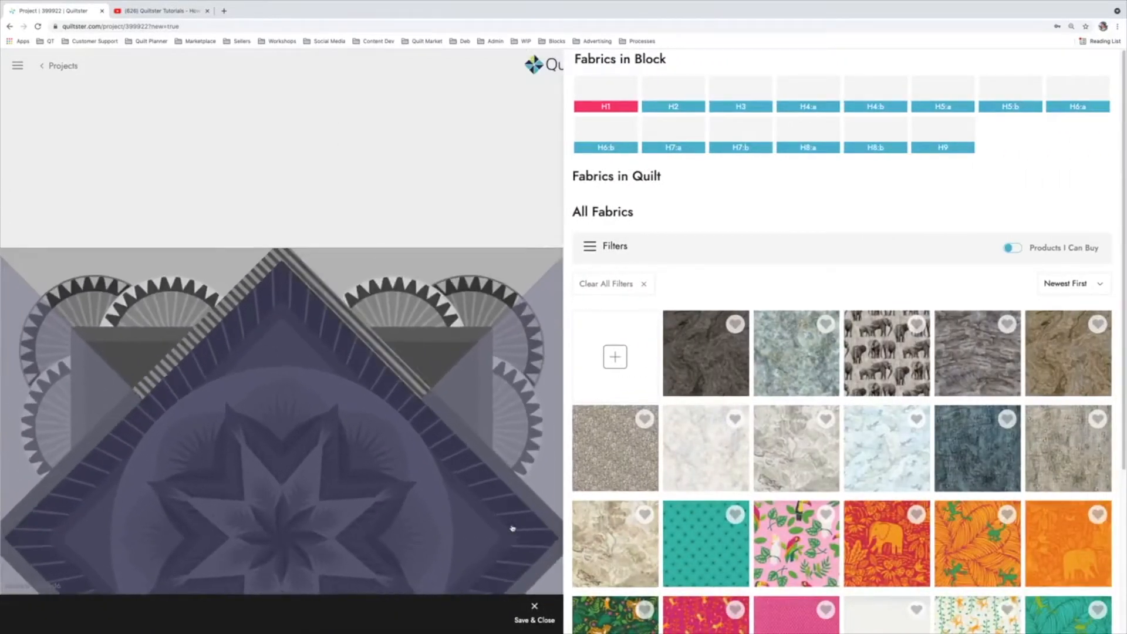
scroll(513, 529, down, 2)
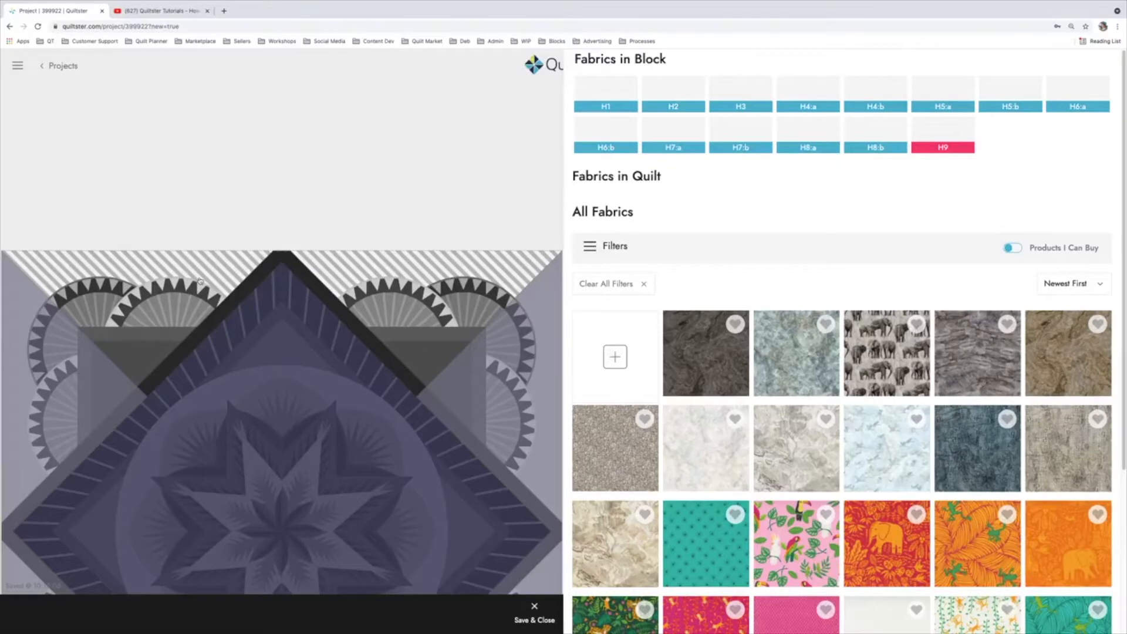
Highlight the block's fabric pieces one after another: H6:a, H5:b, H5:a, H4:b, H9, H1, H2 and H3.
click(158, 294)
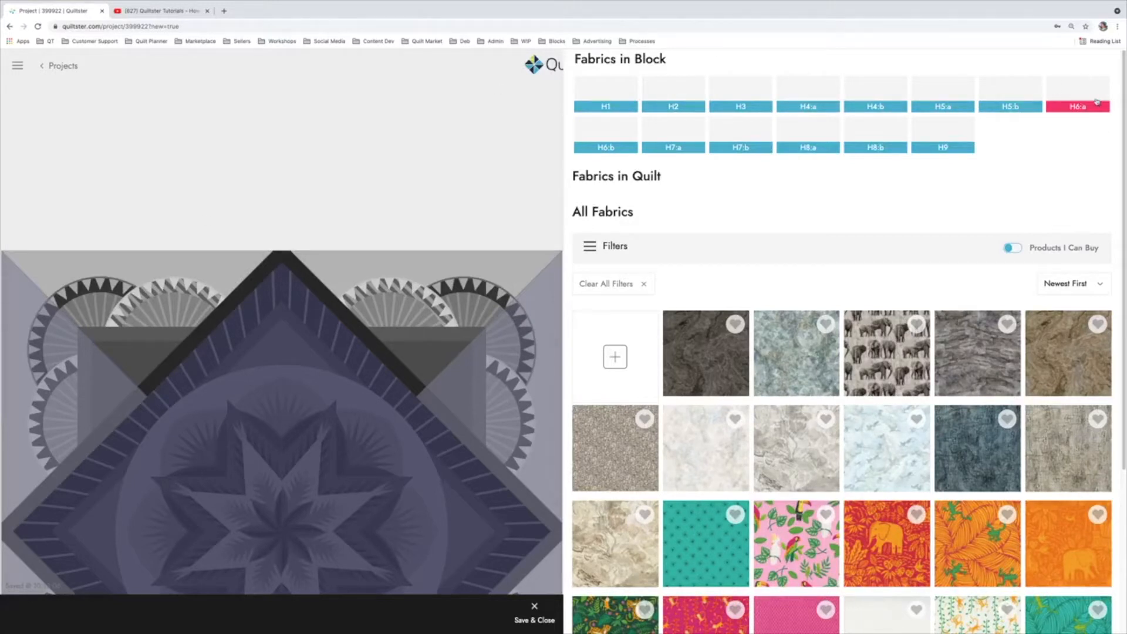
click(990, 89)
click(949, 93)
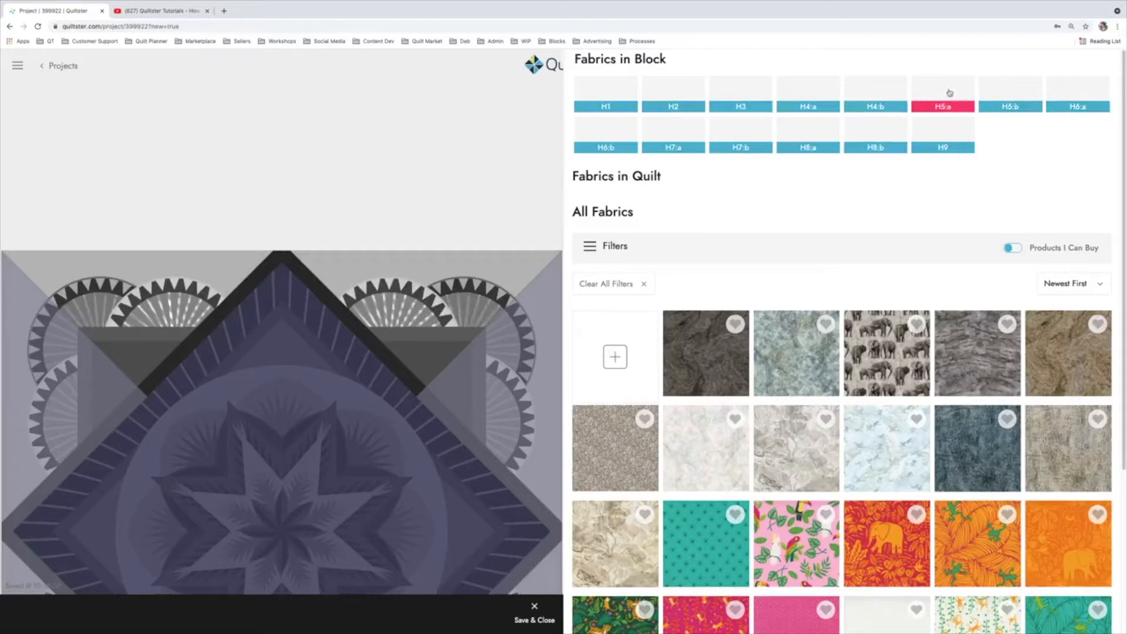
click(893, 96)
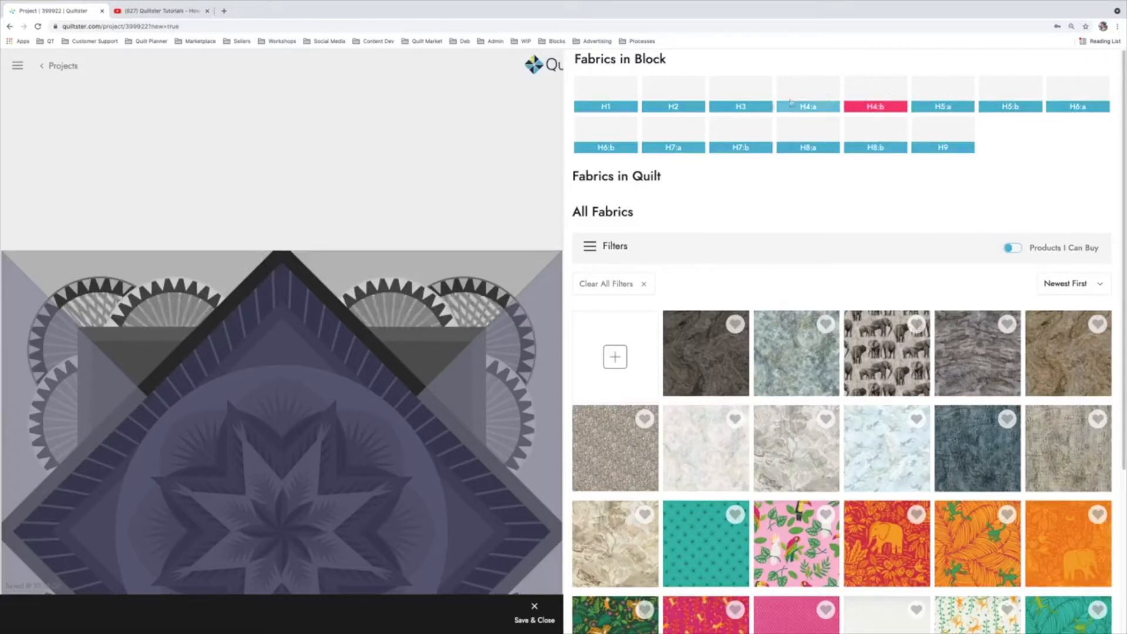
click(448, 267)
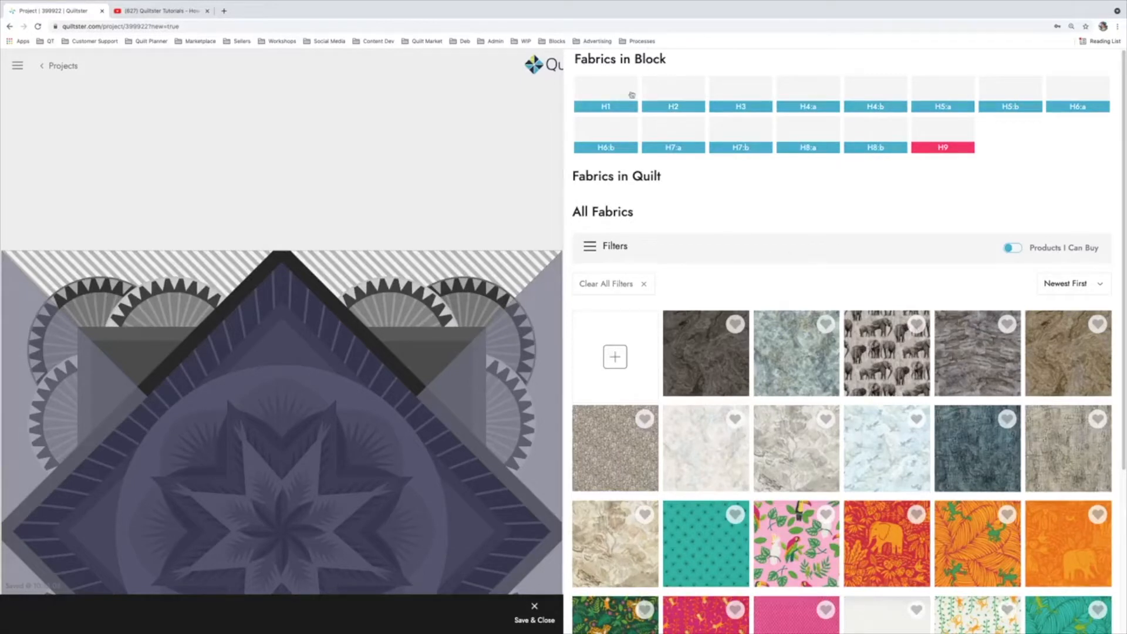
click(610, 93)
click(664, 94)
click(742, 94)
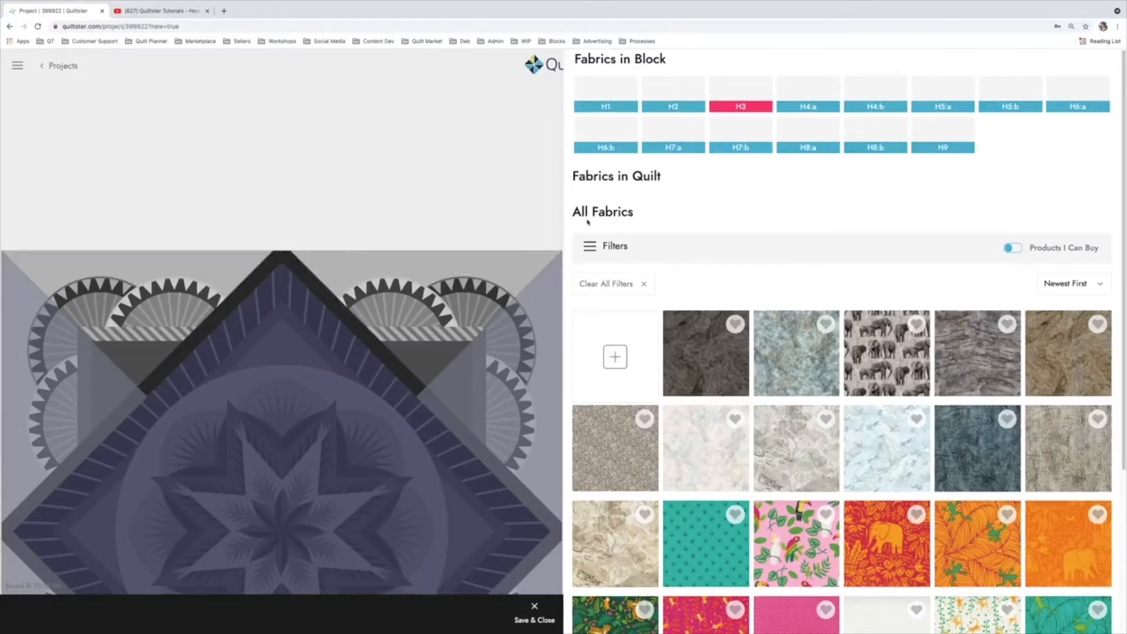
Select the H4:b pieces of the outer fans on the quilt as the fabric position to fill.
click(468, 306)
scroll(451, 305, up, 3)
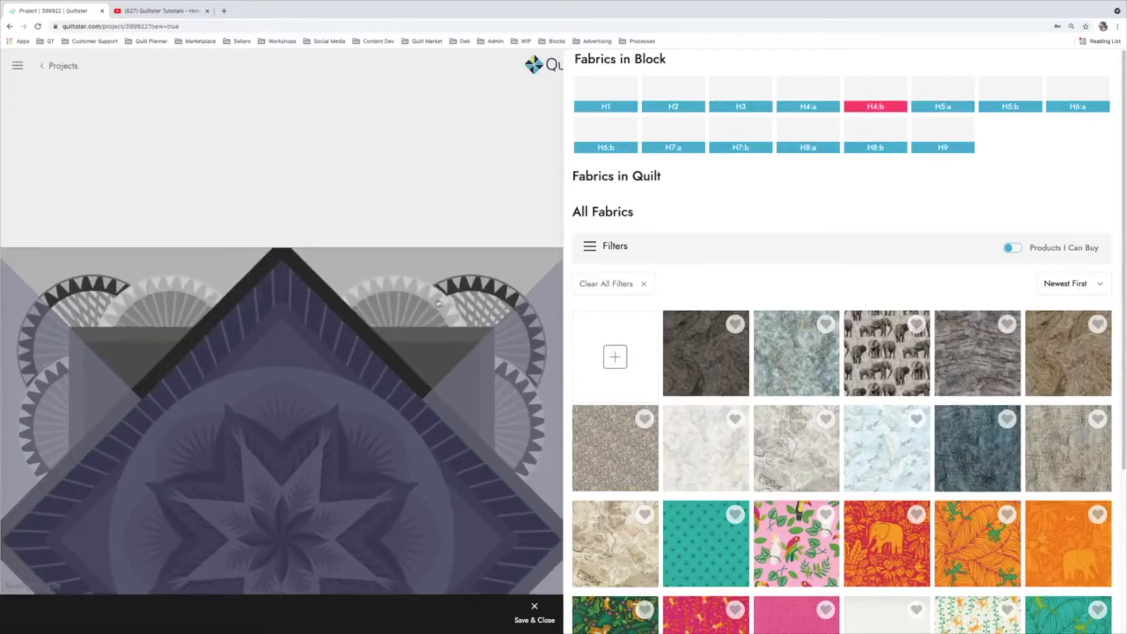
scroll(427, 299, down, 3)
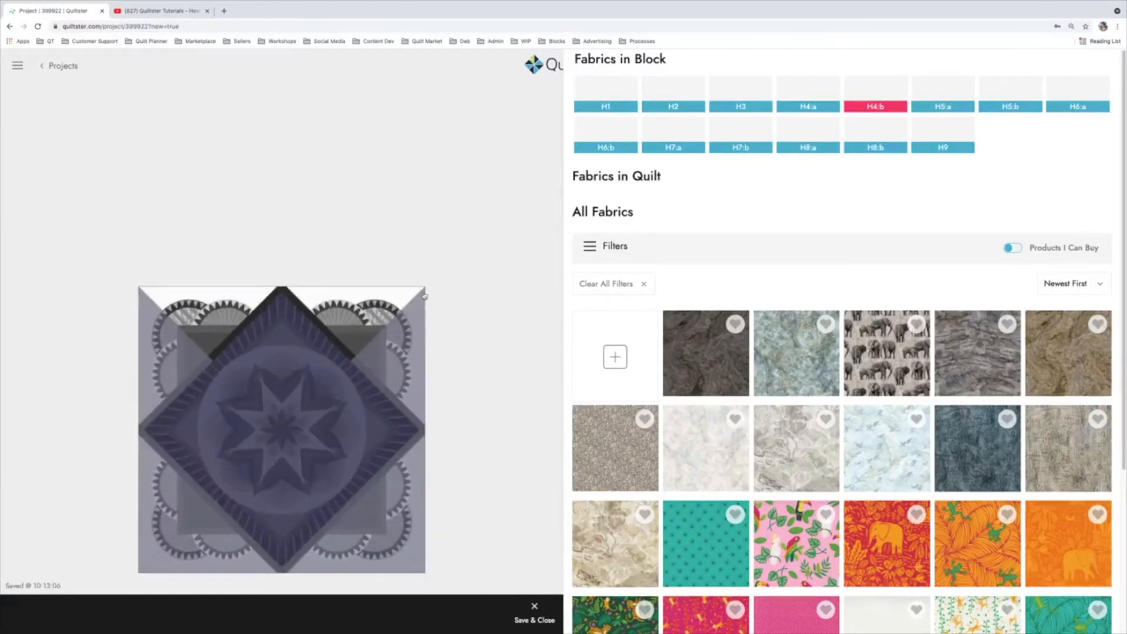
scroll(425, 295, up, 6)
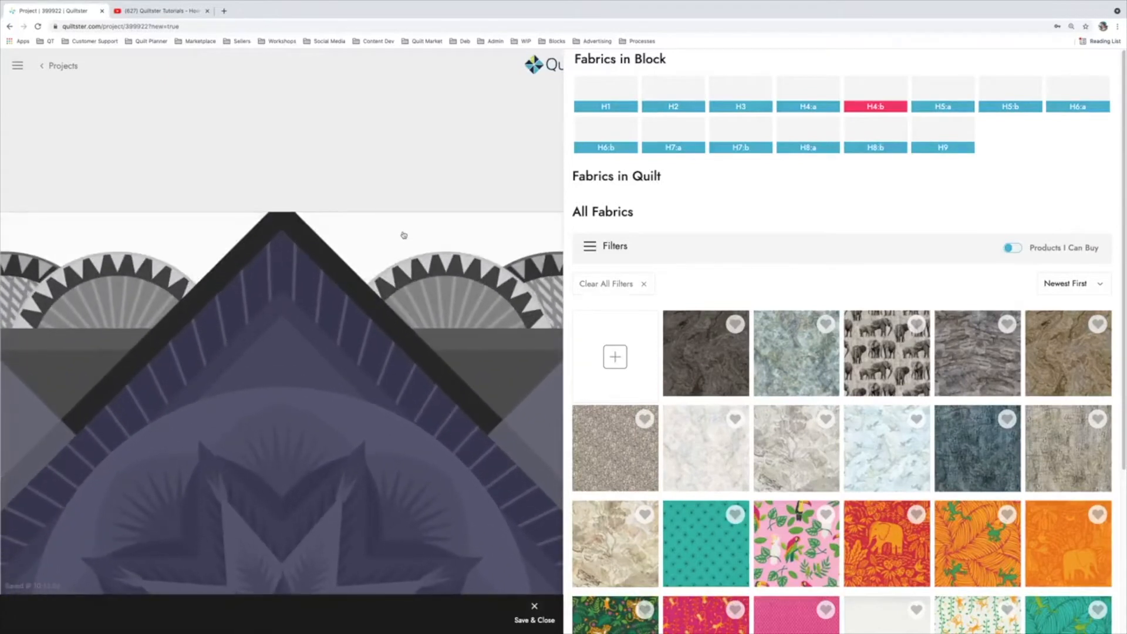
drag(357, 191, 239, 151)
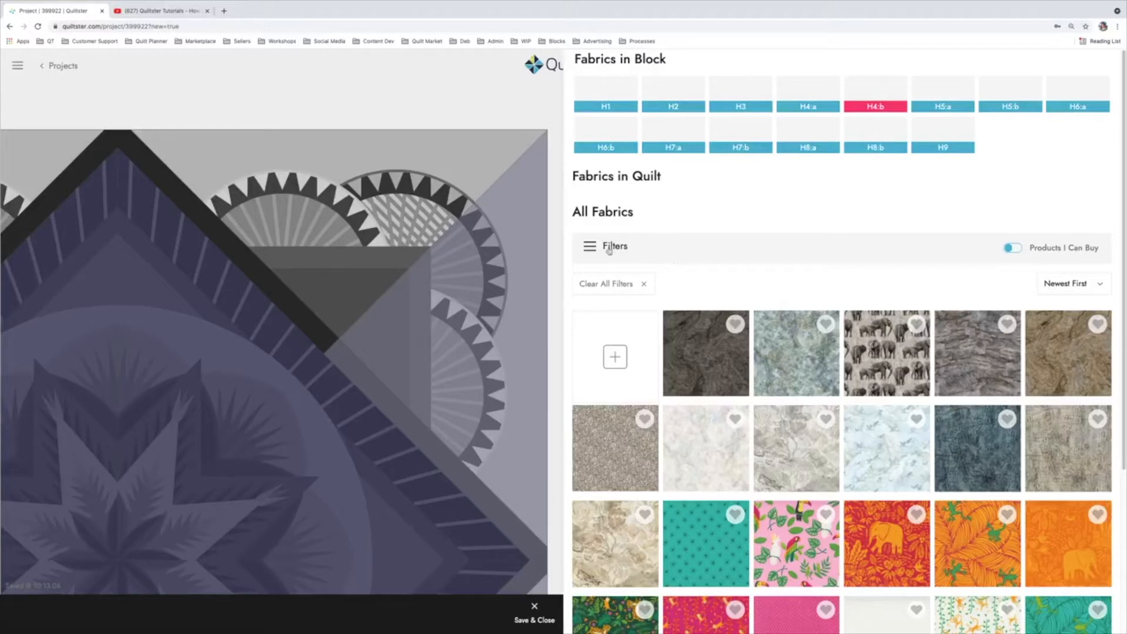
Expand the fabric filters and preview the fabrics limited to Products I Can Buy.
click(588, 248)
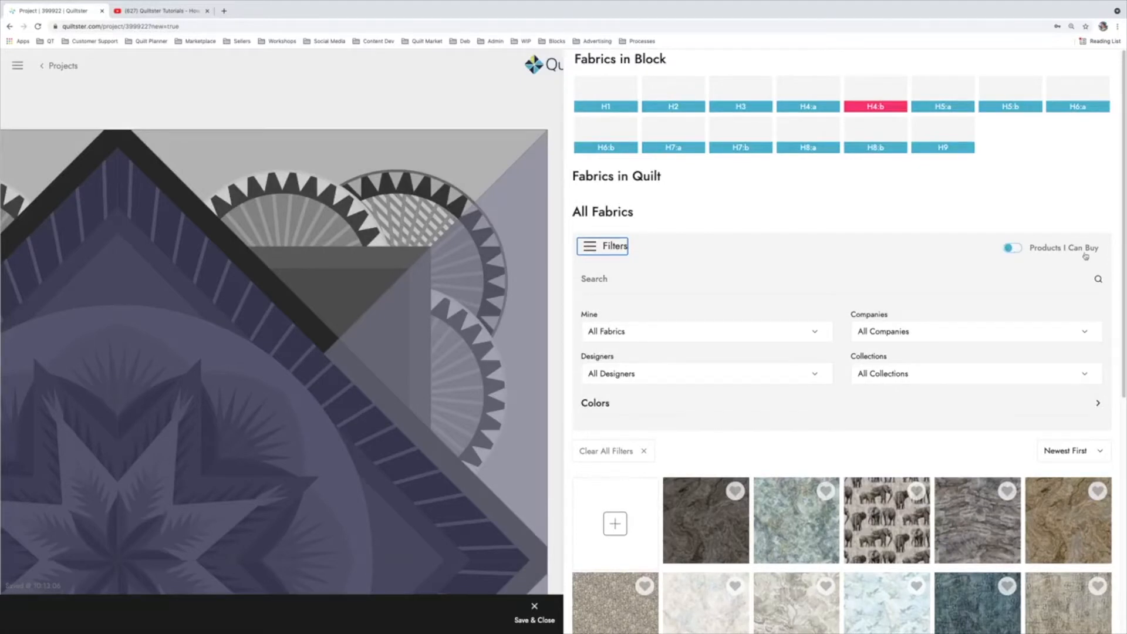
click(1012, 248)
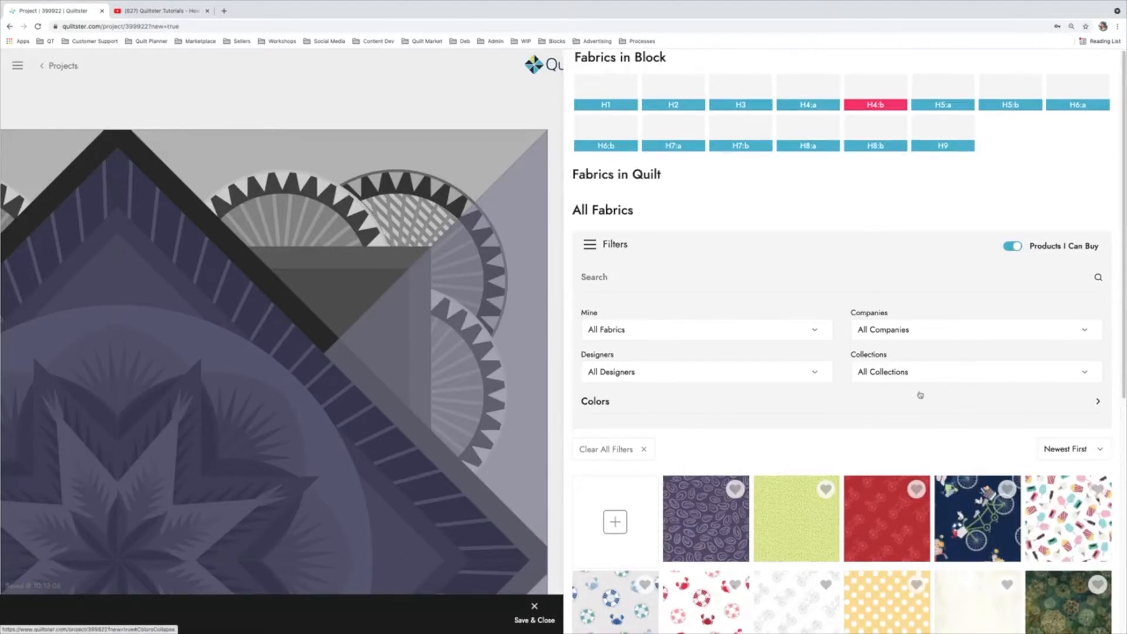
scroll(924, 403, down, 7)
scroll(961, 405, up, 7)
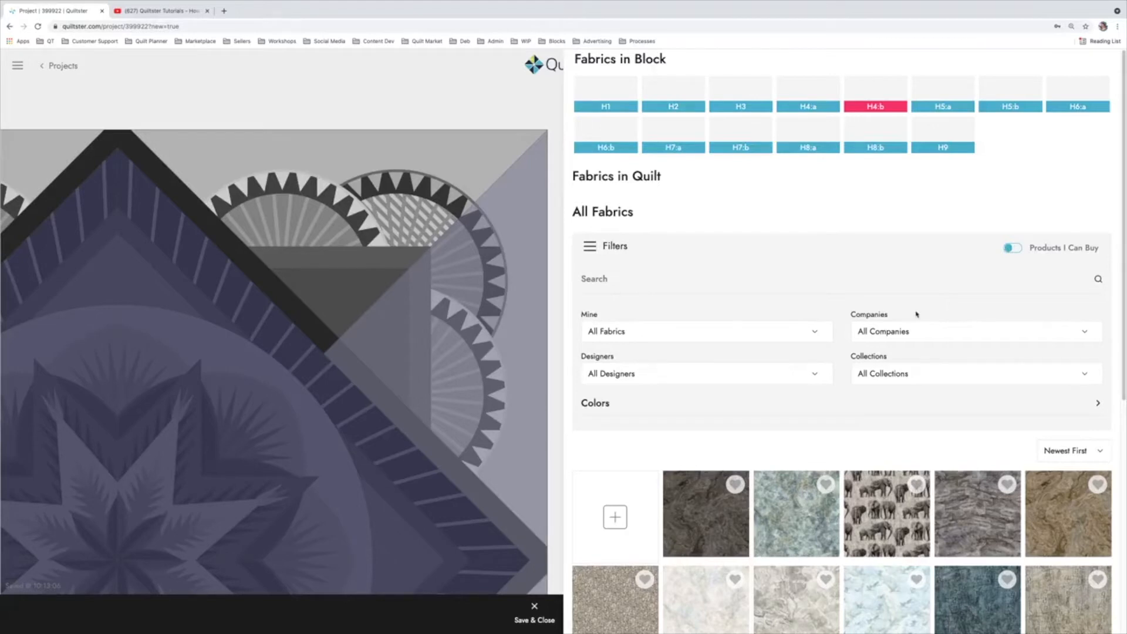
Filter the fabrics to the company Majestic Batiks and check which collections can be chosen.
click(888, 334)
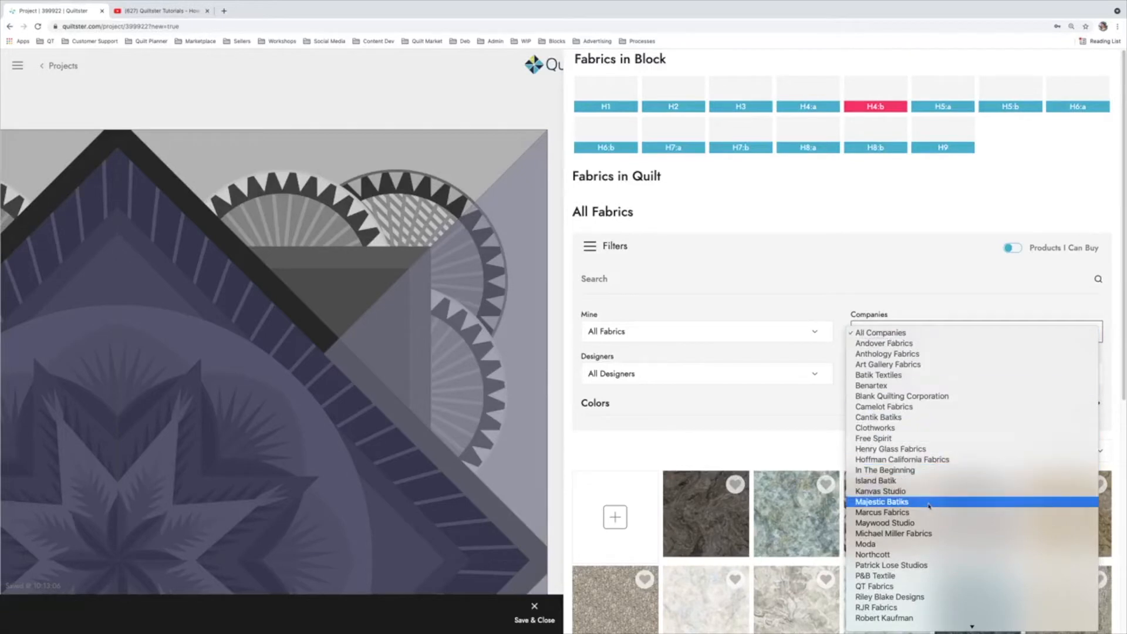
click(882, 502)
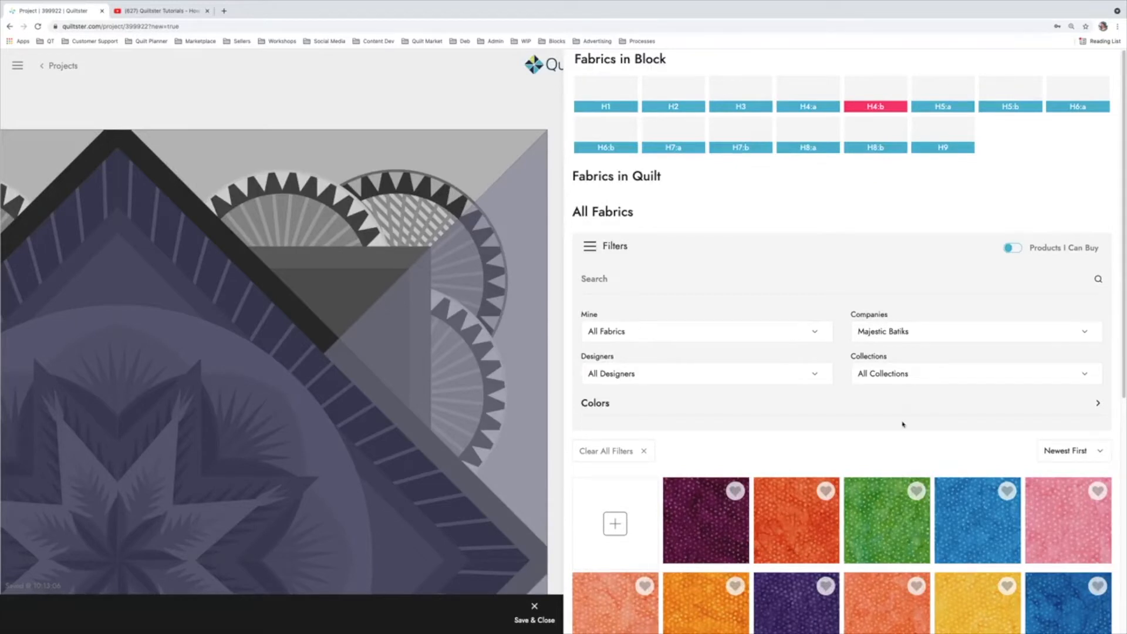
click(910, 372)
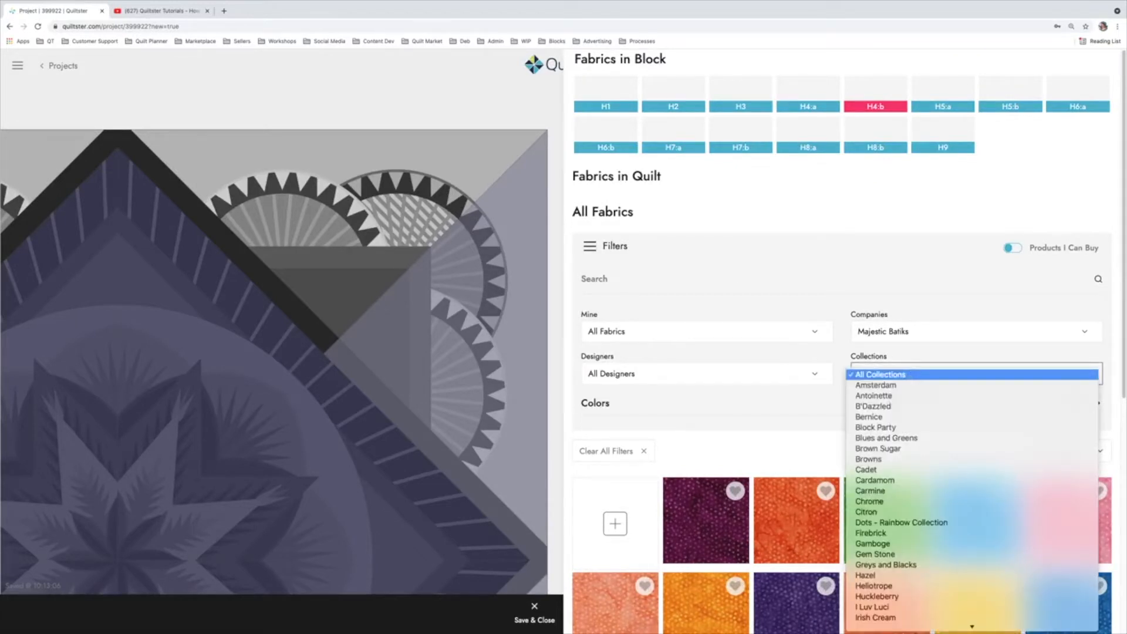
key(Escape)
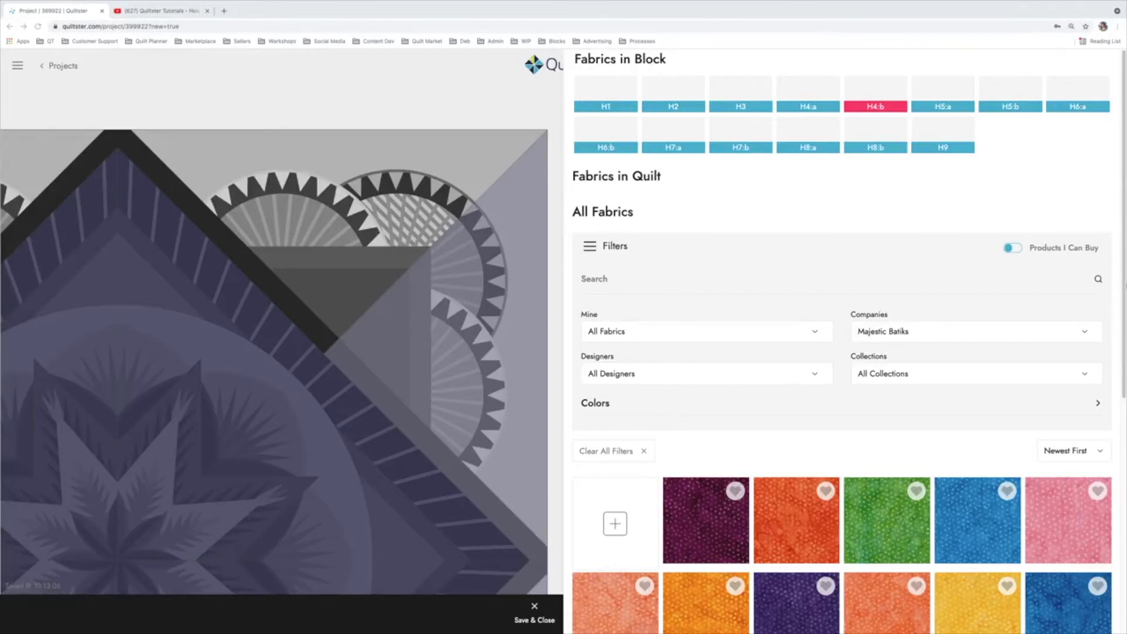
Preview the Majestic Batiks fabrics of the Blues and Greens collection, followed by the I Luv Luci collection.
click(920, 382)
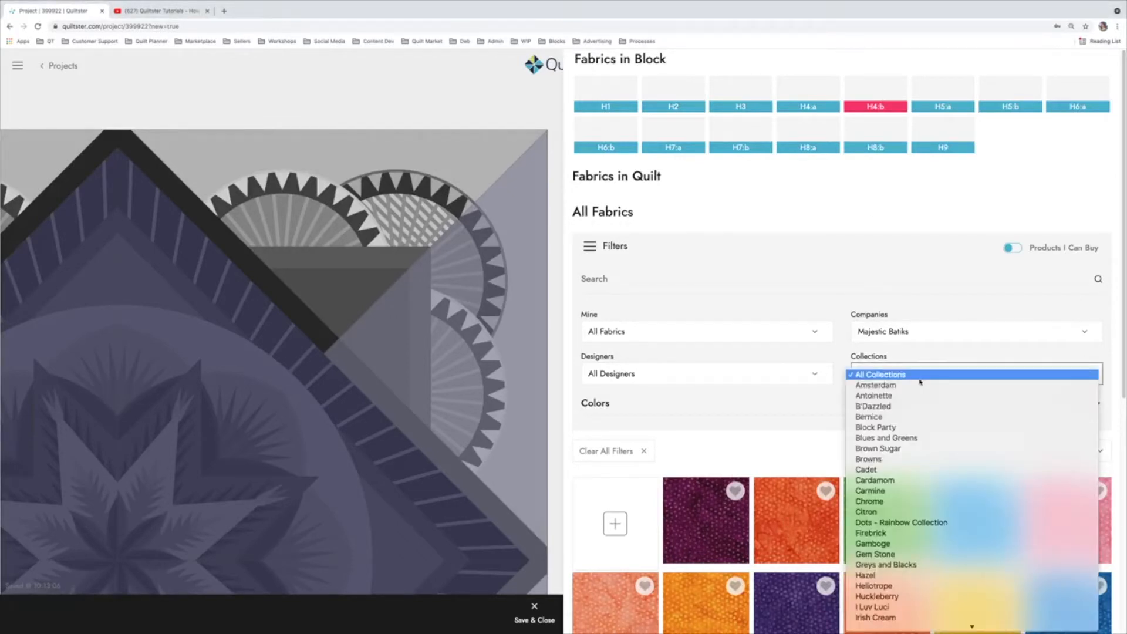
click(921, 439)
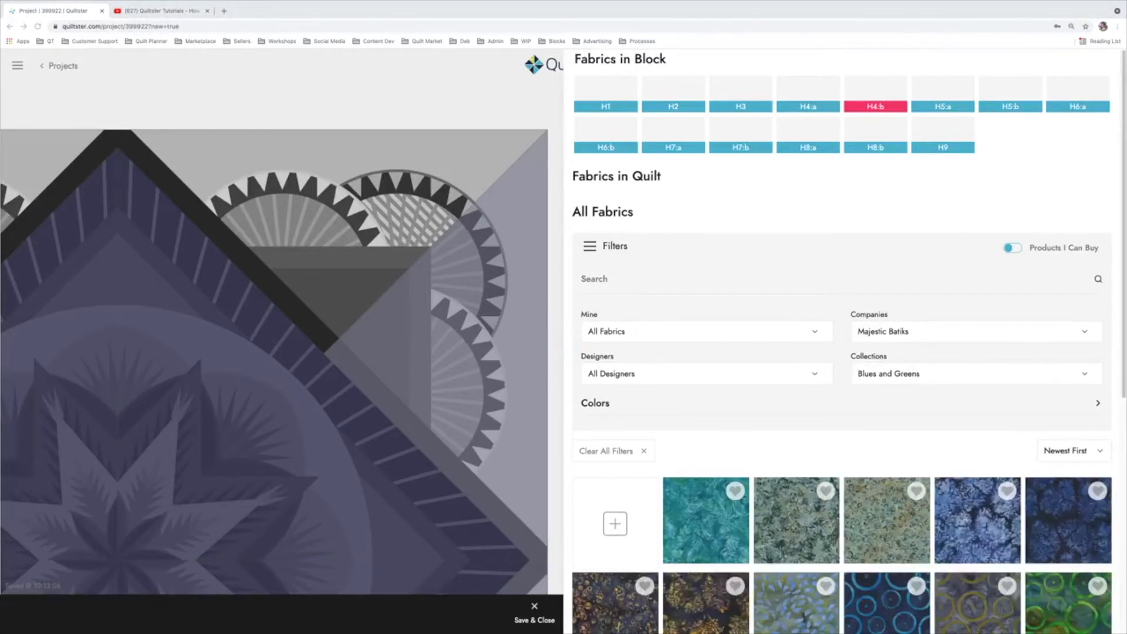
scroll(922, 444, down, 5)
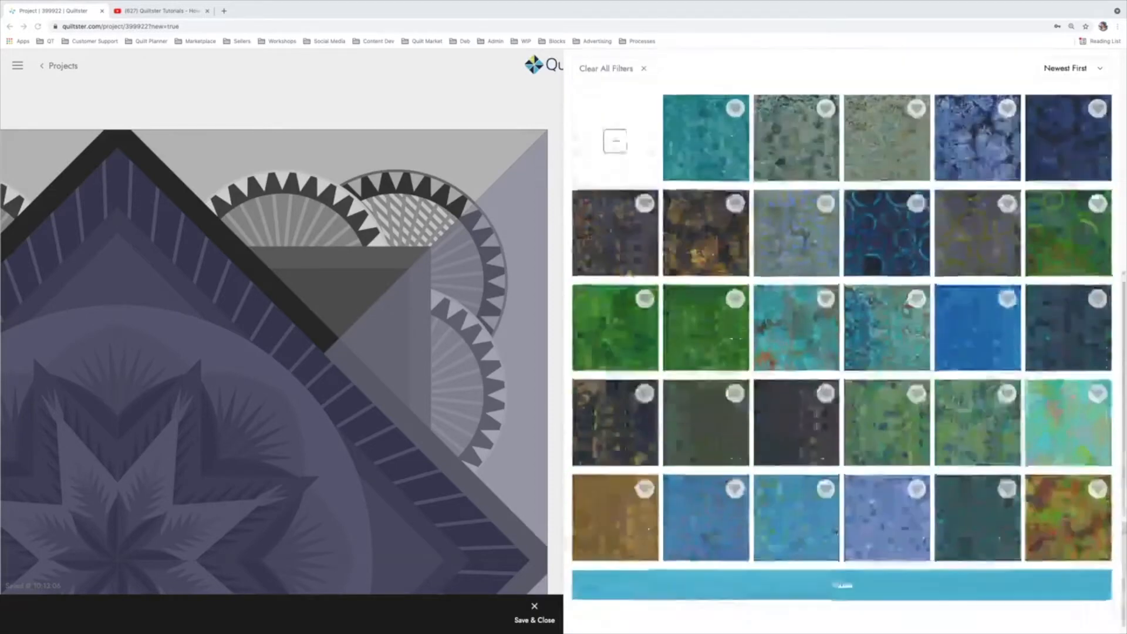
scroll(922, 444, up, 5)
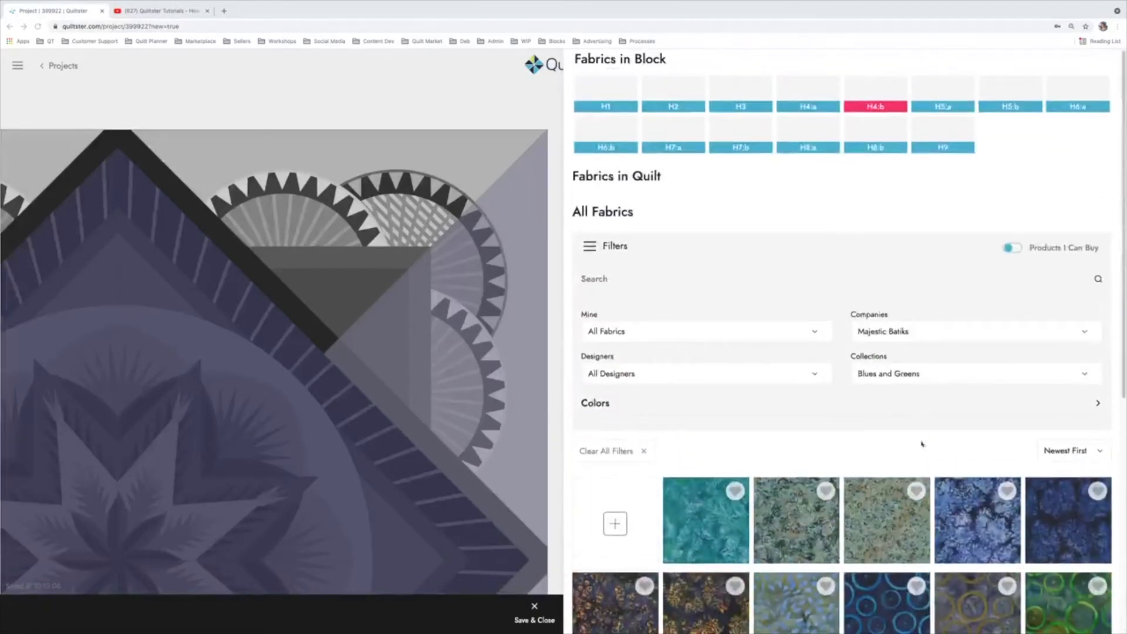
click(876, 377)
scroll(883, 423, down, 3)
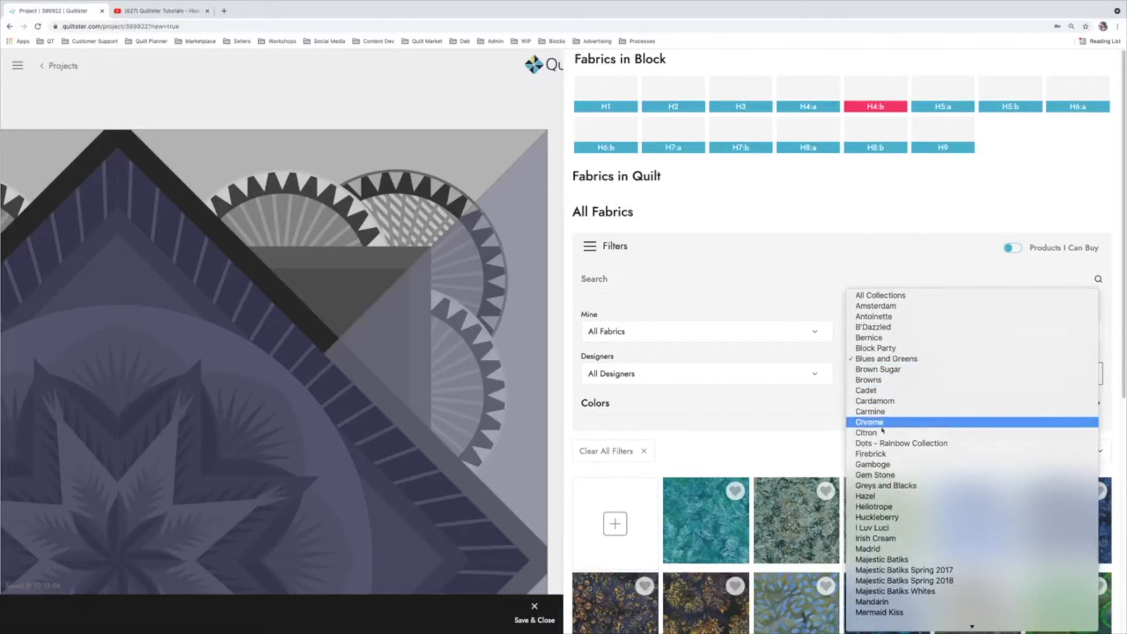
click(892, 488)
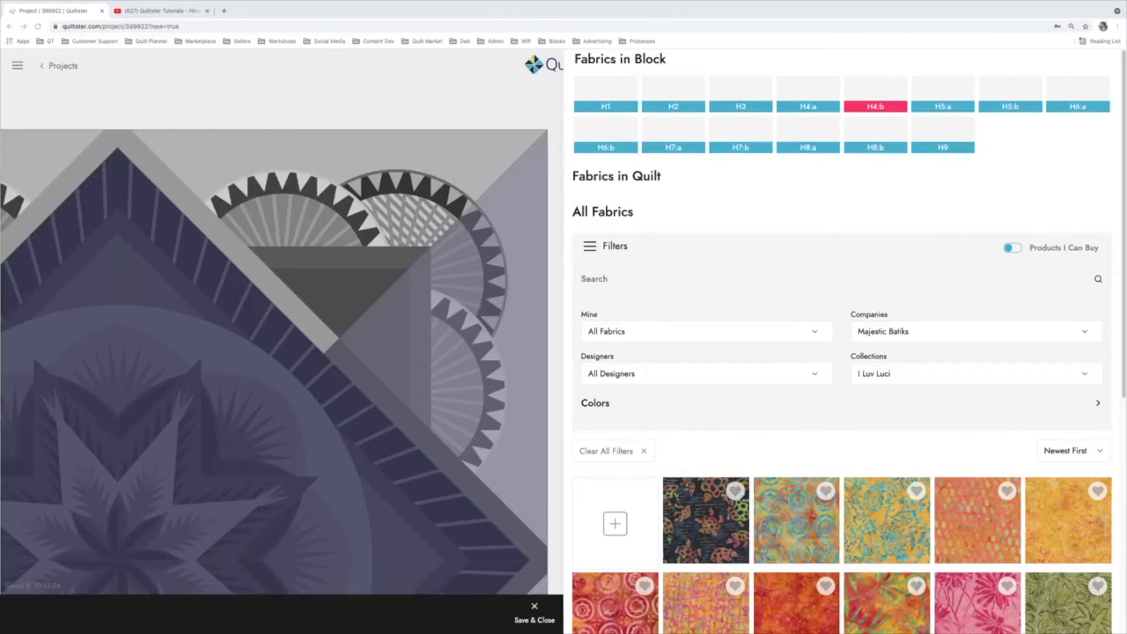
scroll(1082, 348, down, 6)
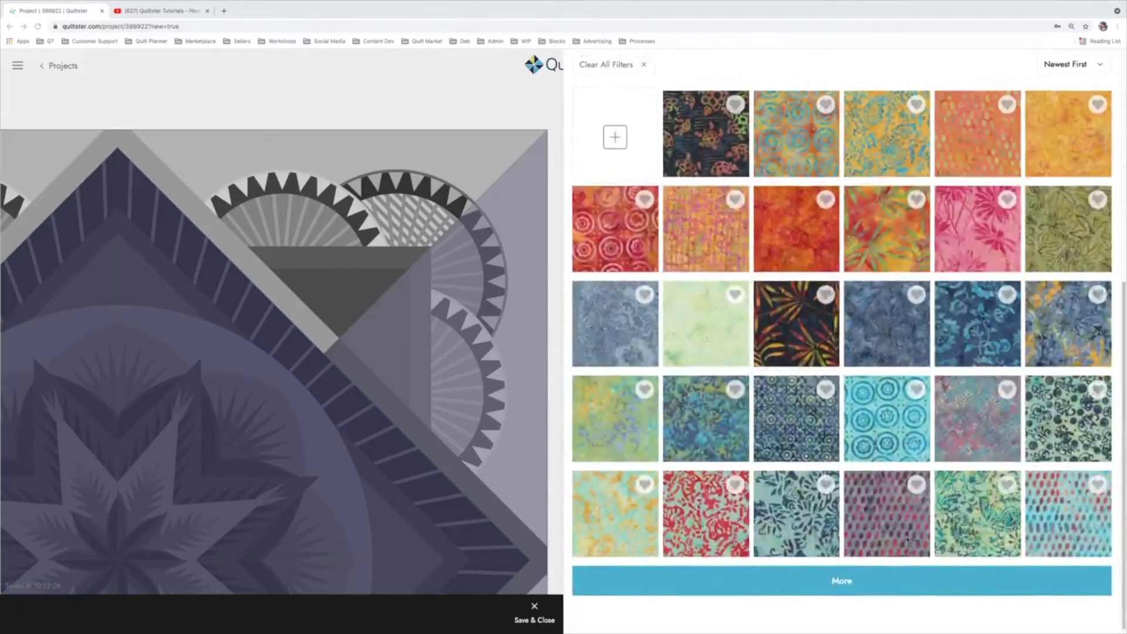
scroll(988, 483, up, 6)
Limit the Majestic Batiks fabrics to the Snap Dragon collection.
click(897, 372)
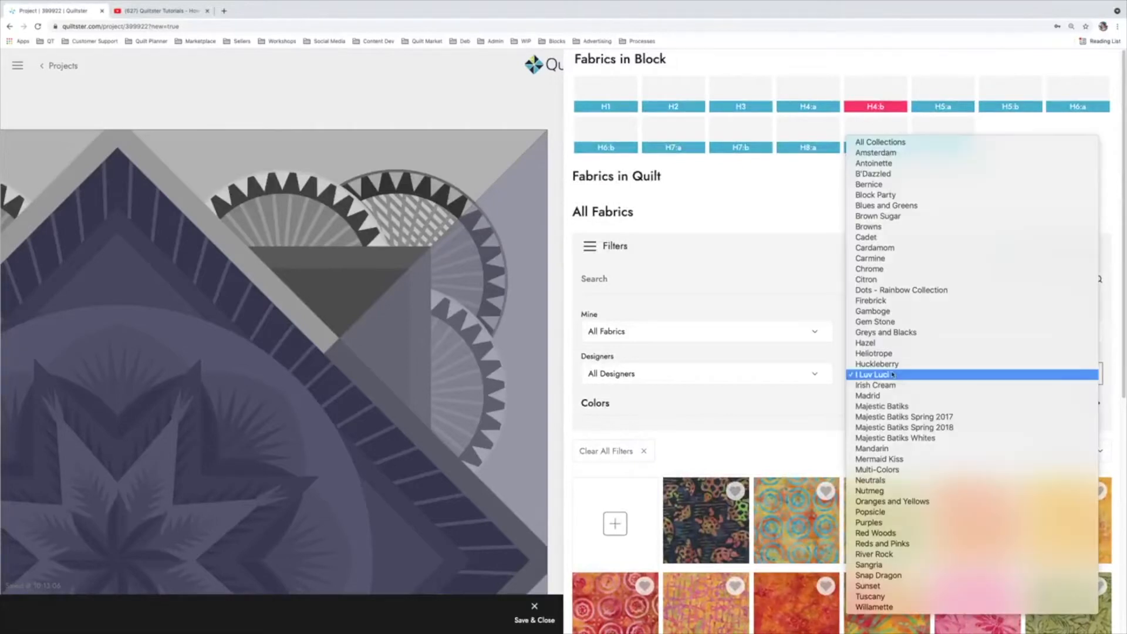
click(938, 575)
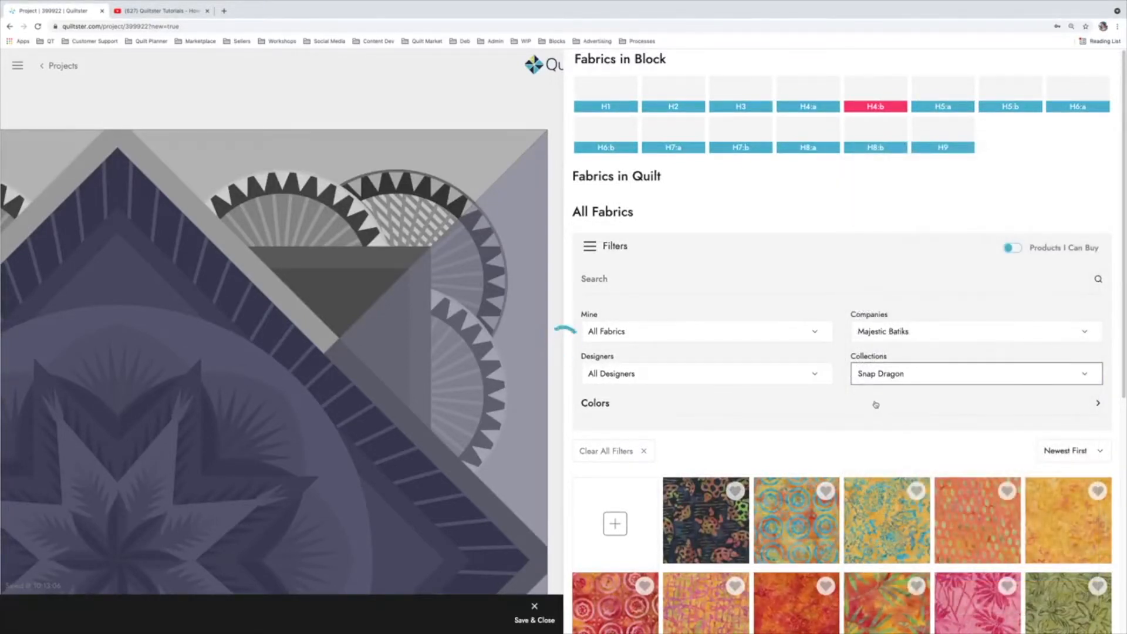
scroll(946, 495, down, 2)
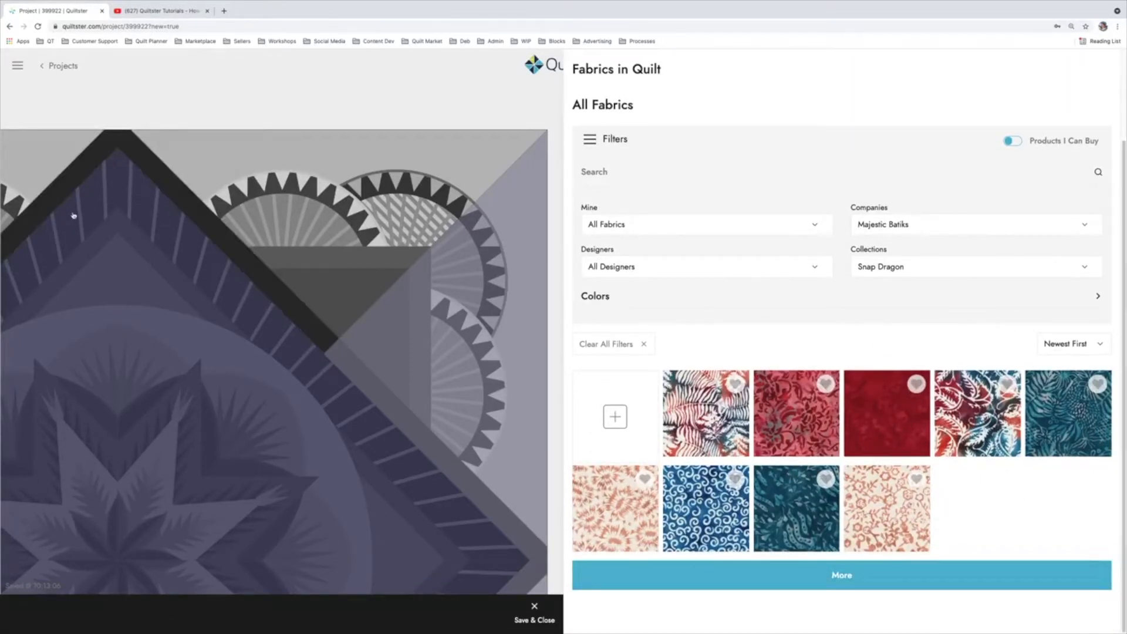
Fill the H9 background with the dark teal dashed-leaf batik and the H6:a fan points with the teal fern batik.
click(199, 148)
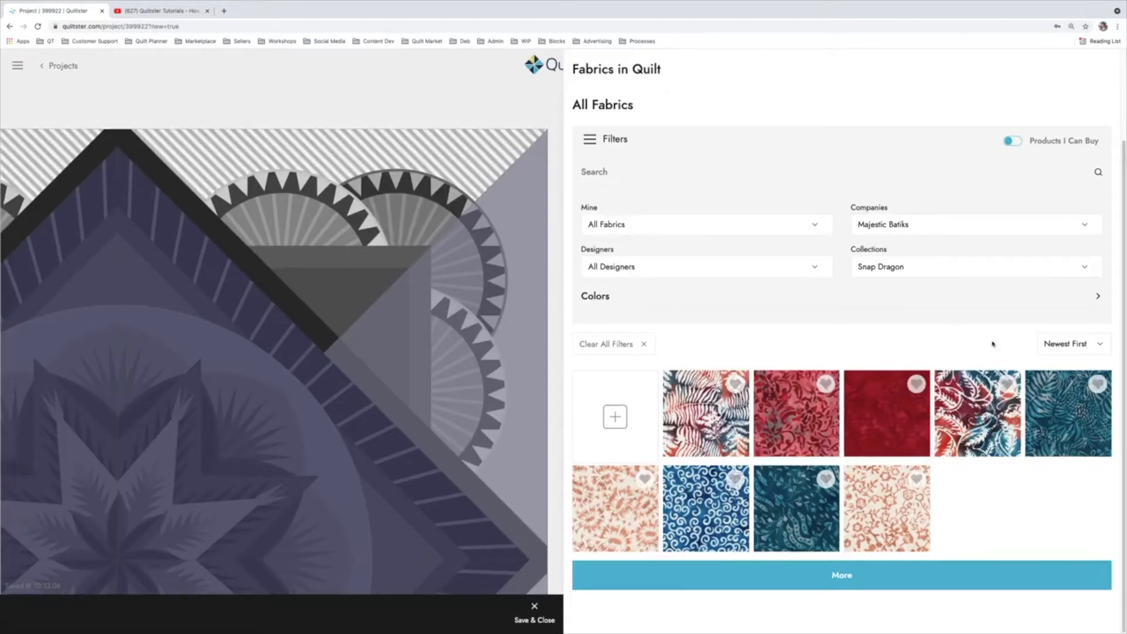
click(807, 517)
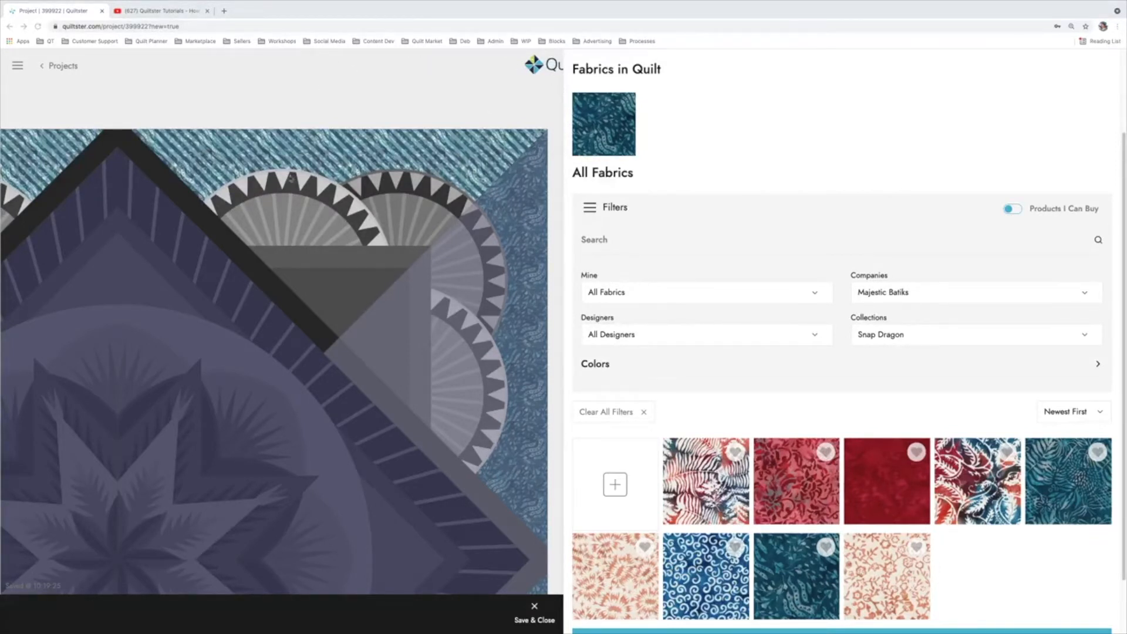
click(273, 189)
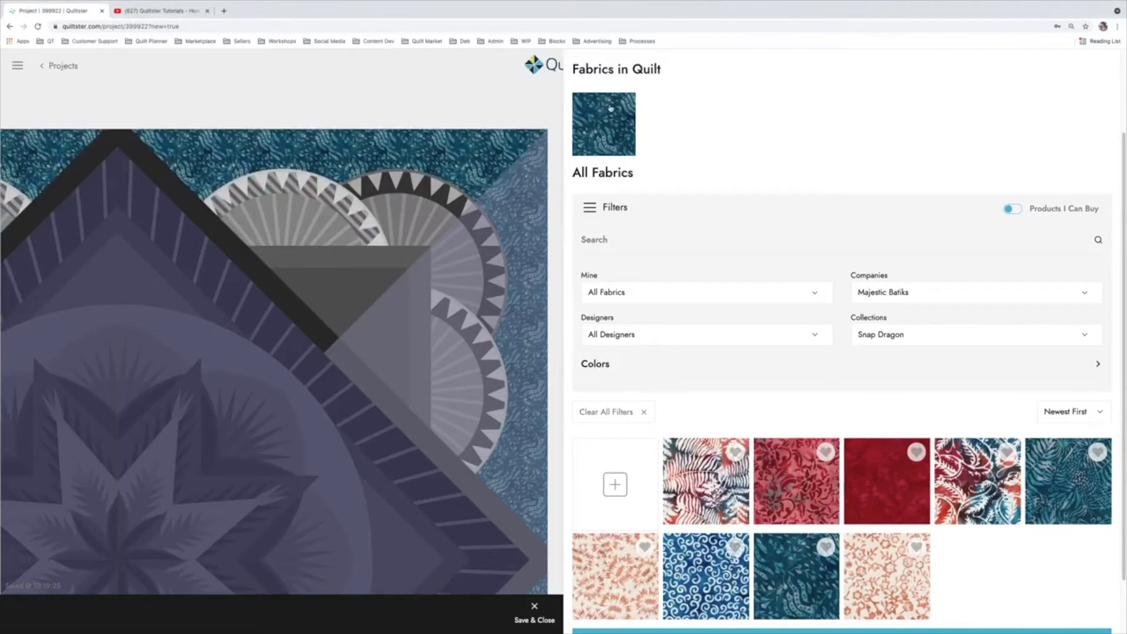
scroll(689, 174, up, 2)
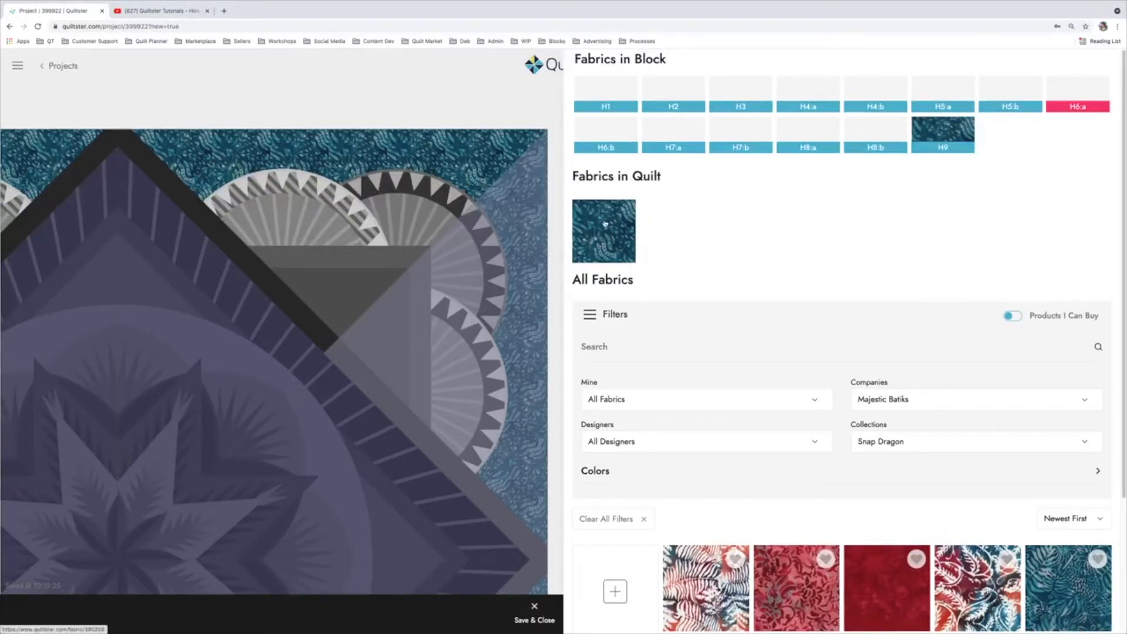
scroll(1062, 421, down, 3)
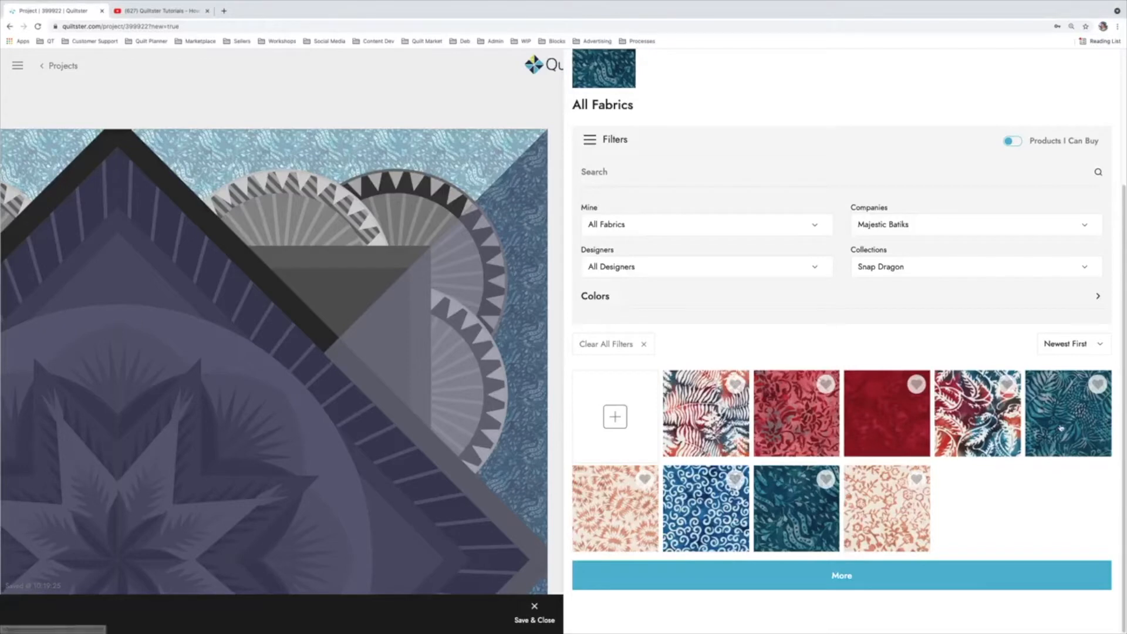
click(1061, 428)
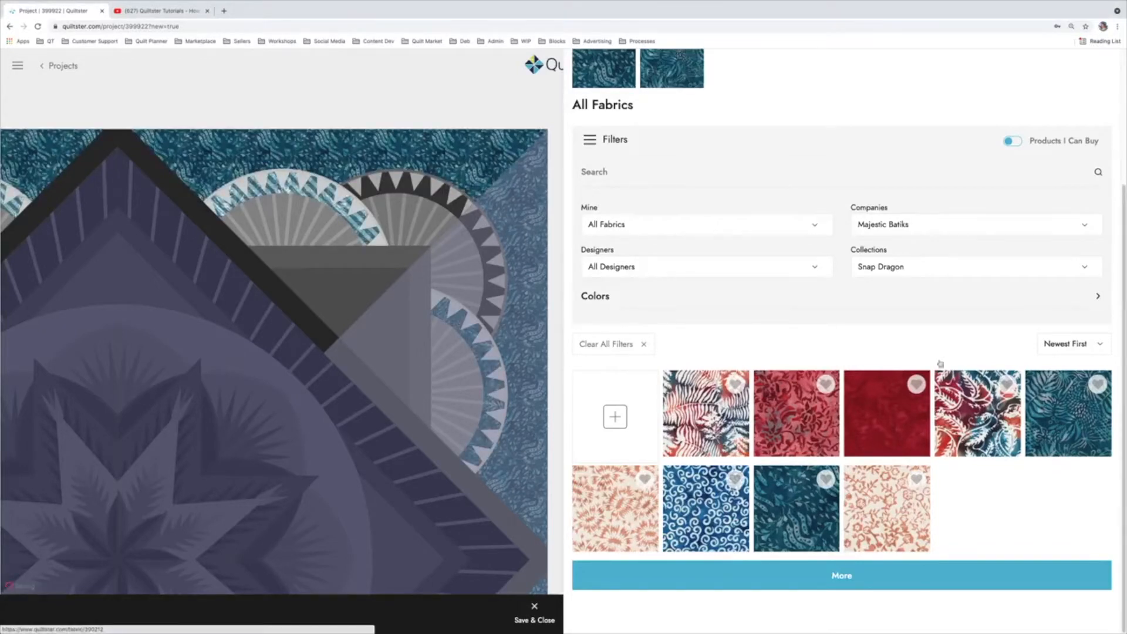
scroll(682, 196, up, 3)
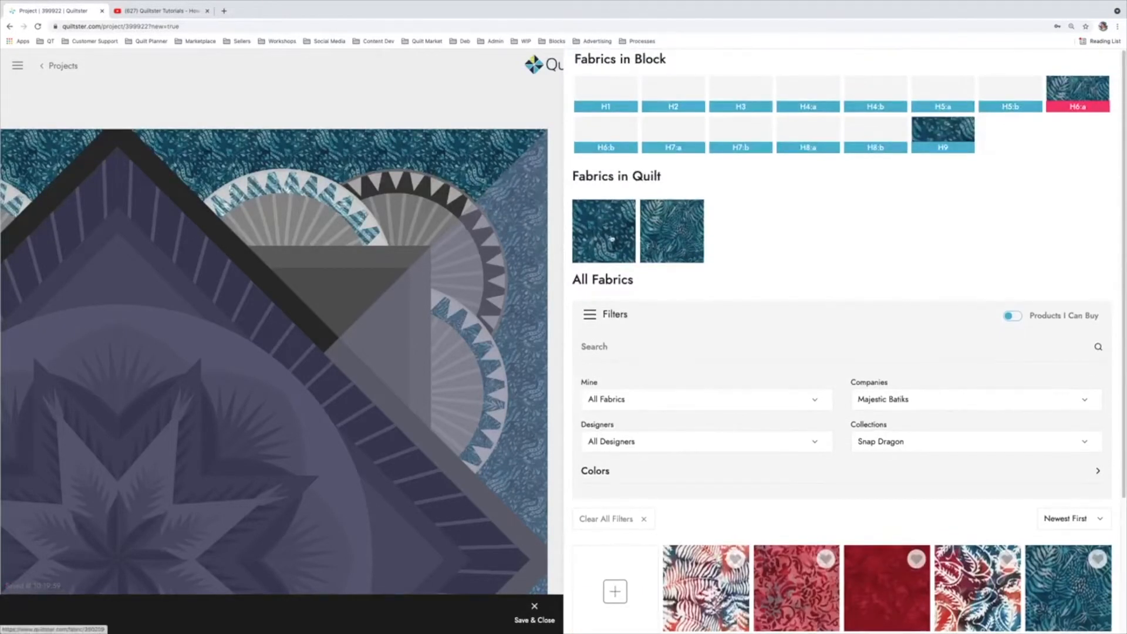
Apply the teal fern batik to the H6:b fan points and the dark teal dashed-leaf batik to the H3 strip.
click(385, 191)
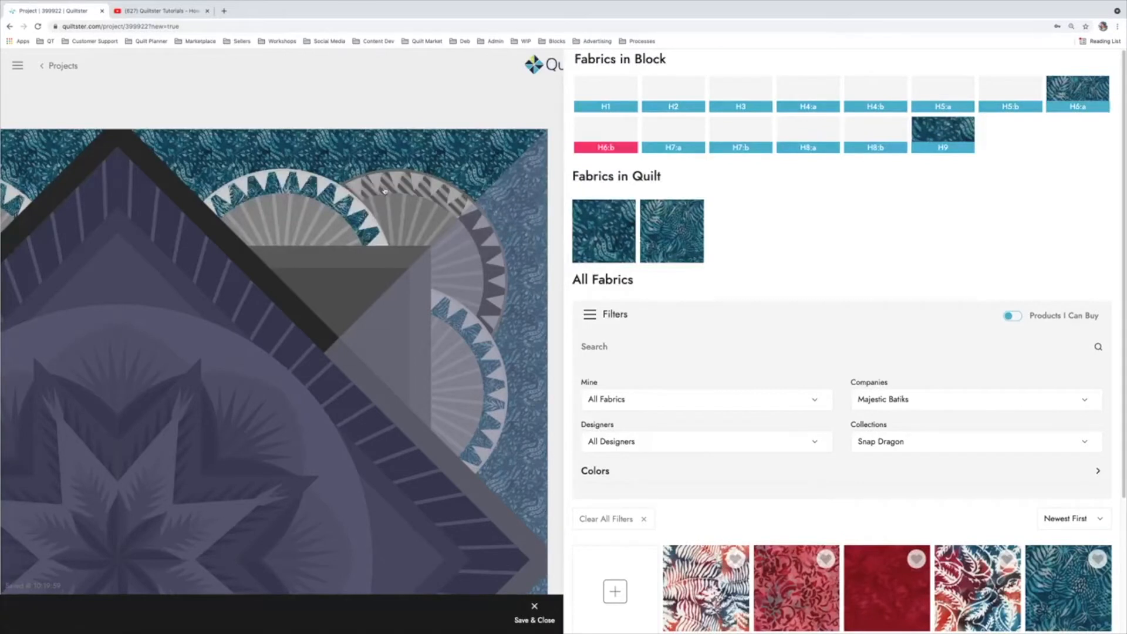
click(691, 236)
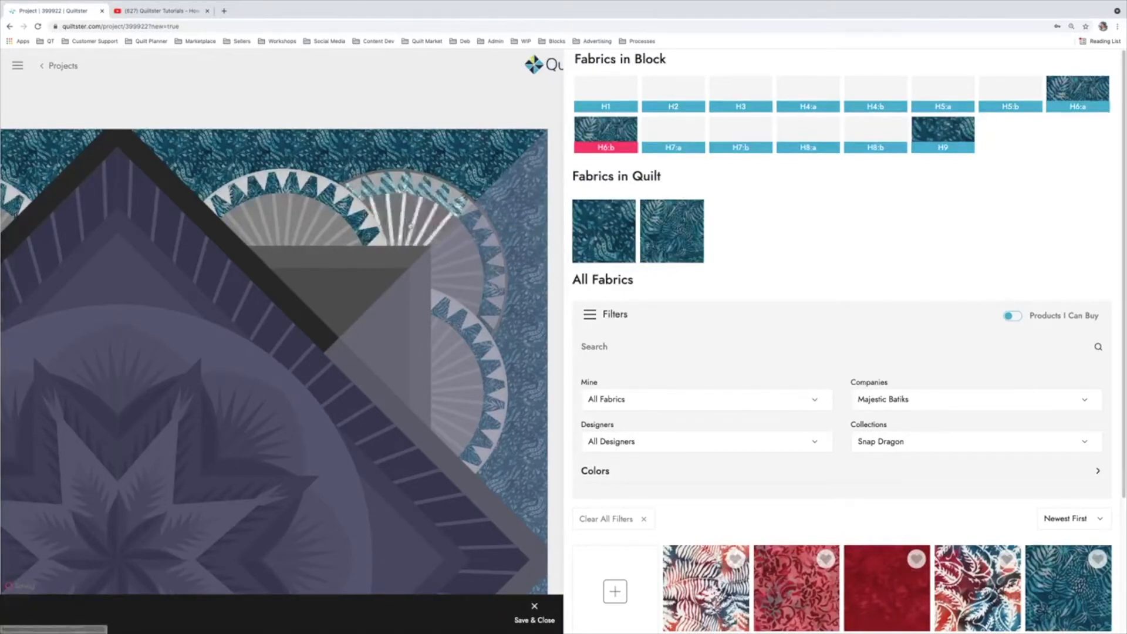
click(314, 265)
click(608, 230)
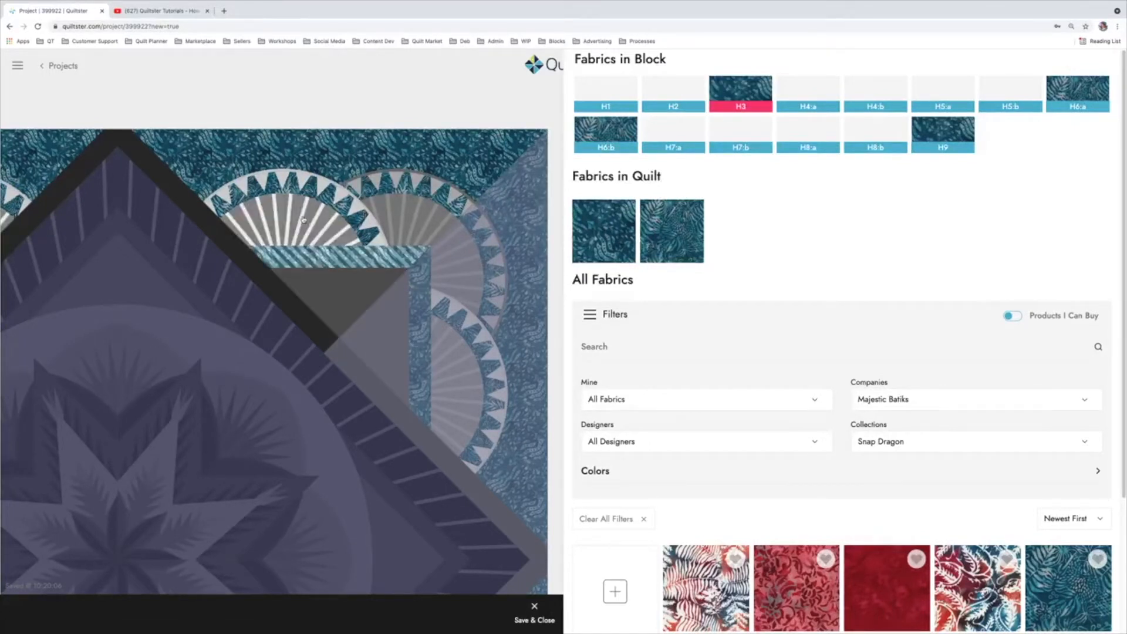
Fill the outer fan edge pieces H8:a and H8:b with the dark teal dashed-leaf batik already in the quilt.
click(310, 177)
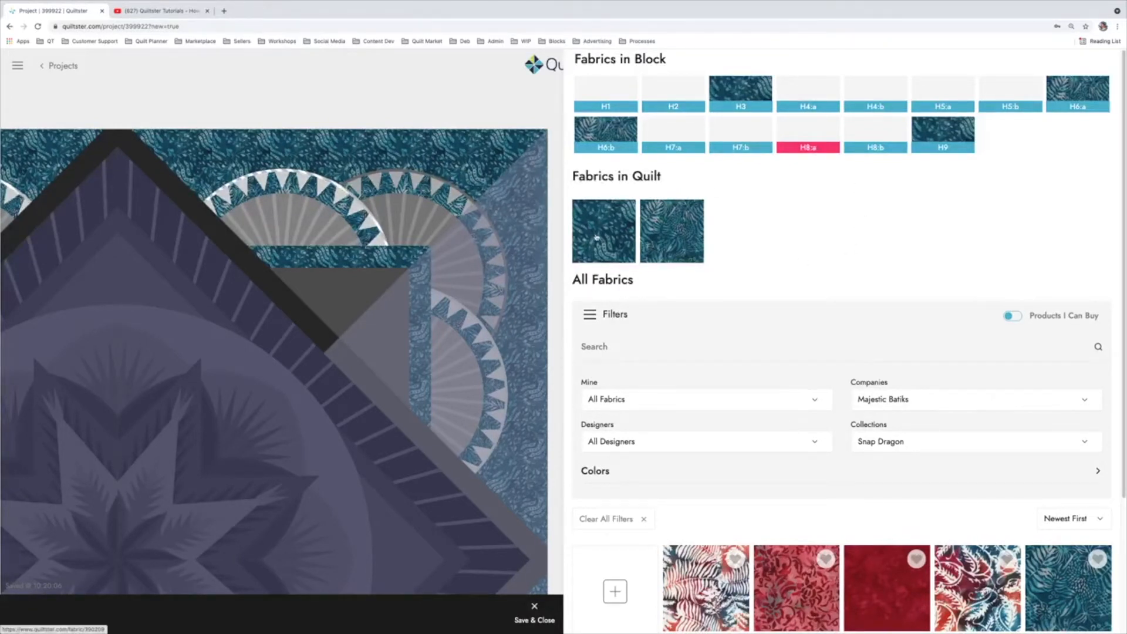
click(596, 238)
click(876, 132)
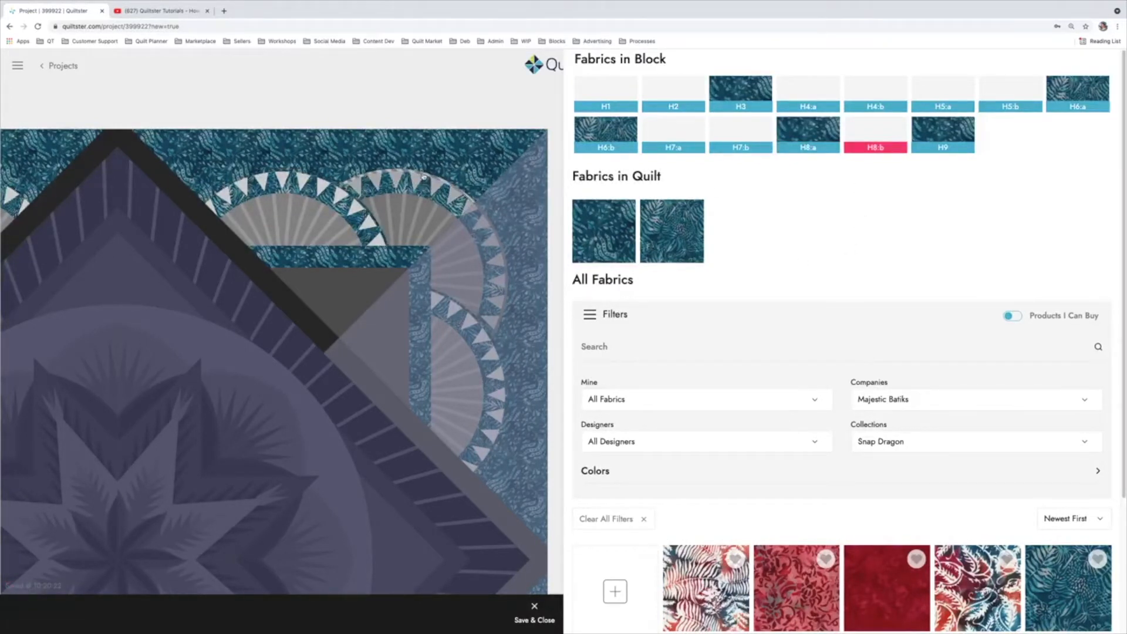
click(607, 224)
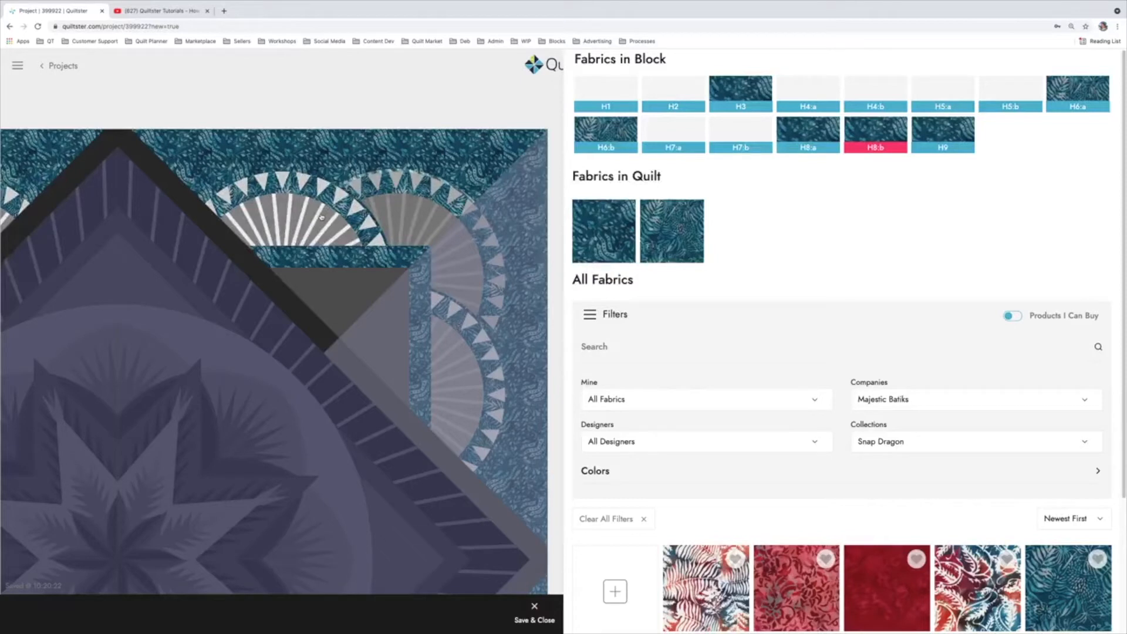
Fill the narrow fan spokes H5:a and H5:b with the dark teal dashed-leaf batik.
click(320, 219)
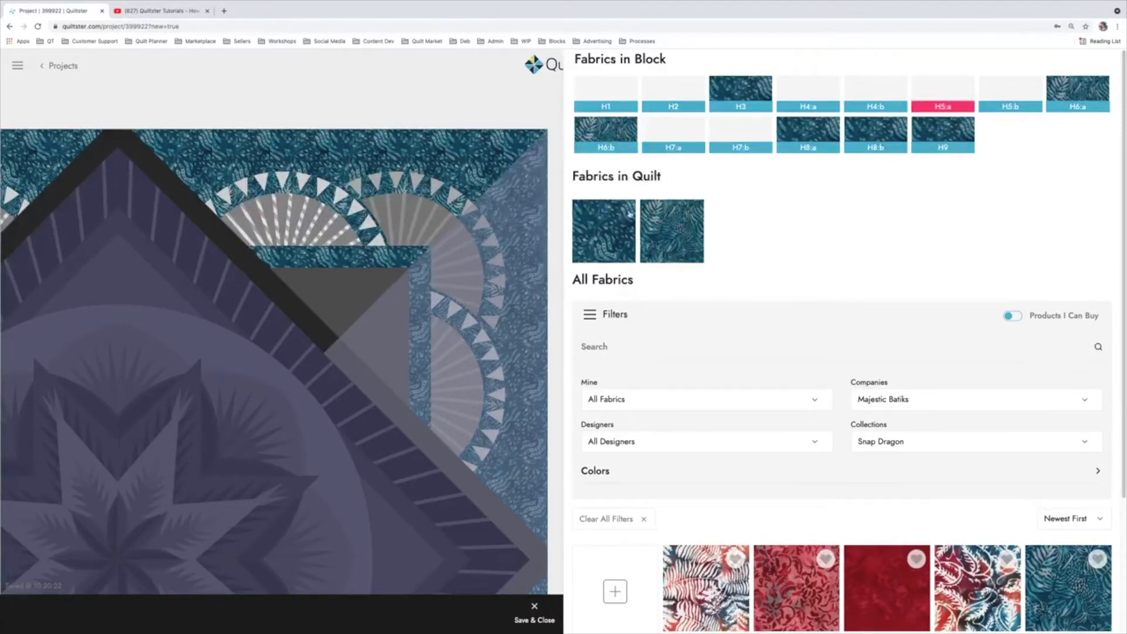
click(617, 228)
click(404, 223)
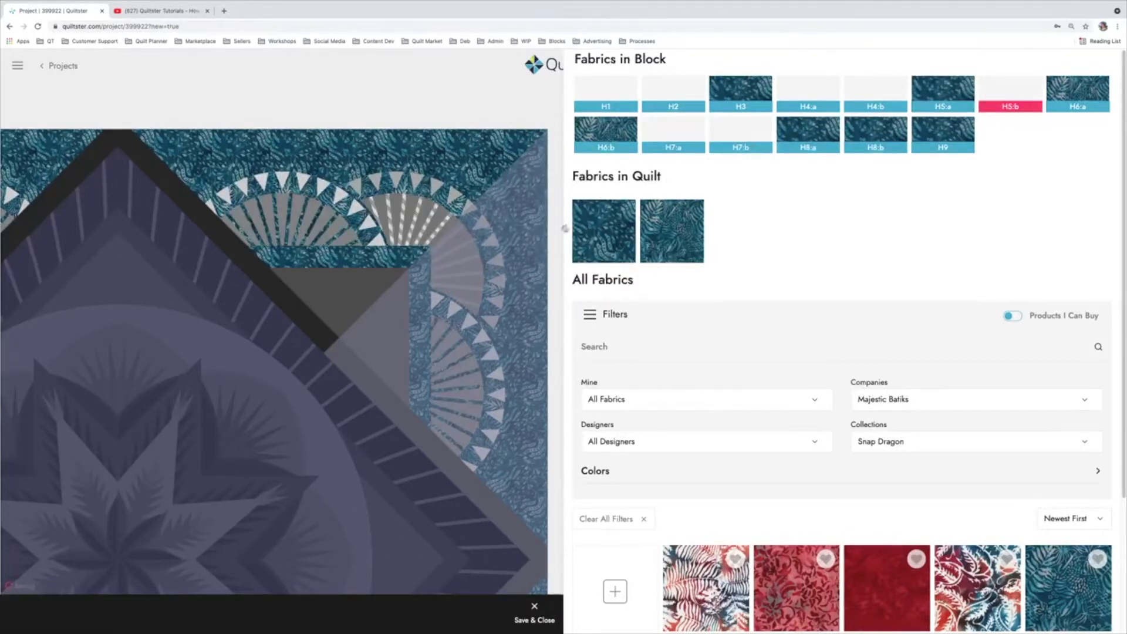
click(601, 231)
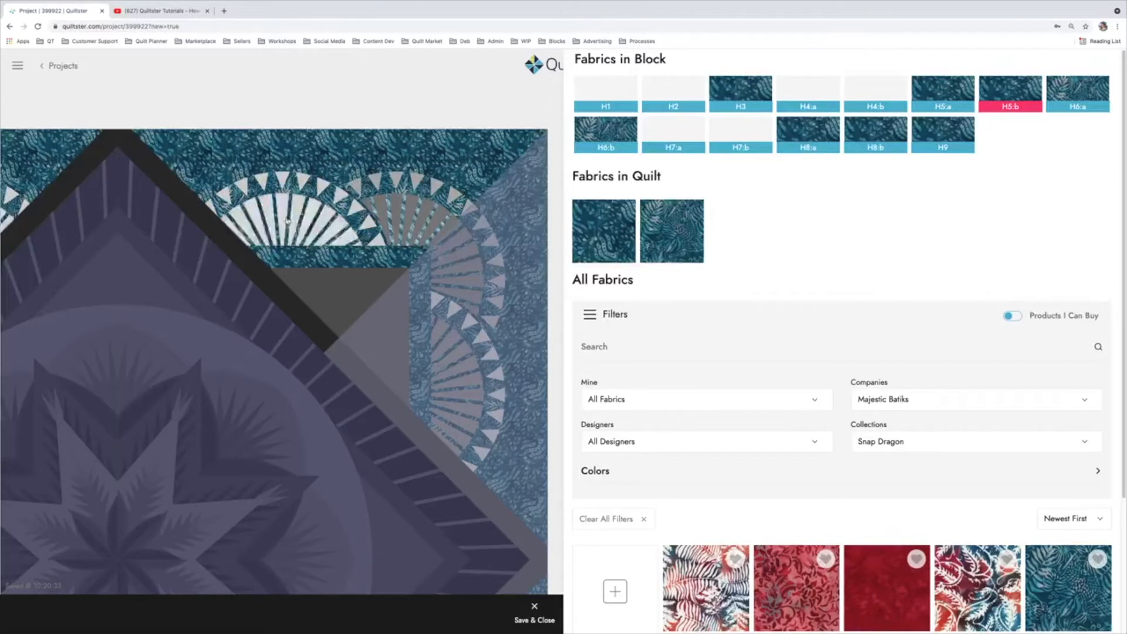
Fill the H1 strip along the diamond with the dark teal dashed-leaf batik, and save and close the corner block editing.
click(281, 287)
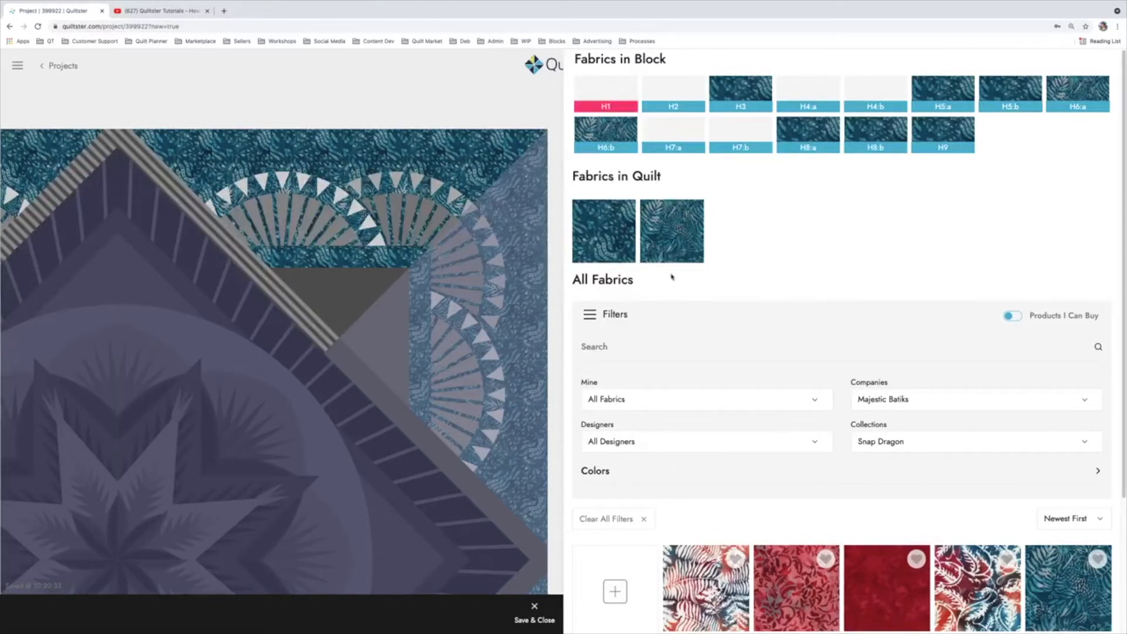
click(610, 249)
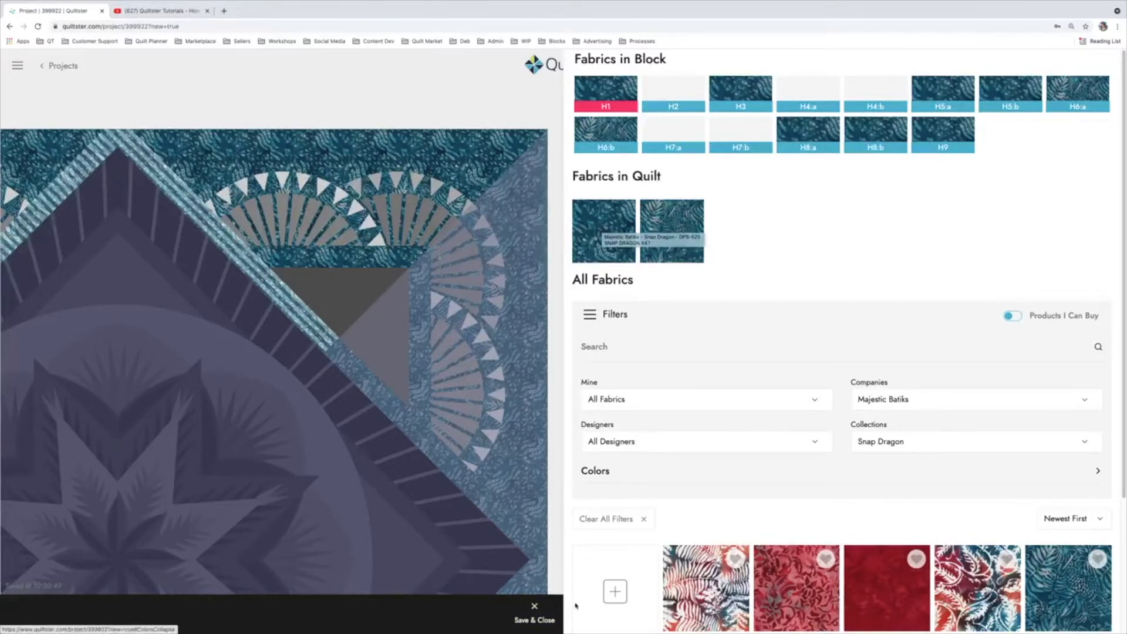
click(539, 610)
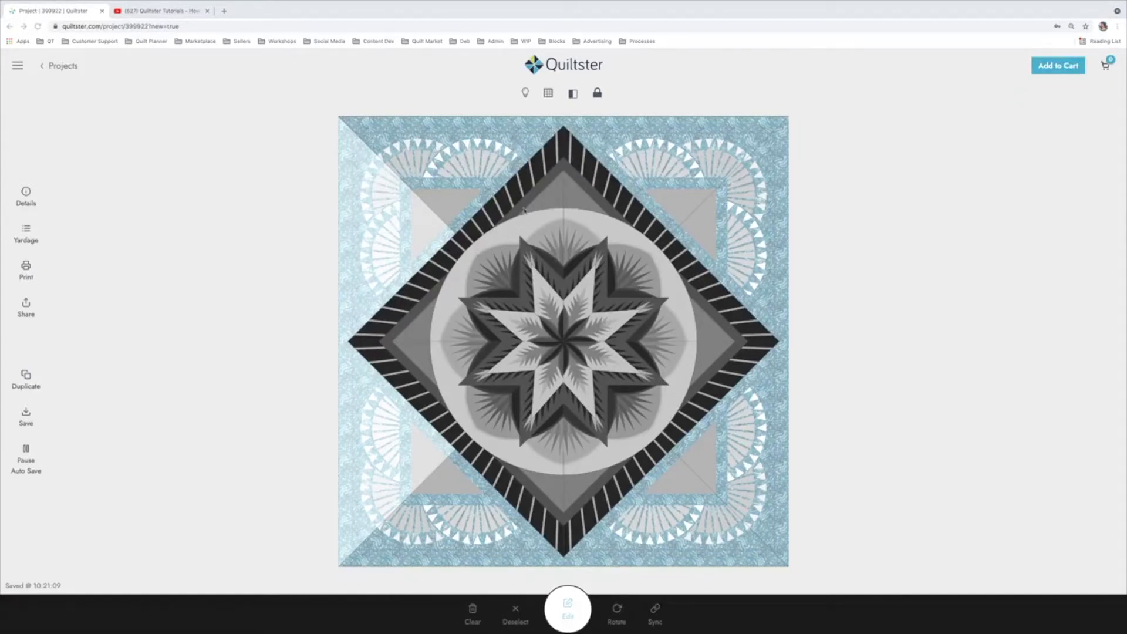
Select the striped diamond border blocks around the central medallion and open them for fabric editing.
click(470, 307)
click(414, 333)
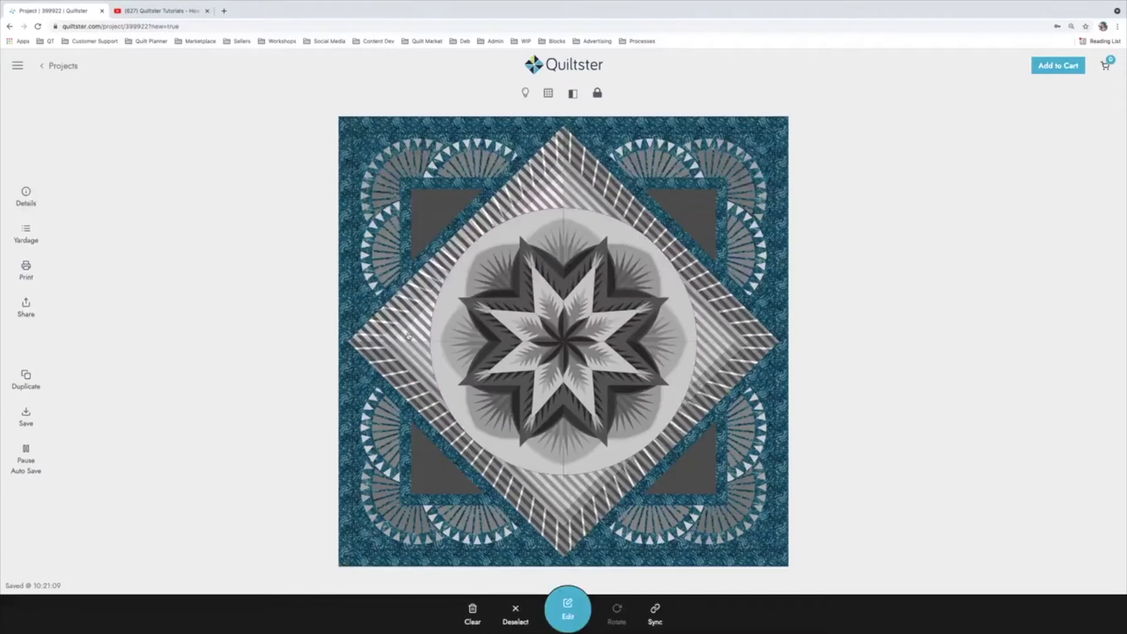
click(559, 614)
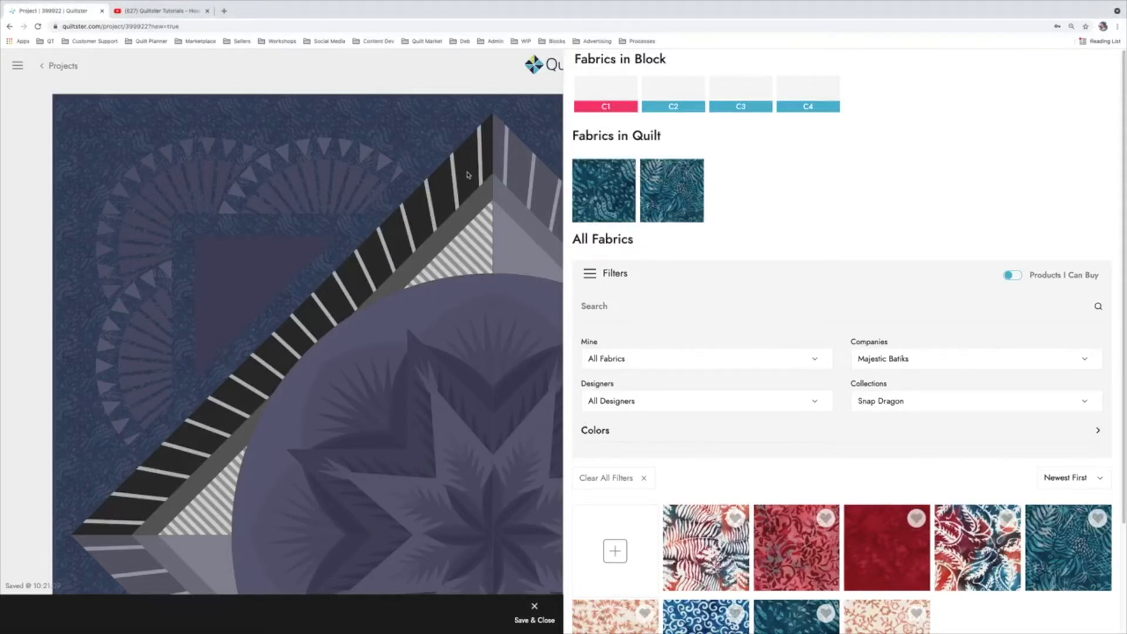
Fill the C4 spokes and C2 strip of the diamond border with the dark teal dashed-leaf batik, and save and close the block editing.
click(458, 203)
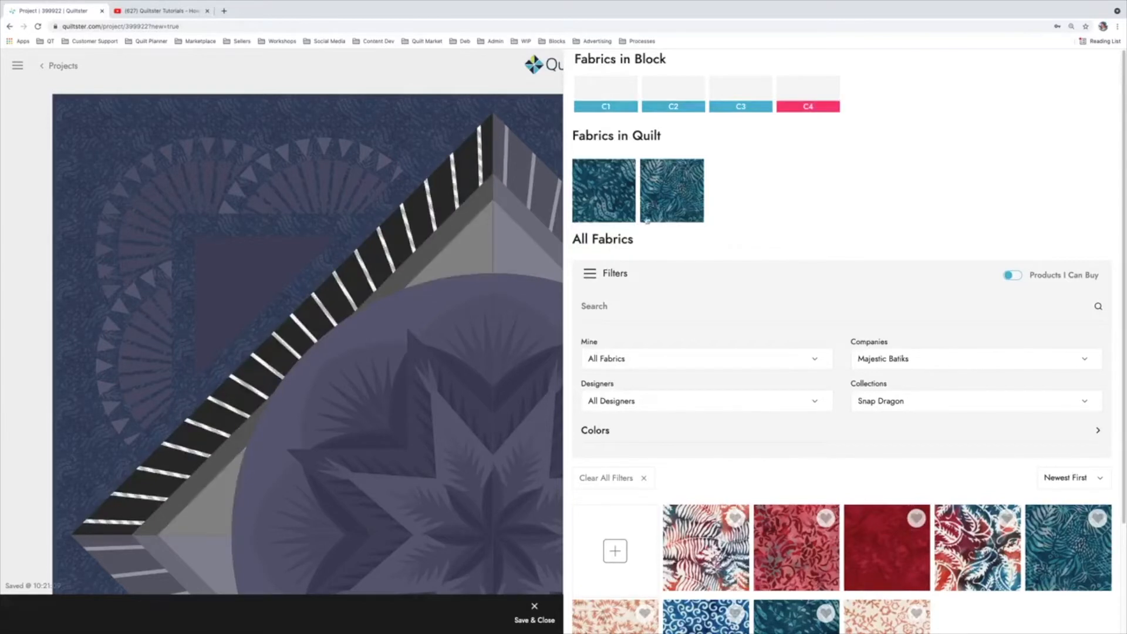
click(612, 203)
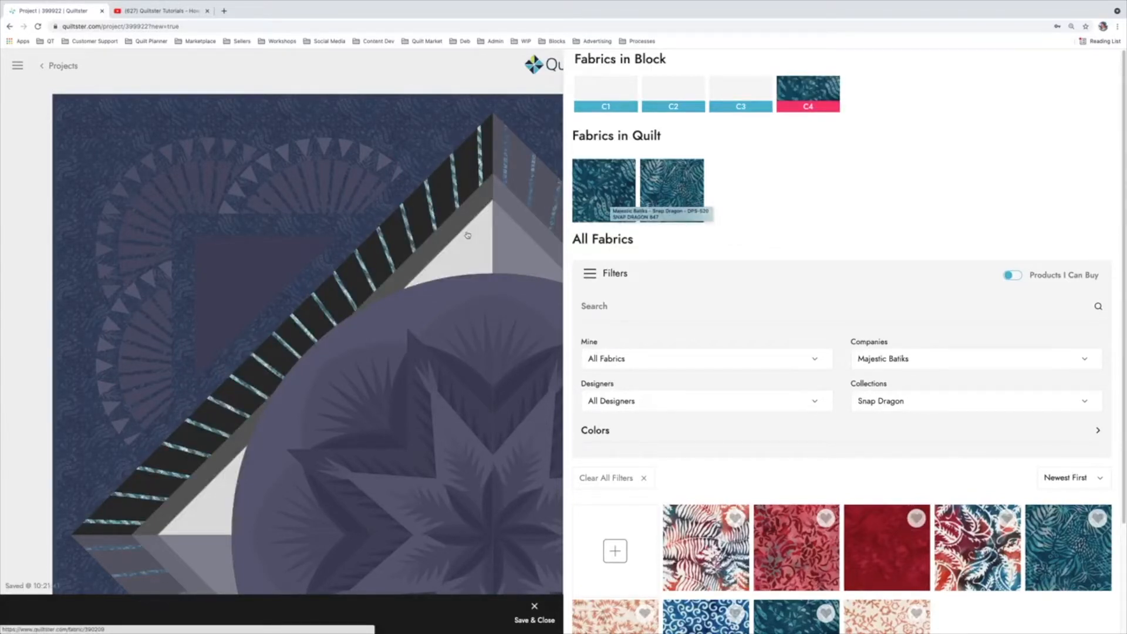
click(462, 232)
click(598, 213)
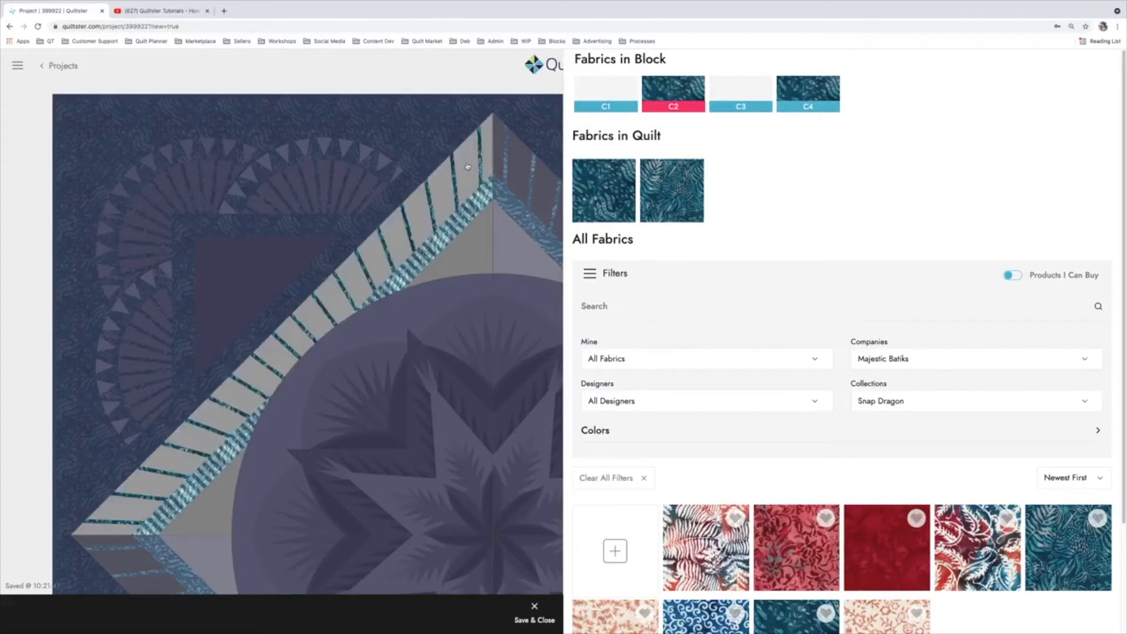
click(468, 166)
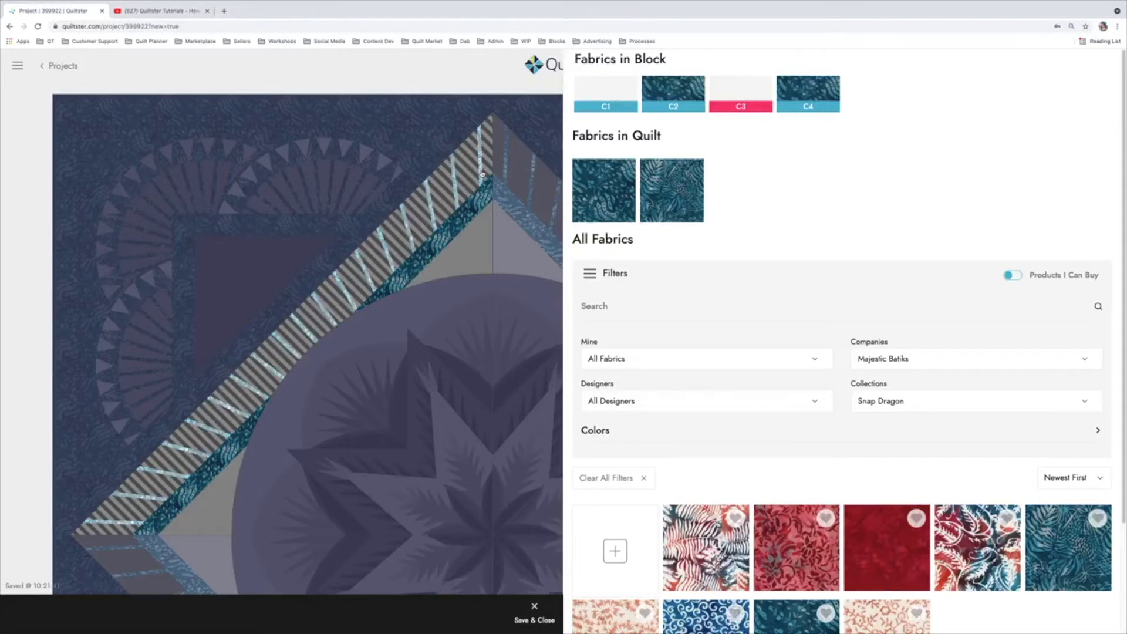
click(480, 174)
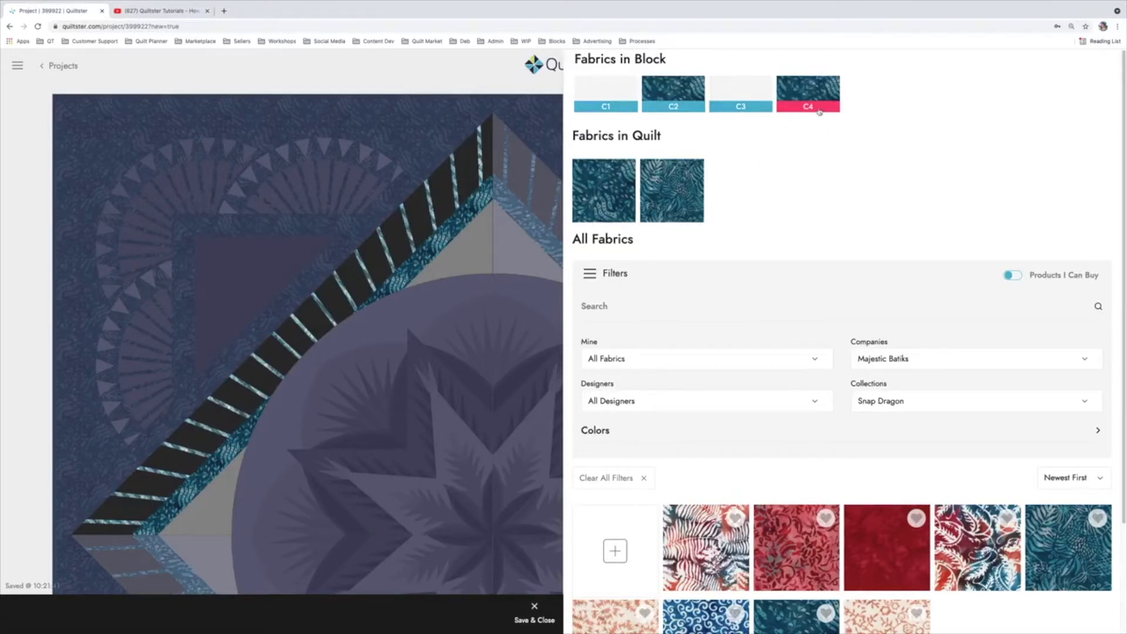
click(473, 209)
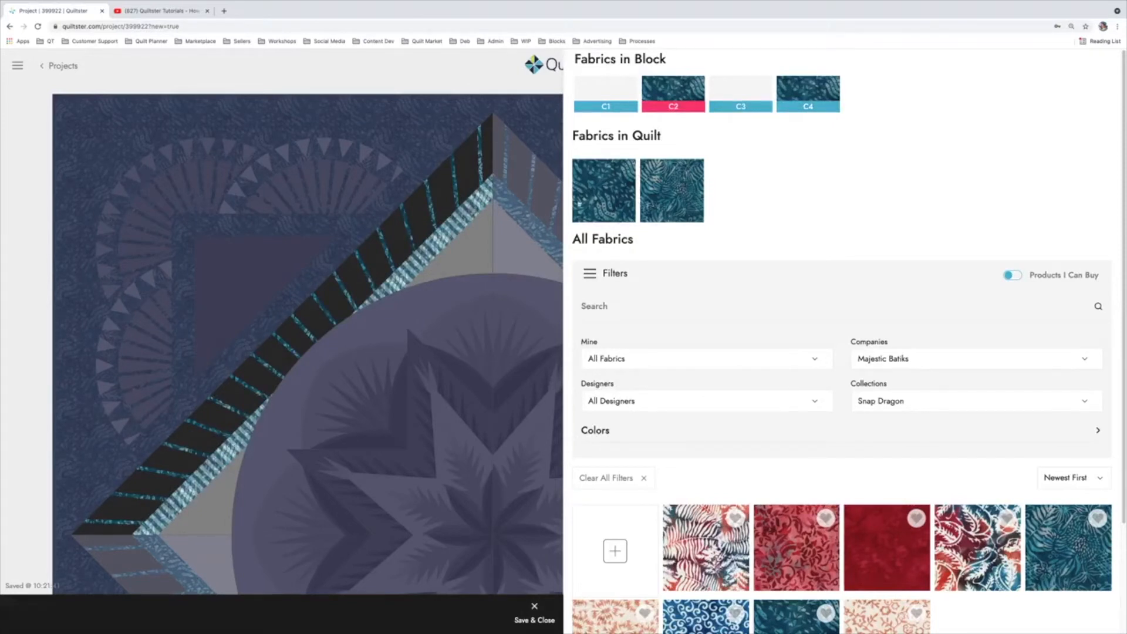
click(475, 252)
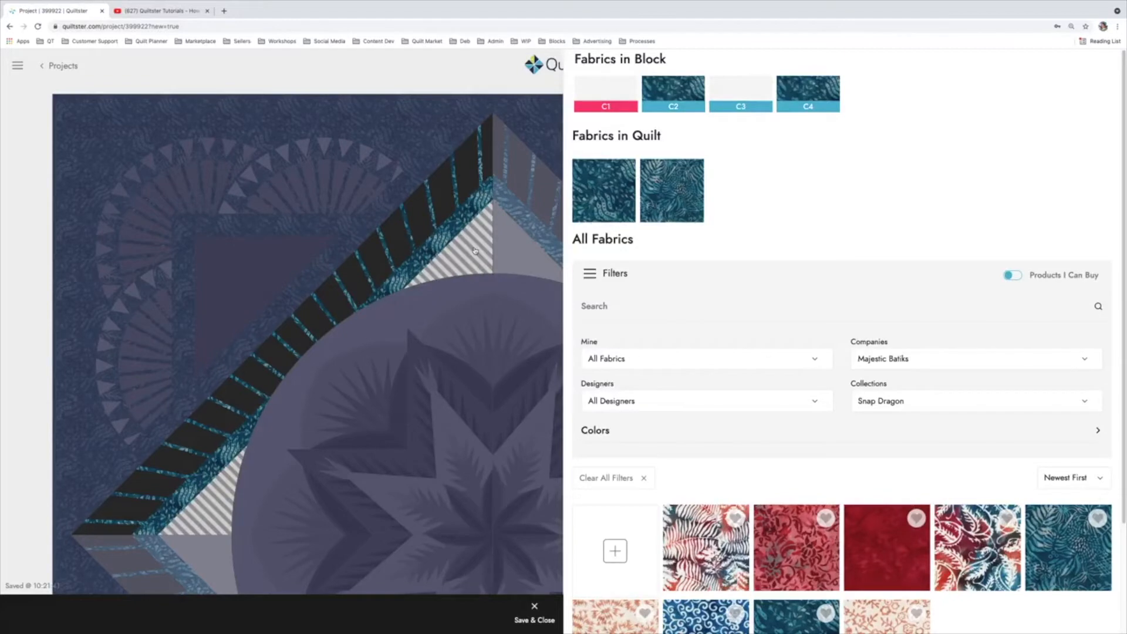
click(535, 614)
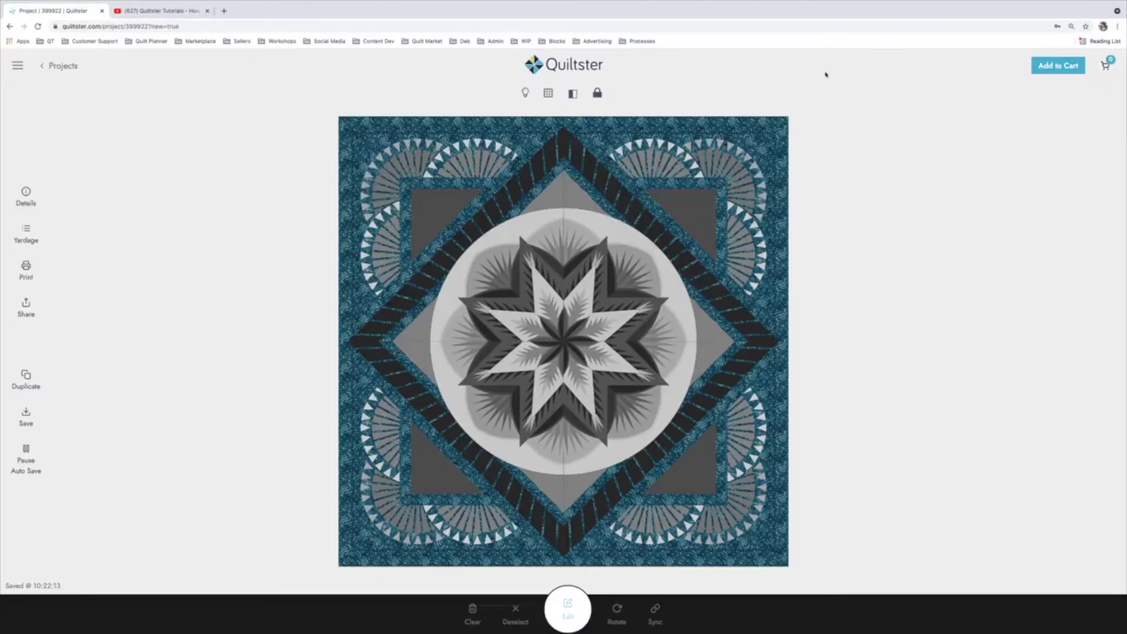
Cycle the canvas background behind the quilt through the two darker grey shades and back to light.
click(568, 182)
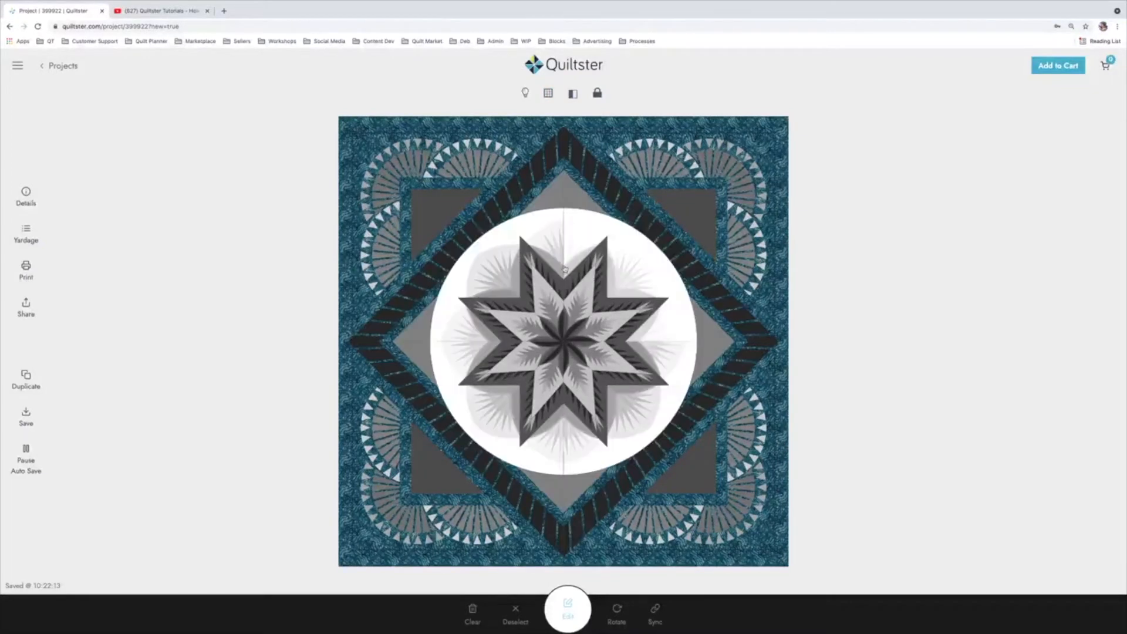
scroll(567, 243, down, 1)
drag(568, 198, 575, 257)
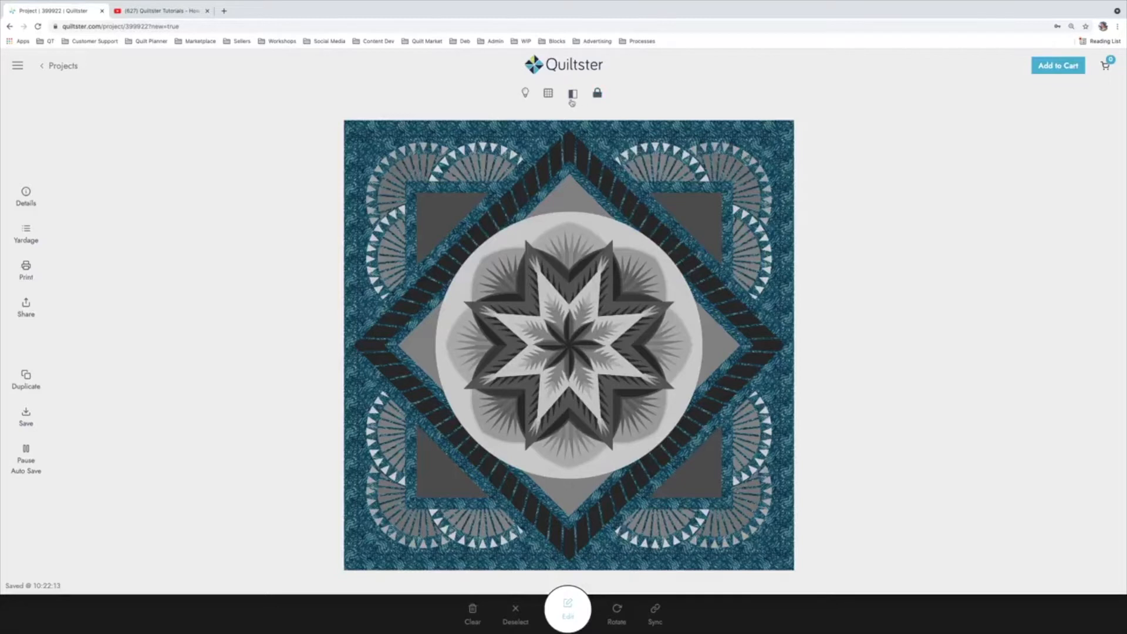
click(526, 95)
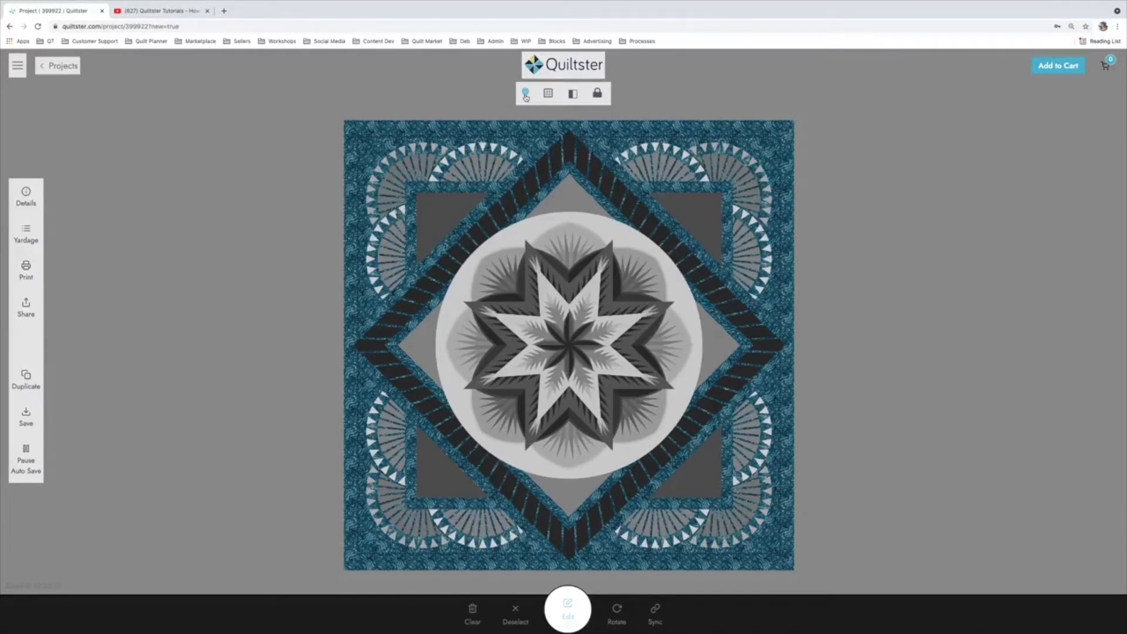
click(525, 96)
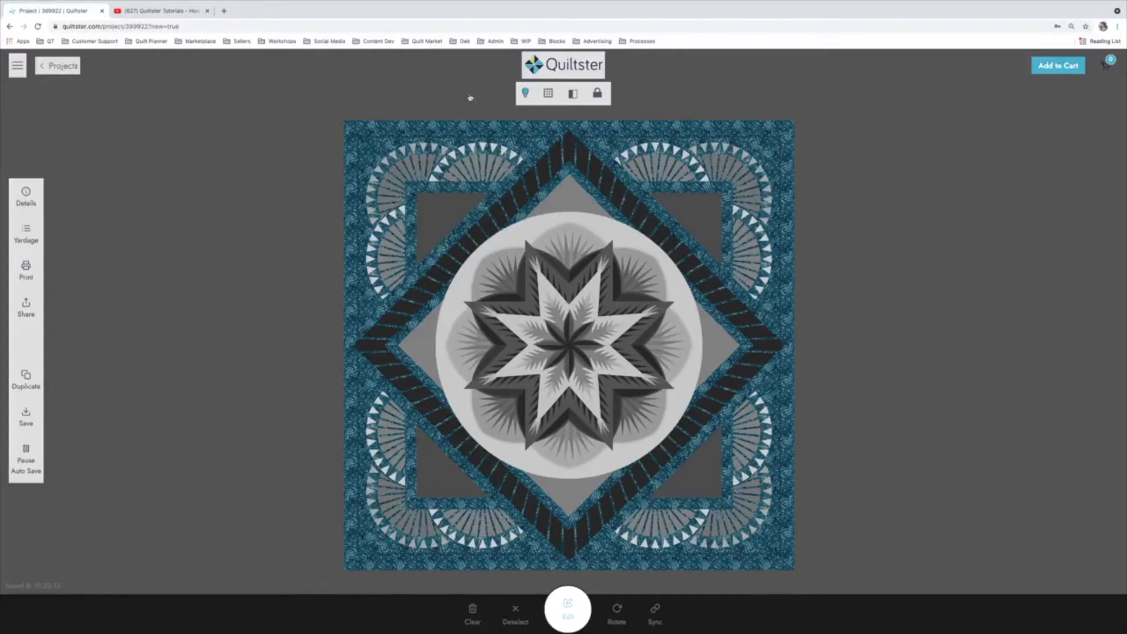
click(526, 95)
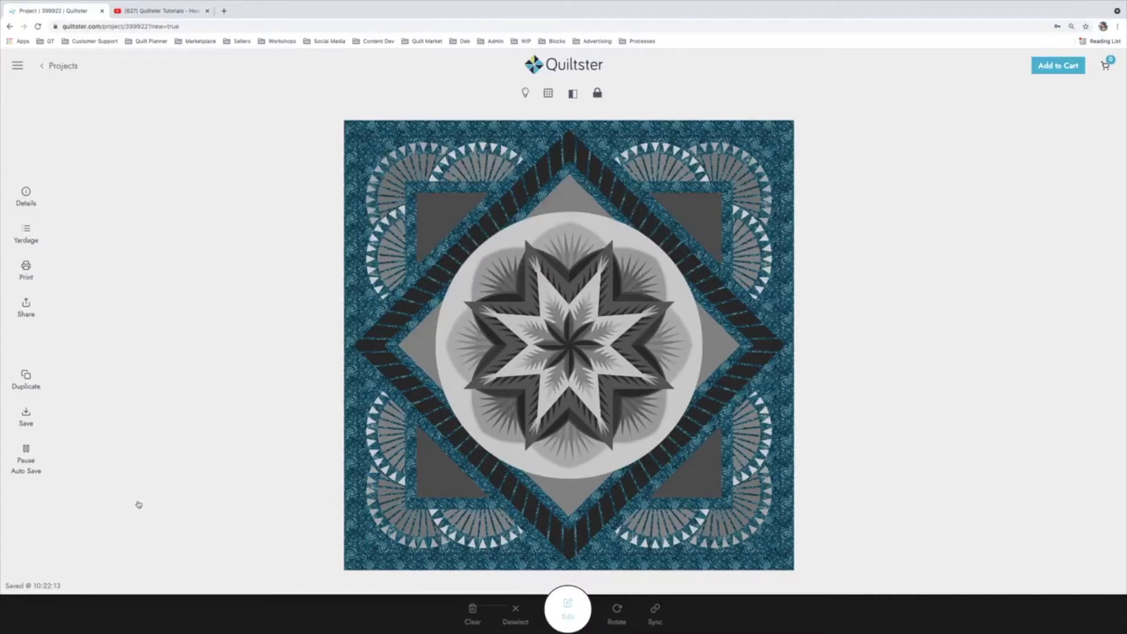
Save the project, and fill the outer G11 background of the central medallion blocks with the dark teal fern batik already in the quilt.
click(25, 414)
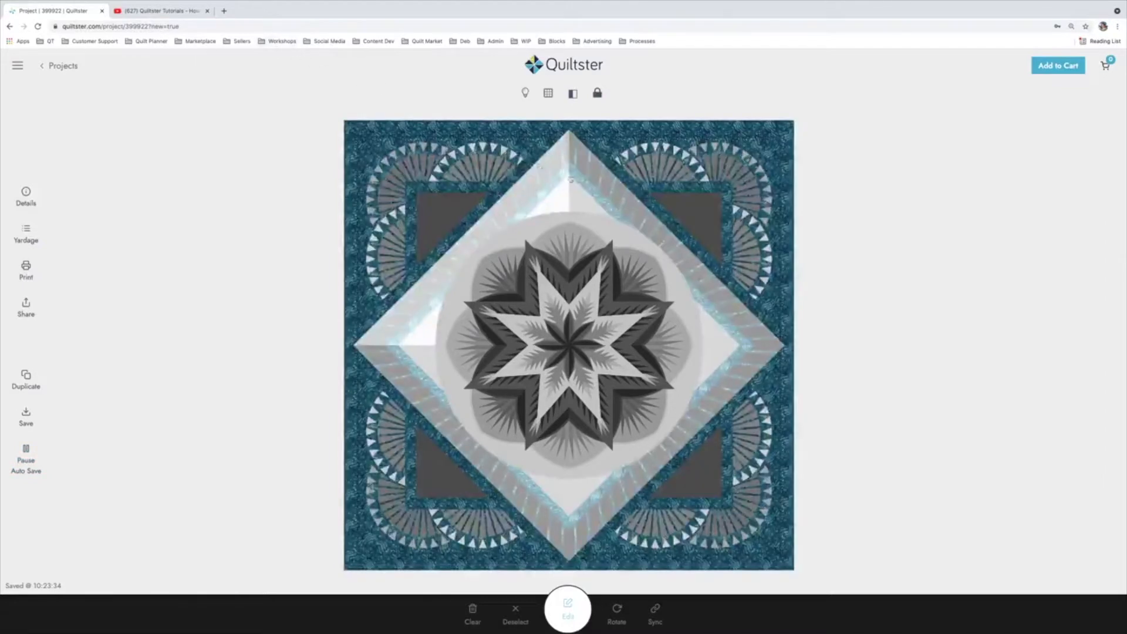
click(573, 237)
click(566, 541)
click(567, 611)
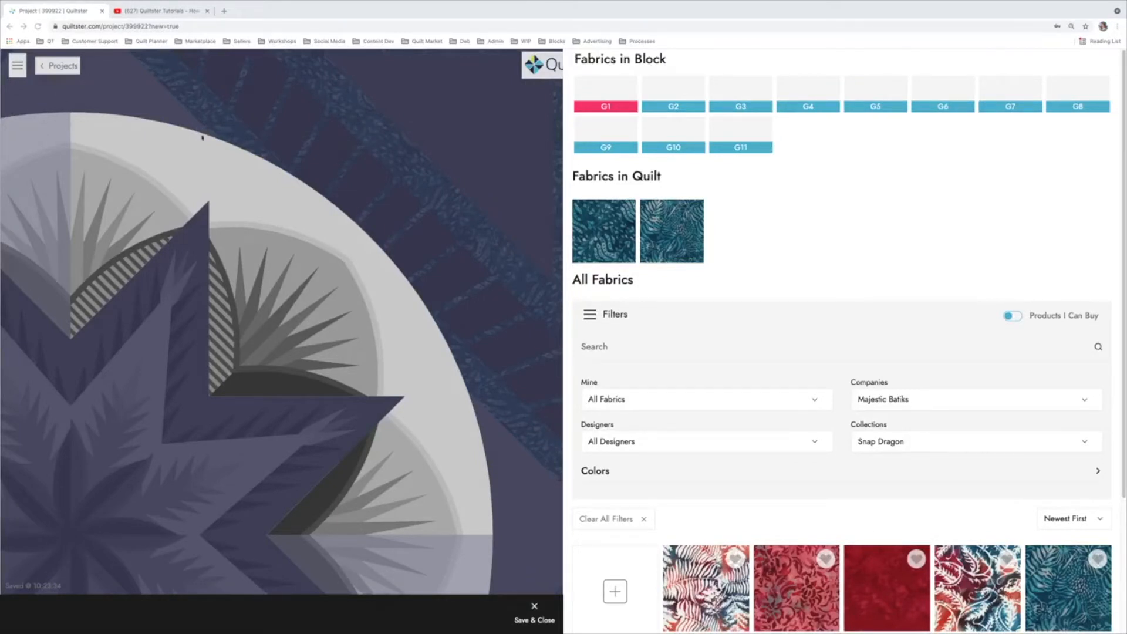
click(237, 177)
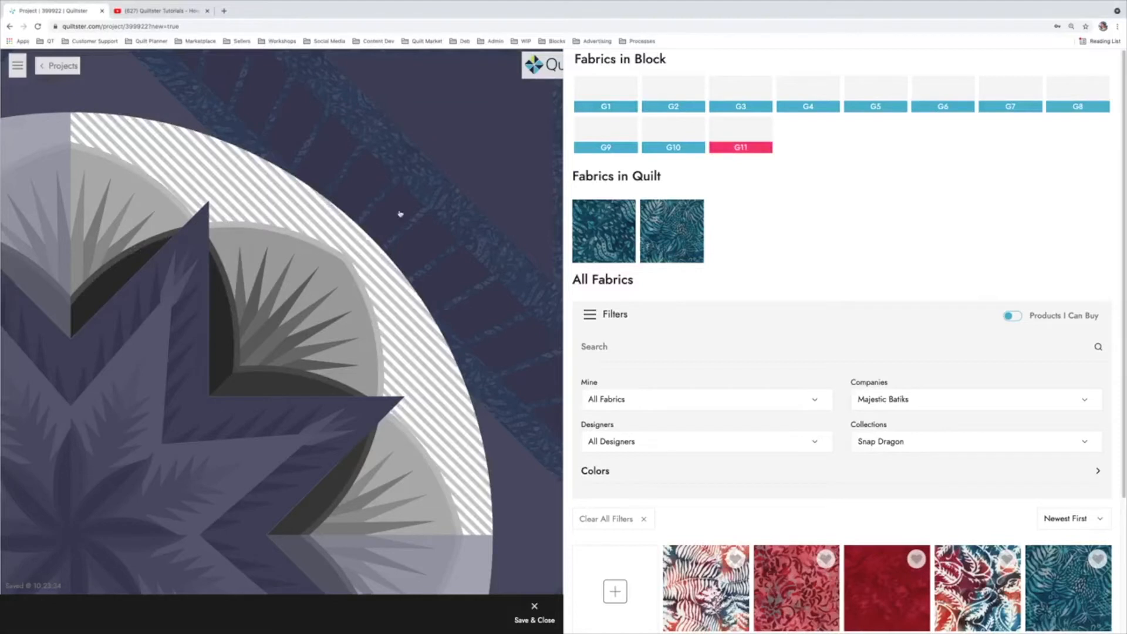
click(673, 227)
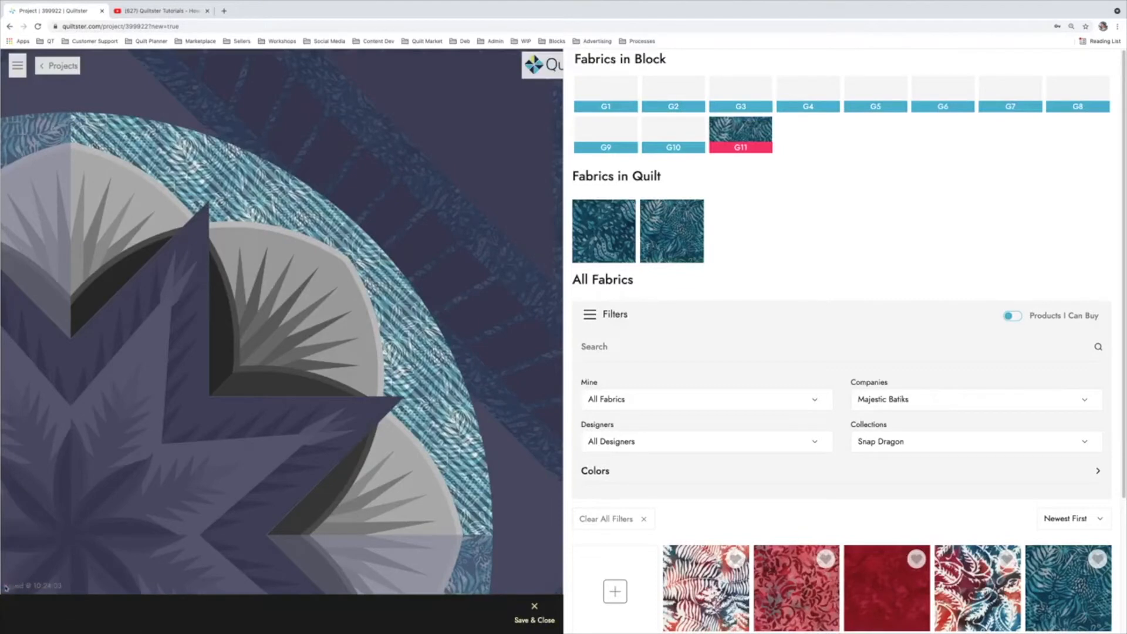
click(541, 616)
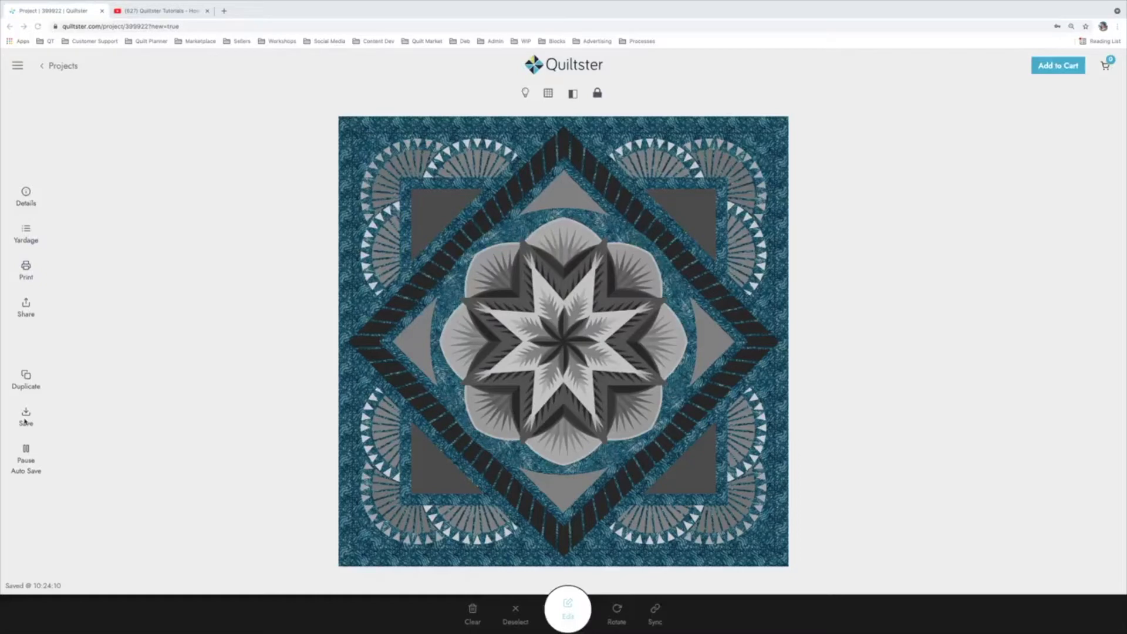
Pause the project's auto-save and accept the warning about saving manually.
click(26, 457)
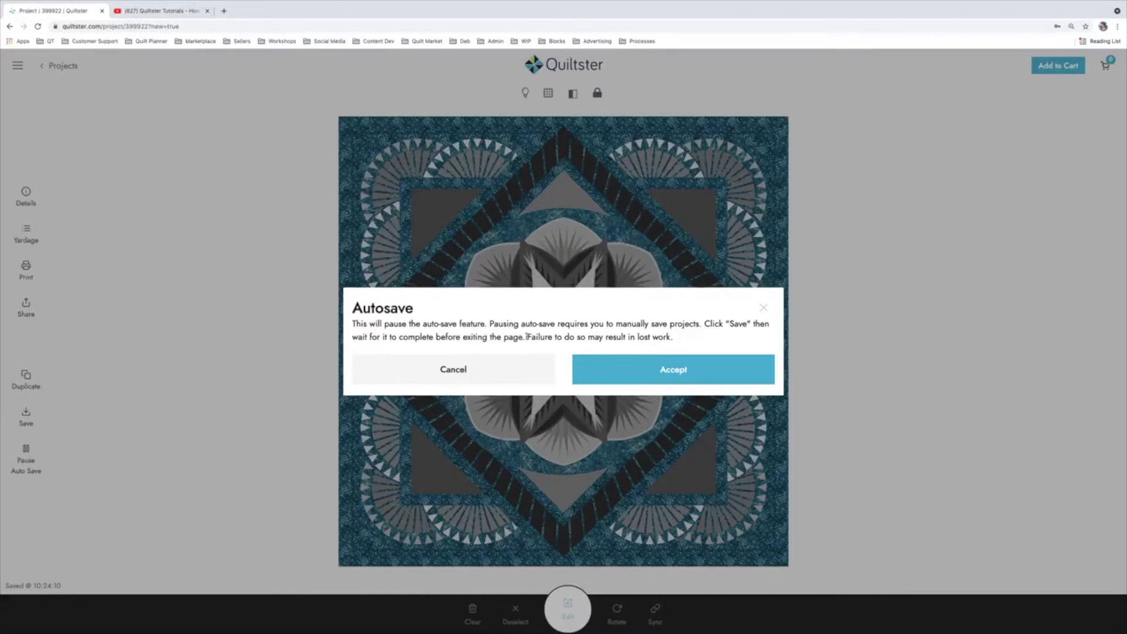
drag(527, 337, 680, 342)
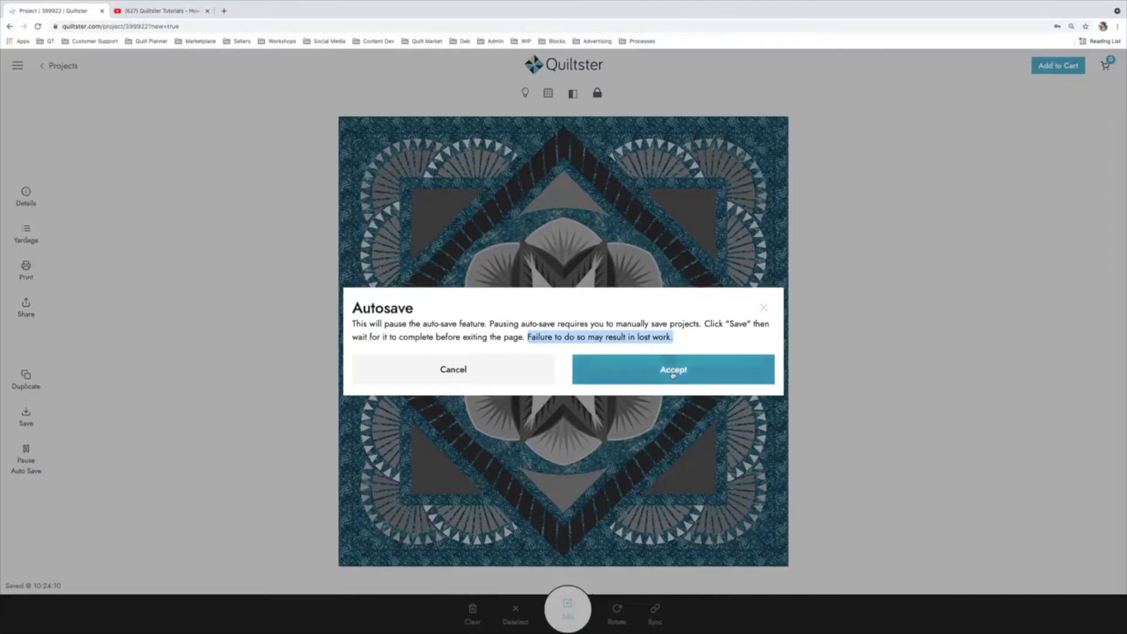
click(673, 367)
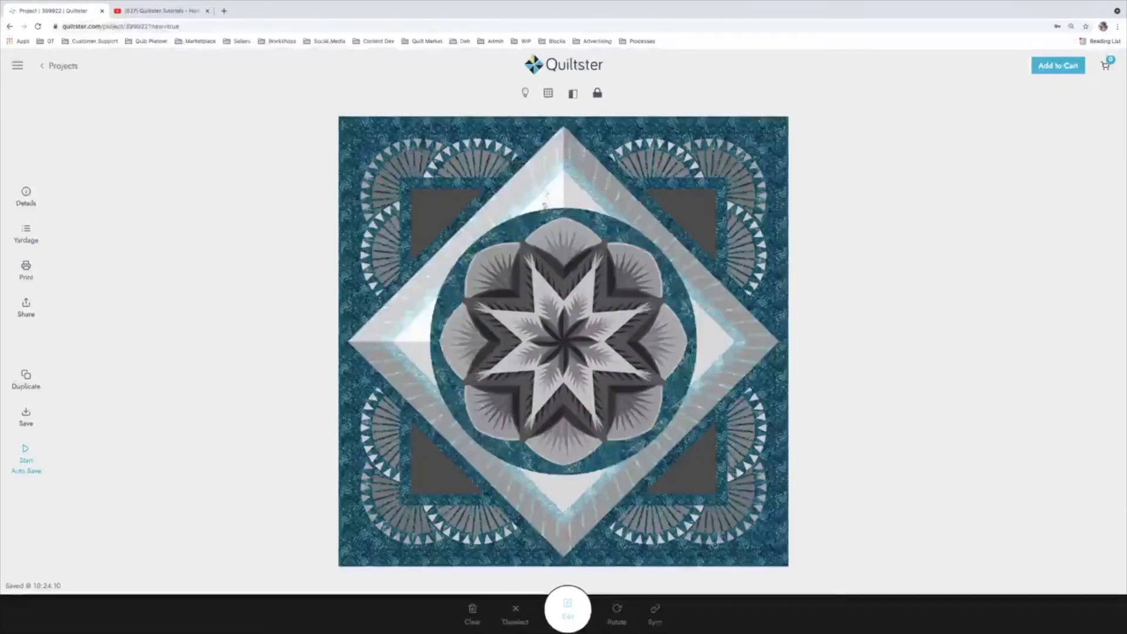
Fill the G8 petal backgrounds of the medallion with the dark teal fern batik and close the editing without saving the project.
click(569, 253)
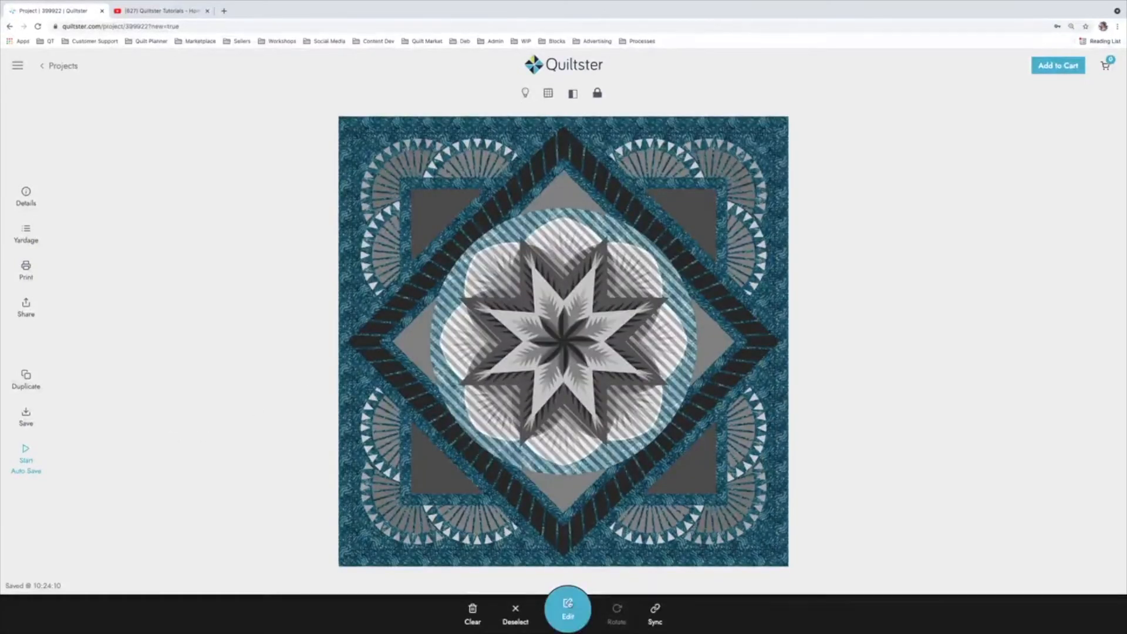
click(568, 611)
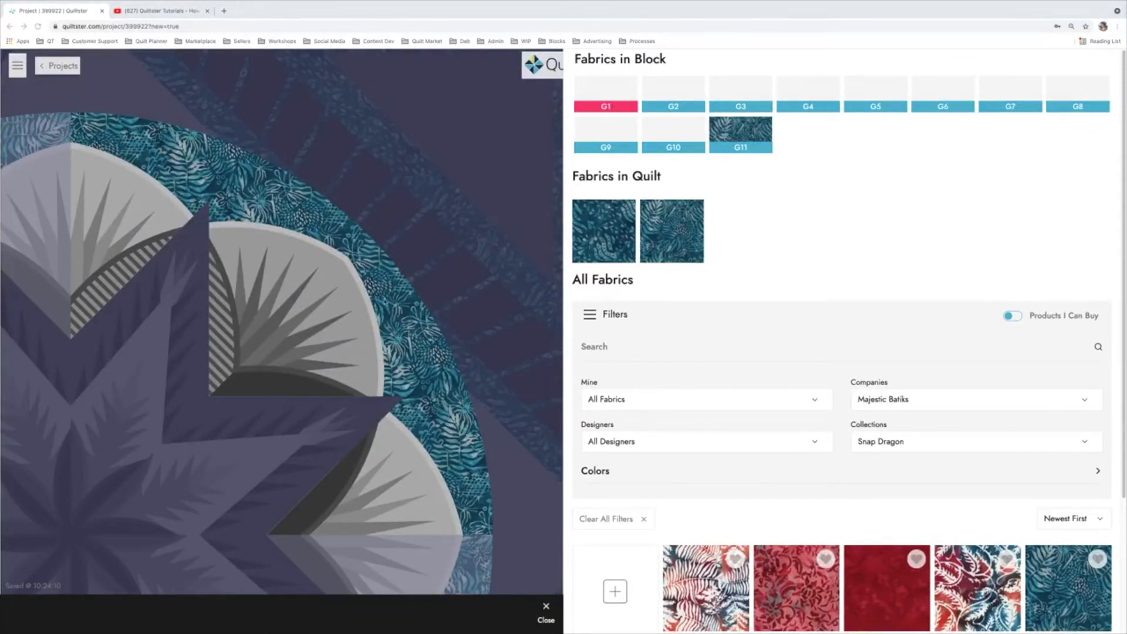
click(333, 282)
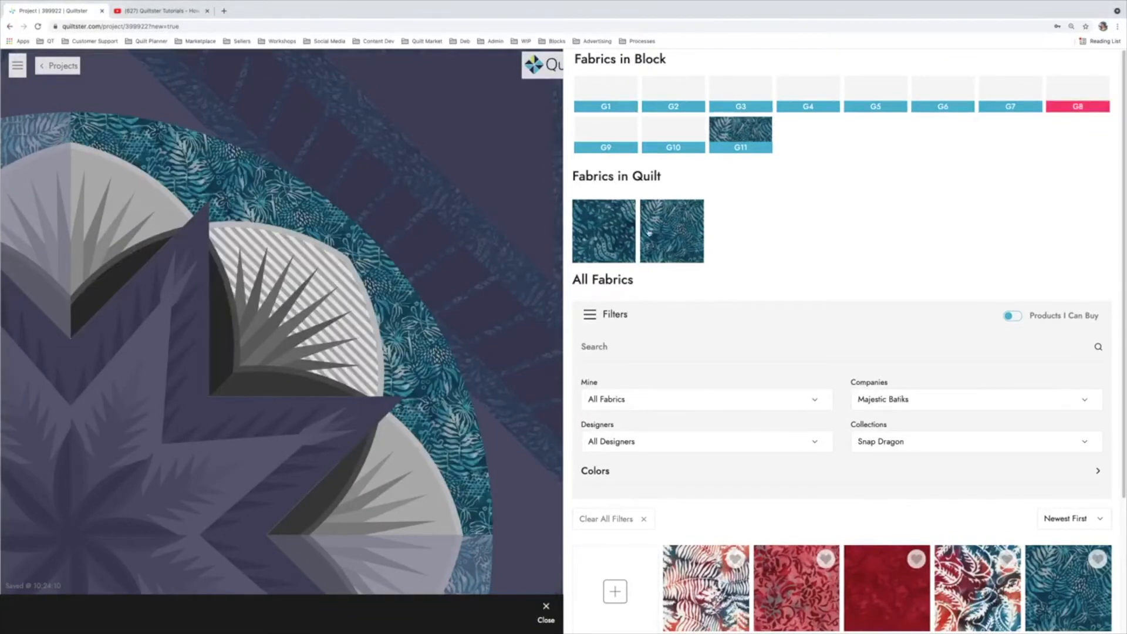
click(669, 232)
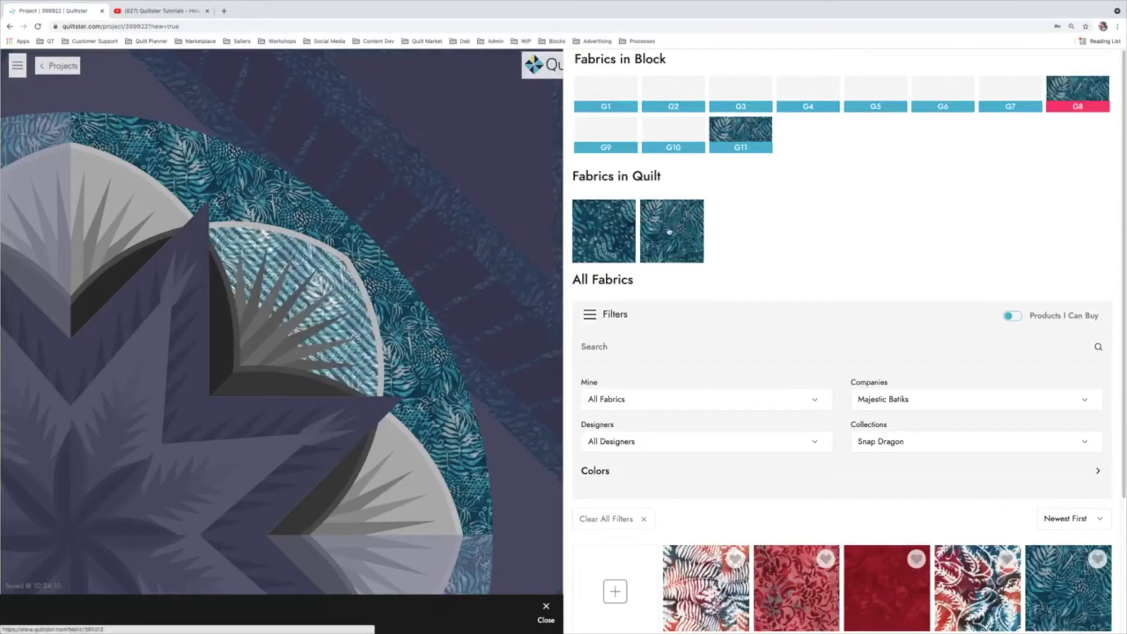
click(545, 613)
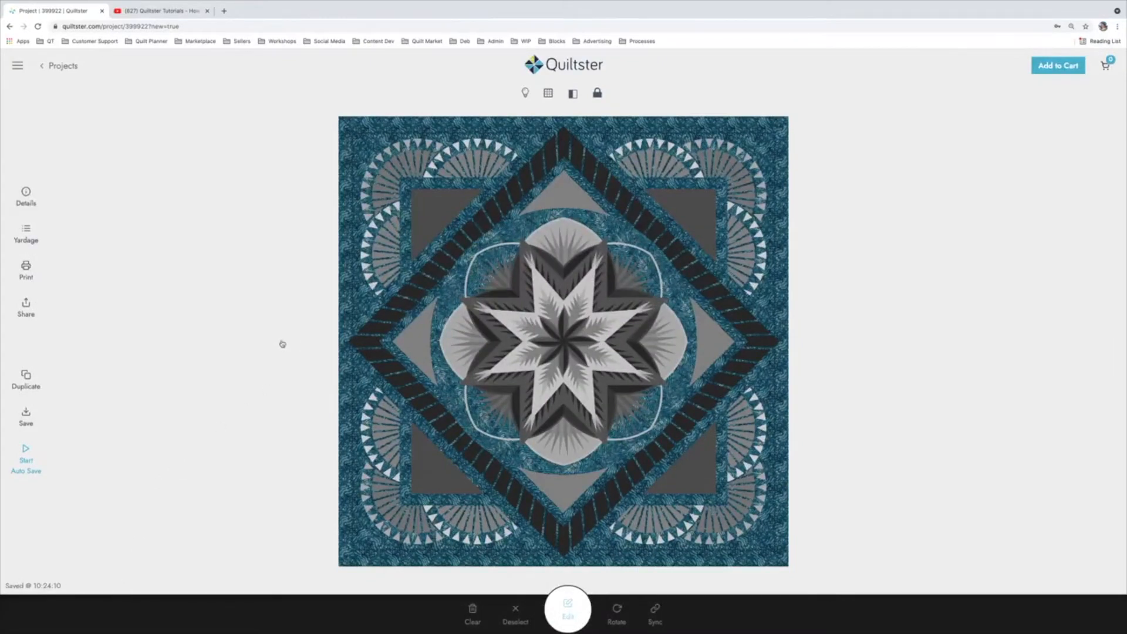
Leave for the project list, reopen the Honeycomb Demo project and reload its page.
click(63, 67)
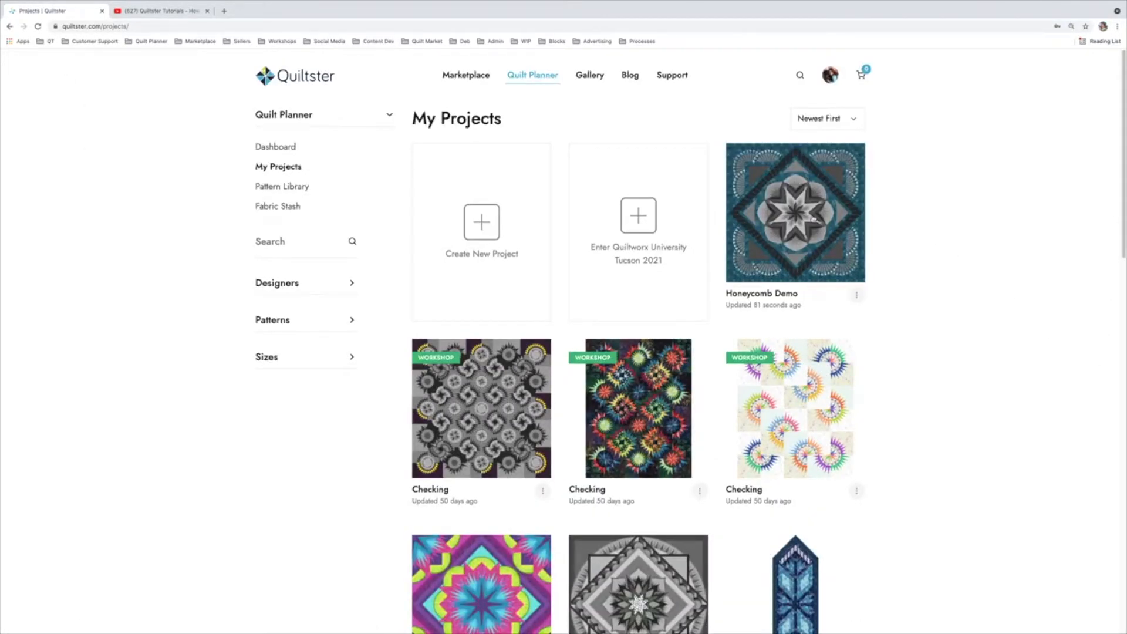
click(781, 188)
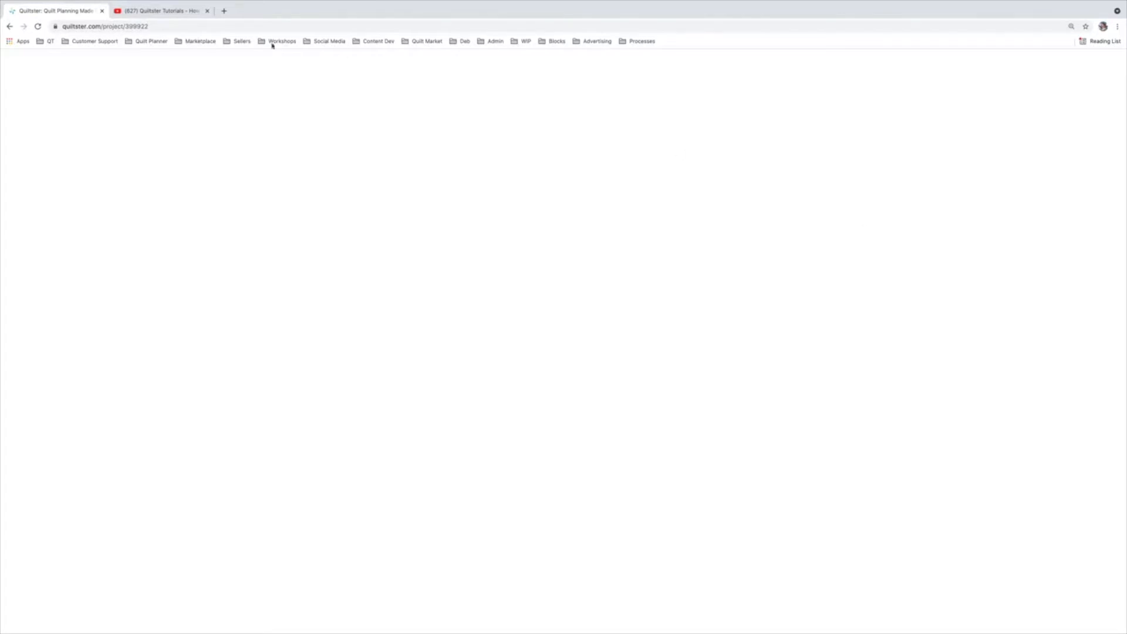
click(37, 25)
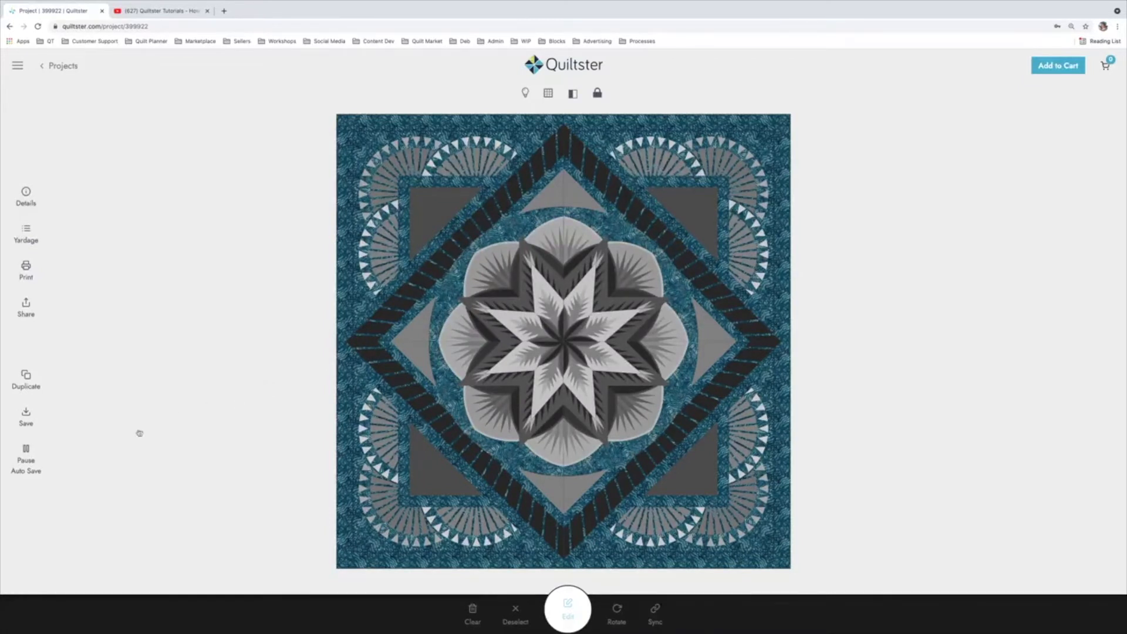
Pause auto-save in the reopened project and open the petal blocks around the central star for fabric editing.
click(26, 463)
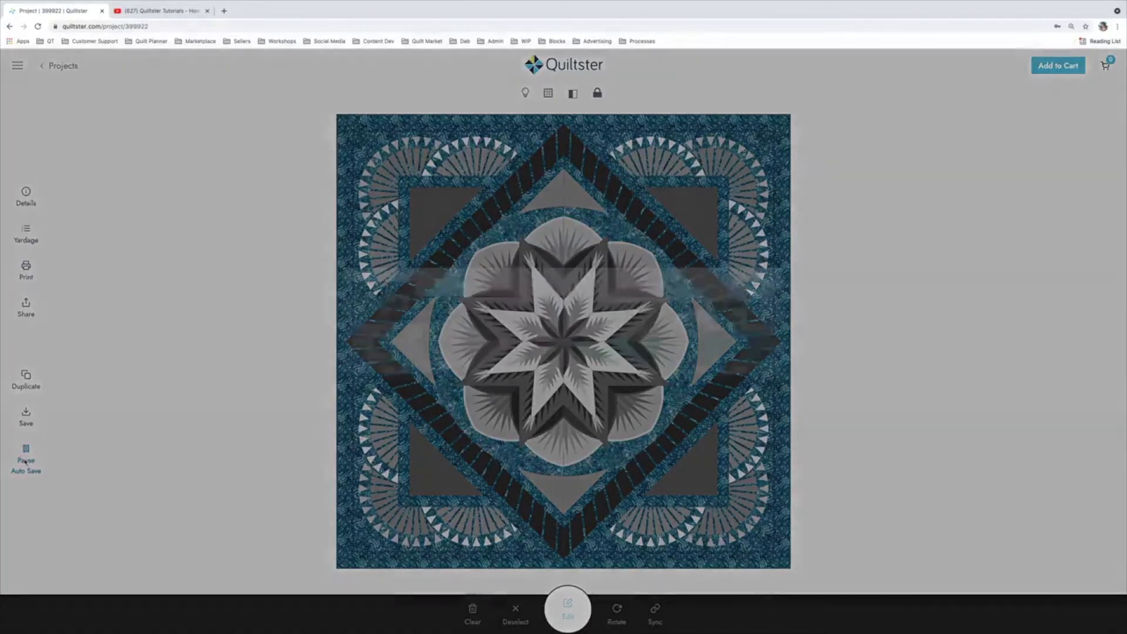
click(687, 373)
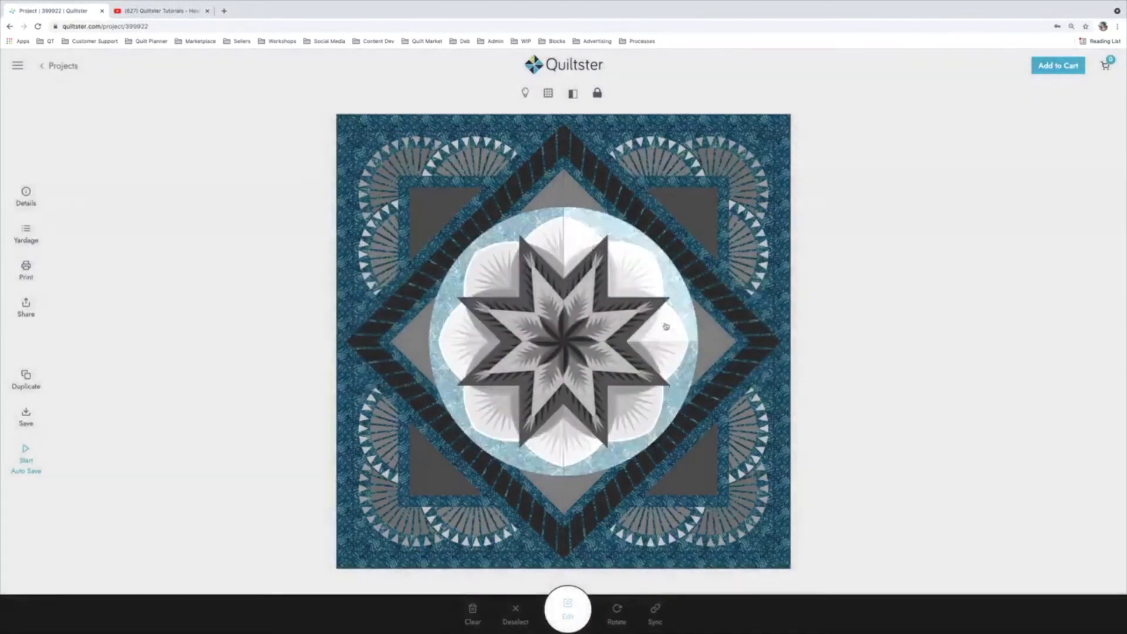
click(566, 243)
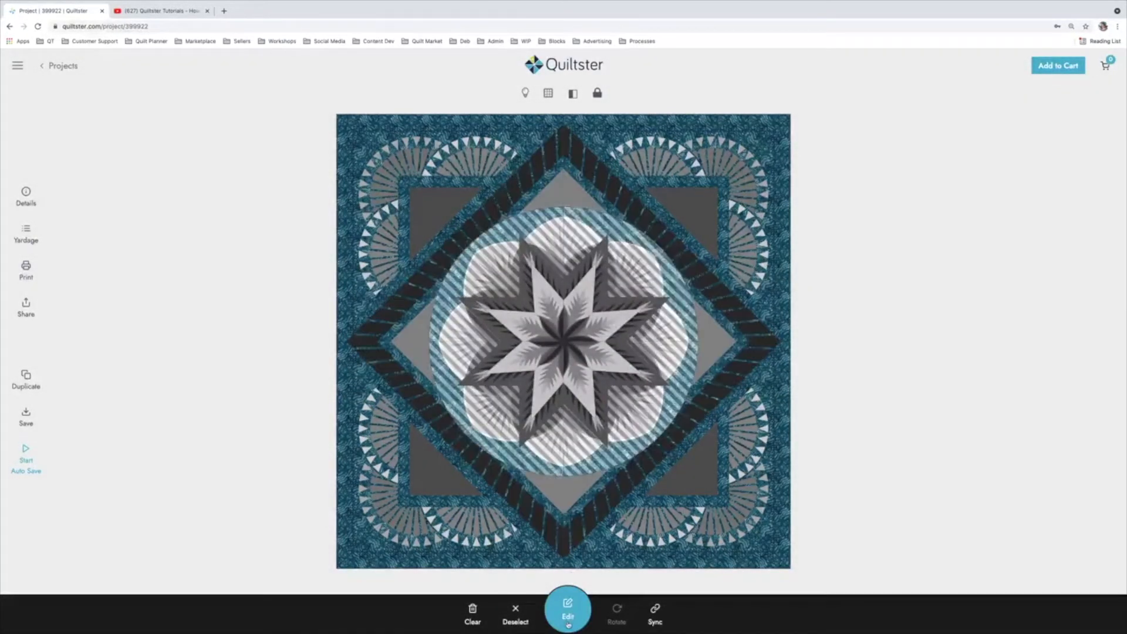
click(569, 615)
Fill the medallion's G8 petal backgrounds with the dark teal fern batik, close the editing and save the project manually.
click(345, 322)
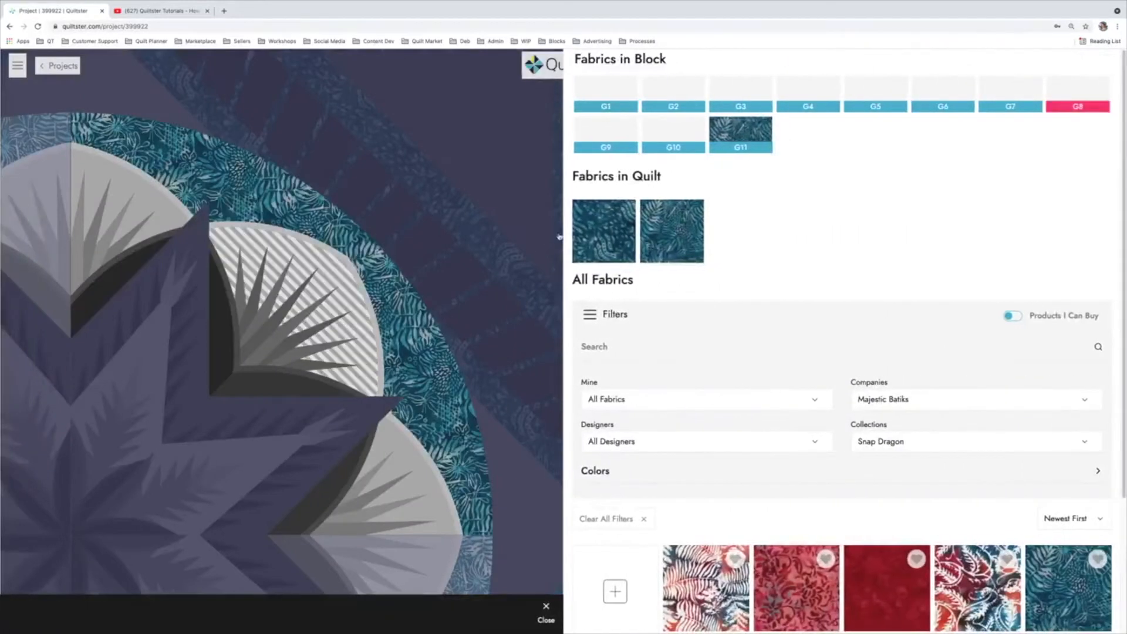
click(546, 611)
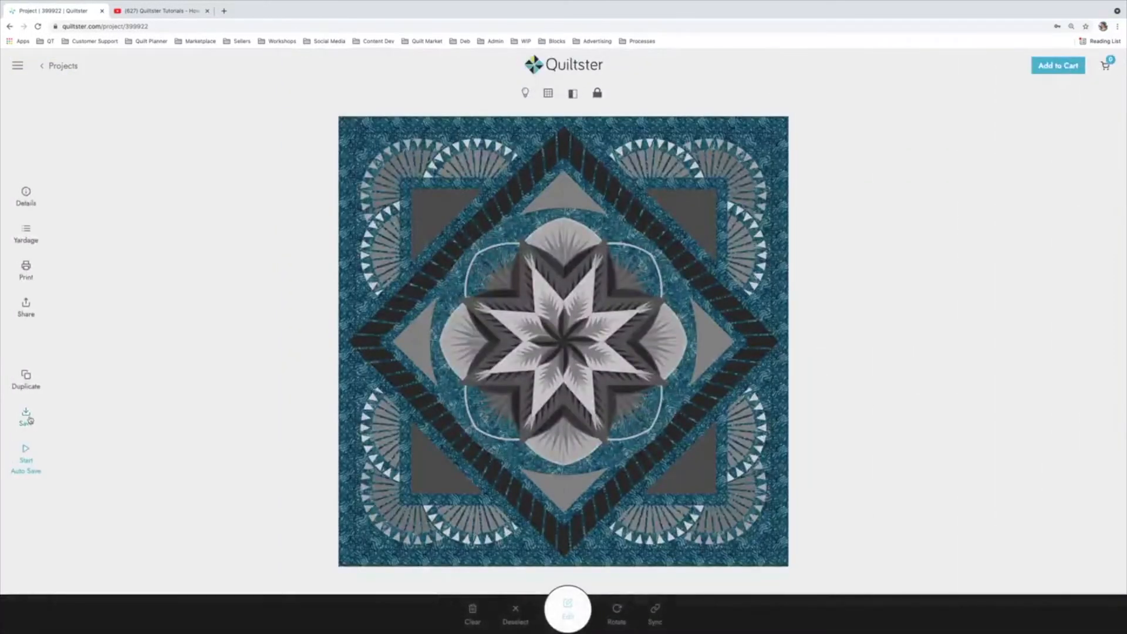
click(26, 417)
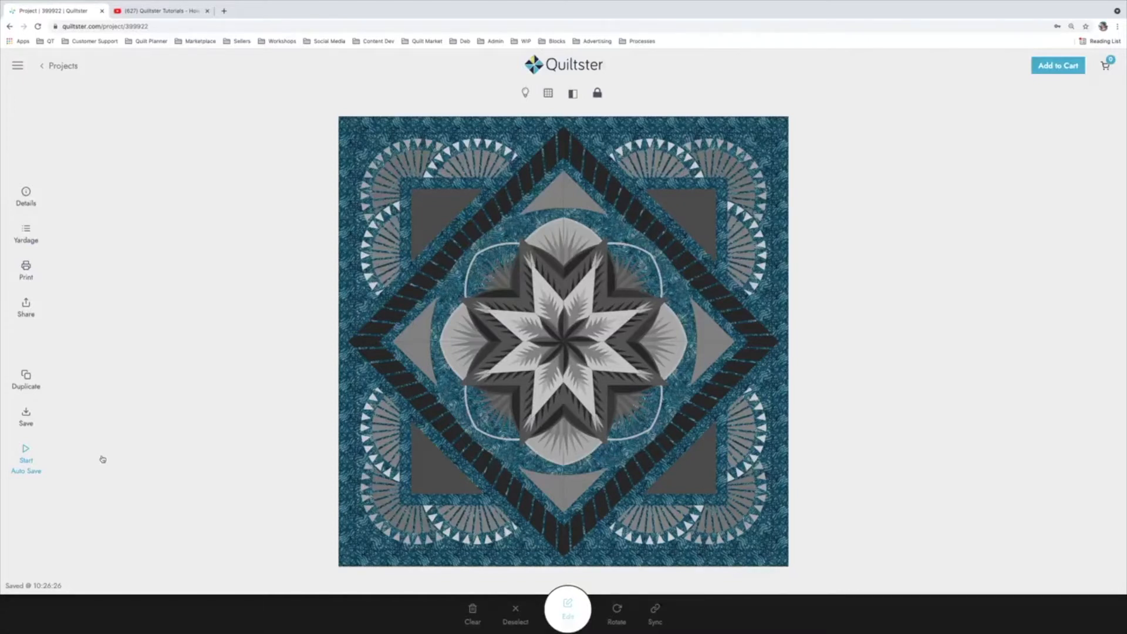
Restart auto-save, open the medallion's petal blocks for fabric editing and fill the G9 petal backgrounds with the dark teal fern batik.
click(25, 452)
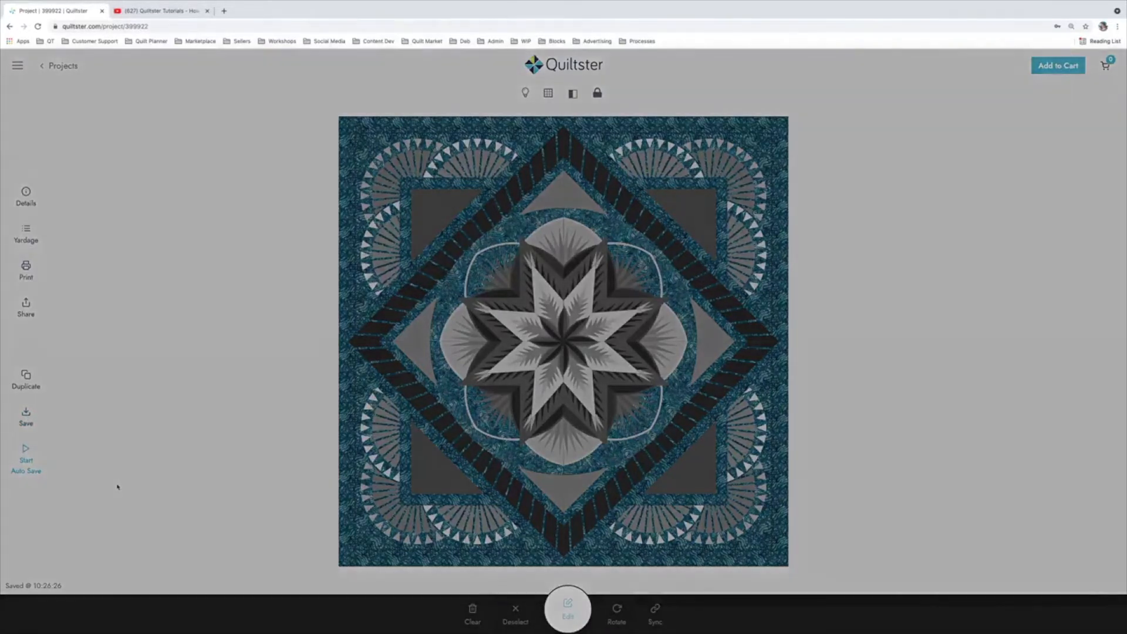
click(604, 371)
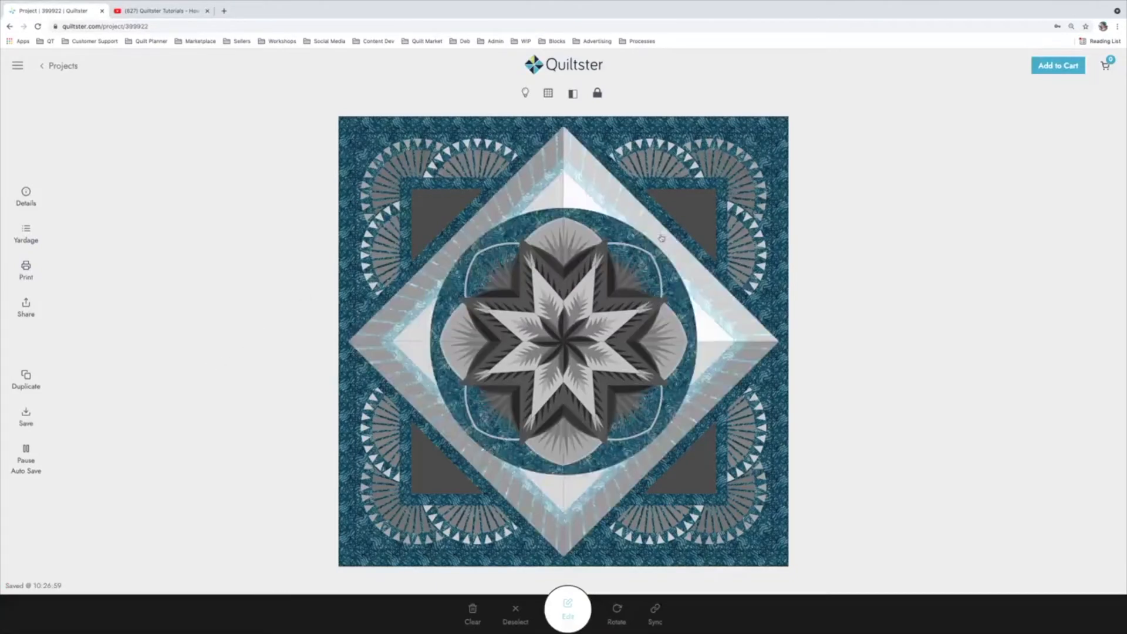
click(580, 249)
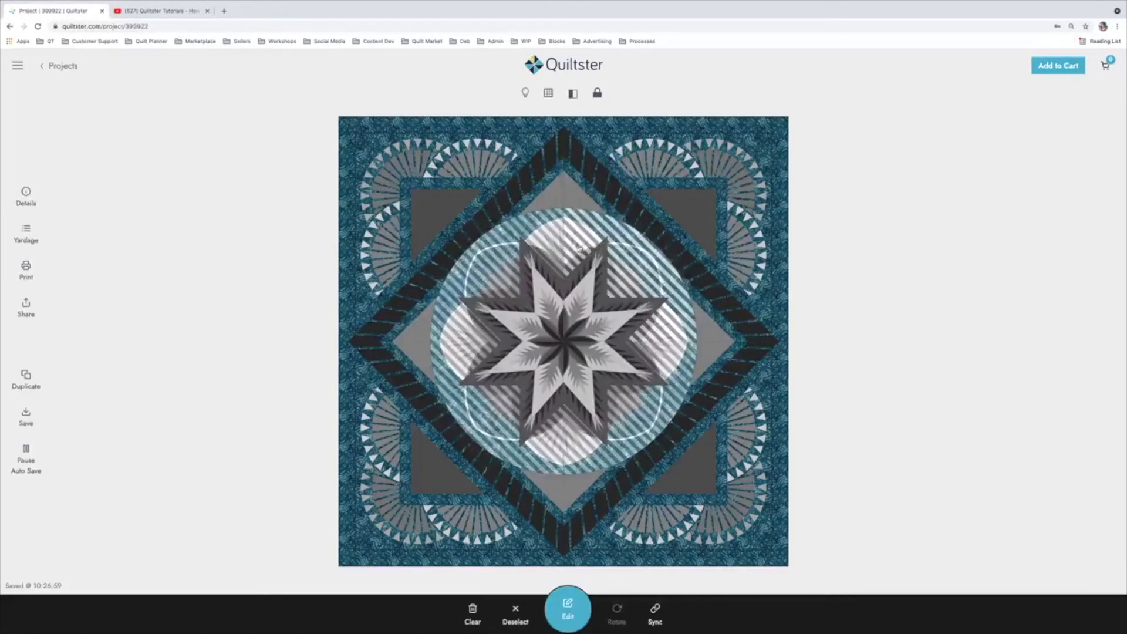
click(577, 616)
click(166, 210)
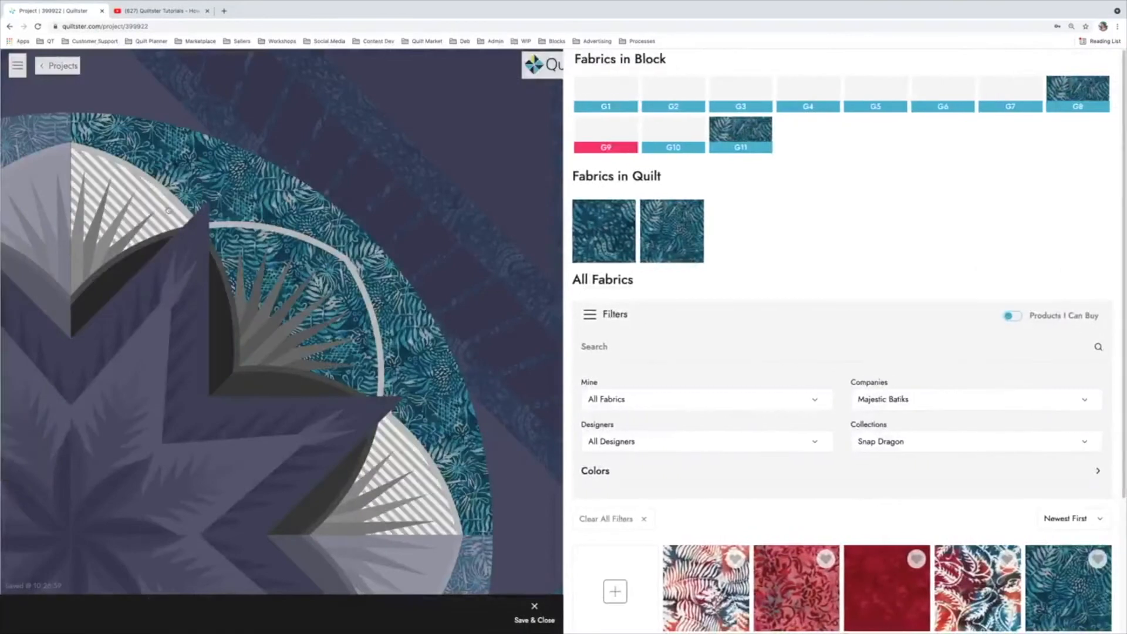
click(678, 220)
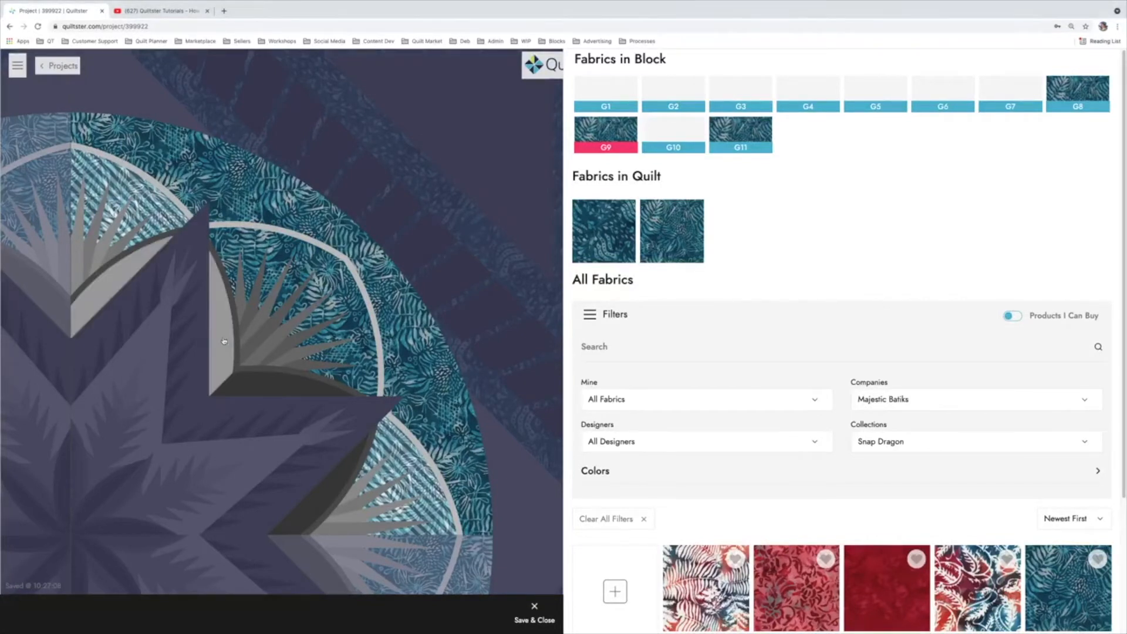
Fill the G2 and G1 sections at the petal bases with the dark teal fern batik, then save and close the block editing.
click(259, 381)
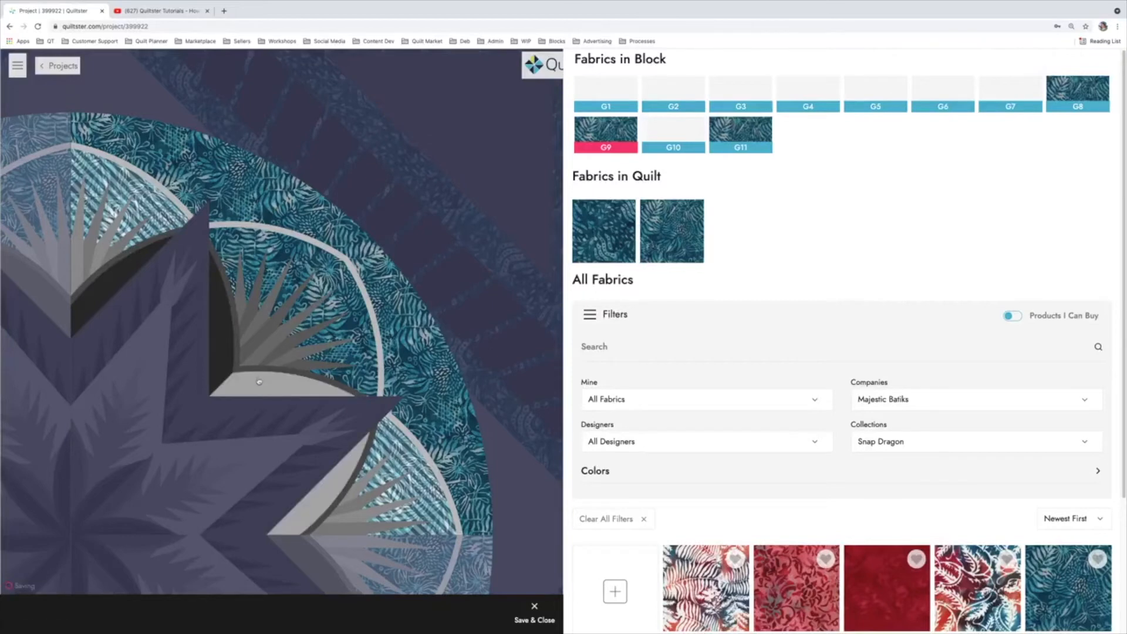
click(671, 231)
click(215, 357)
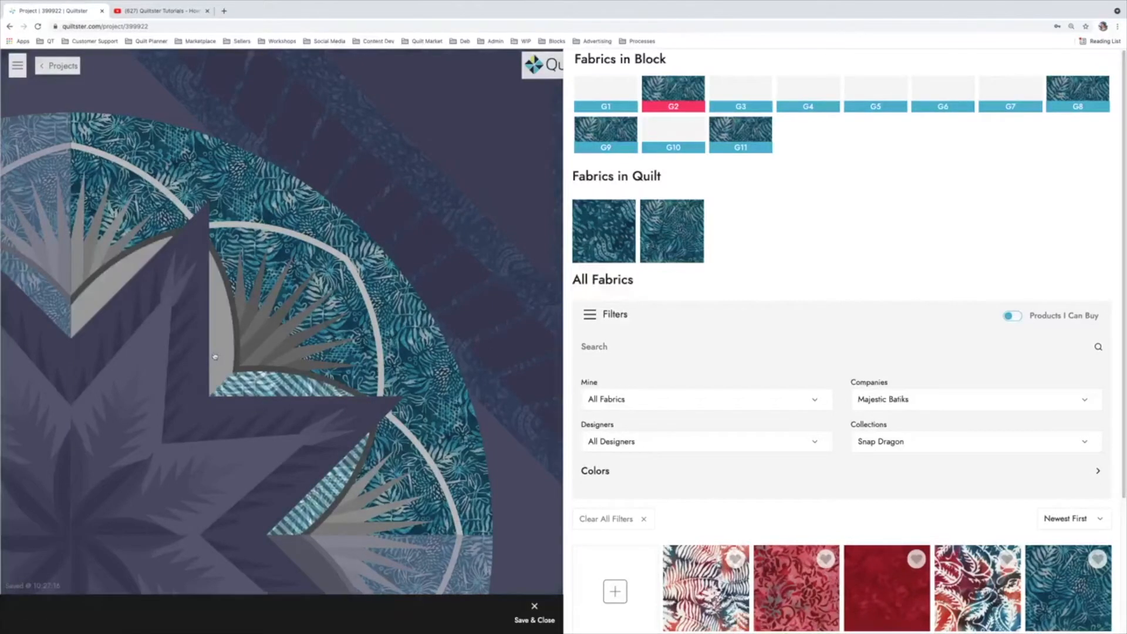
click(678, 216)
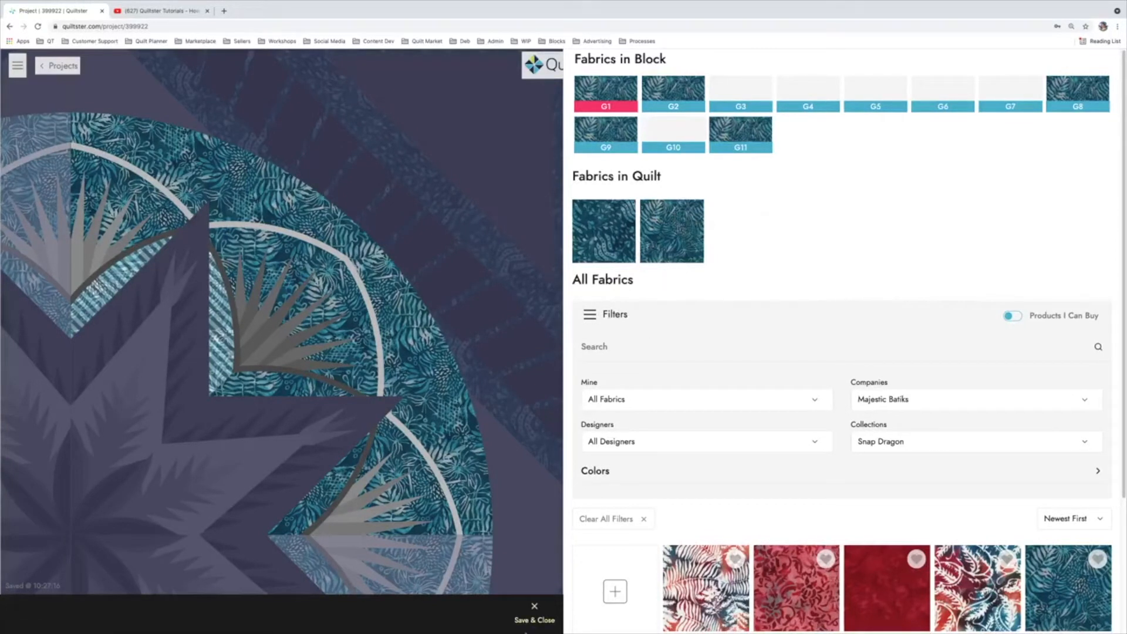
click(531, 617)
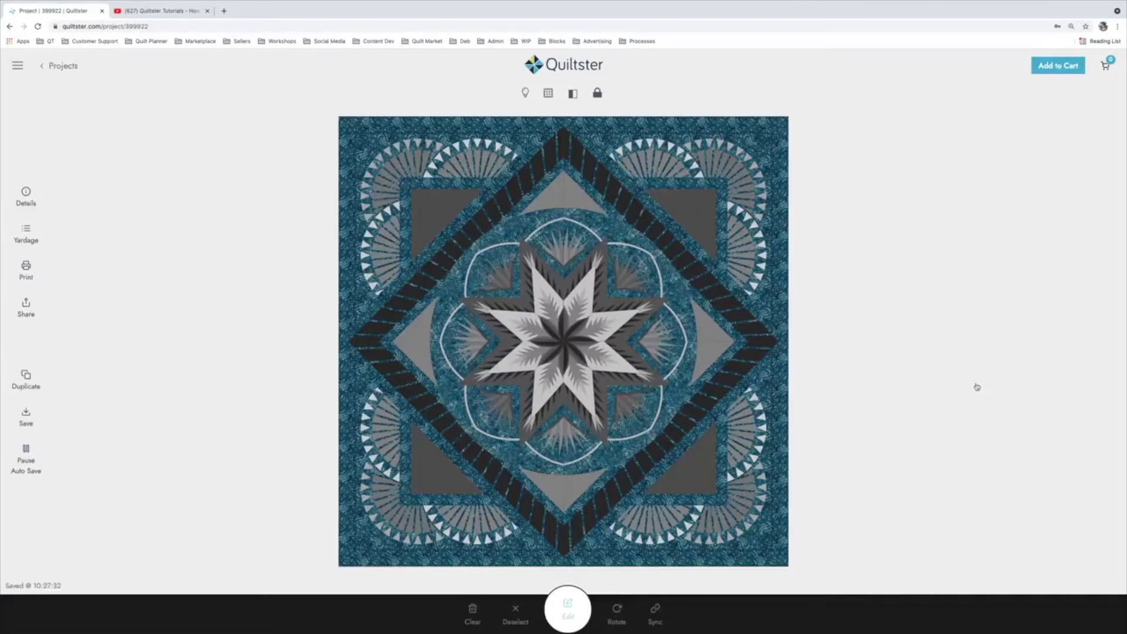
Fill the A5, A6 and A7 feather sections of the central star with the dark teal fern batik, then save and close.
click(574, 305)
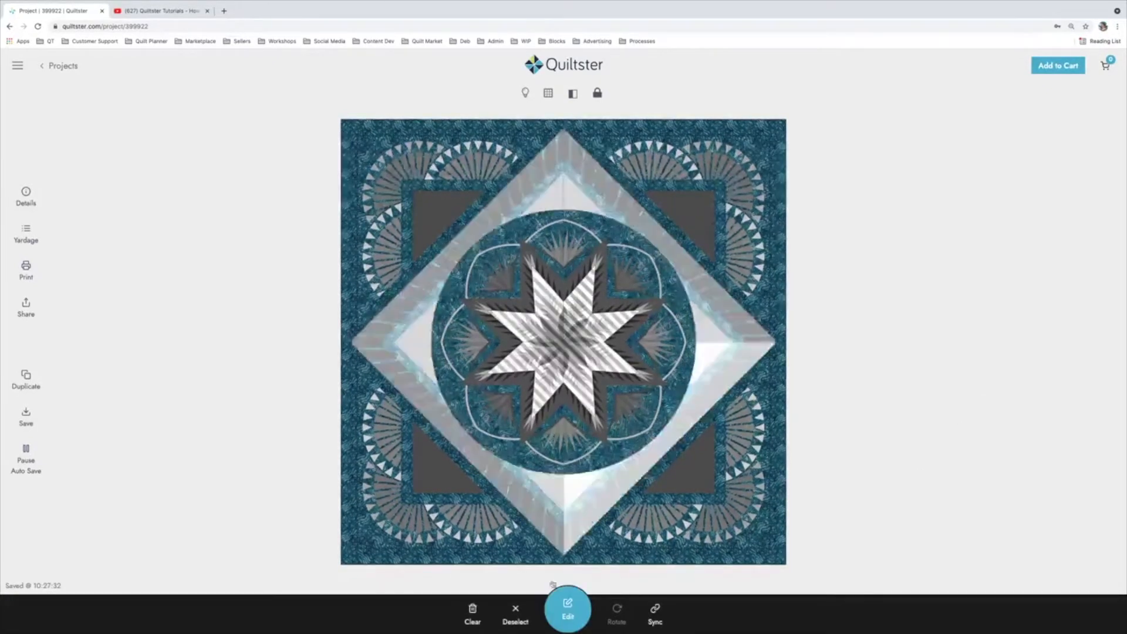
click(561, 603)
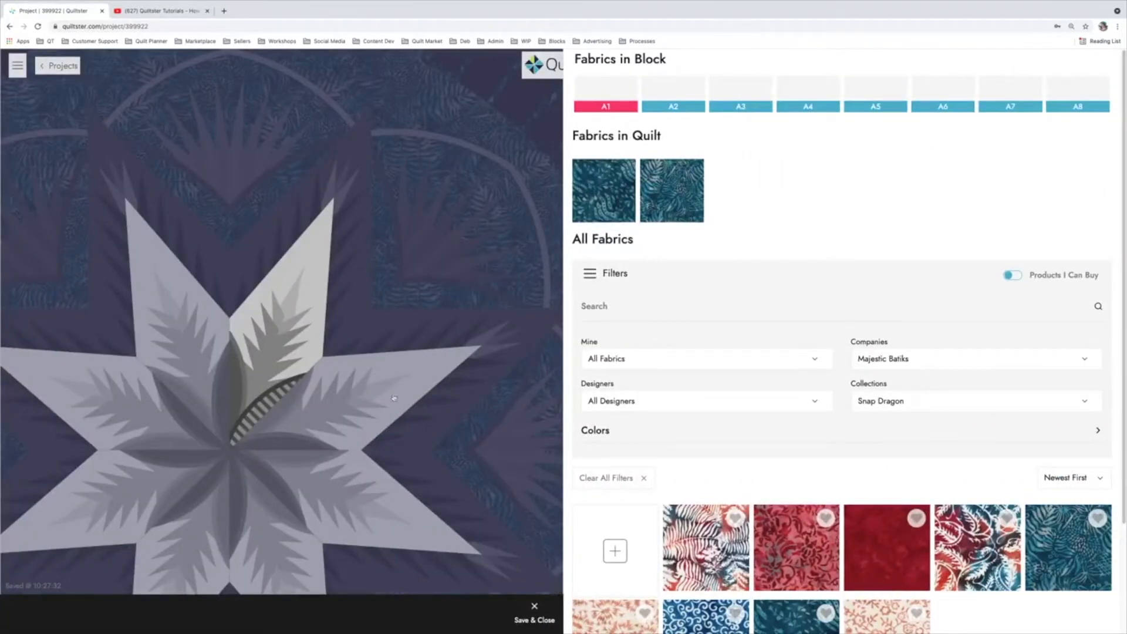
click(265, 359)
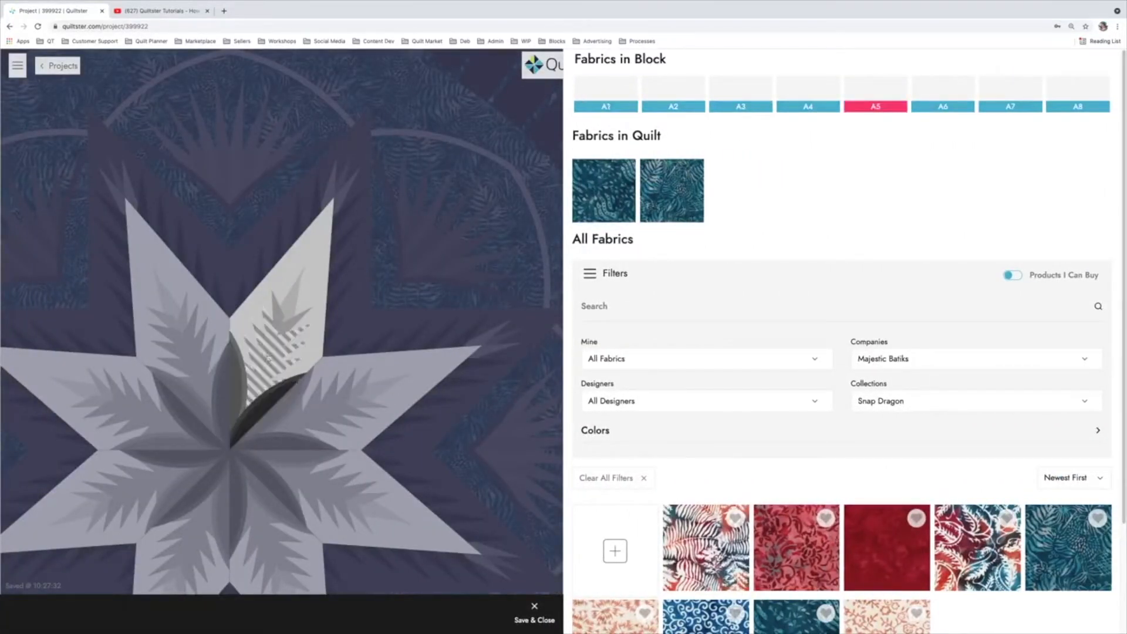
click(661, 199)
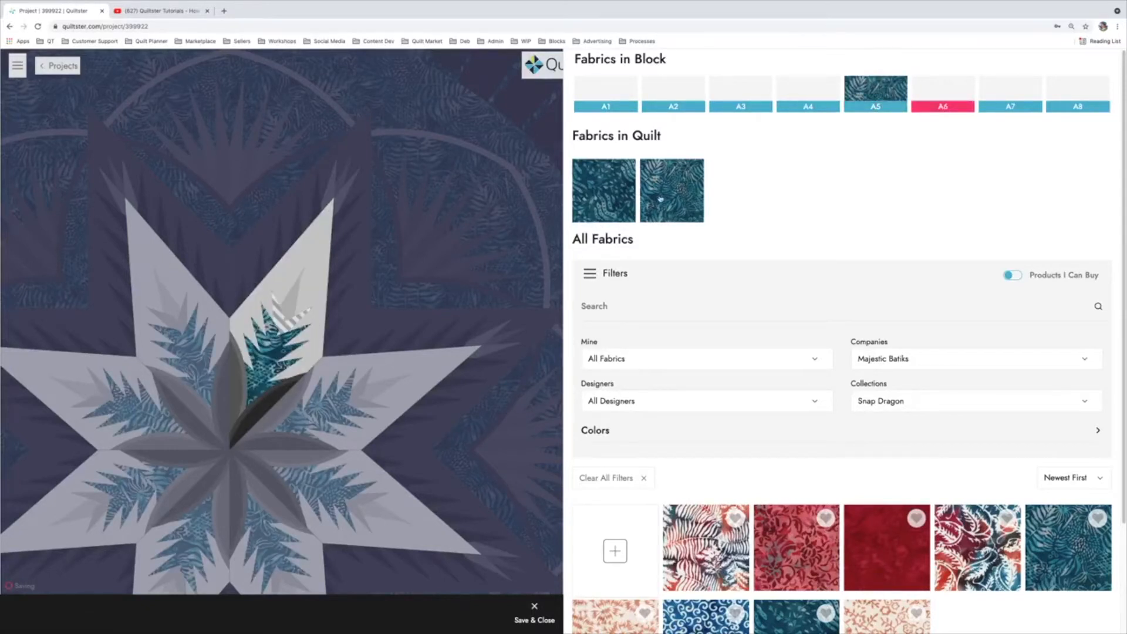
click(657, 199)
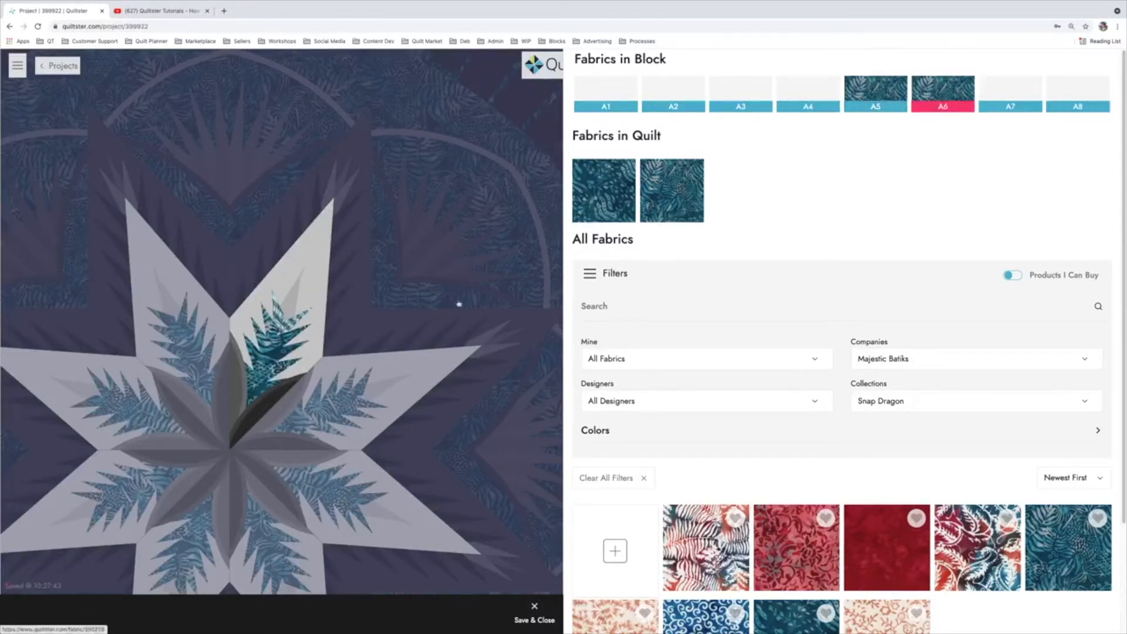
click(653, 207)
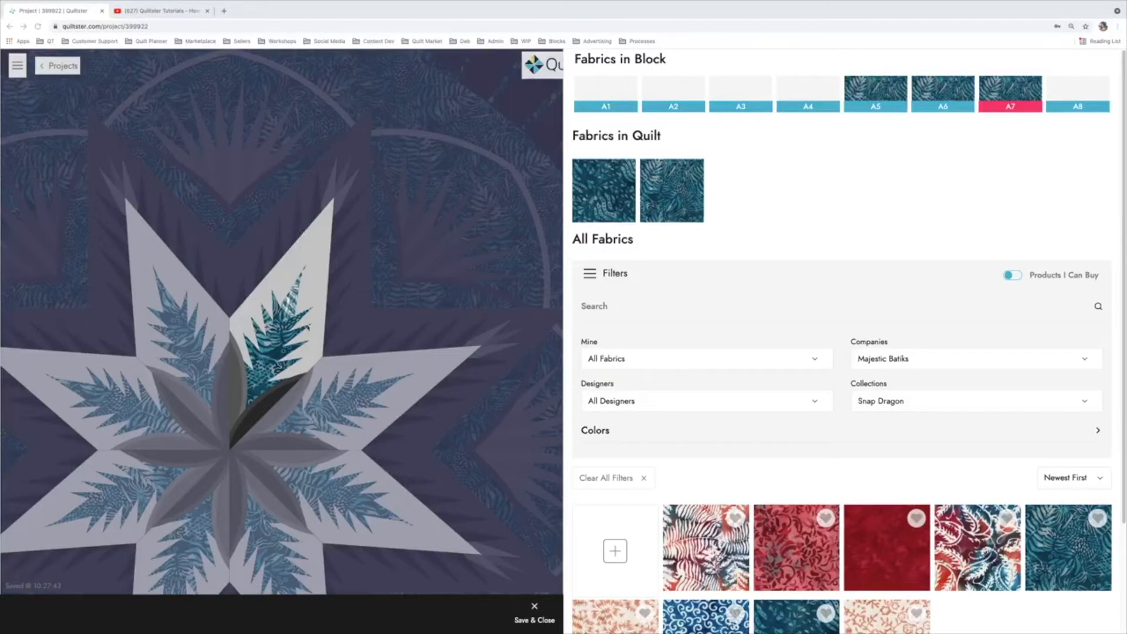
click(535, 612)
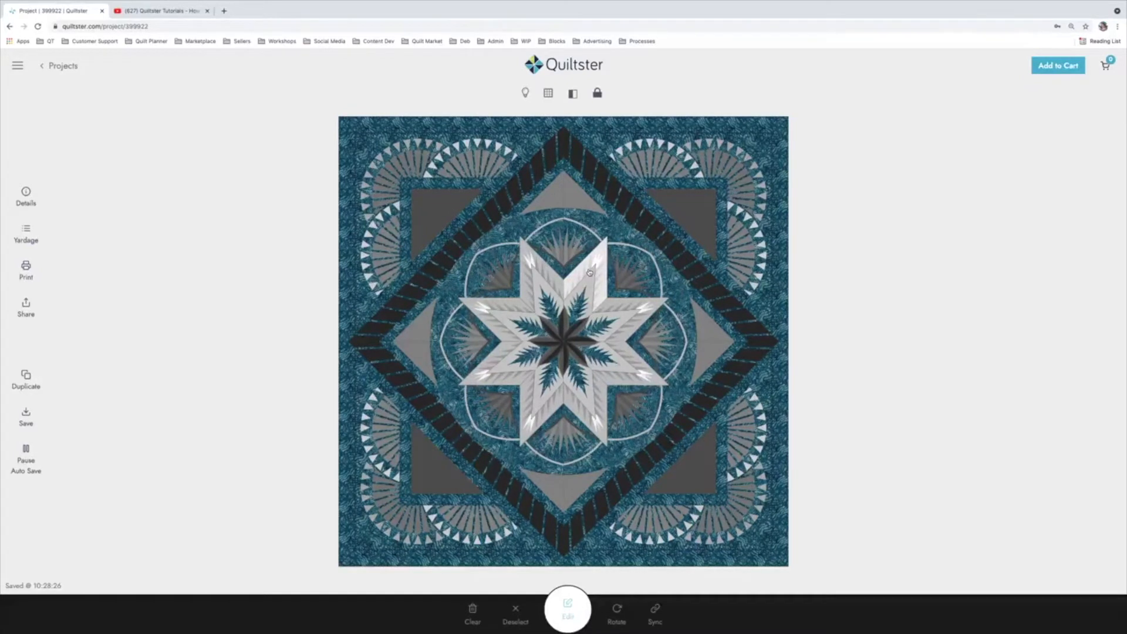
Fill the B1 background of the blocks bordering the central star with the dark teal fern batik, then save and close.
click(590, 272)
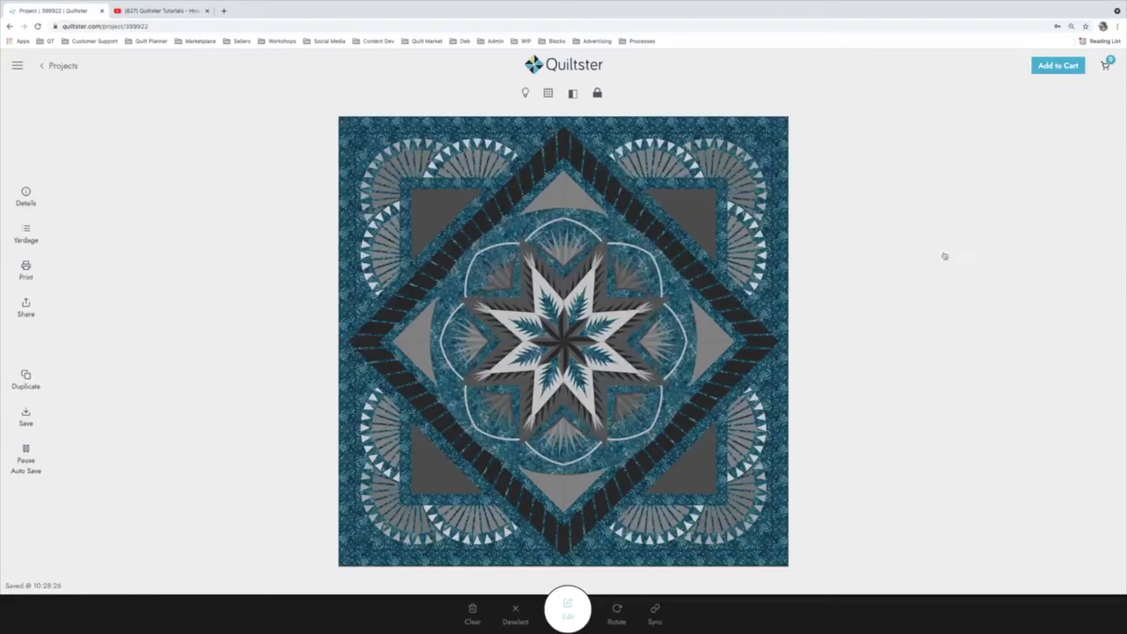
click(482, 293)
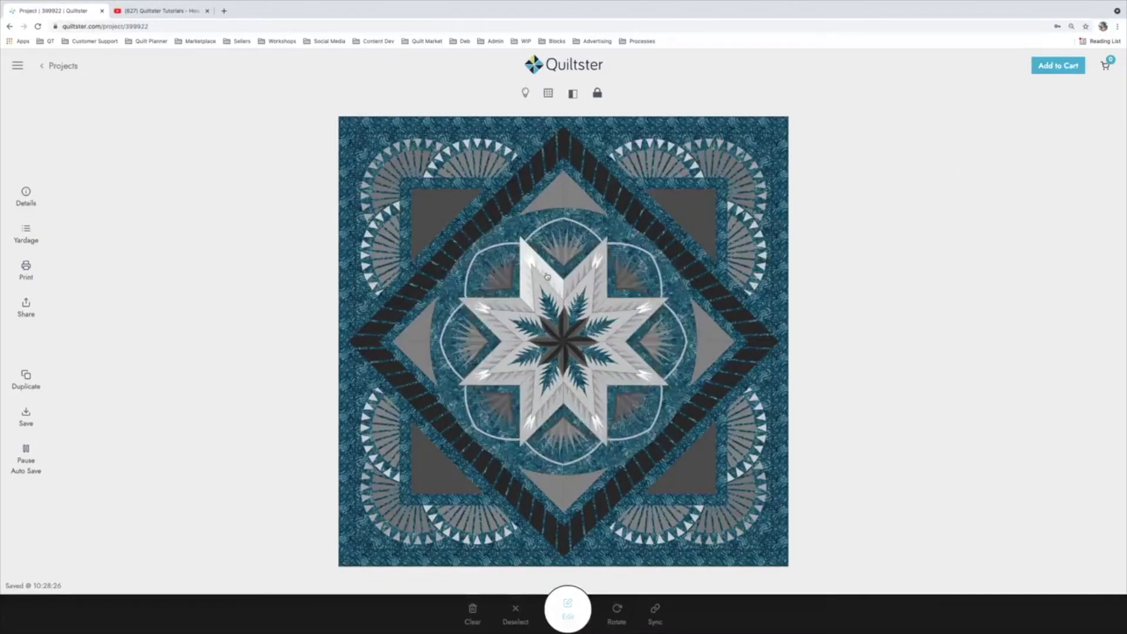
click(576, 312)
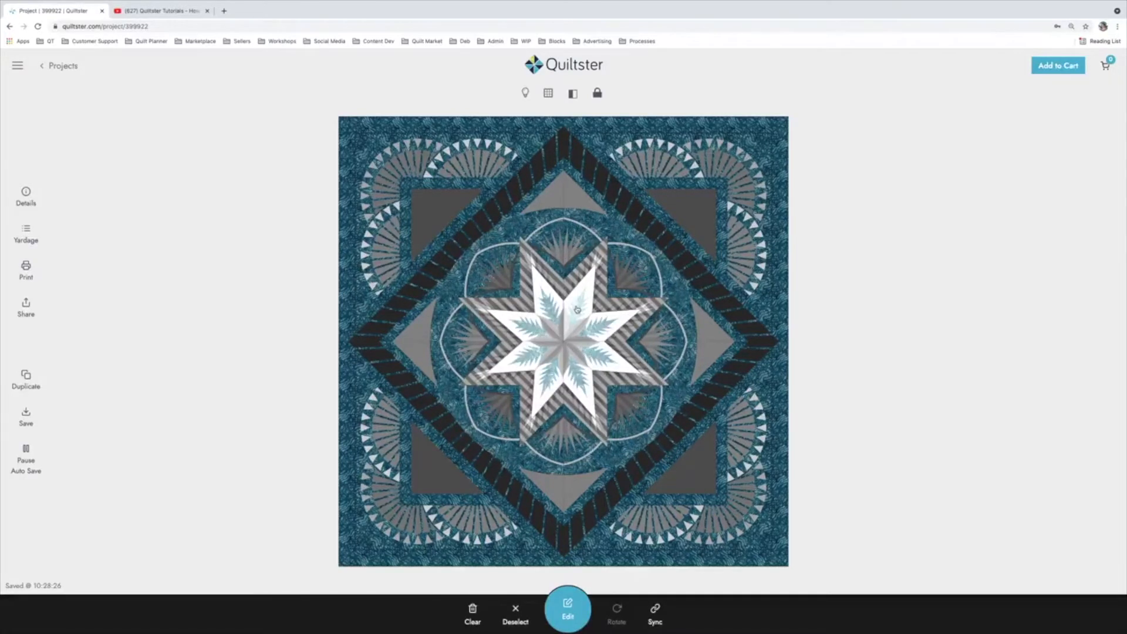
click(577, 310)
click(575, 596)
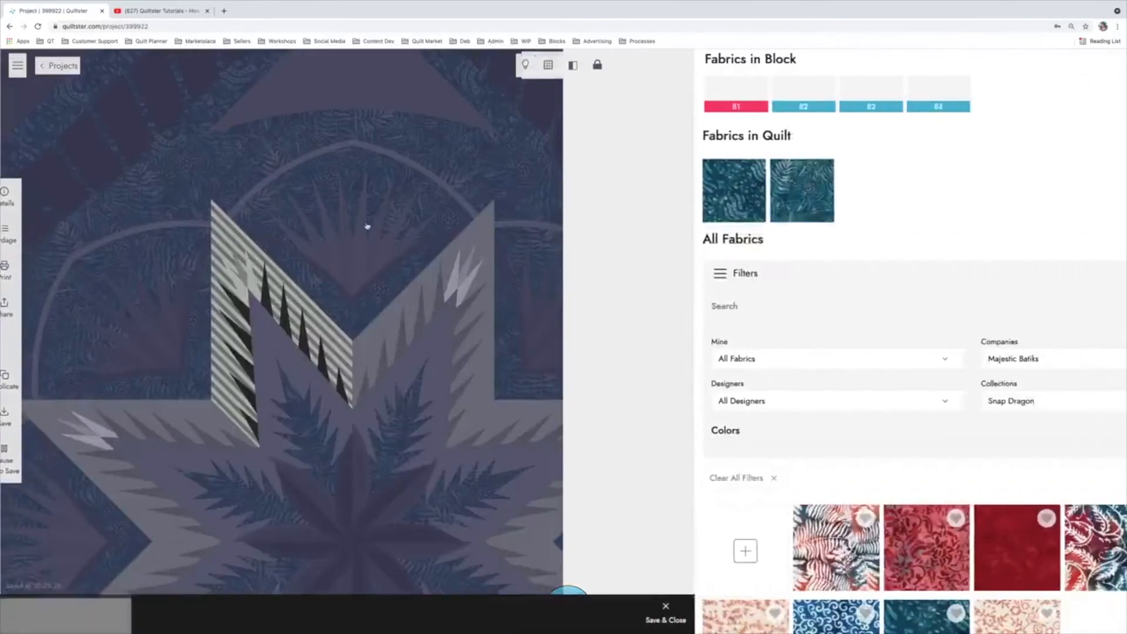
click(658, 193)
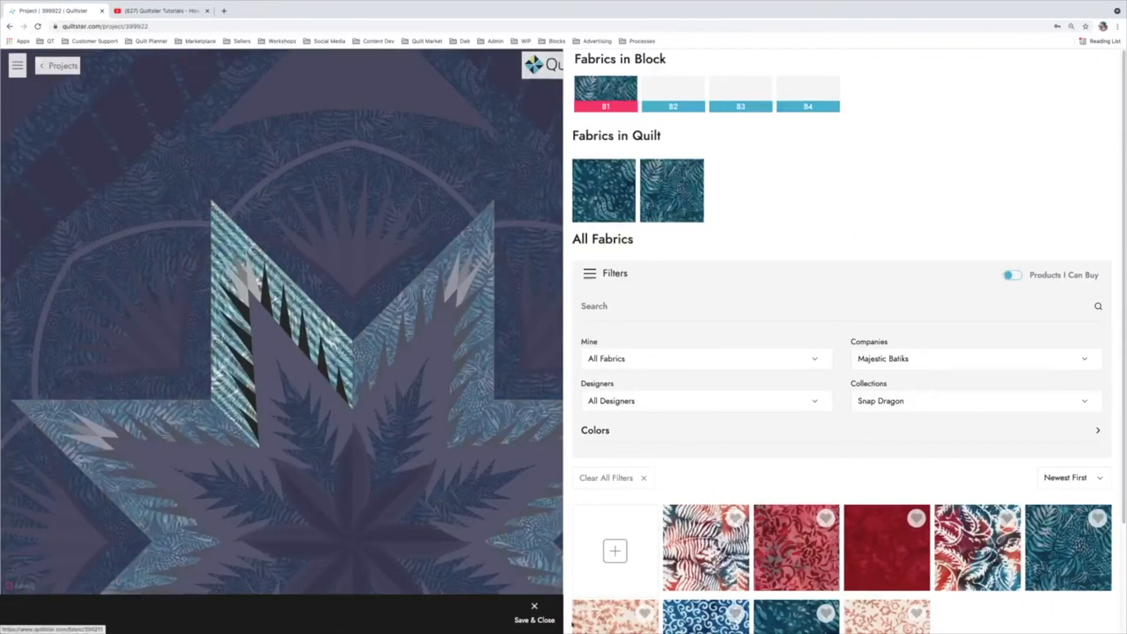
click(540, 612)
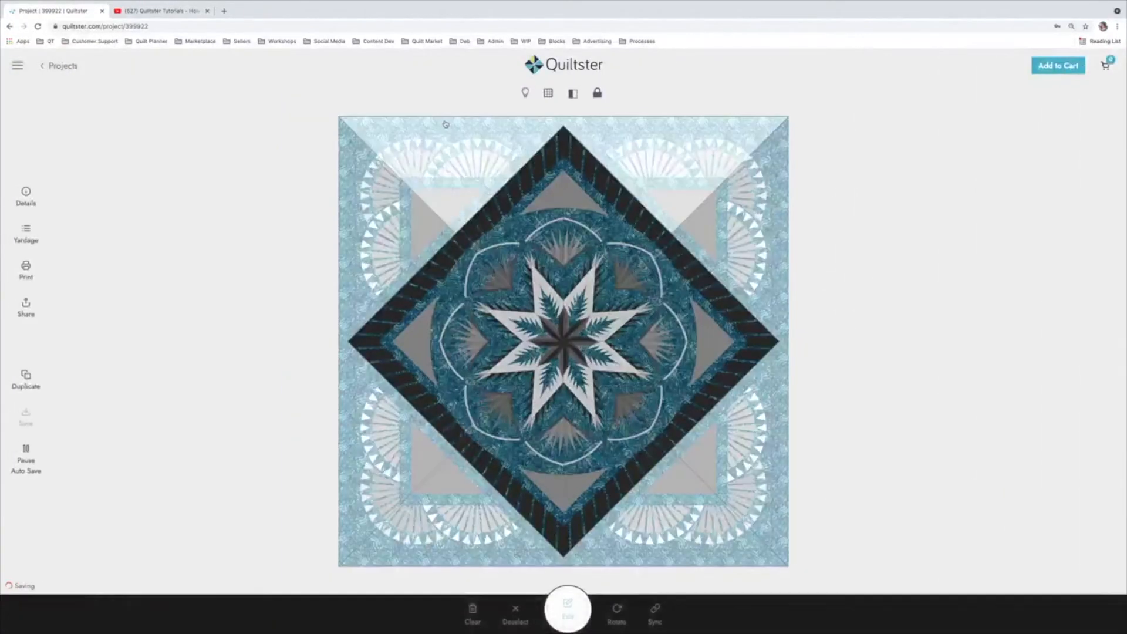
Open the upper border block for fabric editing, select its outer H9 section, and save and close the editing.
click(564, 608)
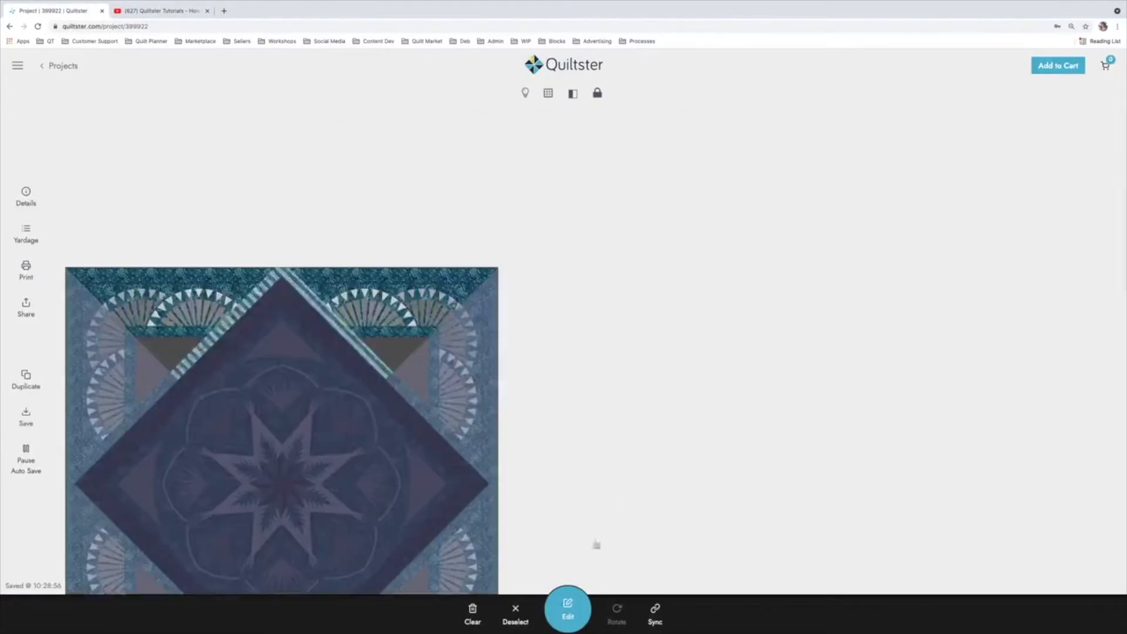
click(422, 286)
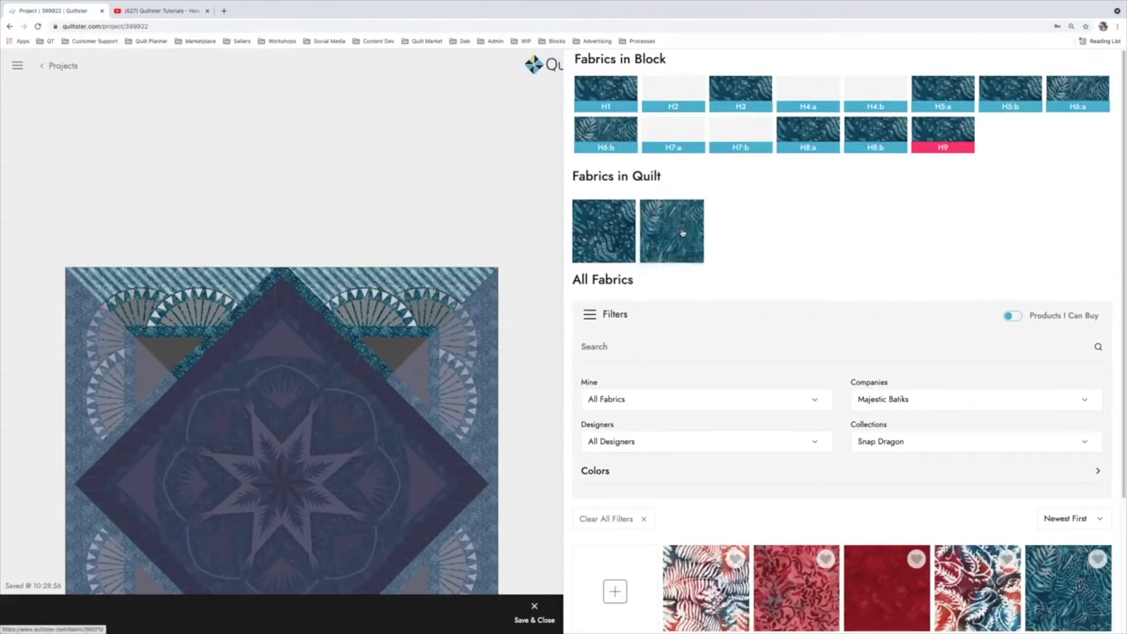
click(534, 614)
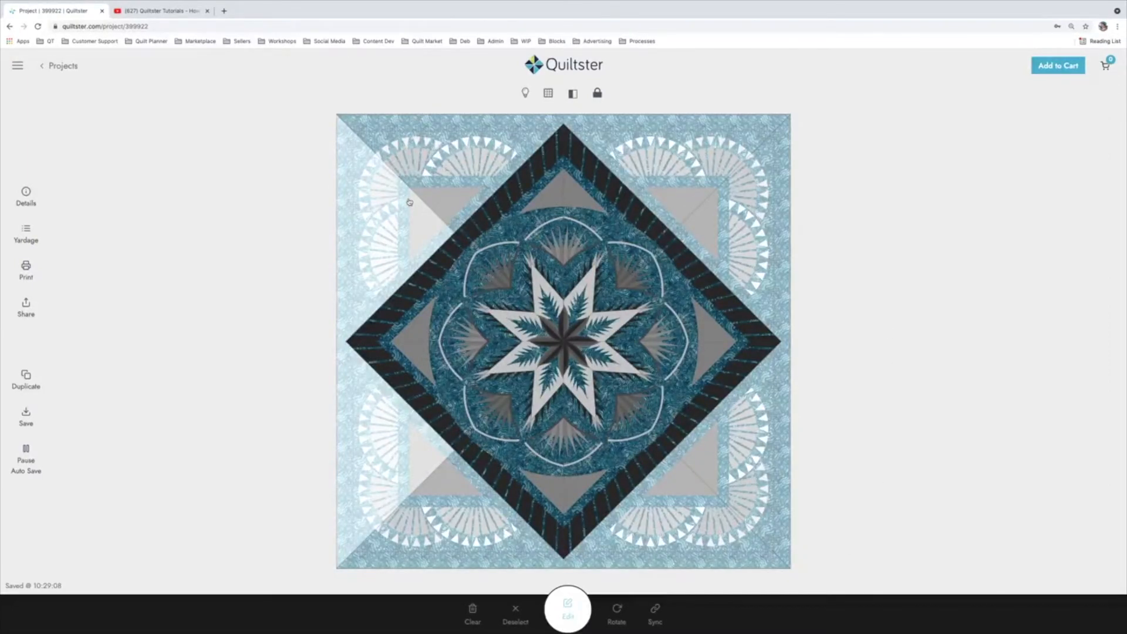
Open the left-hand border block for fabric editing and filter the fabrics to Island Batik's 2021 Basics Opulent Oranges collection.
click(409, 202)
click(567, 610)
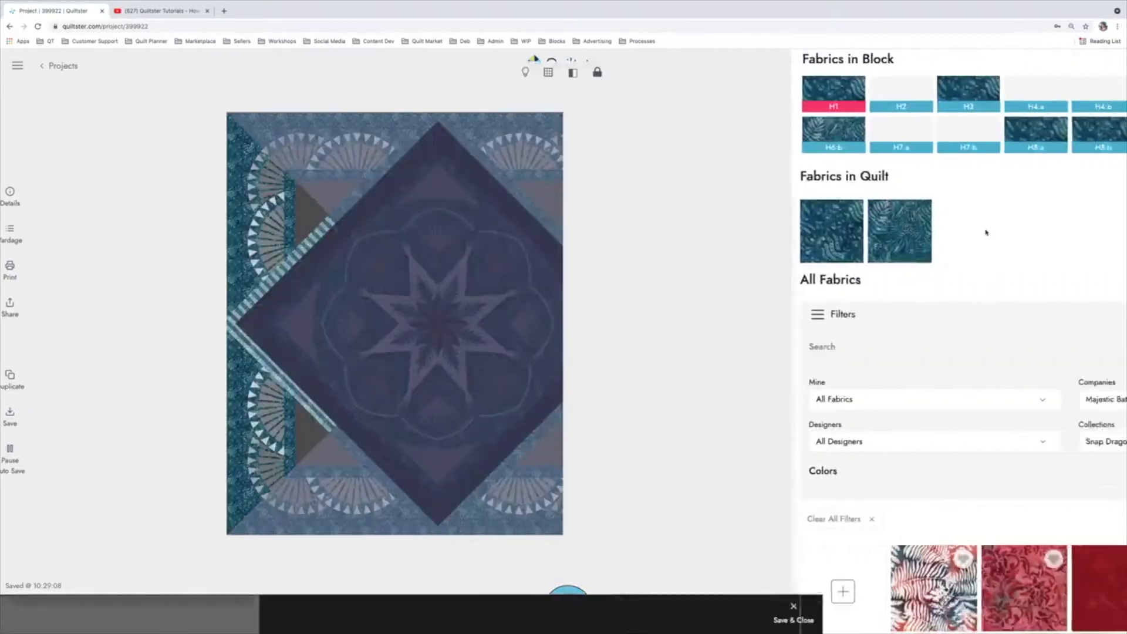
click(906, 444)
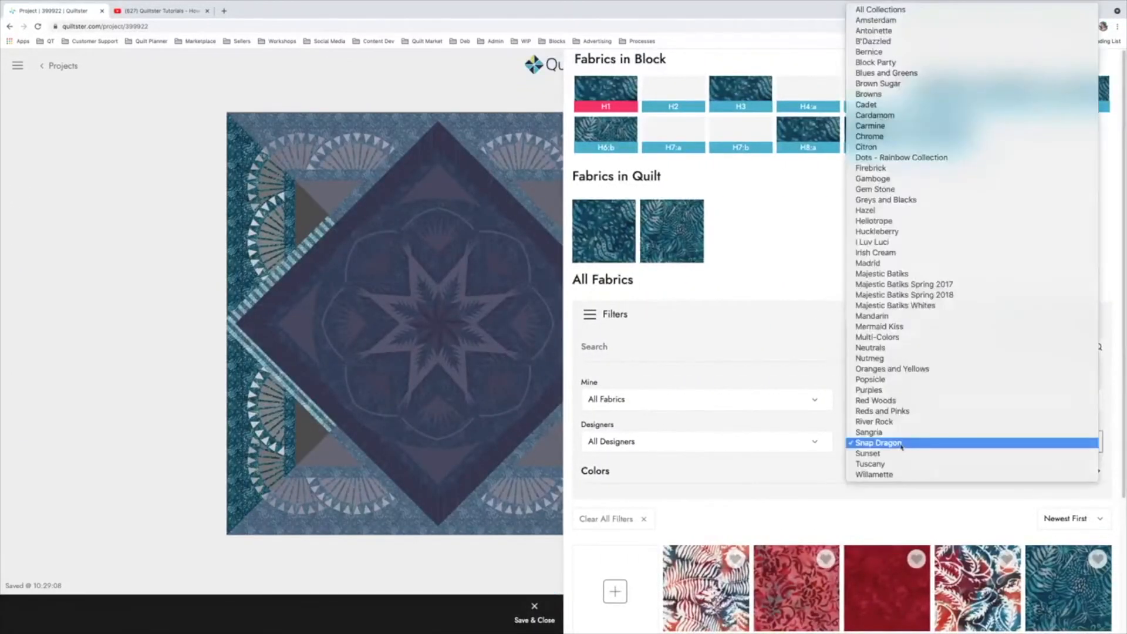
click(825, 358)
click(914, 401)
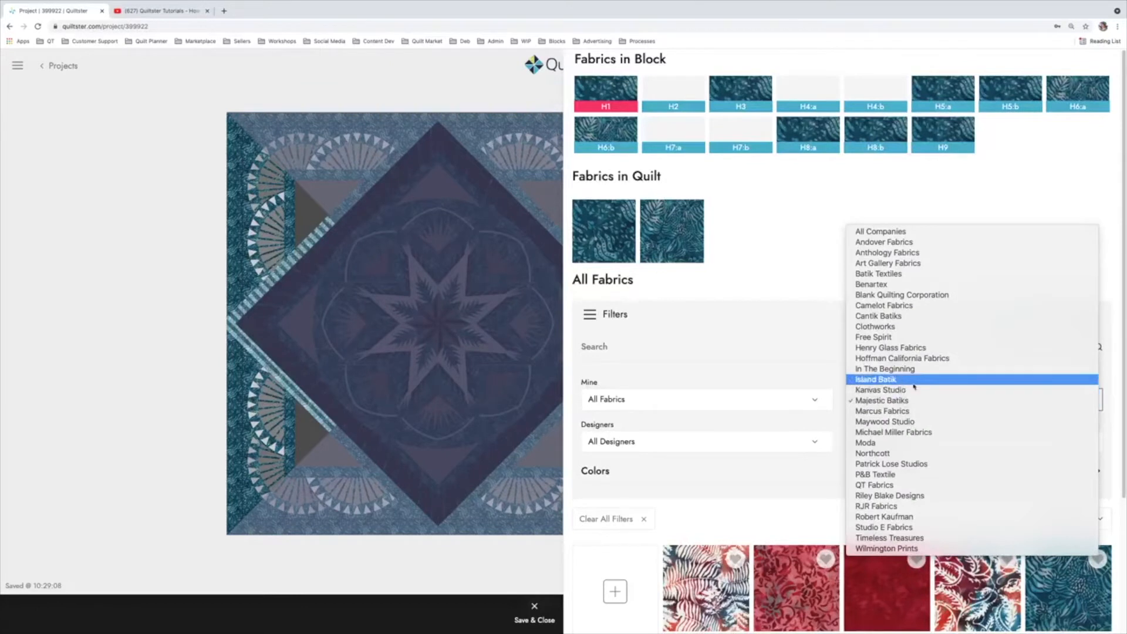
click(913, 380)
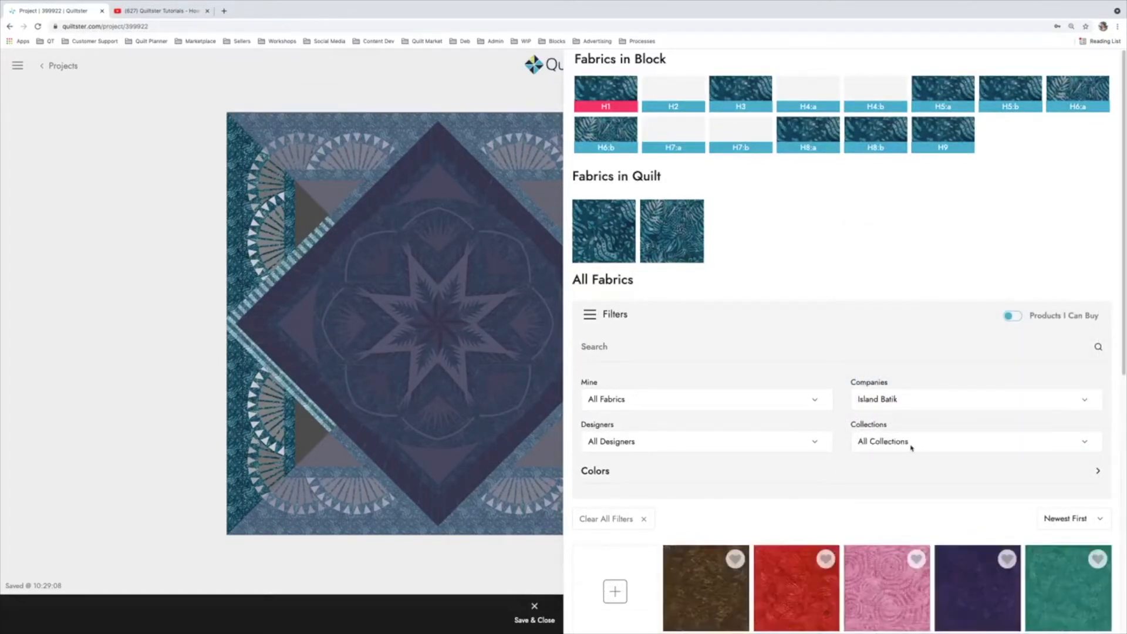
click(912, 448)
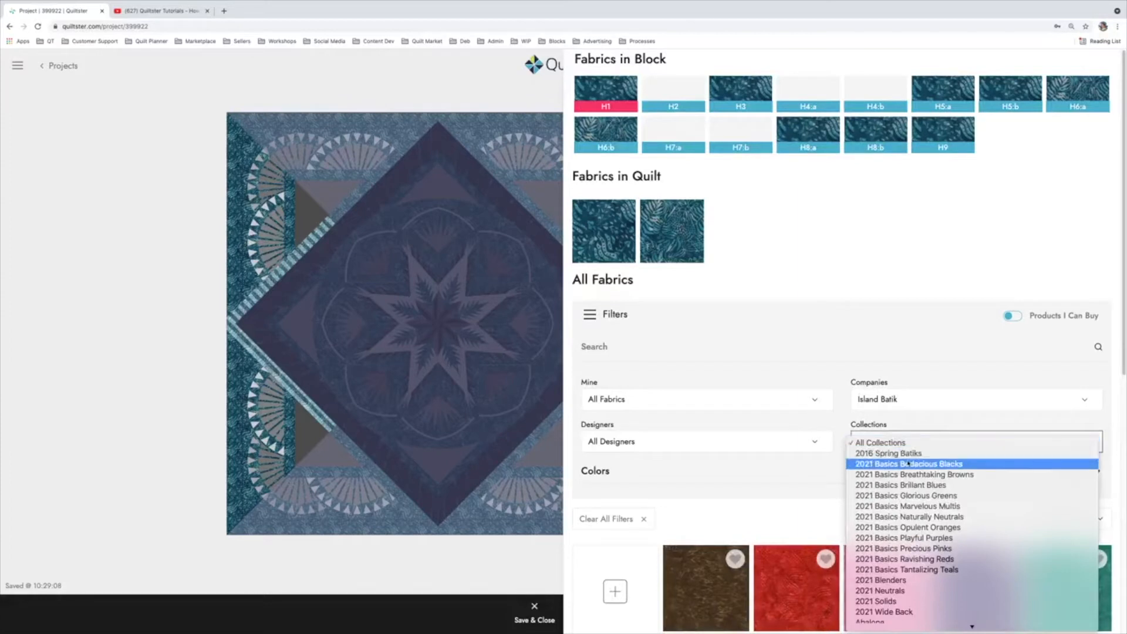
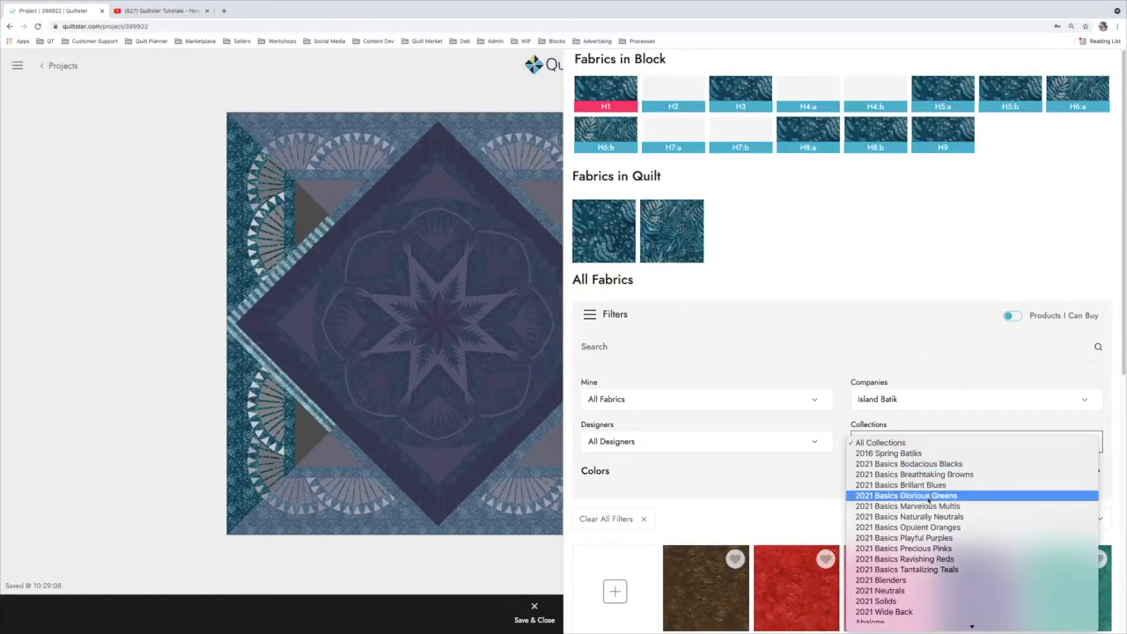
click(932, 527)
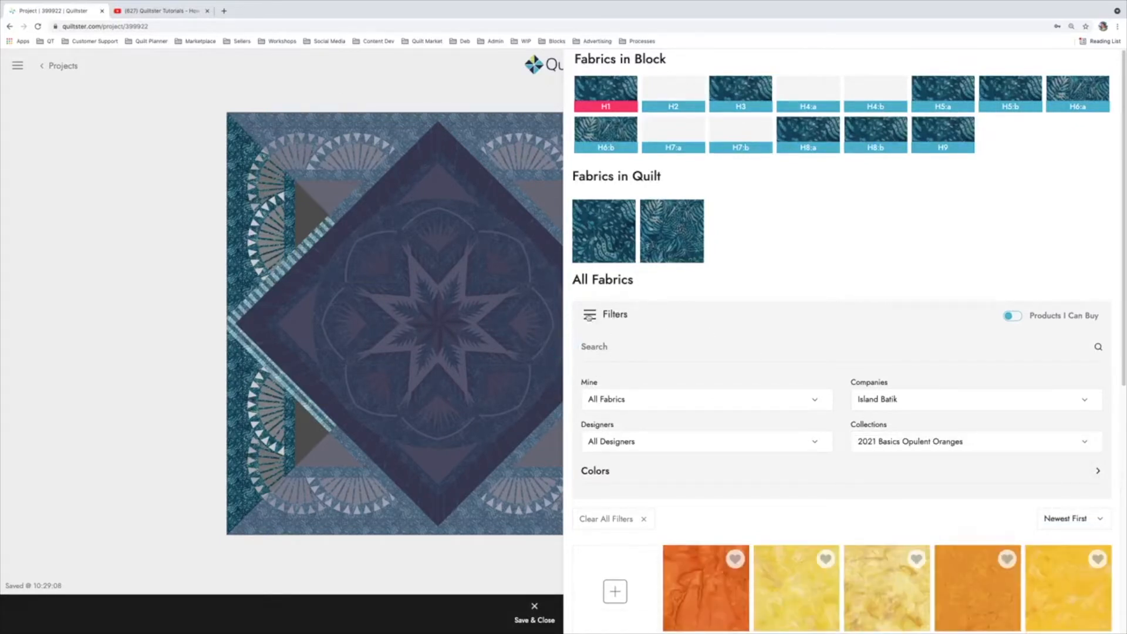
Collapse the filter options and look through the fabrics of the Opulent Oranges collection.
click(589, 316)
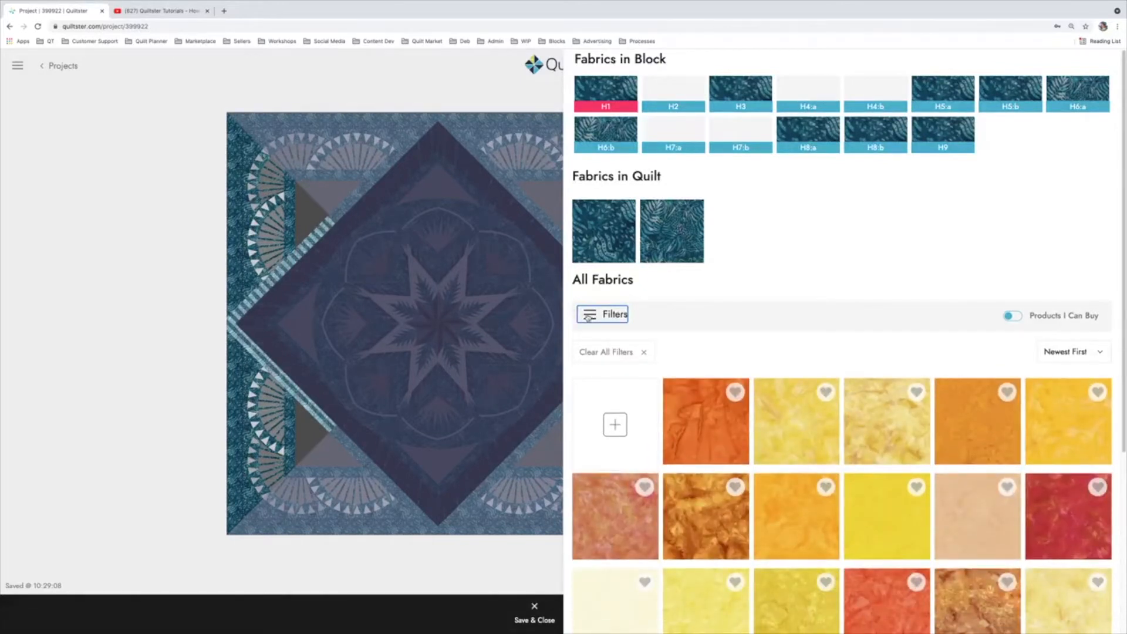
scroll(798, 370, down, 5)
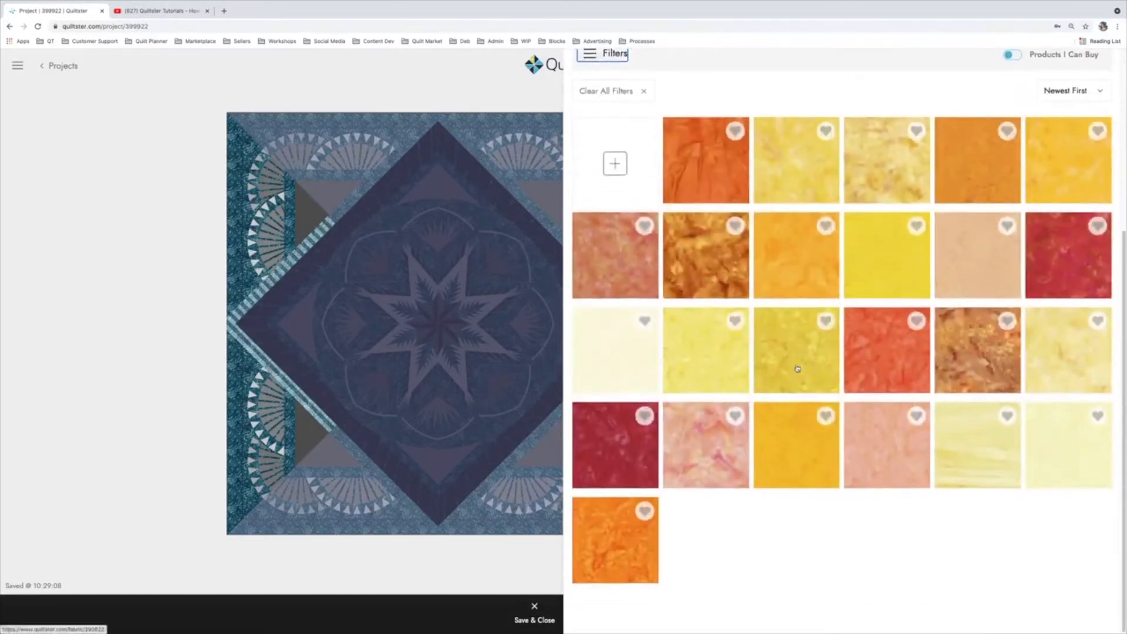
scroll(994, 538, up, 1)
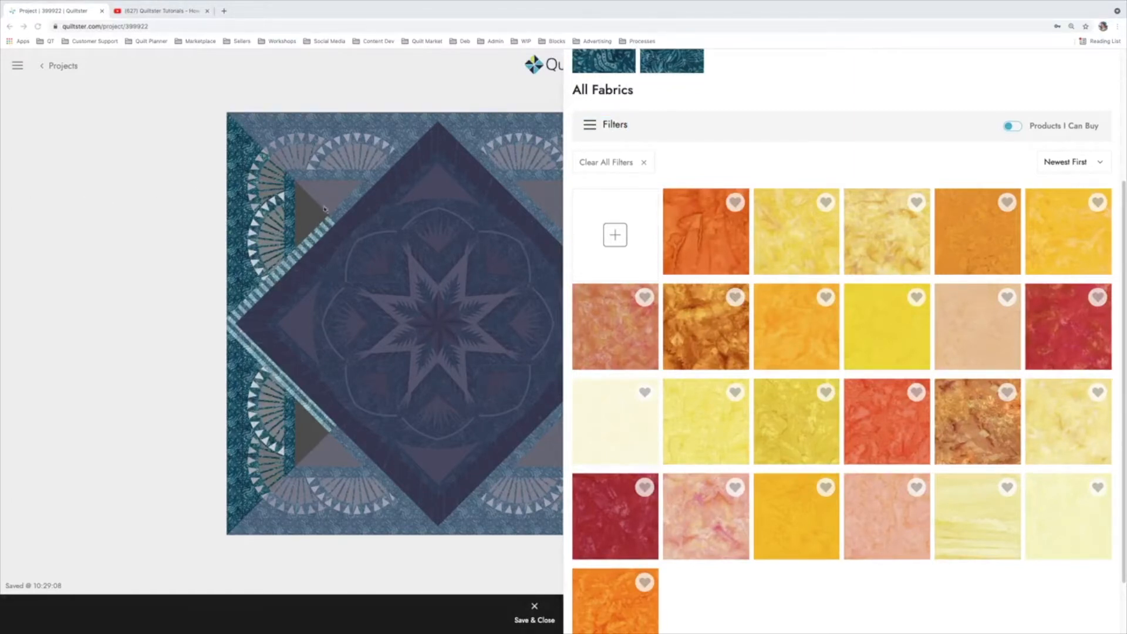
Fill the inner triangle of the left-hand border block with the plain peach batik from the Opulent Oranges collection.
click(274, 181)
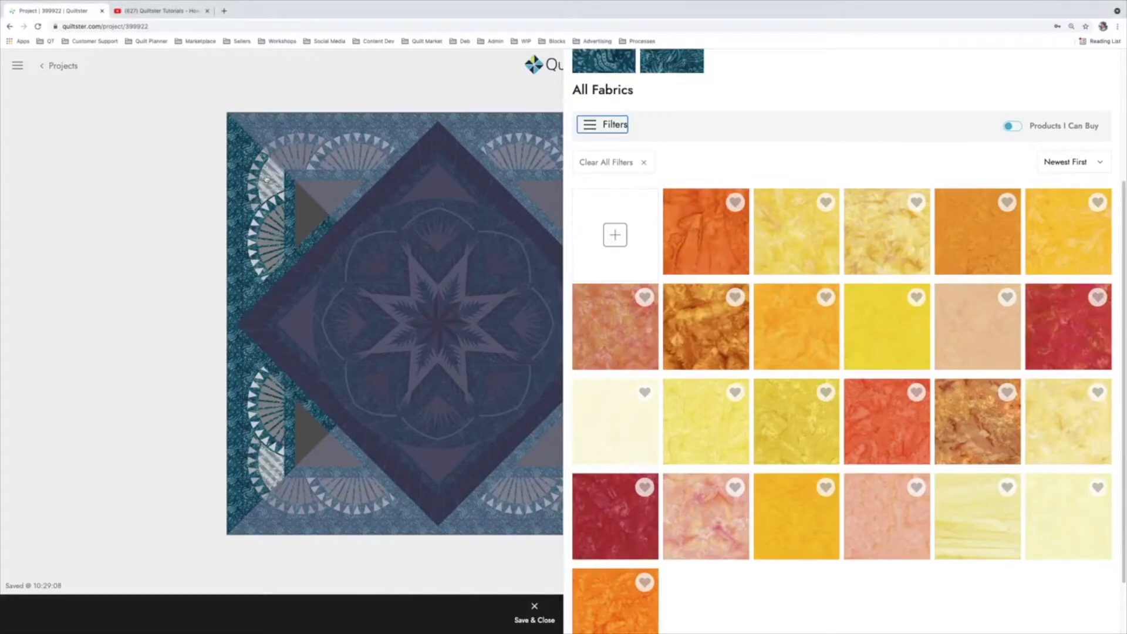
click(305, 215)
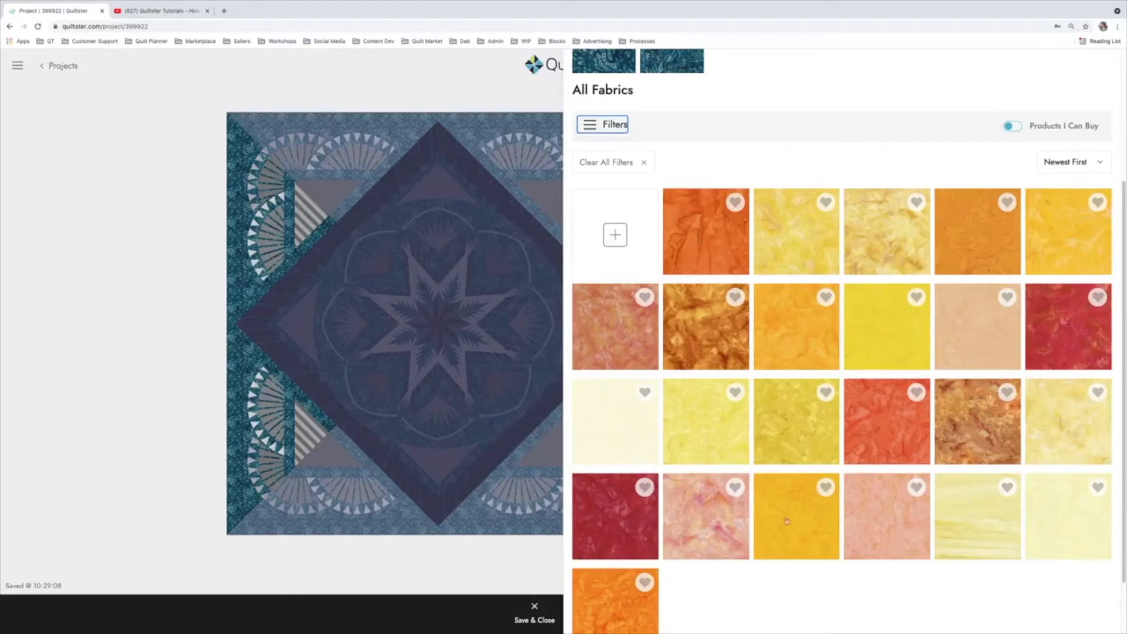
click(881, 520)
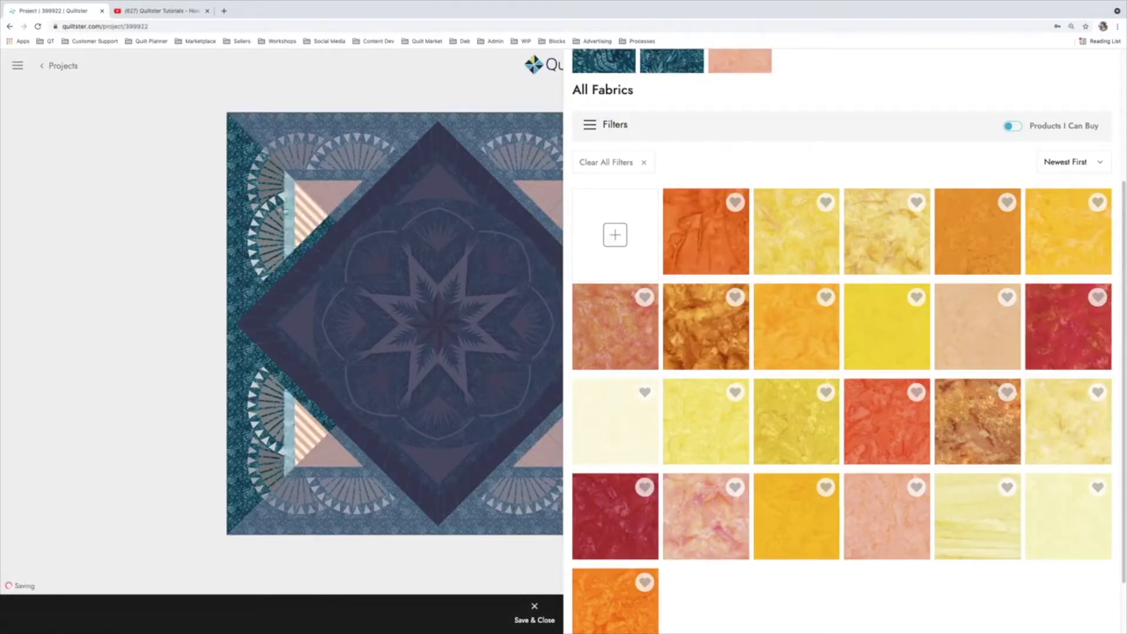
Fill the fan sections of the left-hand border block with the mottled peach-and-pink batik, then save and close.
click(268, 191)
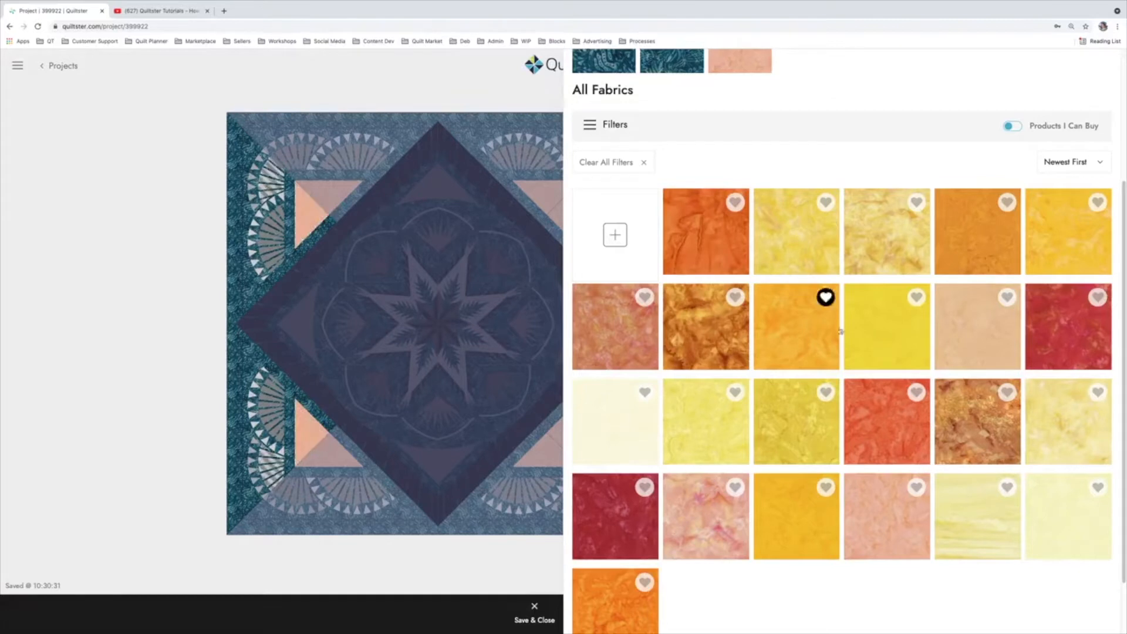
click(705, 530)
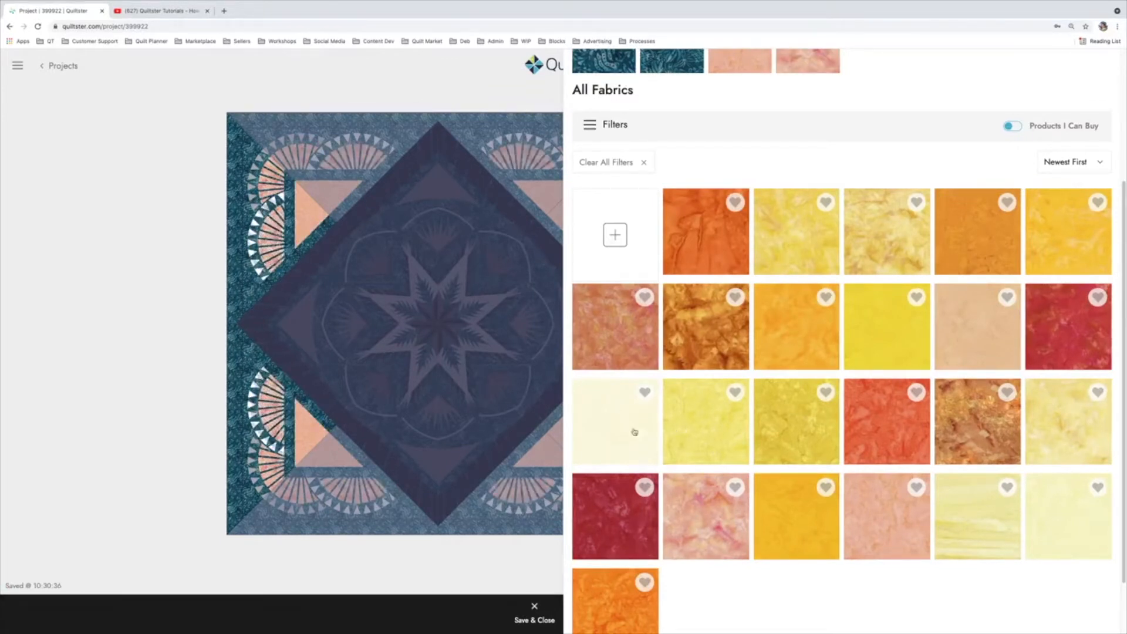
click(708, 514)
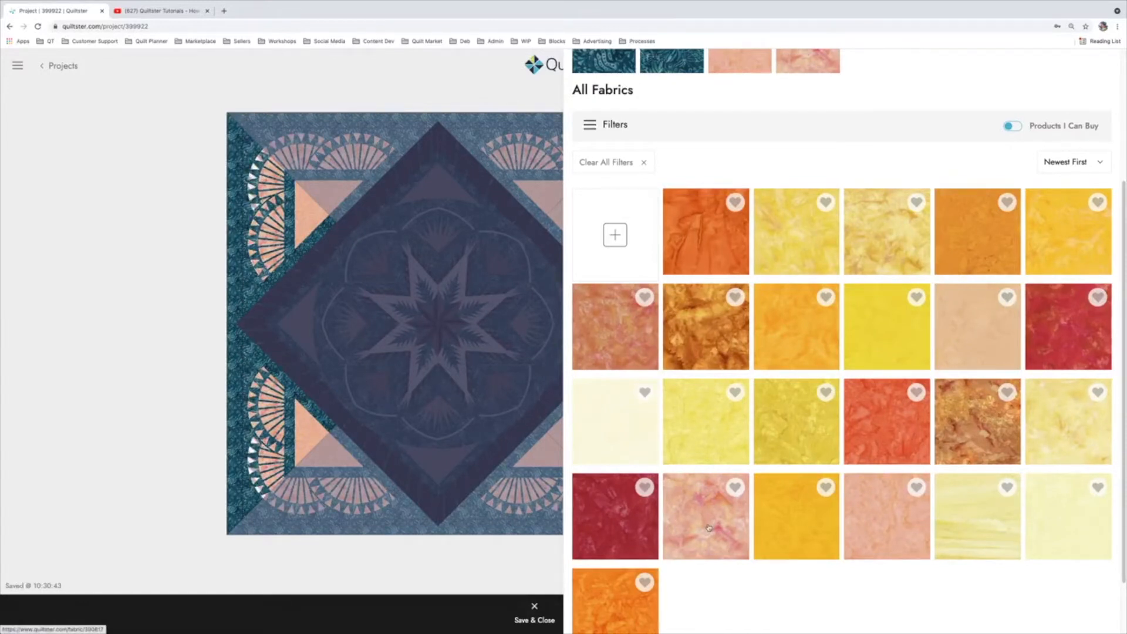
click(536, 613)
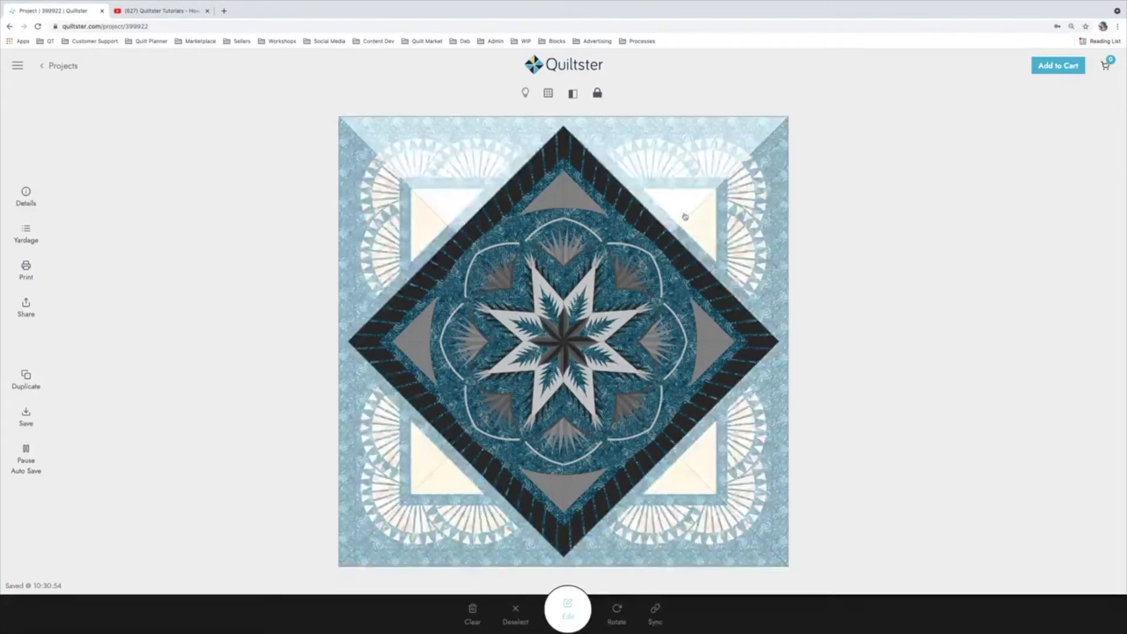
Open the upper border block for fabric editing and filter the Island Batik fabrics to the 2021 Neutrals collection.
click(684, 216)
click(563, 615)
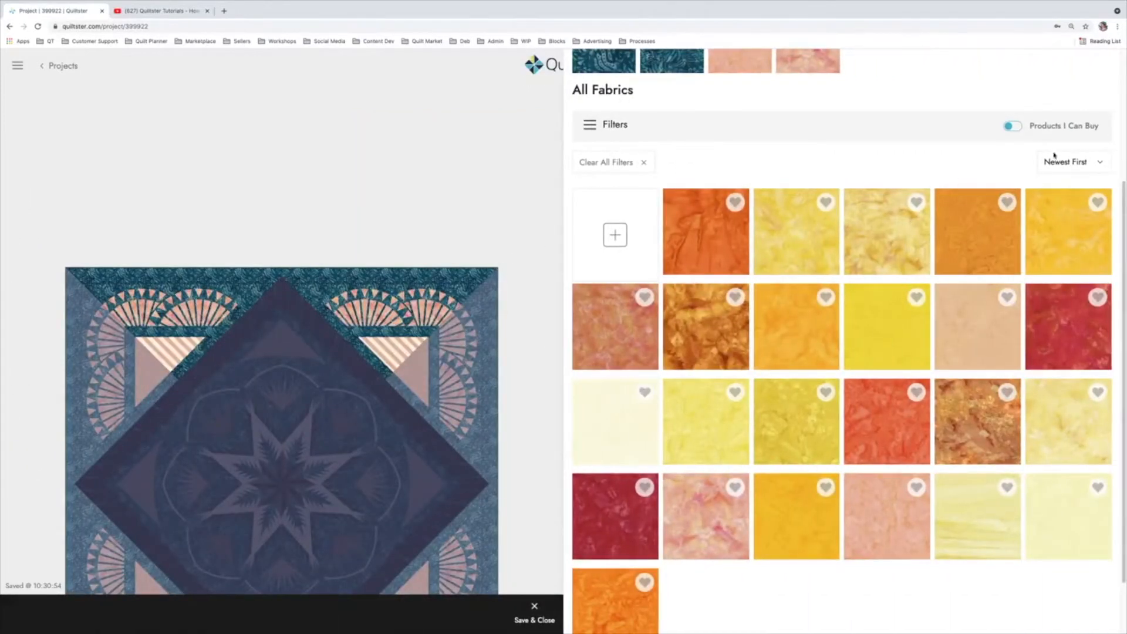
click(592, 124)
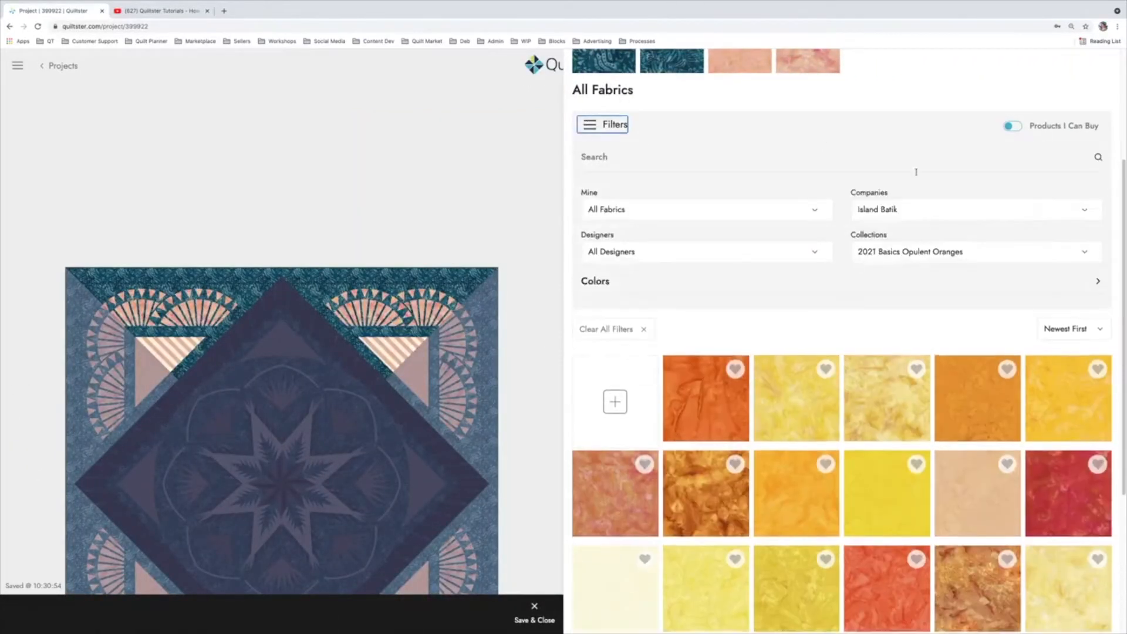
click(891, 259)
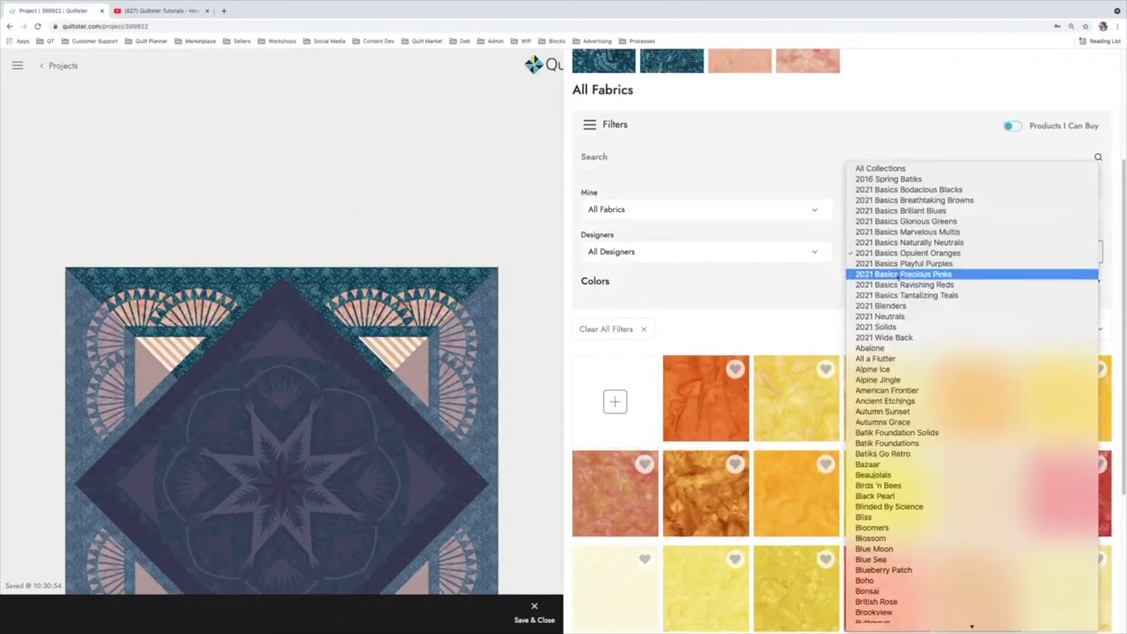
click(900, 317)
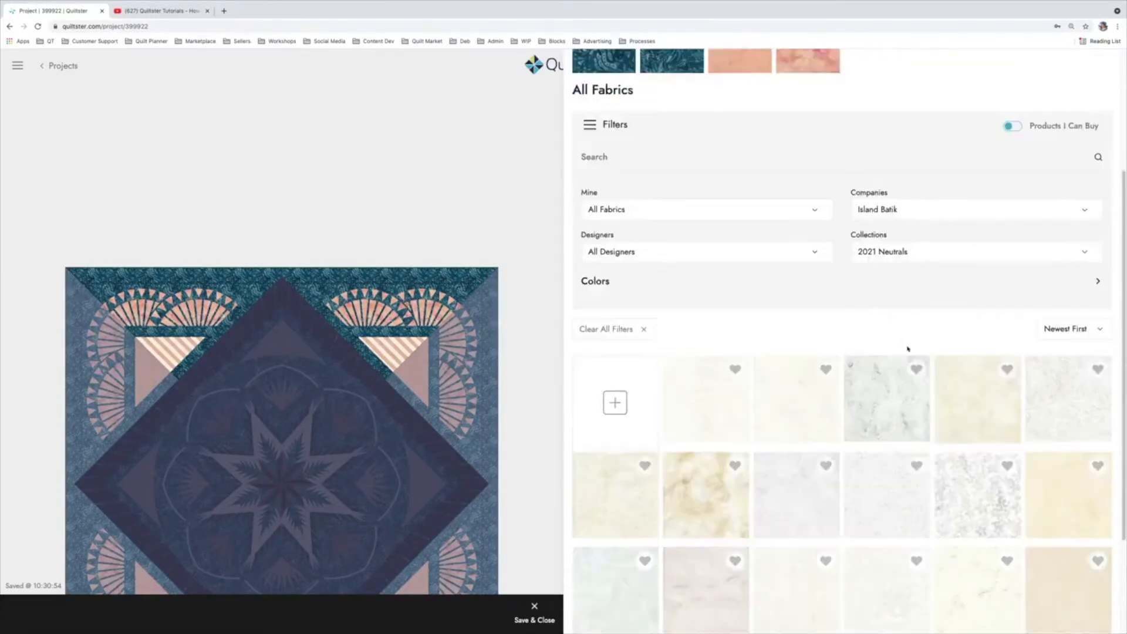
scroll(886, 425, down, 1)
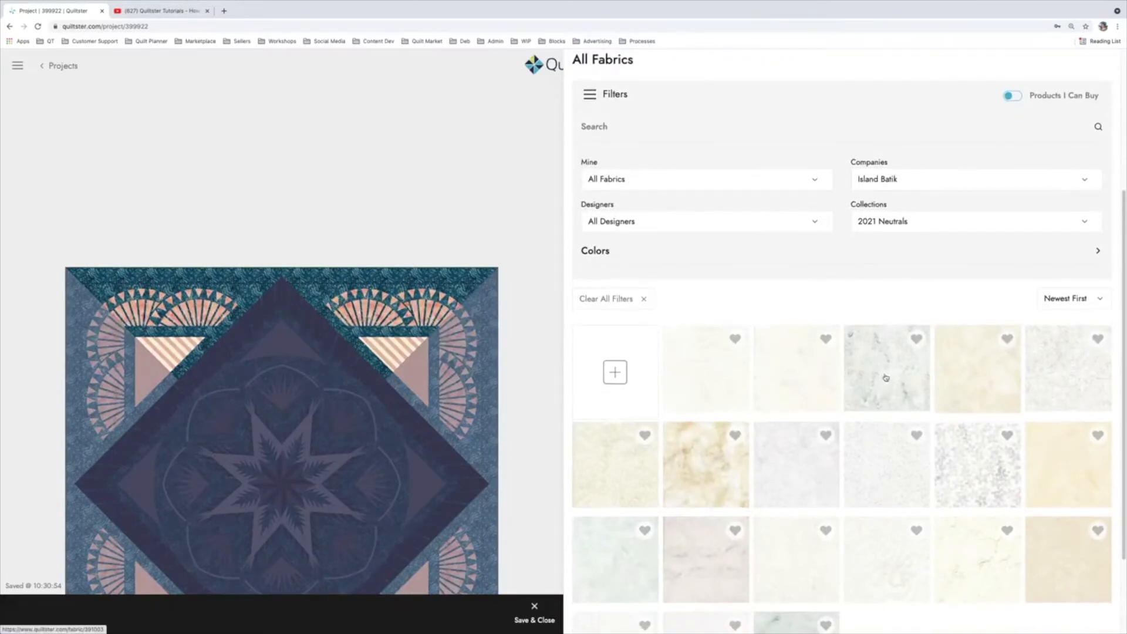
Try several neutrals on the upper border block's inner triangle, settle on the Vanilla batik, and save and close.
click(879, 384)
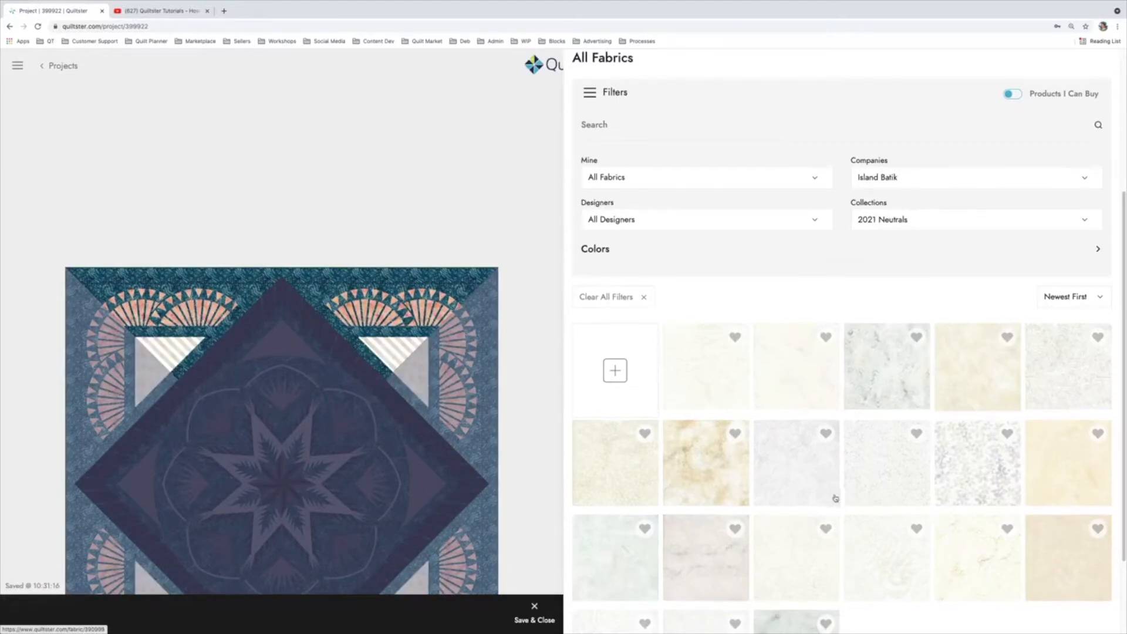
scroll(837, 499, down, 2)
click(1073, 347)
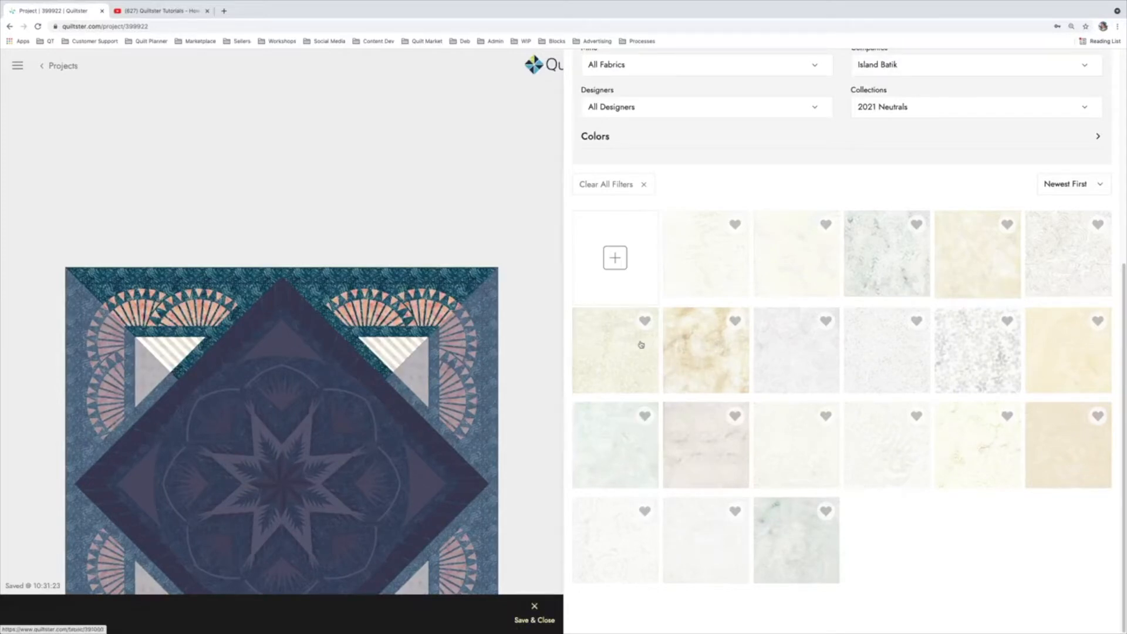
click(1051, 453)
click(536, 614)
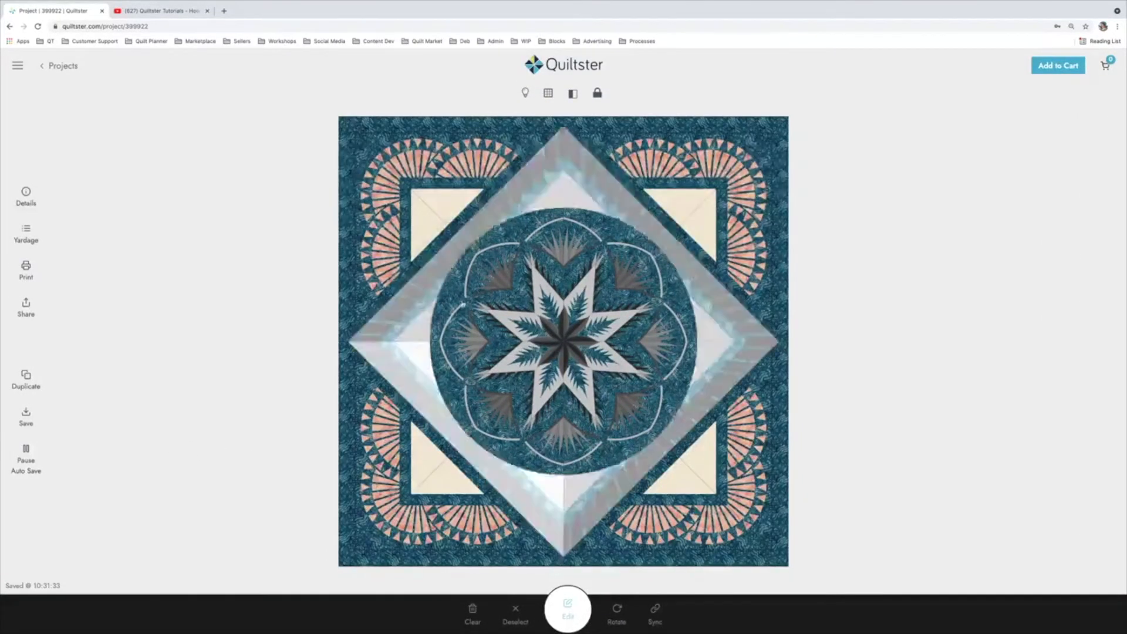
Open the diamond border block around the central medallion for fabric editing and fill its C3 pieces with the quilt's Vanilla batik.
click(458, 252)
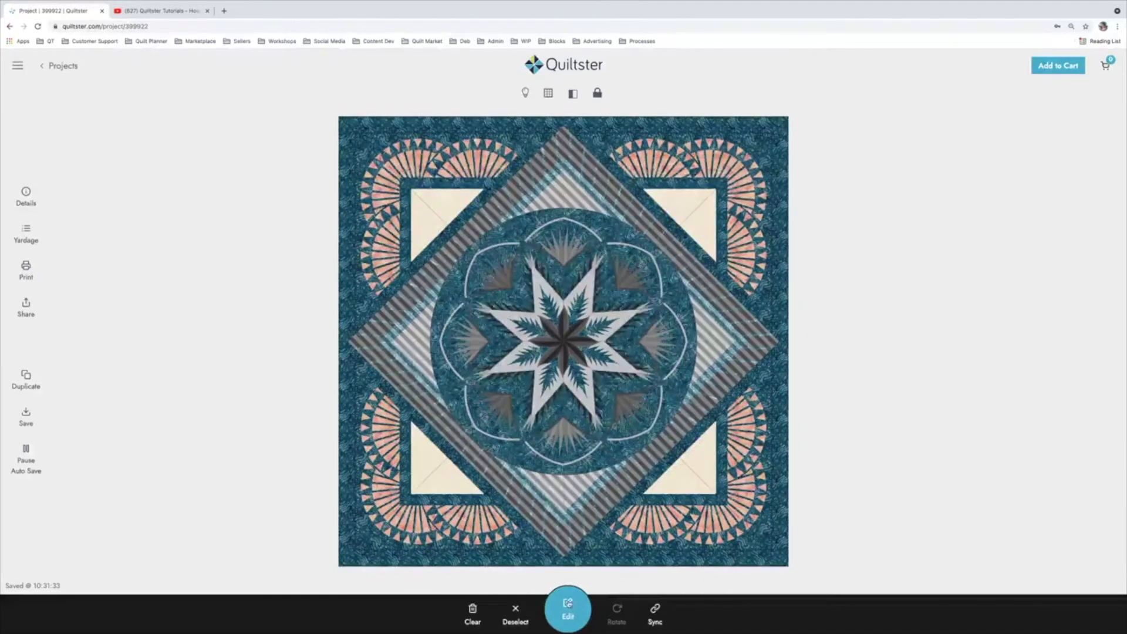
click(568, 611)
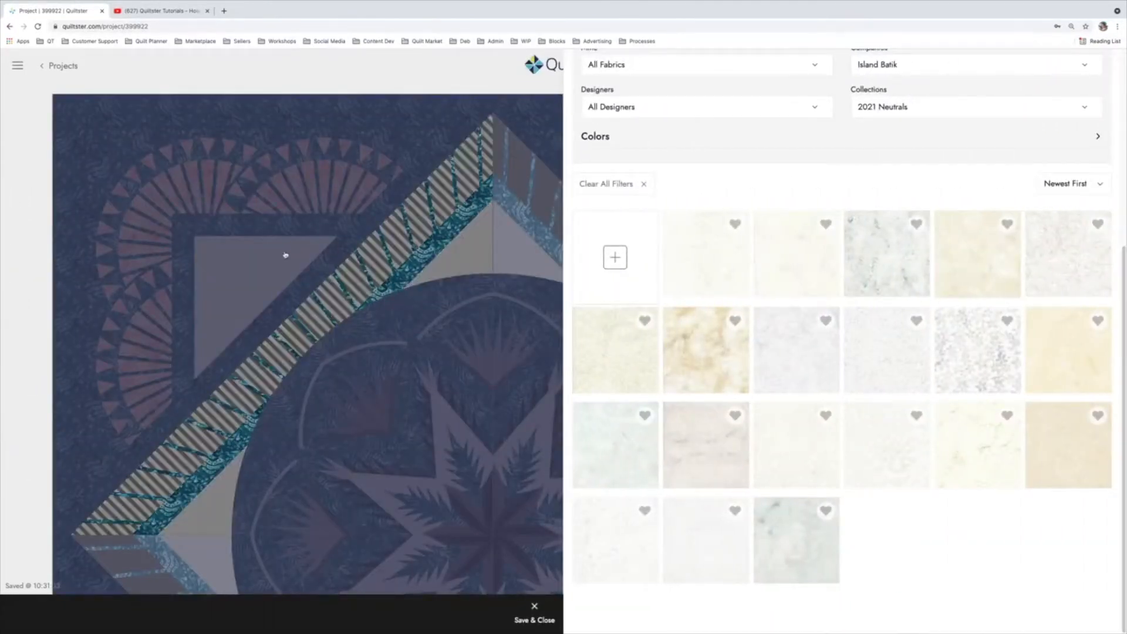
scroll(841, 190, up, 5)
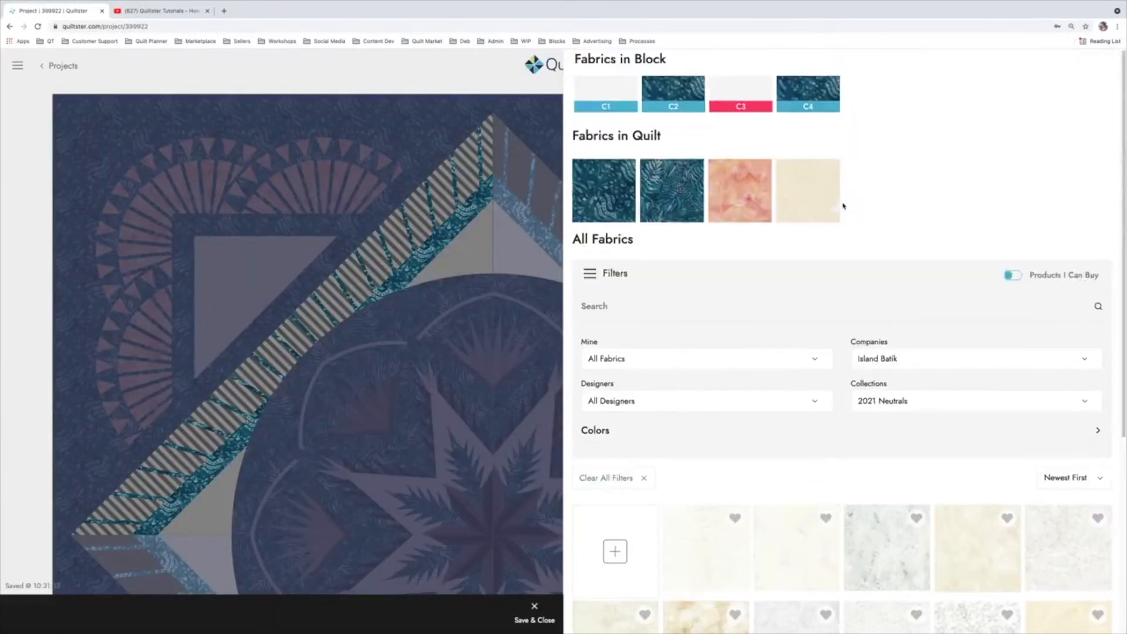
click(819, 202)
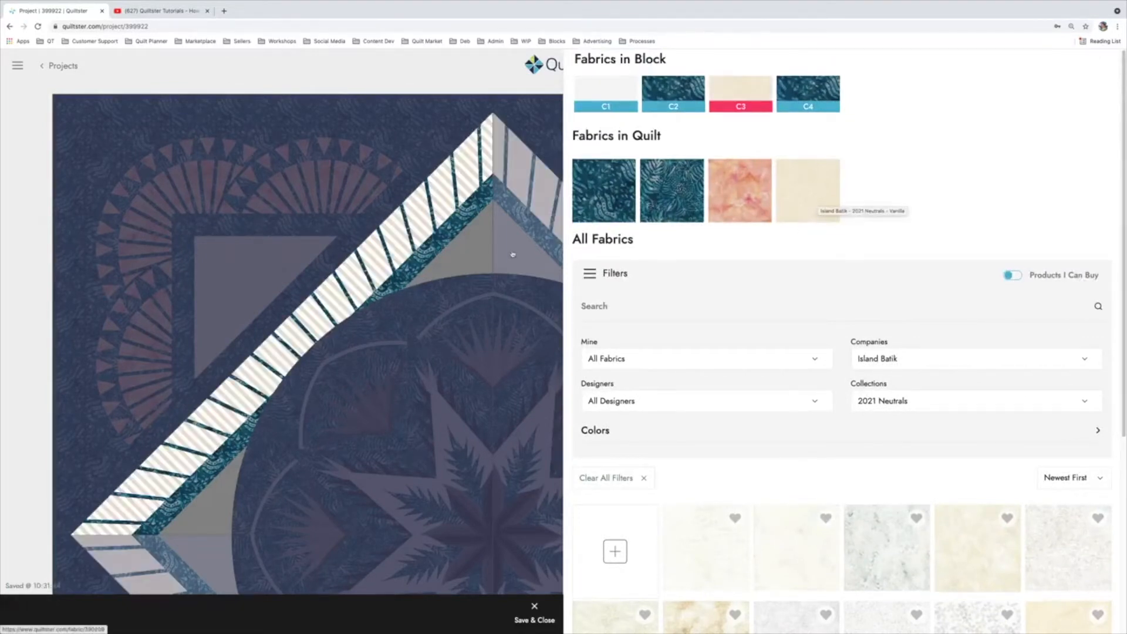
Select the C1 corner pieces of the diamond border block and filter the fabrics to 2021 Basics Opulent Oranges.
click(471, 256)
click(470, 256)
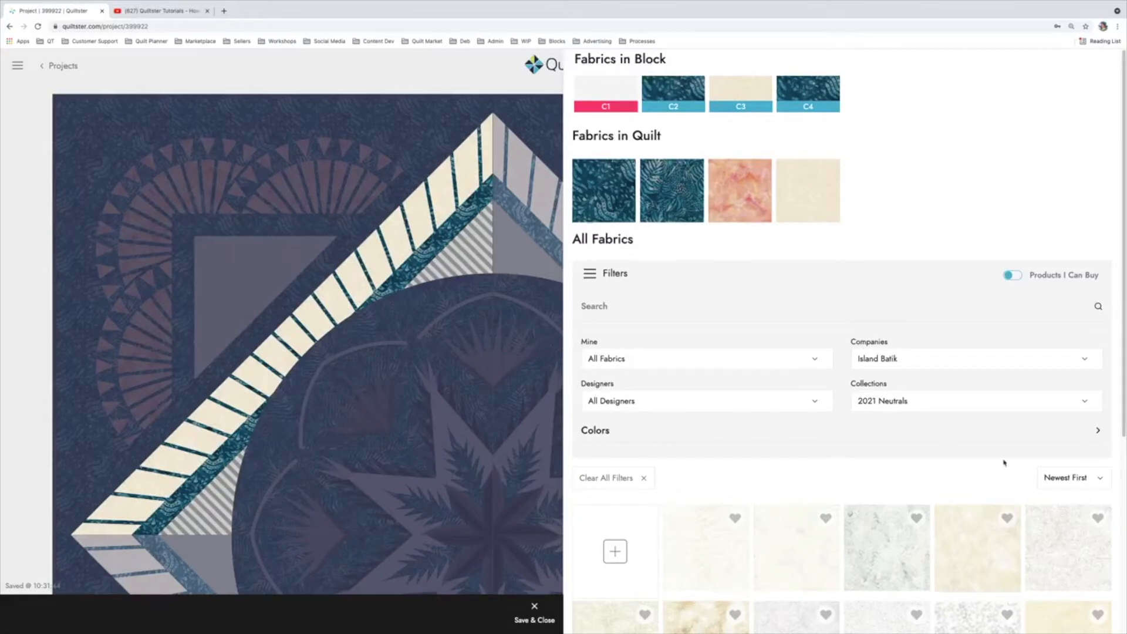
scroll(1003, 462, down, 5)
scroll(1004, 461, up, 4)
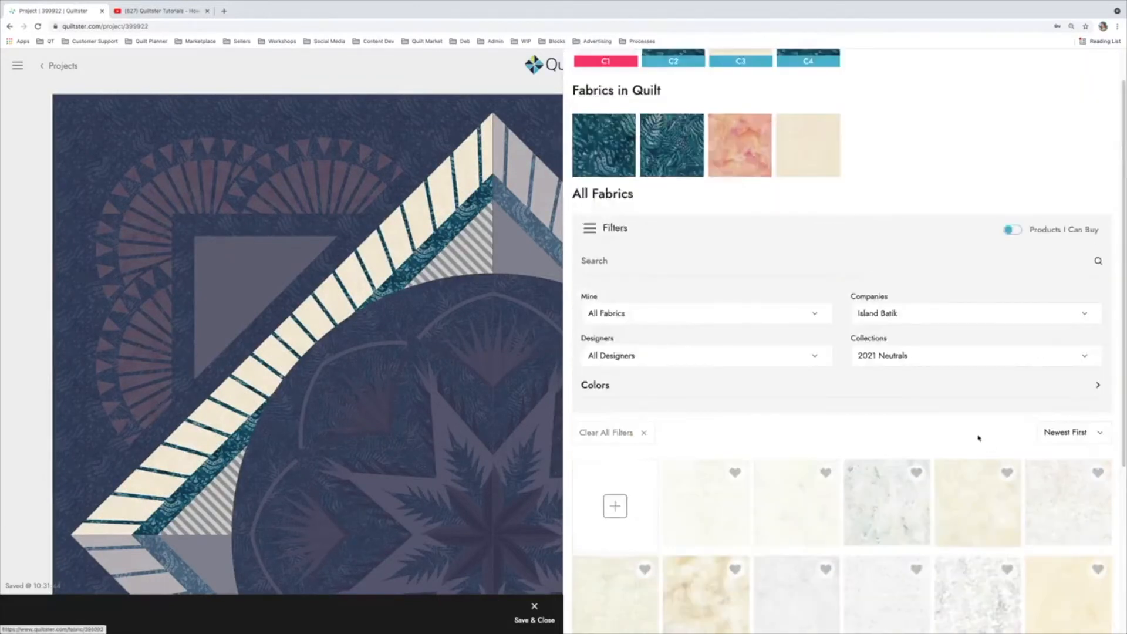
click(903, 357)
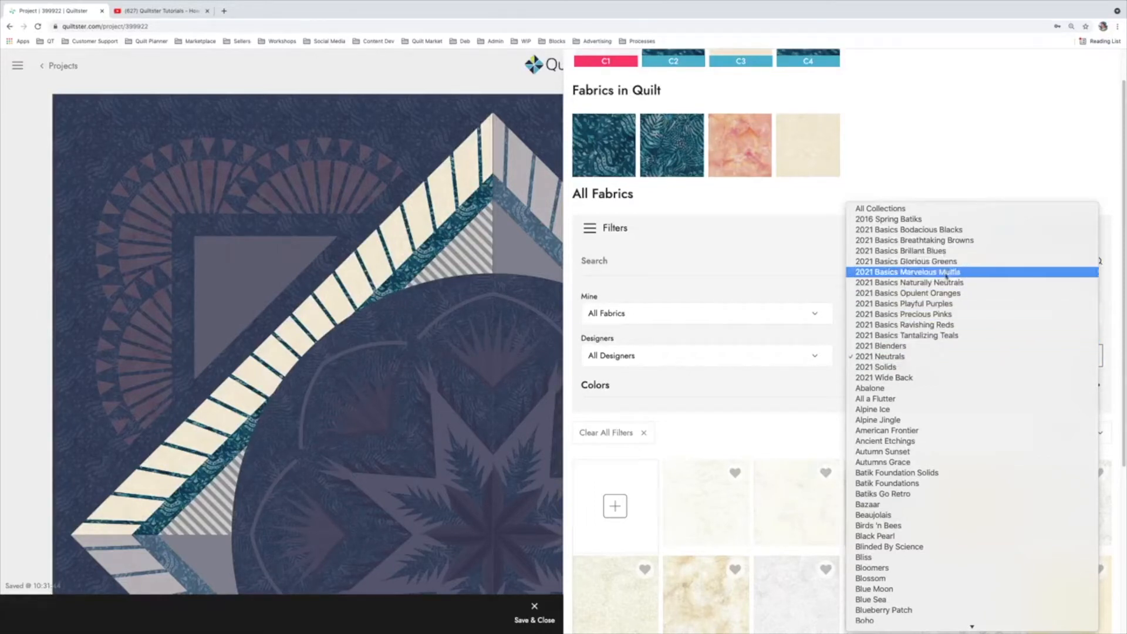
click(943, 293)
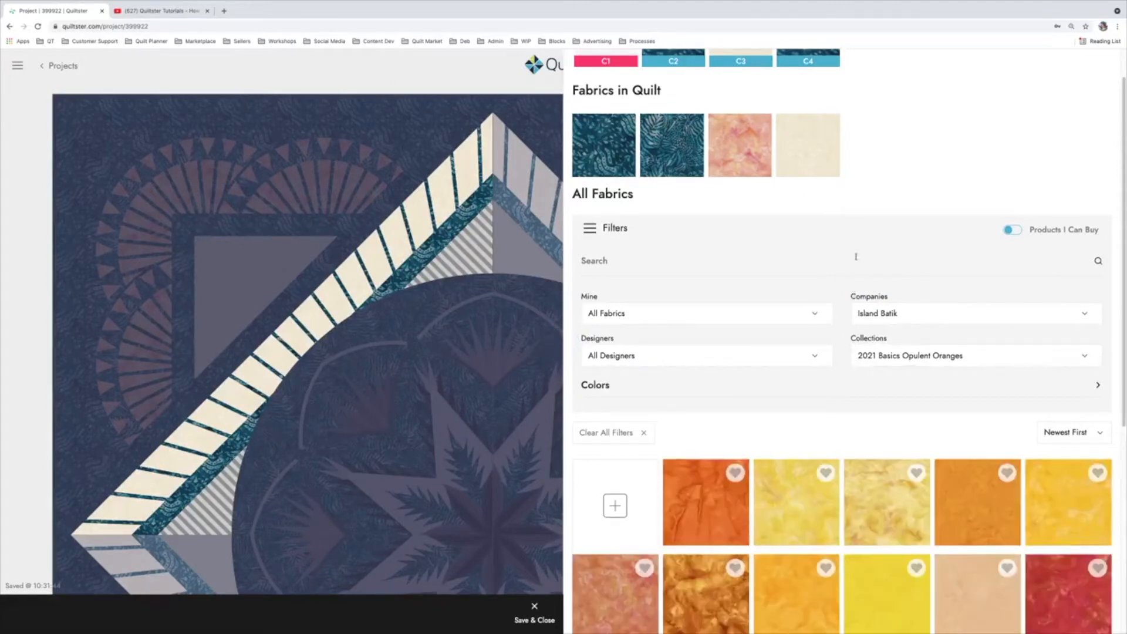
scroll(781, 415, down, 3)
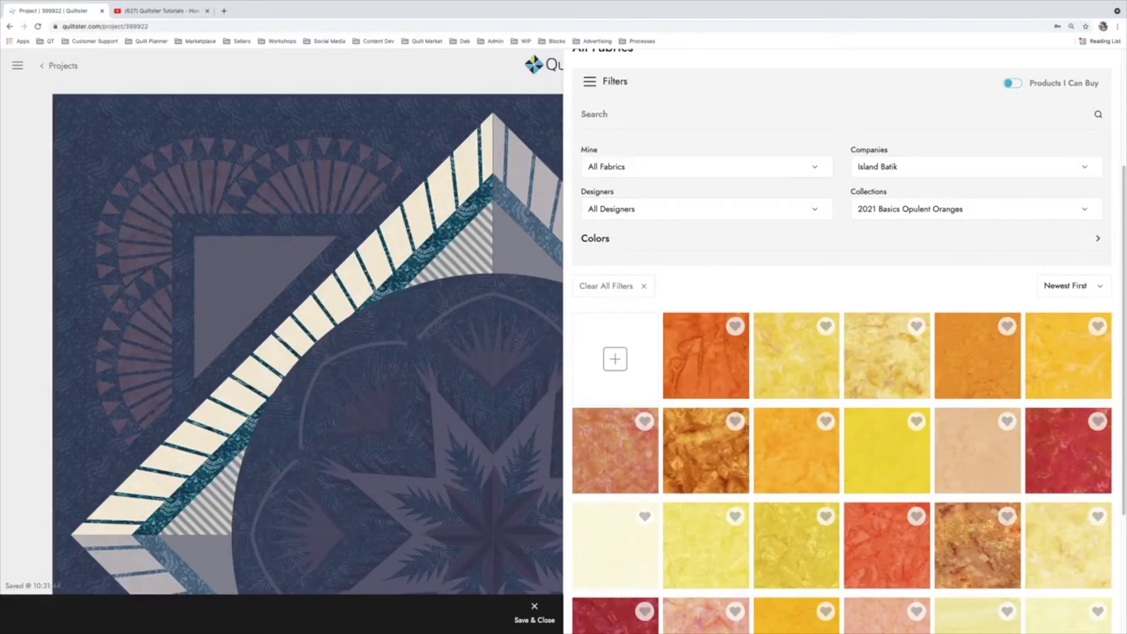
Clear all fabric filters and restrict the fabric list to products that can be bought.
click(813, 168)
click(813, 168)
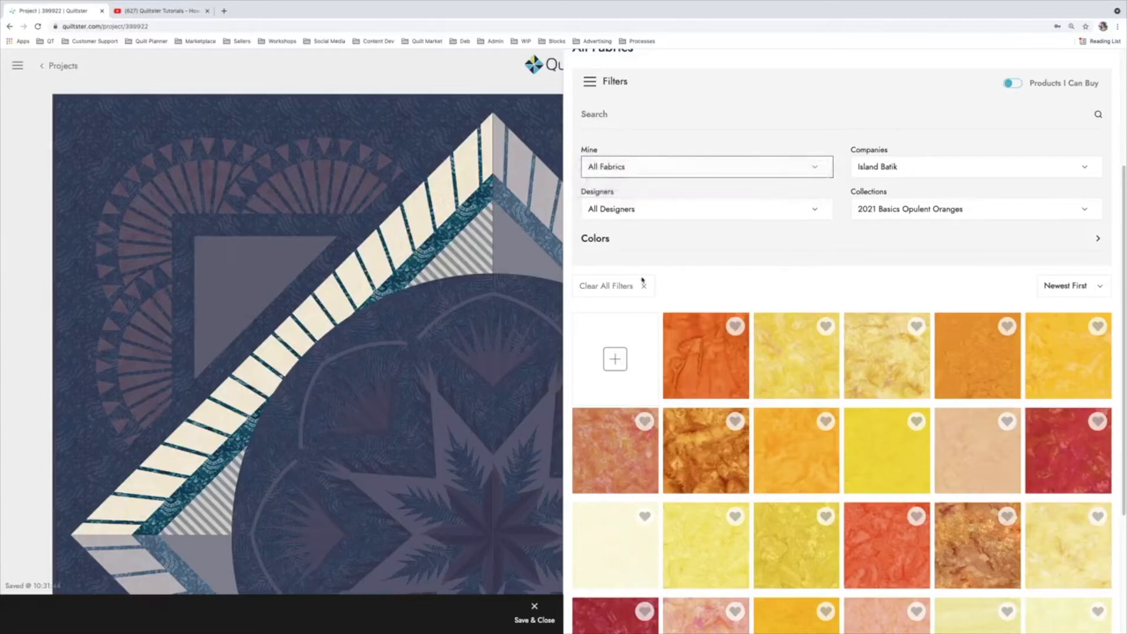
click(644, 288)
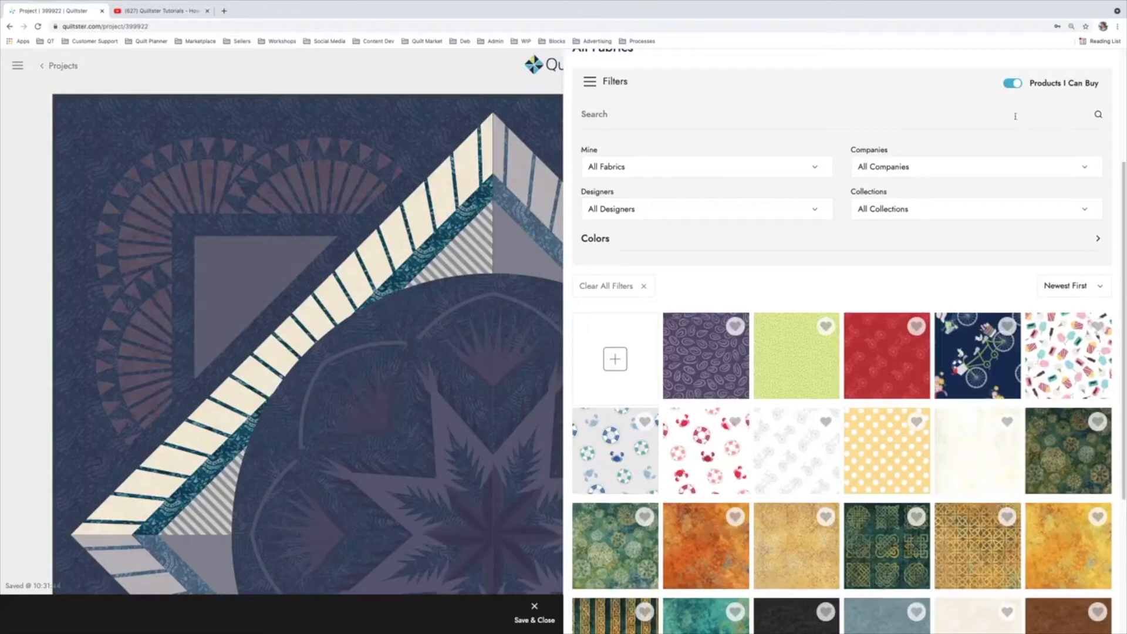
Filter the purchasable fabrics to the company Island Batik and its Olivera collection.
click(876, 168)
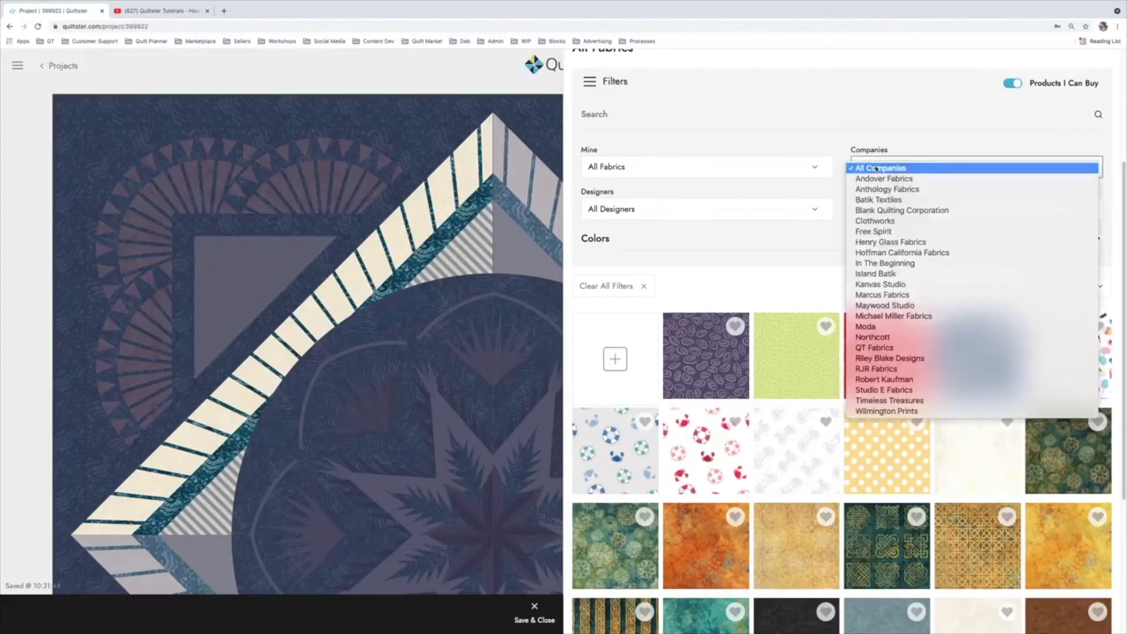
click(897, 168)
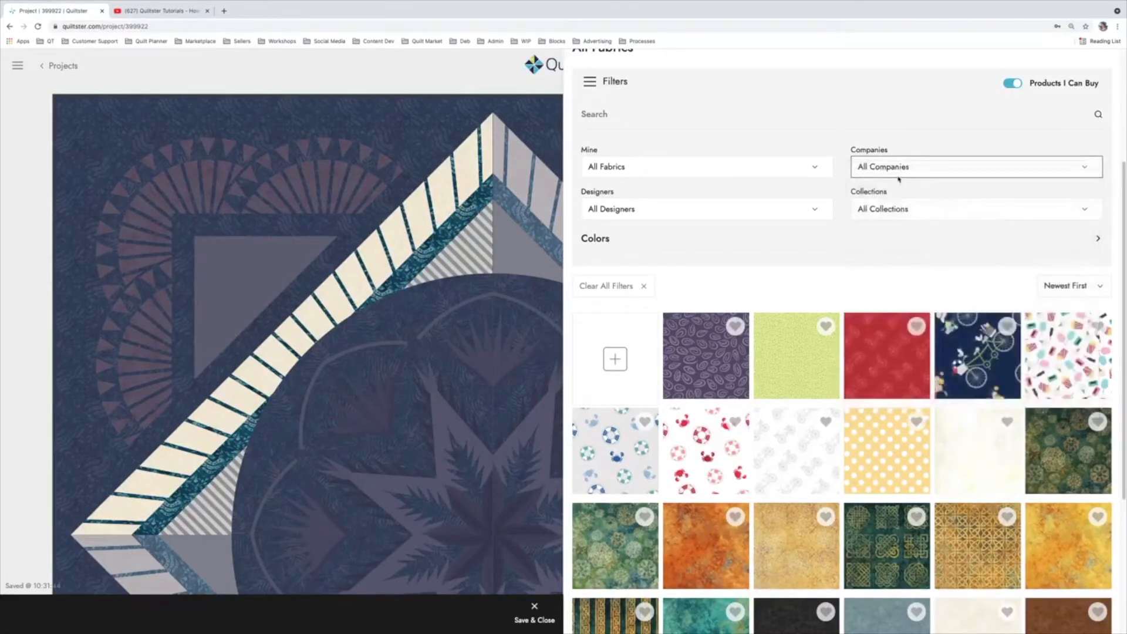
click(898, 170)
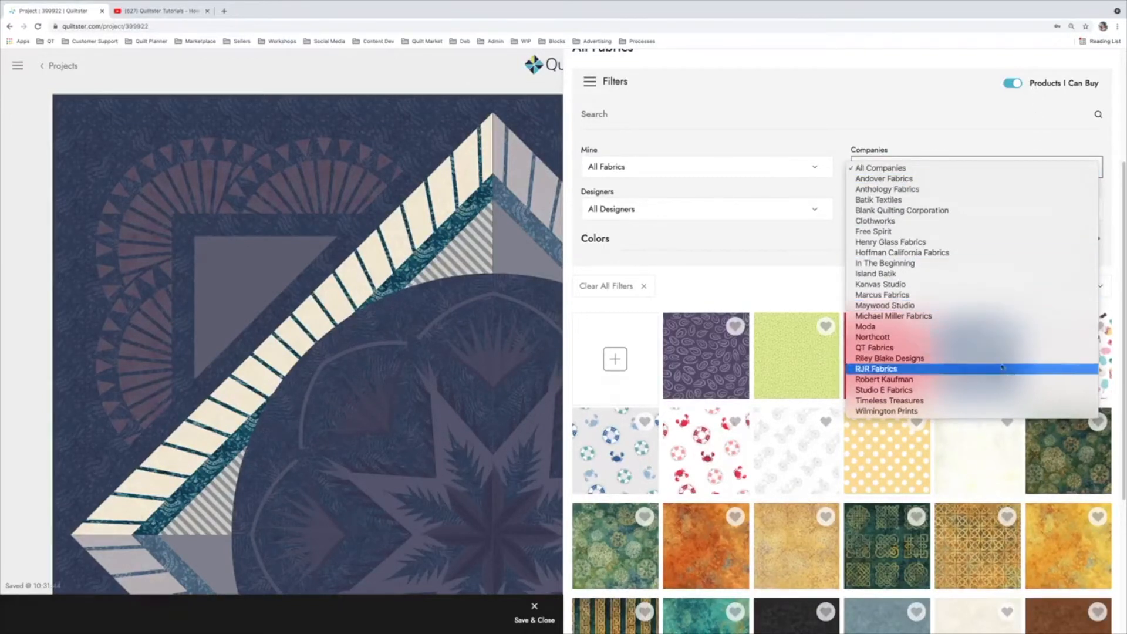
click(993, 276)
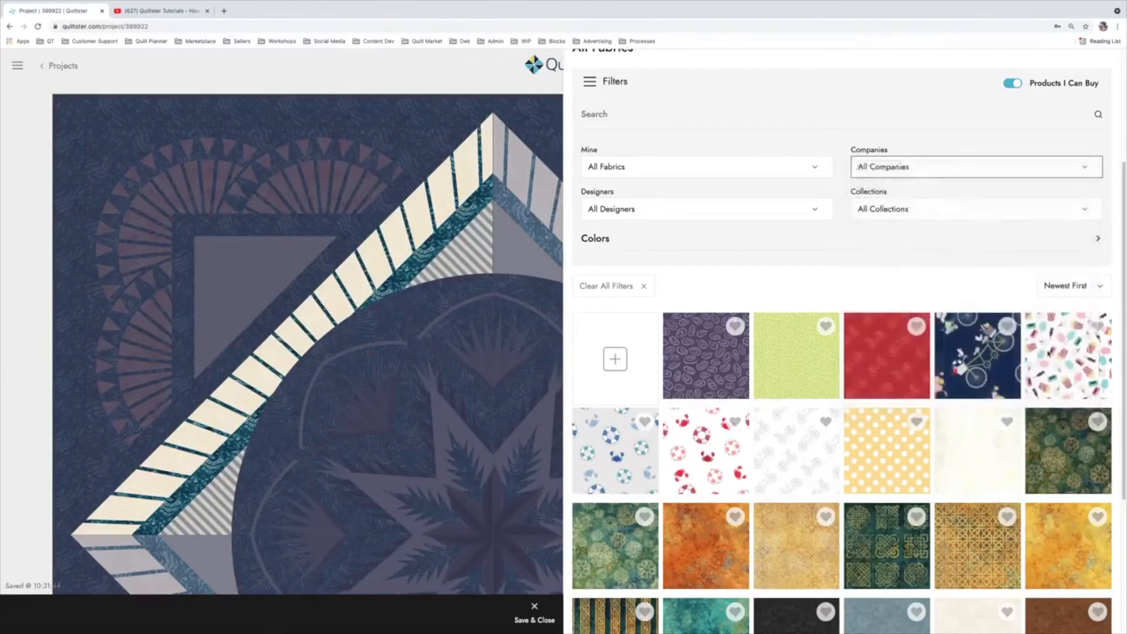
scroll(1050, 328, down, 1)
click(946, 212)
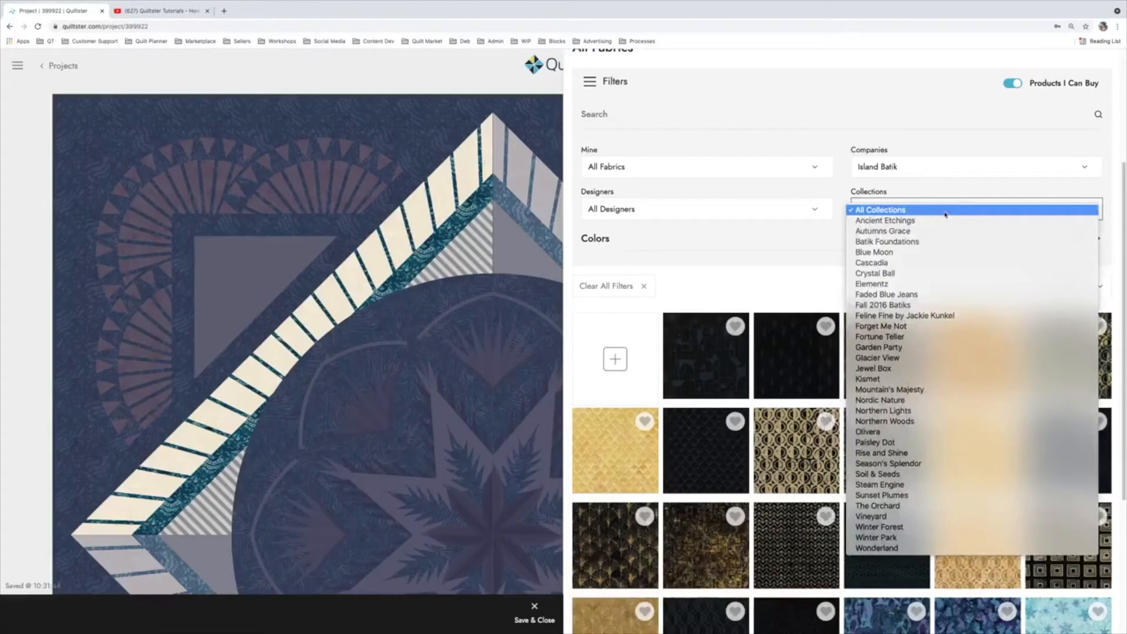
click(938, 435)
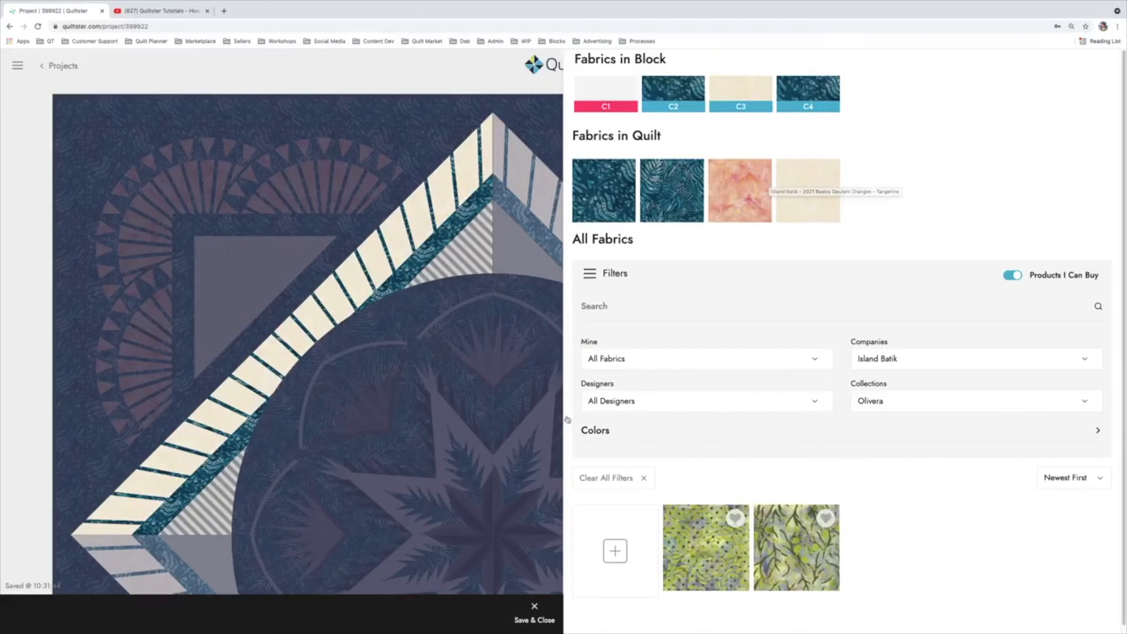
Switch the collection filter to Rise and Shine and look through its fabrics.
click(910, 402)
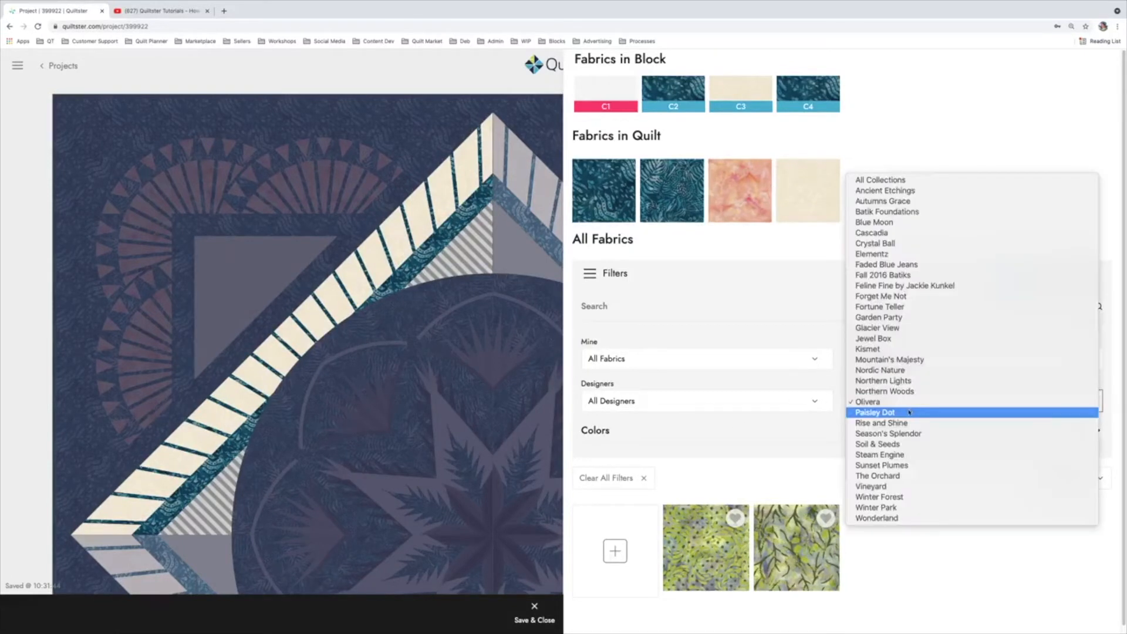
click(910, 423)
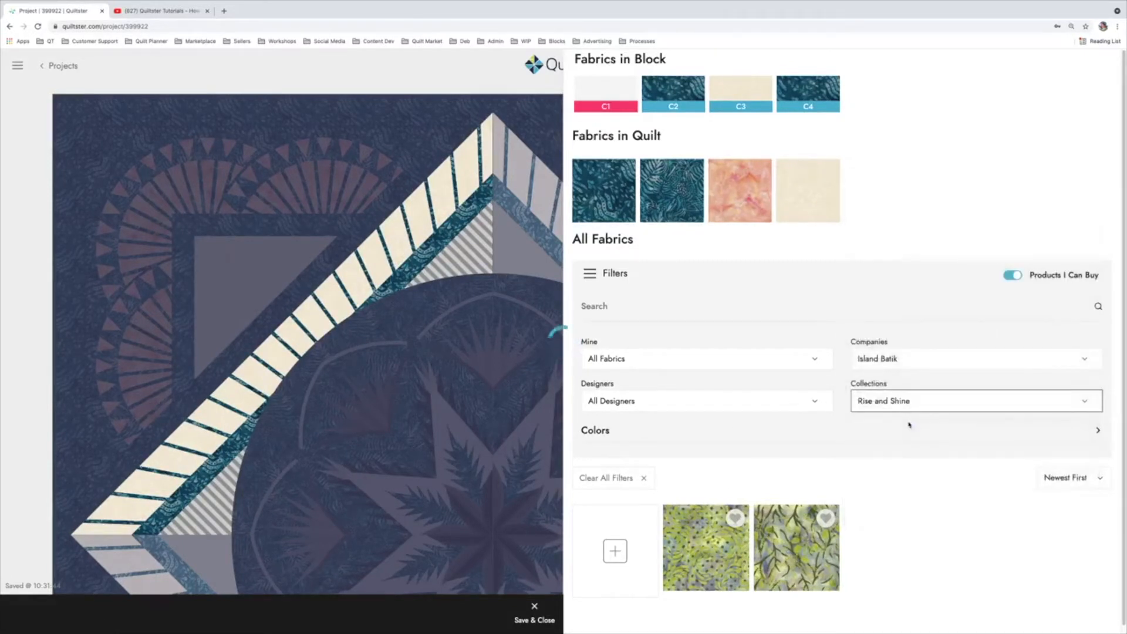
scroll(944, 435, down, 2)
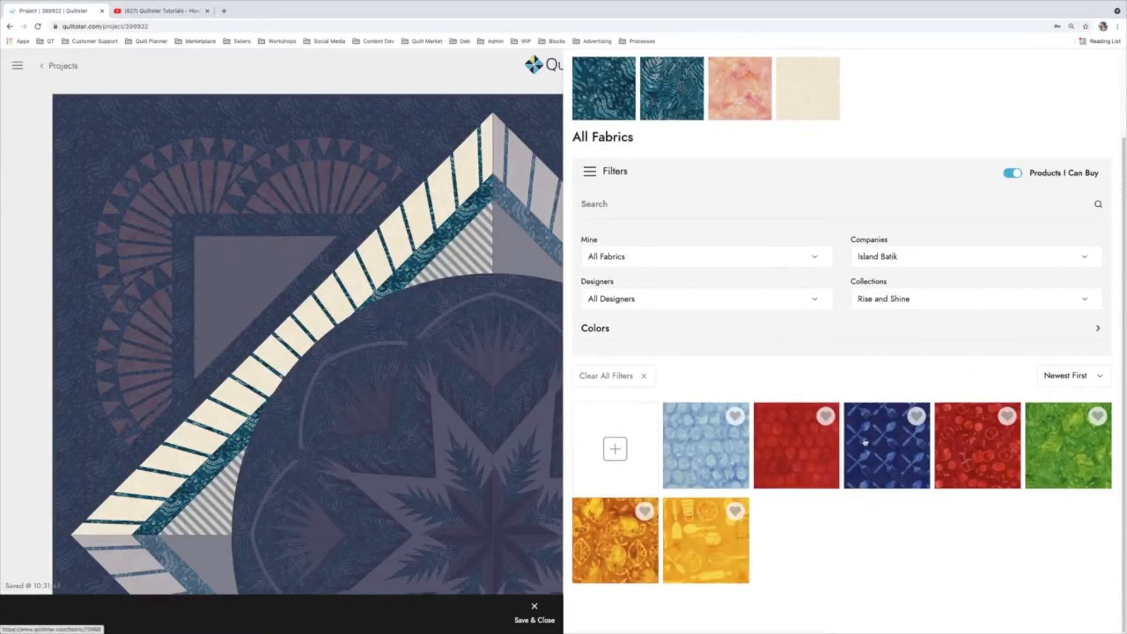
Mark the dark orange Rise and Shine fabric as a favorite, clear all filters, and restrict the fabric list to My Favorites.
click(645, 510)
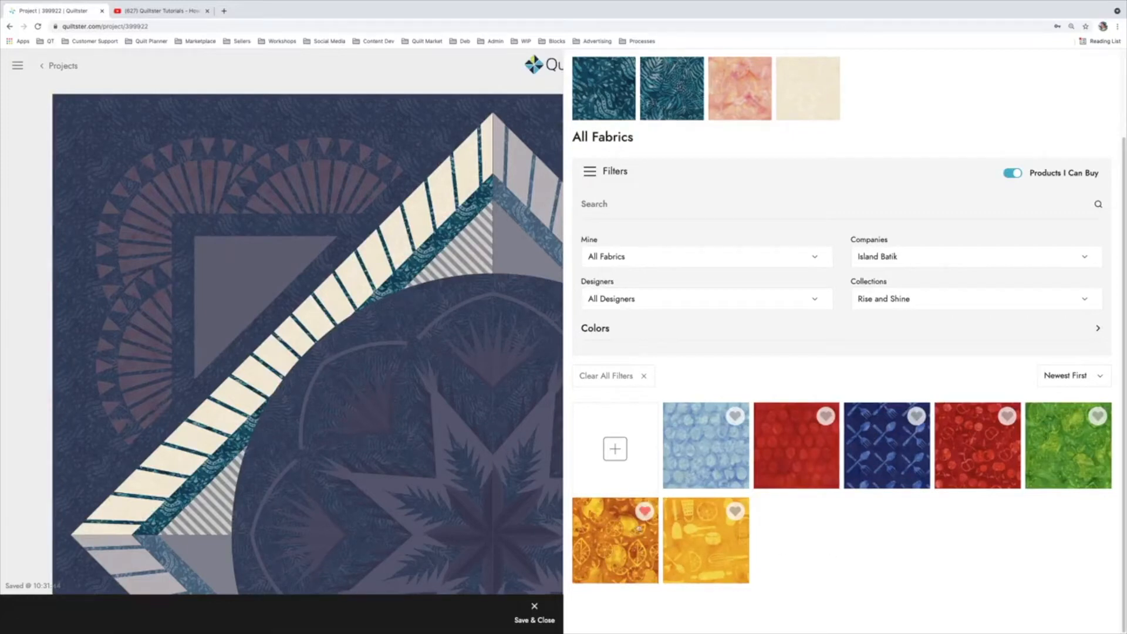
click(644, 377)
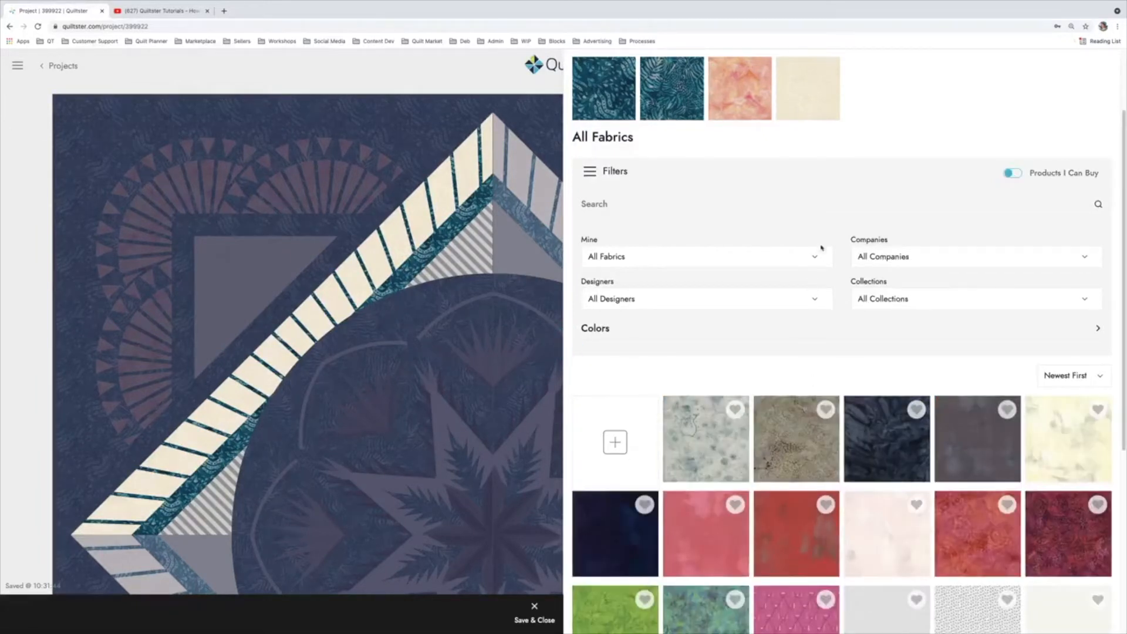
click(815, 259)
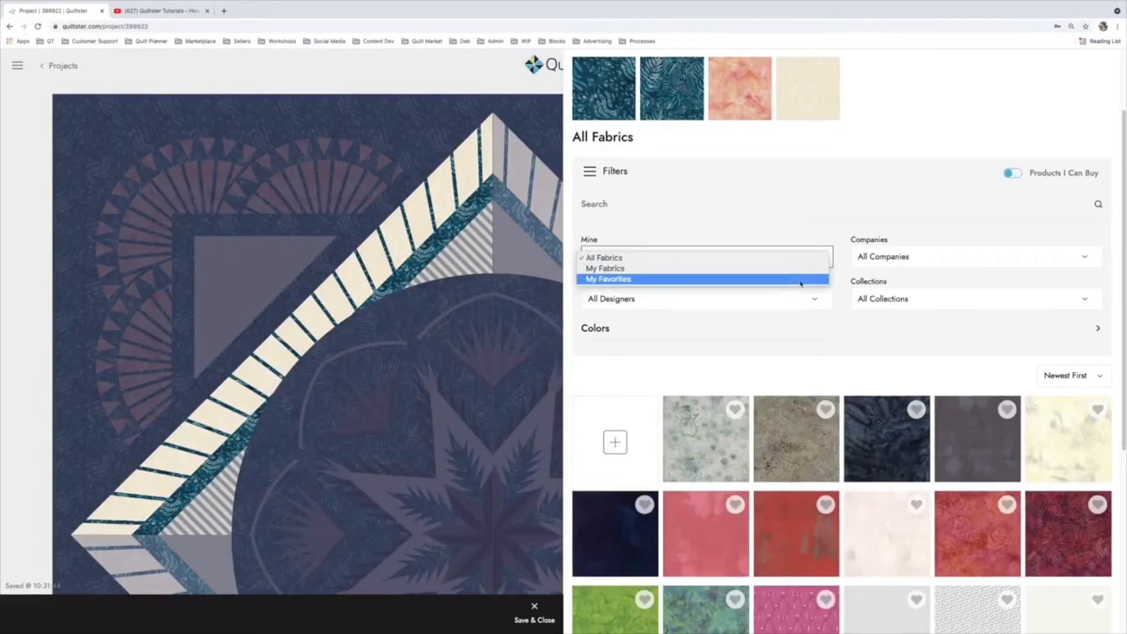
click(805, 281)
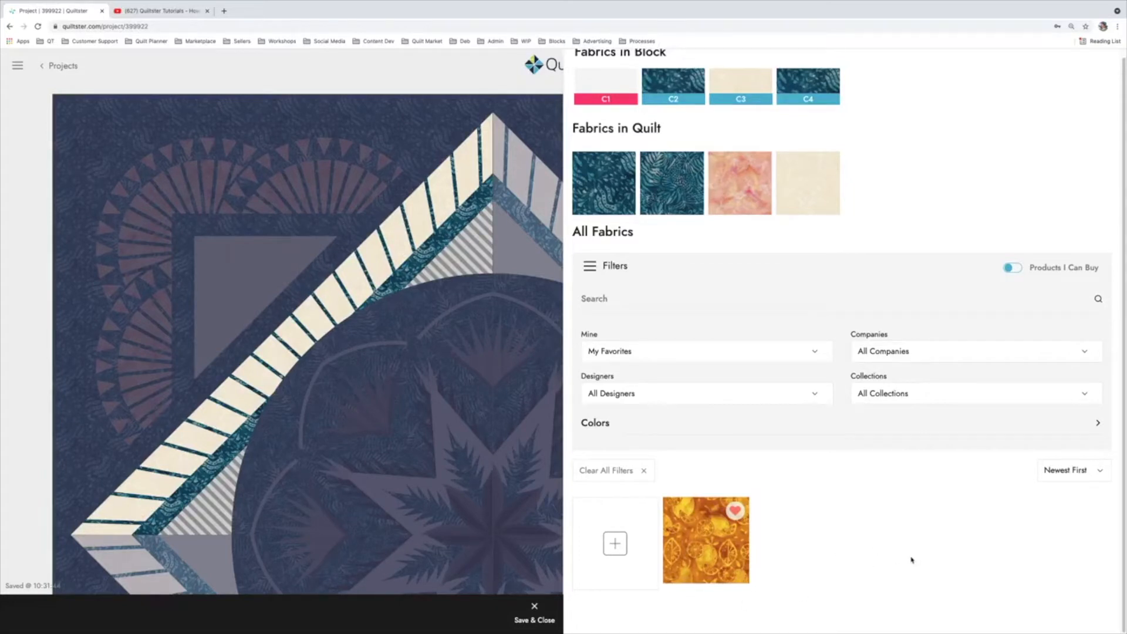
Clear the favorites filter and filter the fabrics to the company Island Batik and its 2021 Blenders collection.
click(644, 470)
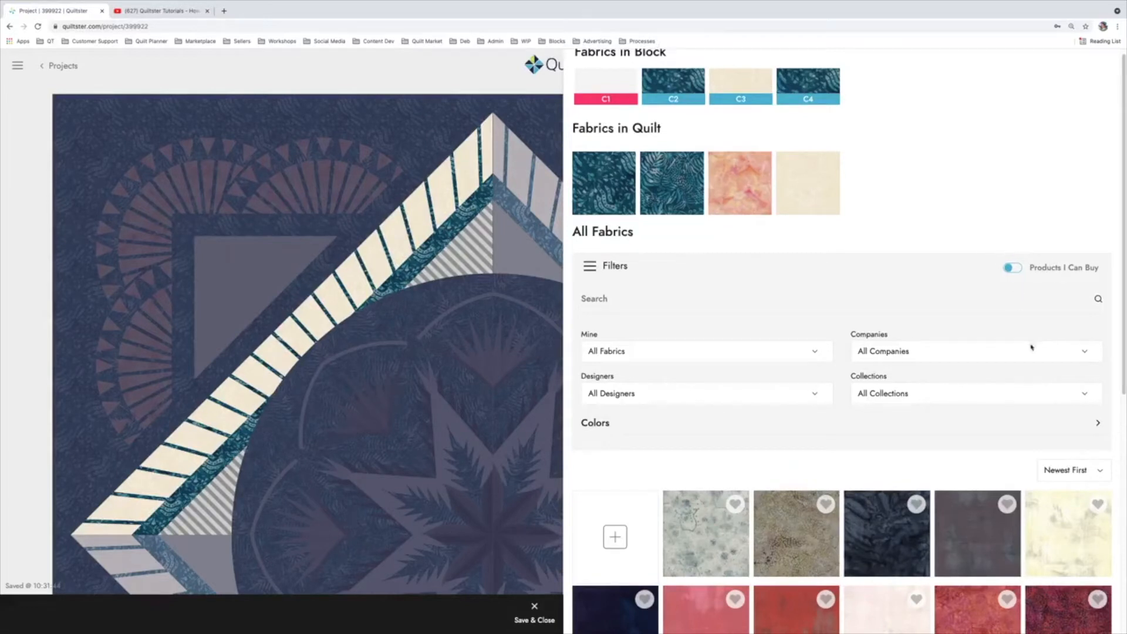
click(926, 359)
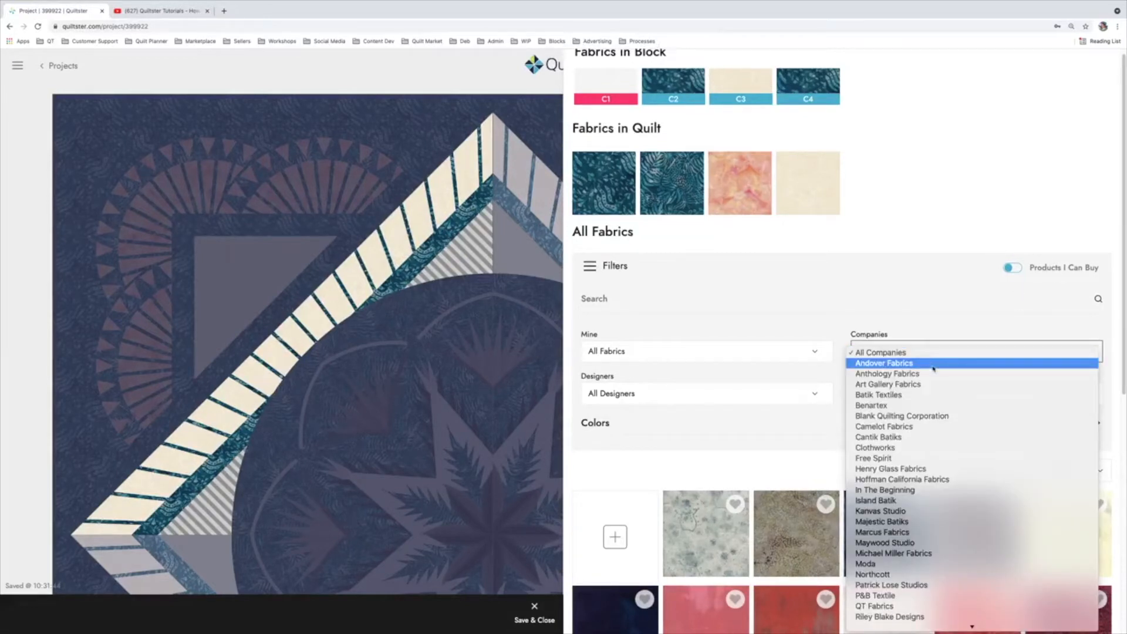
click(924, 500)
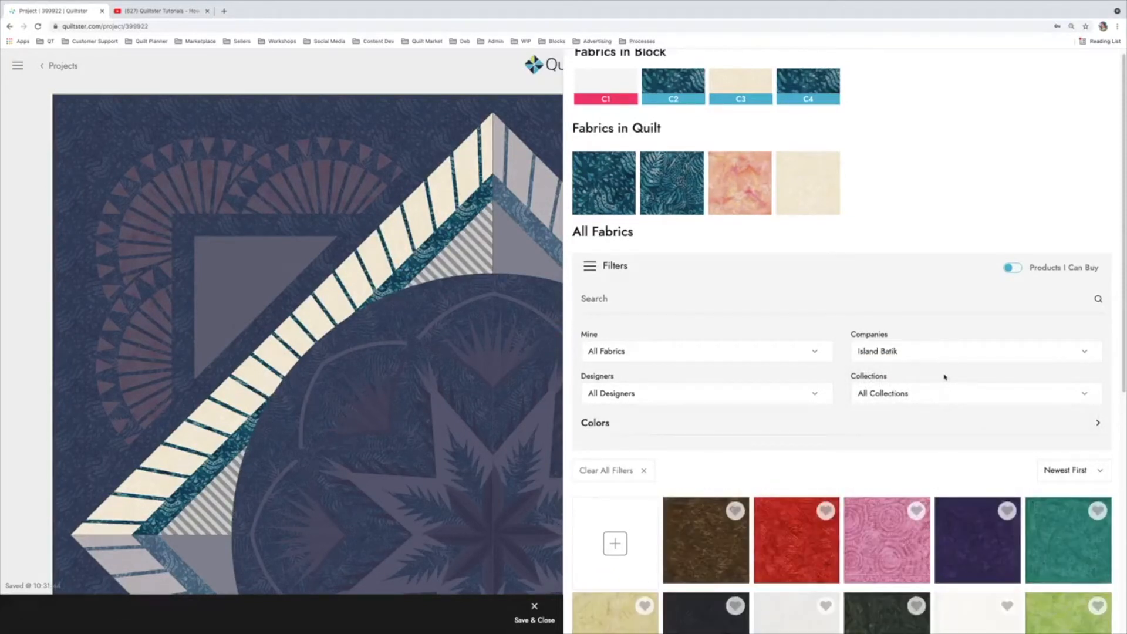
click(932, 392)
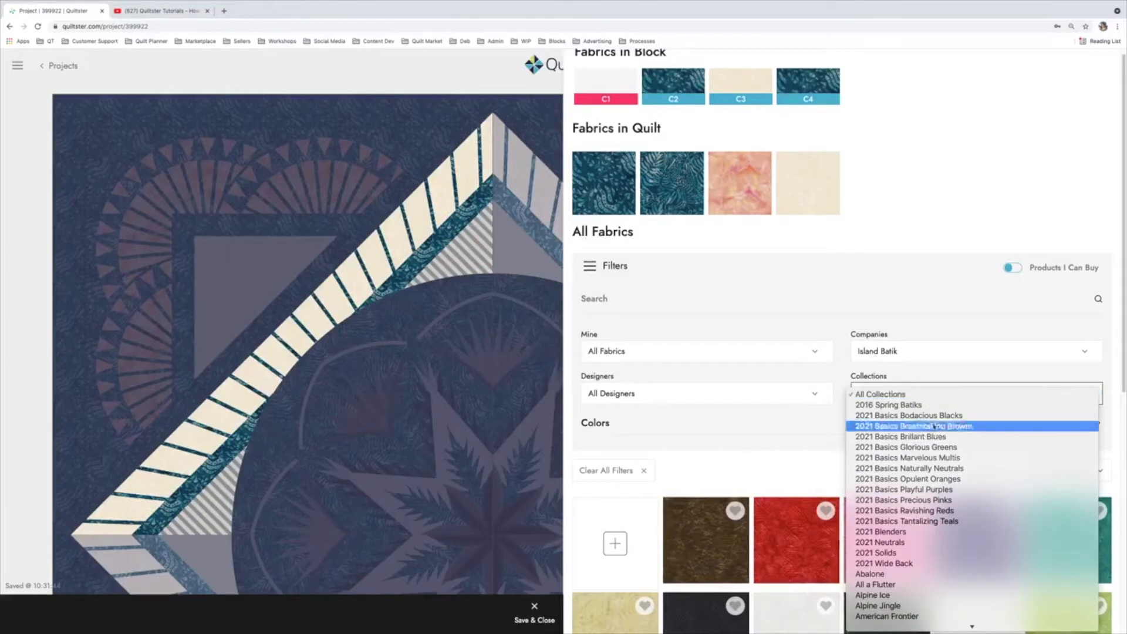
click(924, 532)
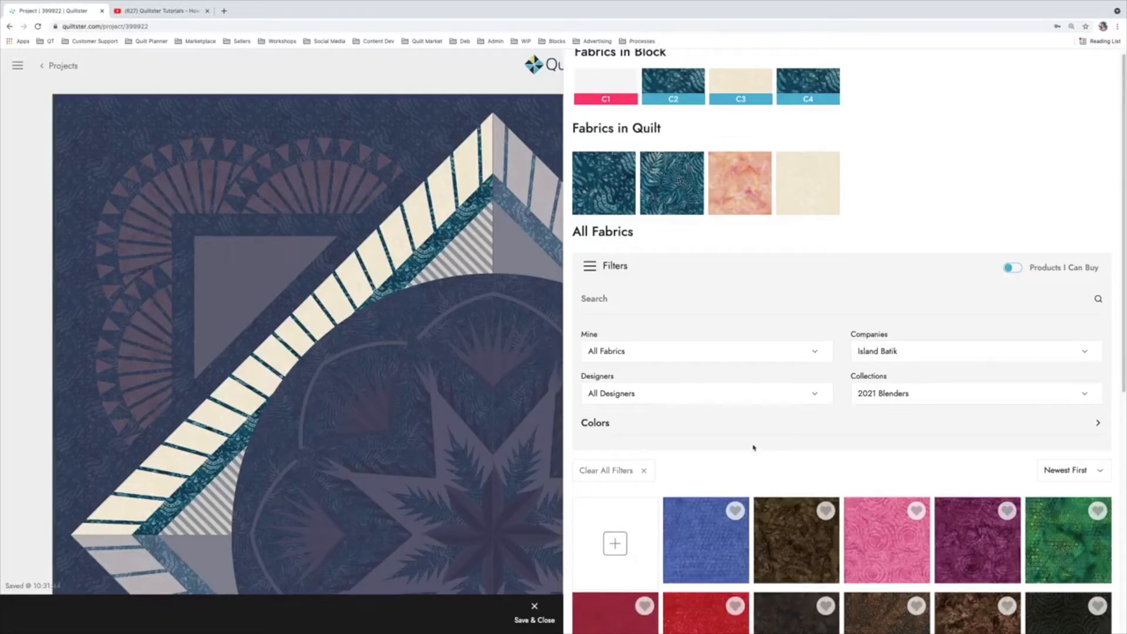
Load more 2021 Blenders fabrics and examine them alongside a close view of the diamond border block and the list of collections.
scroll(903, 395, down, 7)
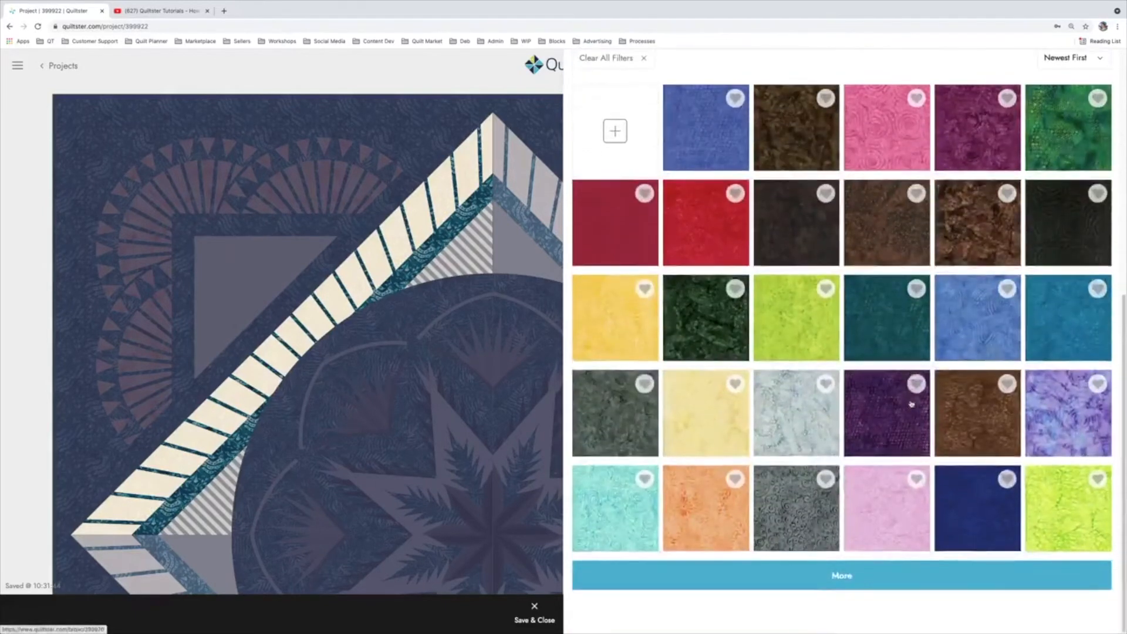
click(840, 581)
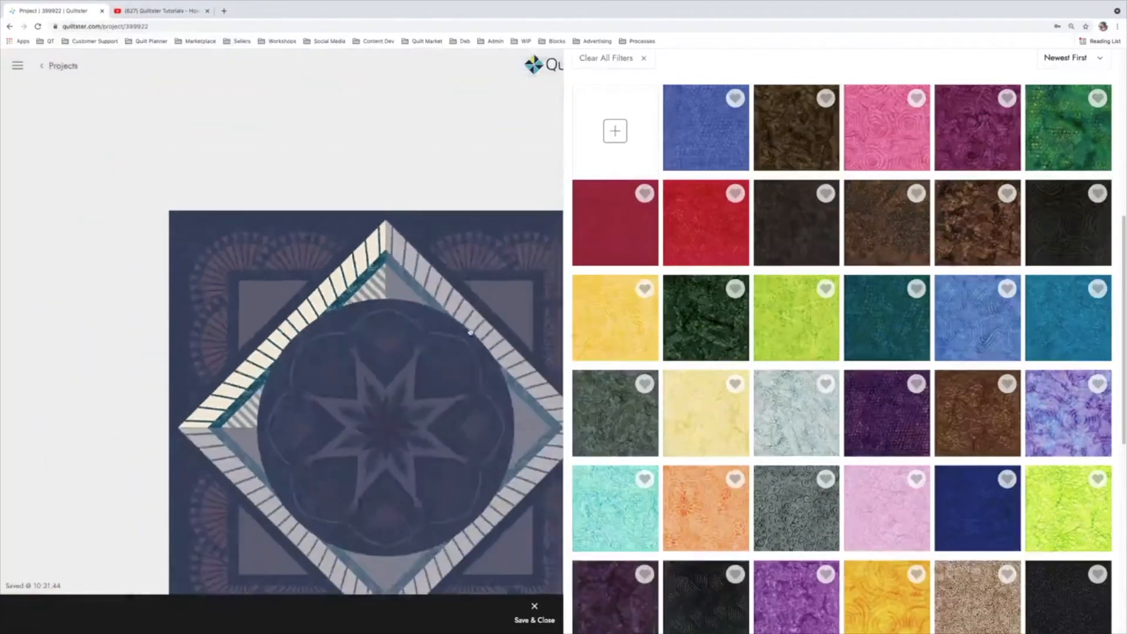
scroll(351, 313, up, 5)
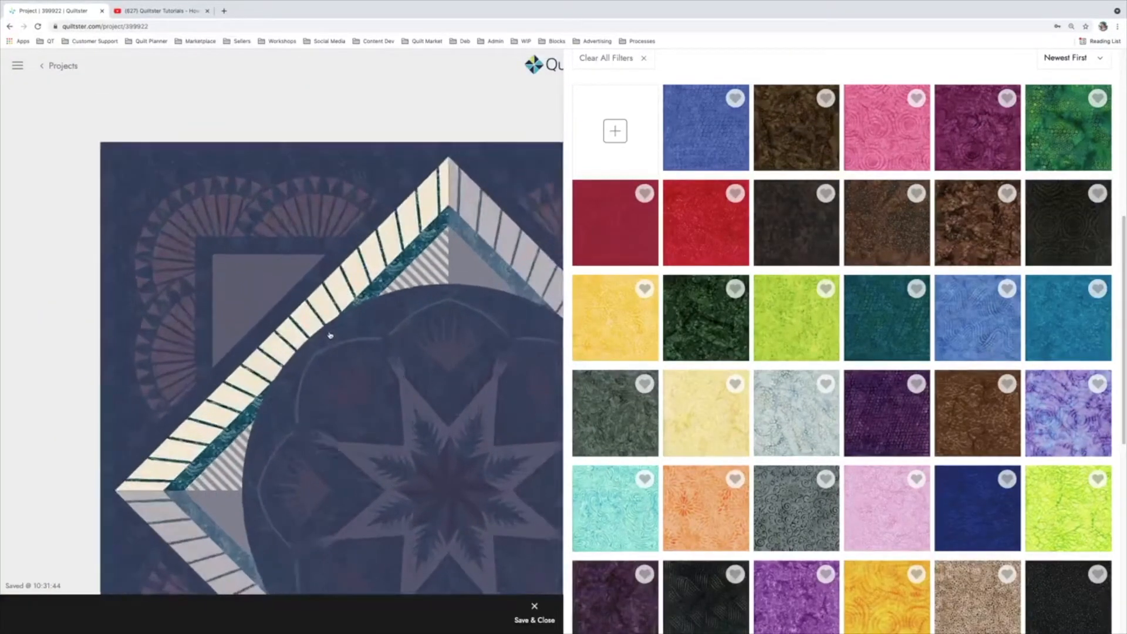
drag(451, 229, 426, 234)
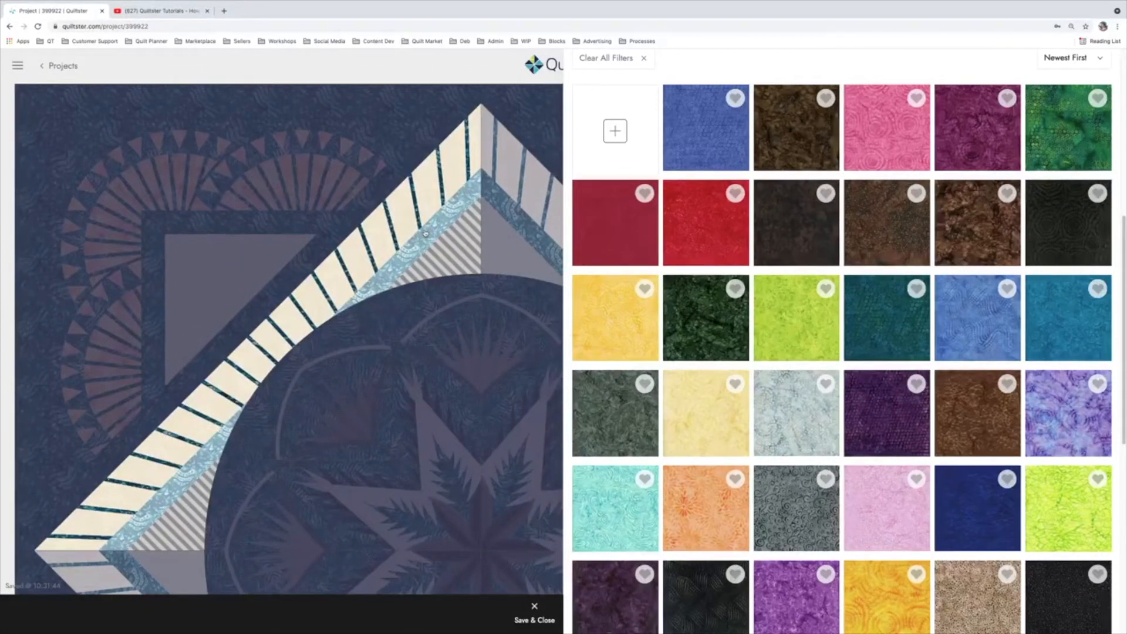
click(425, 235)
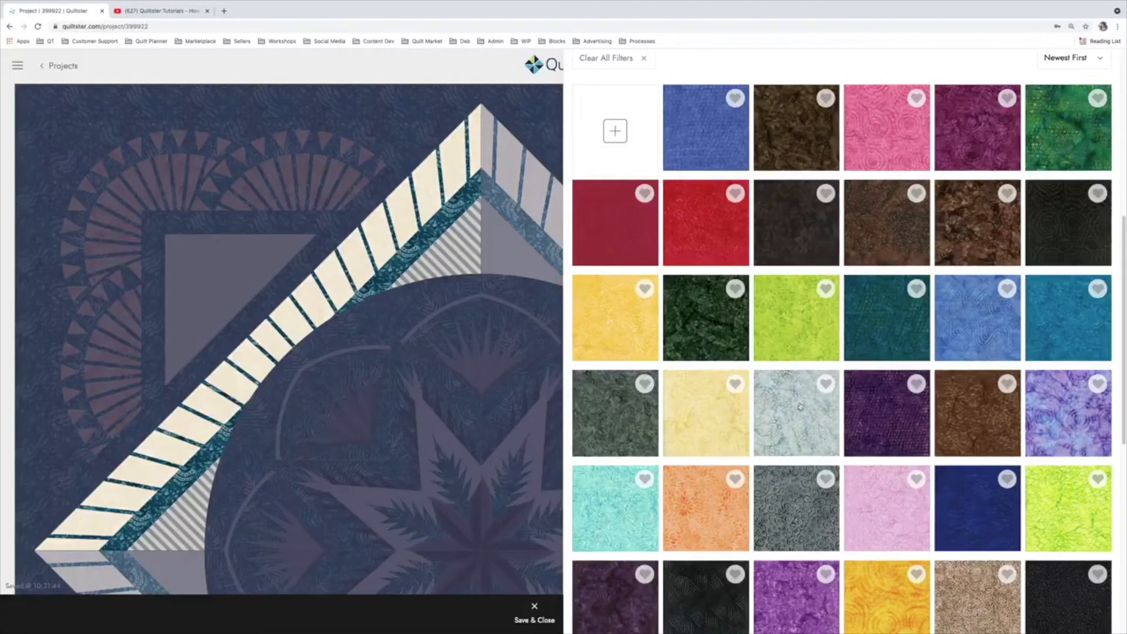
scroll(800, 406, up, 7)
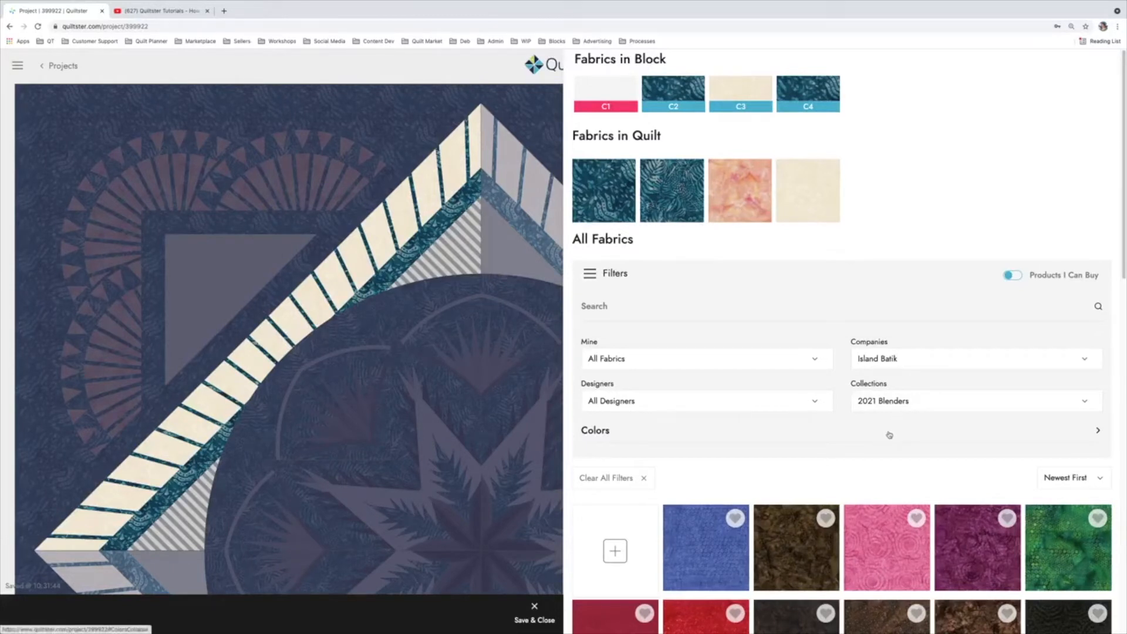
click(884, 404)
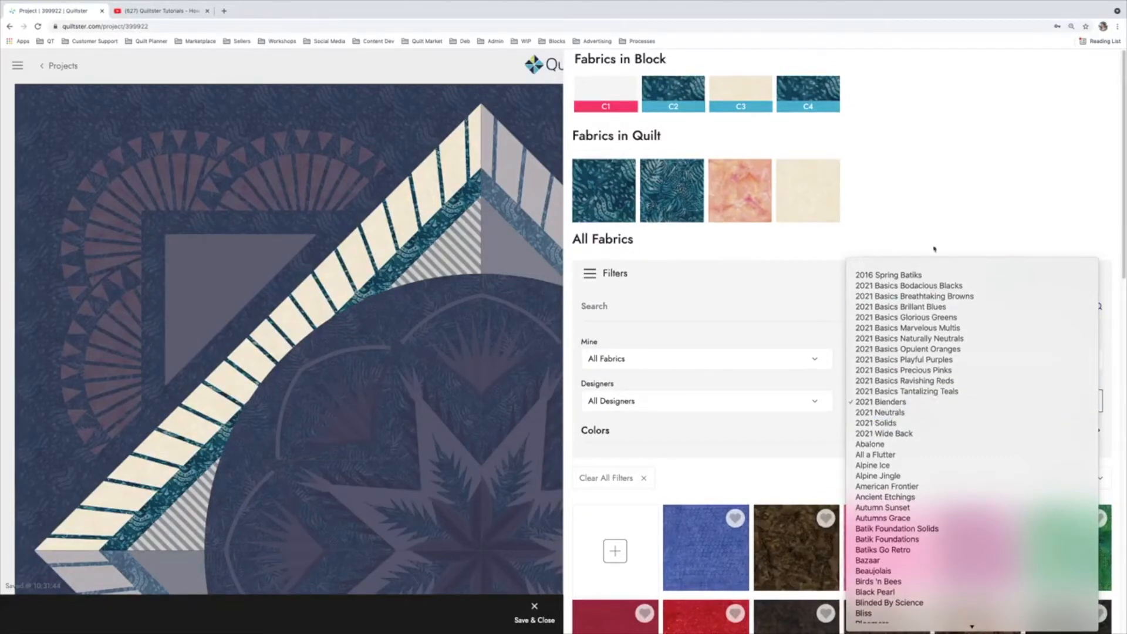
click(922, 198)
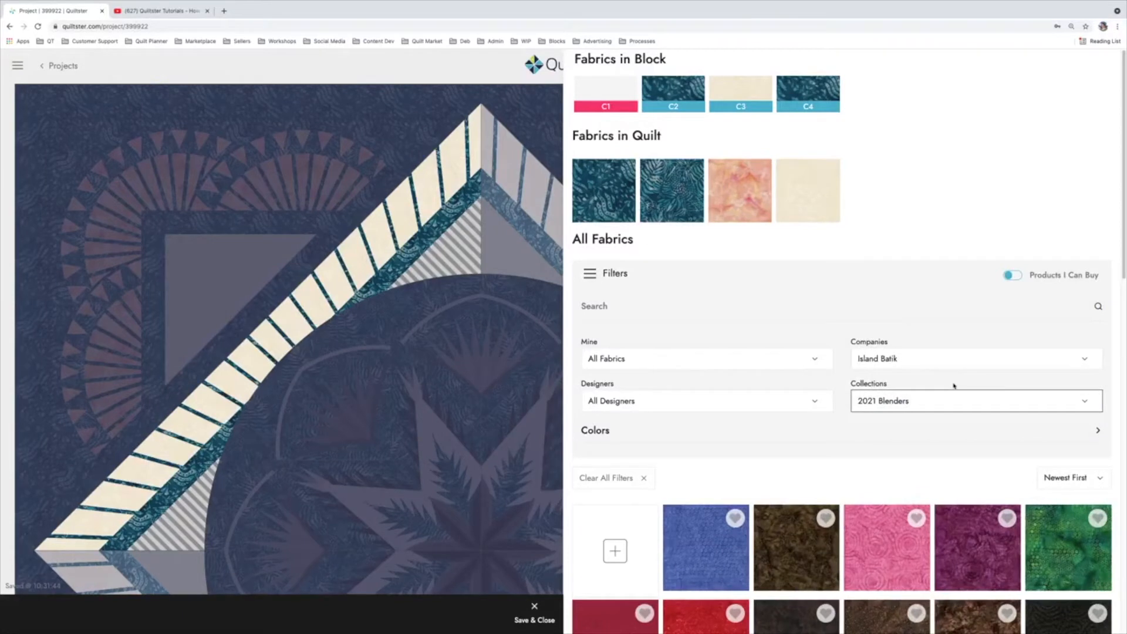
Try the quilt's peach fabric on the C1 corner pieces, replace it with the cream fabric, and save the diamond border block.
click(735, 192)
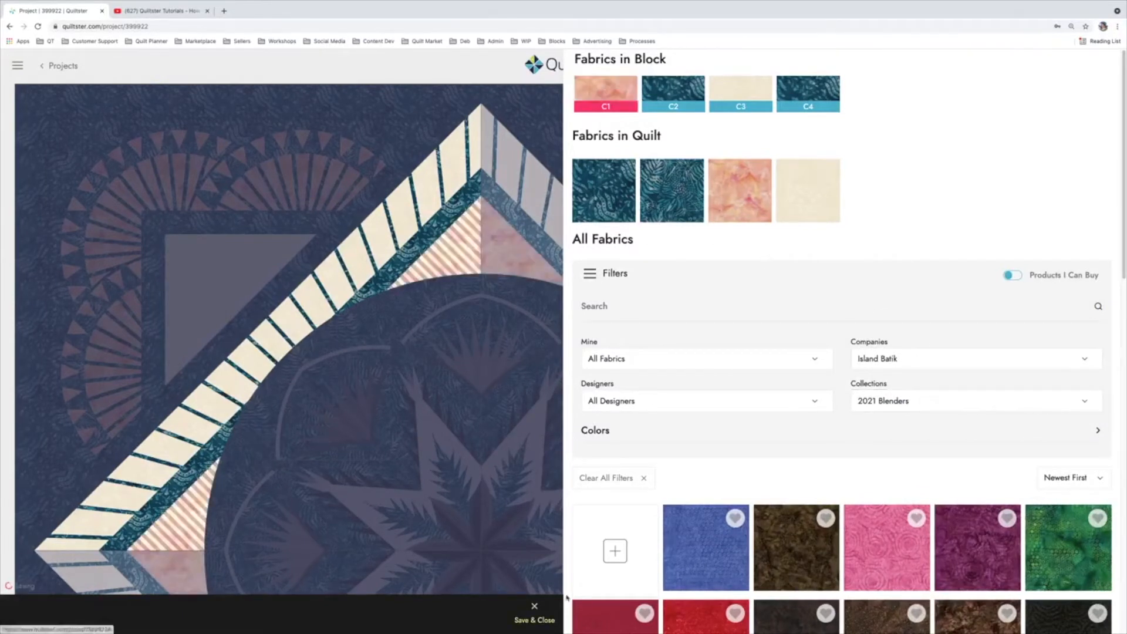
click(795, 192)
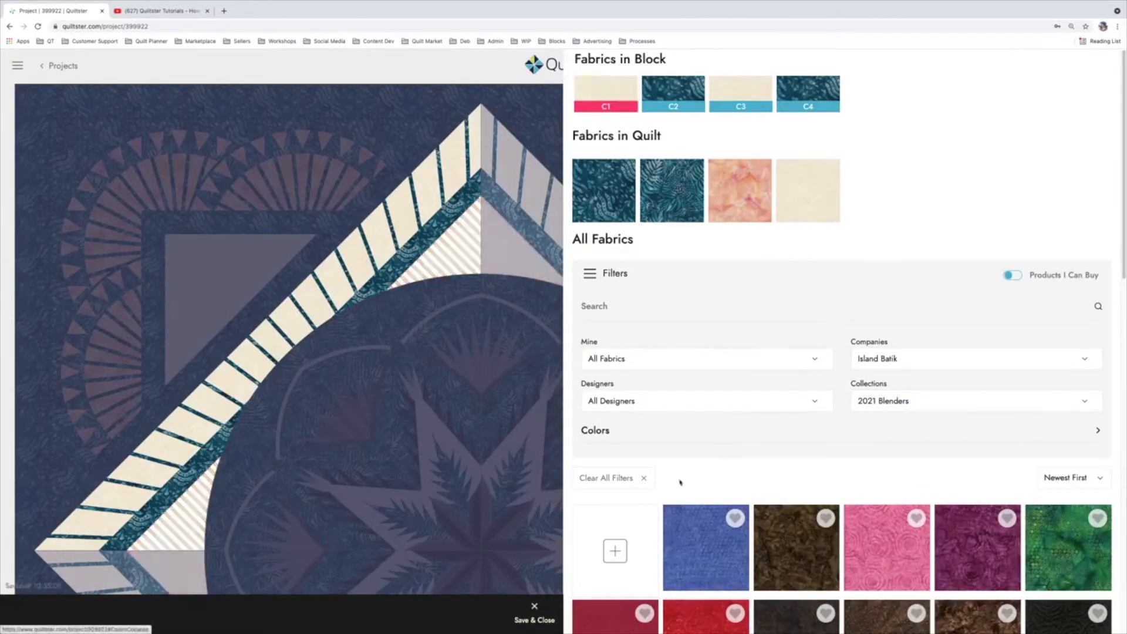
click(540, 617)
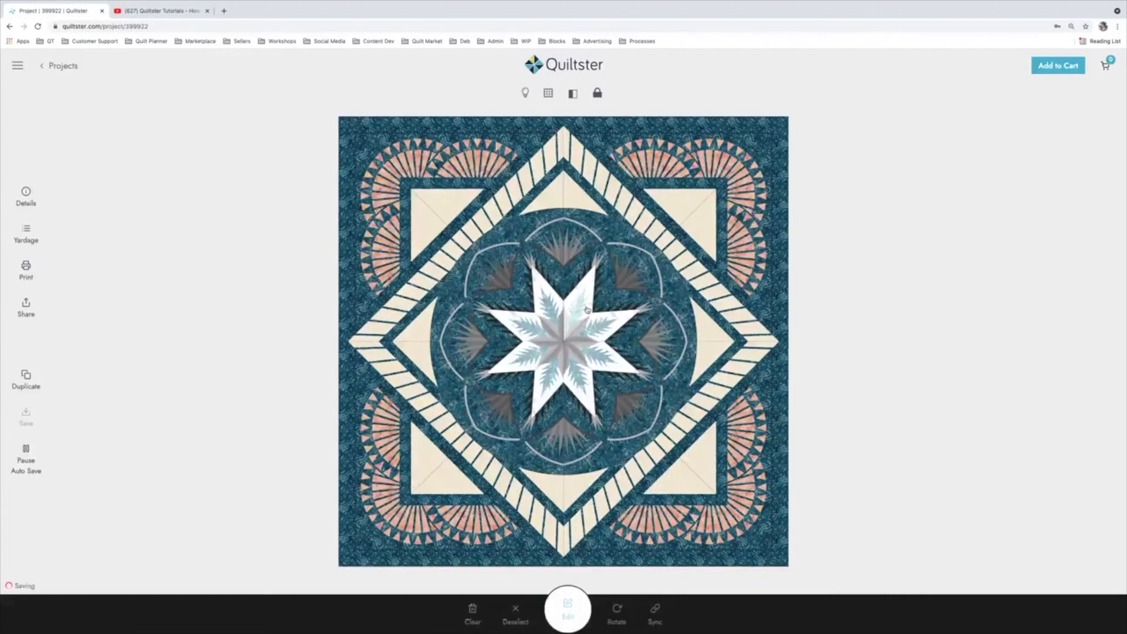
Open the central star block for editing and apply the quilt's cream fabric to petal pieces A1 and A2.
click(568, 616)
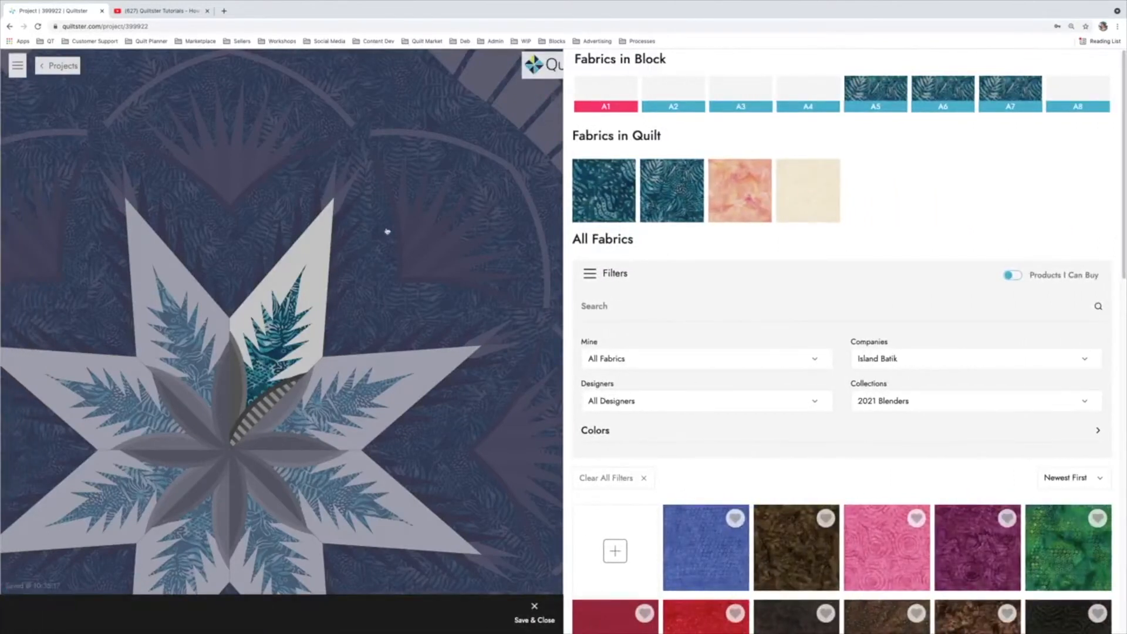
click(793, 203)
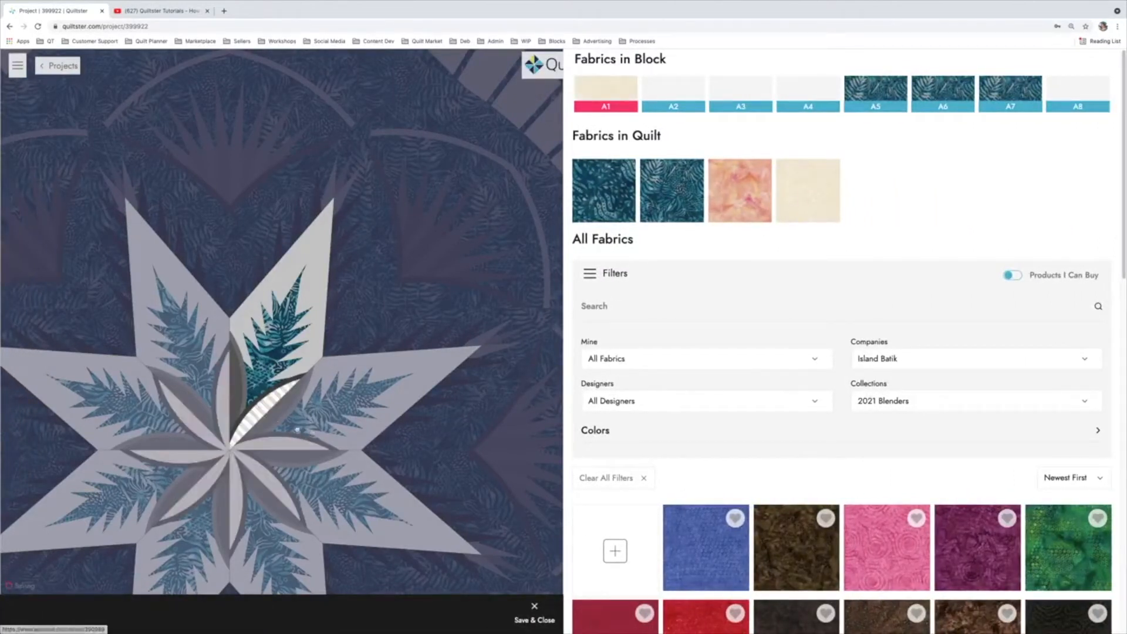
click(786, 200)
Apply the peach fabric to petal edges A3 and A4 and star background A8, then save the central star block.
click(263, 398)
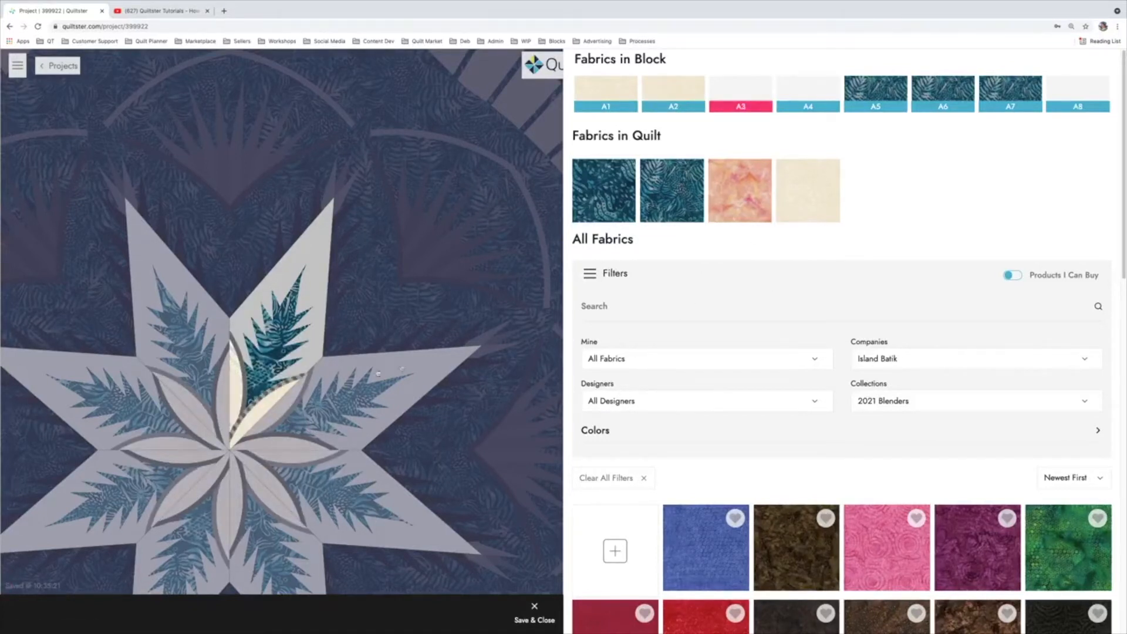
click(745, 206)
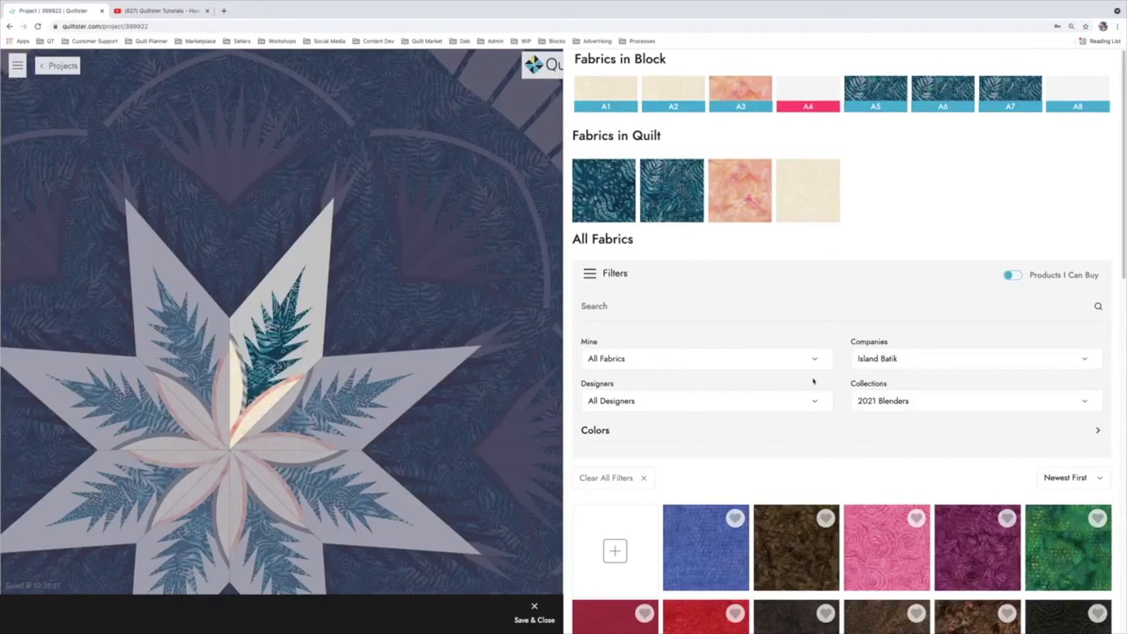
click(757, 193)
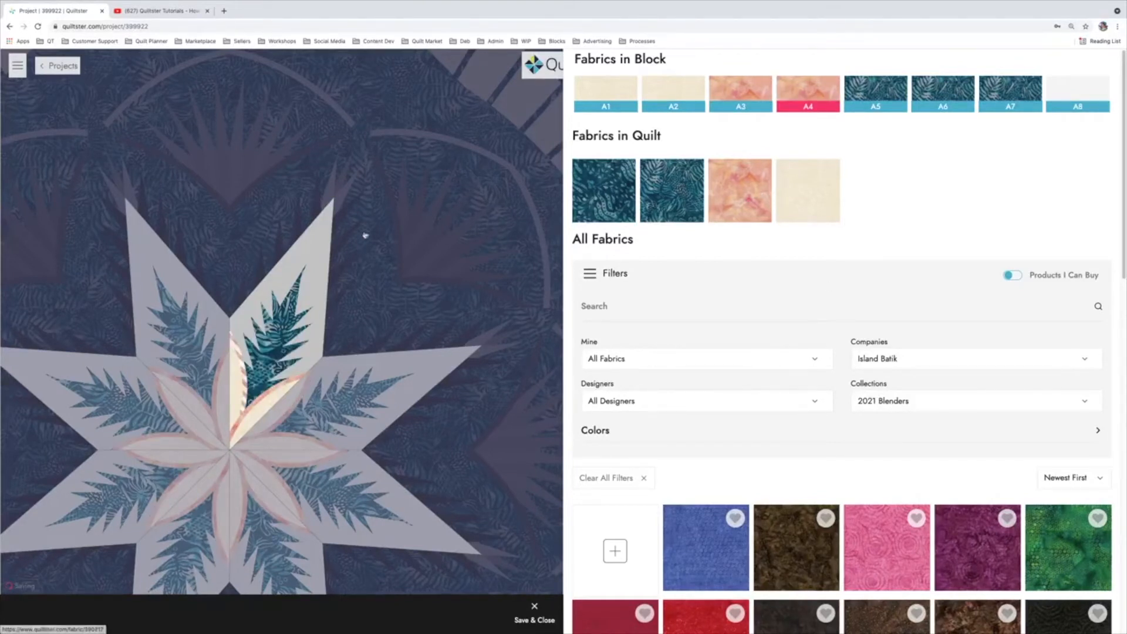
click(307, 246)
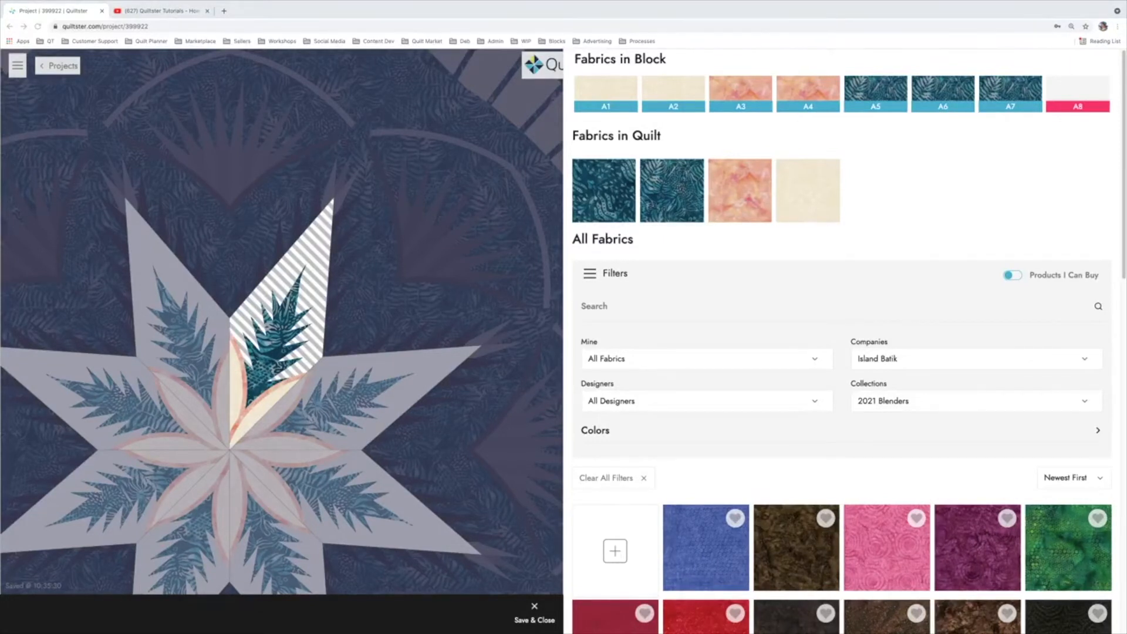
click(743, 189)
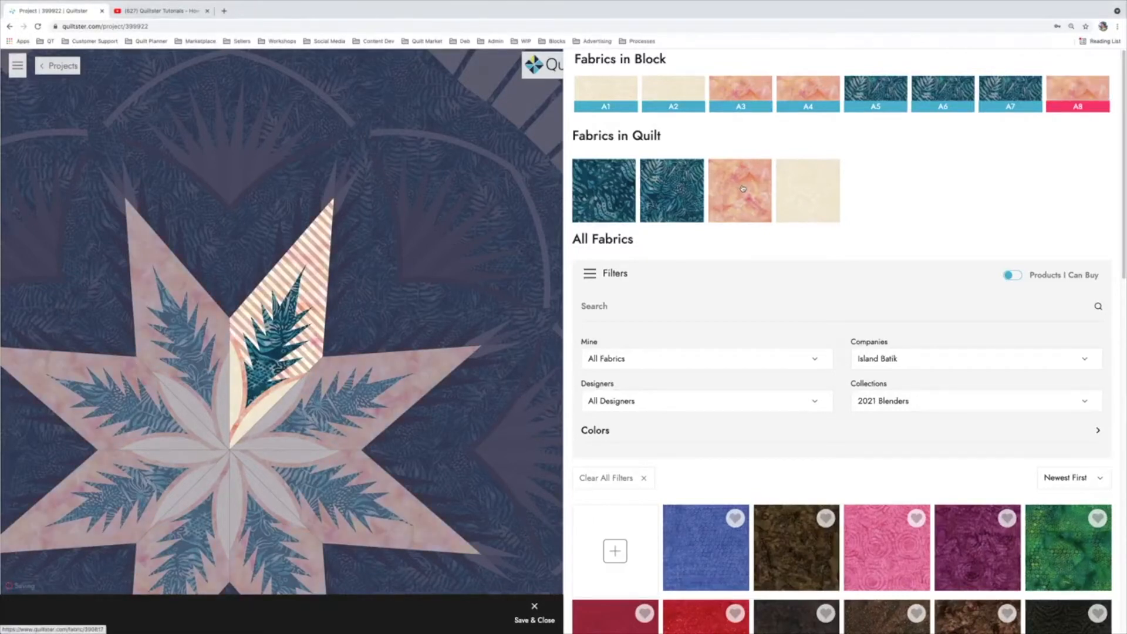
click(535, 614)
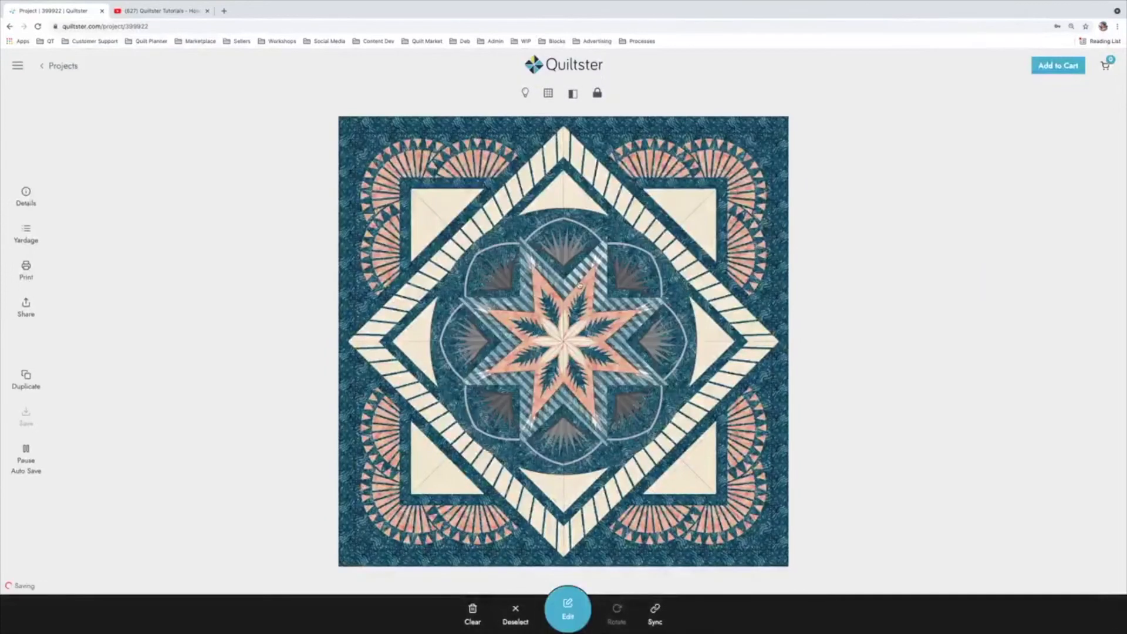
Edit the B block around the central star, apply the peach fabric to pieces B4, B2 and B3, and save it.
click(568, 611)
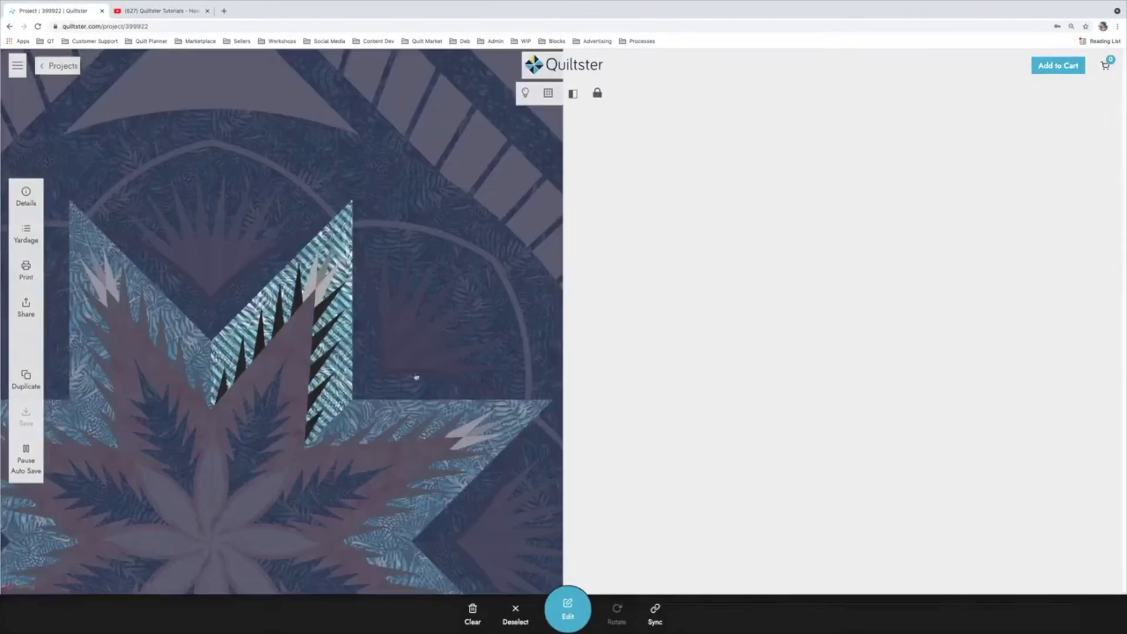
click(241, 359)
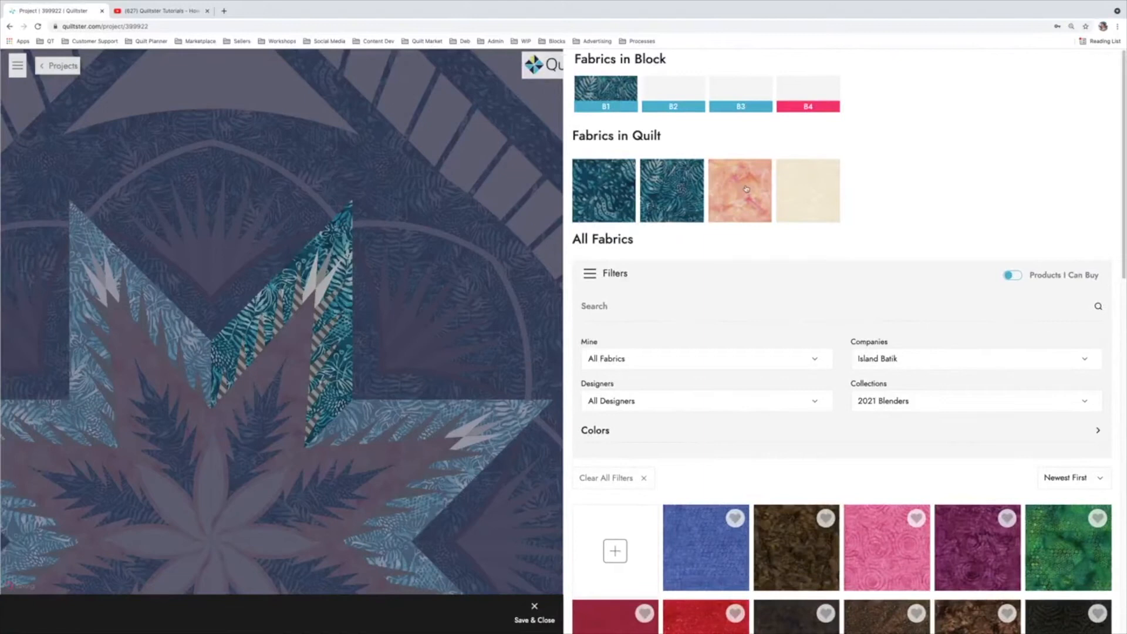
click(749, 186)
click(690, 108)
click(738, 181)
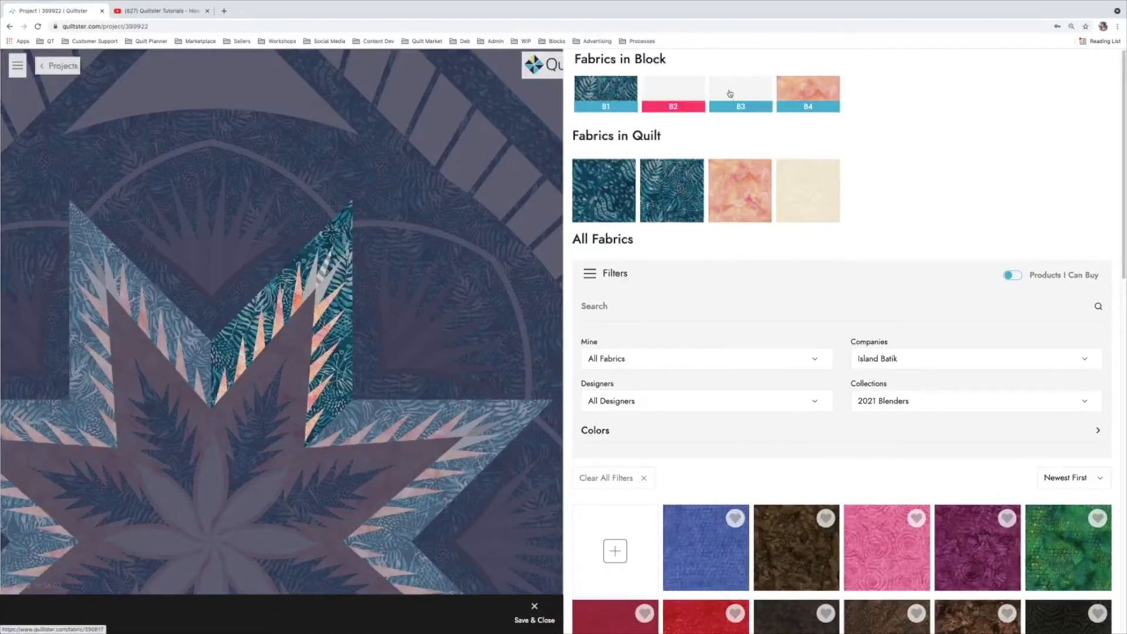
click(731, 100)
click(742, 186)
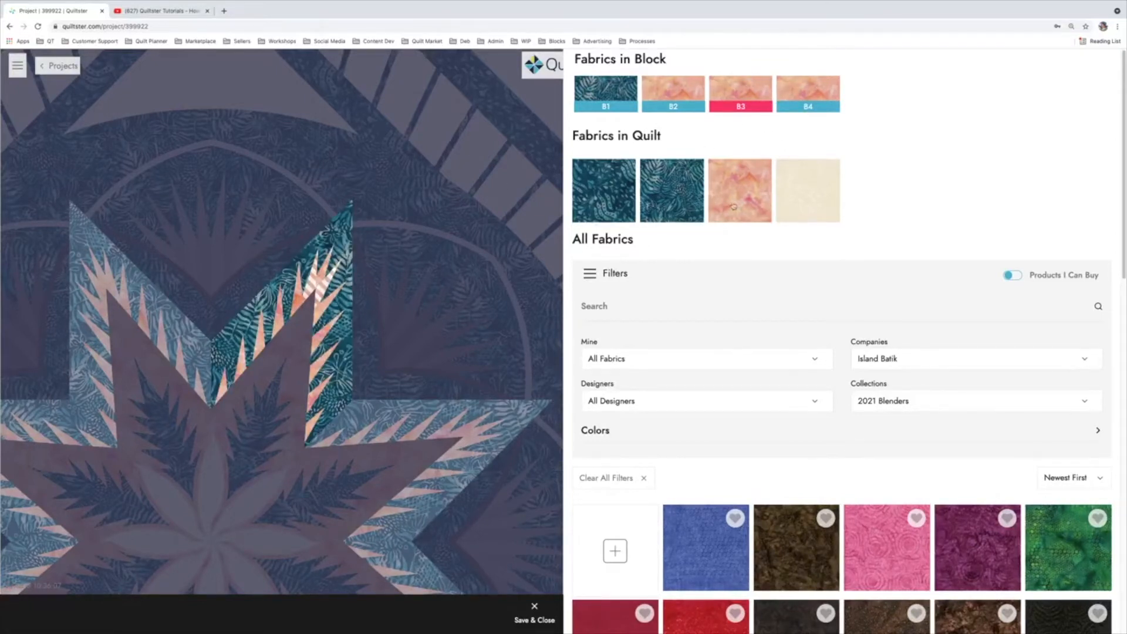
click(533, 610)
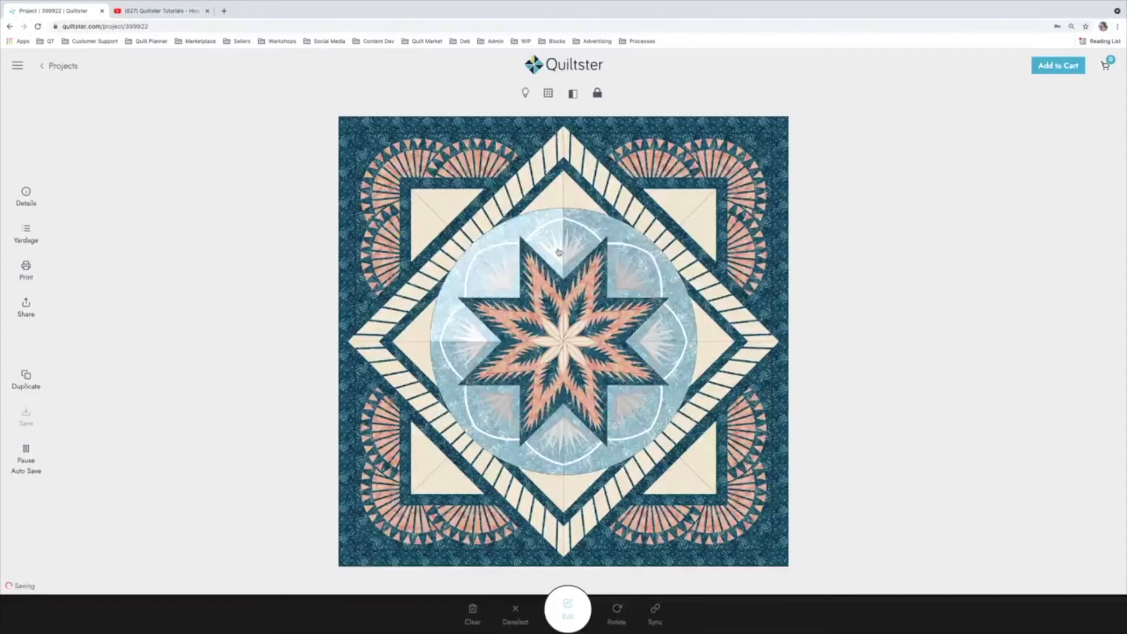
Open the circular G block around the star and apply the peach fabric to fan pieces G5 and G4.
click(567, 610)
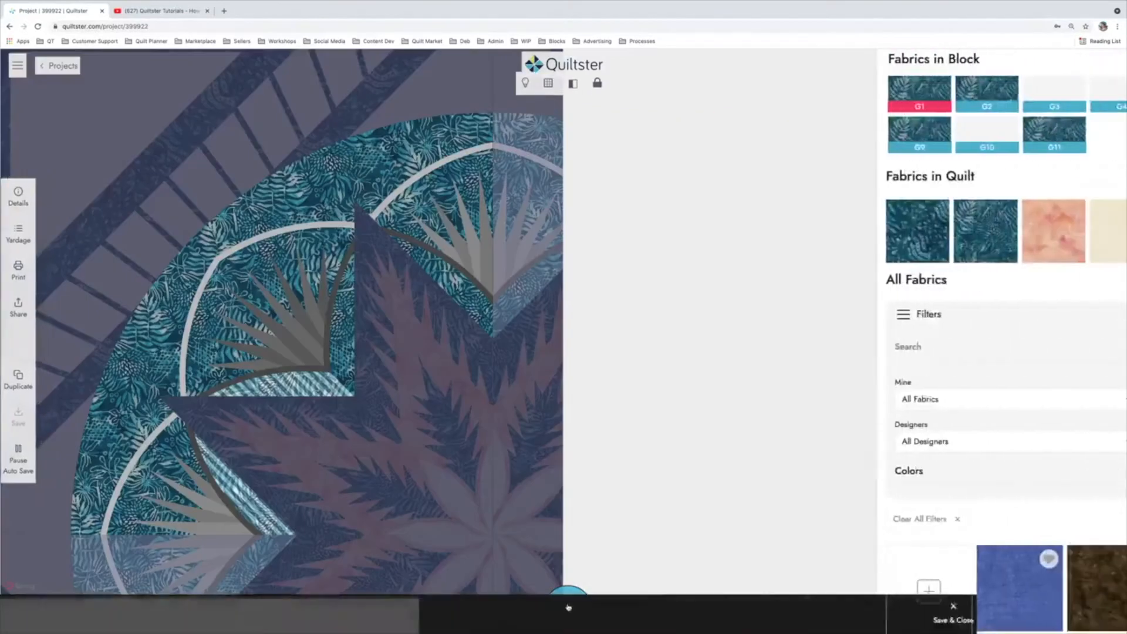
click(297, 336)
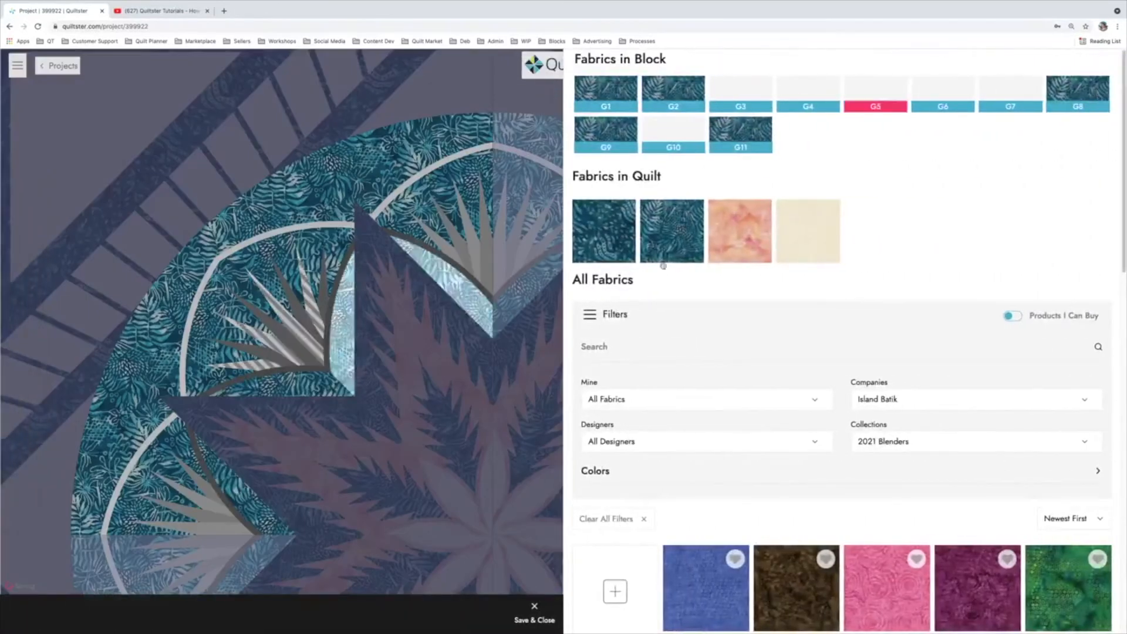
click(726, 237)
click(751, 237)
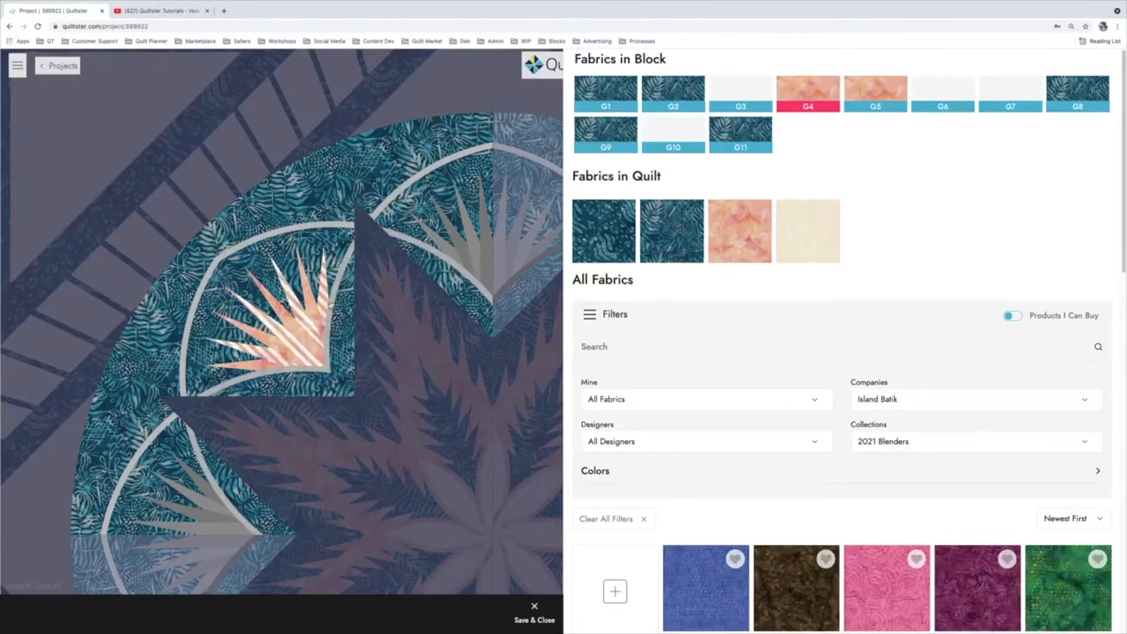
Apply the peach fabric to the curved band G3 below the fans and the outer arc G10.
click(331, 306)
click(758, 221)
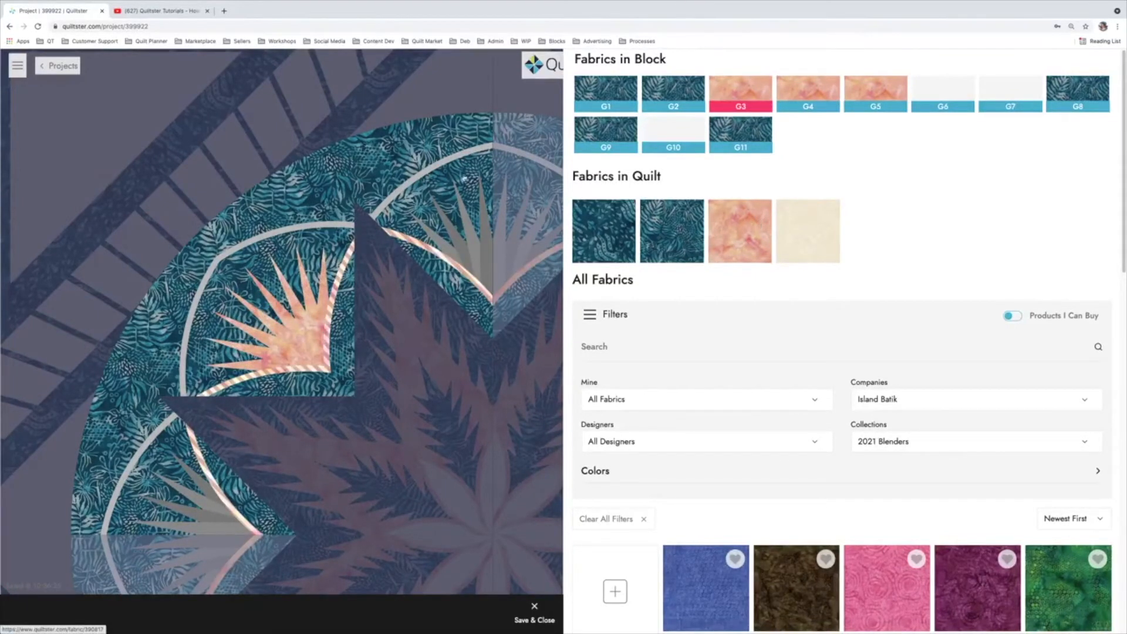
click(326, 226)
click(735, 235)
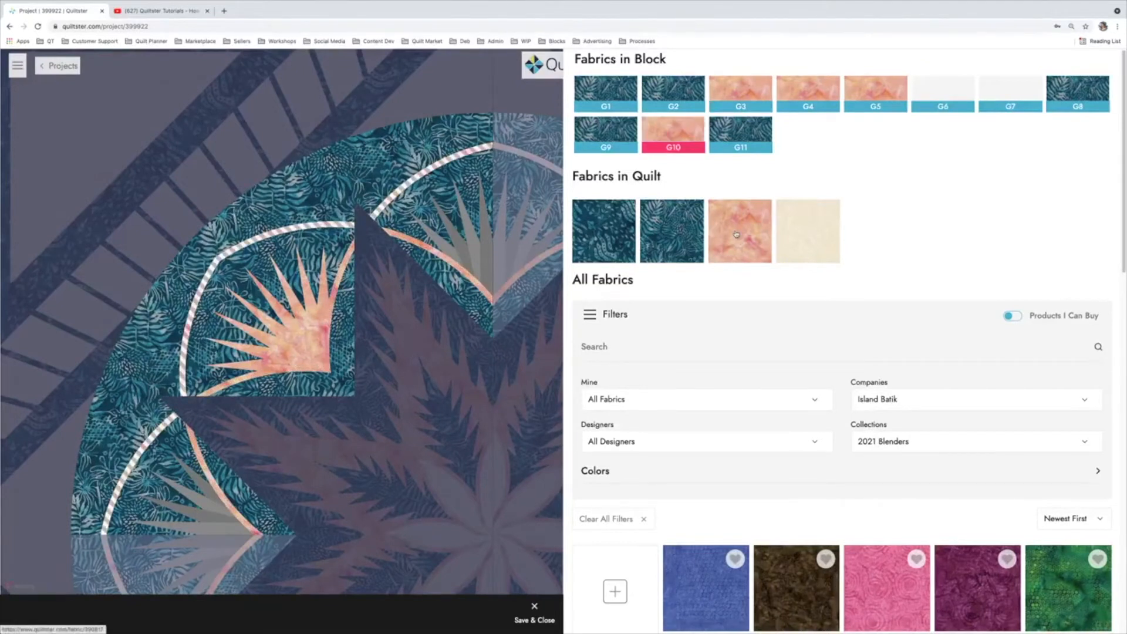
Select the G6 points of the remaining uncolored fans in the G block.
click(487, 279)
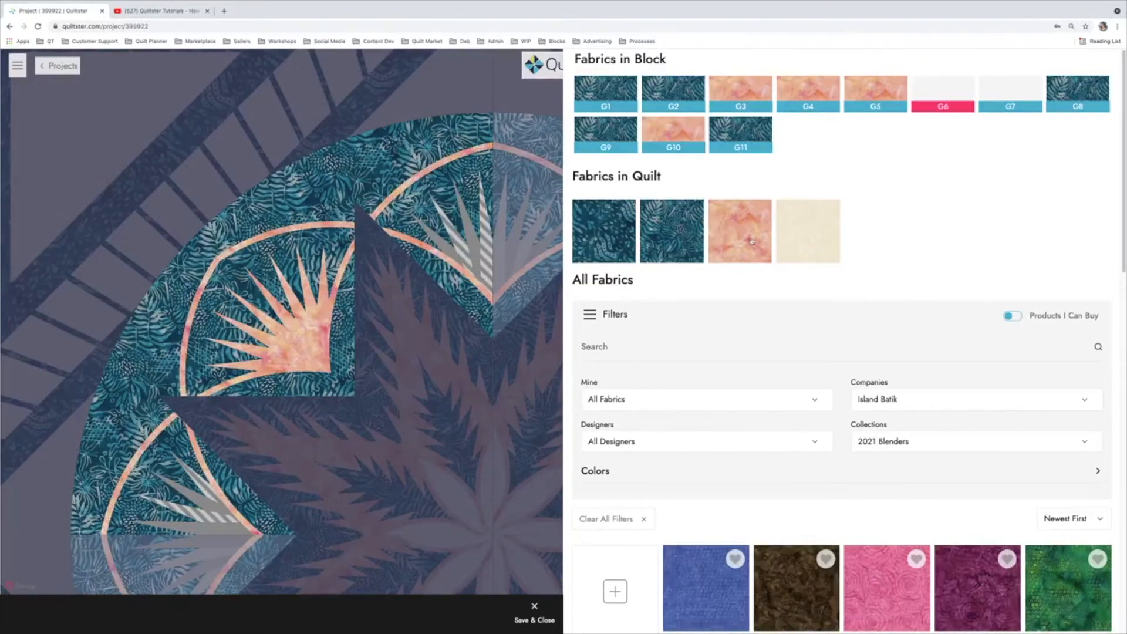
Fill block pieces G6 and G7 with the Tangerine fabric already used in the quilt, and save and close the block.
click(748, 242)
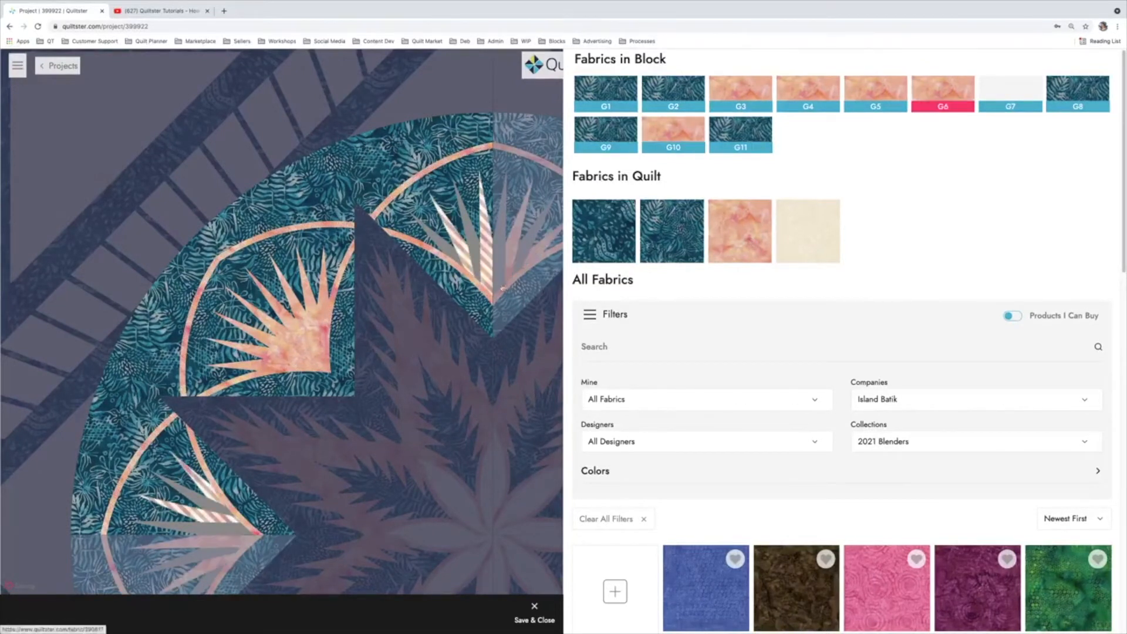
click(741, 236)
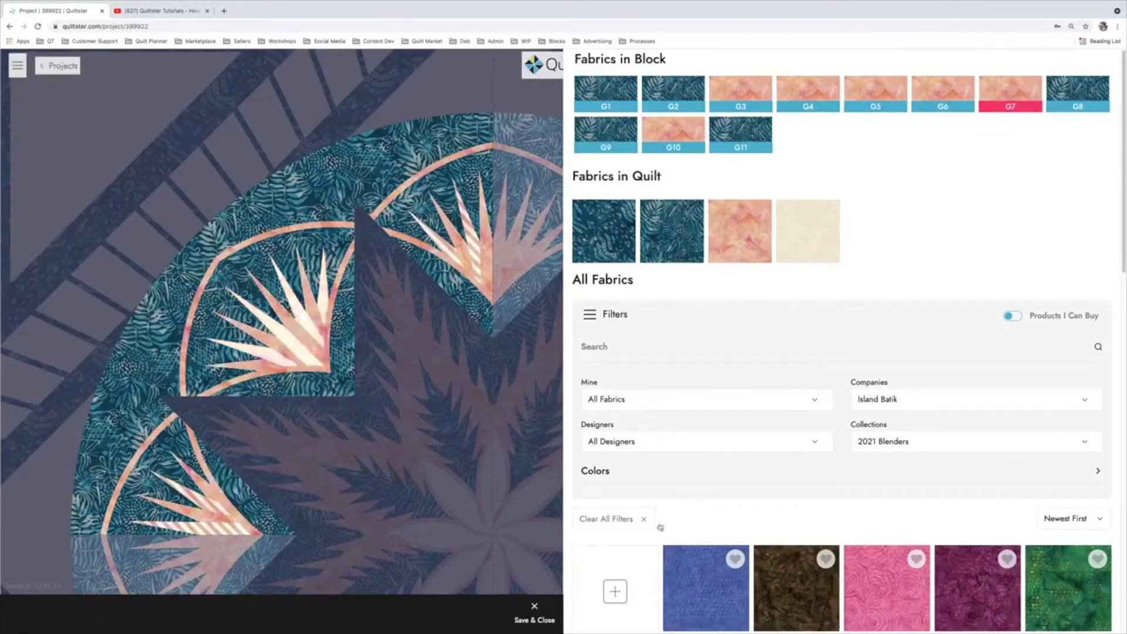
click(535, 613)
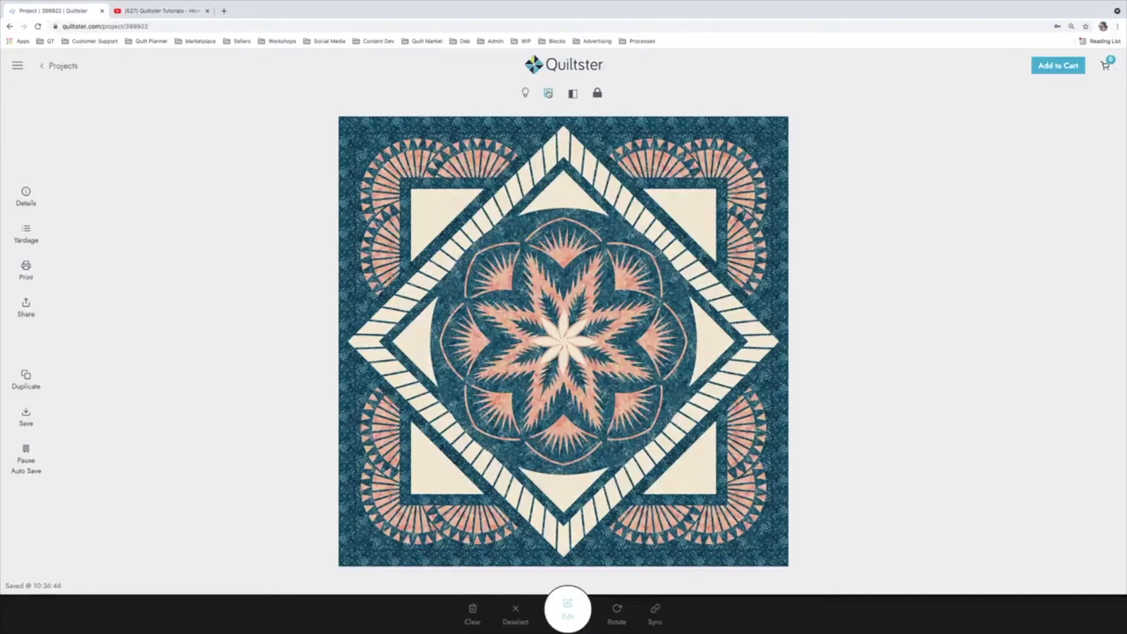
Review the project's details, covering the pattern, quilt top, backing and binding, and close them.
click(25, 199)
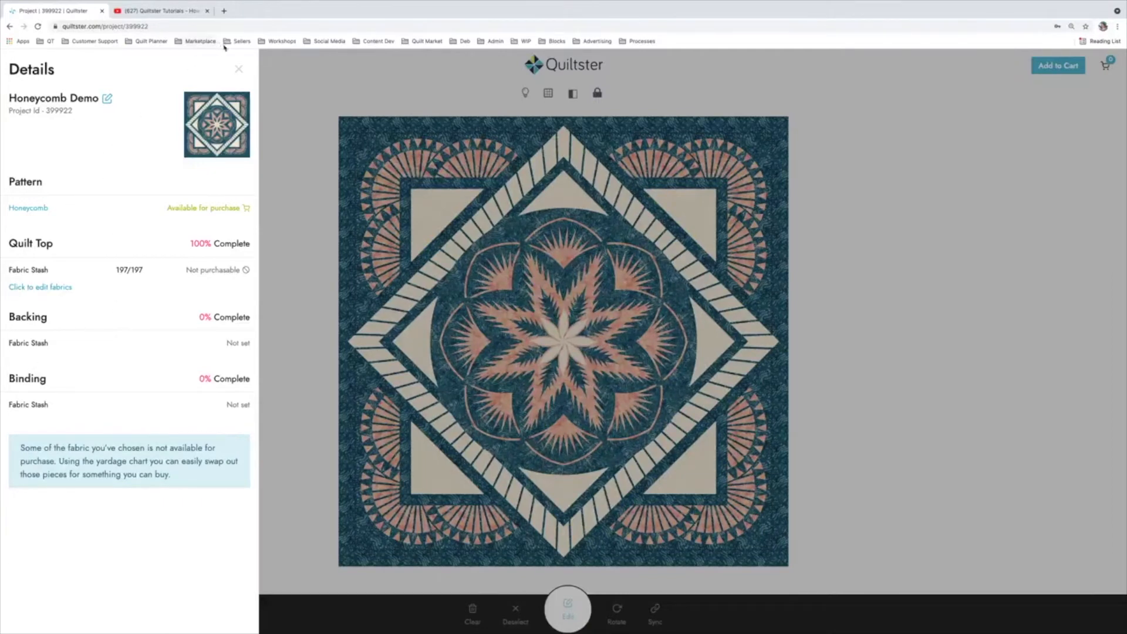
click(239, 69)
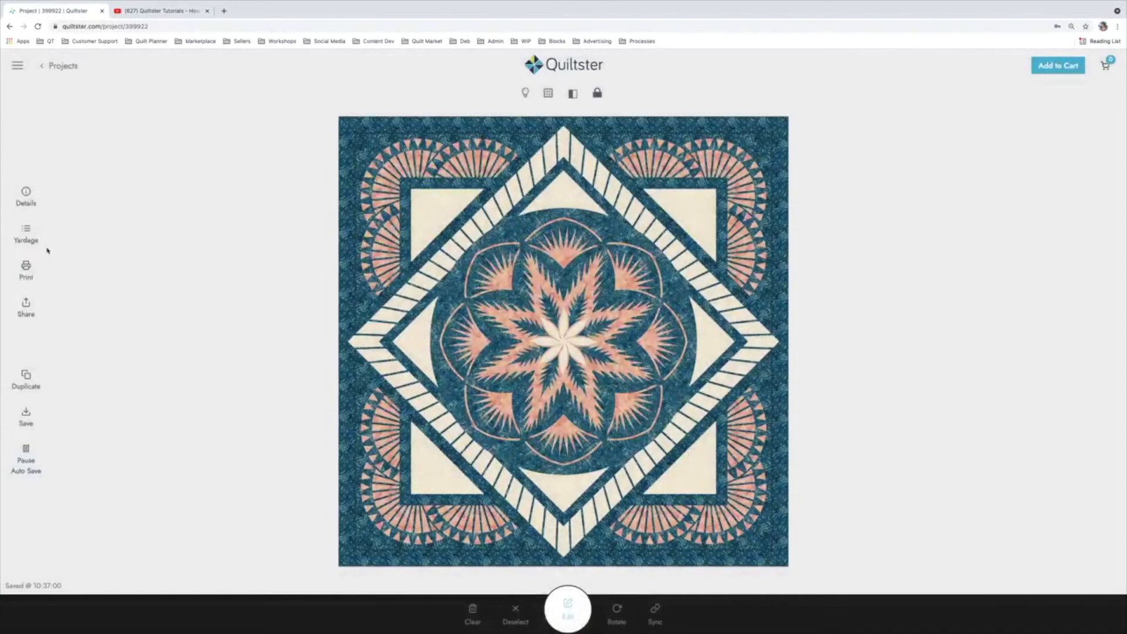
Open the quilt's yardage chart and examine the strips and total yardage listed for each fabric.
click(24, 235)
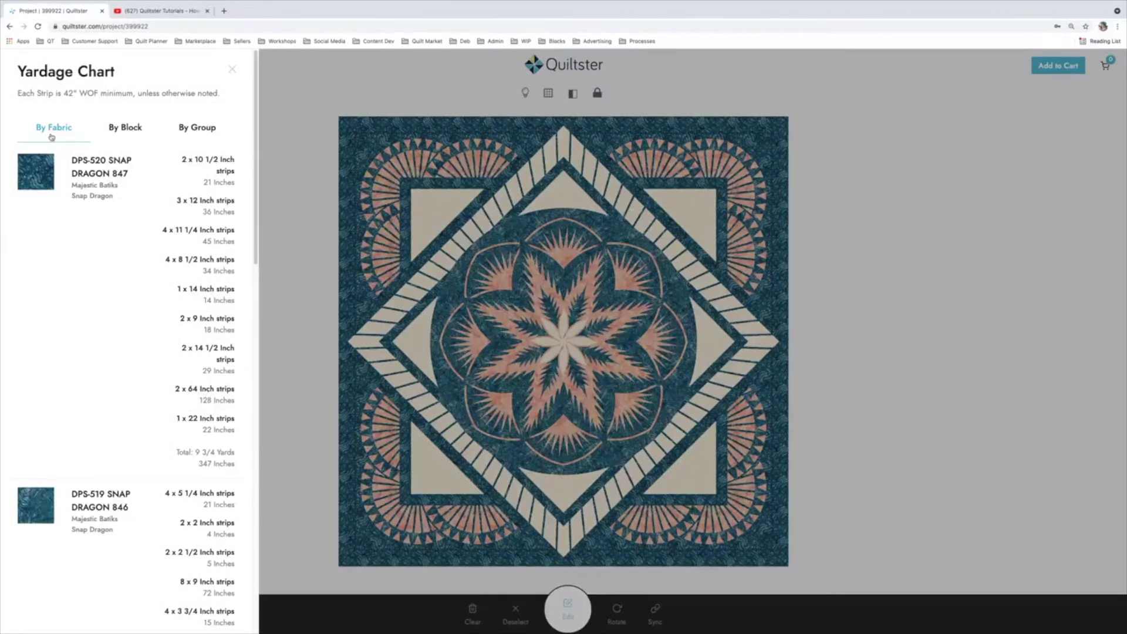
scroll(115, 318, down, 5)
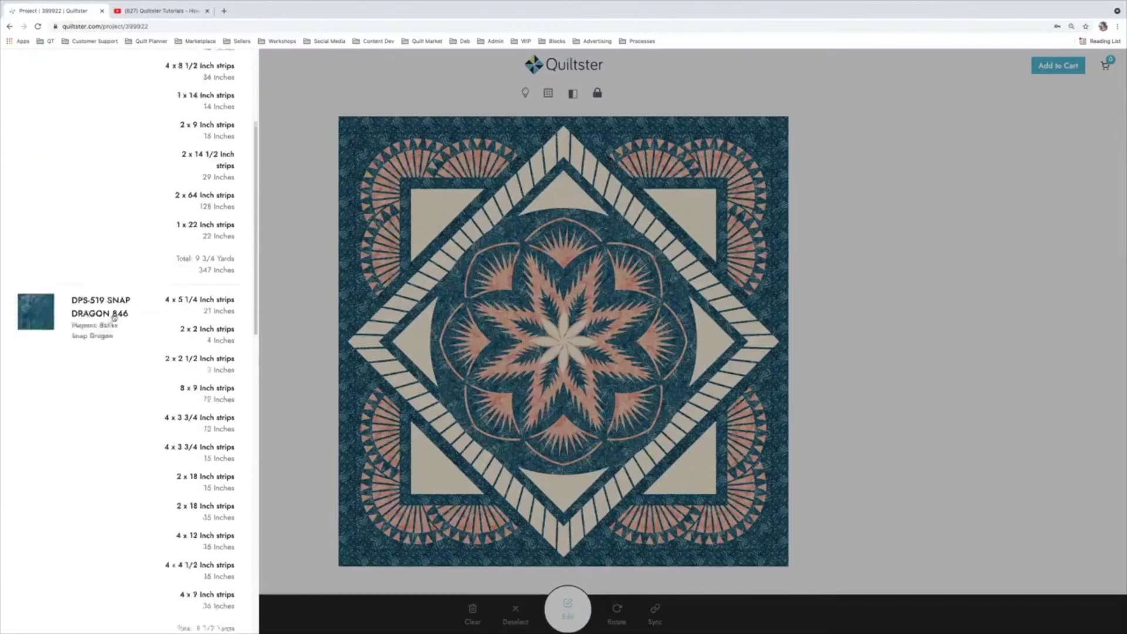
scroll(115, 318, down, 20)
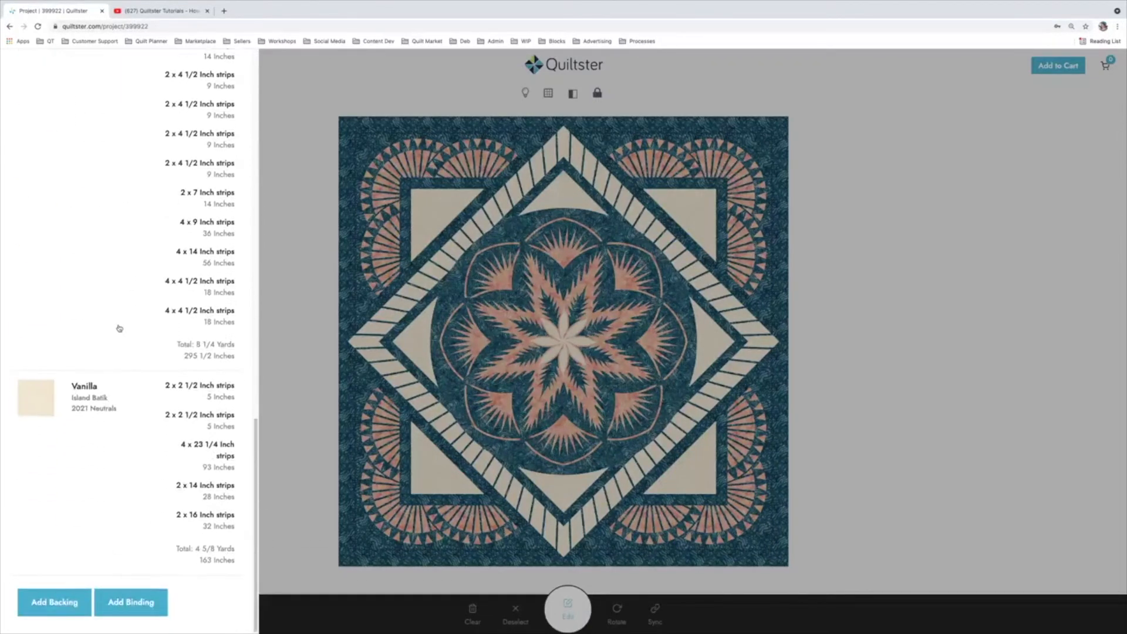
scroll(114, 333, up, 10)
scroll(113, 335, up, 10)
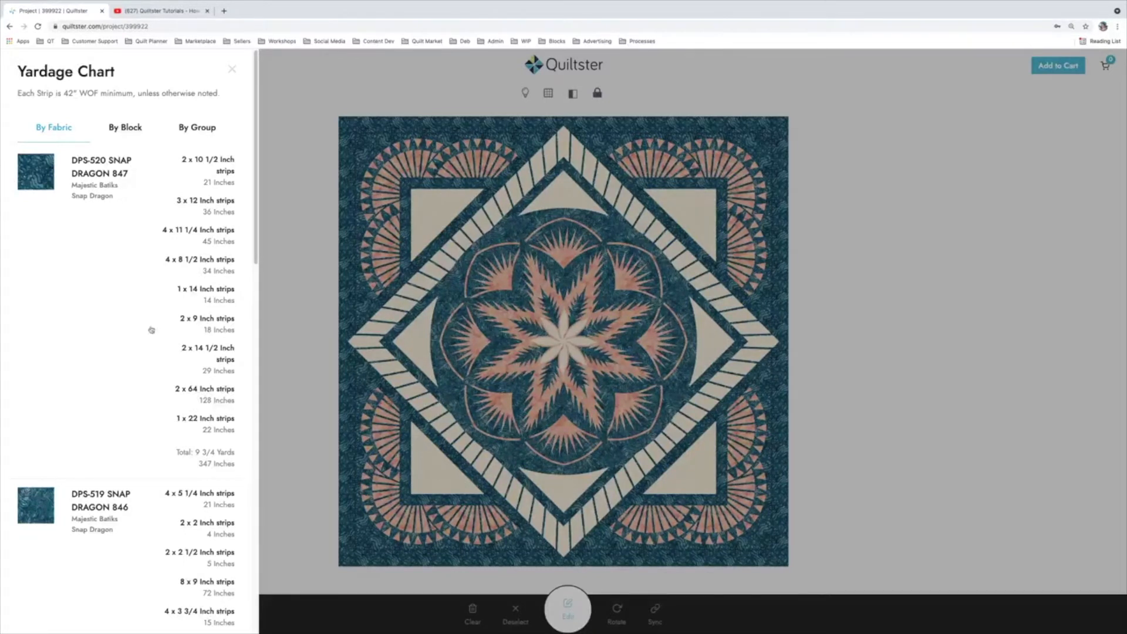
scroll(133, 509, down, 1)
scroll(133, 509, down, 5)
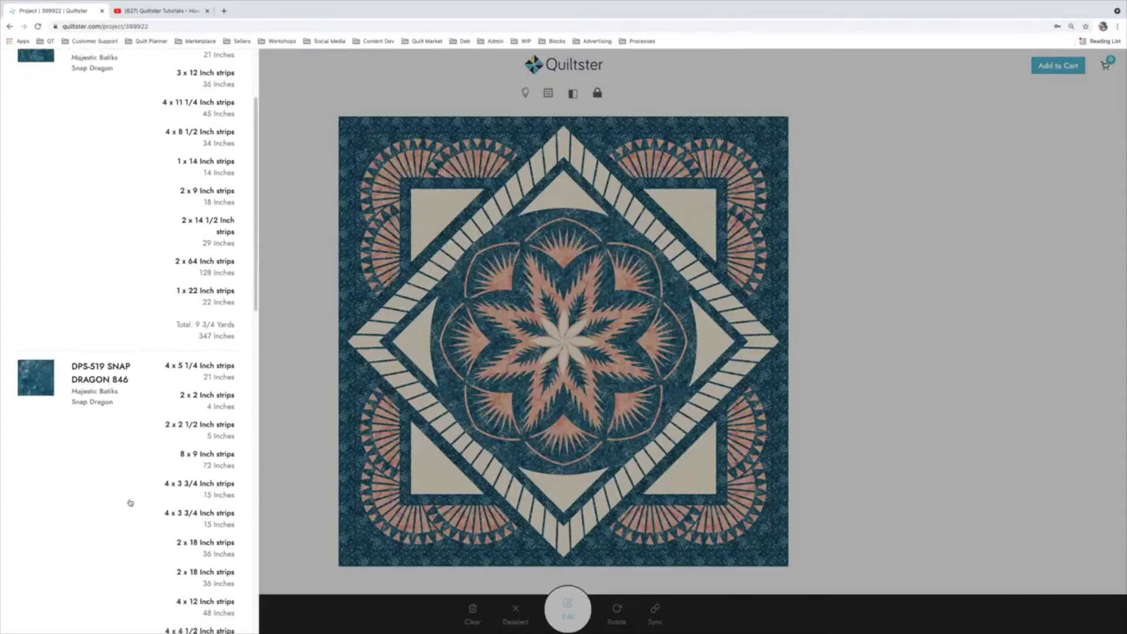
scroll(130, 502, down, 2)
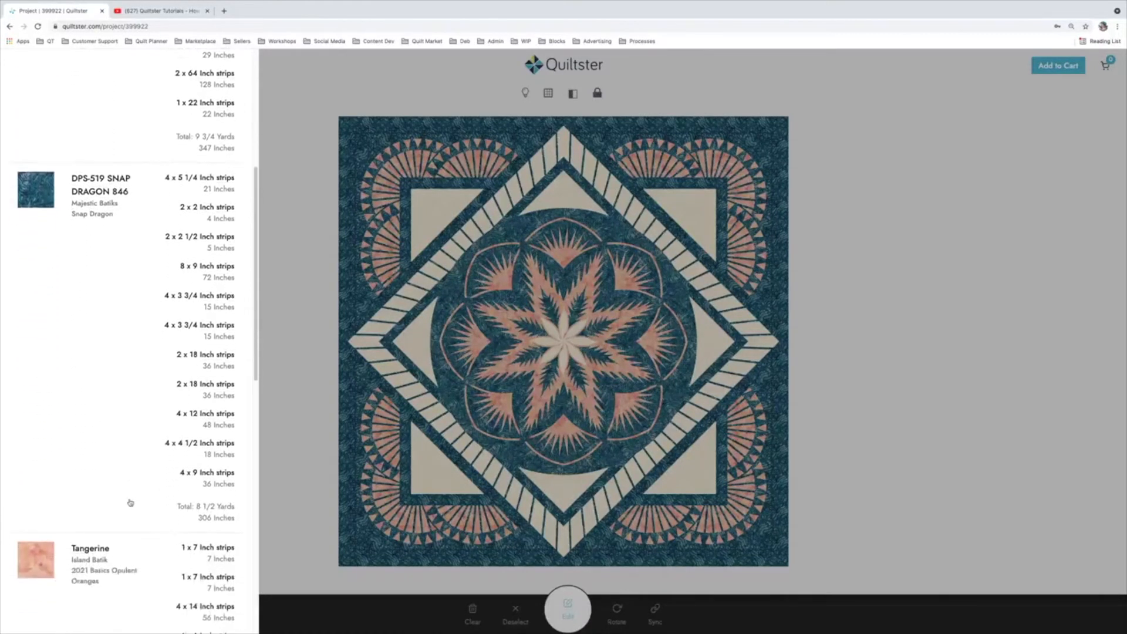
scroll(134, 506, down, 9)
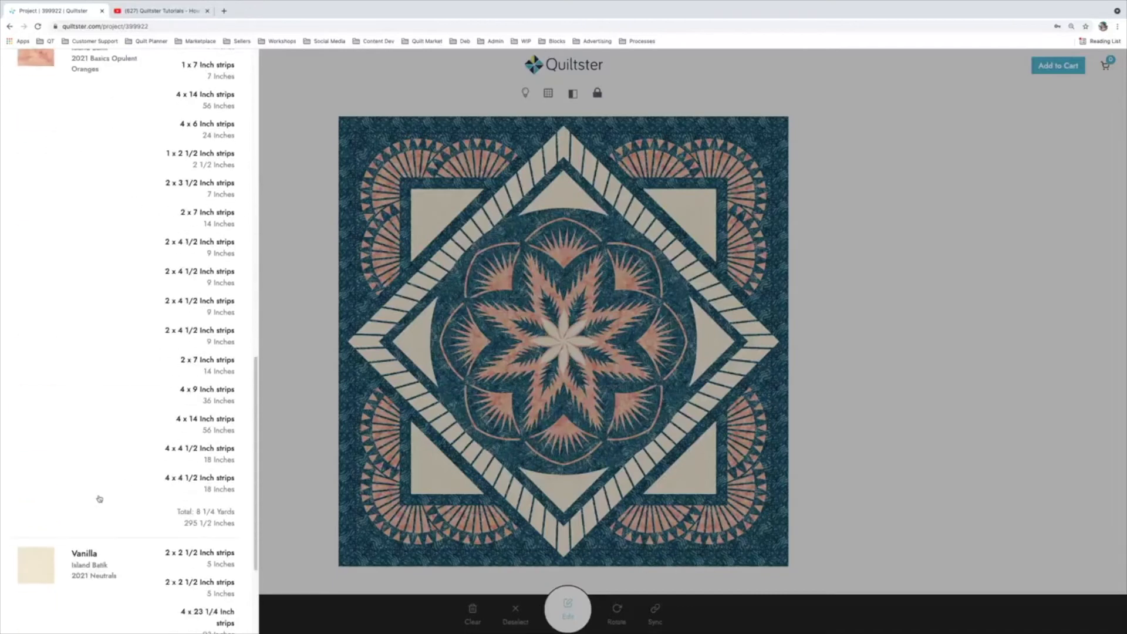
scroll(103, 498, down, 4)
scroll(105, 496, up, 20)
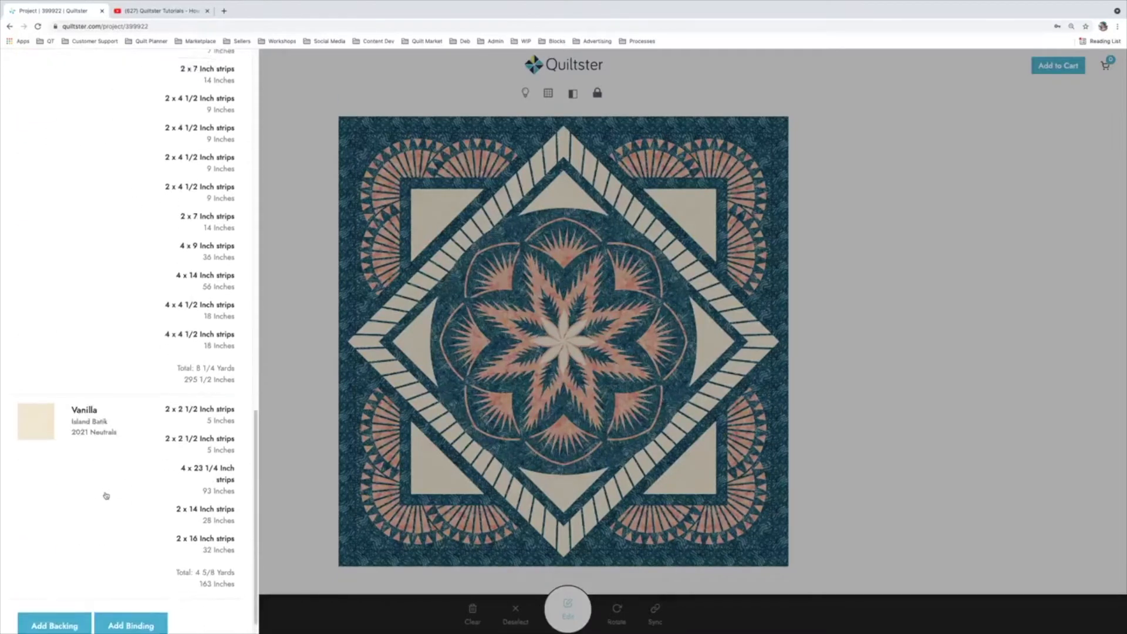
Switch the yardage chart to the By Block breakdown and review the strip requirements for each piece.
click(141, 122)
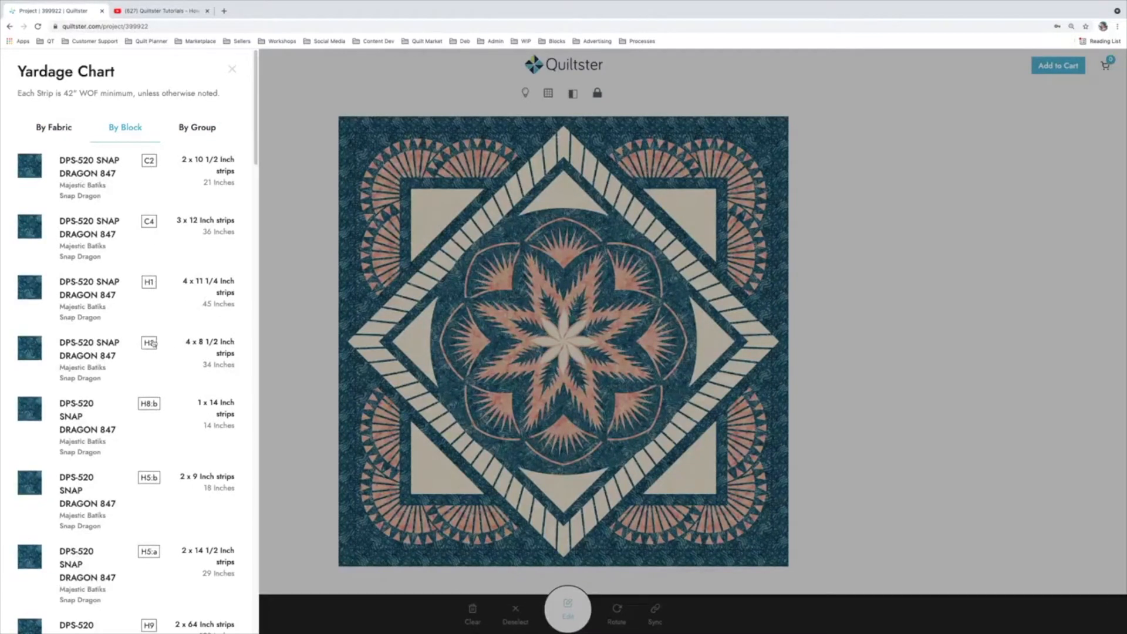
scroll(147, 355, down, 15)
scroll(147, 355, down, 15)
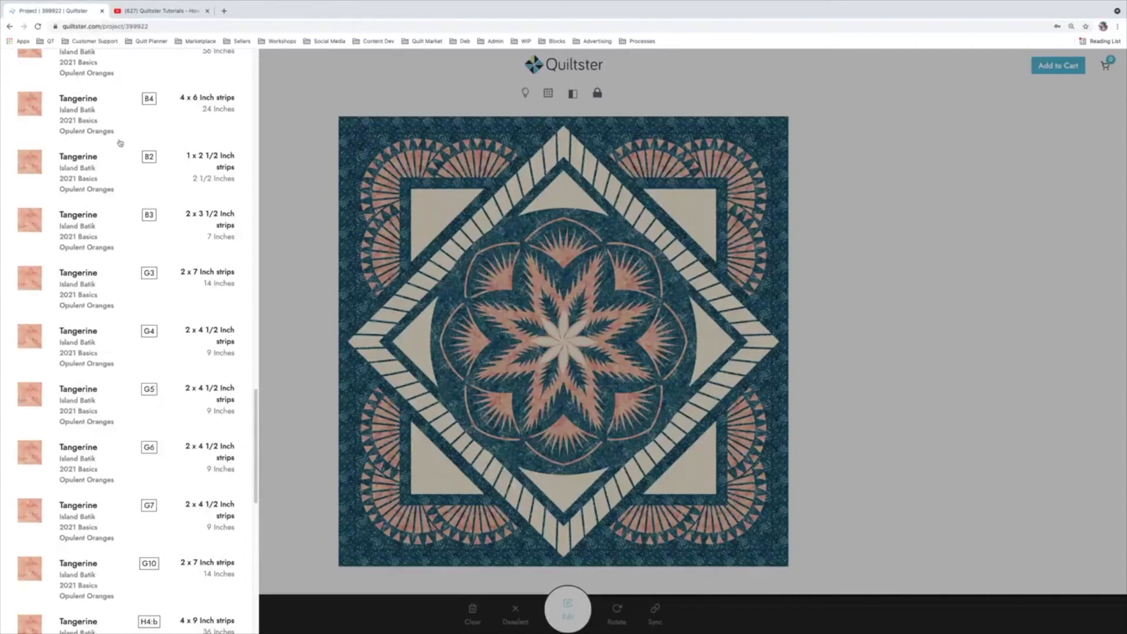
scroll(121, 144, up, 20)
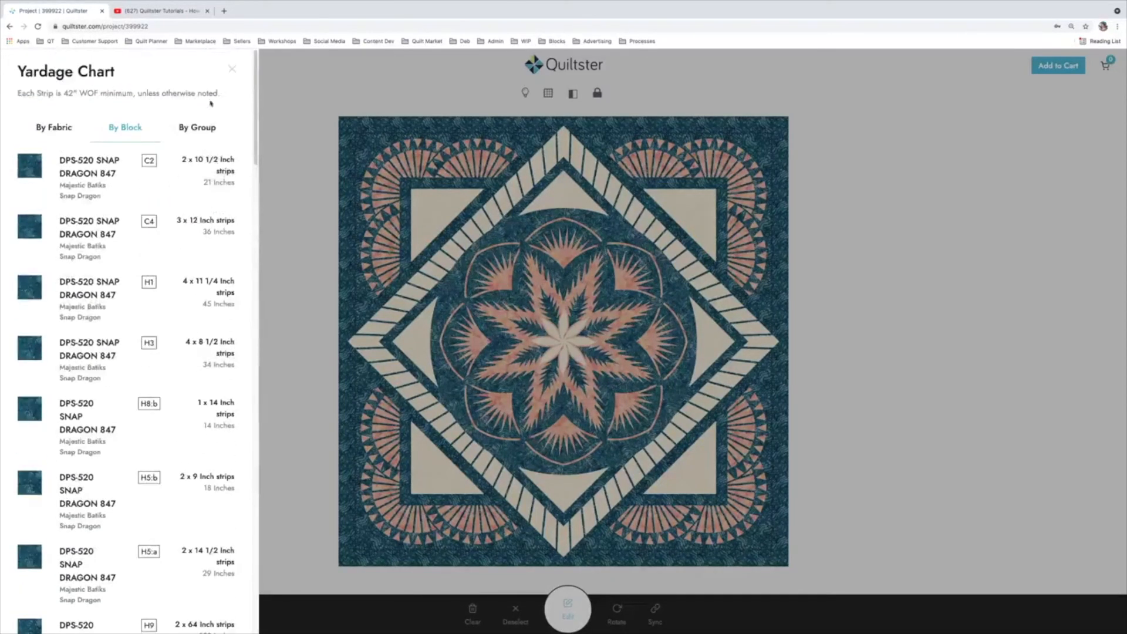
Review the yardage chart broken down By Group through the block groups, and close the chart.
click(198, 136)
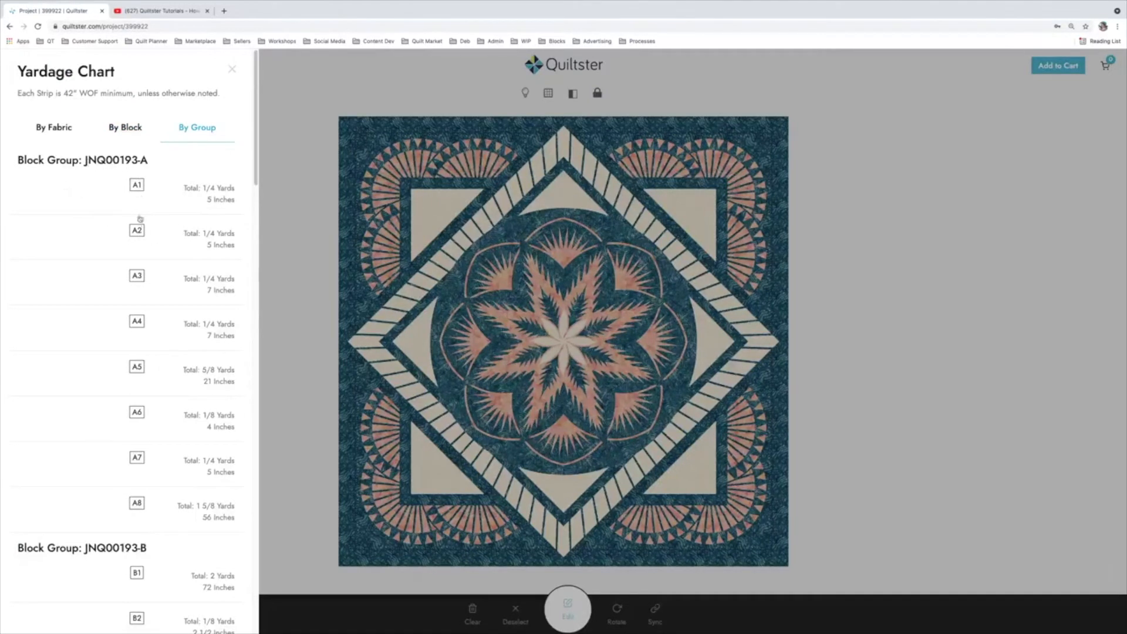
scroll(177, 509, down, 7)
scroll(177, 509, down, 10)
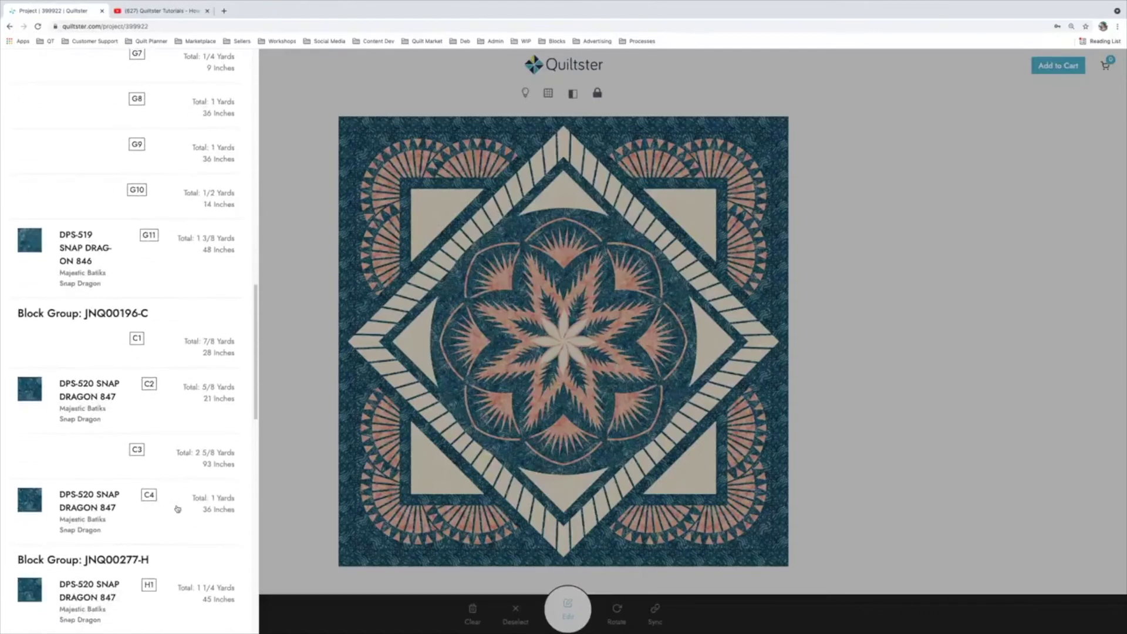
scroll(177, 505, up, 18)
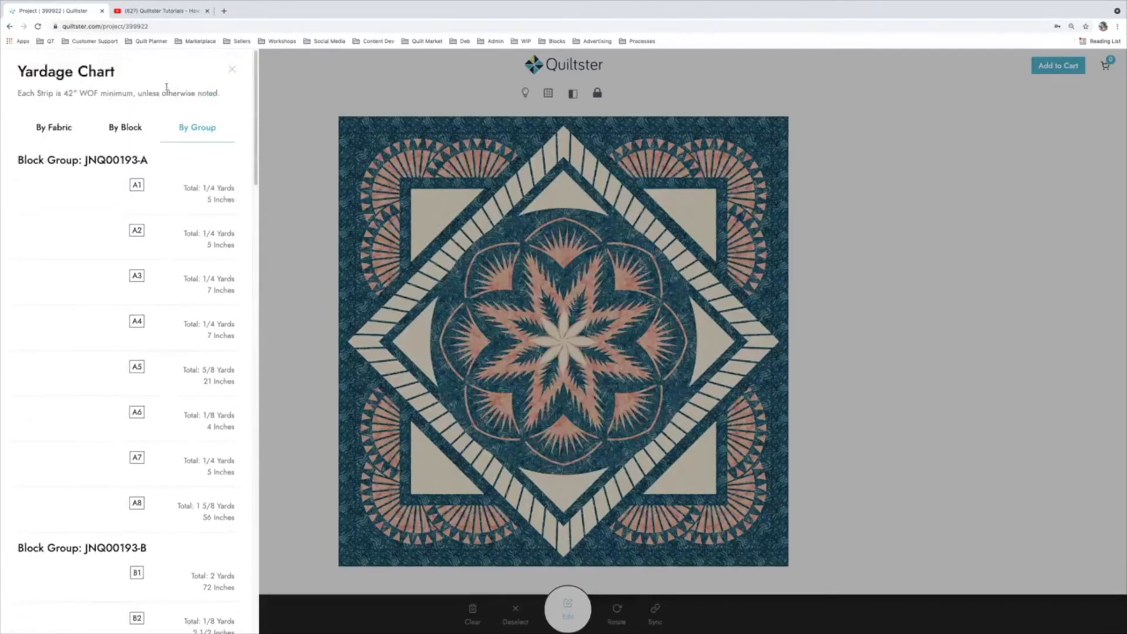
click(232, 69)
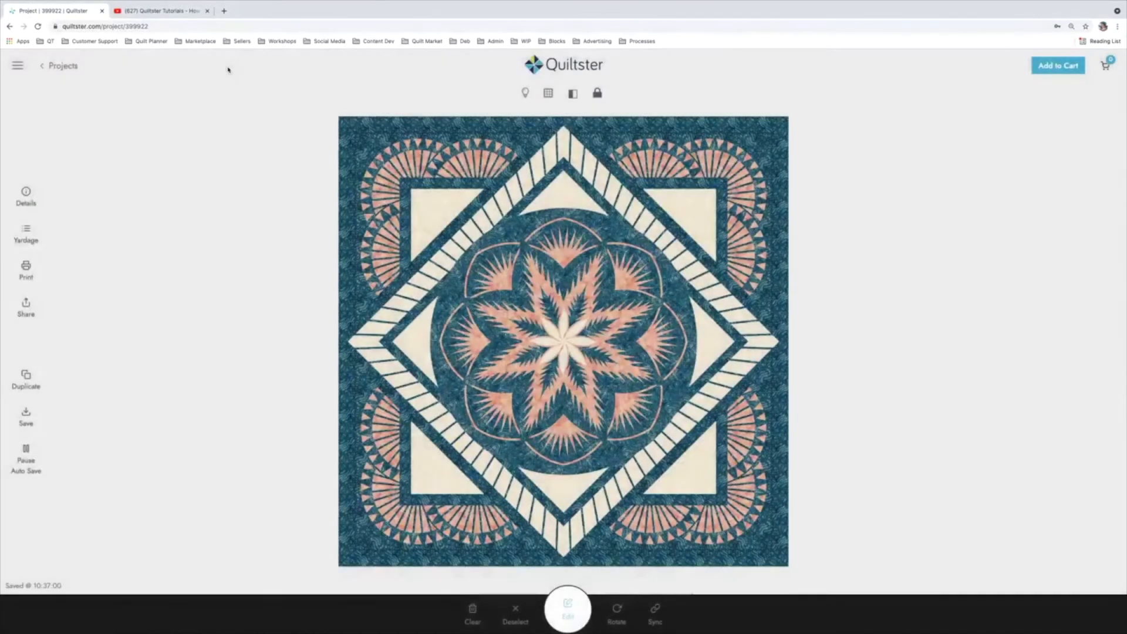
Open the printable page of the Honeycomb Demo project and view the quilt image enlarged.
click(25, 270)
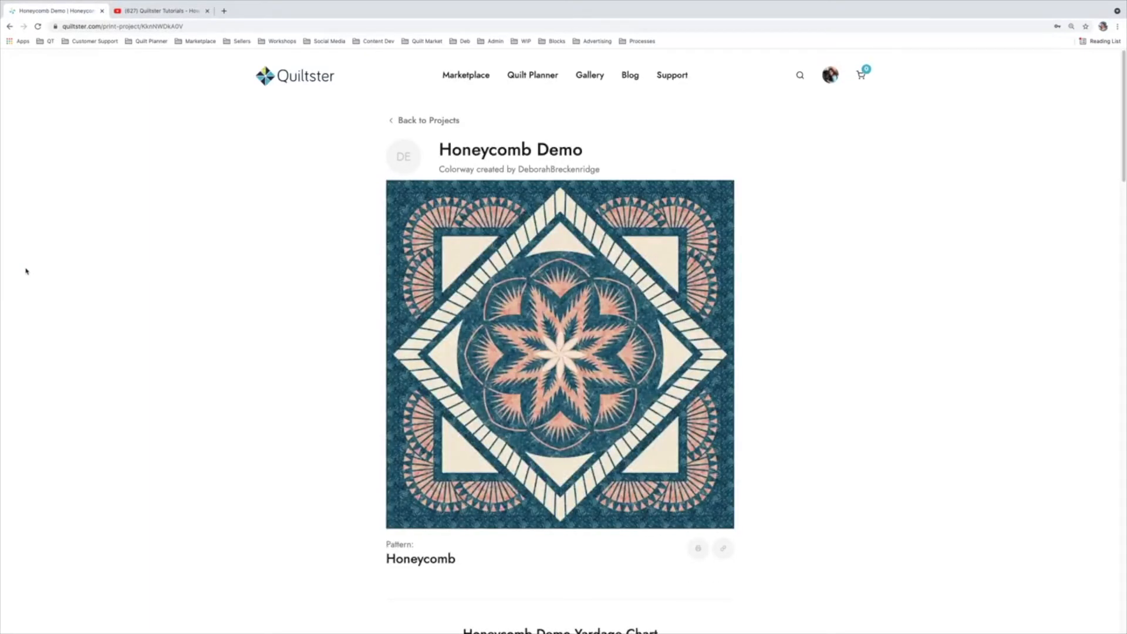
click(564, 309)
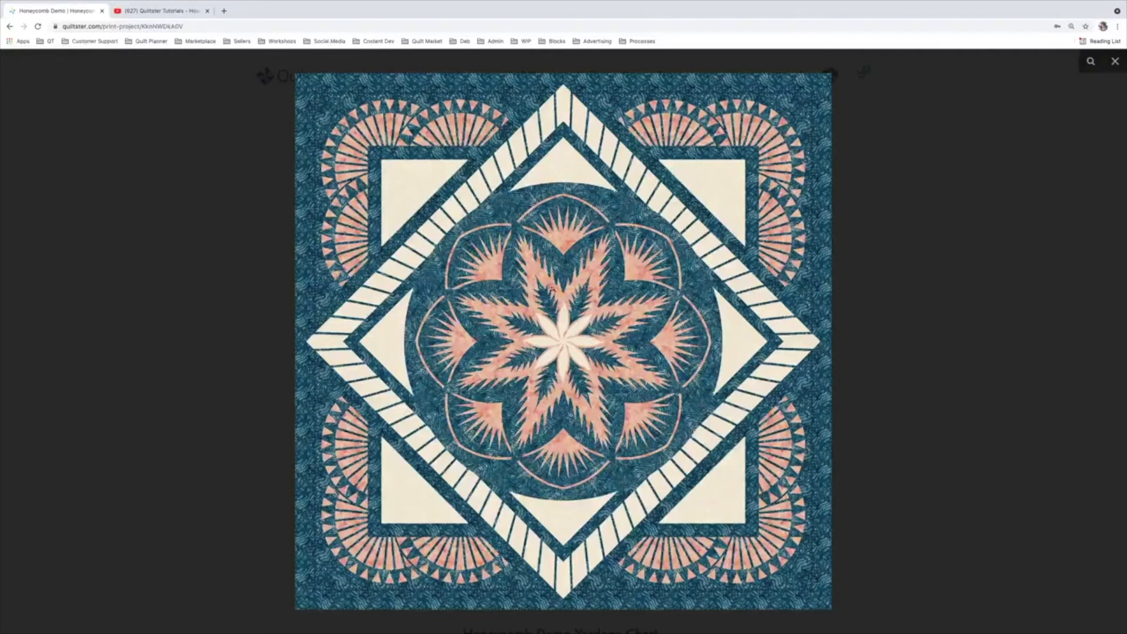
click(165, 283)
Preview the printout with the By Fabric yardage chart, check the available print destinations, and leave without printing.
scroll(241, 285, down, 5)
click(698, 275)
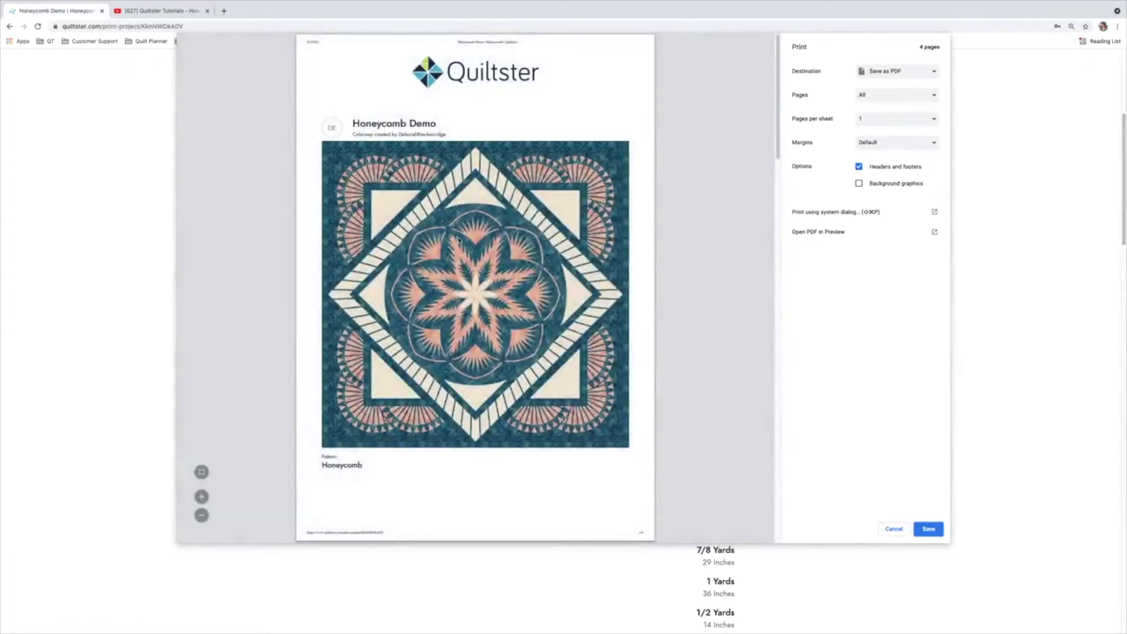
scroll(461, 244, down, 10)
scroll(428, 204, down, 10)
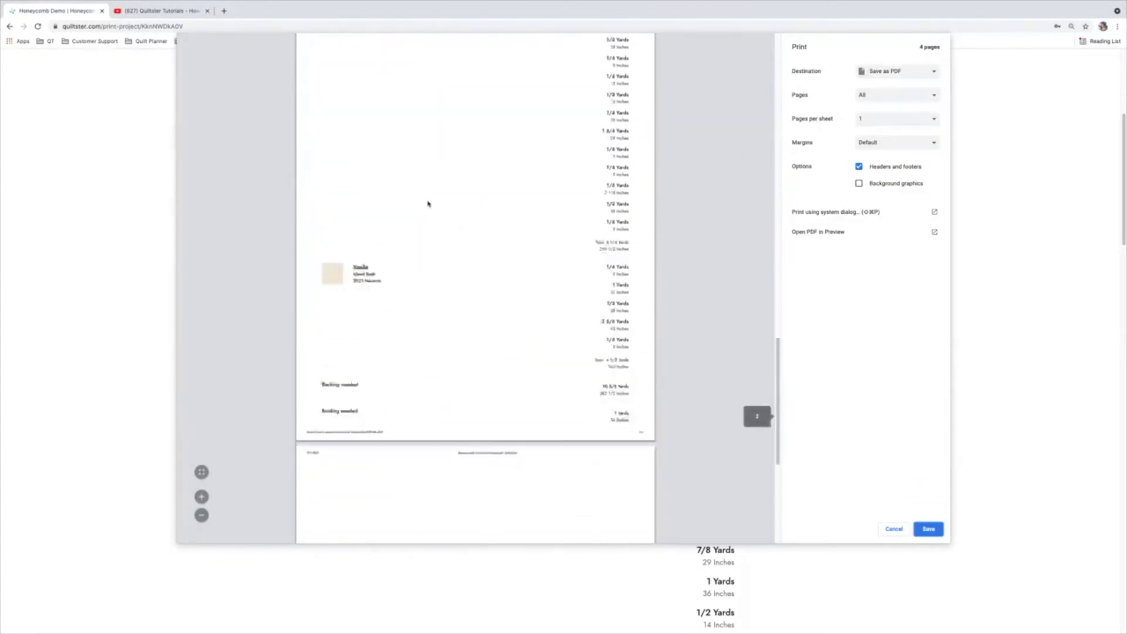
scroll(528, 176, up, 20)
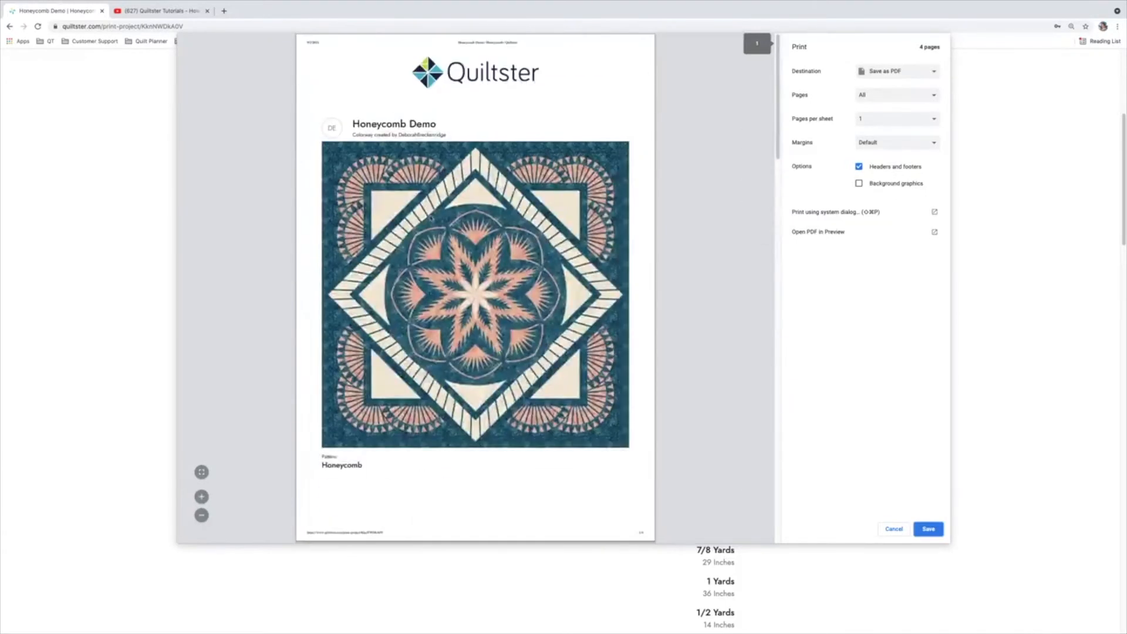
click(895, 73)
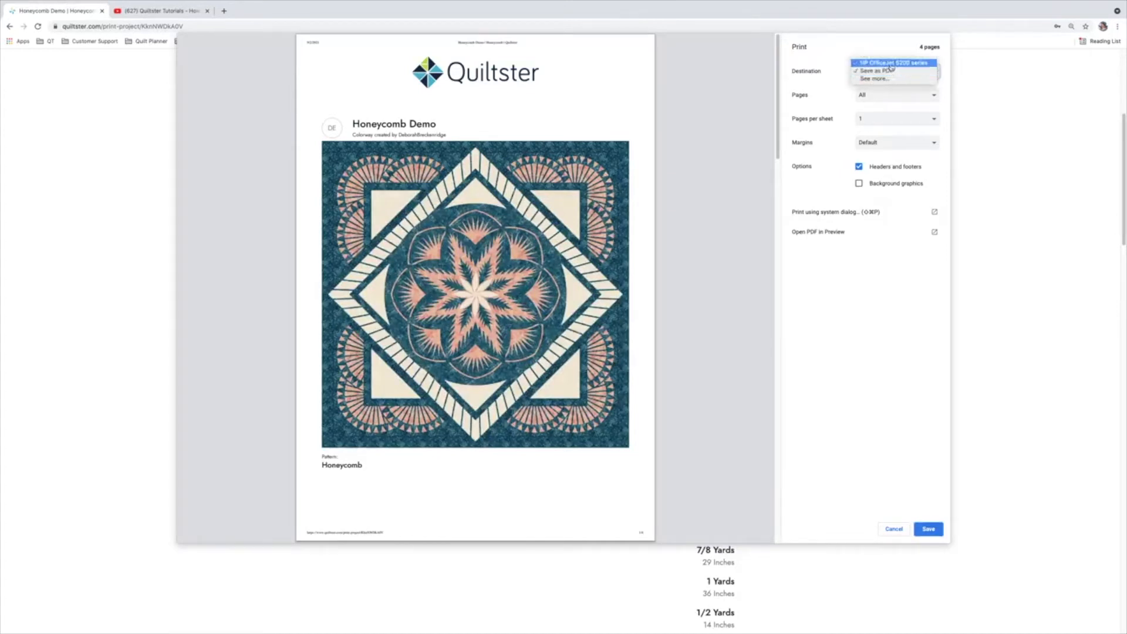
click(817, 51)
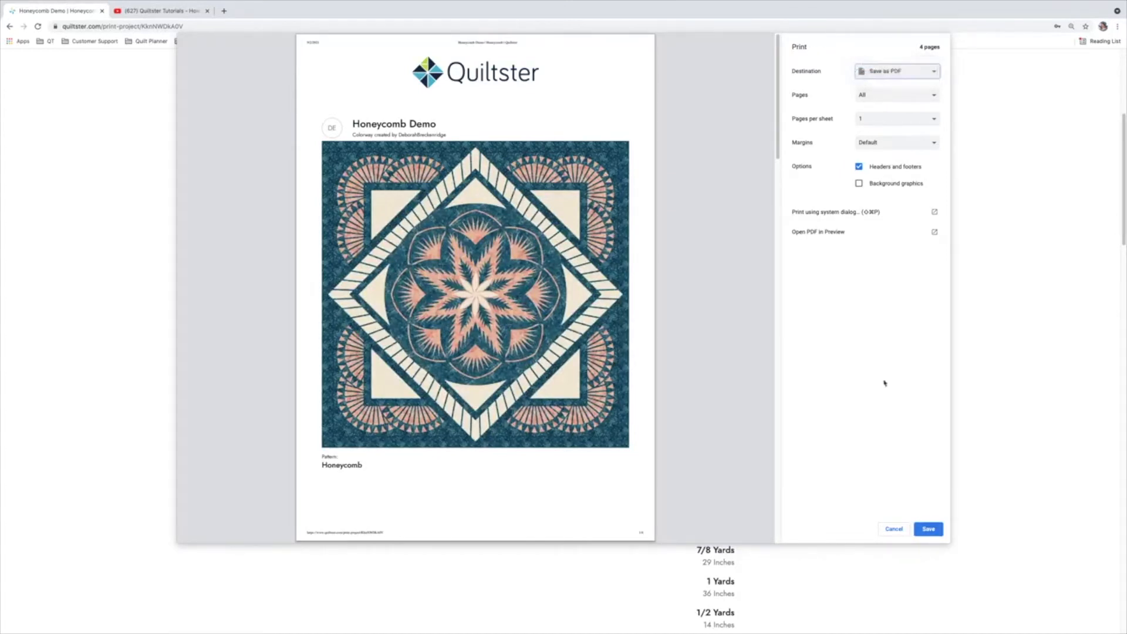
click(892, 530)
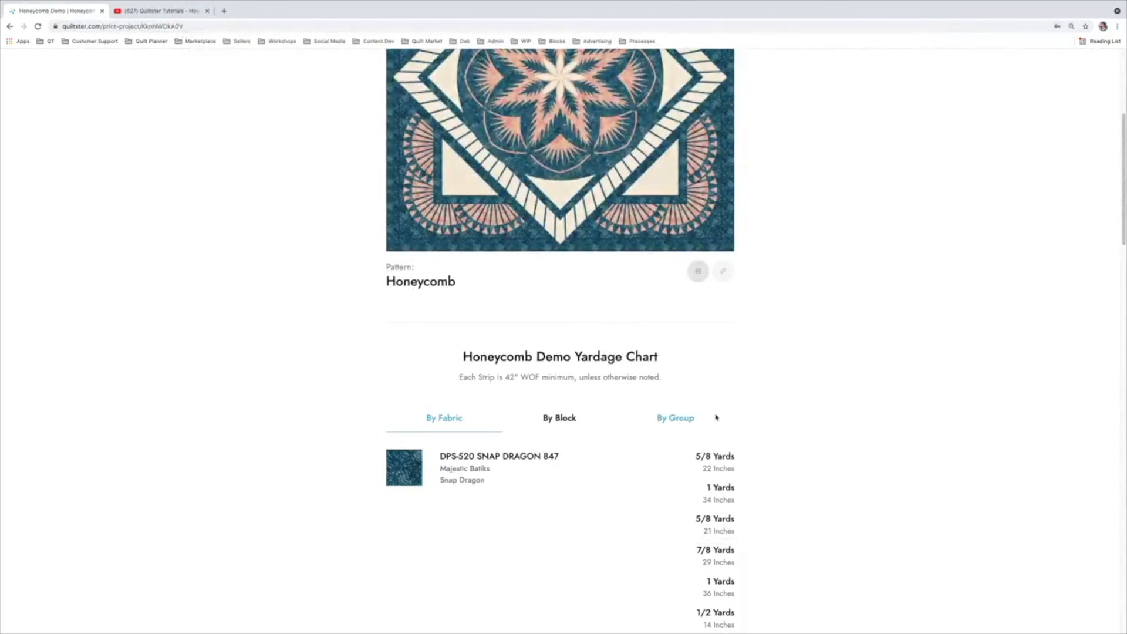
Switch the printable yardage chart to By Block, preview that printout, and leave without printing.
click(551, 417)
scroll(550, 420, down, 1)
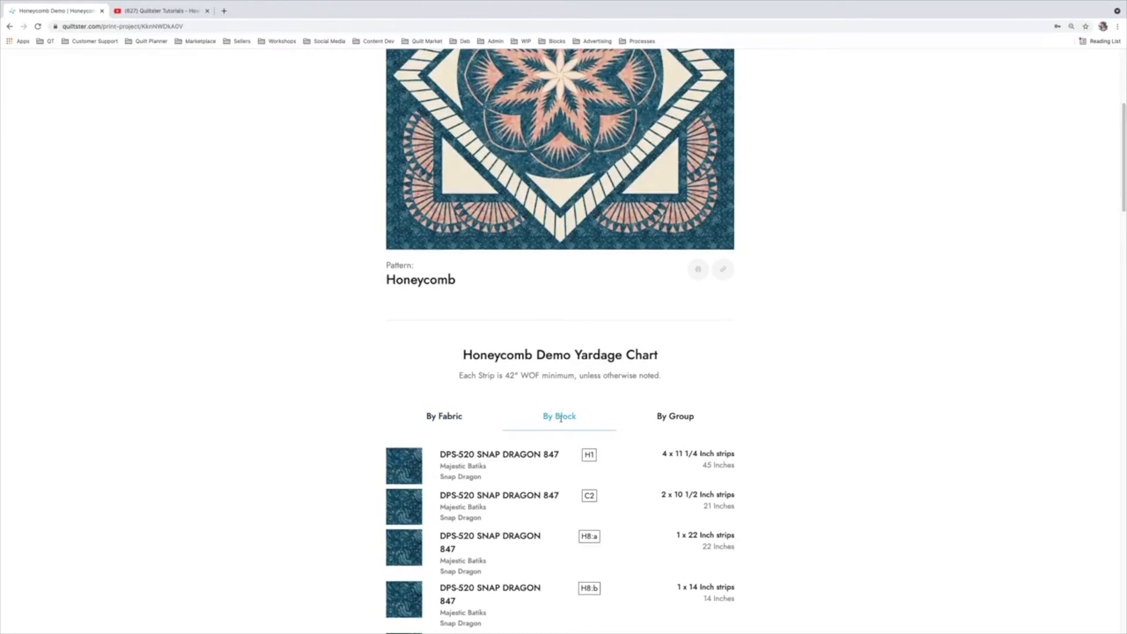
scroll(566, 427, down, 4)
scroll(567, 428, up, 9)
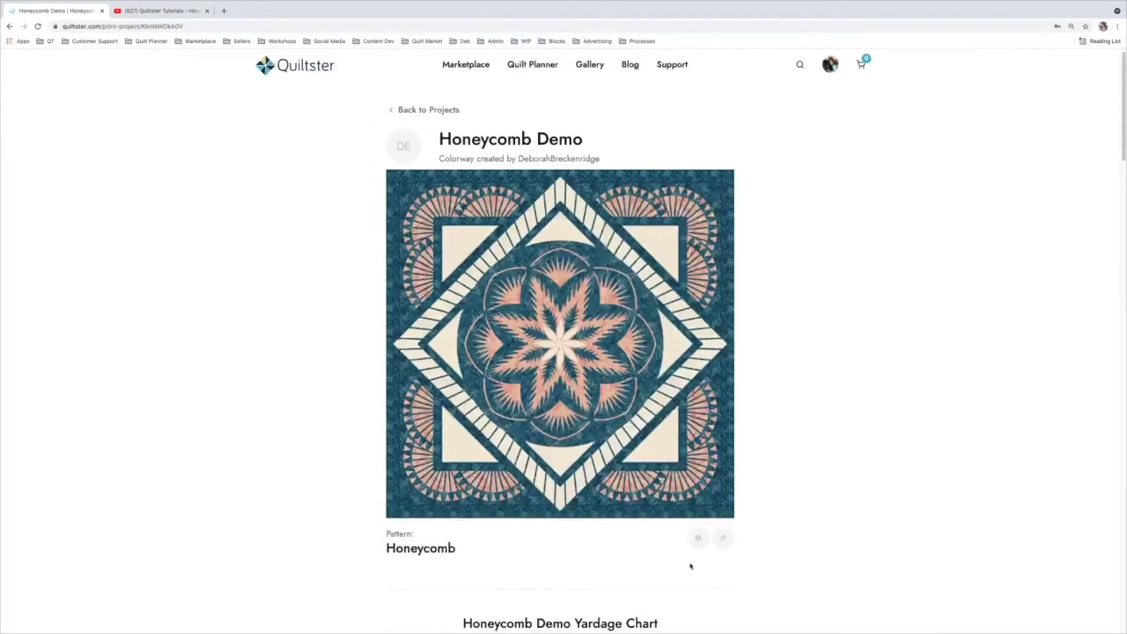
click(698, 537)
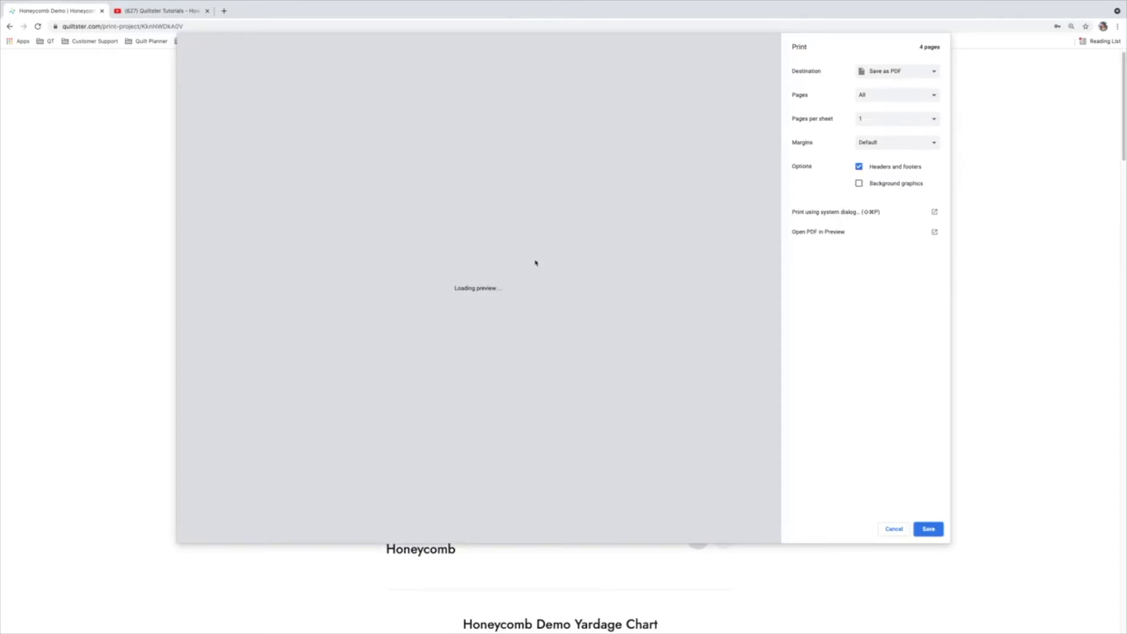
scroll(459, 309, down, 5)
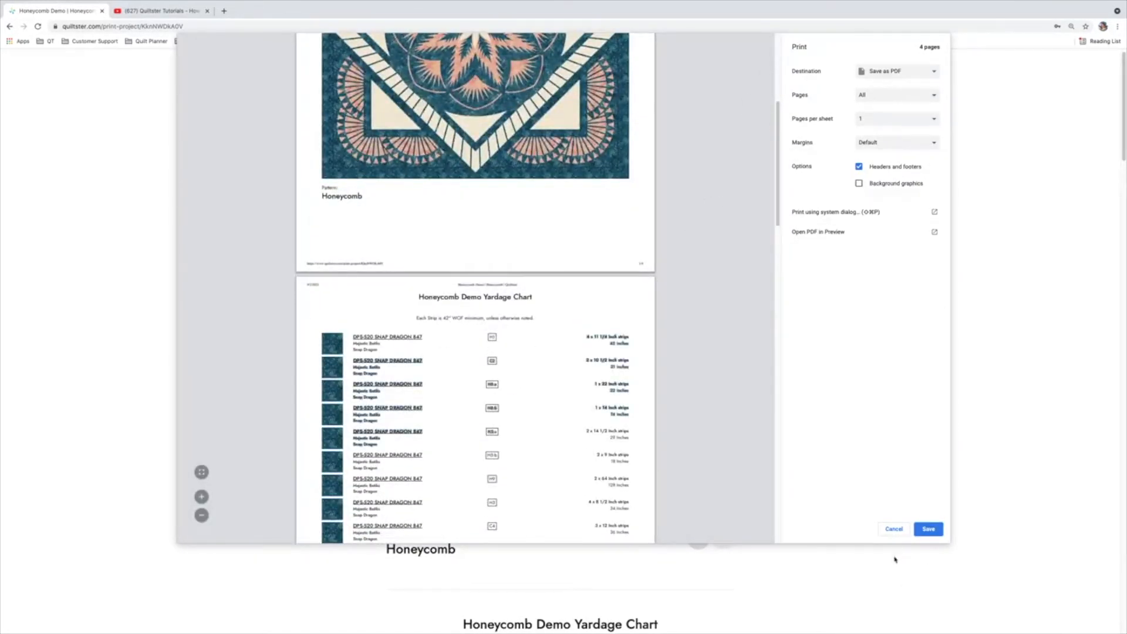
click(892, 529)
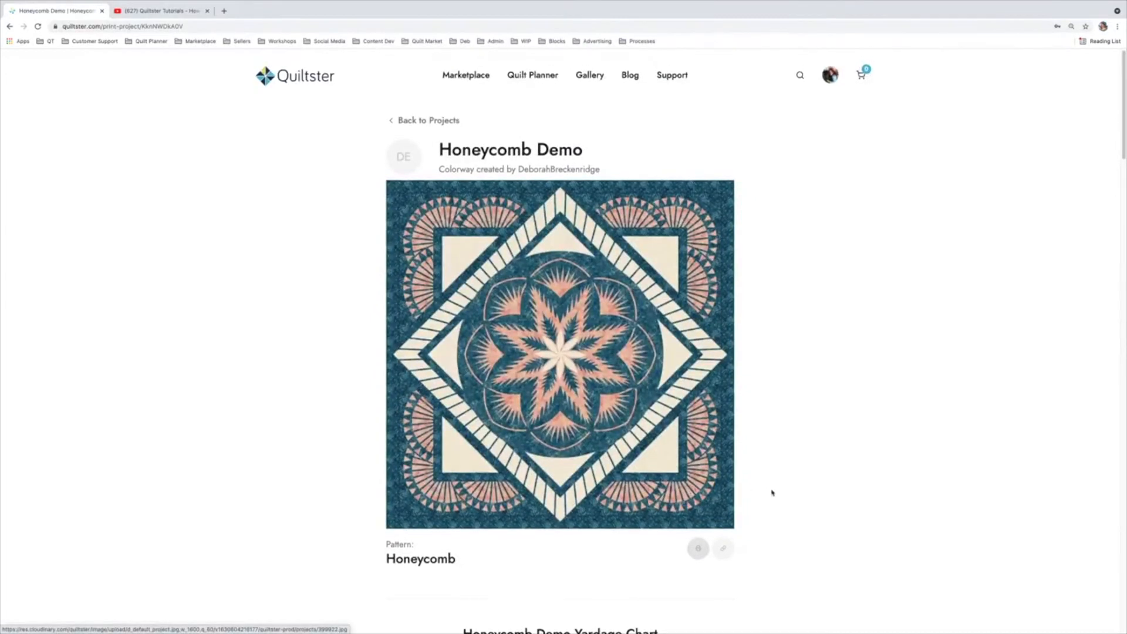
scroll(771, 492, down, 1)
click(219, 209)
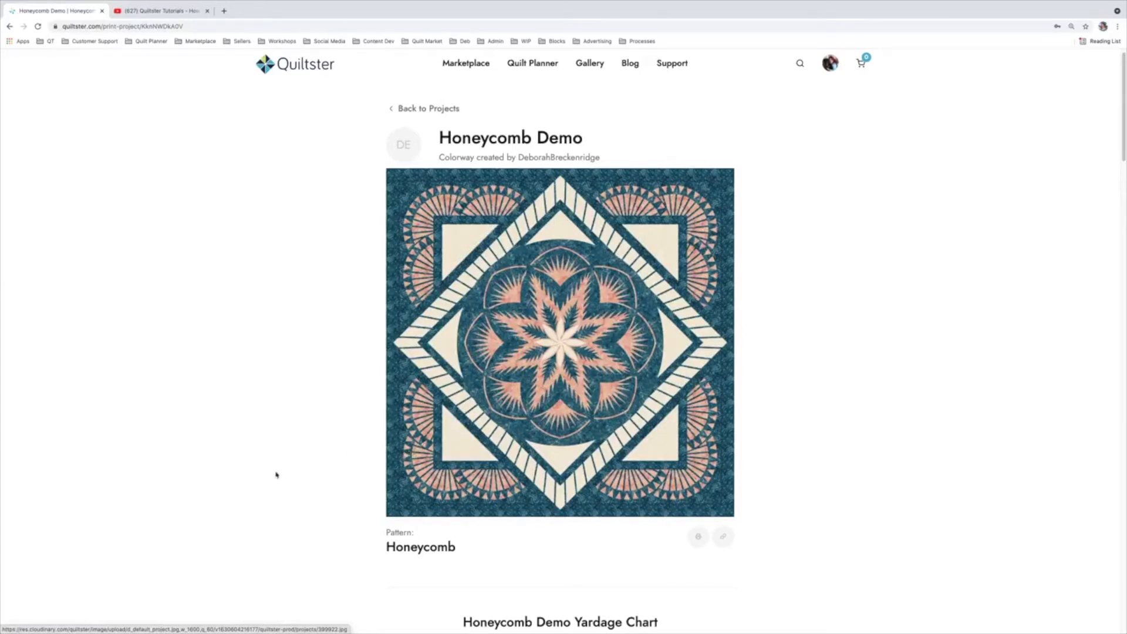
scroll(823, 574, down, 1)
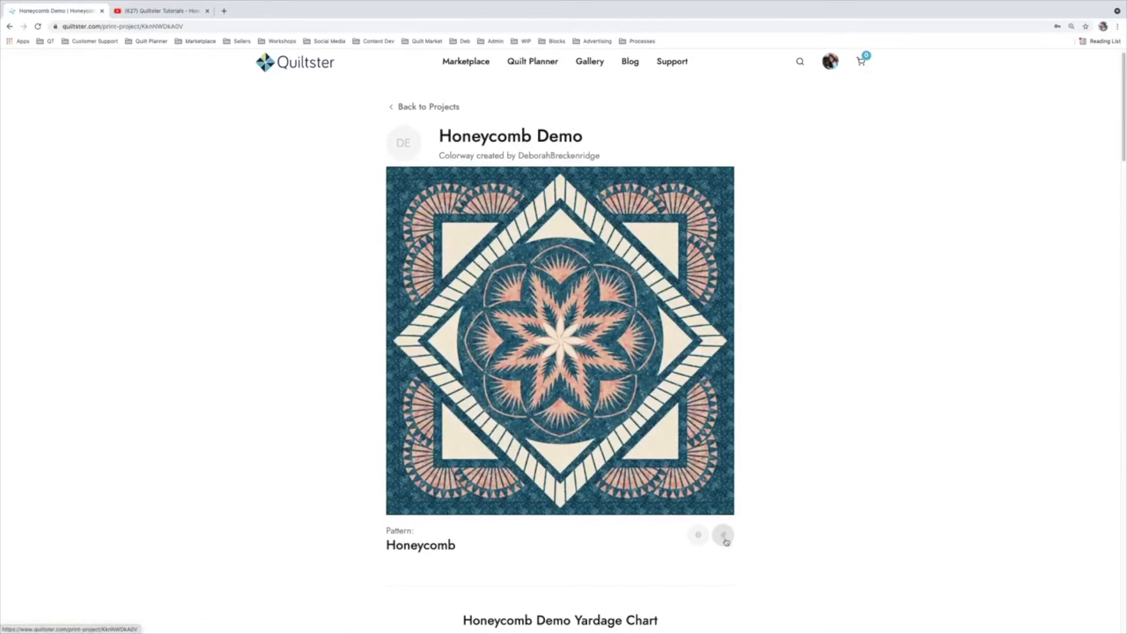
Switch the printable yardage chart to By Fabric and highlight the total yardage of the DPS-520 SNAP DRAGON 847 fabric.
scroll(780, 533, down, 4)
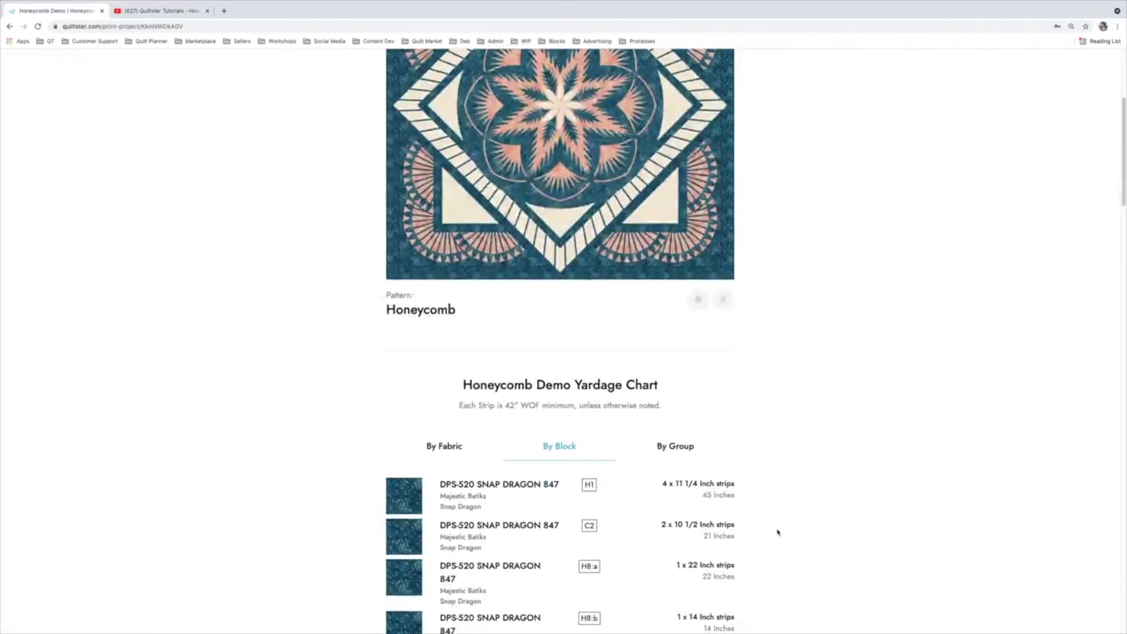
click(433, 448)
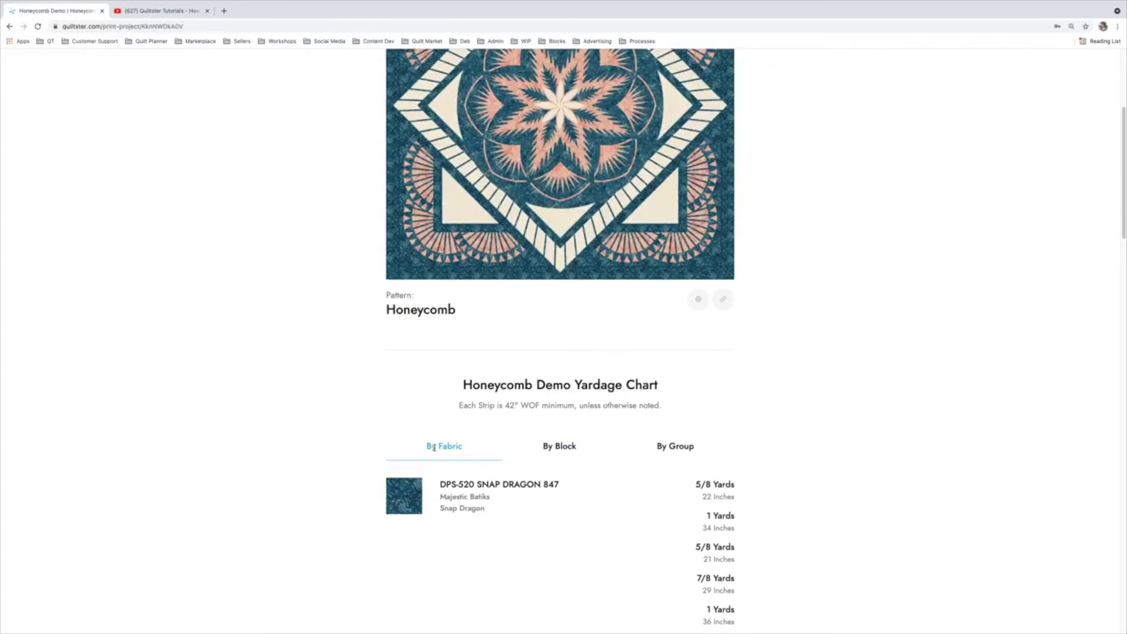
scroll(810, 461, down, 4)
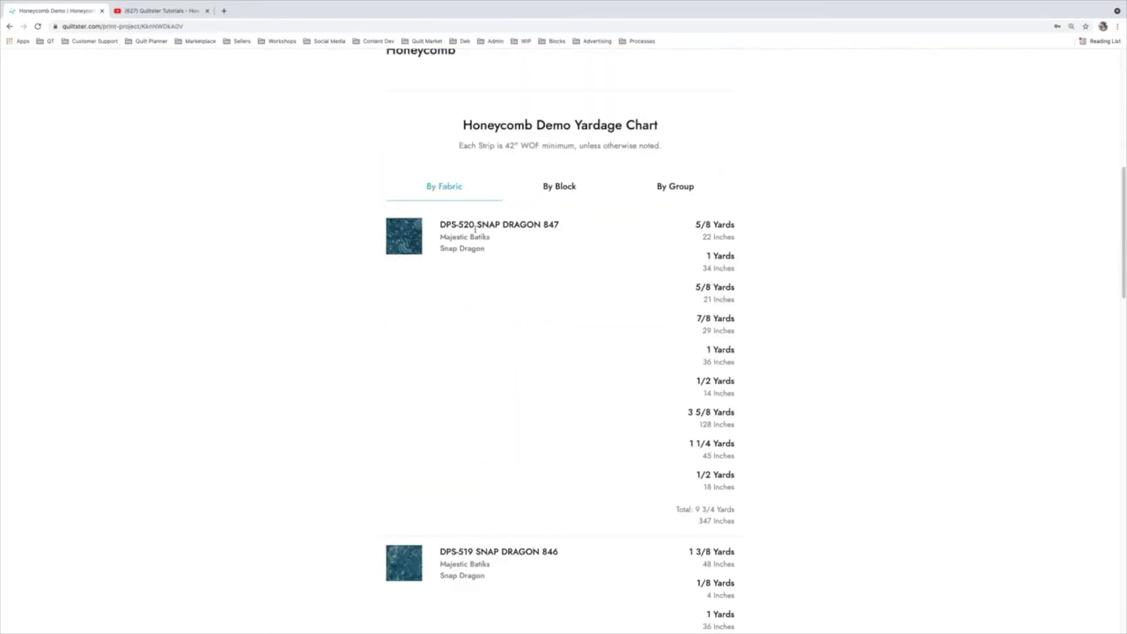
drag(439, 224, 634, 321)
drag(674, 509, 744, 526)
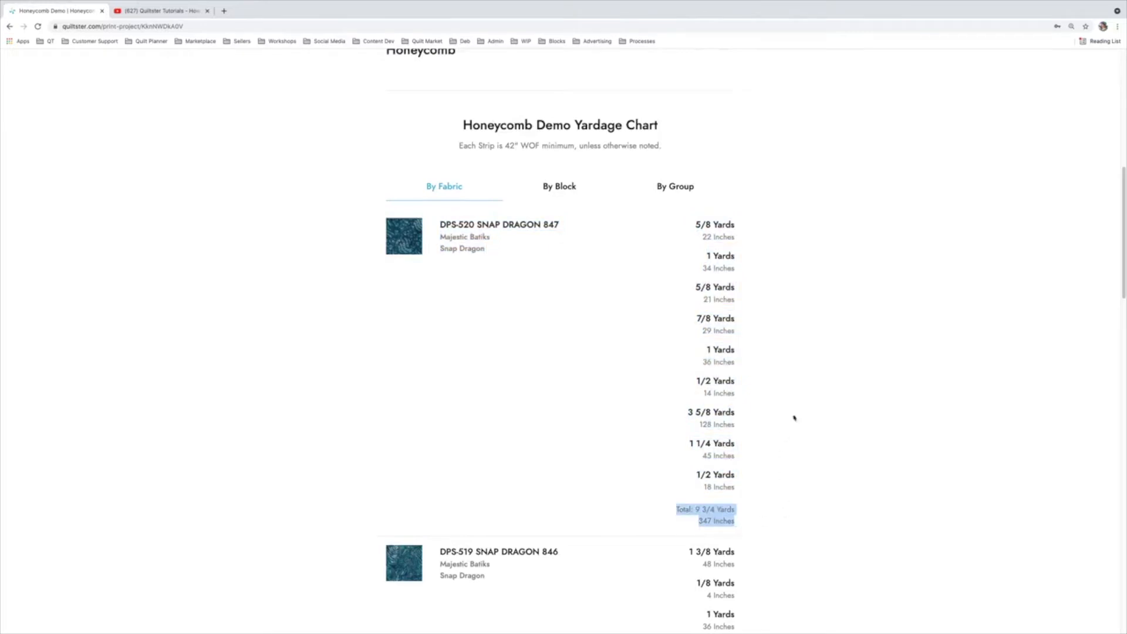
scroll(838, 403, up, 8)
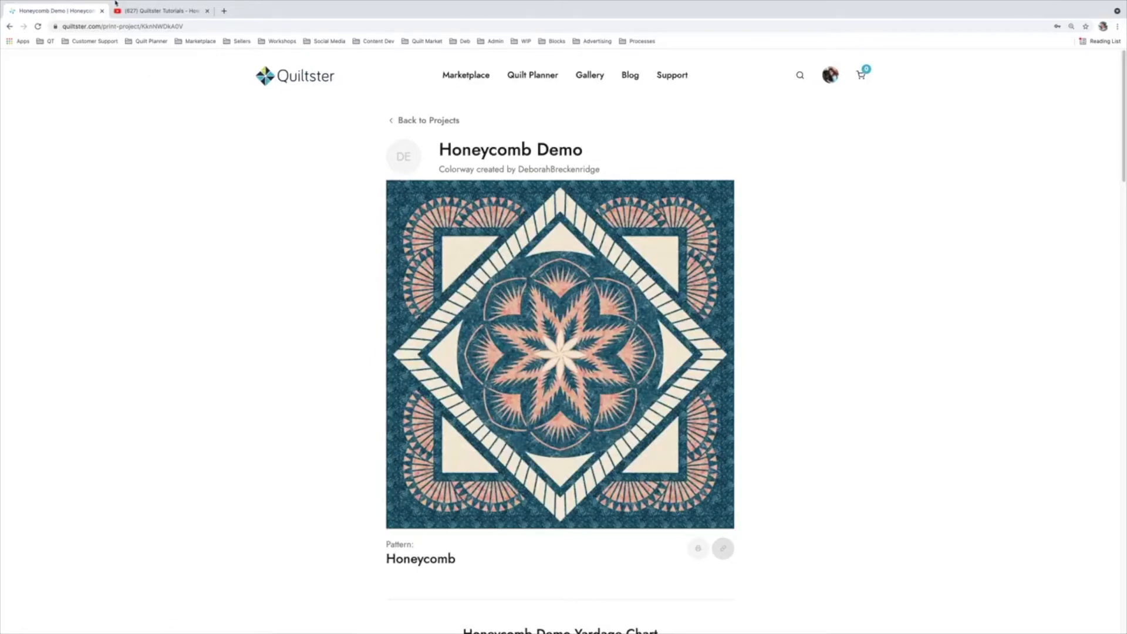
Leave full-screen view and open the copied Honeycomb Demo project link in a new incognito window.
click(26, 14)
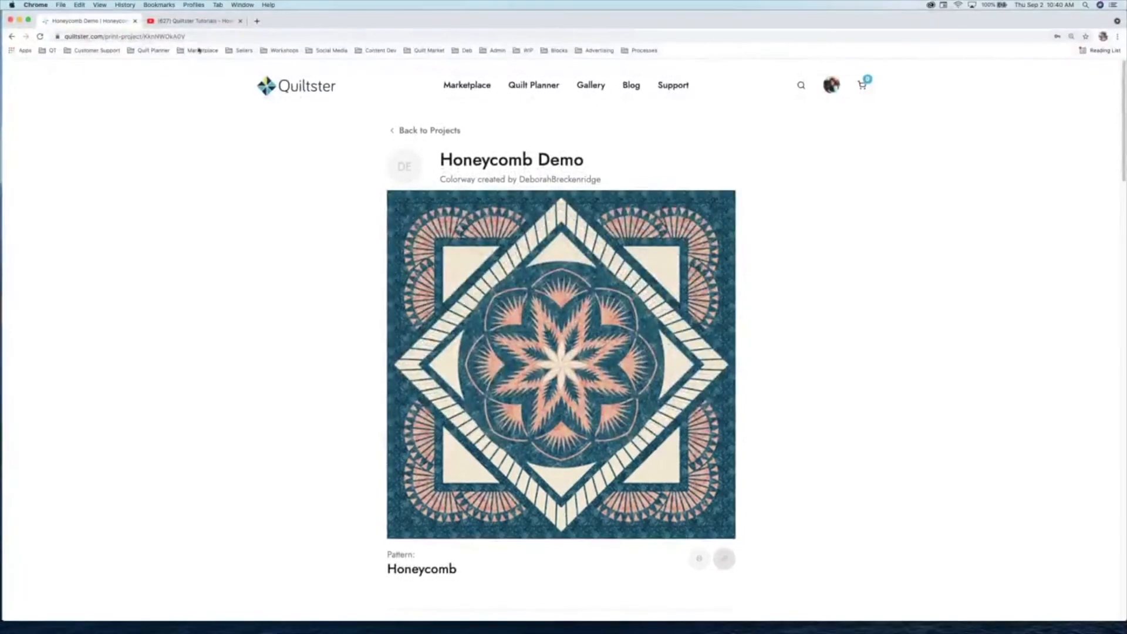
click(1117, 37)
click(1046, 78)
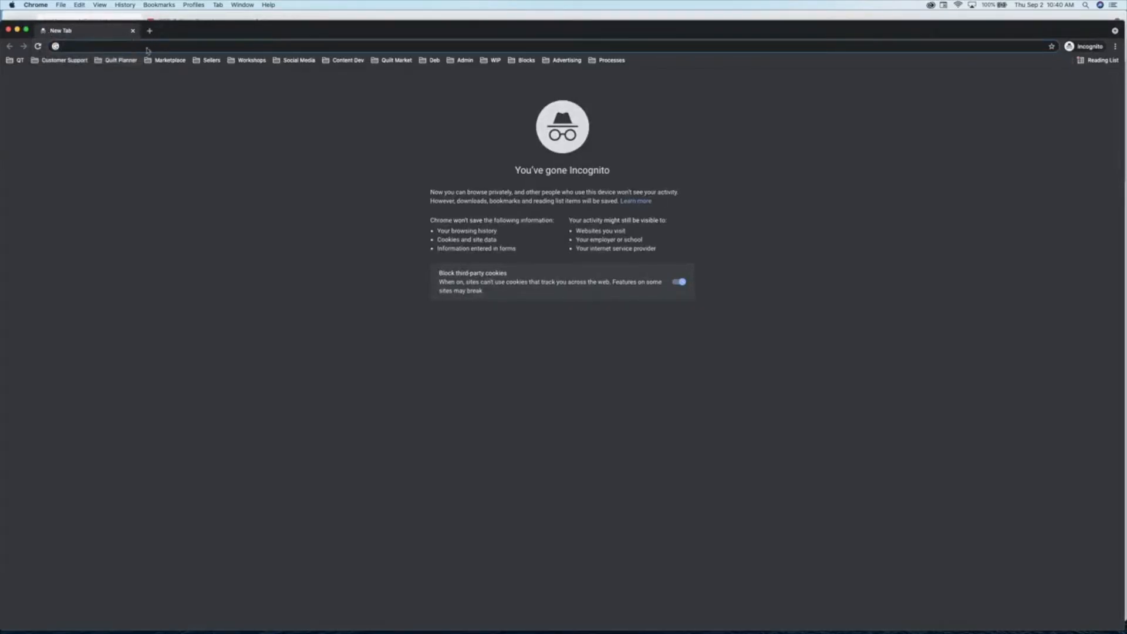
right_click(148, 47)
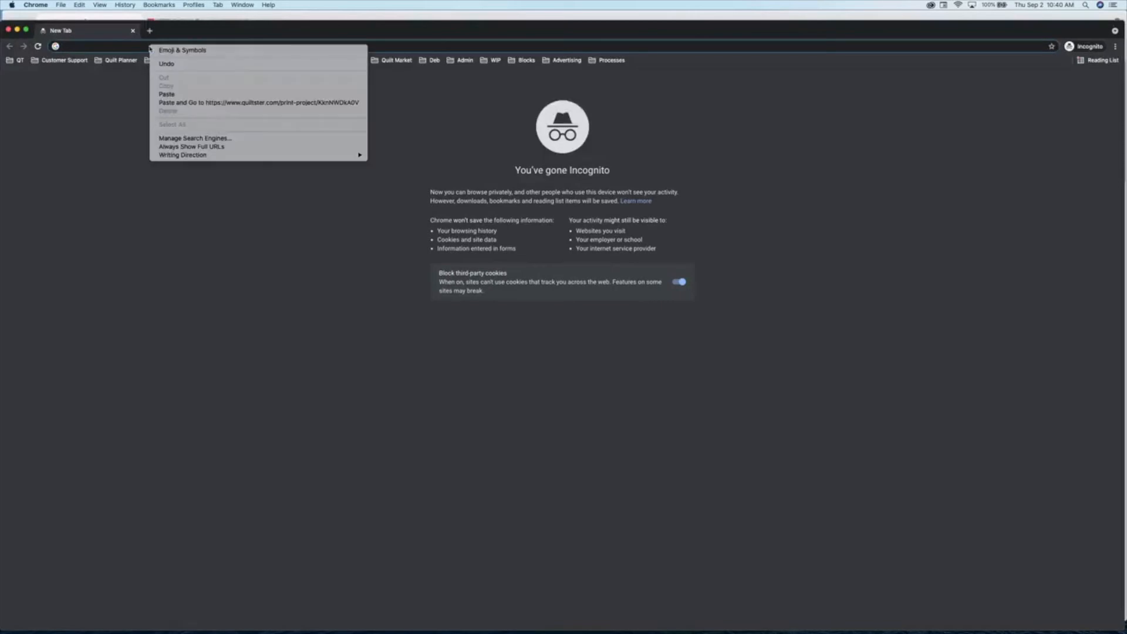
click(209, 104)
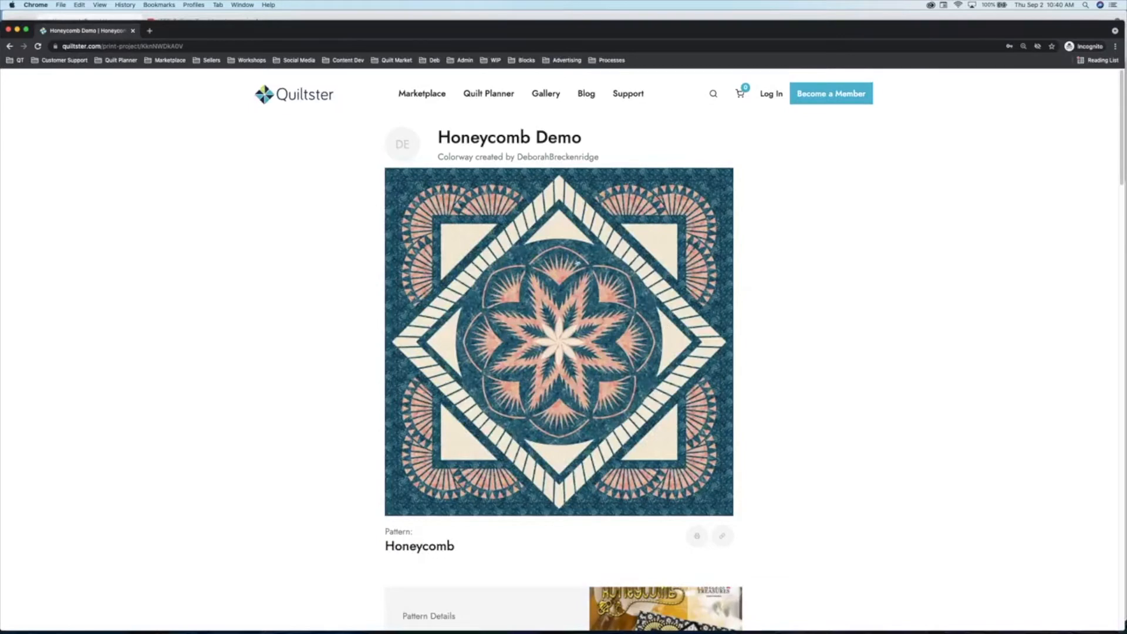
Review the shared Honeycomb Demo page as a logged-out visitor, viewing its yardage chart By Block, By Group and By Fabric.
scroll(587, 410, down, 5)
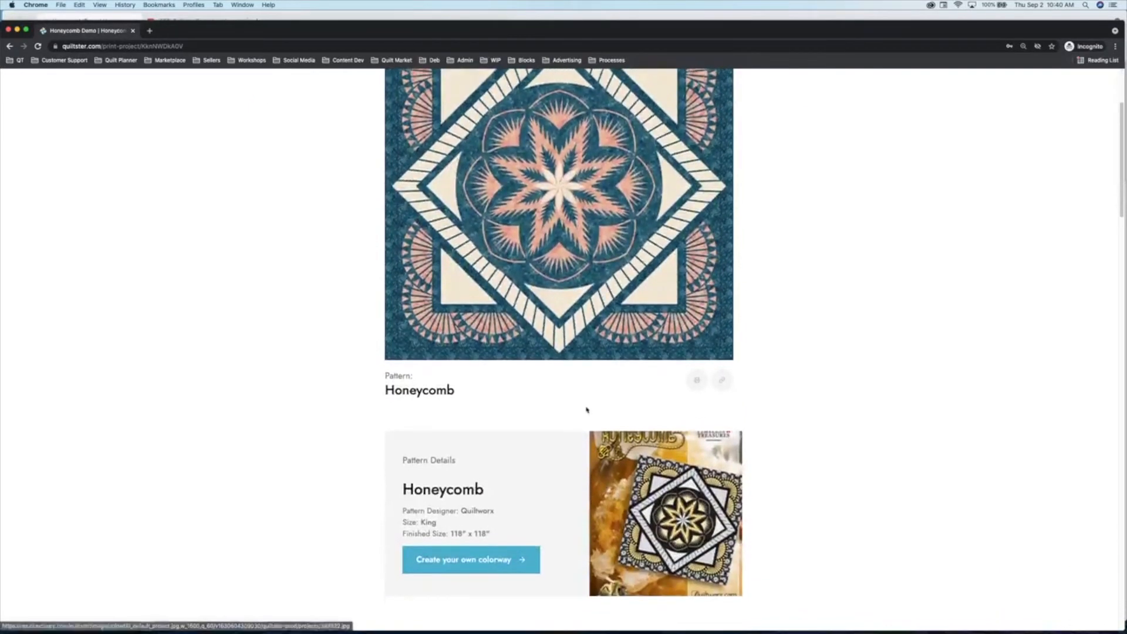
scroll(586, 409, down, 2)
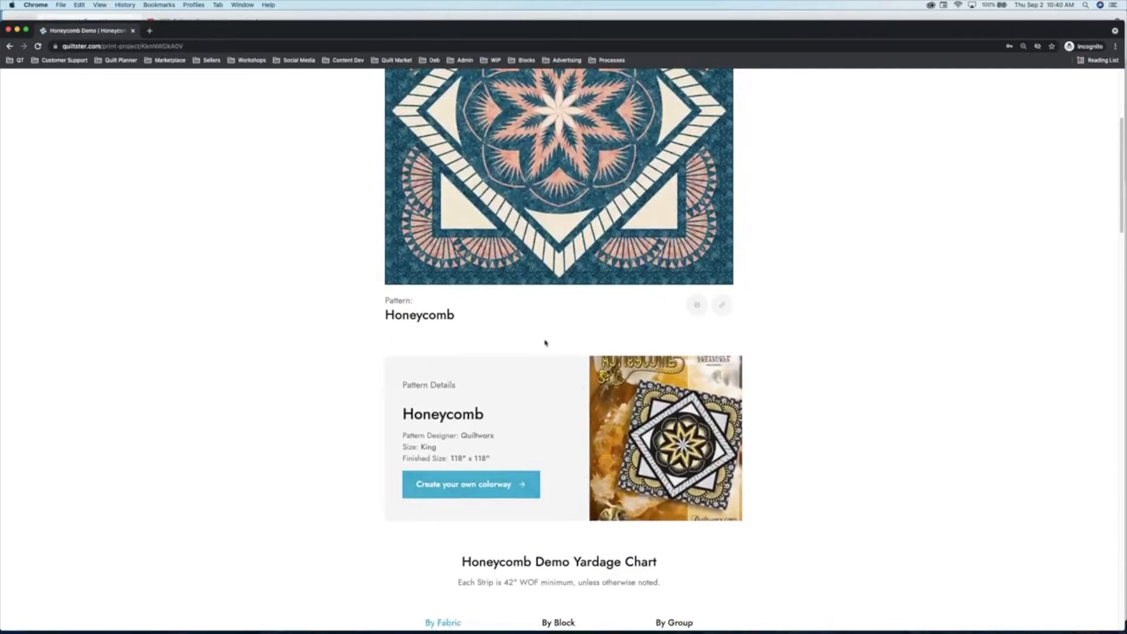
scroll(302, 382, down, 10)
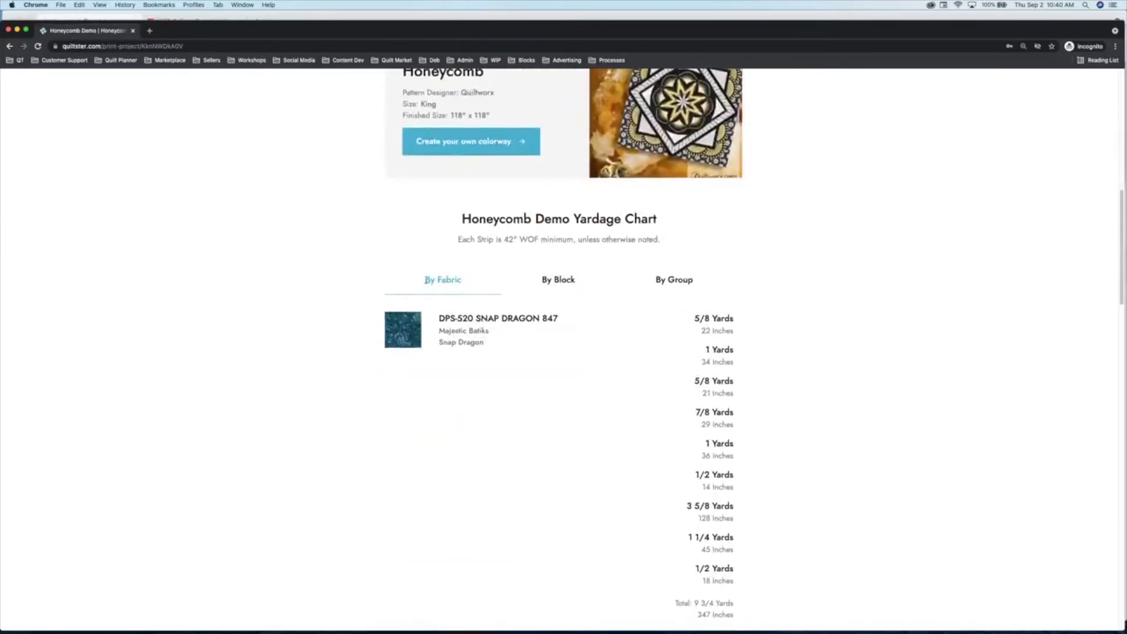
click(549, 284)
click(661, 284)
click(549, 285)
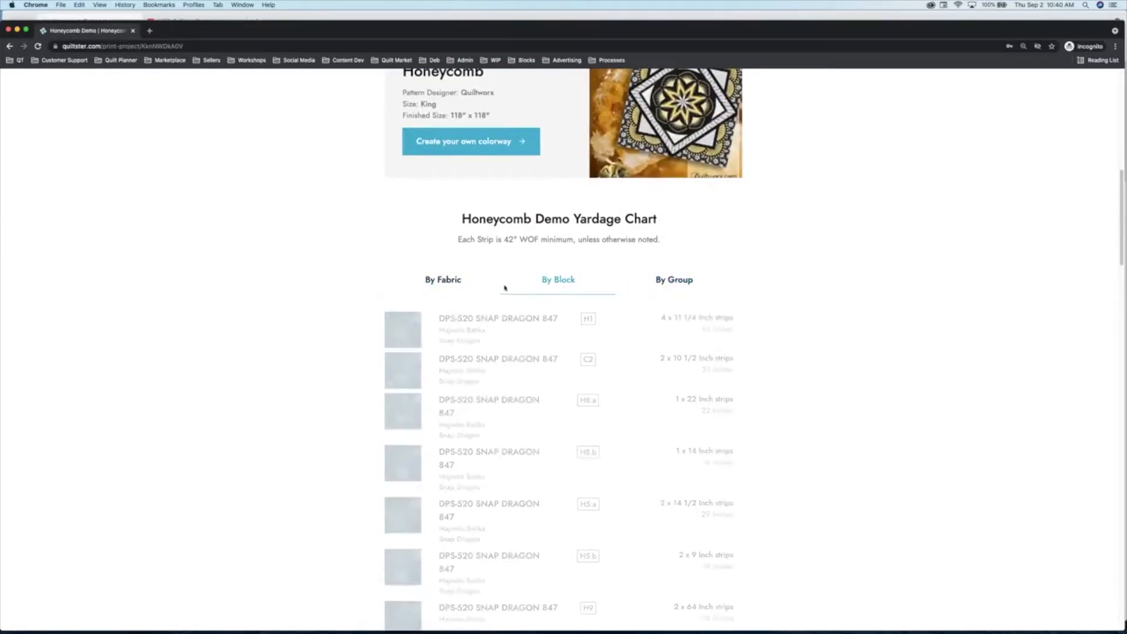
click(448, 281)
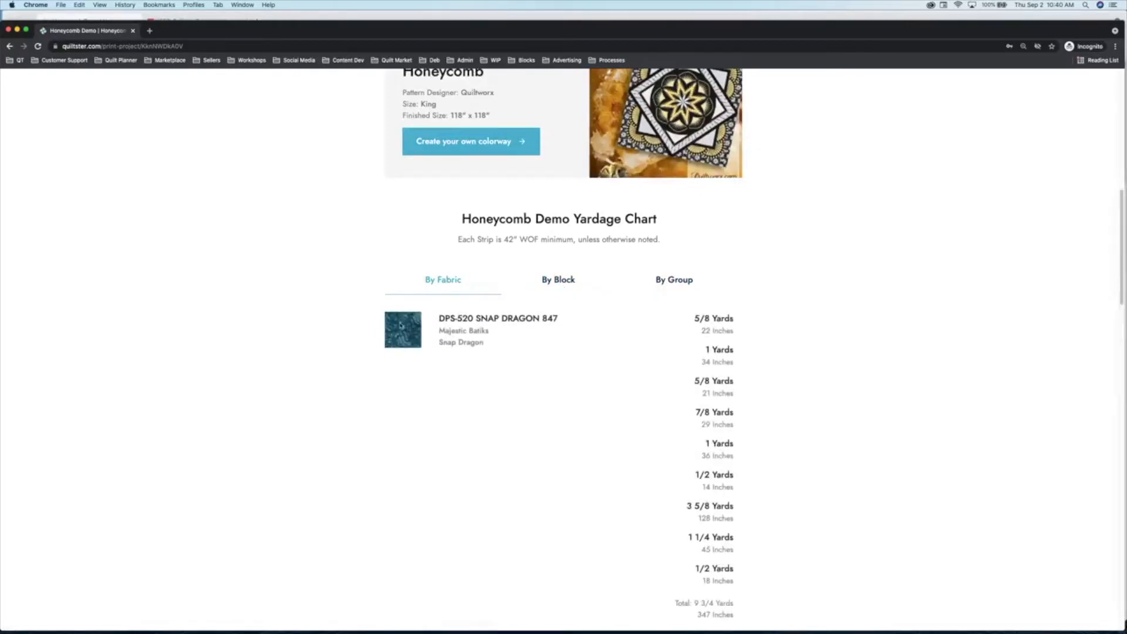
scroll(375, 322, down, 20)
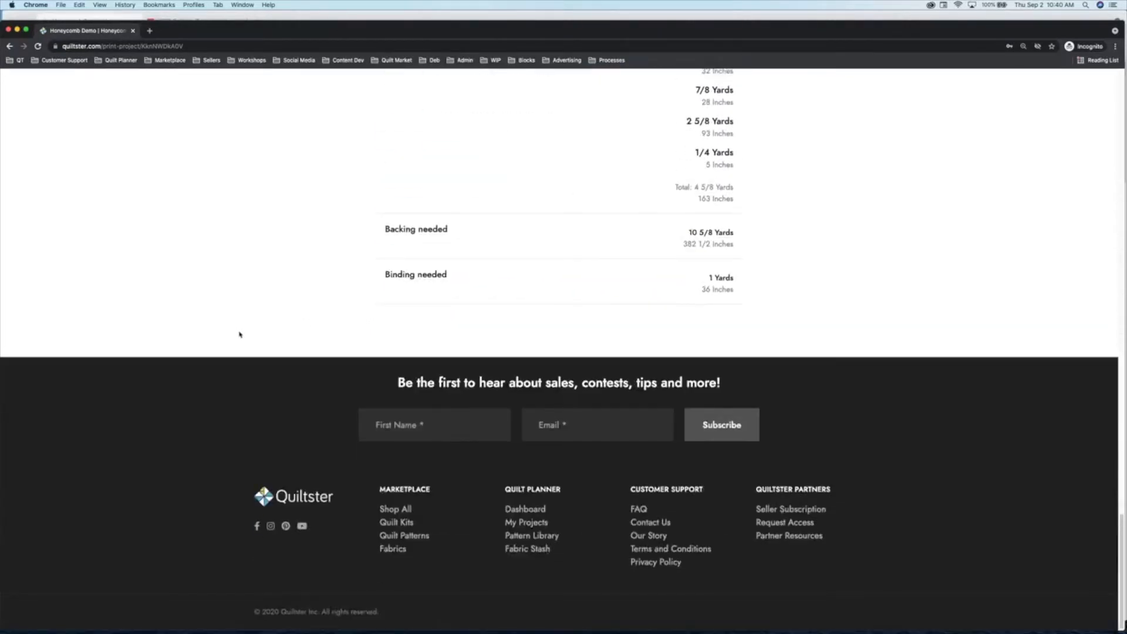
scroll(240, 335, up, 20)
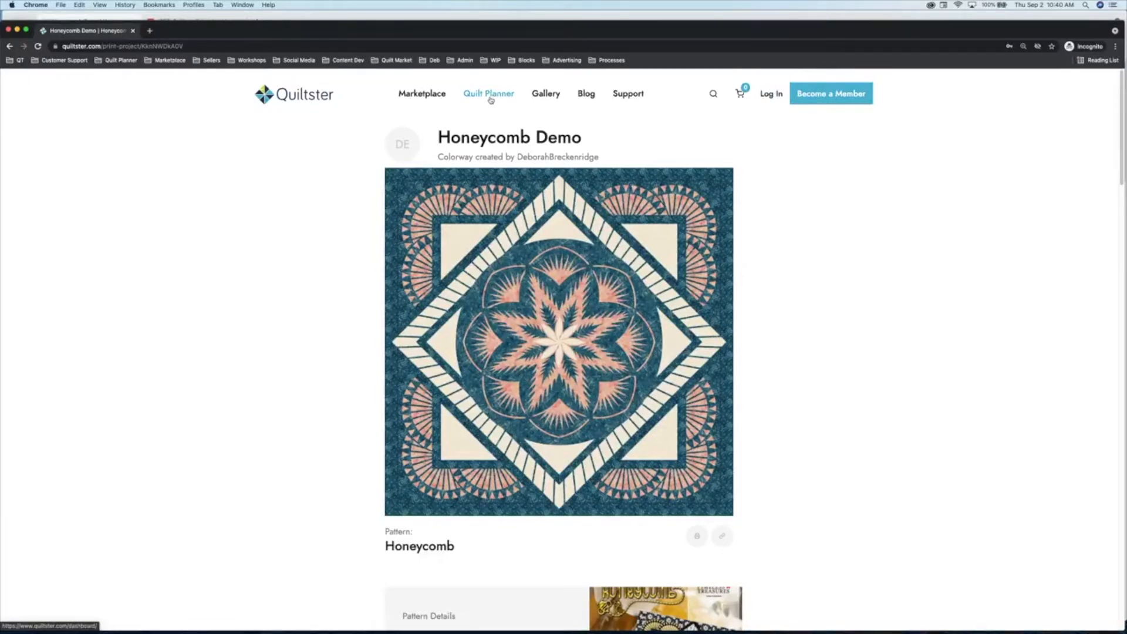
Examine the shared page's Honeycomb pattern details and the fabrics listed in its By Fabric yardage chart.
scroll(505, 253, down, 3)
scroll(563, 379, down, 3)
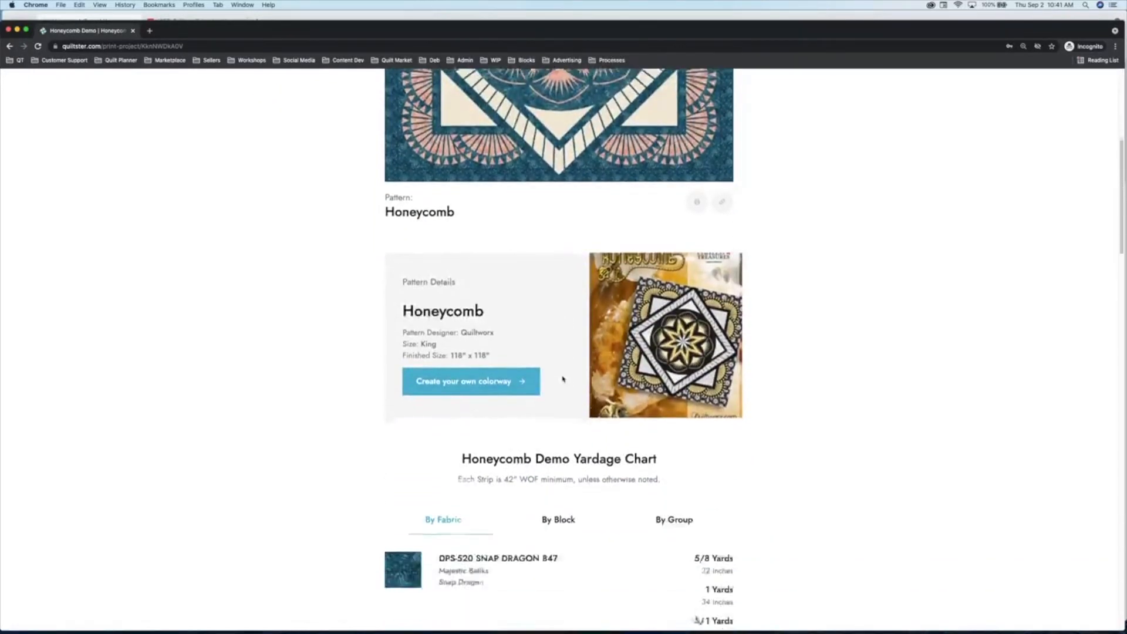
scroll(557, 359, down, 10)
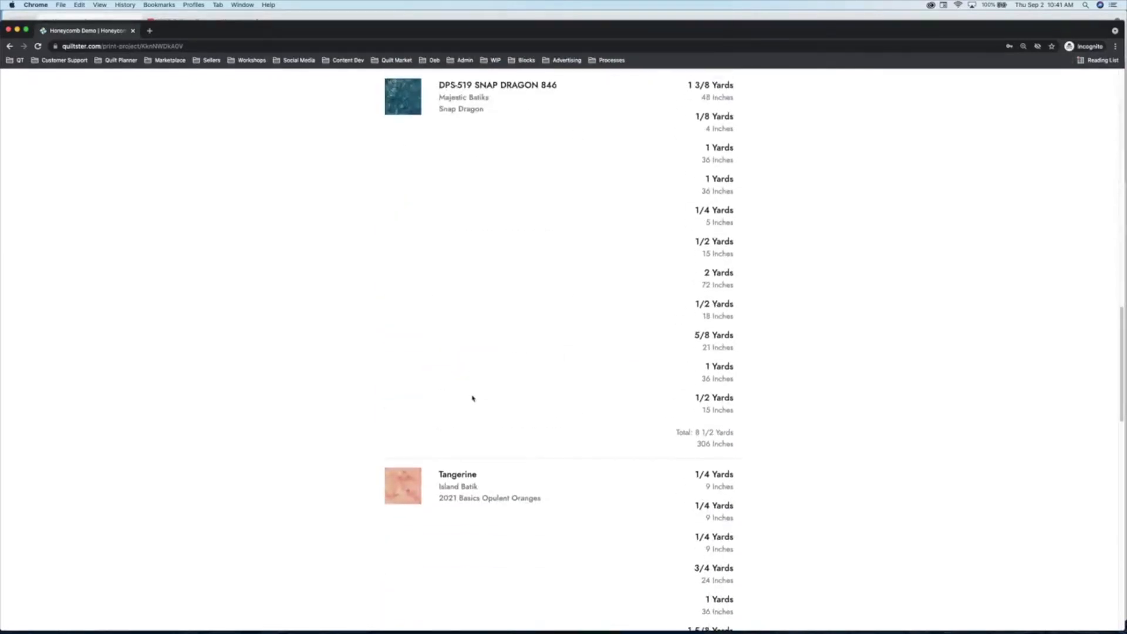
scroll(216, 409, up, 2)
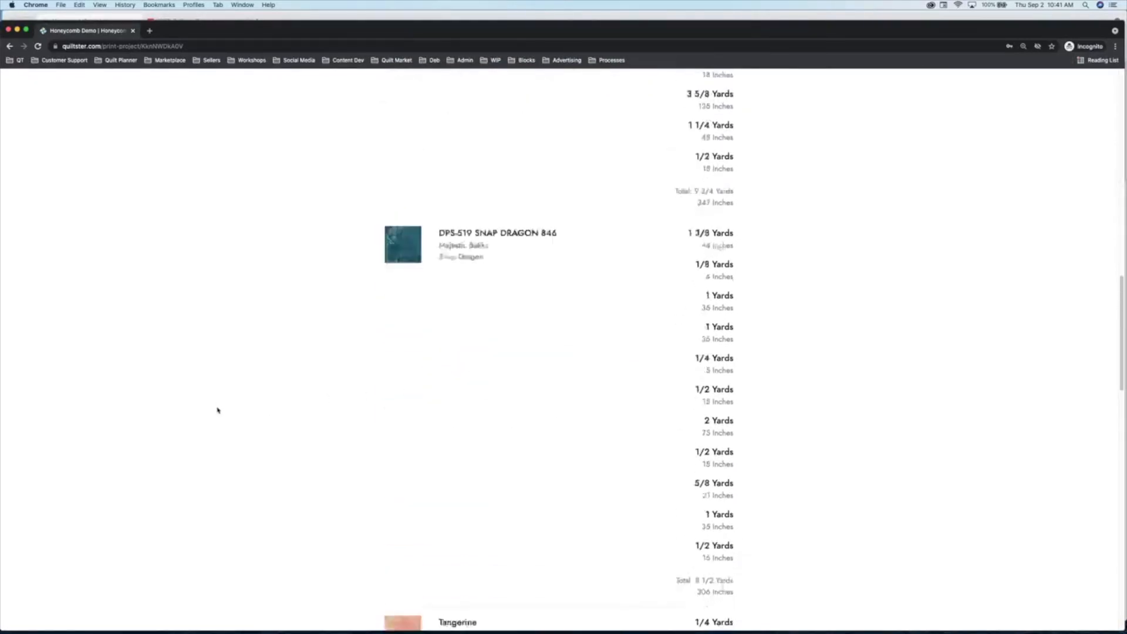
scroll(218, 410, up, 10)
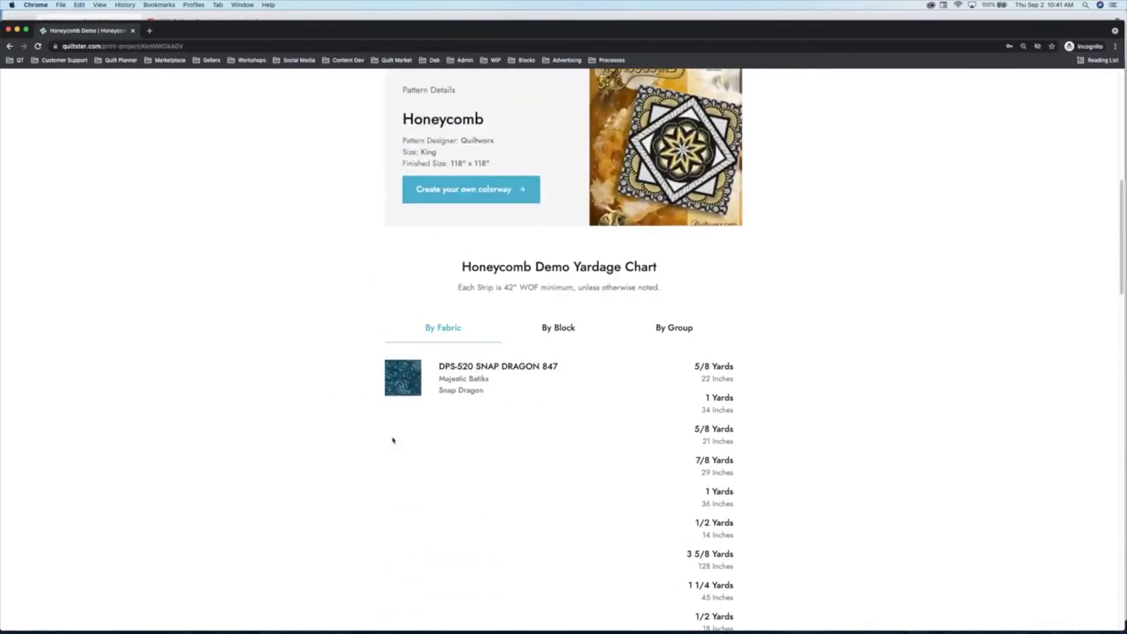
scroll(472, 349, up, 8)
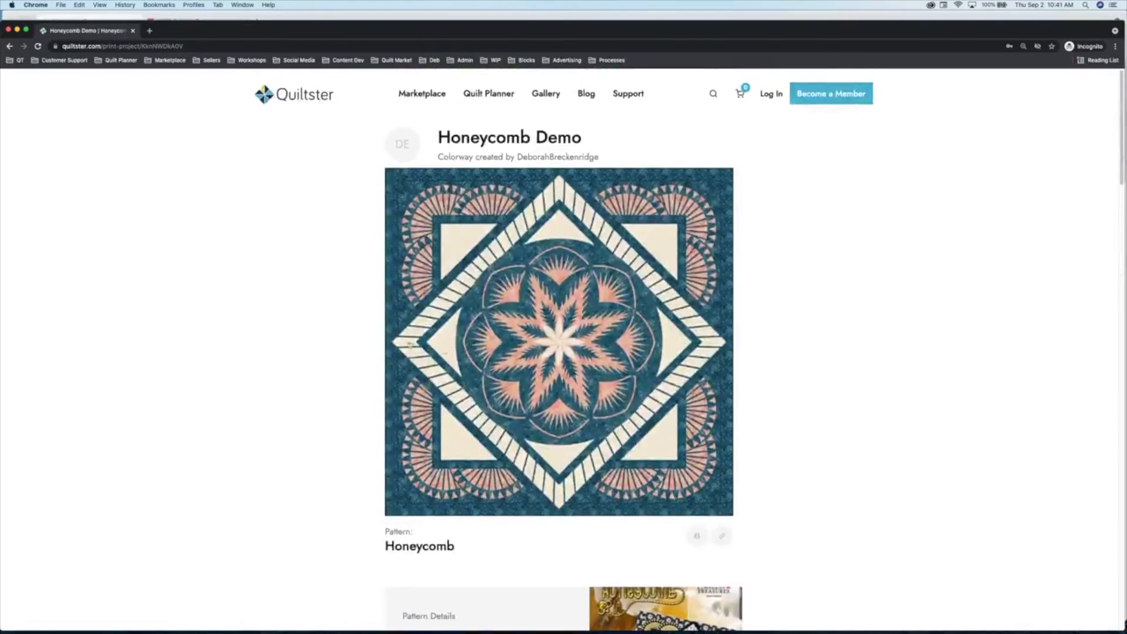
Check the fabric entries on the shared page and highlight the name, maker and collection of DPS-520 SNAP DRAGON 847.
scroll(445, 350, down, 4)
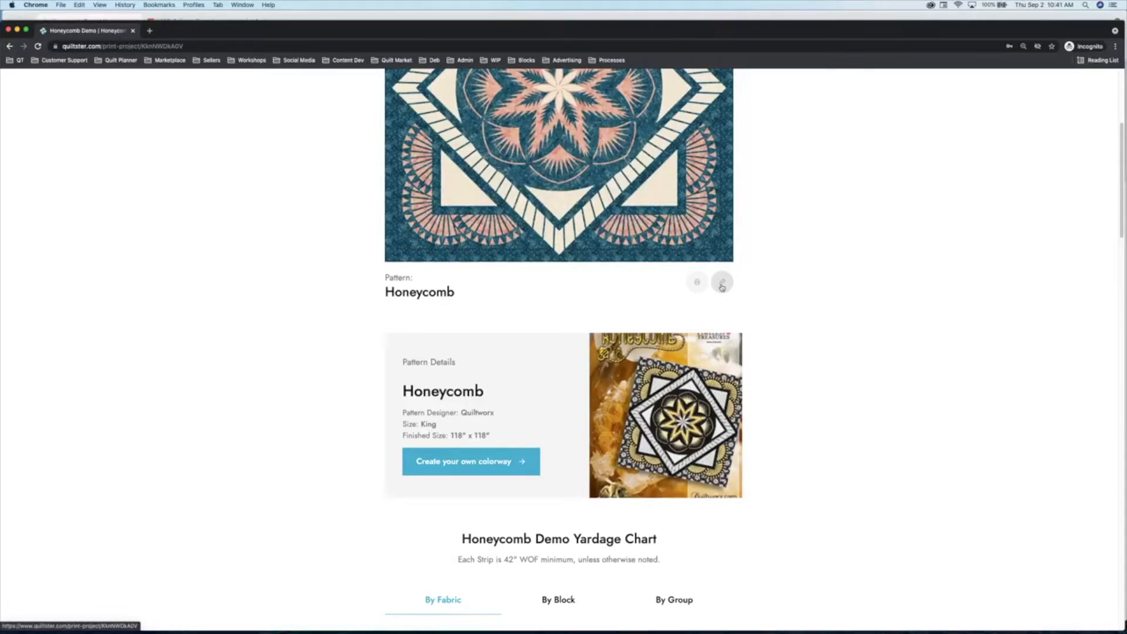
scroll(834, 322, down, 9)
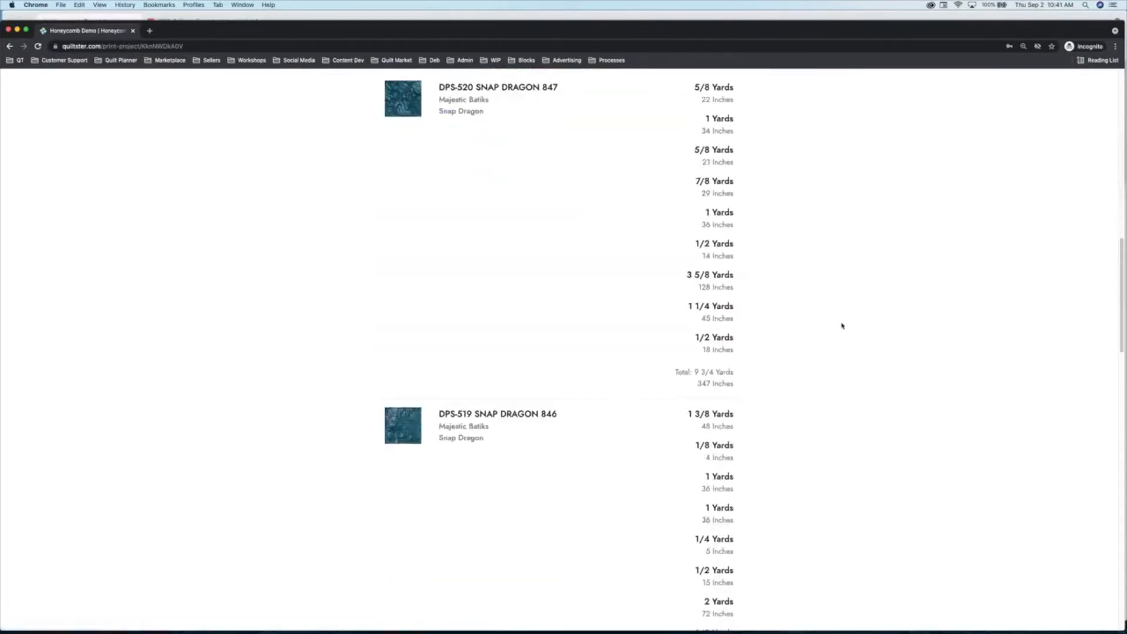
scroll(857, 374, up, 2)
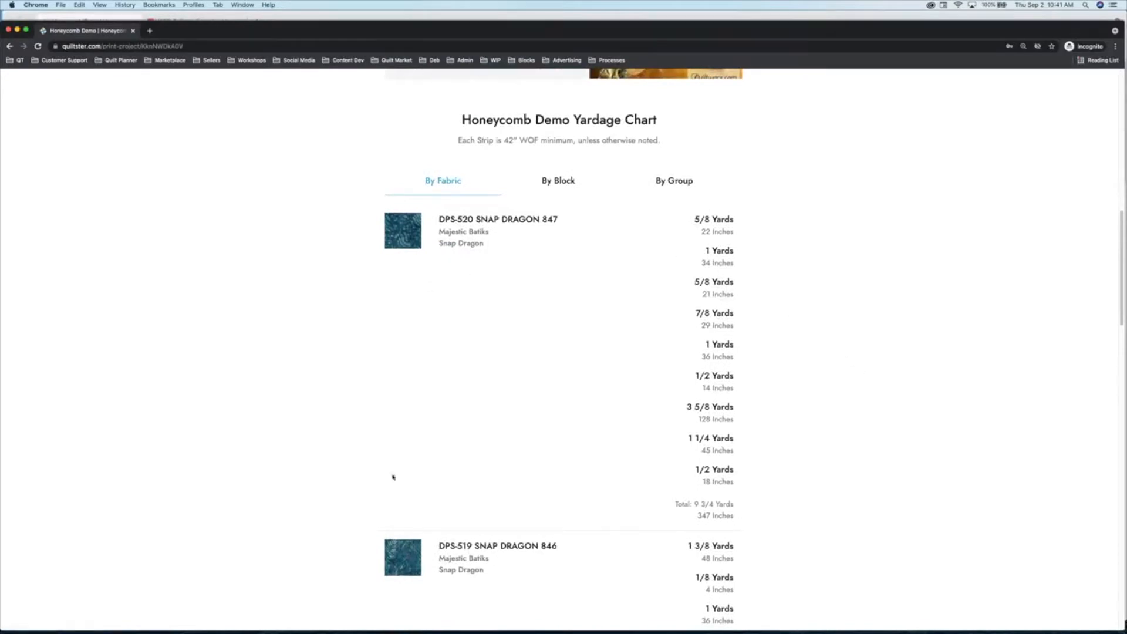
scroll(393, 476, down, 5)
scroll(470, 511, down, 4)
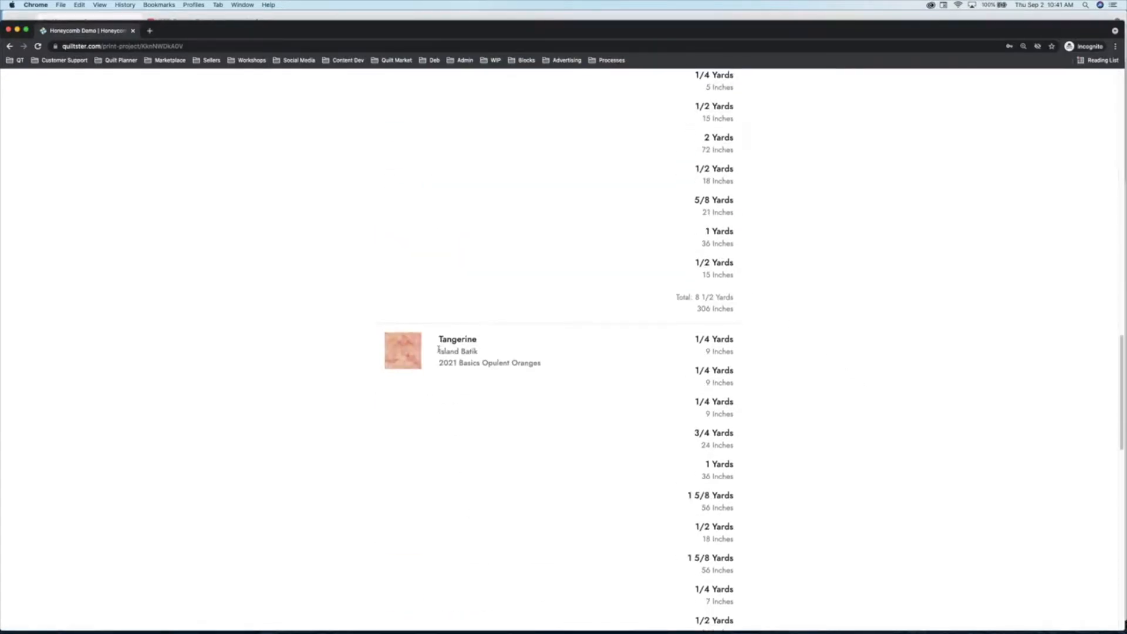
scroll(464, 382, up, 12)
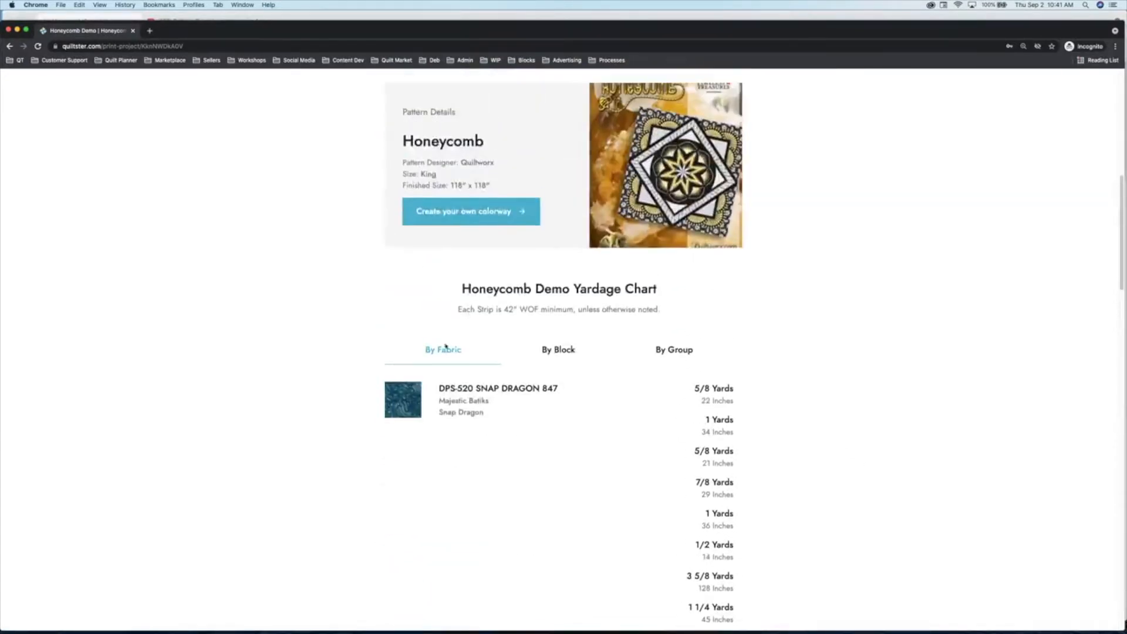
drag(439, 385, 518, 415)
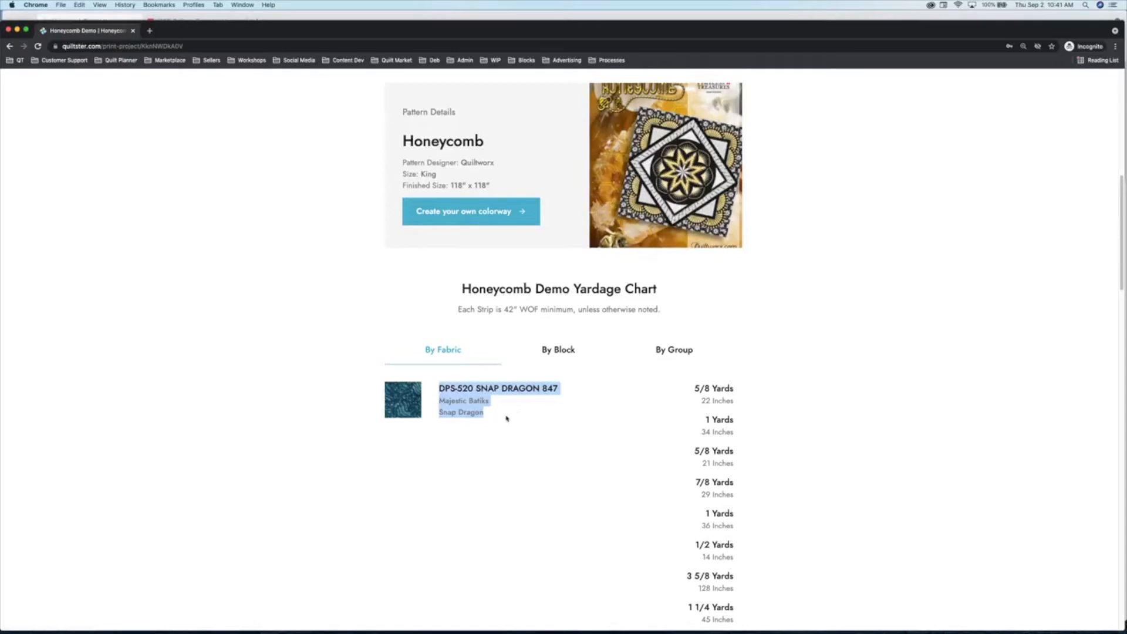
click(492, 424)
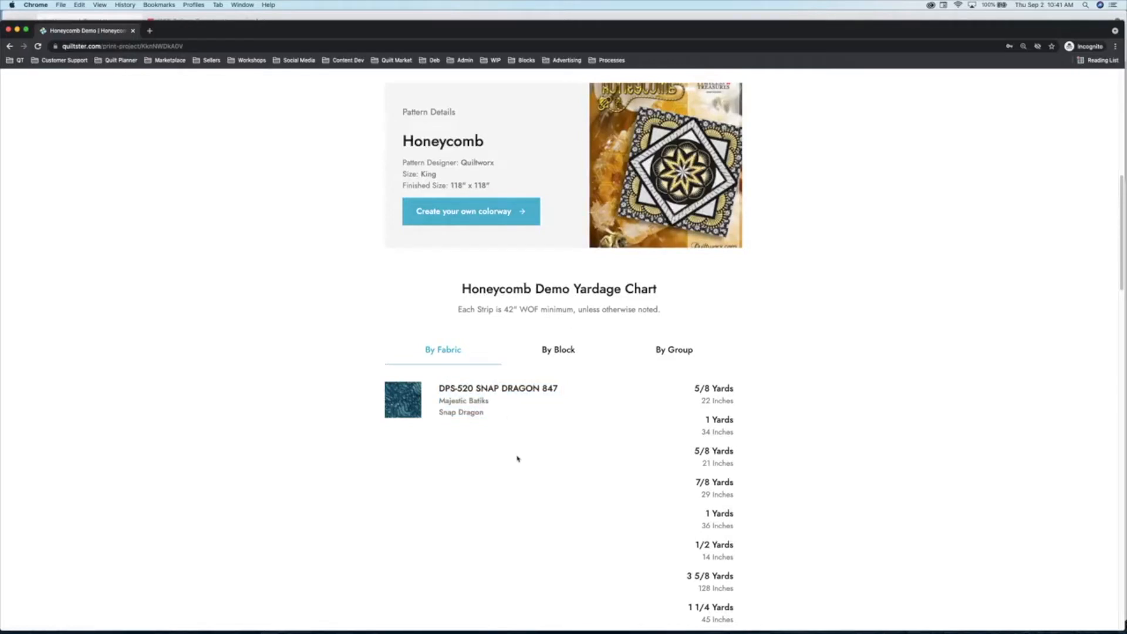
scroll(576, 463, up, 9)
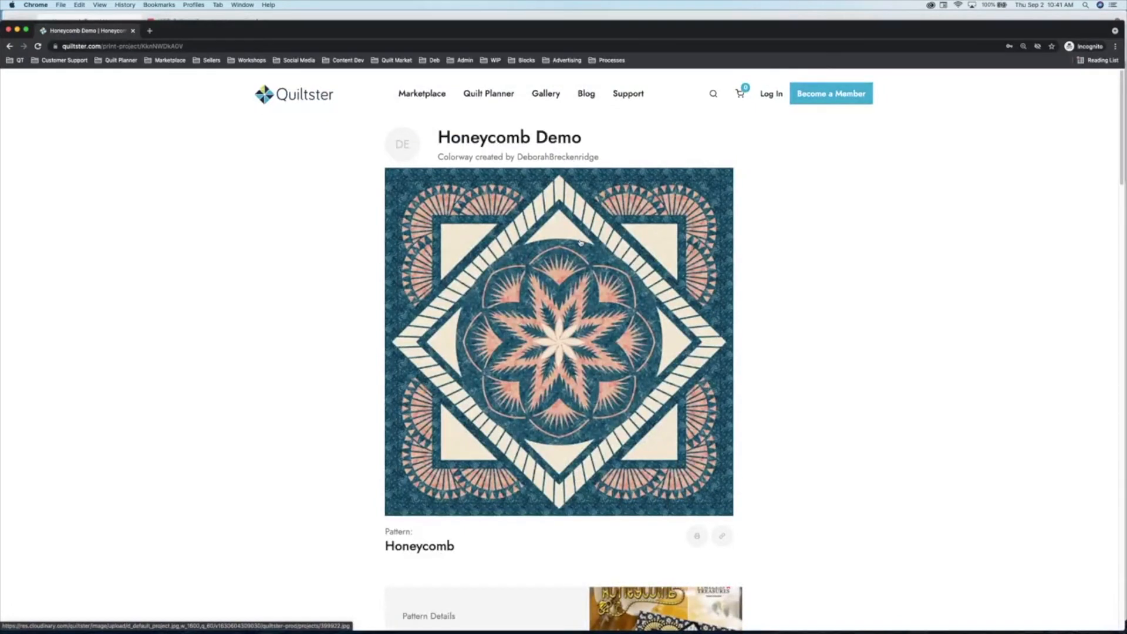
Try to enter the Quilt Planner while logged out, close the incognito window, and return to the logged-in project page in full screen.
click(489, 94)
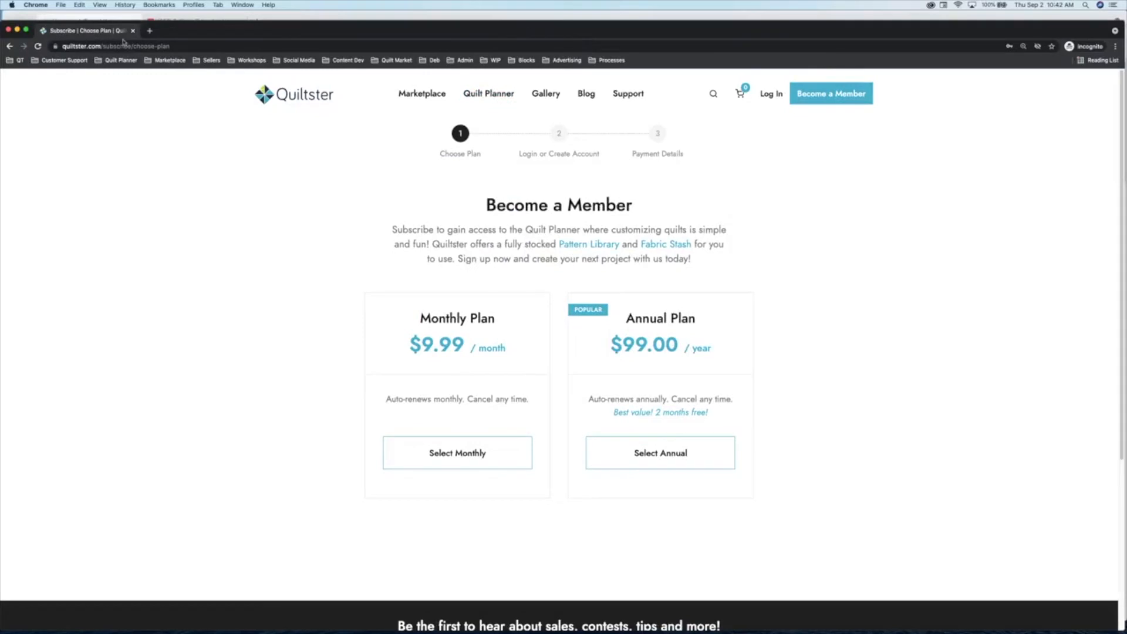
click(16, 29)
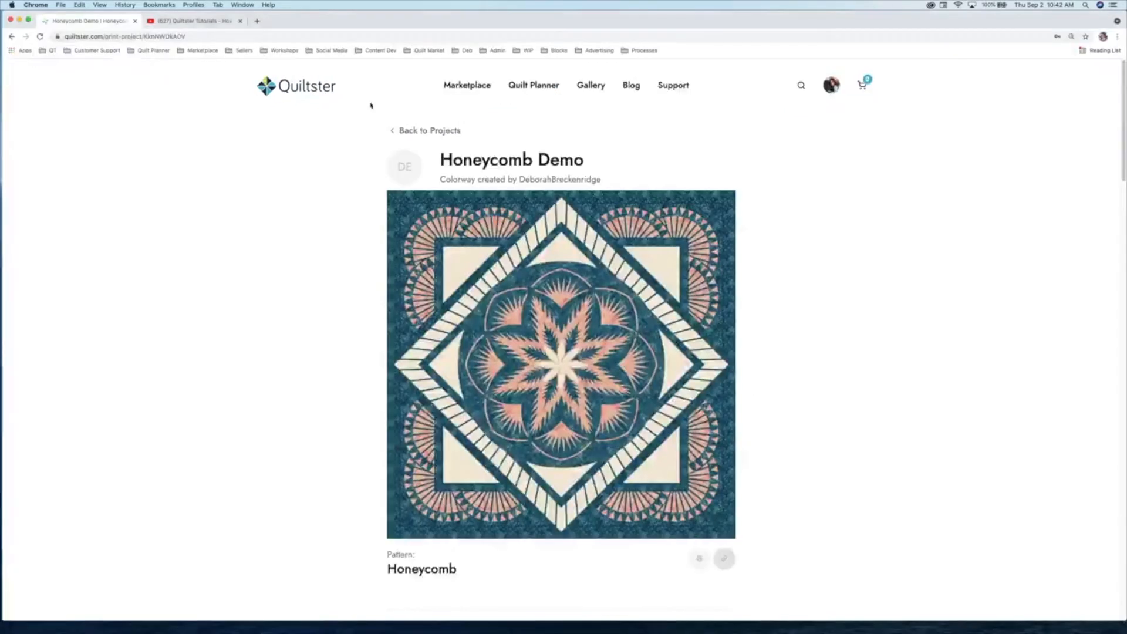
click(28, 20)
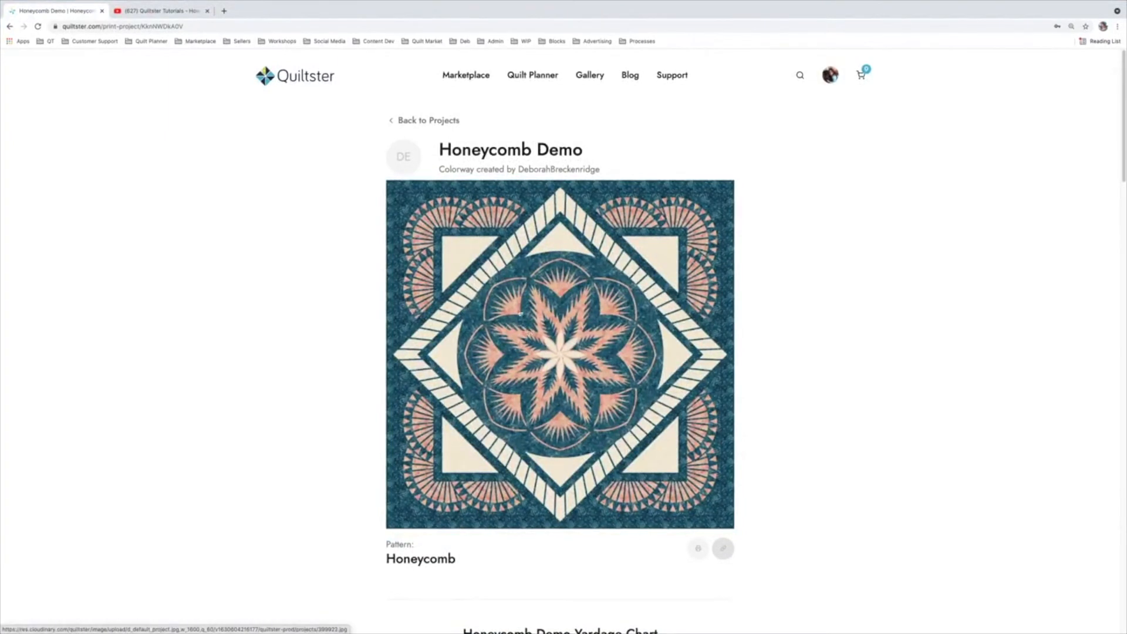
Review the logged-in project's By Fabric yardage chart down to the backing and binding requirements.
scroll(289, 305, down, 7)
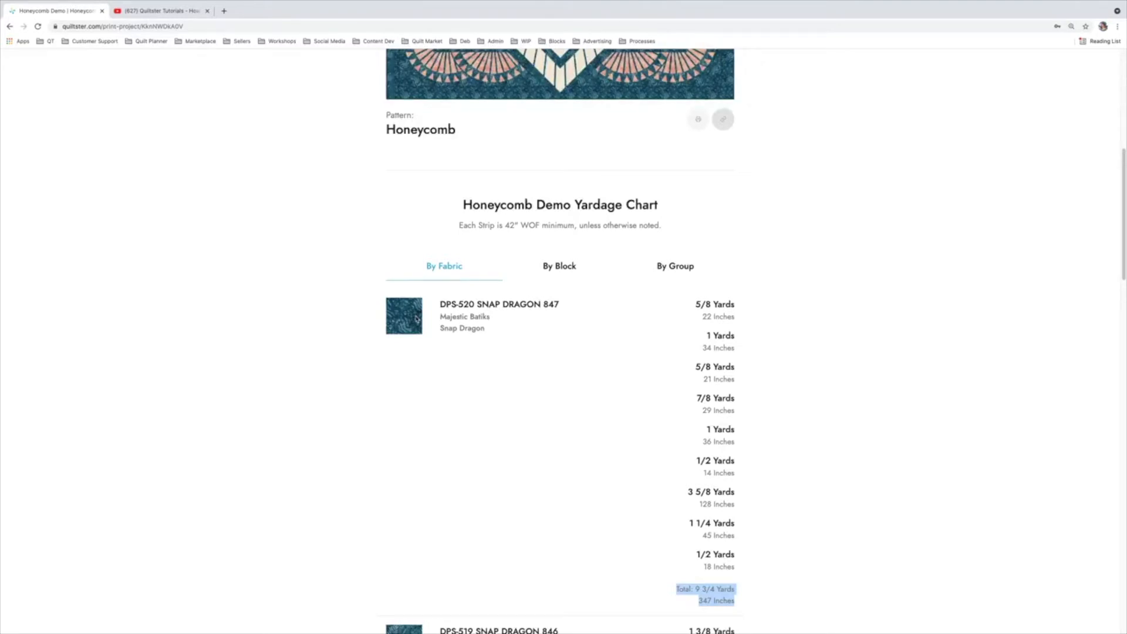
scroll(755, 276, down, 10)
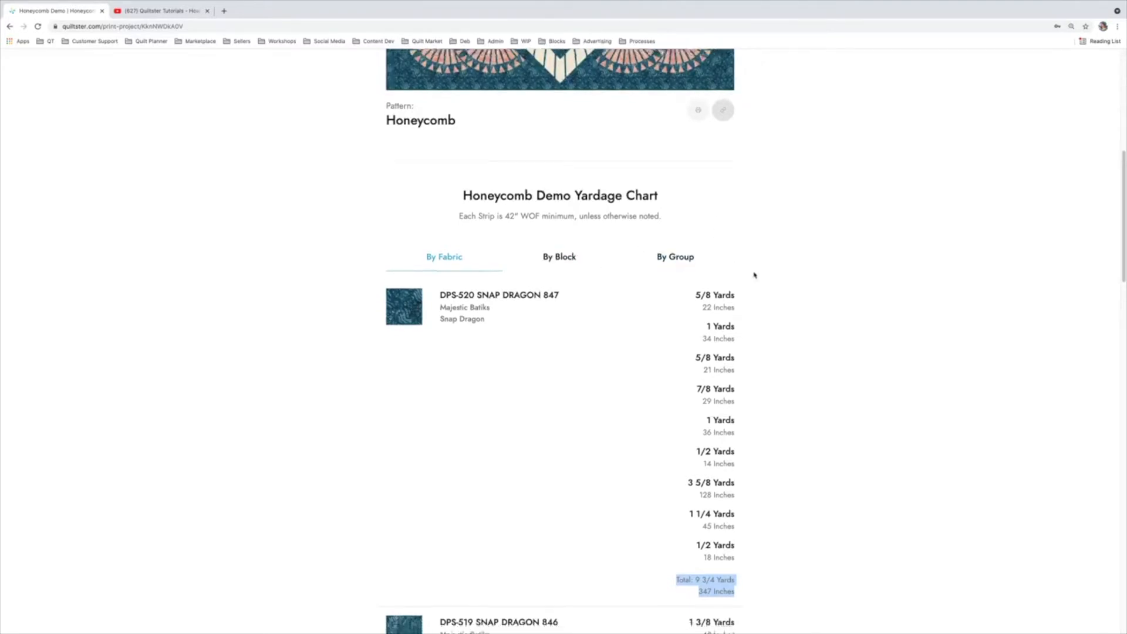
scroll(819, 349, down, 15)
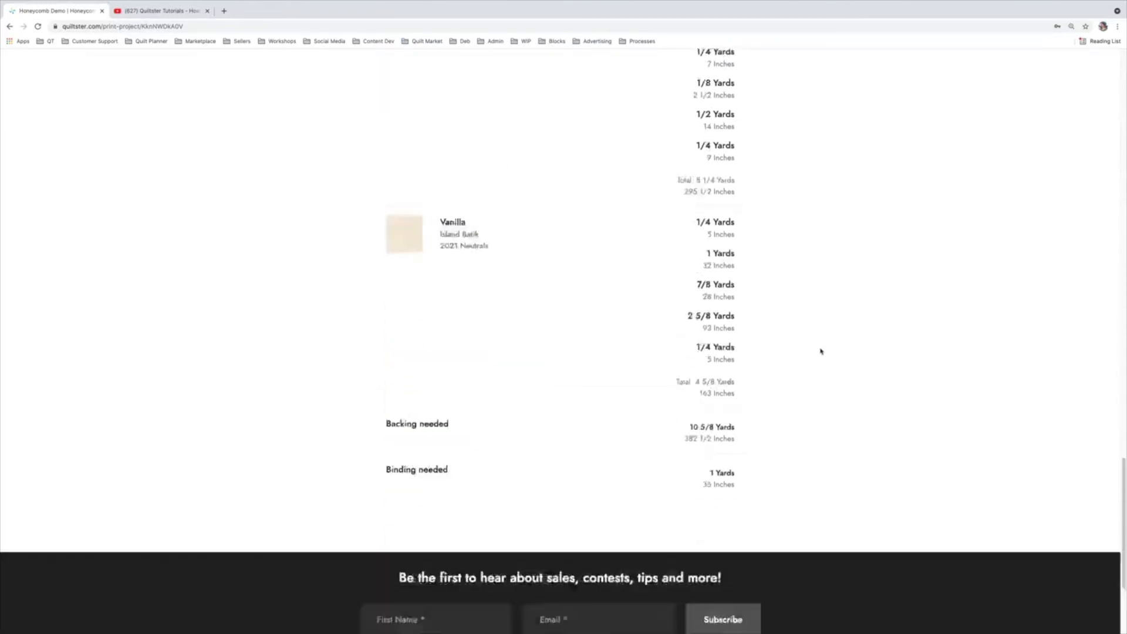
Review the By Fabric yardage entries for the Snap Dragon and Tangerine fabrics and look over the Honeycomb Demo quilt image.
scroll(822, 351, up, 7)
scroll(822, 352, up, 10)
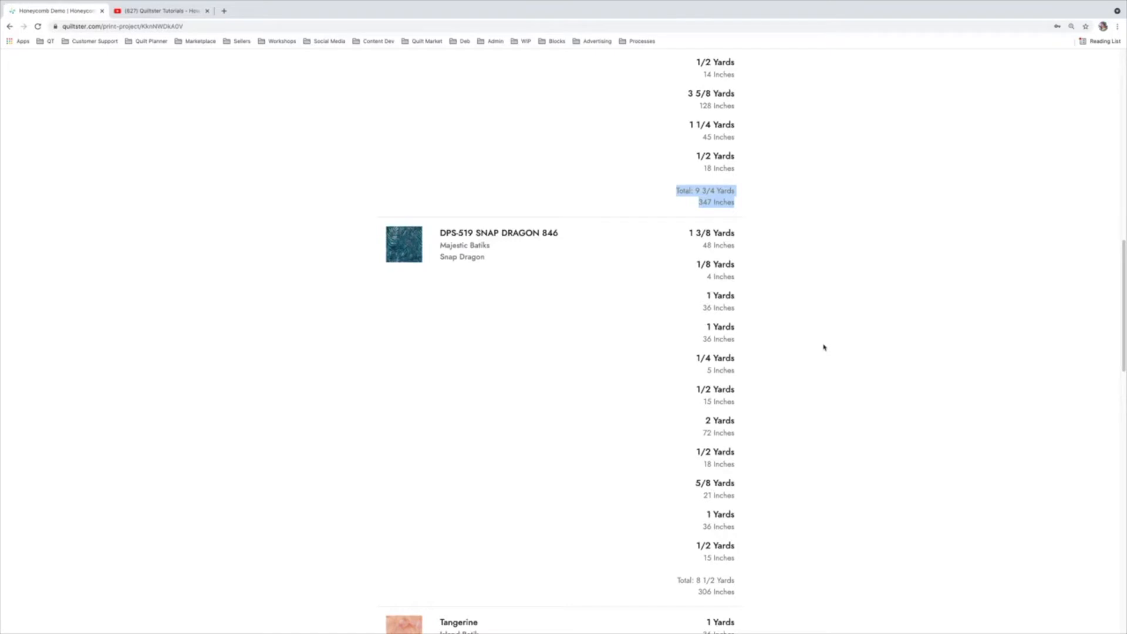
scroll(824, 347, down, 8)
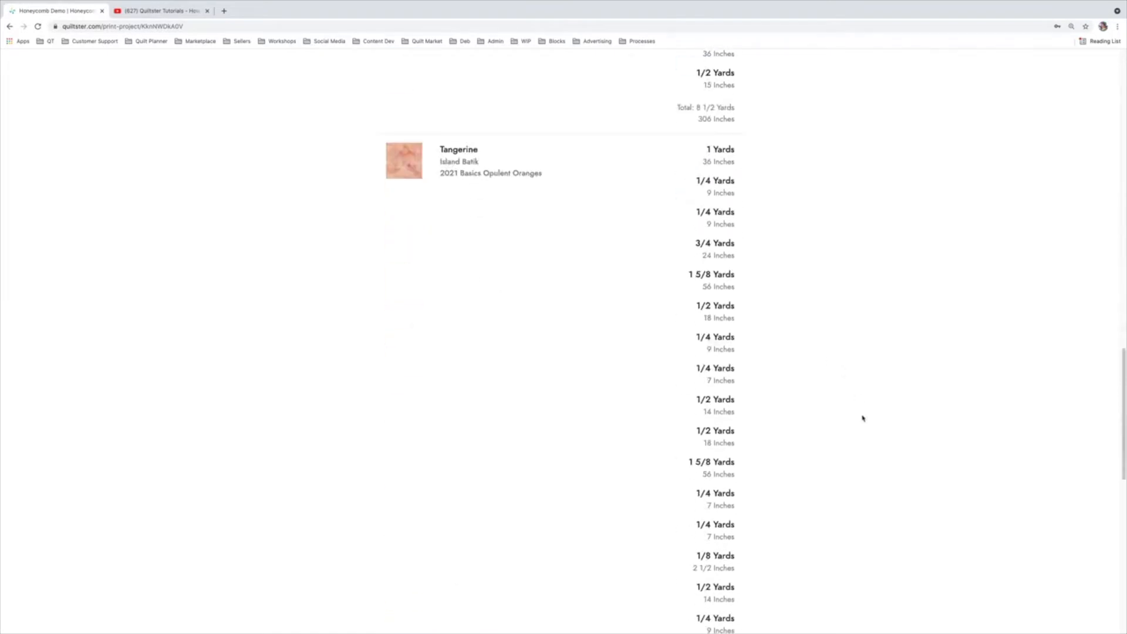
scroll(861, 418, up, 20)
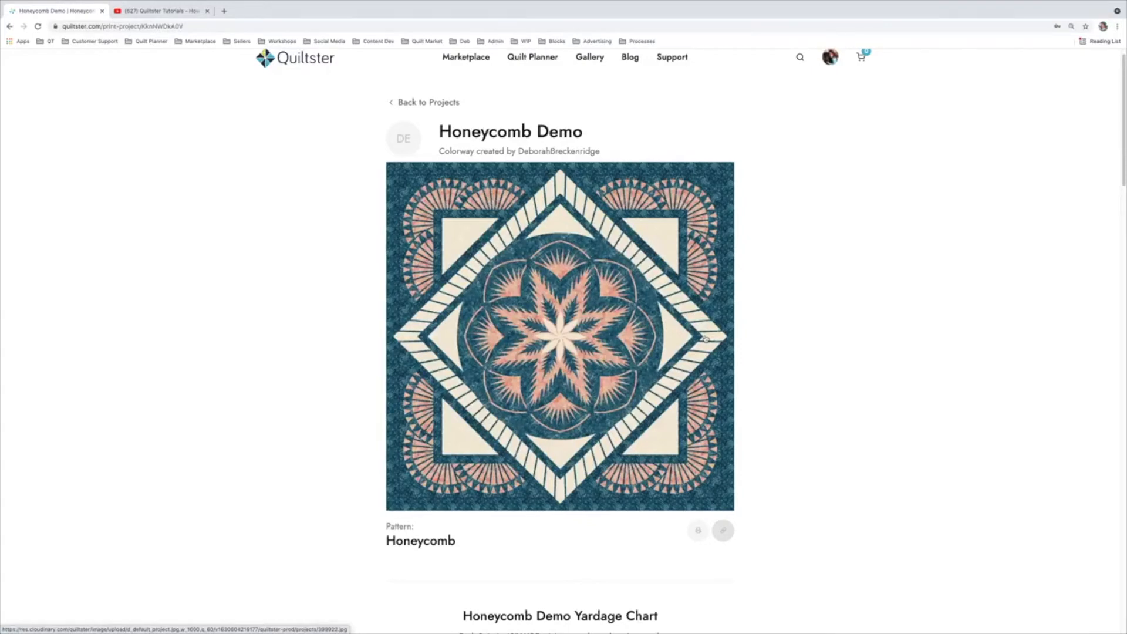
scroll(148, 395, down, 5)
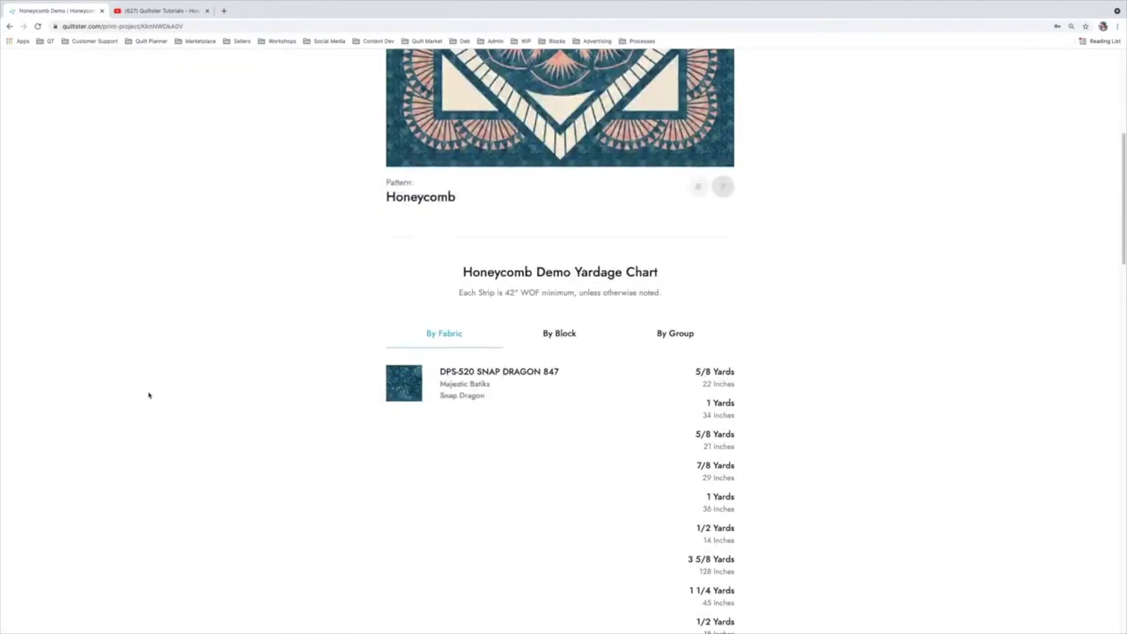
scroll(155, 397, down, 4)
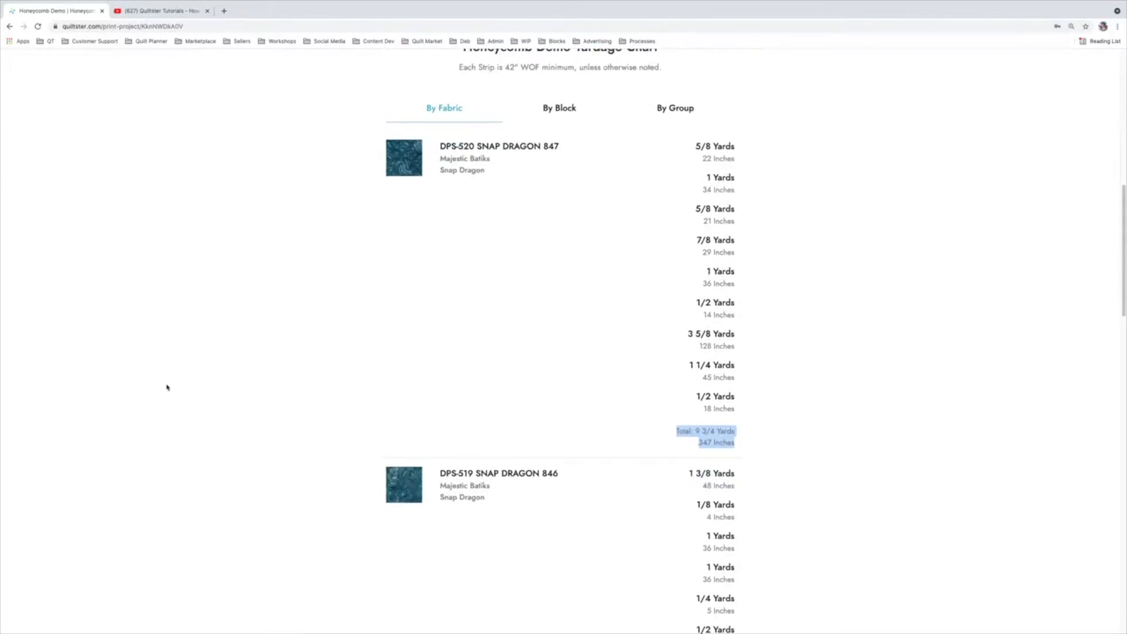
Clear the highlight on the DPS-520 SNAP DRAGON 847 total and check the total yardage of the other fabrics in the chart.
click(167, 388)
drag(674, 434, 851, 476)
click(785, 430)
scroll(786, 440, down, 10)
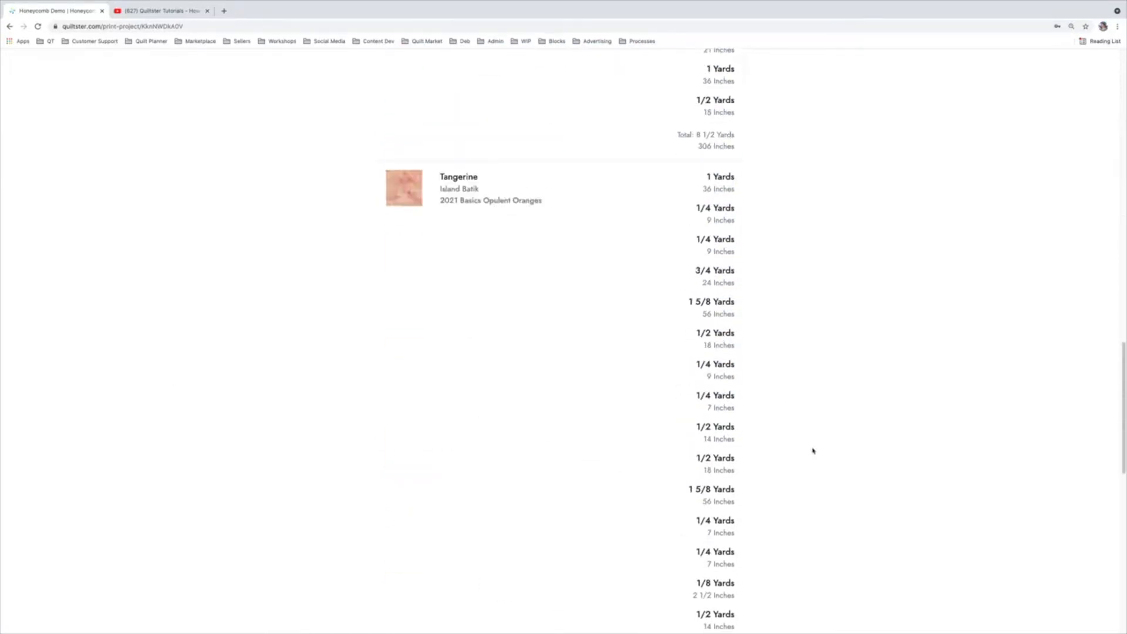
scroll(856, 464, down, 9)
scroll(857, 464, up, 7)
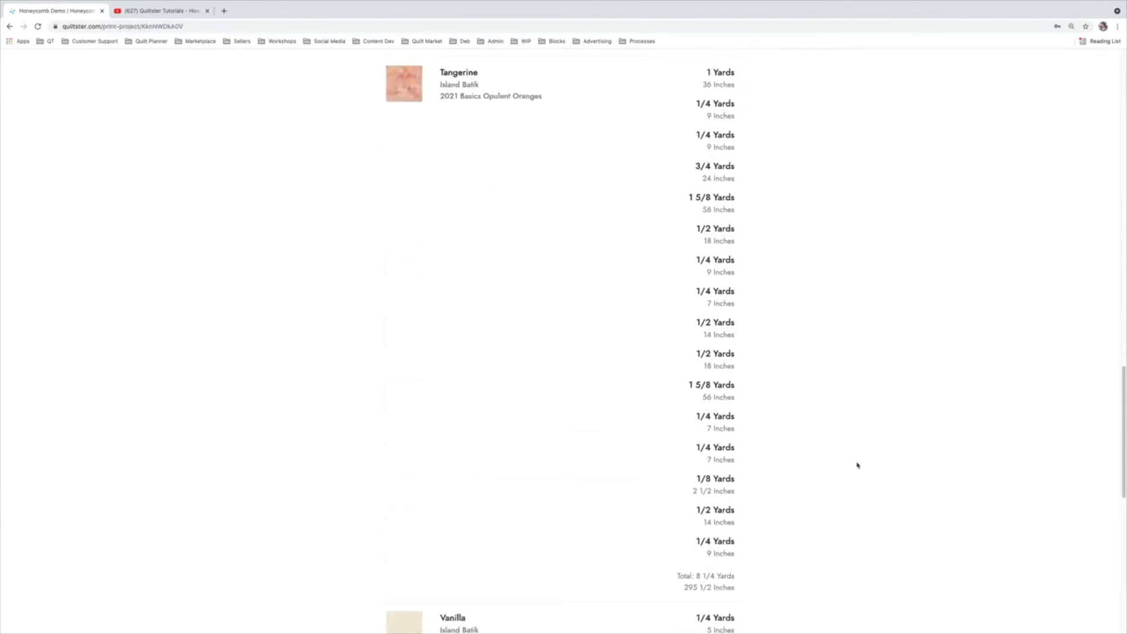
scroll(857, 465, up, 15)
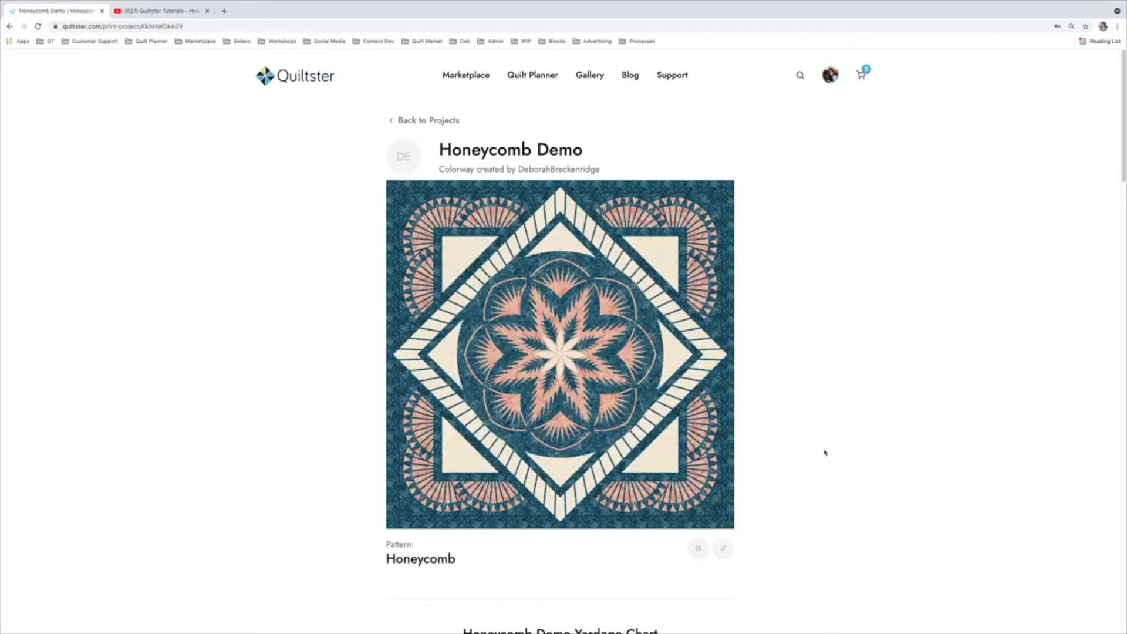
Leave the Honeycomb Demo print page for the project list and highlight the My Projects heading.
scroll(833, 357, down, 1)
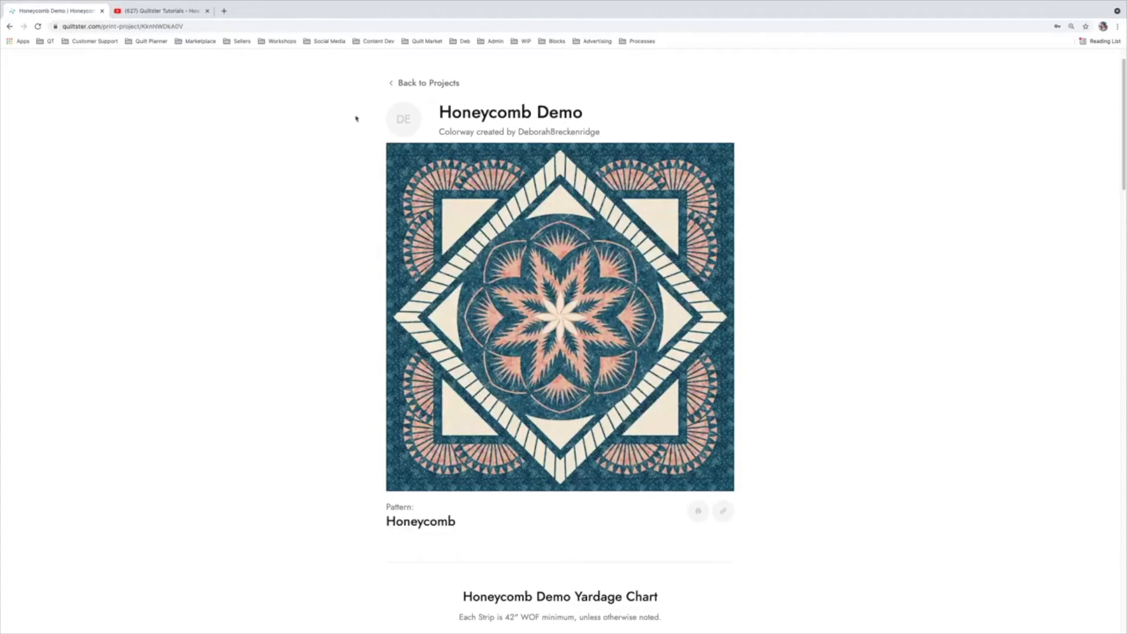
click(412, 84)
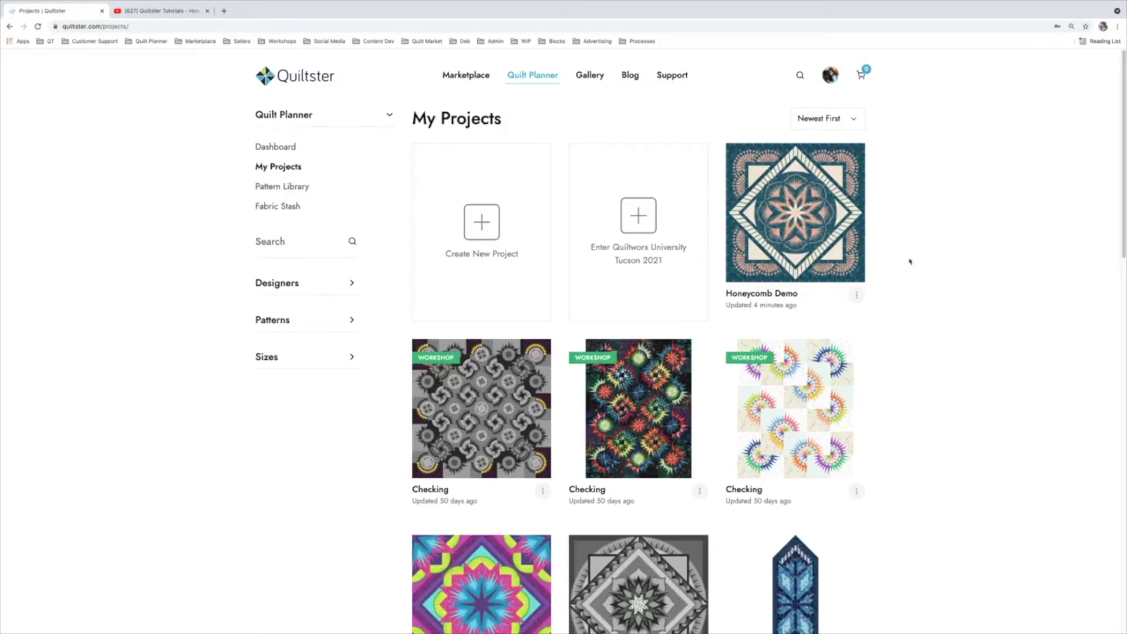
drag(415, 117, 509, 125)
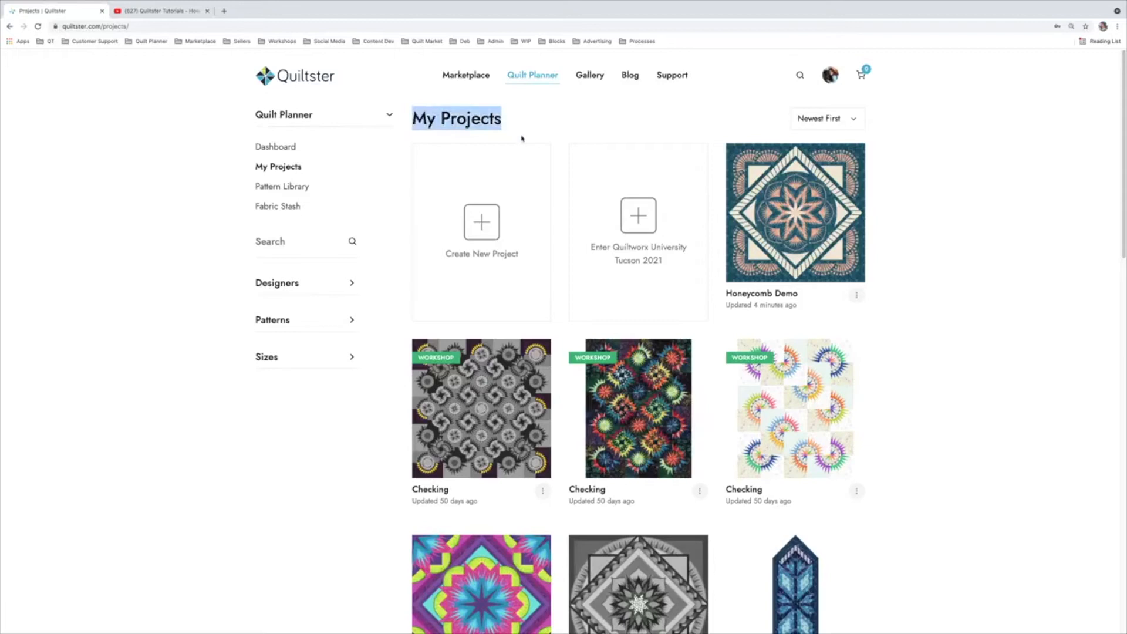
Open My Projects by way of the Quilt Planner dashboard and reload the blank page.
click(530, 75)
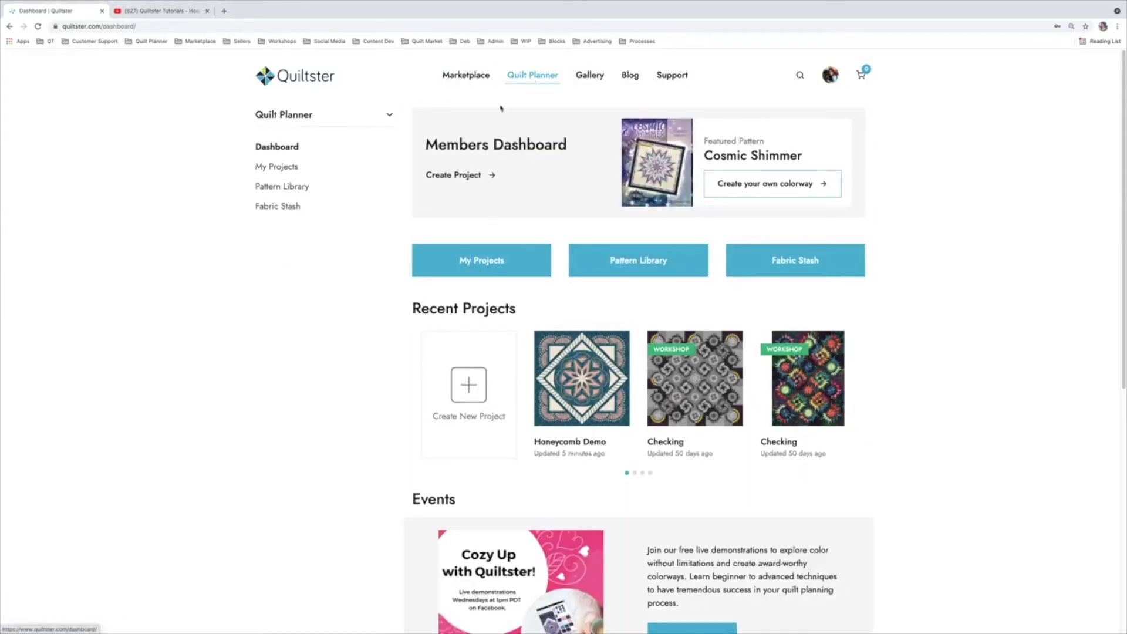
click(480, 263)
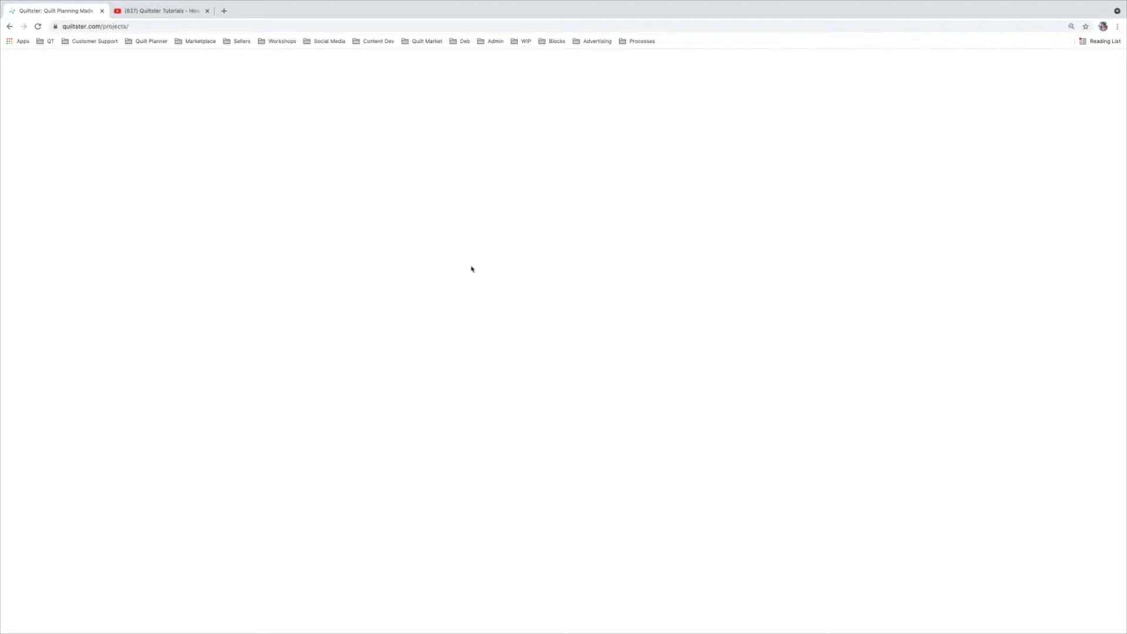
click(38, 26)
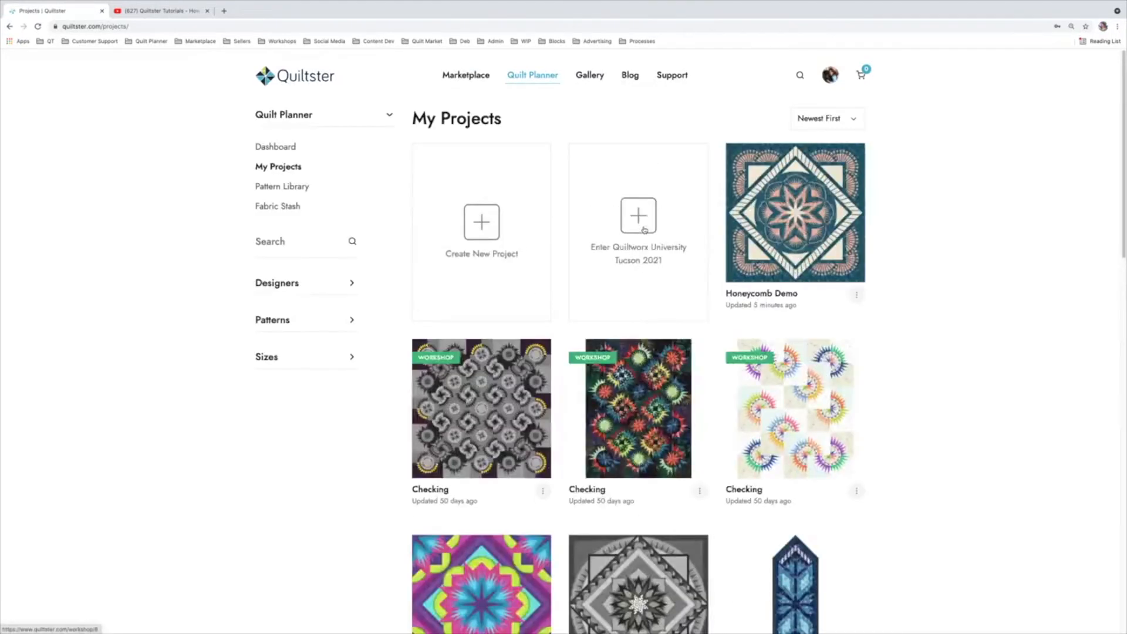
Duplicate the Honeycomb Demo project under the name "Demo Dup" without a description.
click(858, 295)
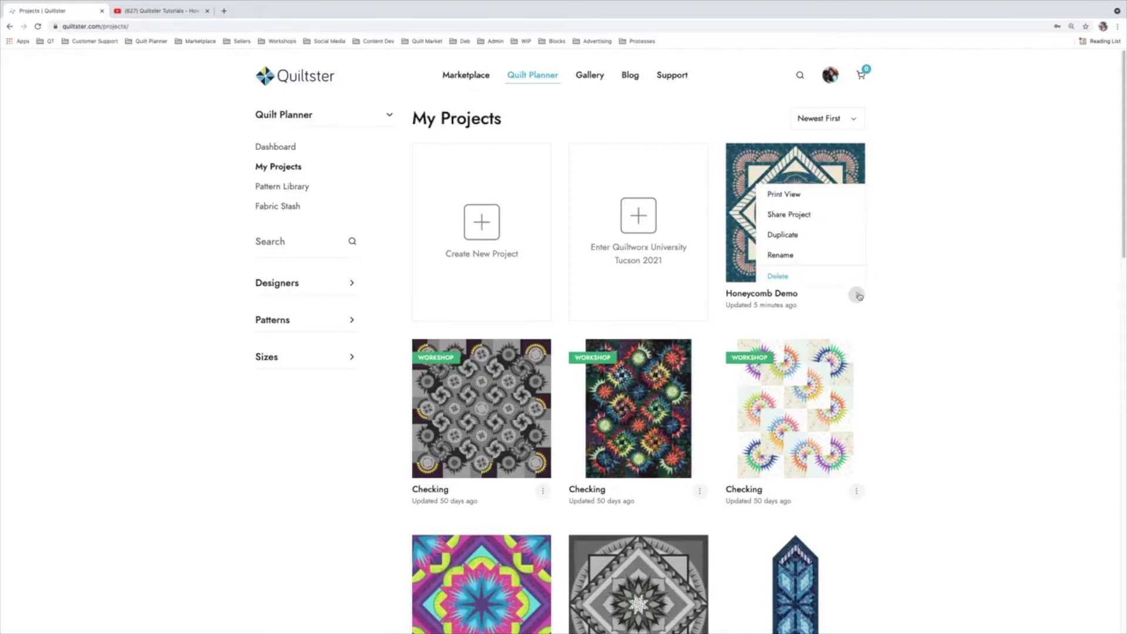
click(783, 235)
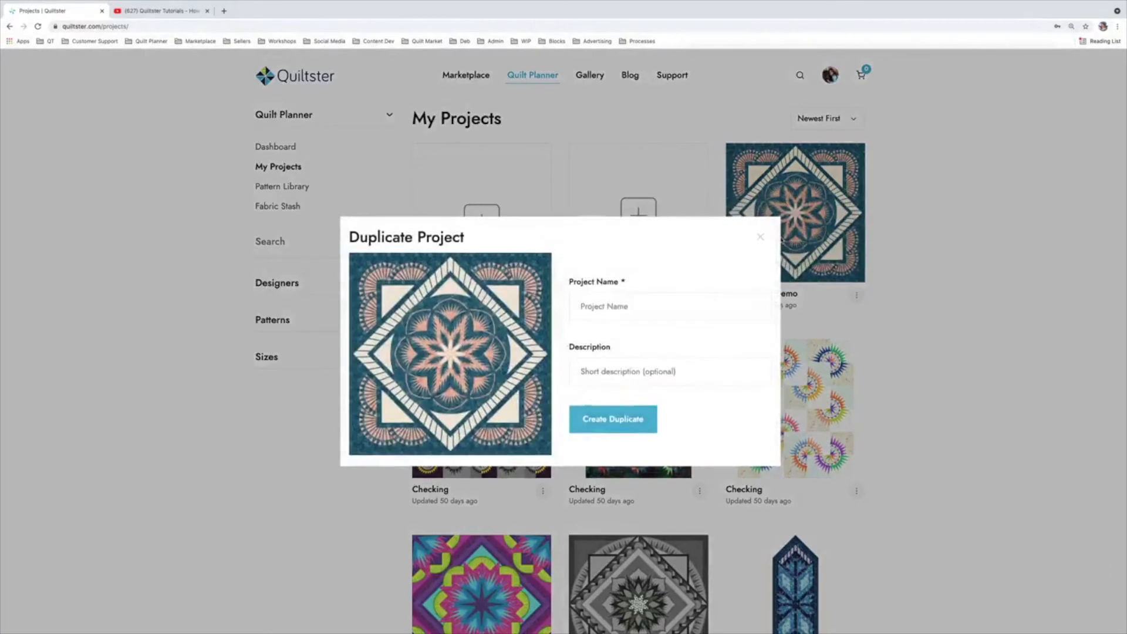
click(663, 304)
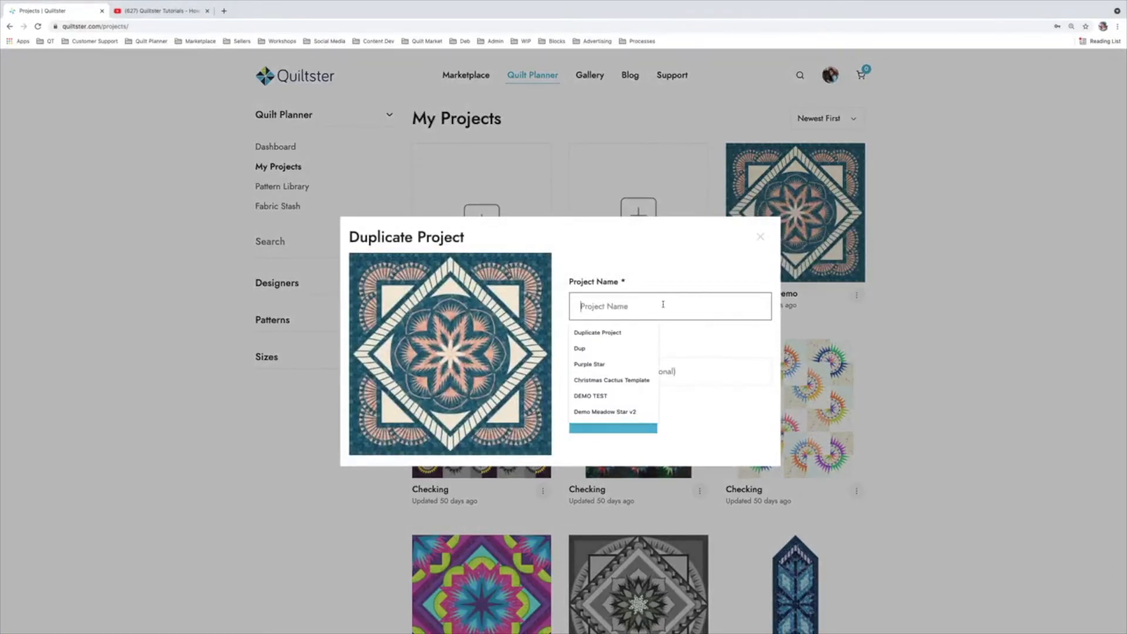
text(Demo Dup)
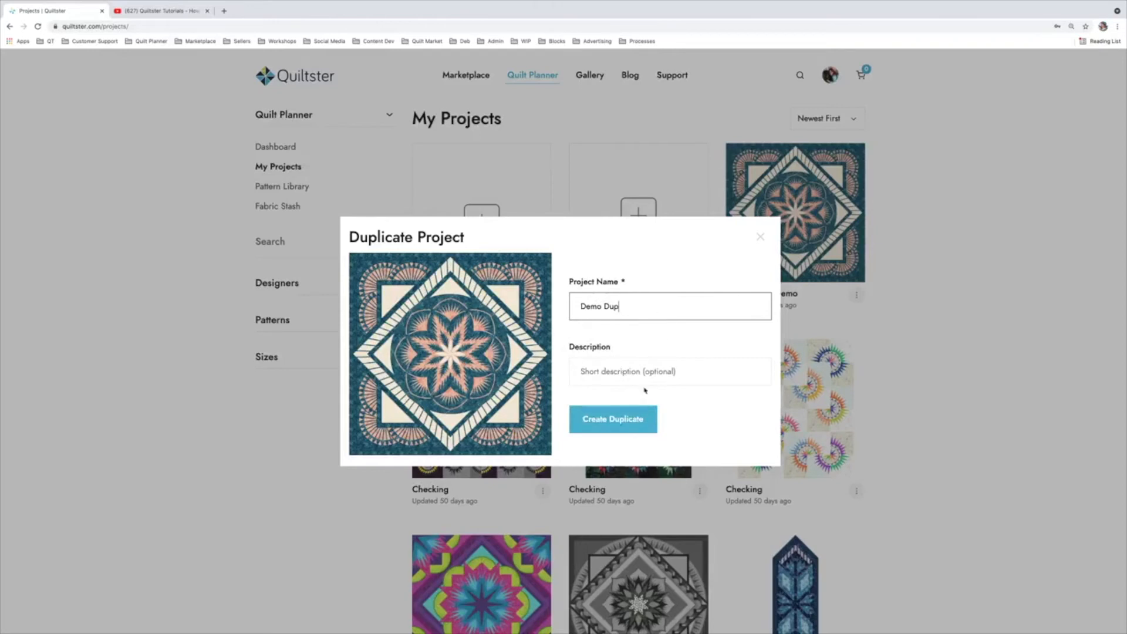
click(605, 422)
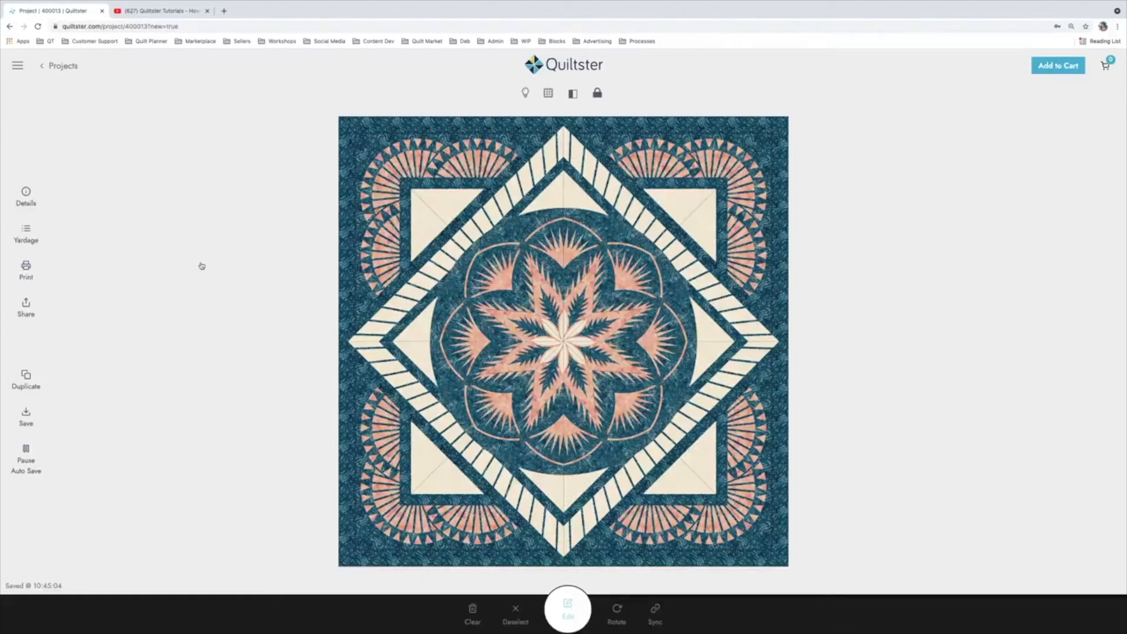
Open the fabric choices for DPS-520 SNAP DRAGON 847 from the duplicate's yardage chart and limit them to Products I Can Buy.
click(25, 236)
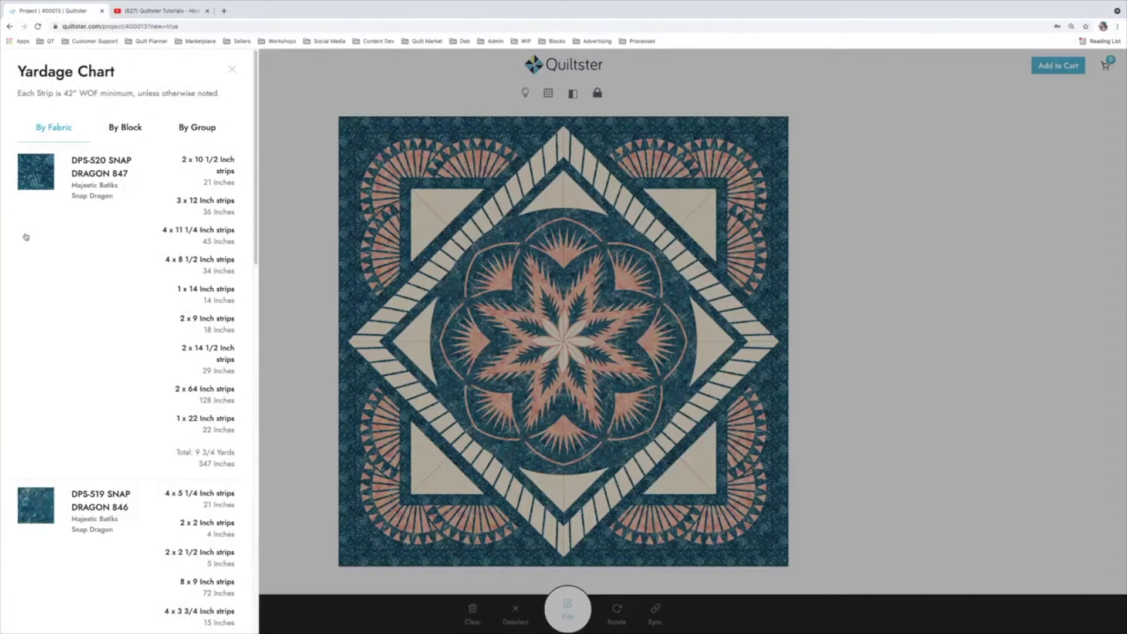
click(35, 174)
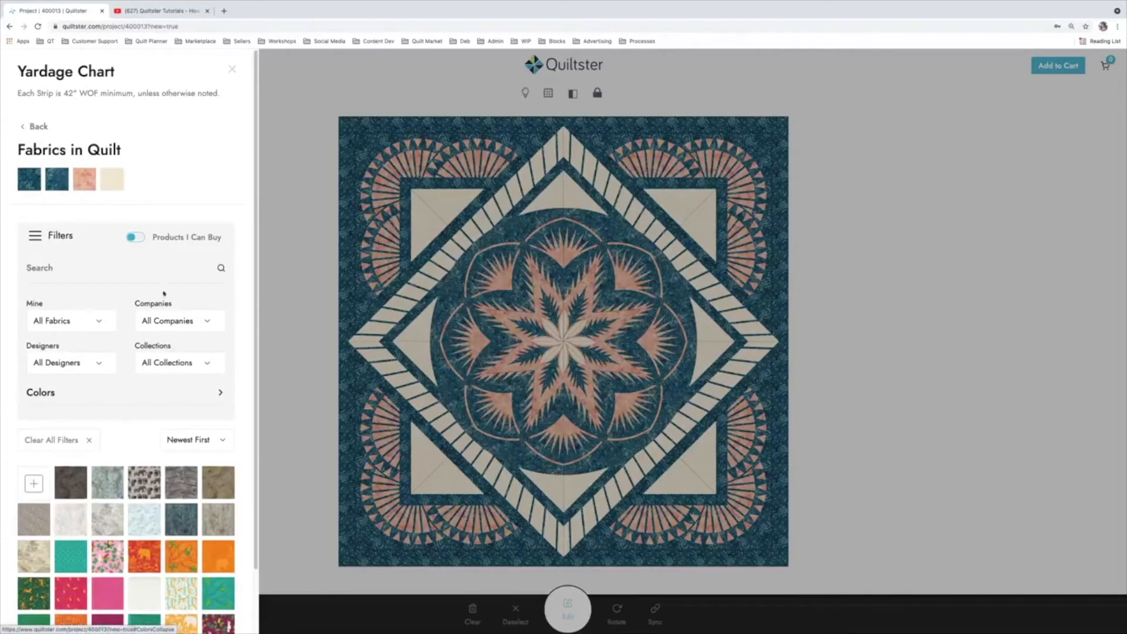
click(141, 242)
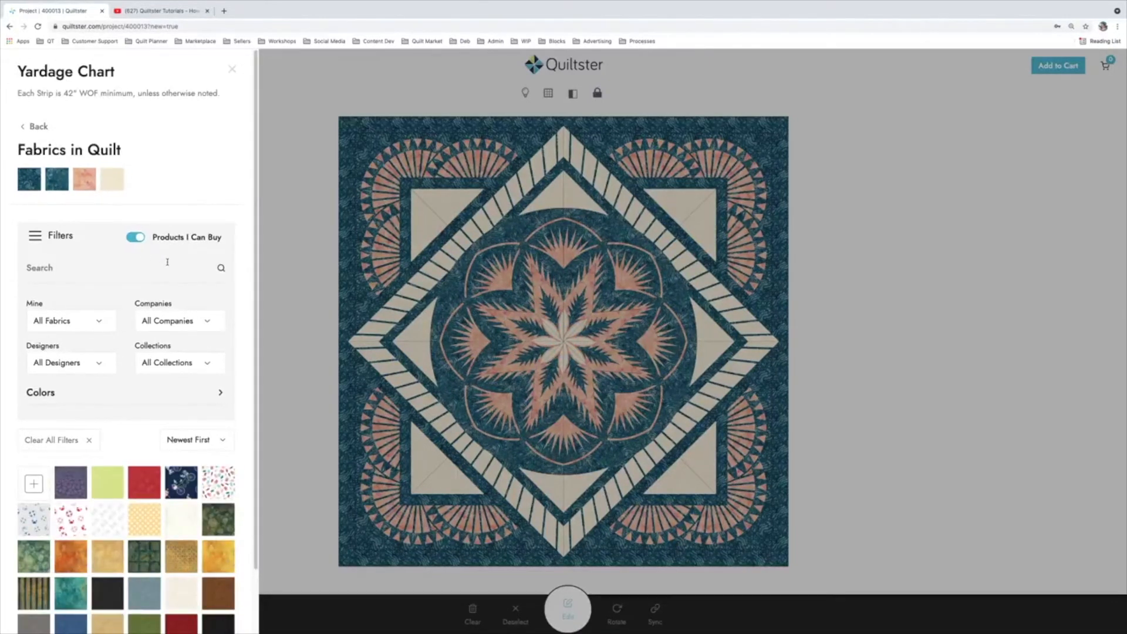
scroll(167, 262, down, 1)
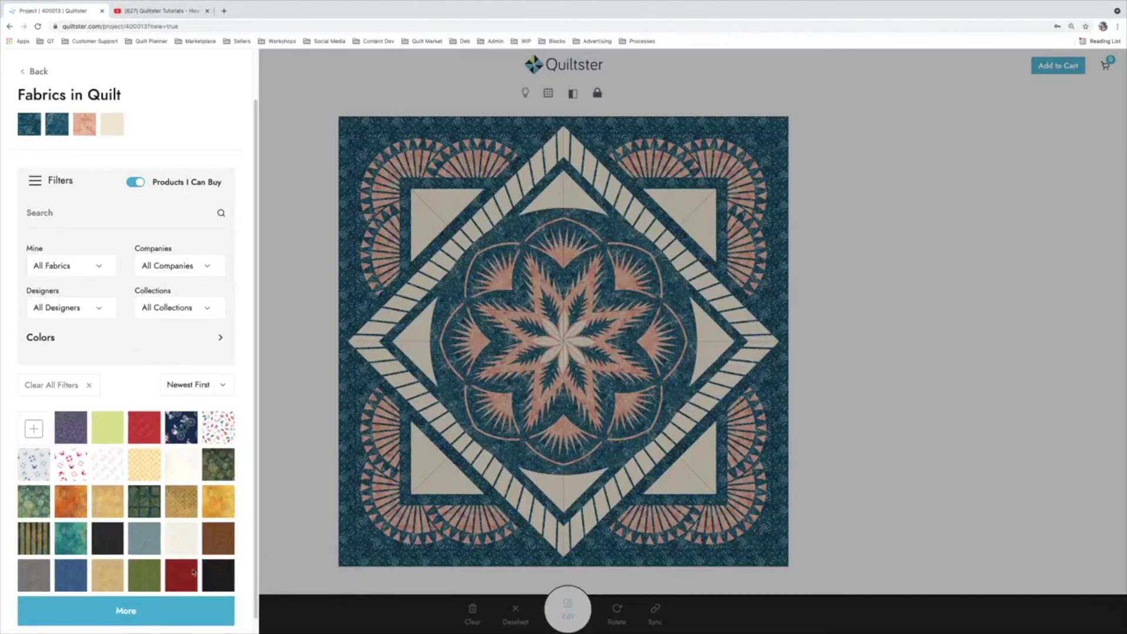
Filter the purchasable fabrics by the Jewel Box collection and switch the collection filter to Marbles.
click(160, 312)
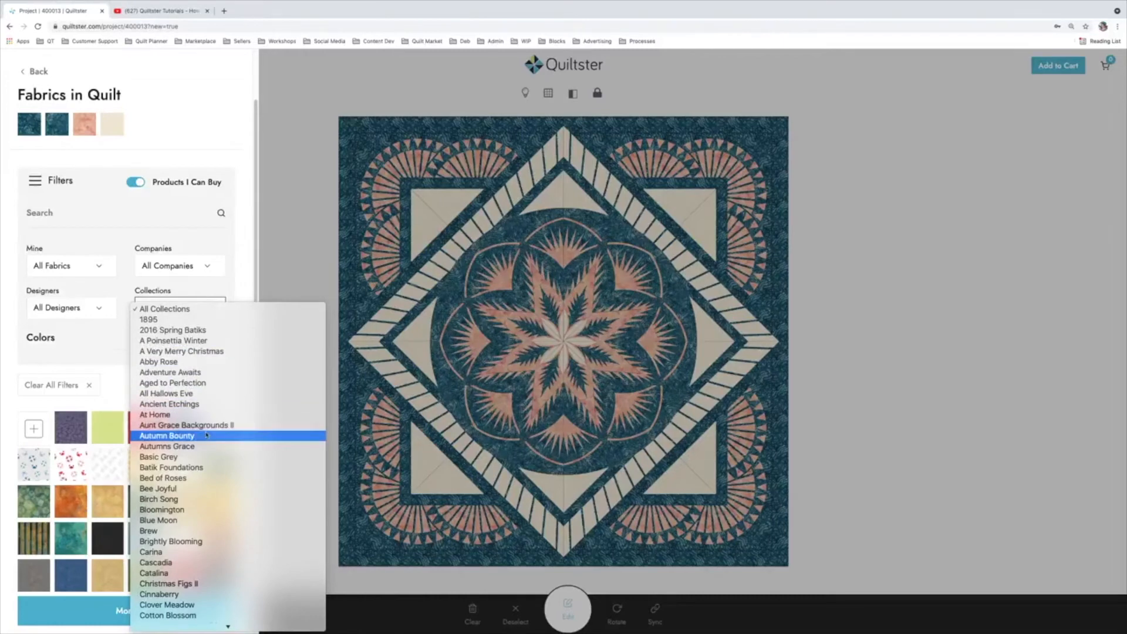
scroll(224, 464, down, 1)
scroll(210, 492, down, 5)
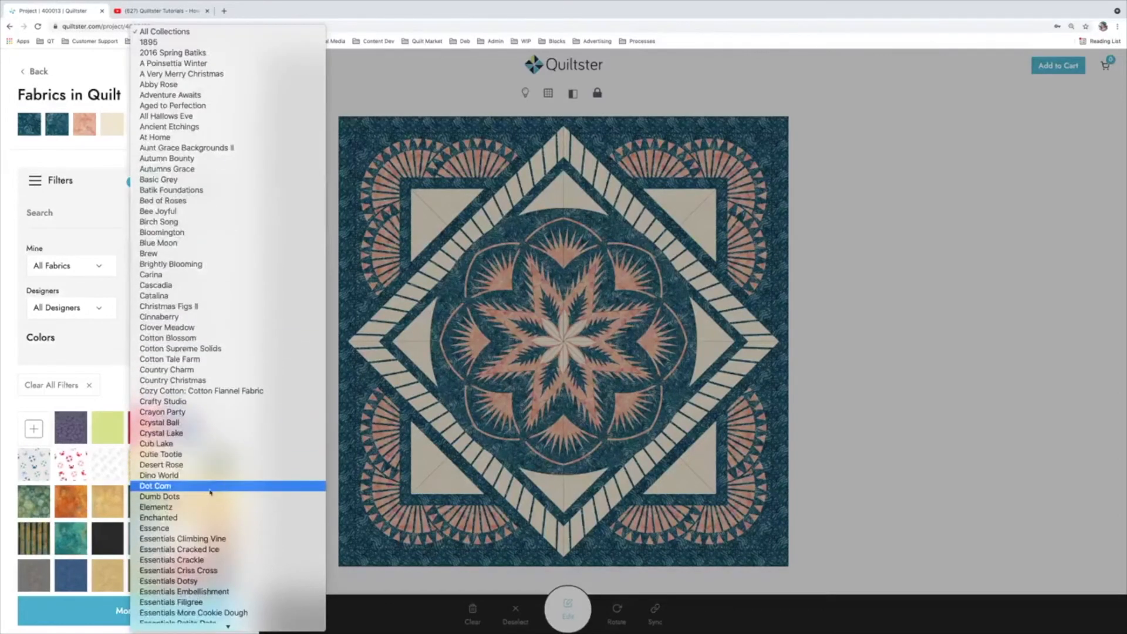
scroll(211, 493, down, 15)
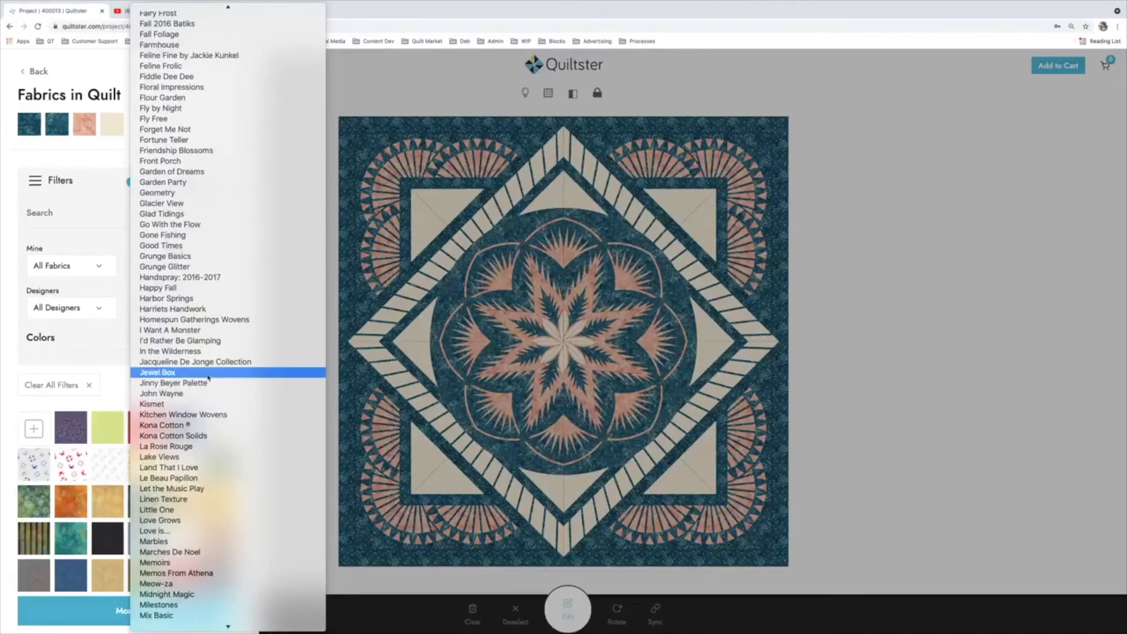
key(Escape)
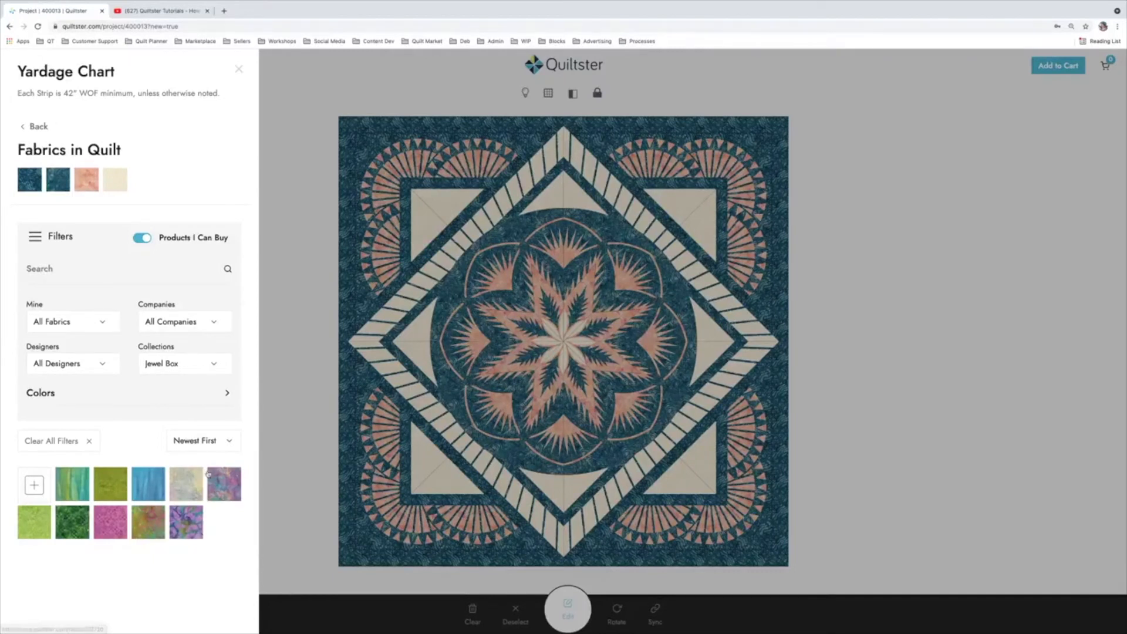
click(169, 360)
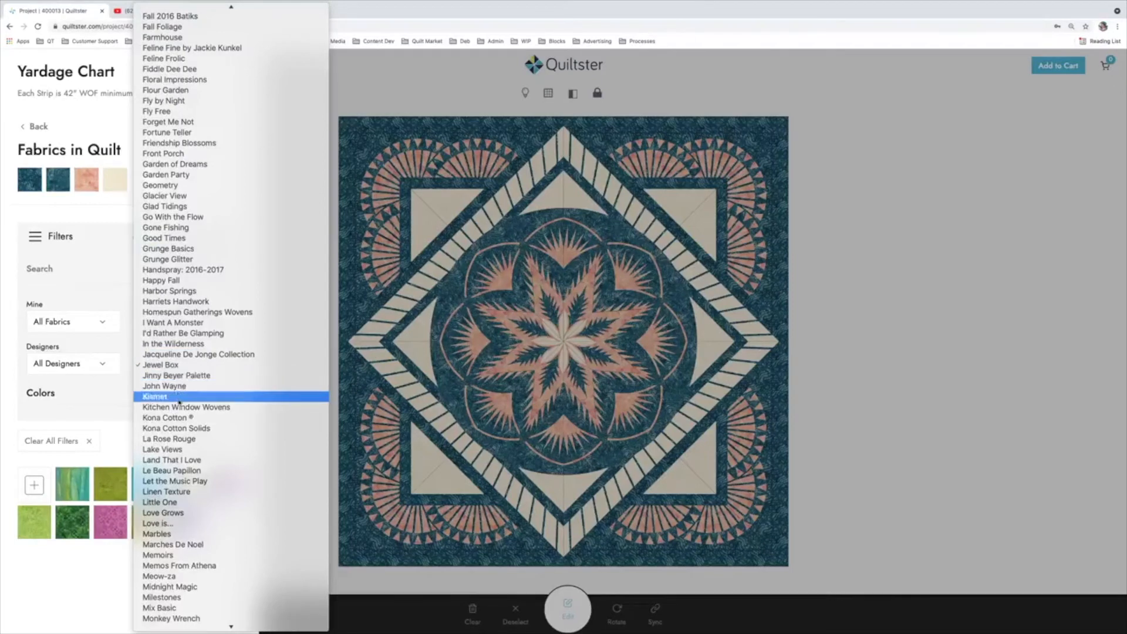
click(179, 532)
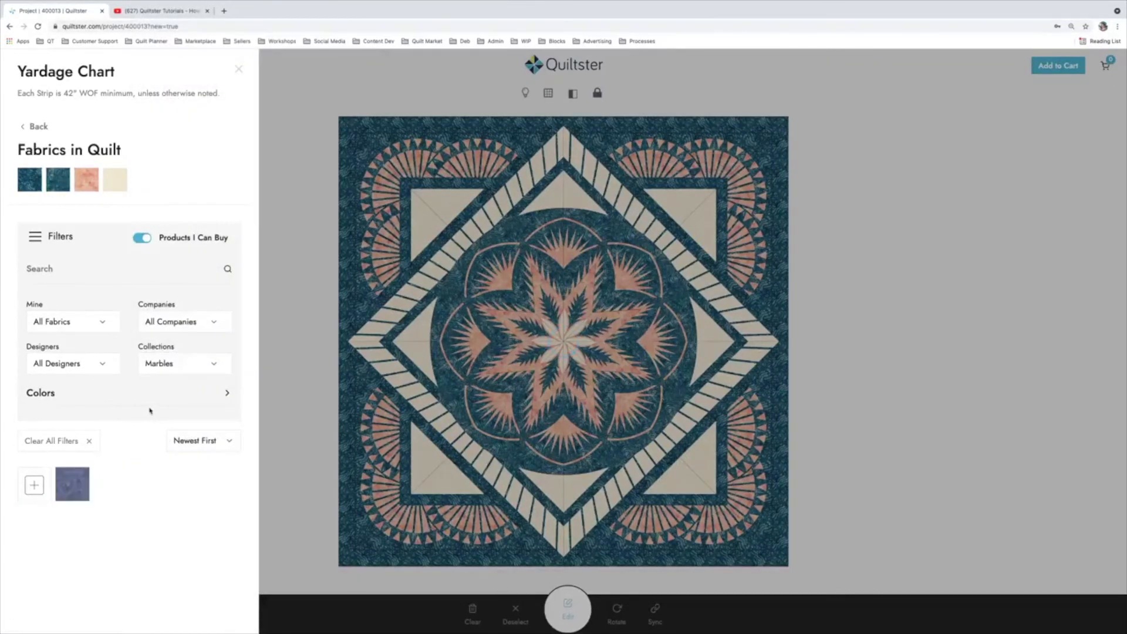
Set the fabric collection filter to Tonga Jewels - Jade.
click(174, 360)
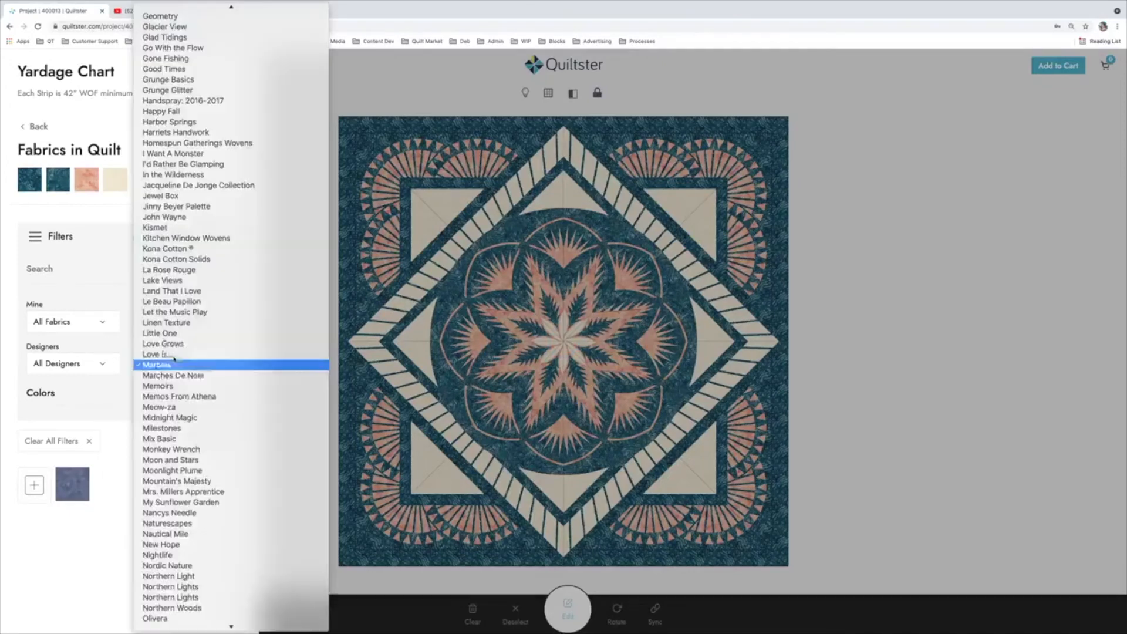
scroll(207, 468, down, 10)
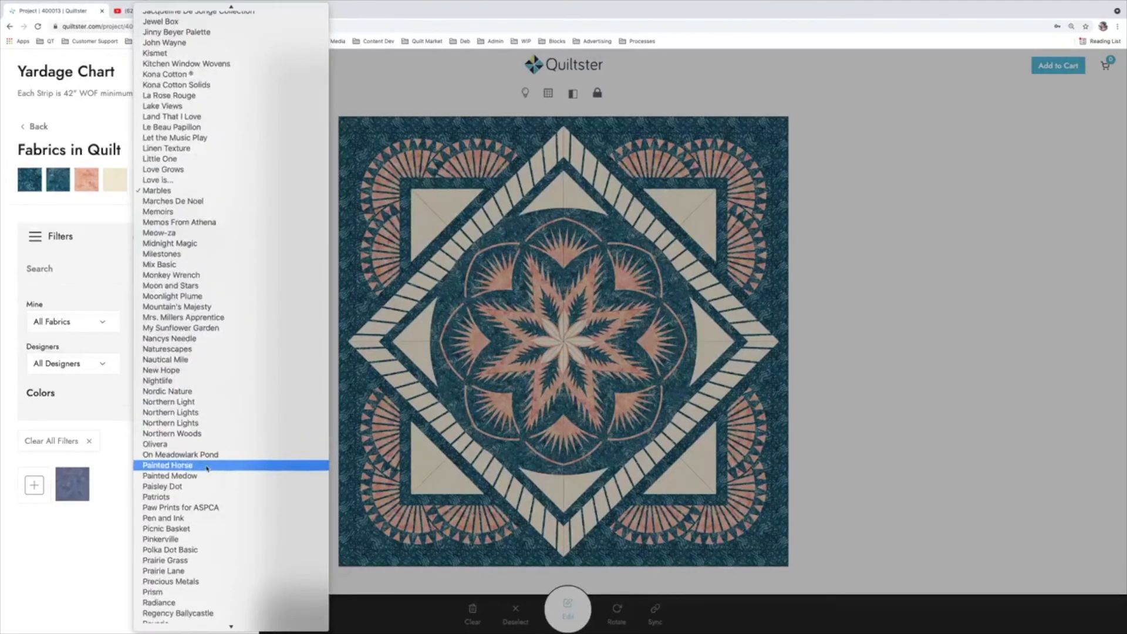
scroll(208, 470, down, 5)
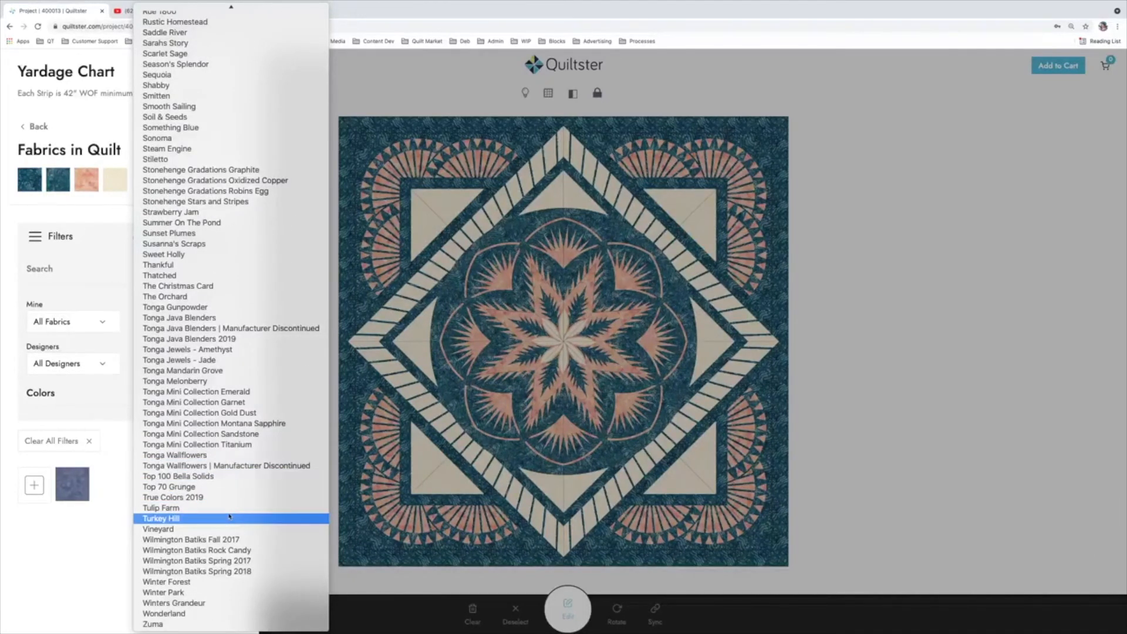
click(224, 360)
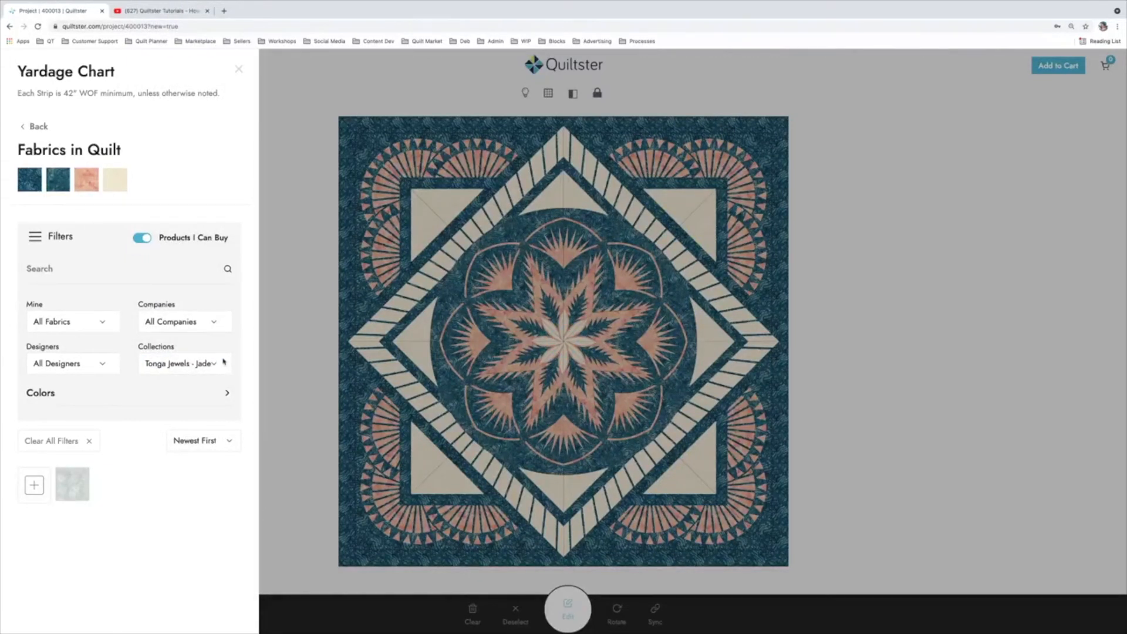
Filter the purchasable fabrics by the Ancient Etchings collection and replace DPS-520 SNAP DRAGON 847 with the black fabric 621903796.
click(224, 361)
scroll(222, 363, up, 20)
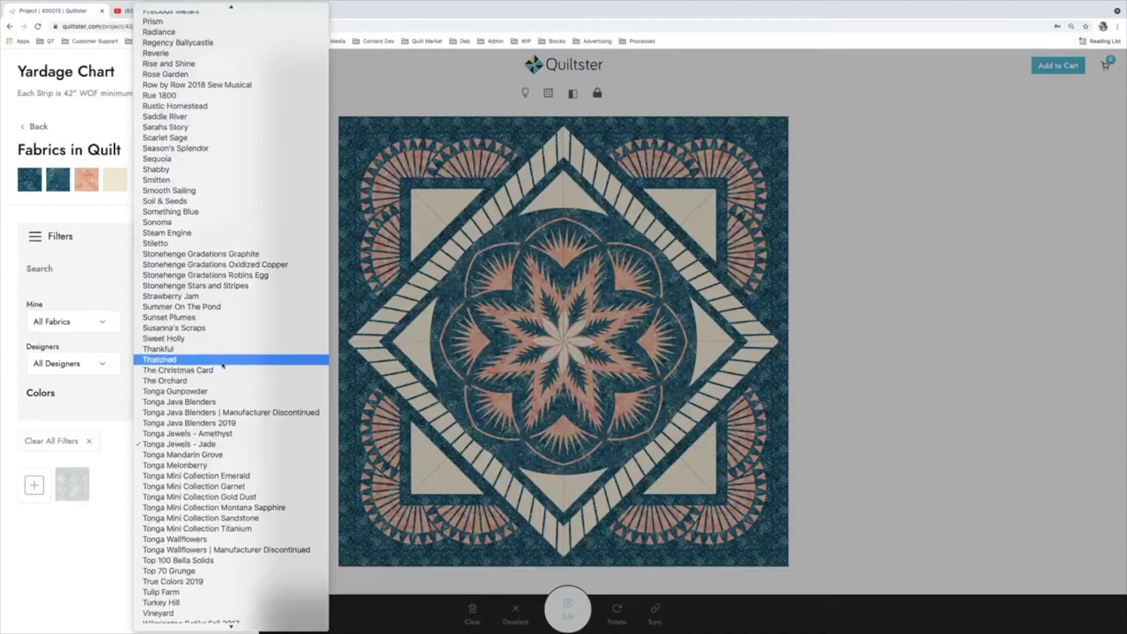
scroll(223, 365, up, 5)
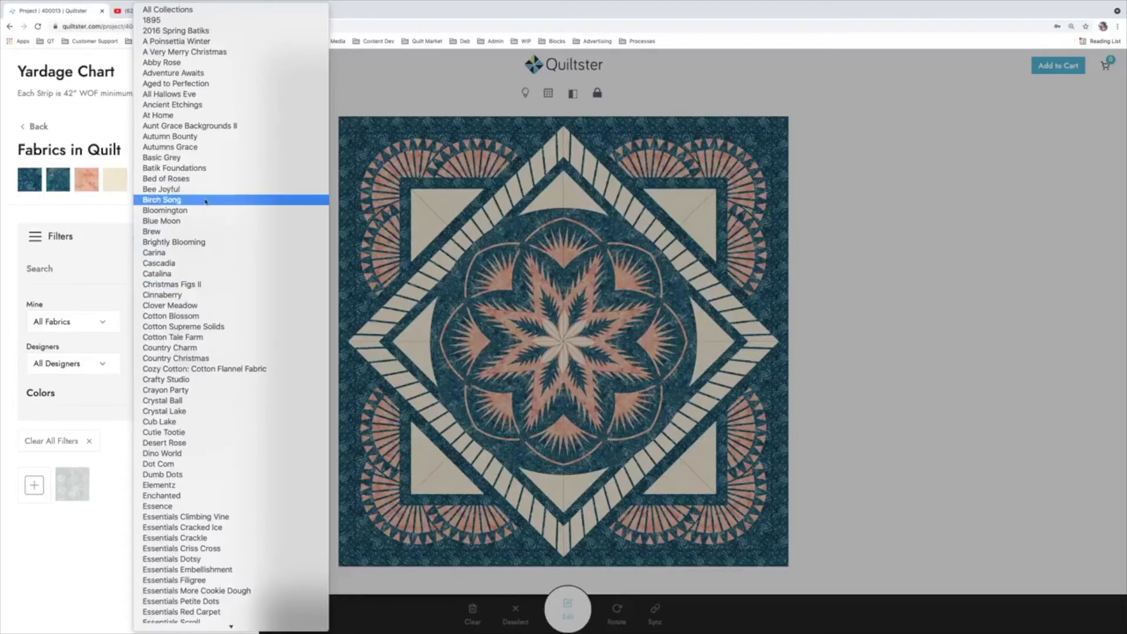
click(203, 105)
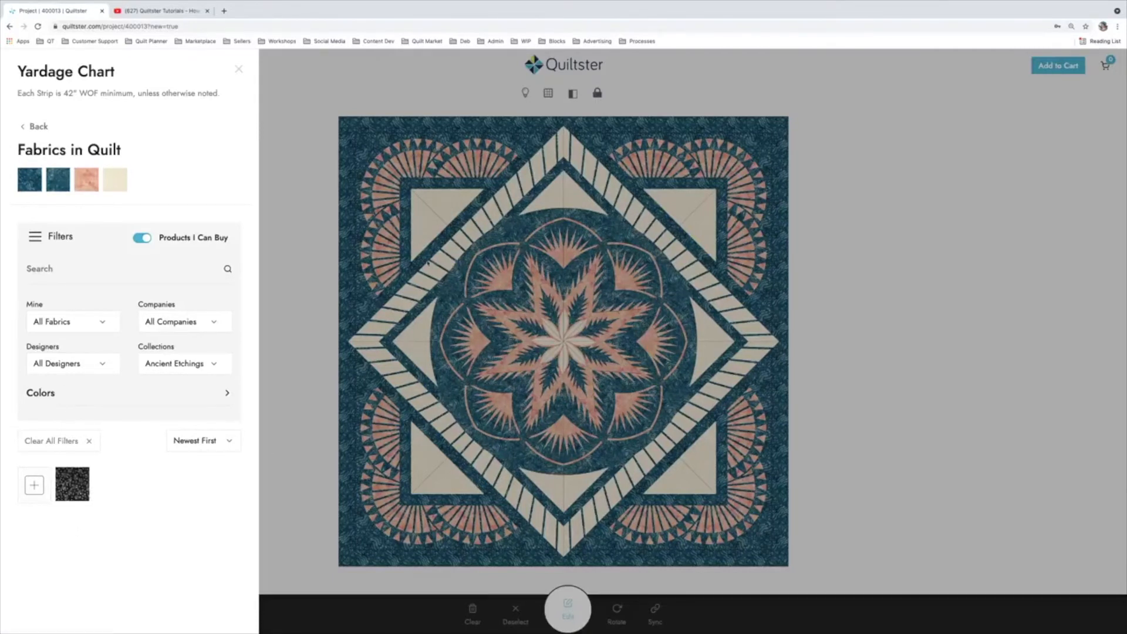
click(71, 496)
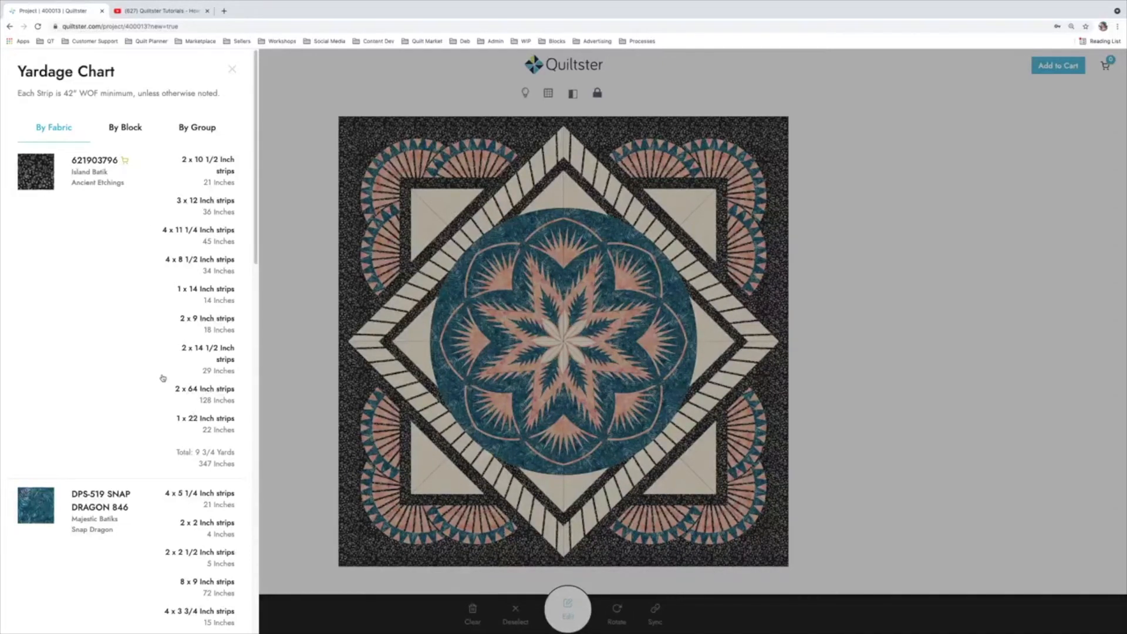
click(232, 70)
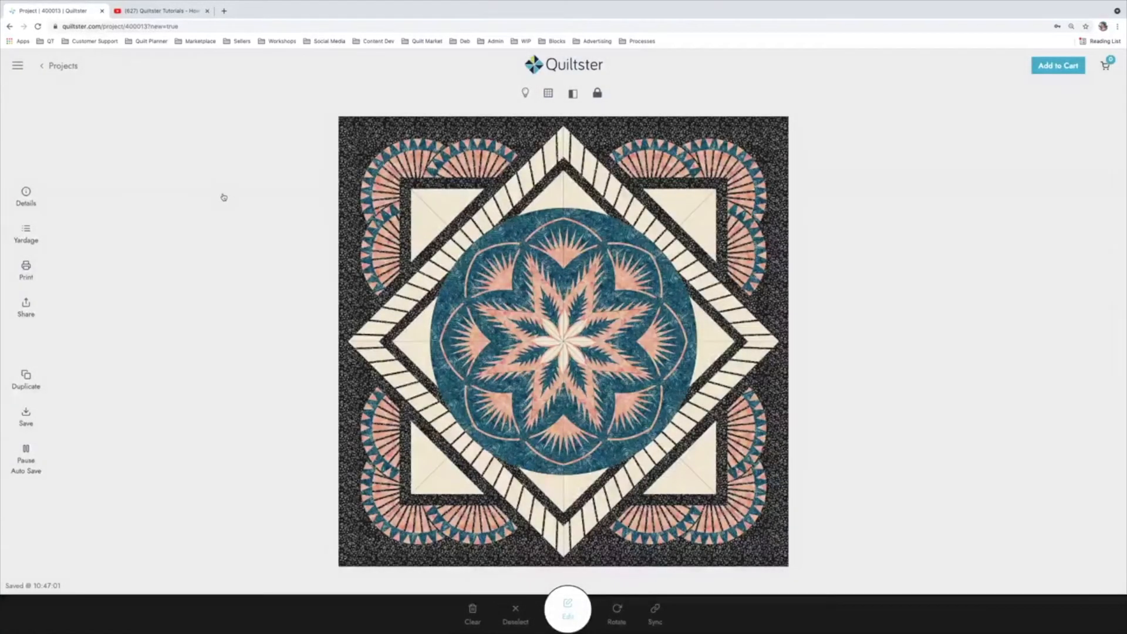
Change fabric B1 in the star-point blocks around the quilt's center to the black Ancient Etchings fabric and save the block edit.
click(600, 269)
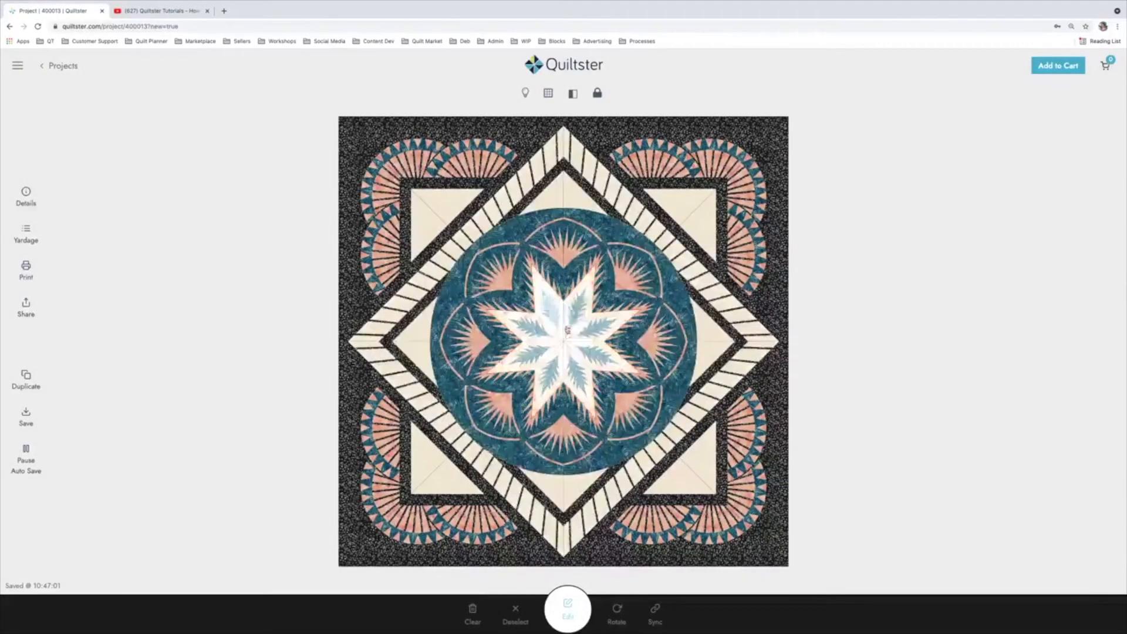
click(593, 271)
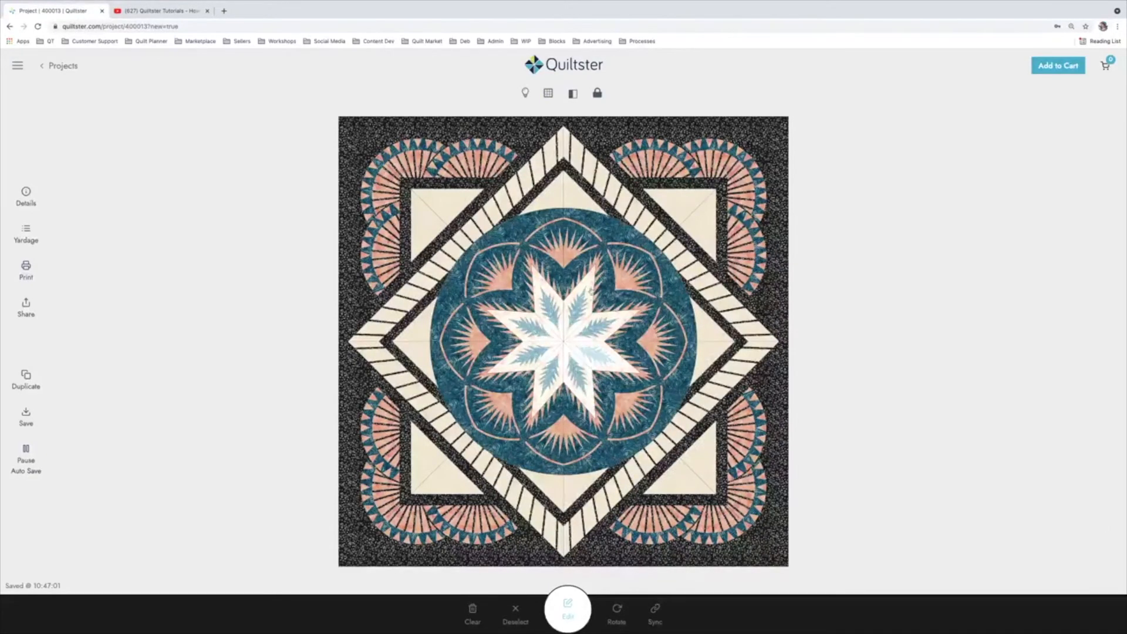
click(579, 277)
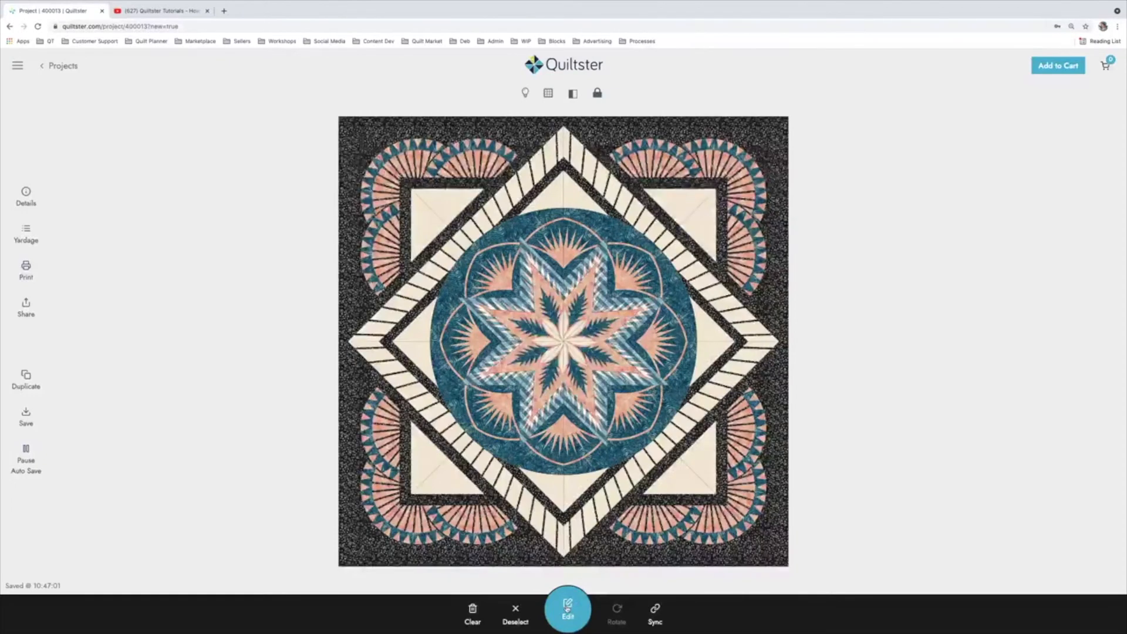
click(567, 607)
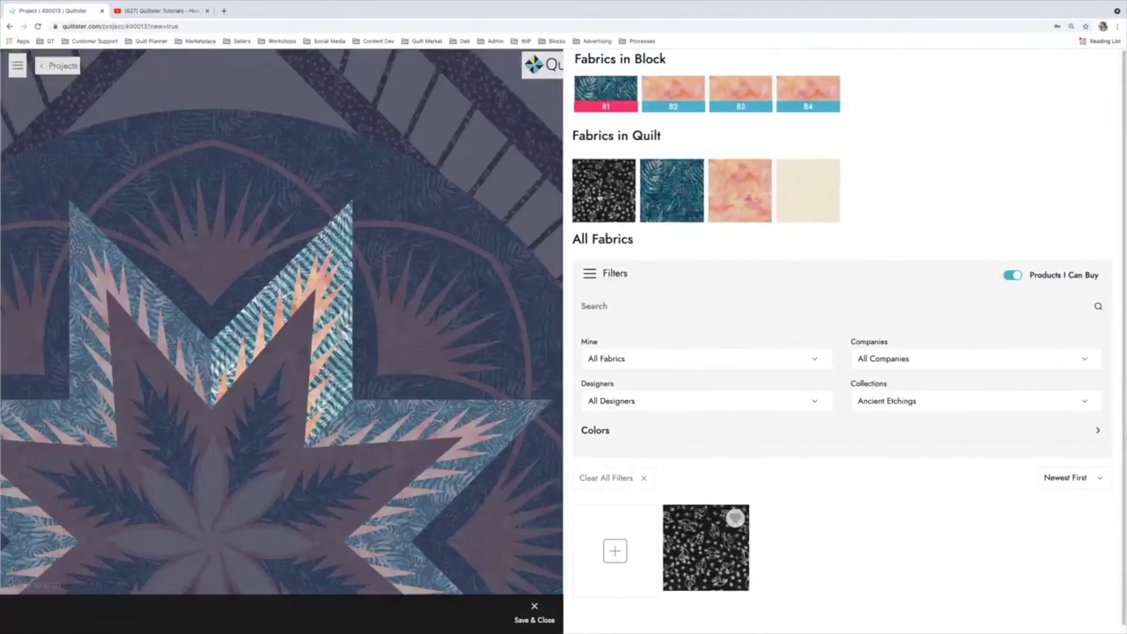
click(602, 202)
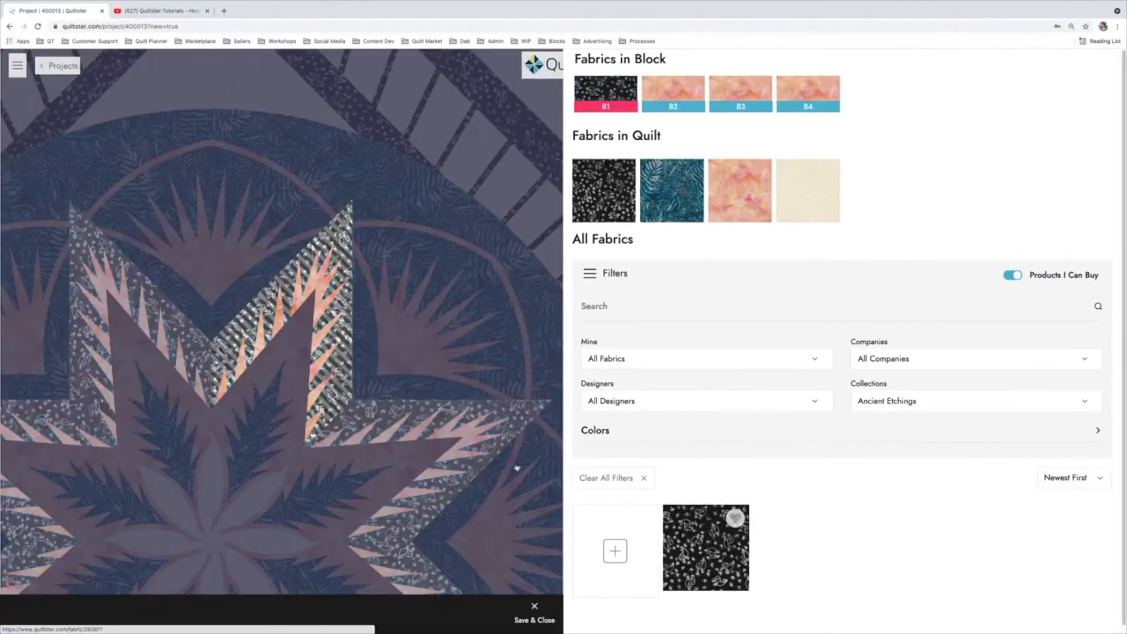
click(534, 609)
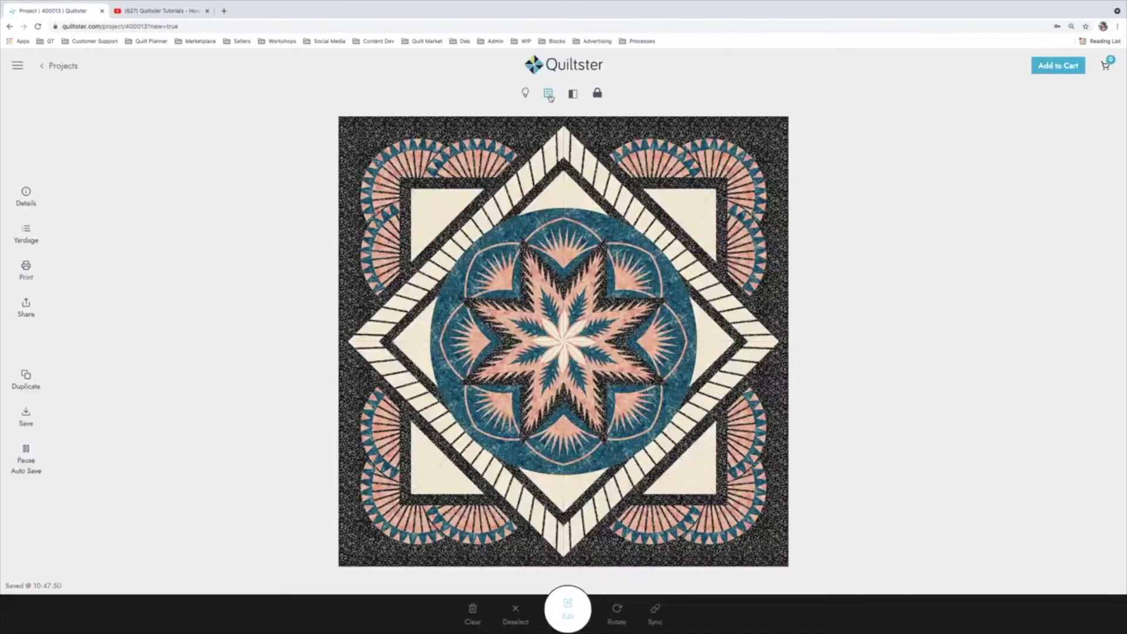
Apply the black Ancient Etchings fabric to patch G2 and the matching teal patch bordering the star in the circular ring blocks, saving the edit.
scroll(971, 233, up, 2)
scroll(965, 236, up, 1)
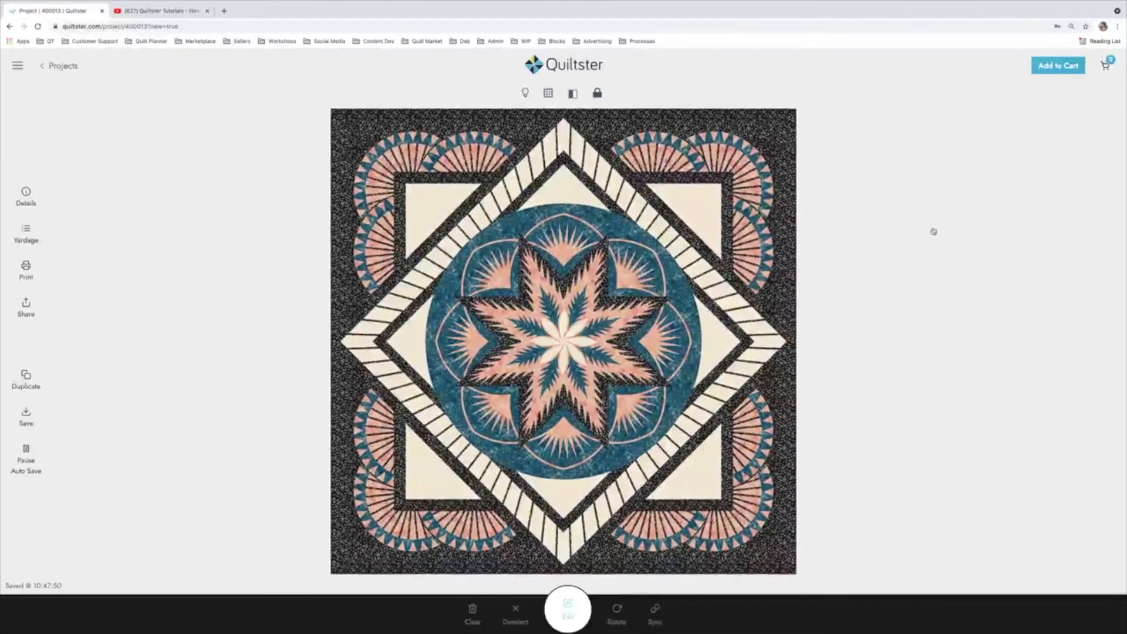
drag(933, 231, 940, 233)
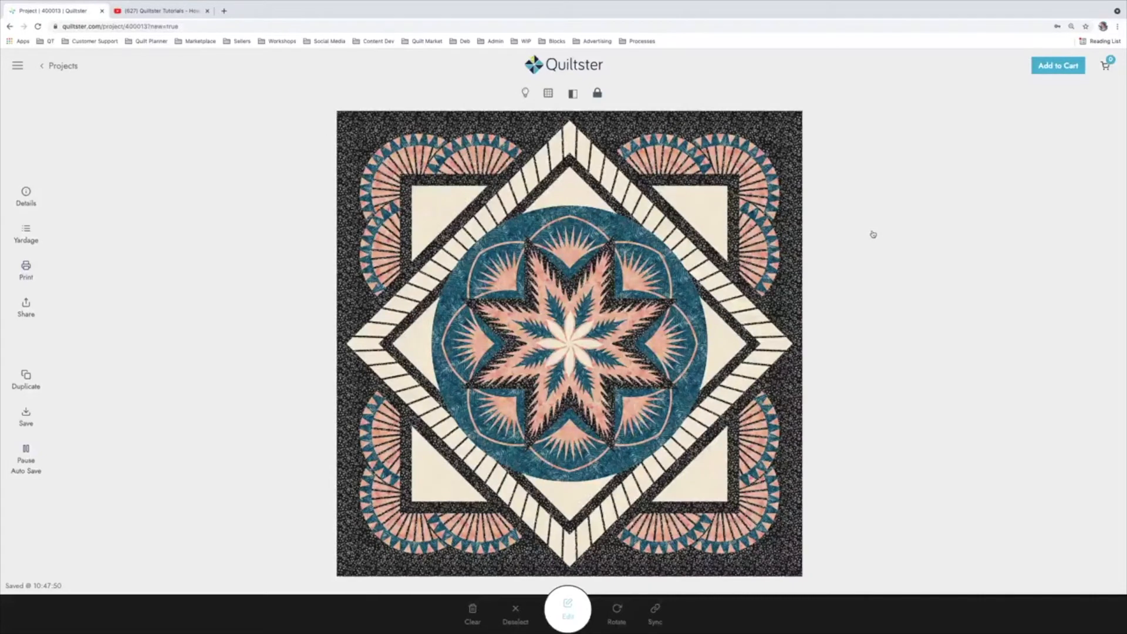
click(652, 279)
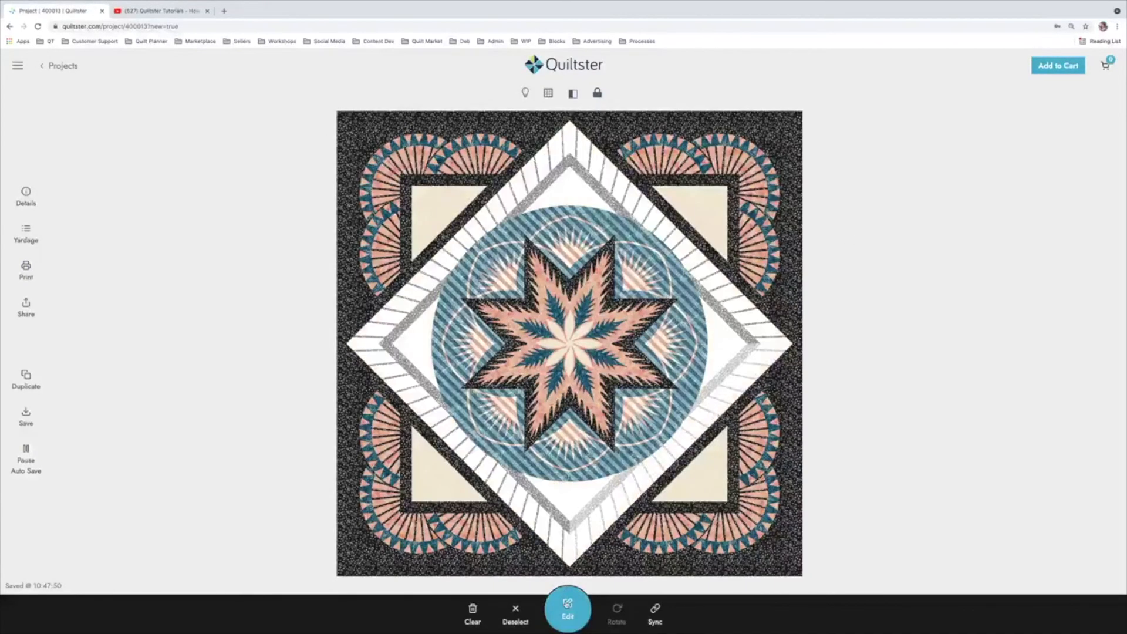
click(567, 607)
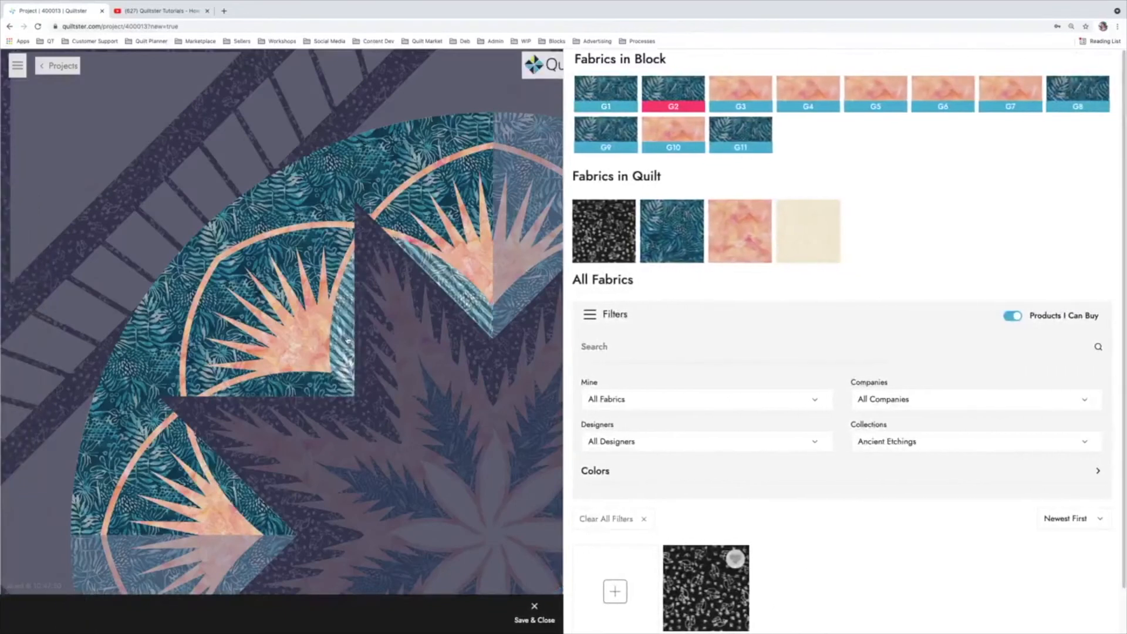
click(619, 235)
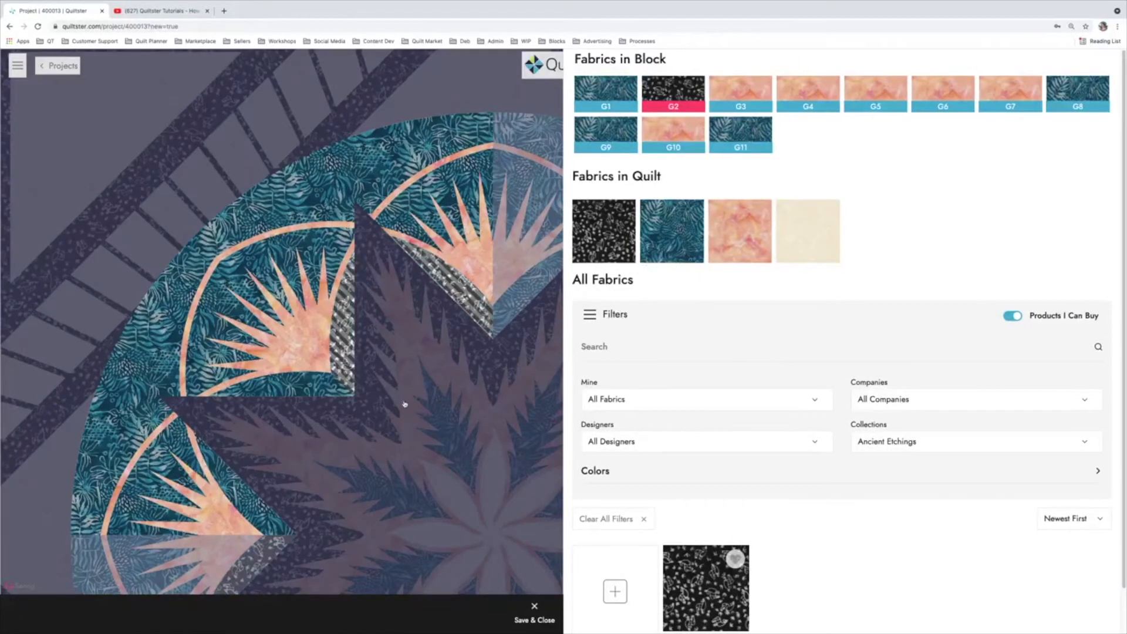
click(608, 232)
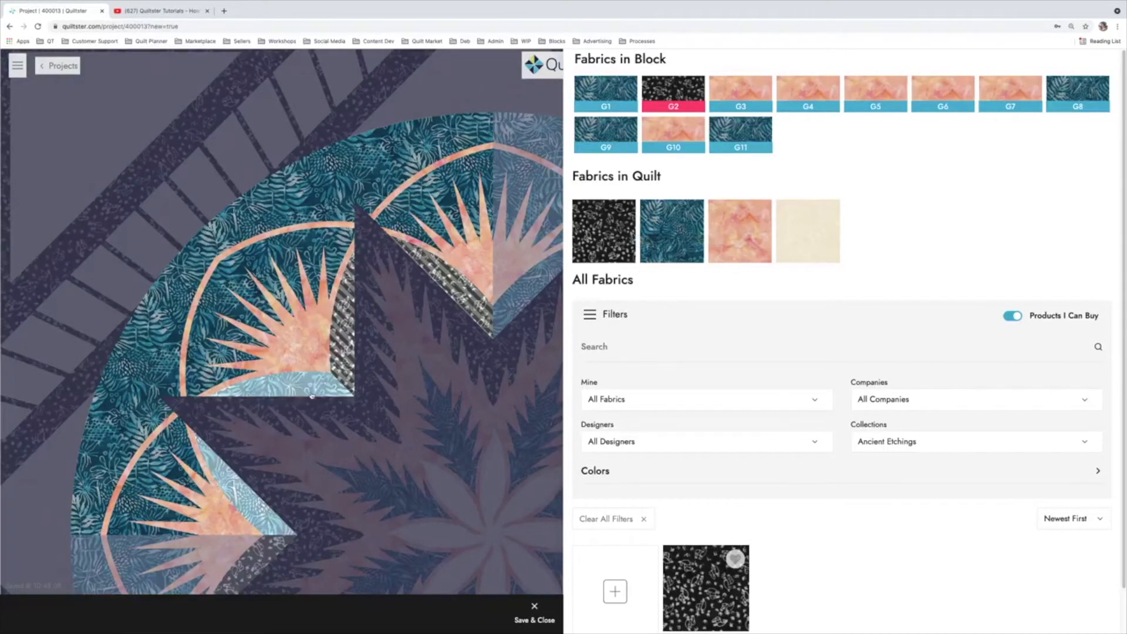
click(535, 620)
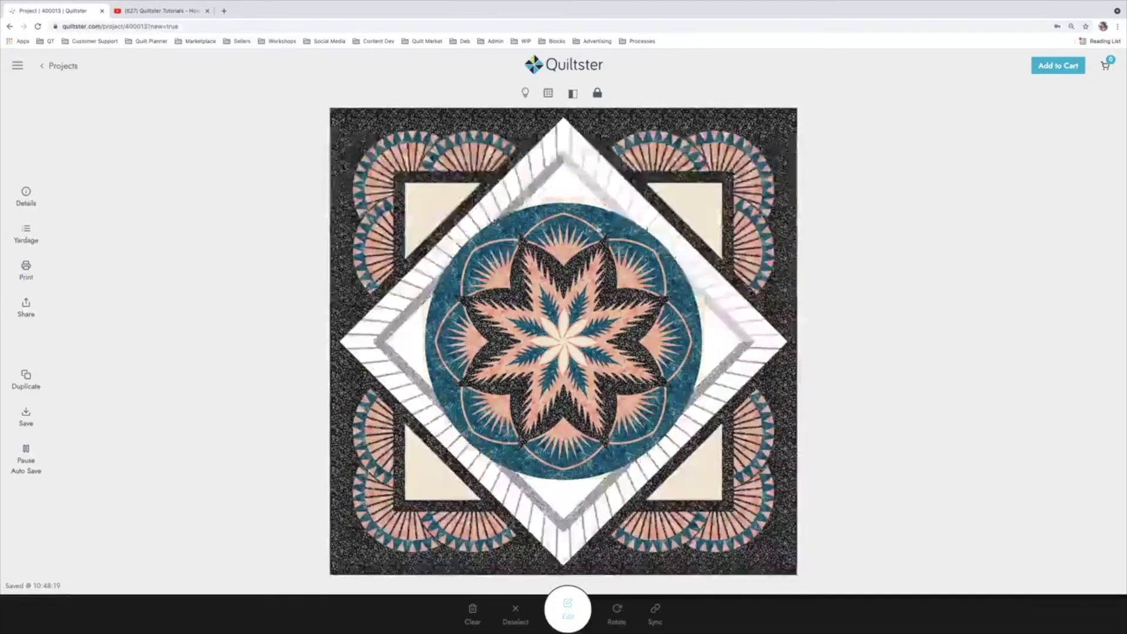
Replace DPS-519 SNAP DRAGON 846 with the black Ancient Etchings fabric from the yardage chart and review the quilt's remaining fabrics.
click(535, 227)
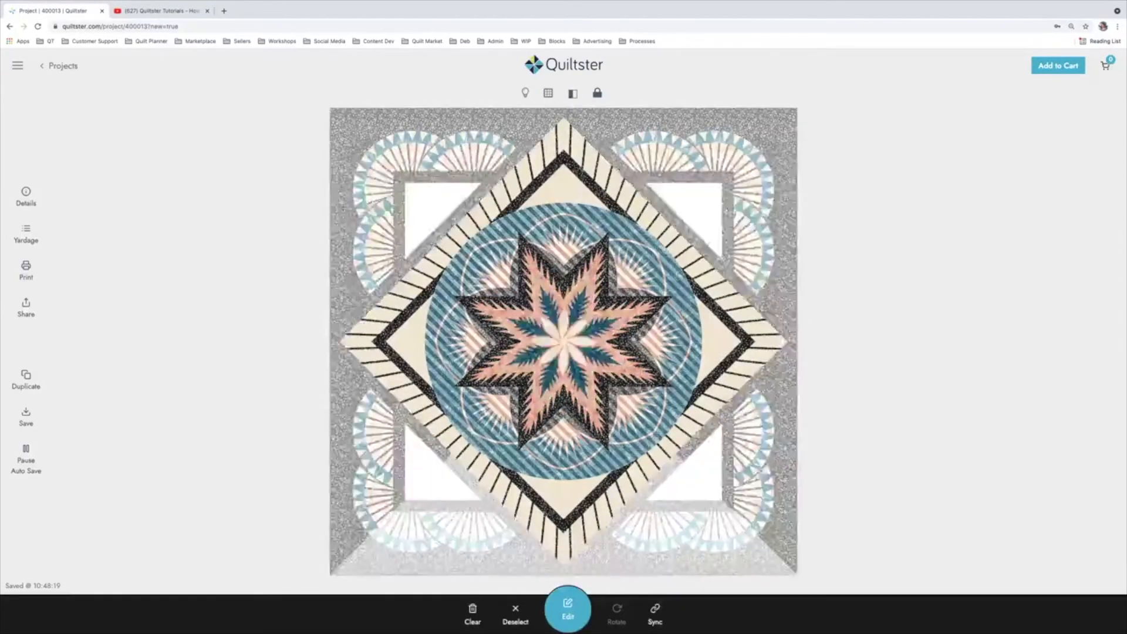
click(26, 235)
scroll(67, 410, down, 2)
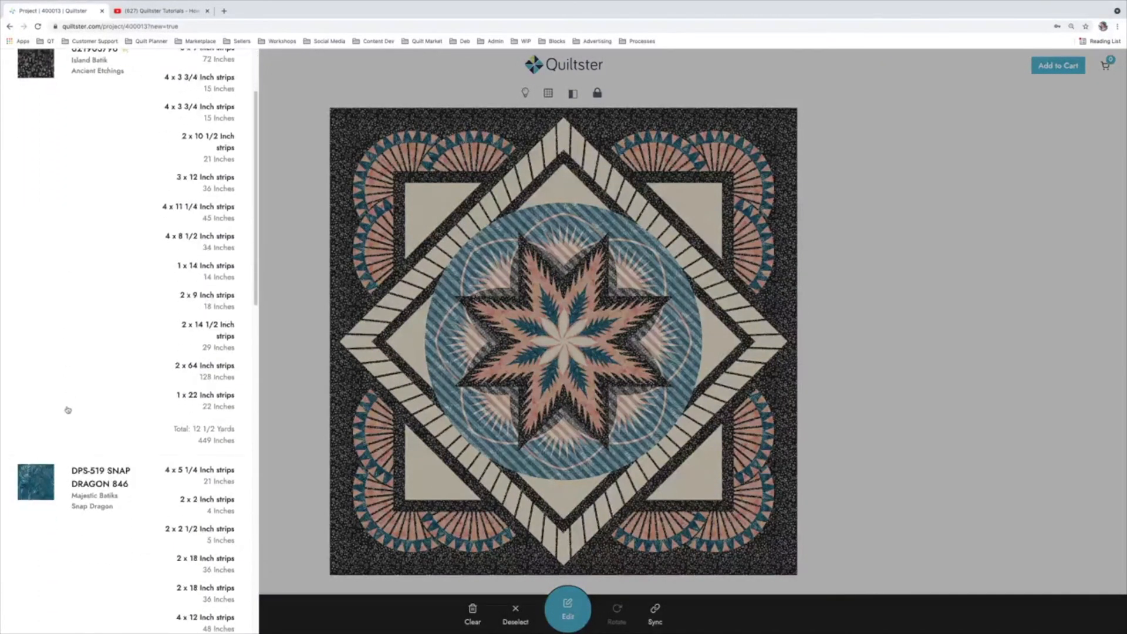
click(35, 487)
click(24, 180)
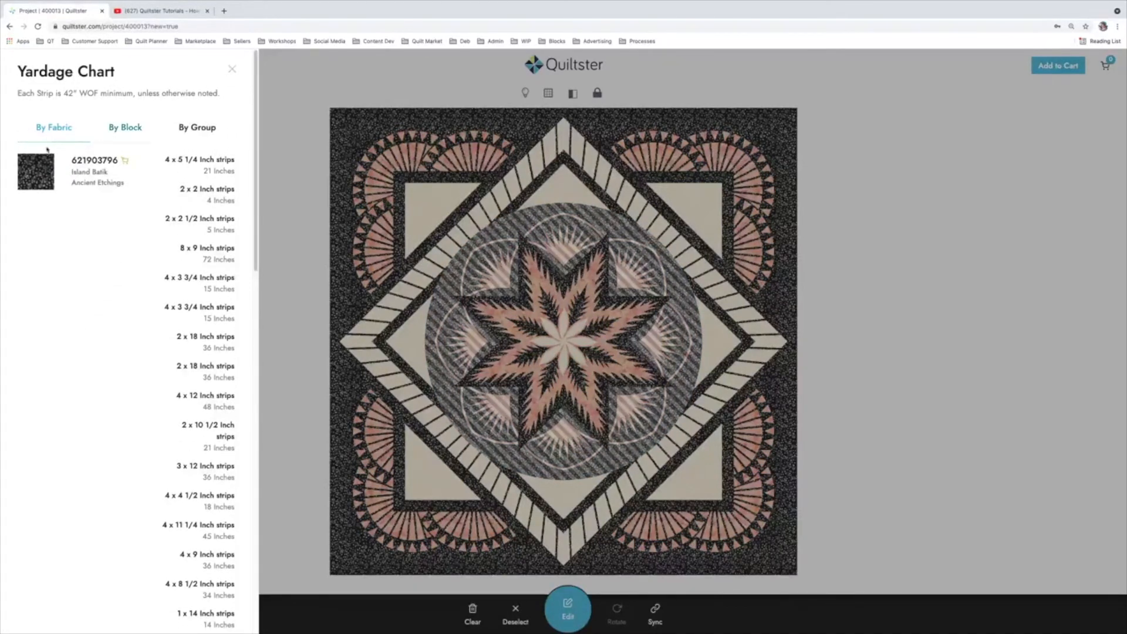
scroll(86, 187, down, 1)
scroll(112, 302, down, 10)
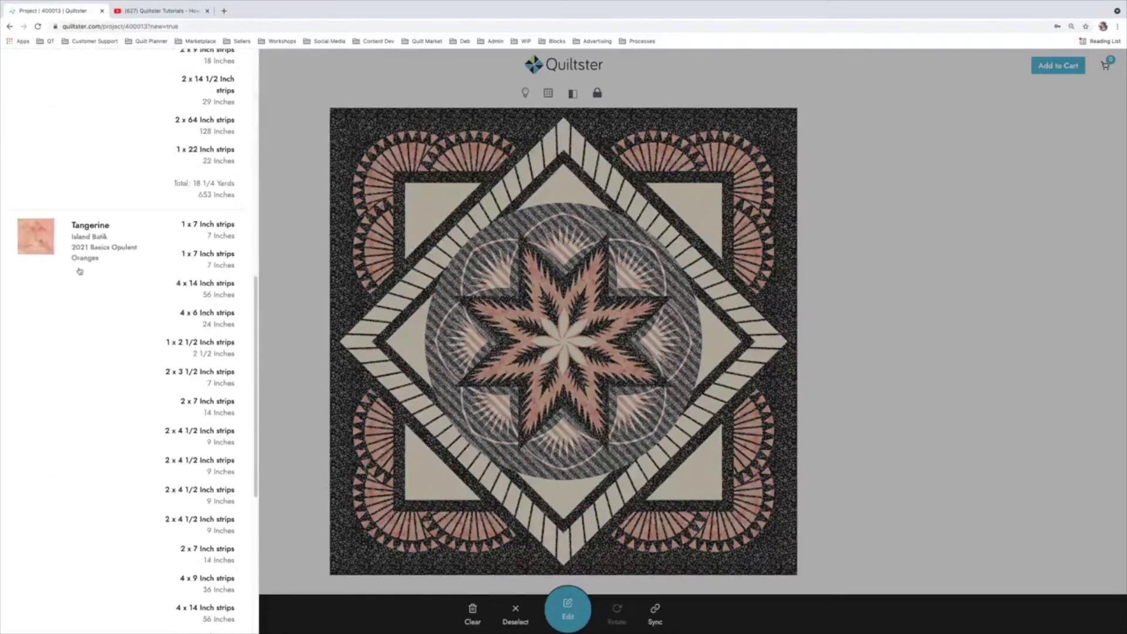
scroll(111, 287, down, 10)
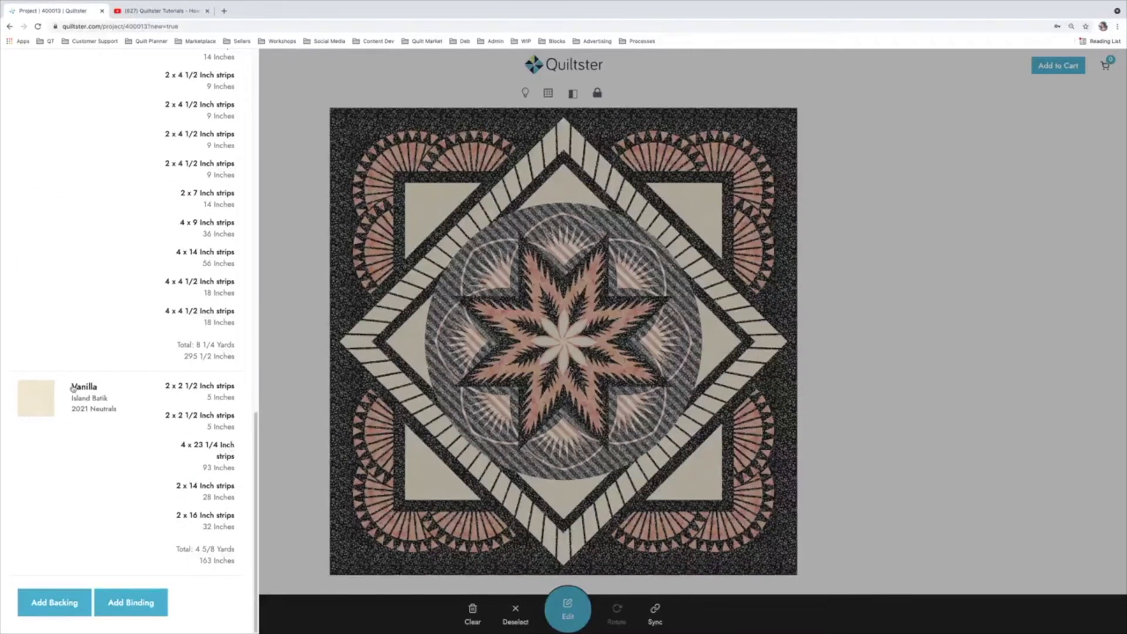
scroll(77, 390, up, 20)
click(232, 68)
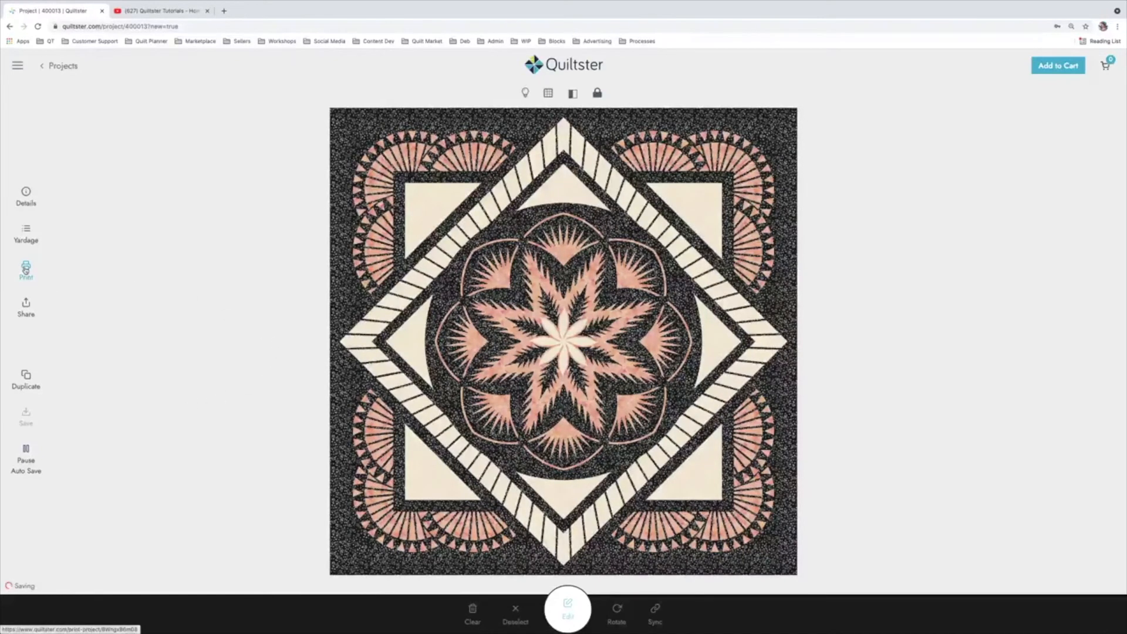
Save the recolored project, hide the block outlines on the quilt and open the project's print page.
click(26, 270)
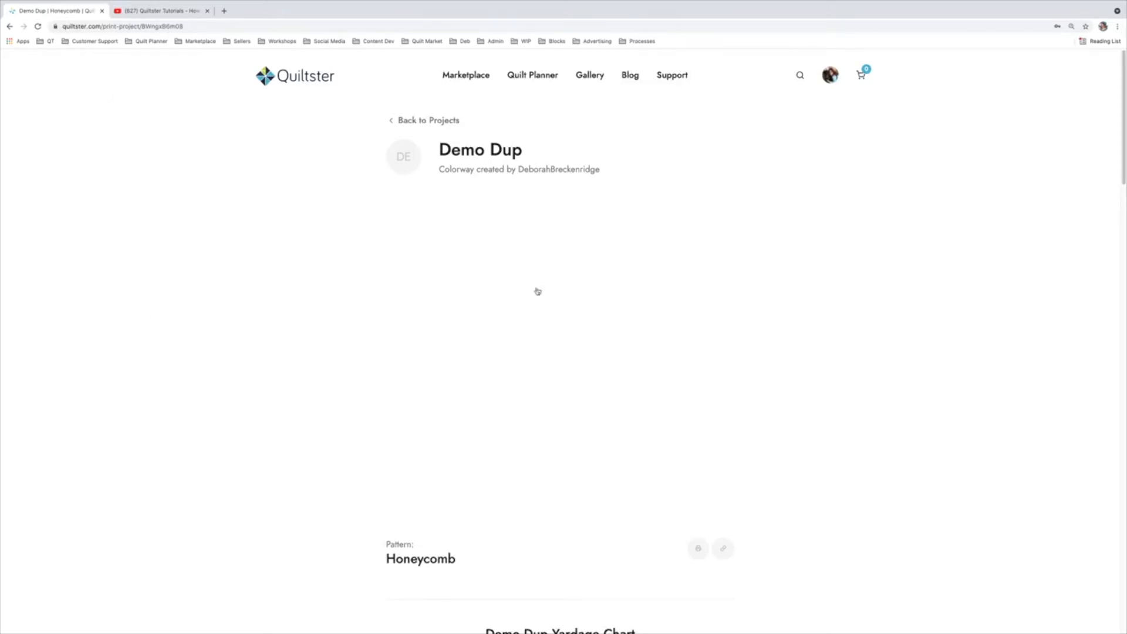
click(10, 27)
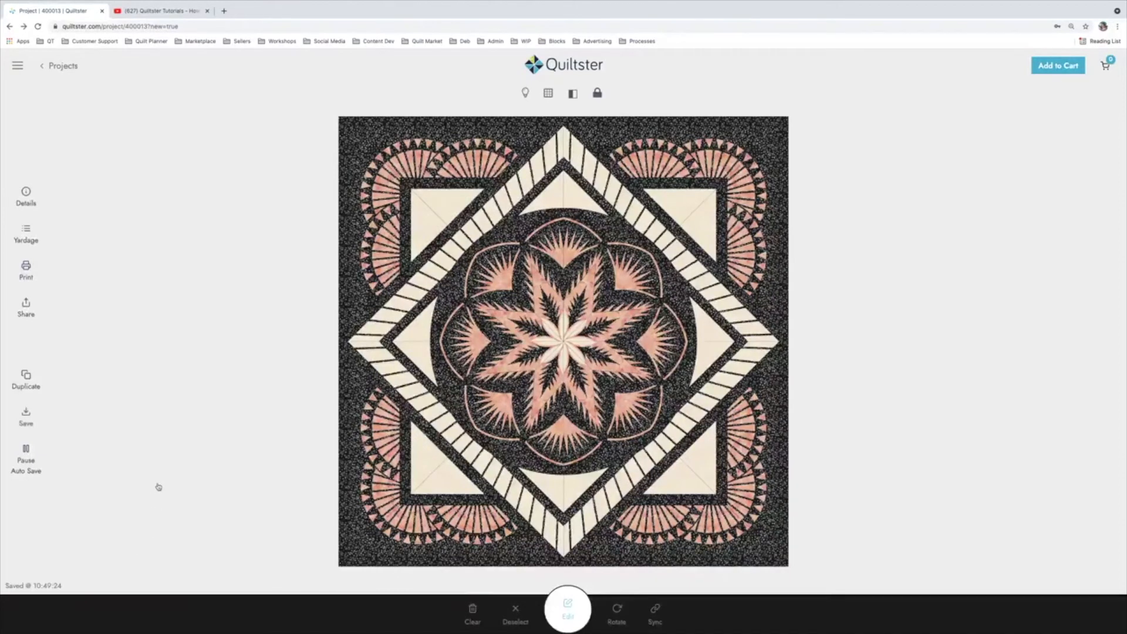
click(26, 416)
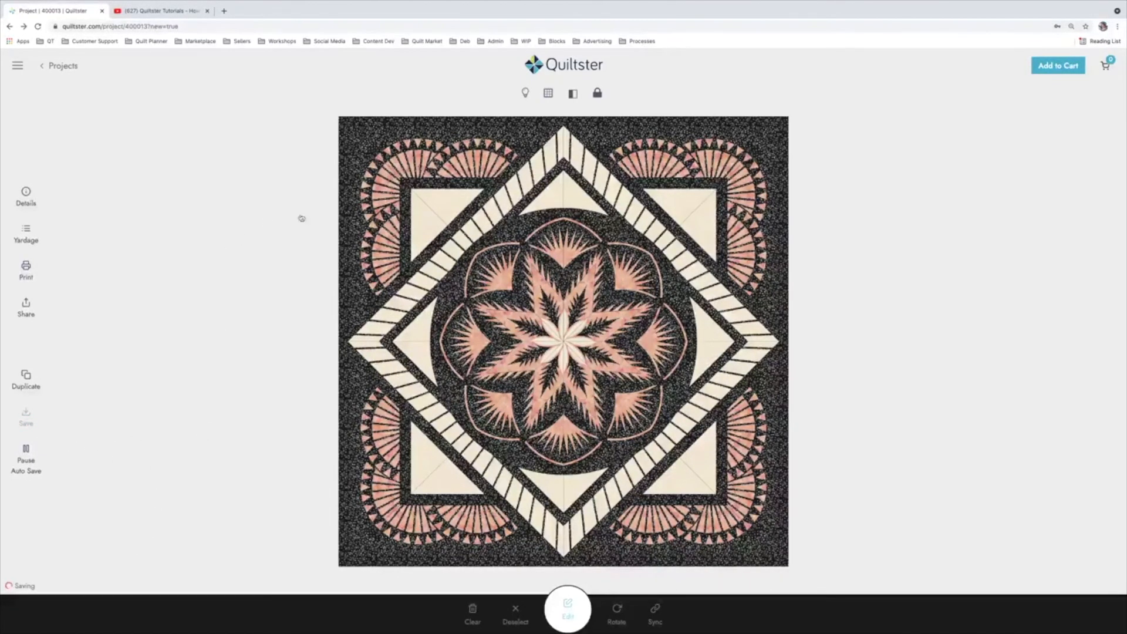
click(554, 95)
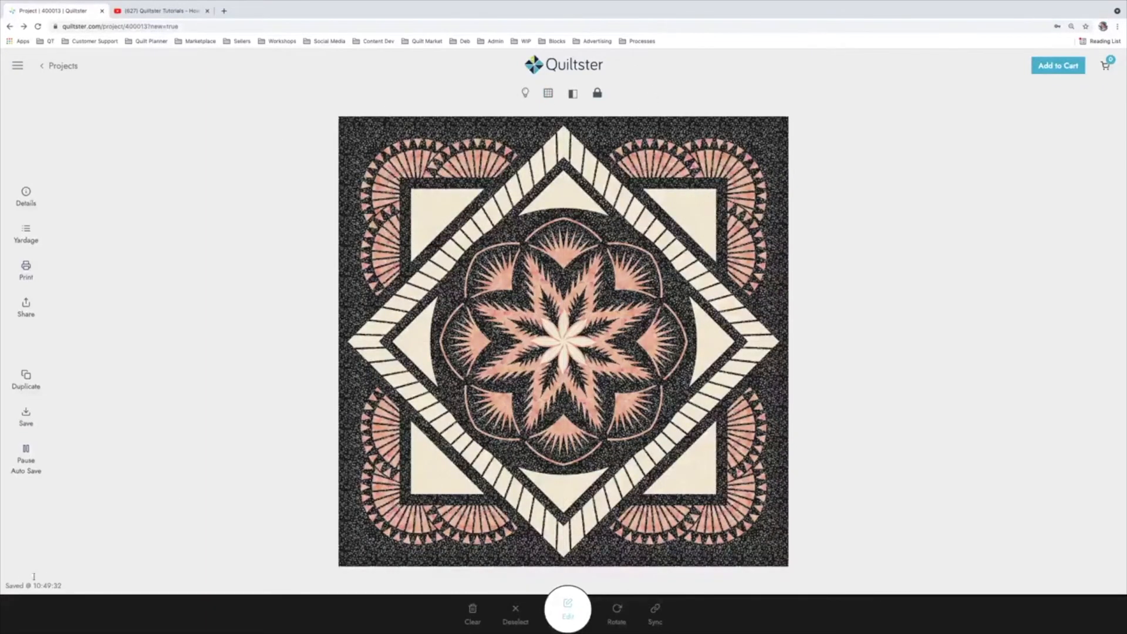
click(25, 269)
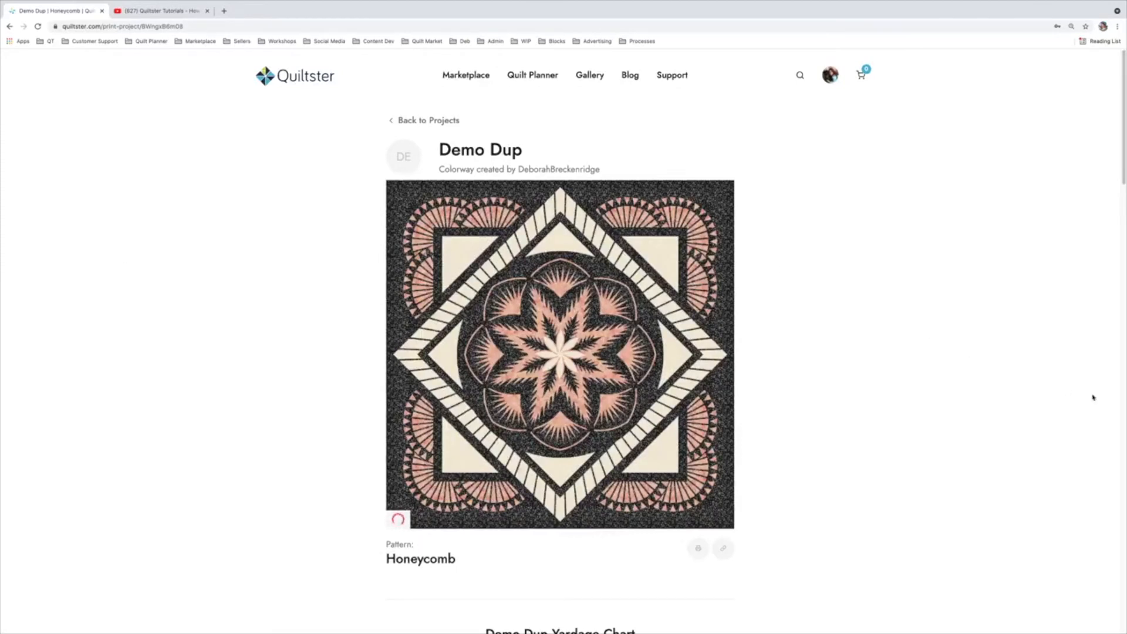
Examine the Demo Dup yardage chart on the print page by block, by group and by fabric.
scroll(963, 409, down, 10)
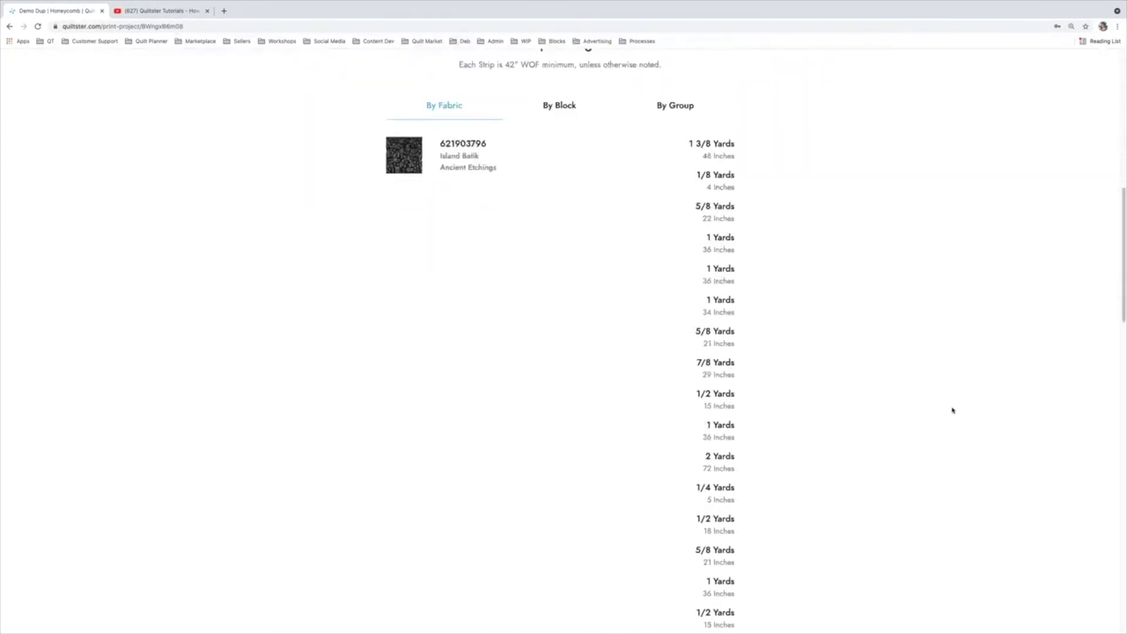
click(556, 107)
click(673, 107)
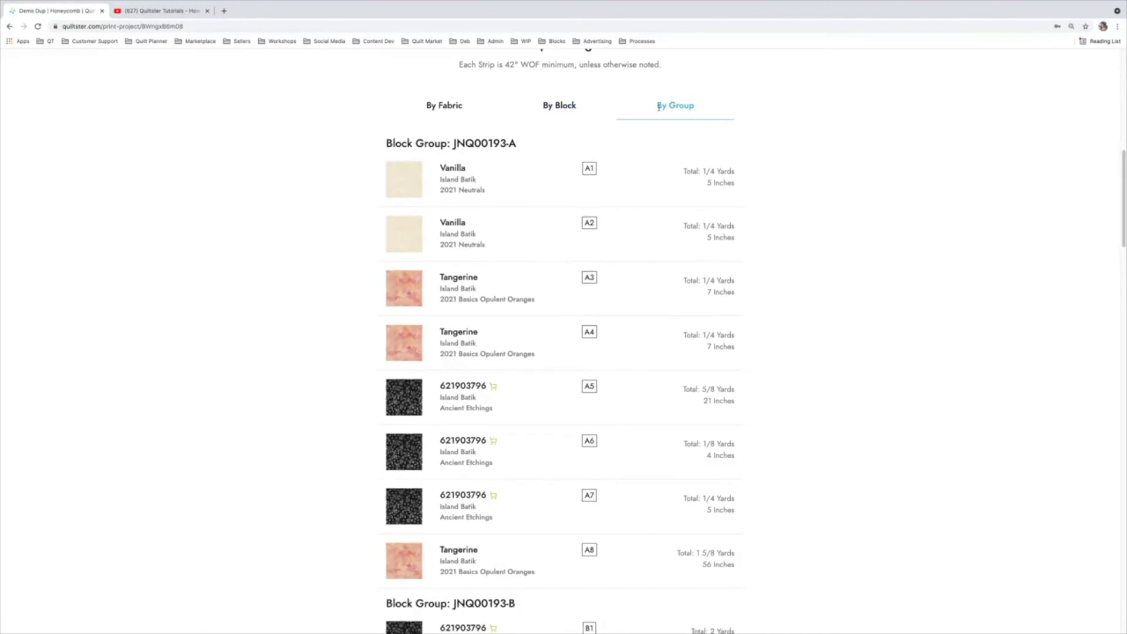
click(444, 105)
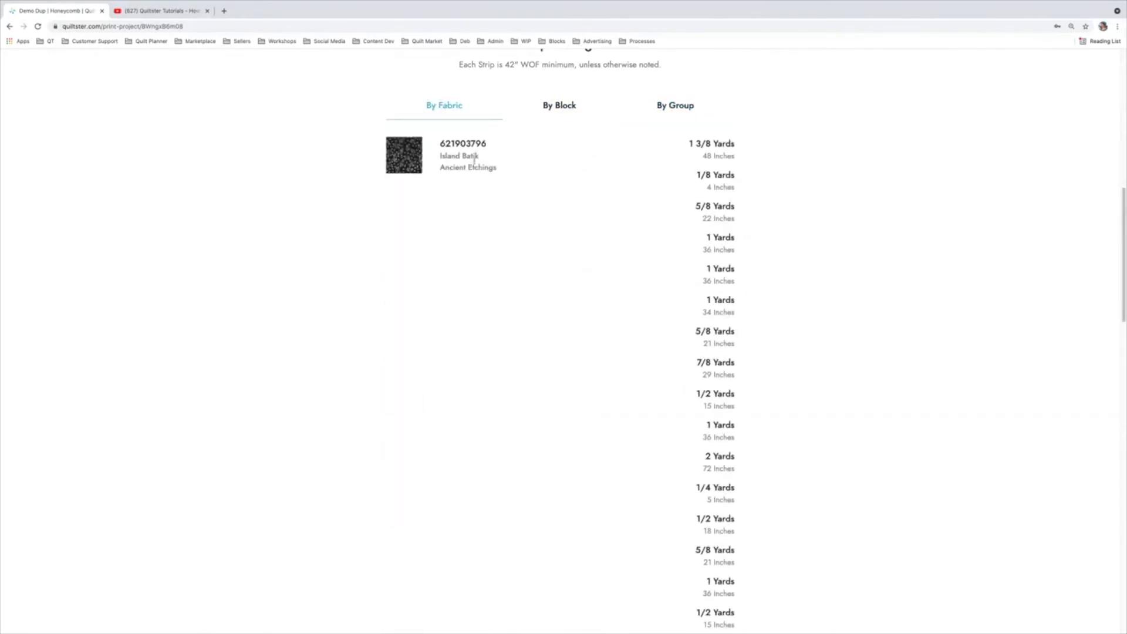
scroll(564, 242, down, 20)
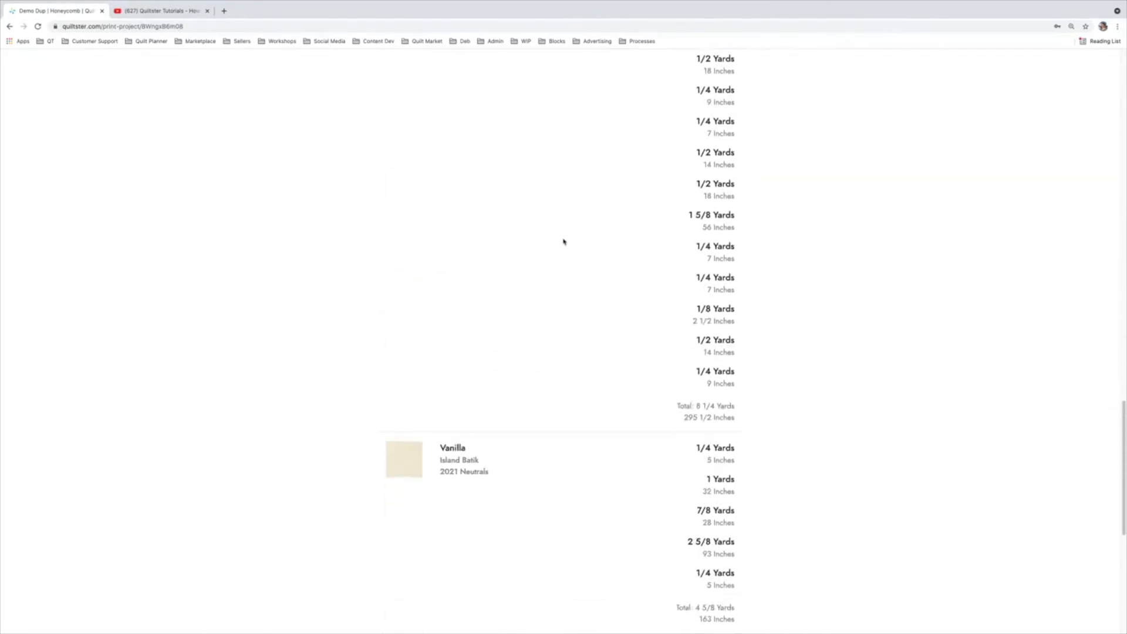
scroll(563, 242, down, 5)
scroll(563, 242, up, 20)
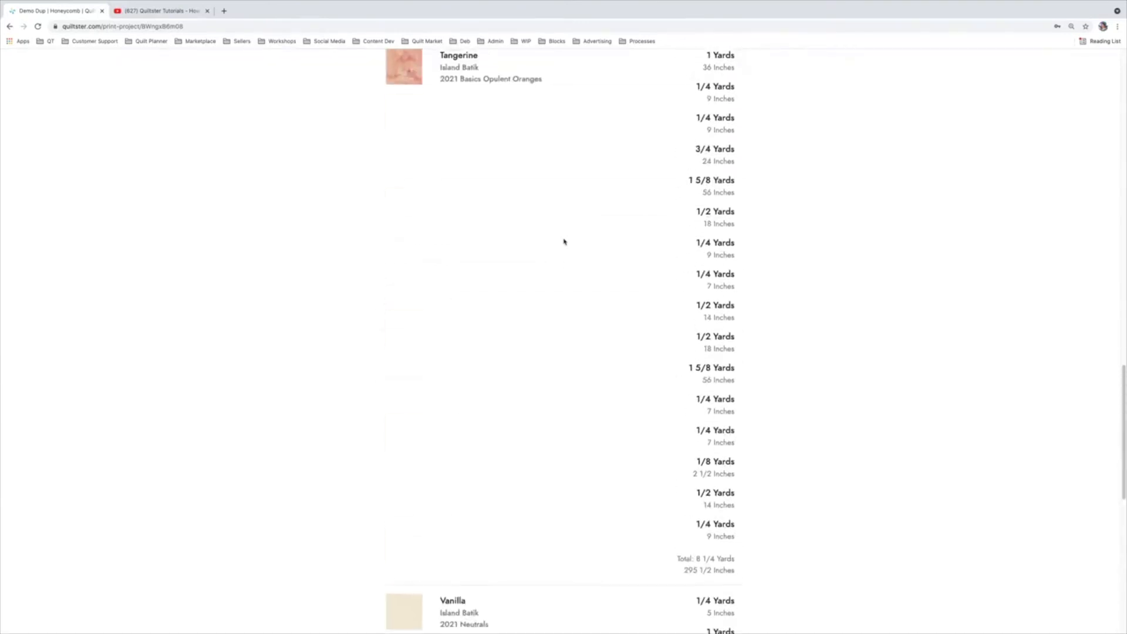
scroll(564, 241, up, 15)
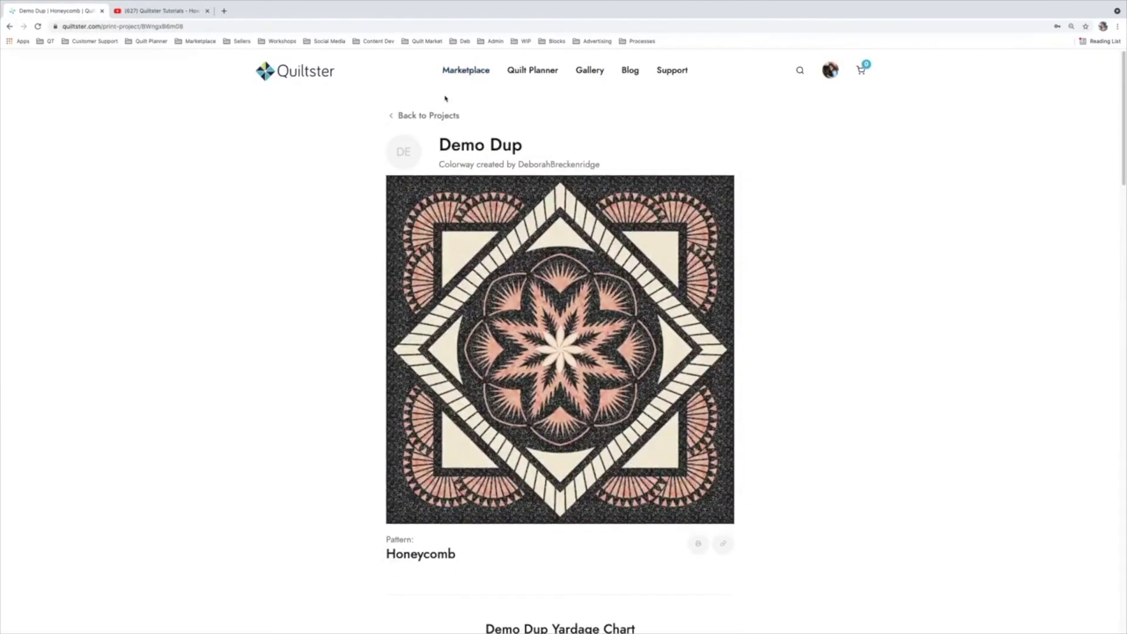
Return to the project list and duplicate the Demo Dup project as Demo Triple.
click(417, 117)
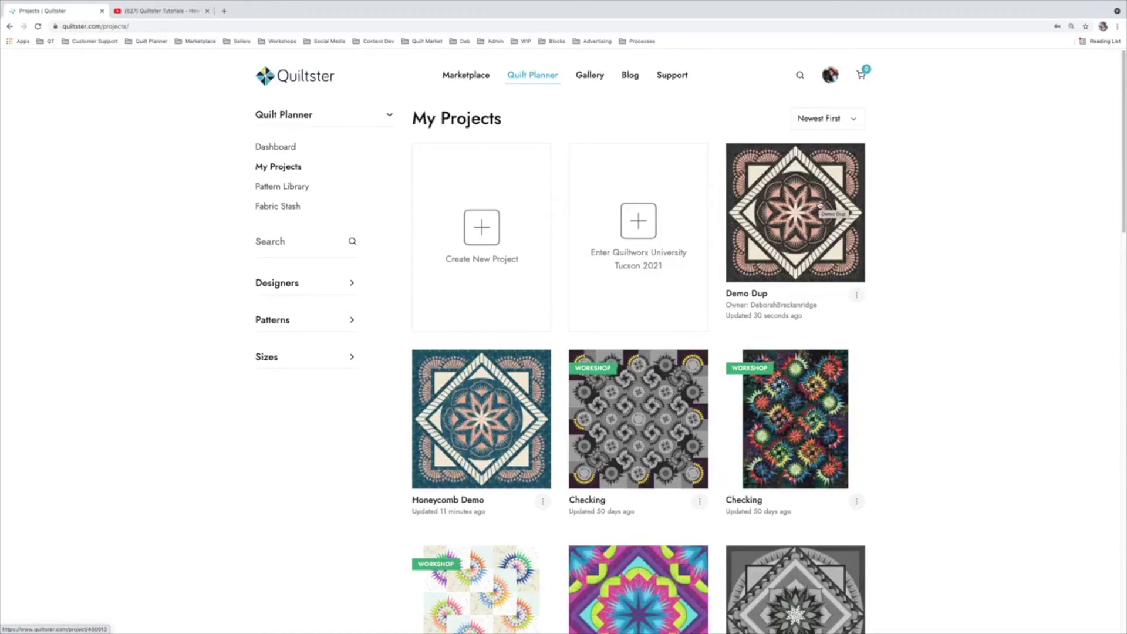
click(858, 296)
click(799, 234)
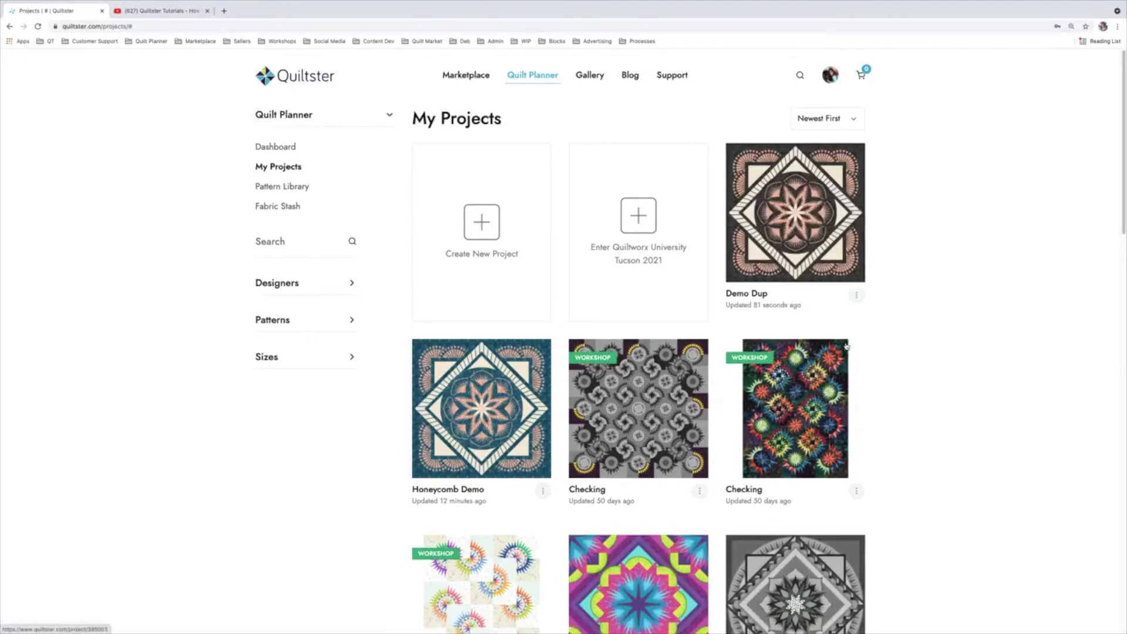
scroll(960, 324, down, 3)
scroll(969, 350, up, 3)
click(856, 295)
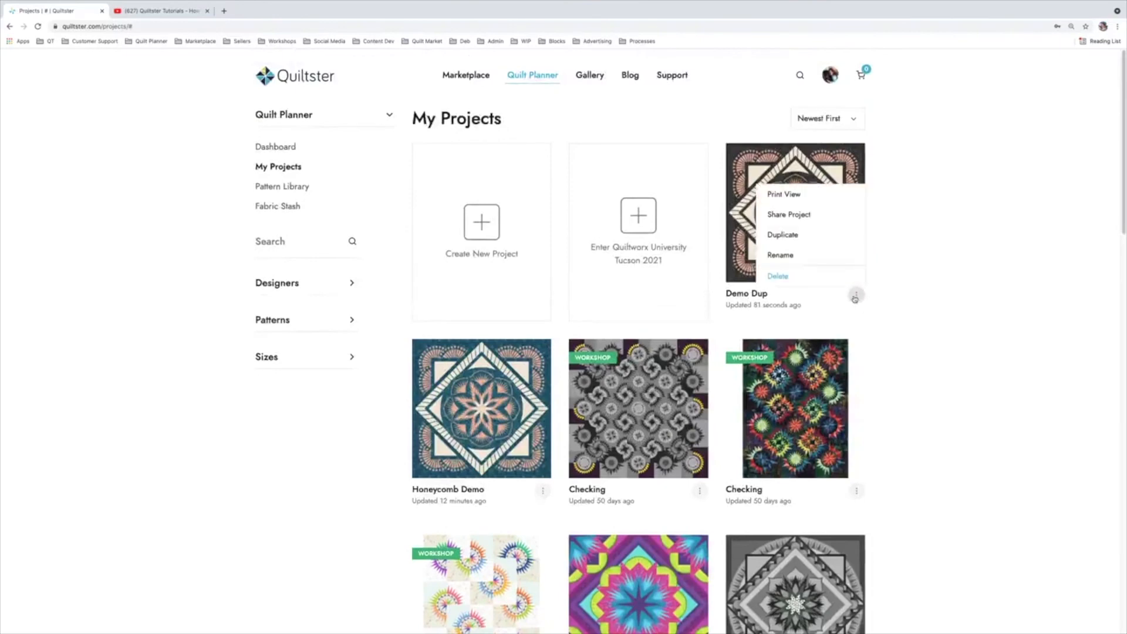
click(787, 236)
click(609, 307)
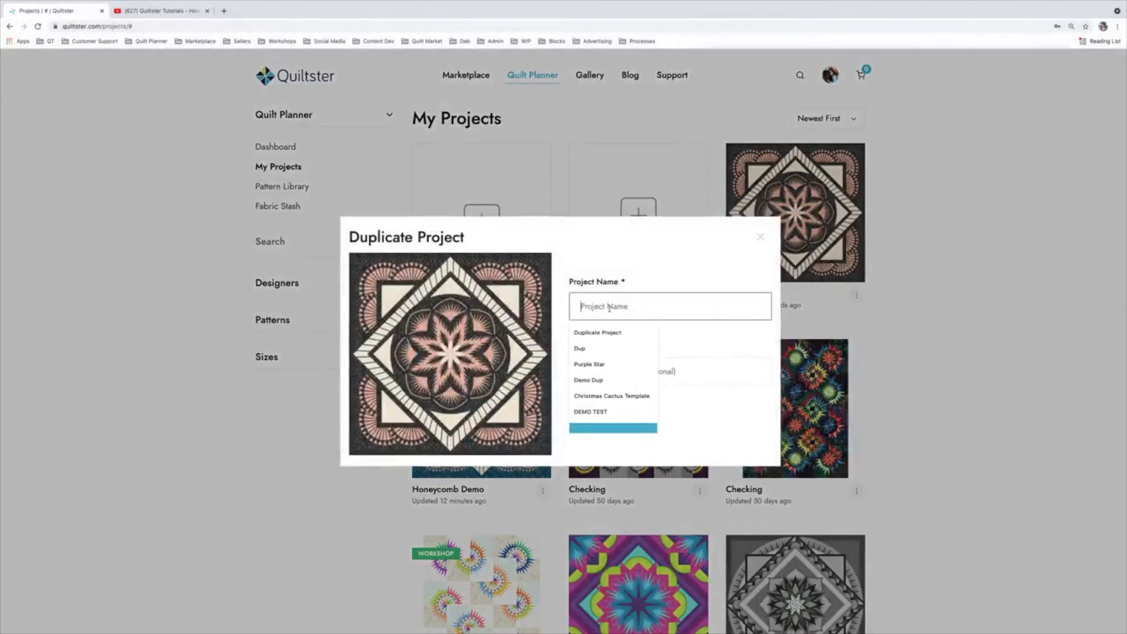
text(De)
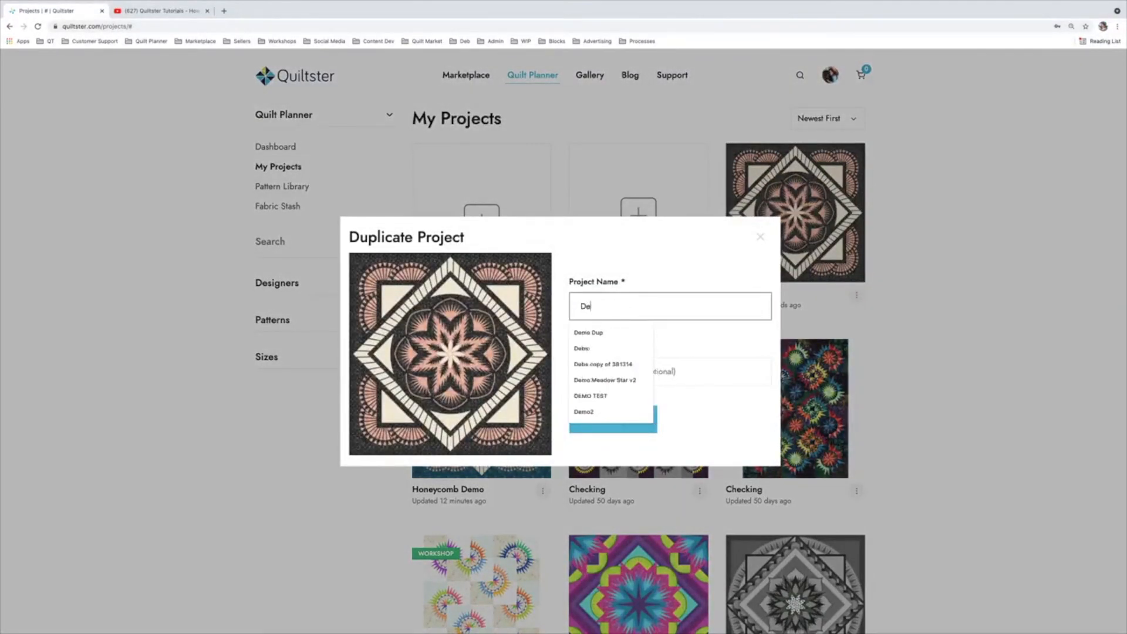
text(mo Triple)
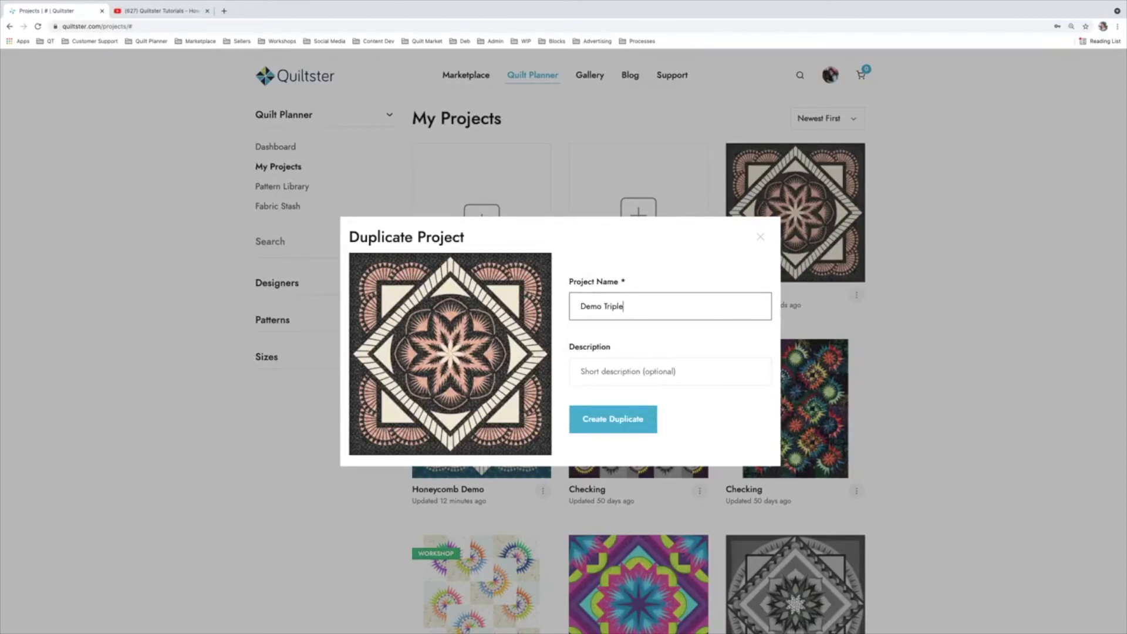
click(594, 430)
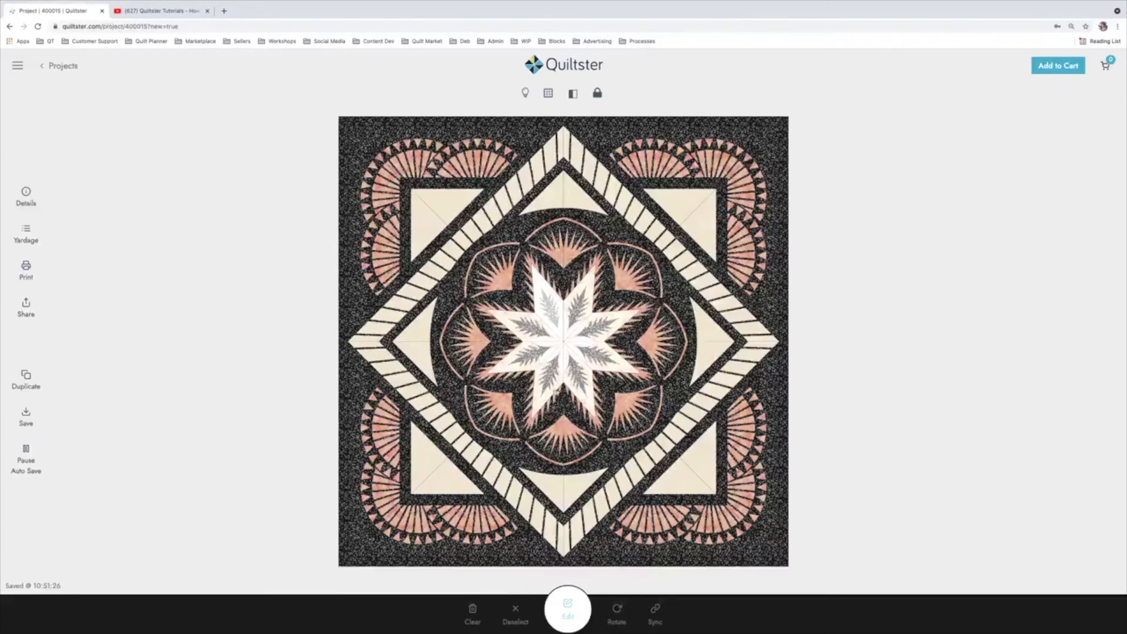
Save the duplicated project and review its yardage chart by fabric.
click(29, 417)
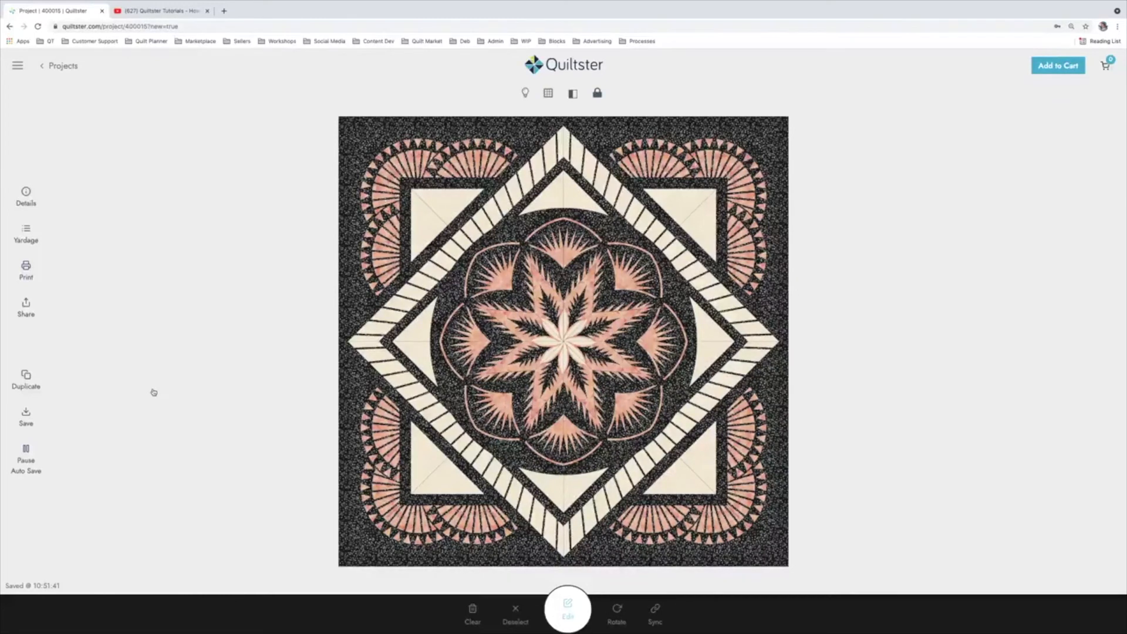
click(25, 233)
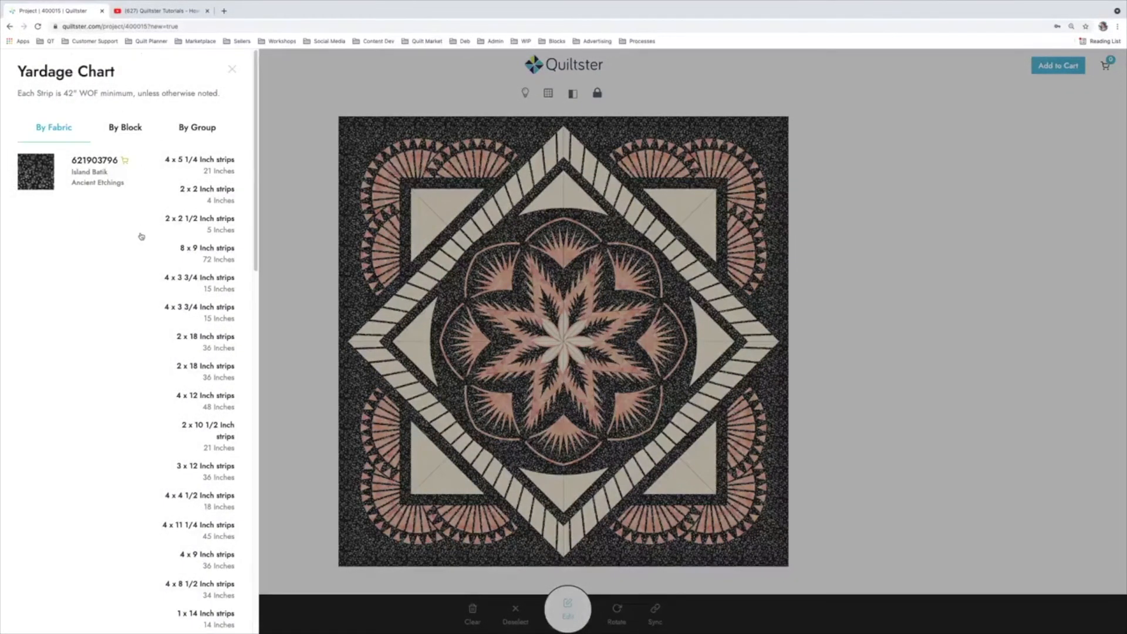
scroll(141, 236, down, 20)
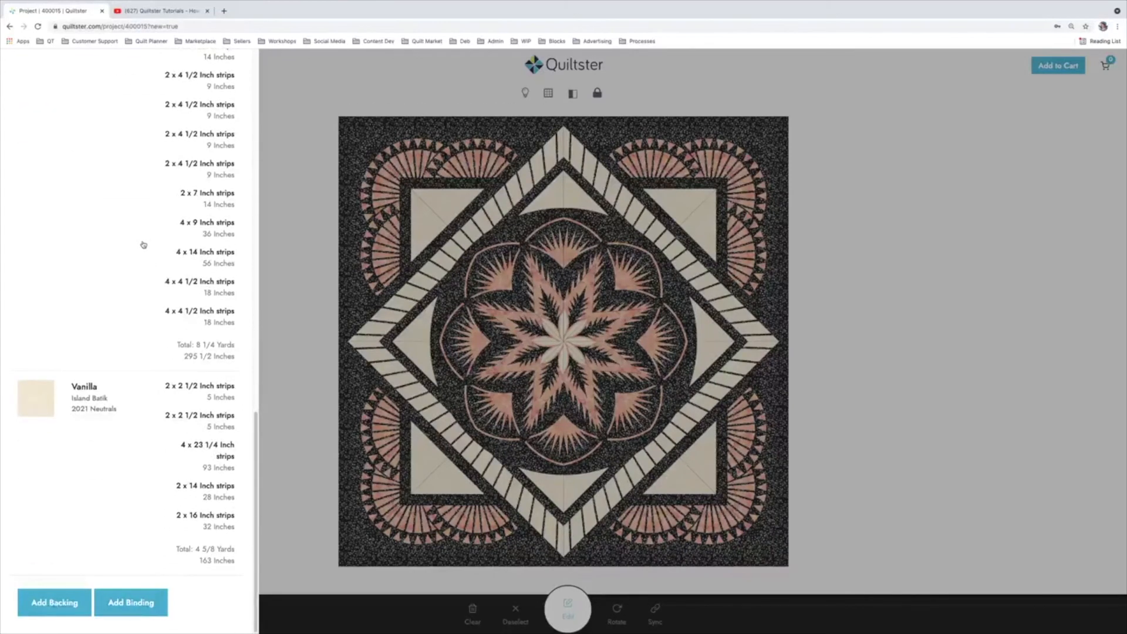
scroll(143, 245, up, 20)
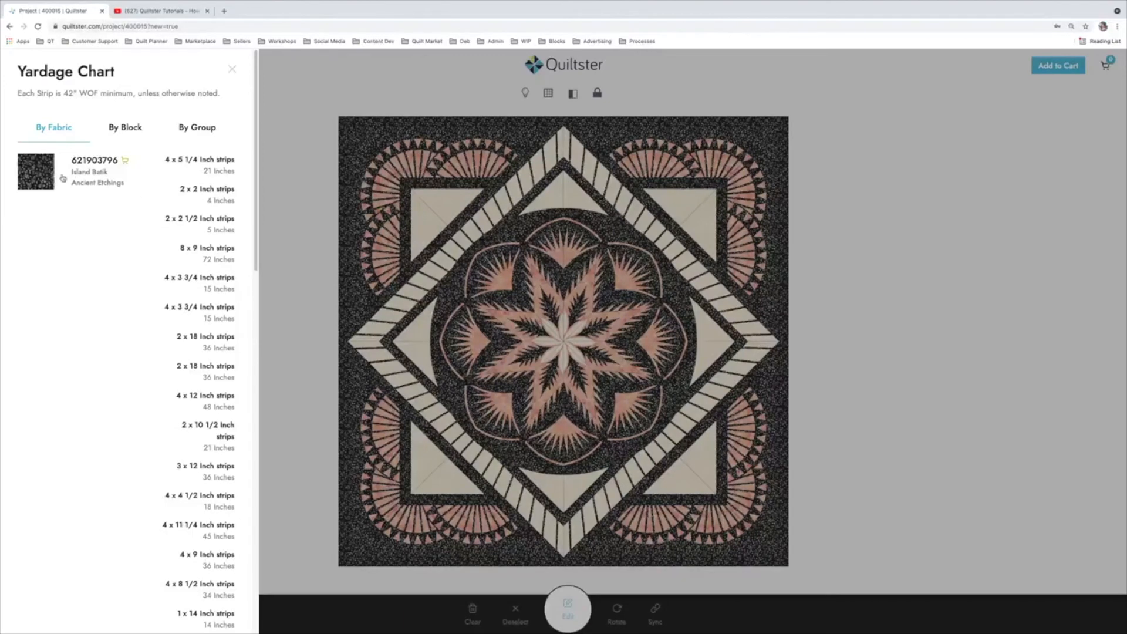
Replace the black Ancient Etchings fabric throughout the quilt with Regal from the 2021 Basics Playful Purples collection and check the updated yardage chart.
click(31, 174)
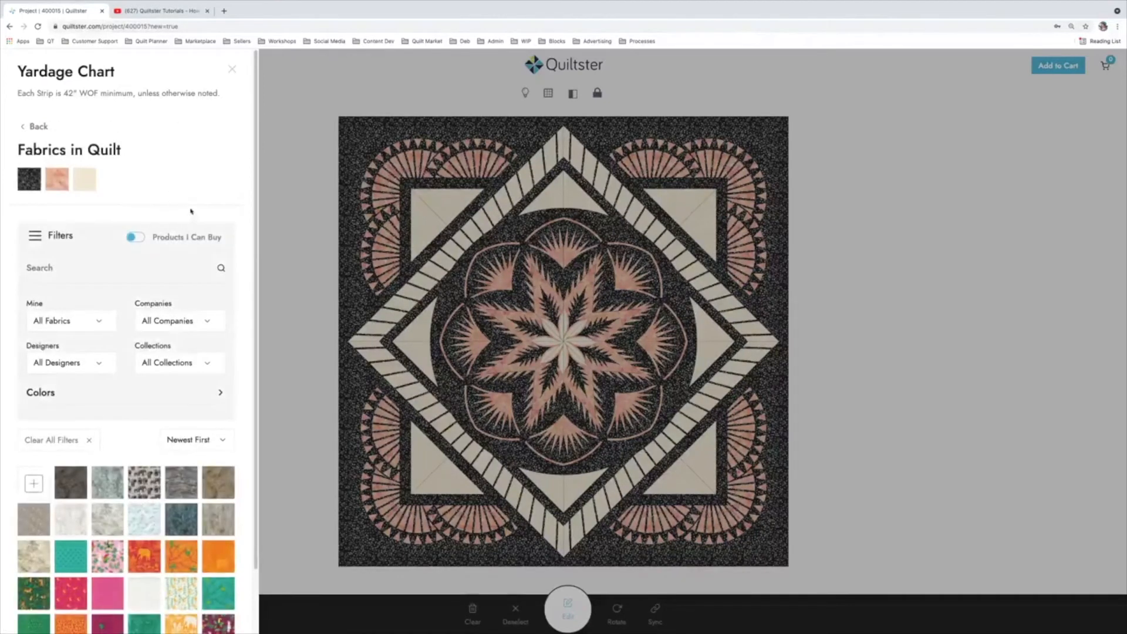
scroll(186, 399, down, 2)
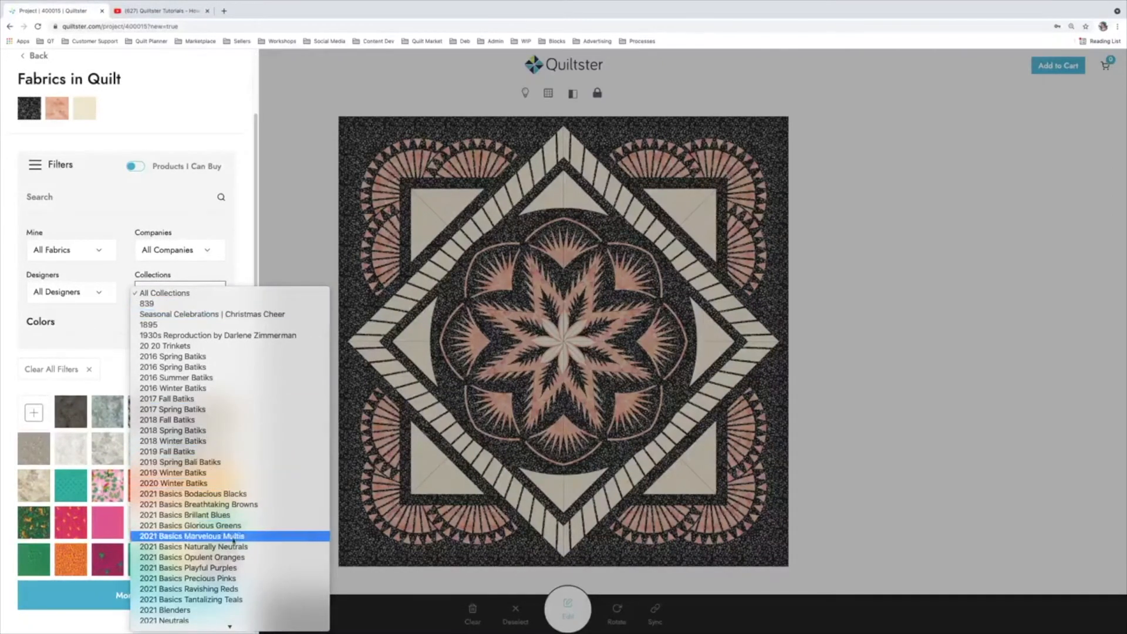
click(171, 568)
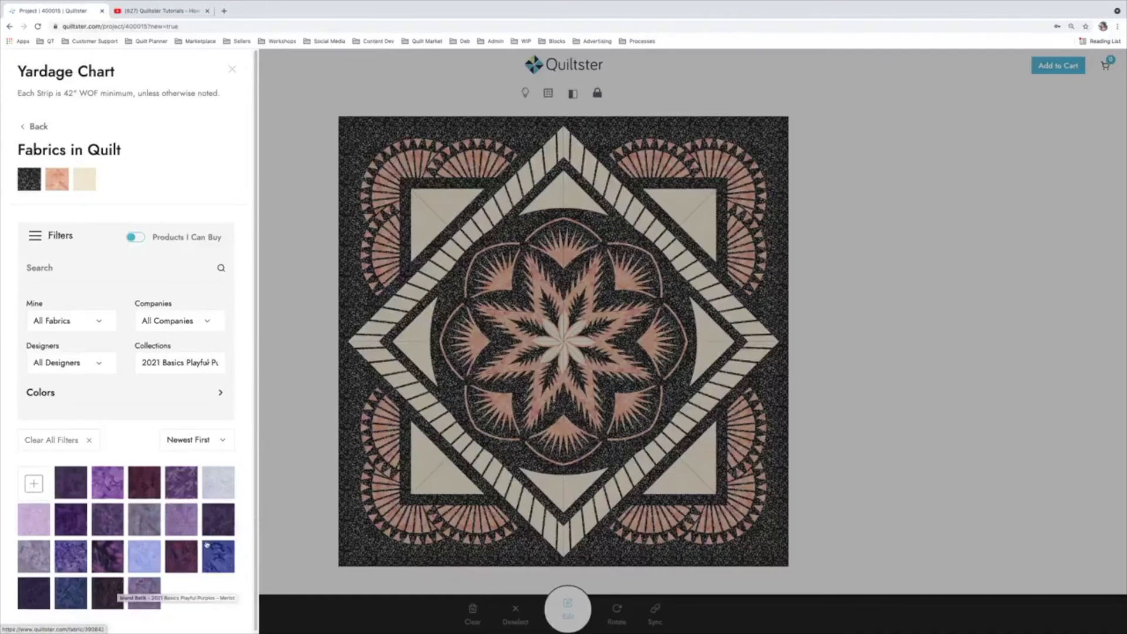
click(215, 519)
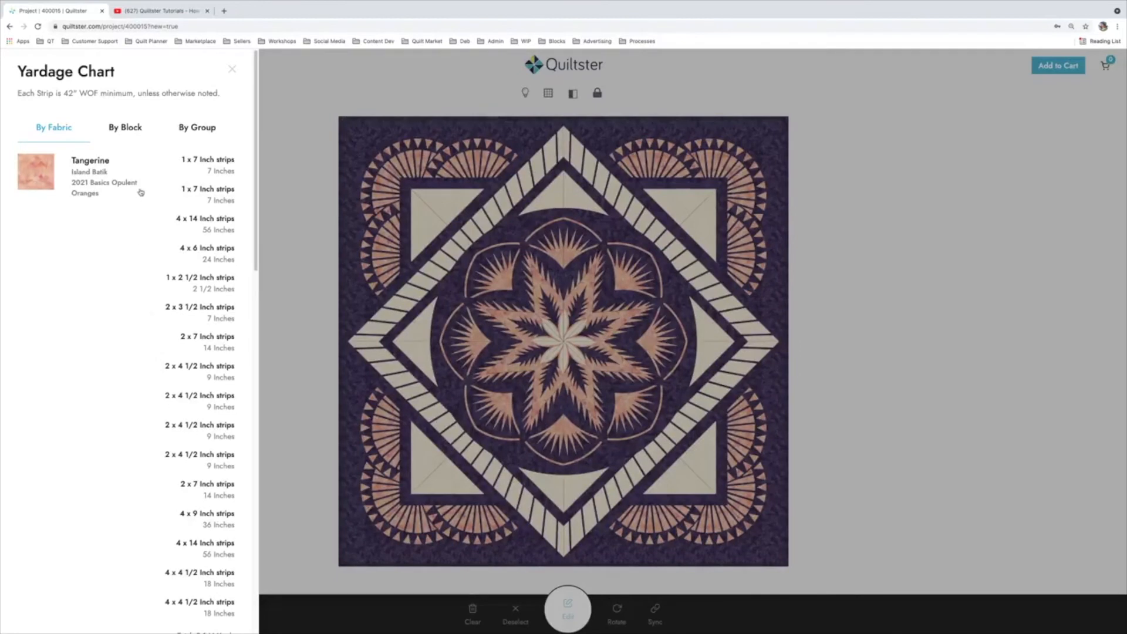
scroll(109, 344, down, 10)
scroll(108, 346, down, 10)
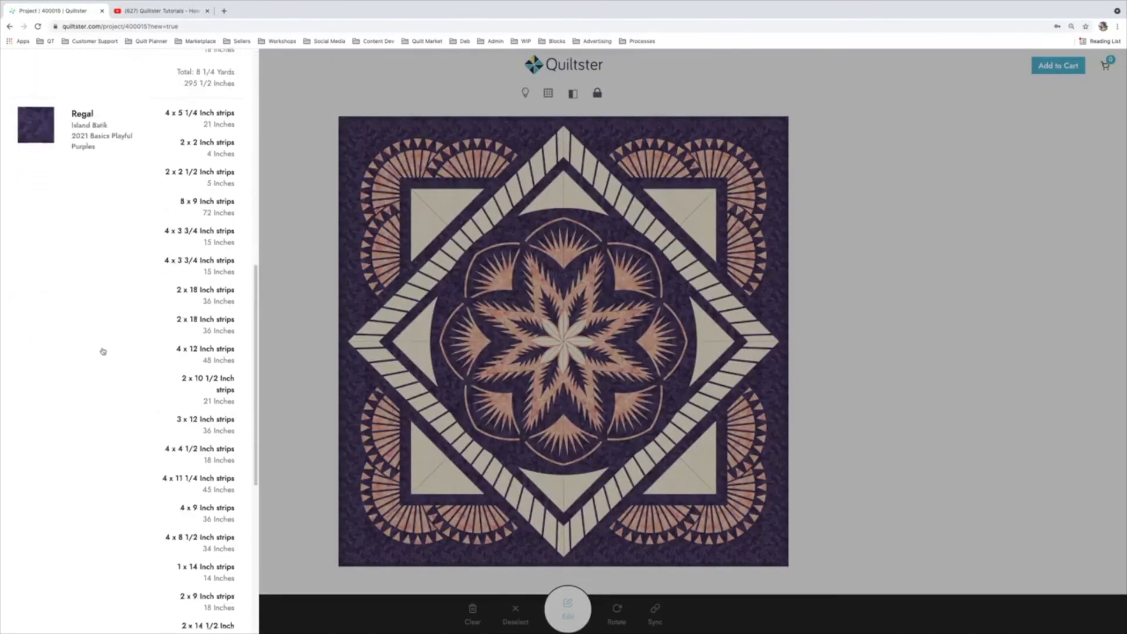
scroll(138, 153, up, 20)
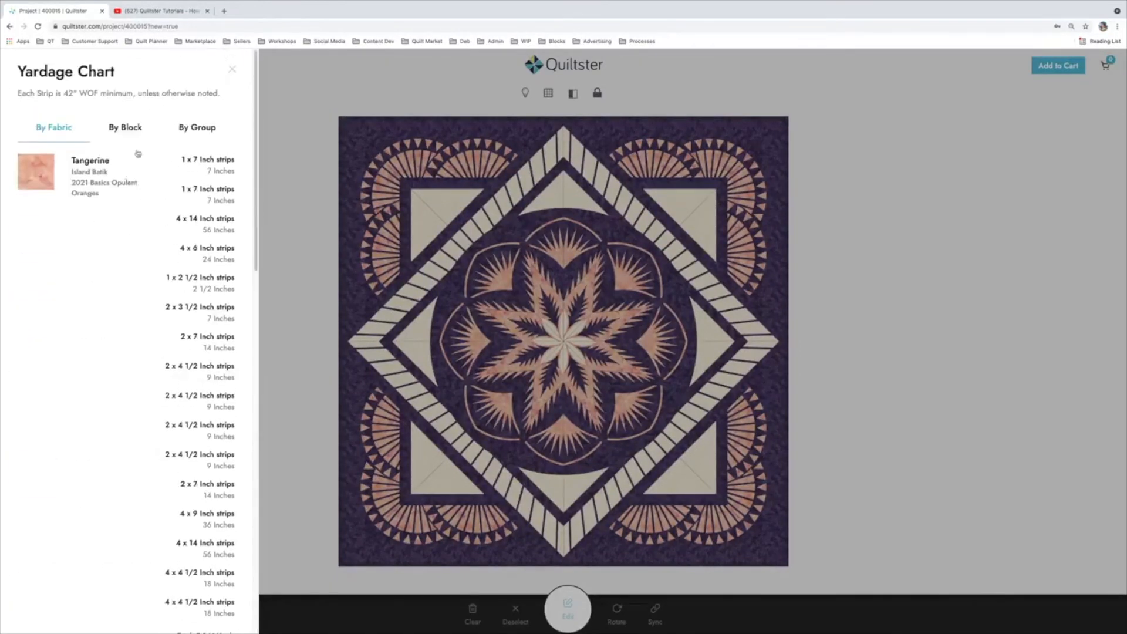
click(232, 69)
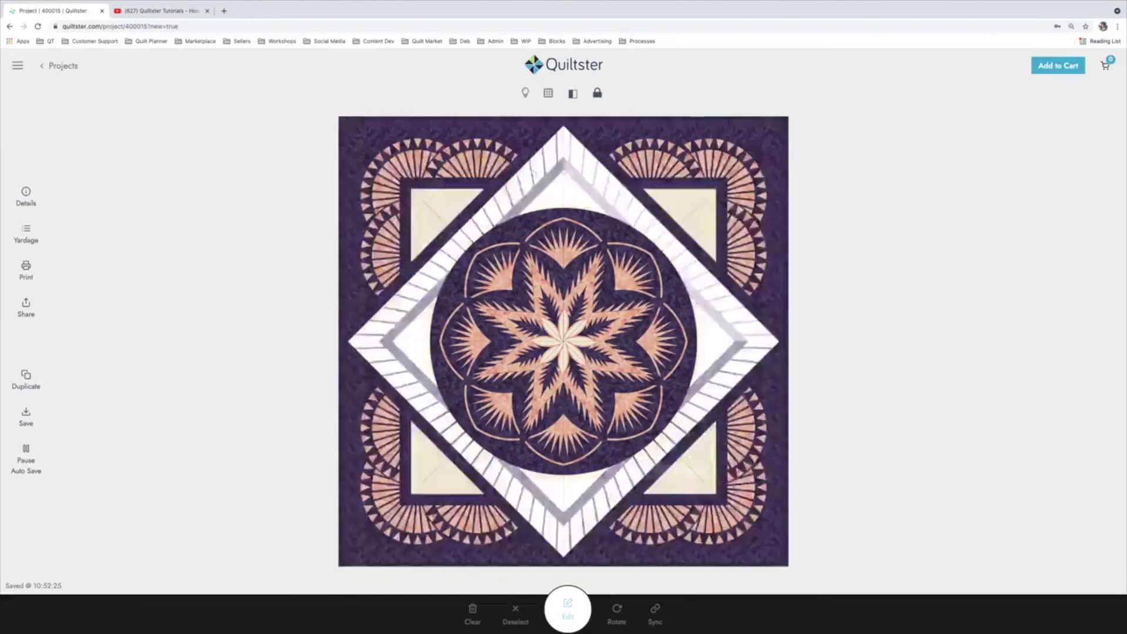
Apply the mottled purple Playful Purples fabric to the outer triangles of the inner fans in the corner blocks and save the edit.
click(576, 616)
click(576, 617)
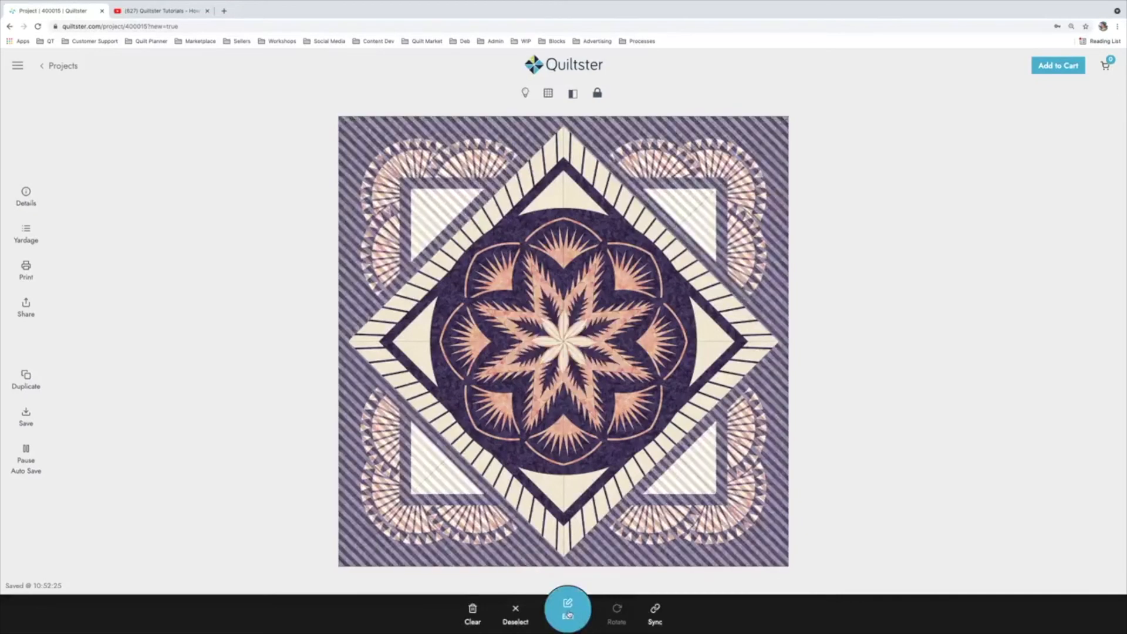
click(403, 317)
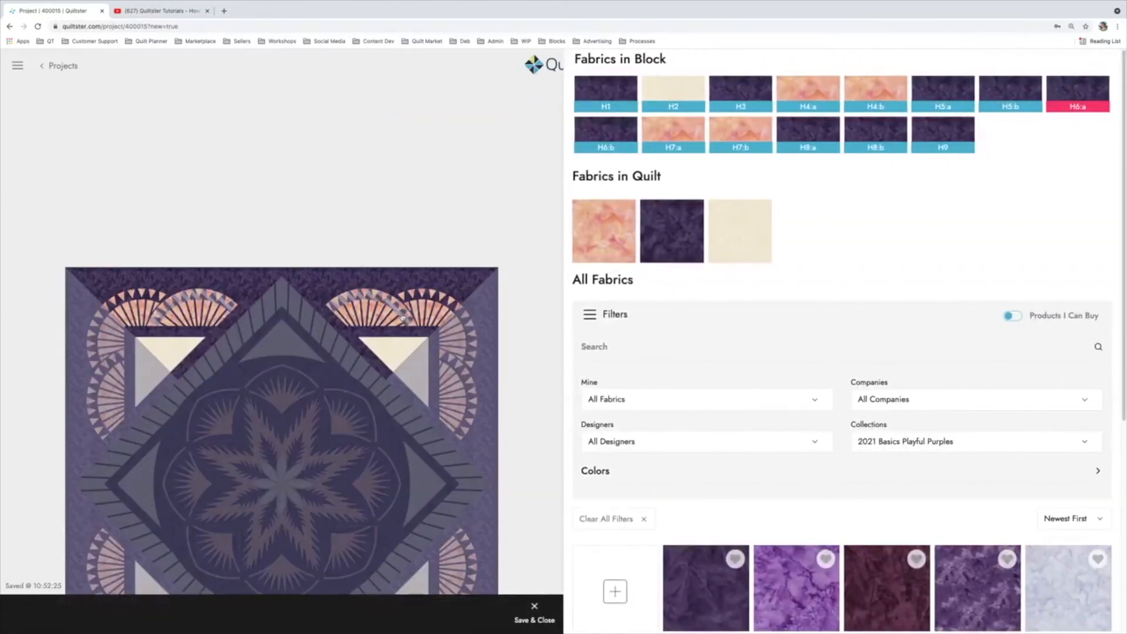
click(588, 321)
scroll(962, 418, down, 3)
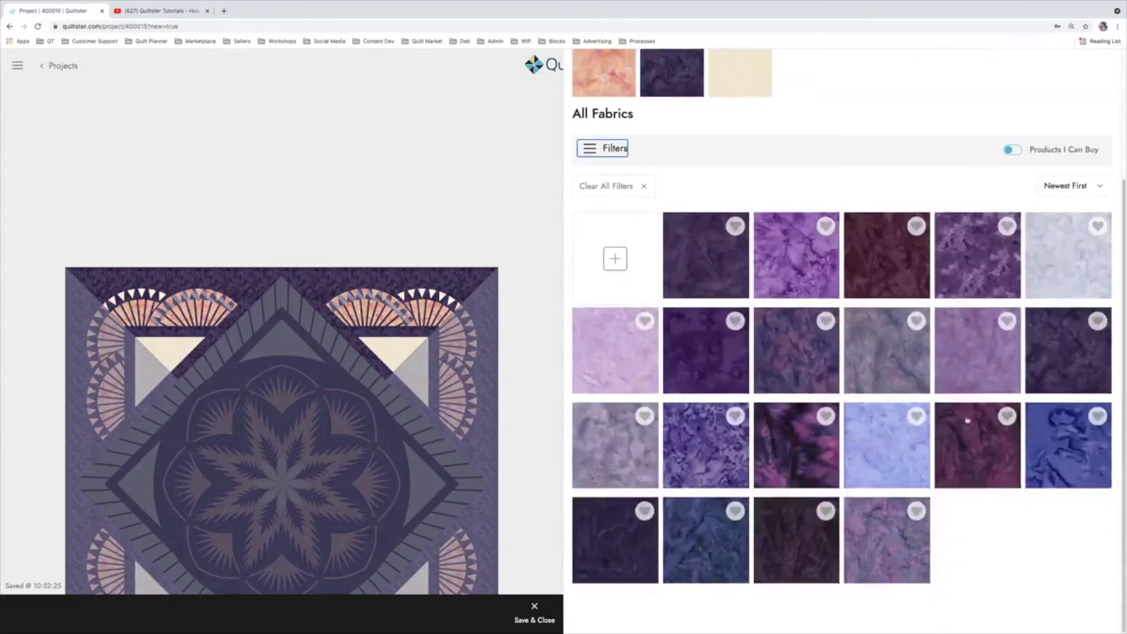
click(968, 363)
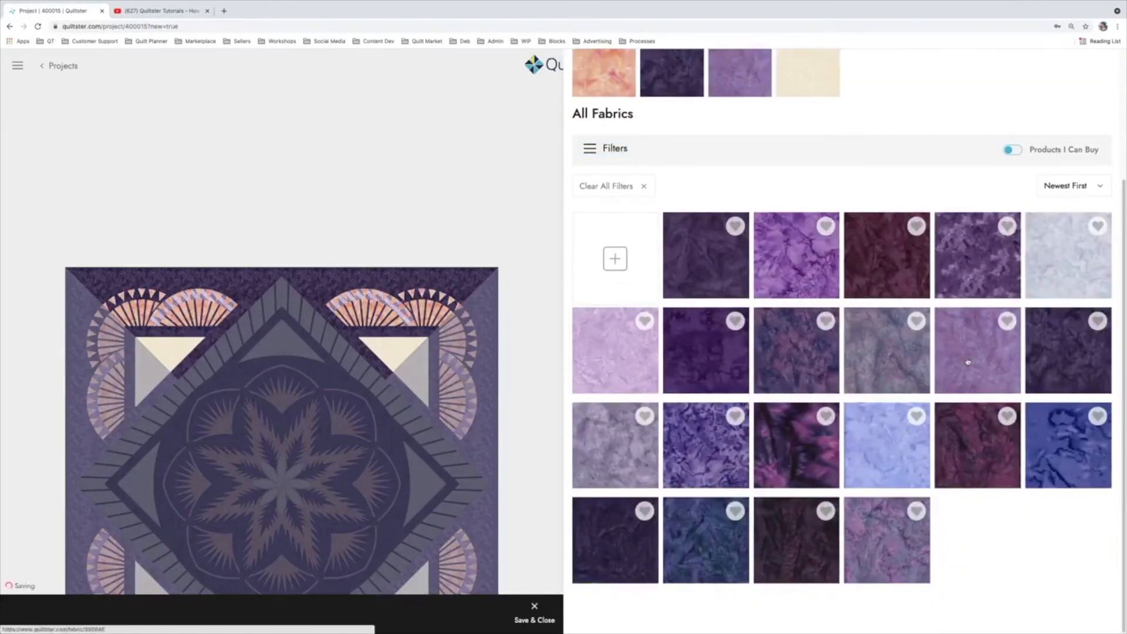
click(971, 283)
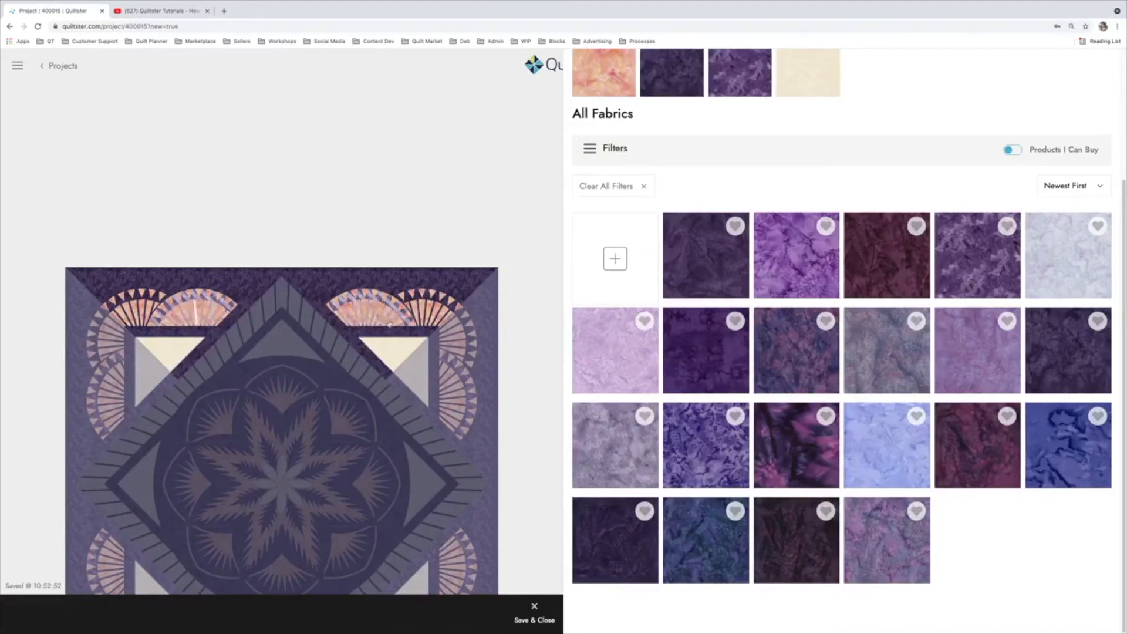
click(529, 613)
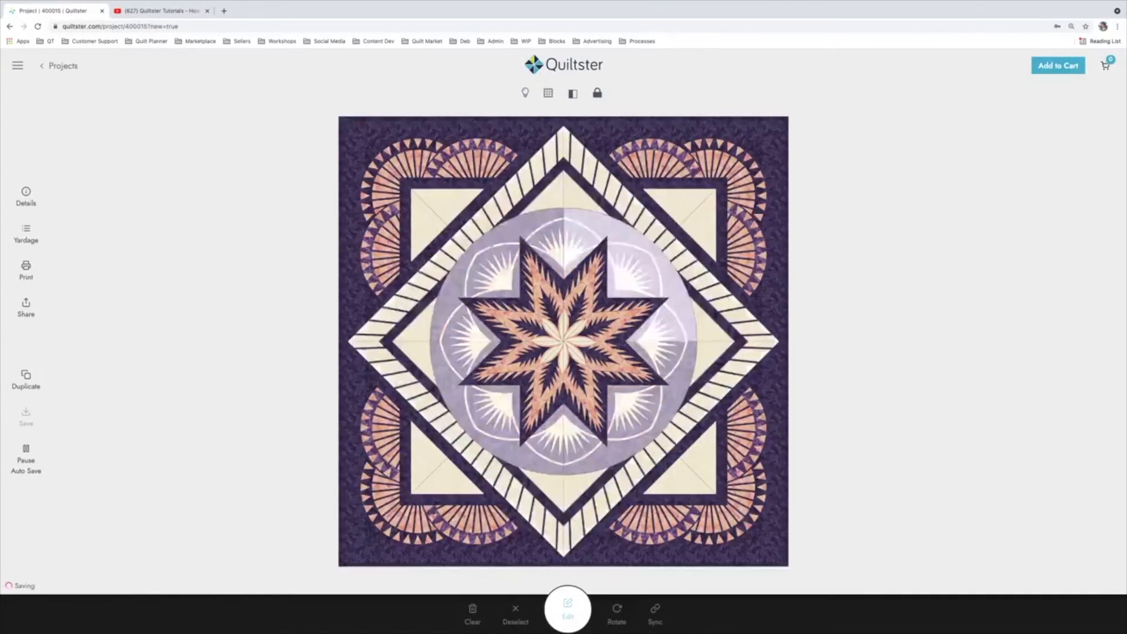
Apply the medium purple Playful Purples fabric to the fan backgrounds in the circular ring blocks, save the edit and hide the quilt's block outlines.
click(551, 241)
click(559, 611)
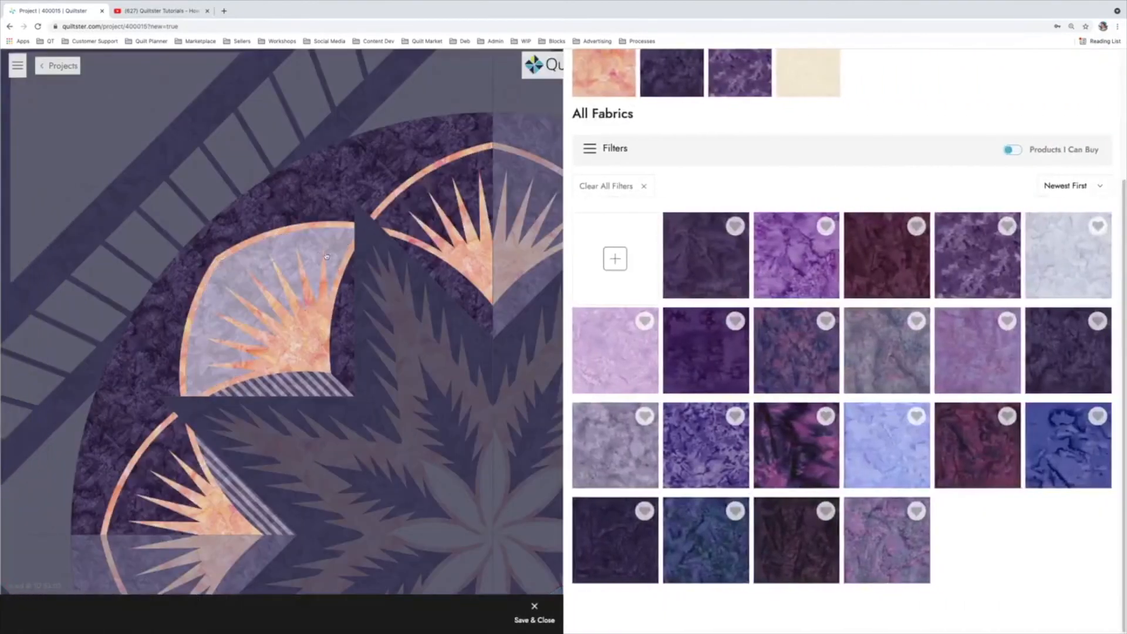
click(326, 257)
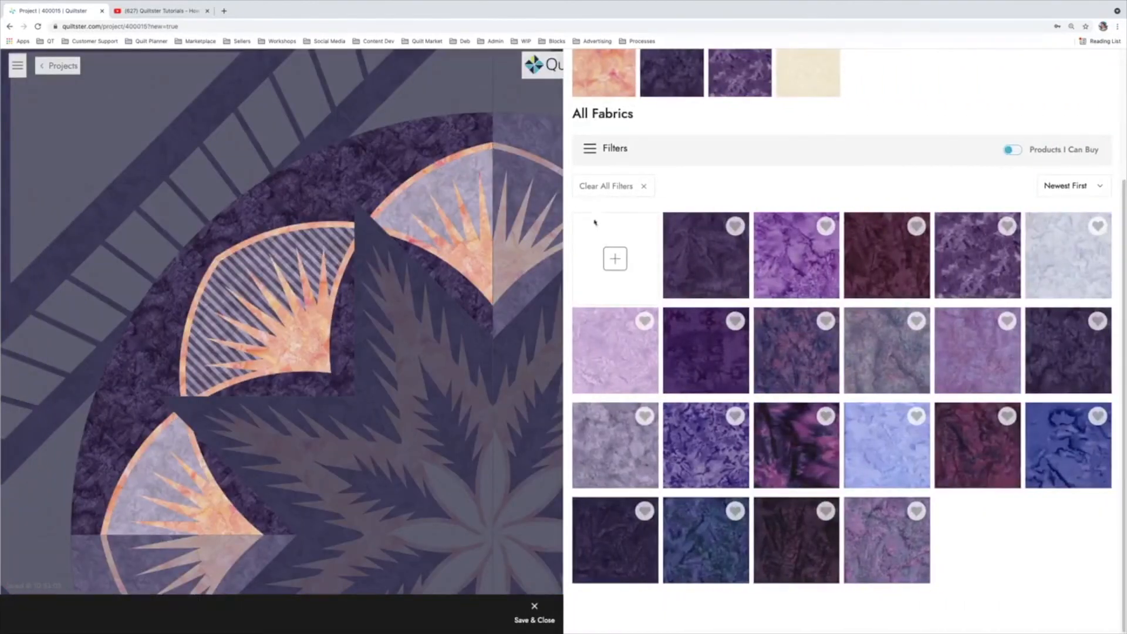
click(974, 344)
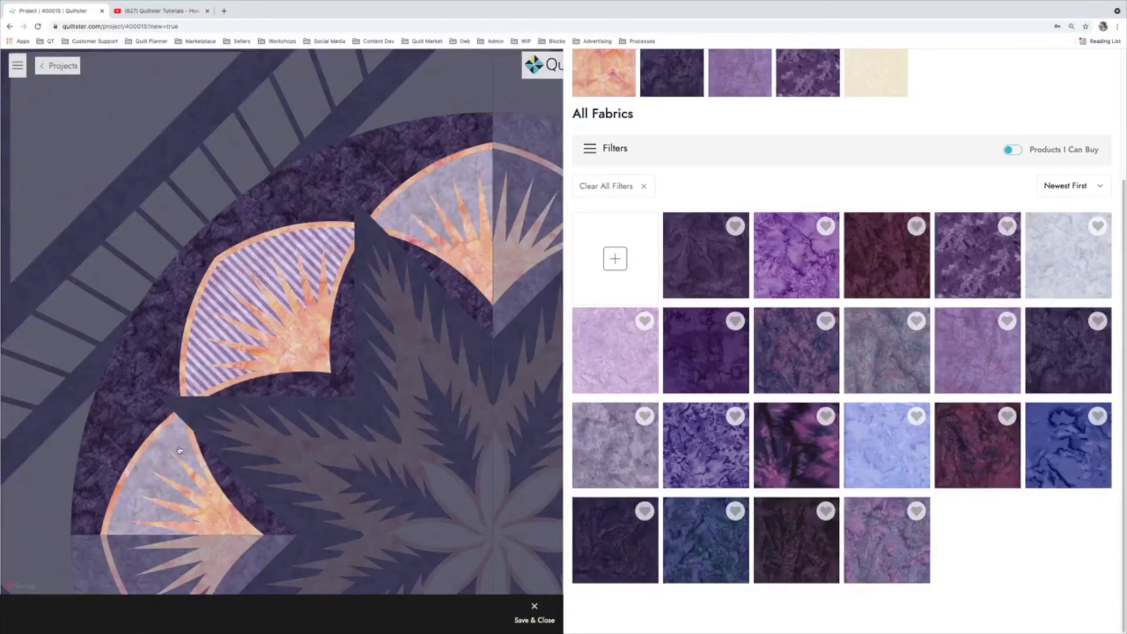
click(184, 454)
click(976, 356)
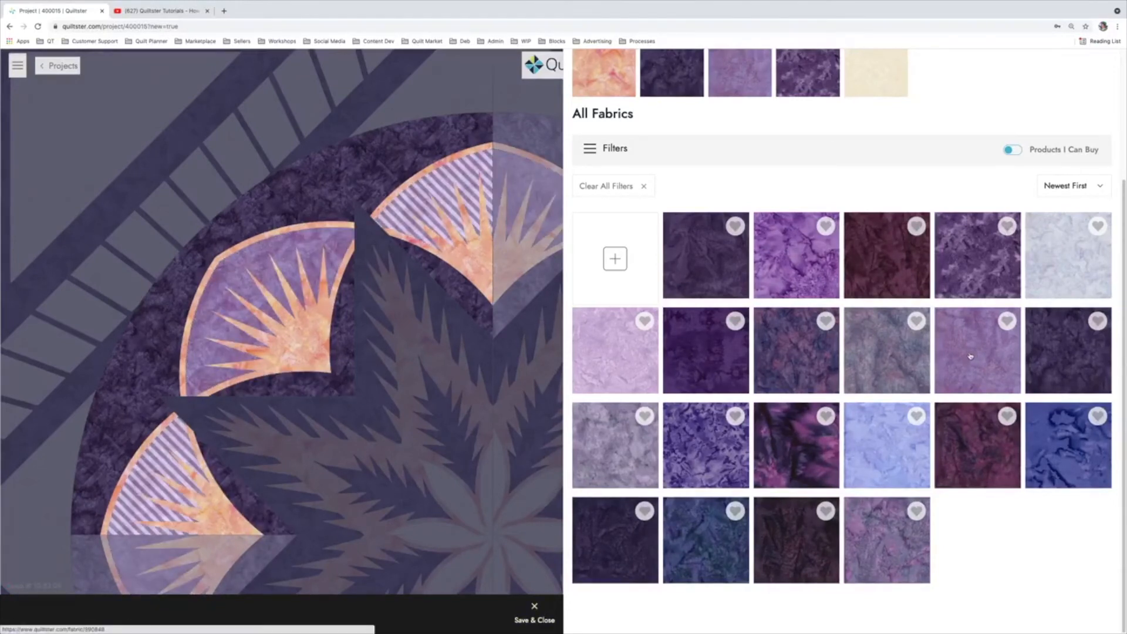
click(545, 613)
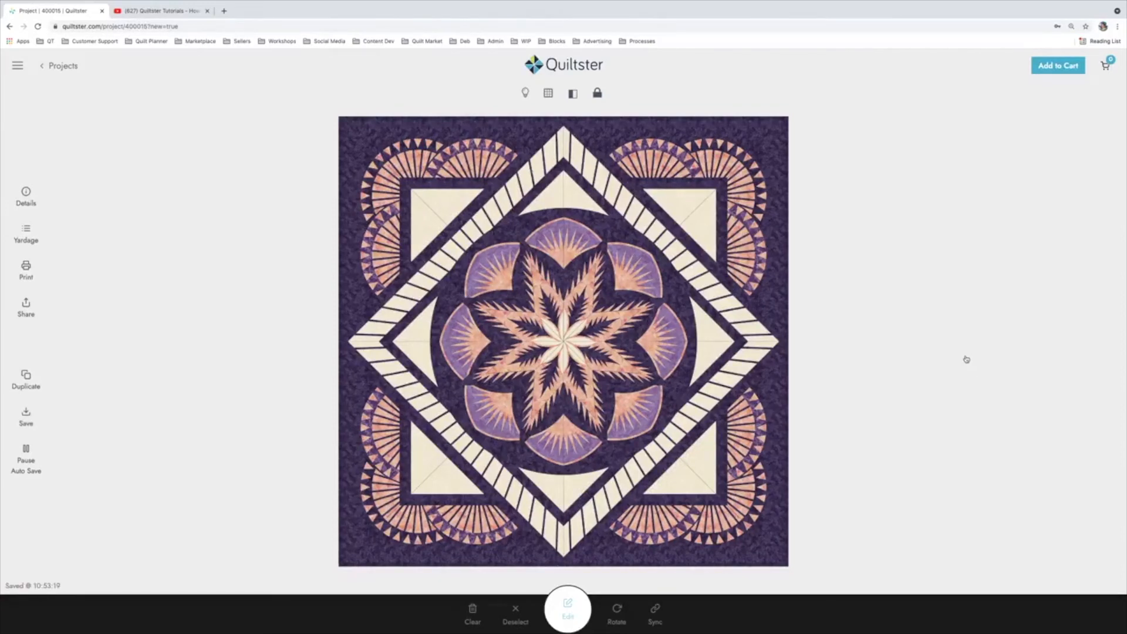
click(548, 94)
click(573, 322)
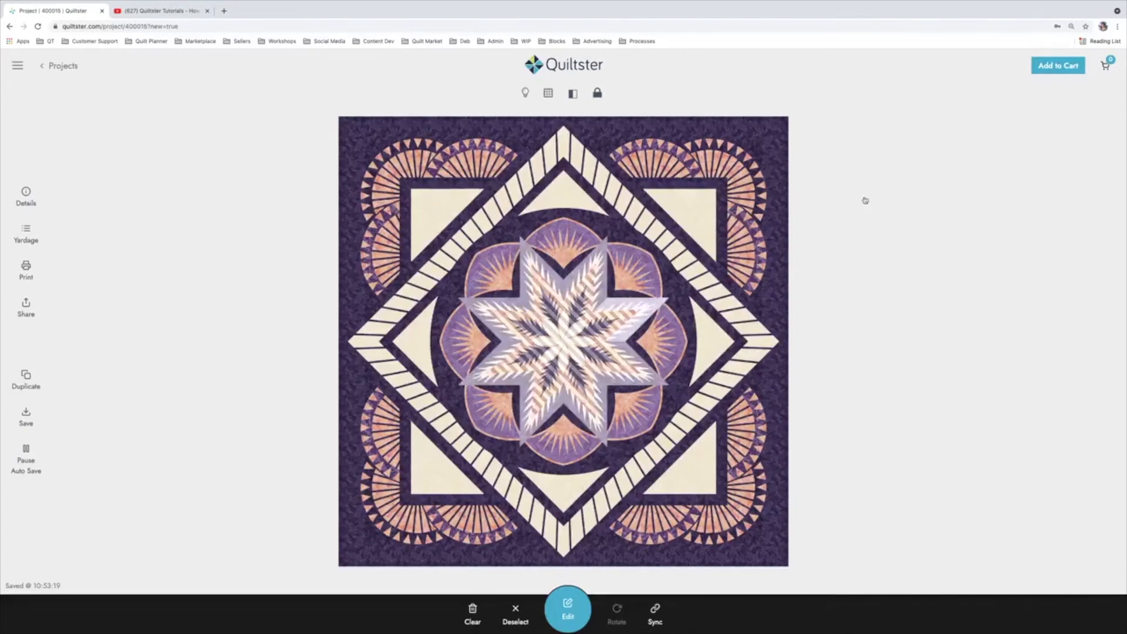
click(877, 192)
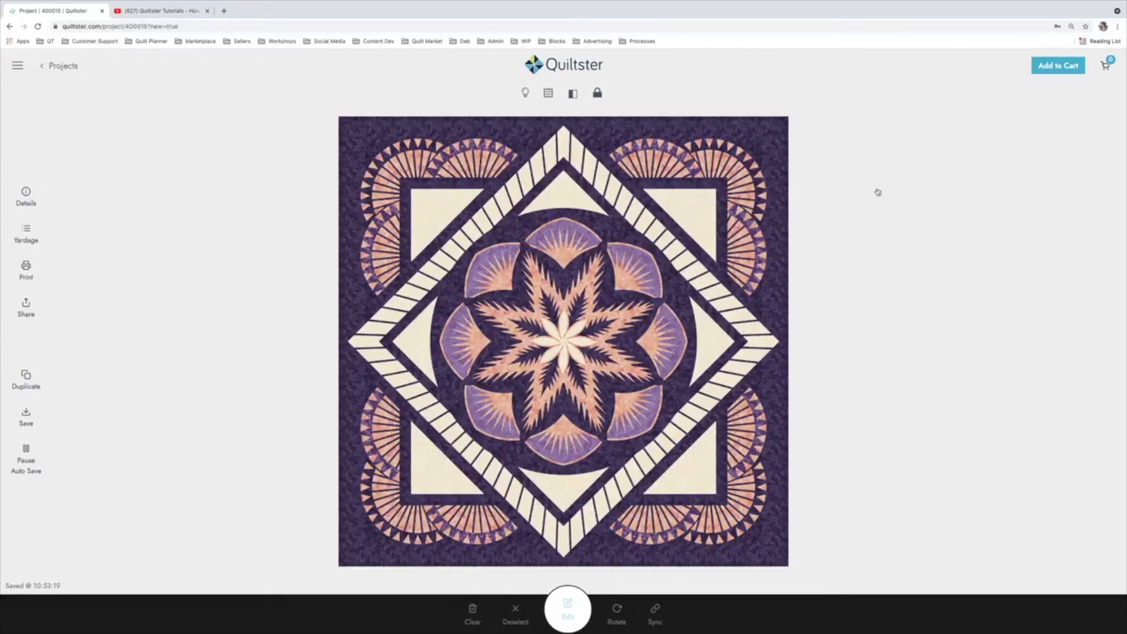
click(580, 311)
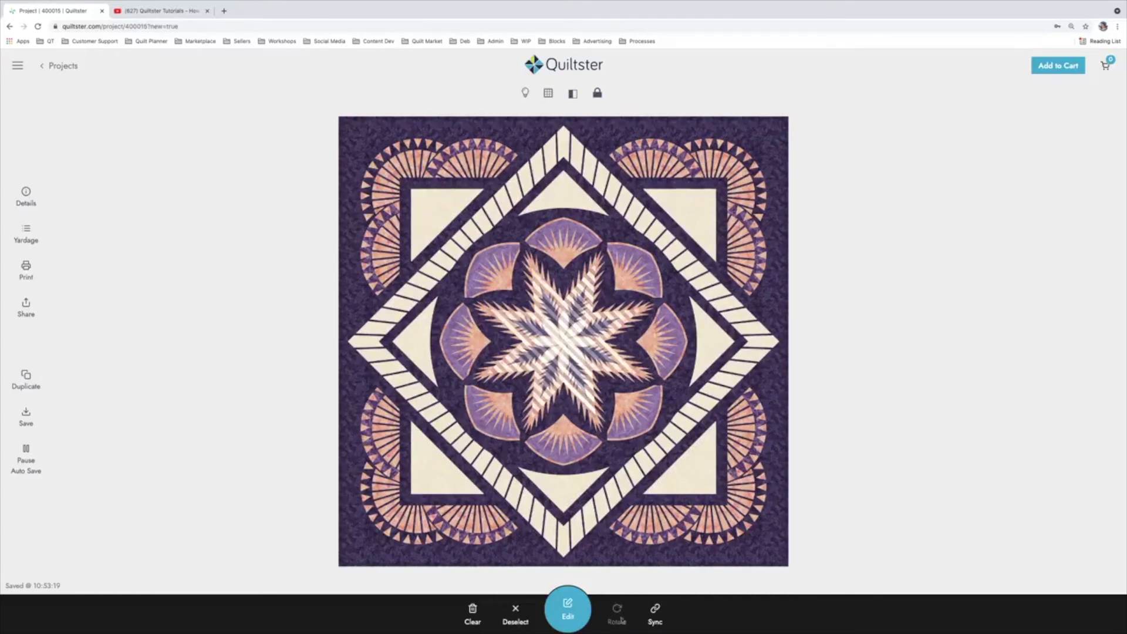
click(884, 293)
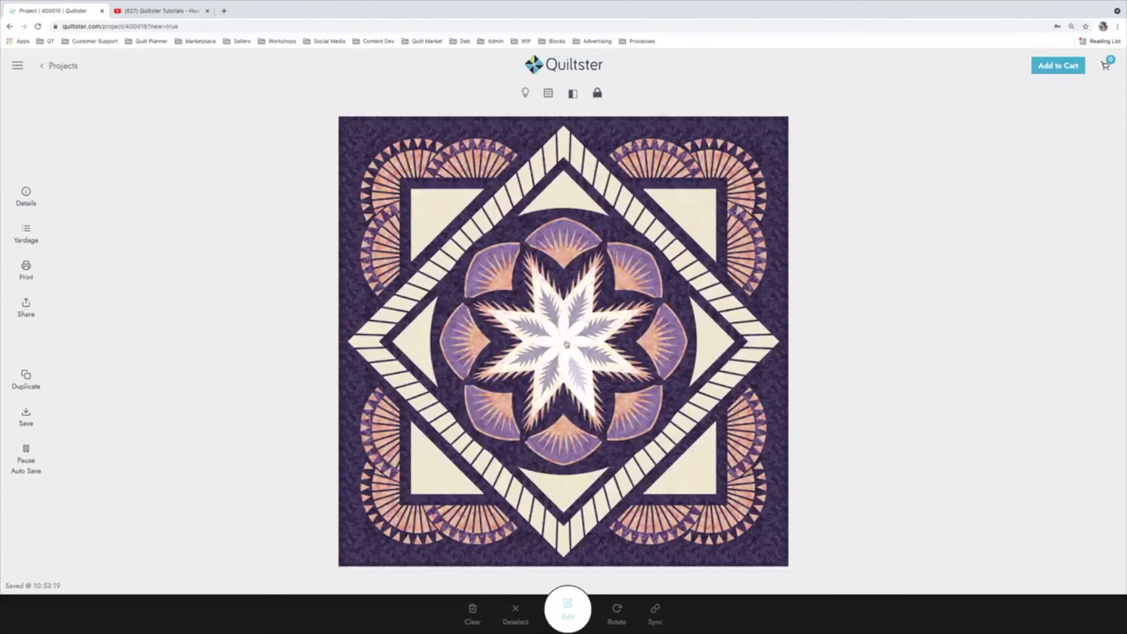
click(572, 318)
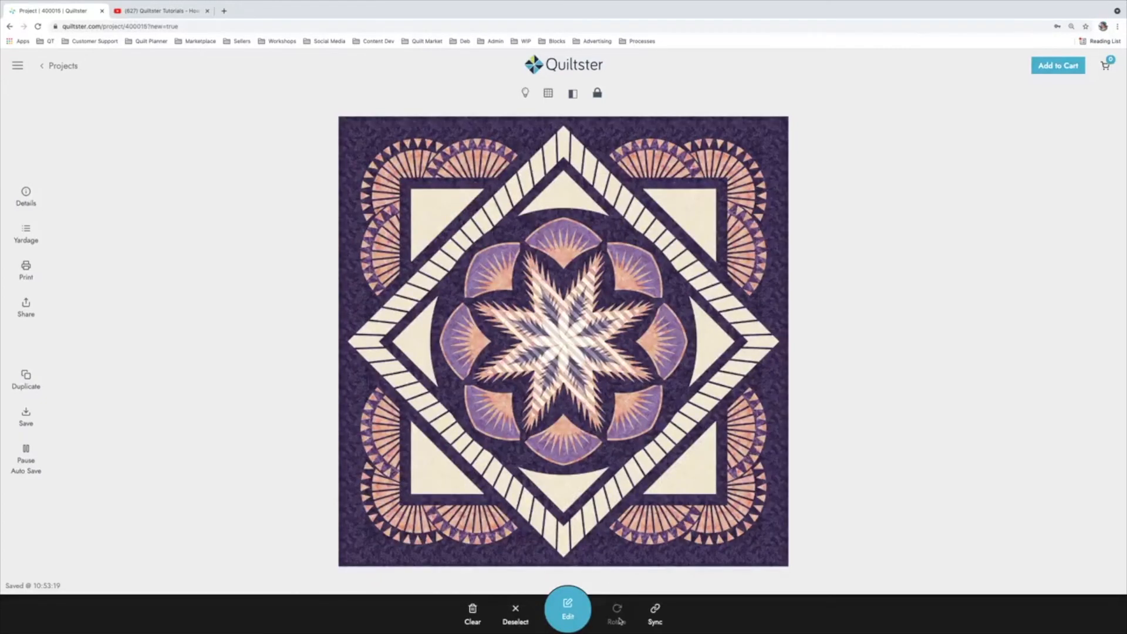
Return to the My Projects list.
click(59, 66)
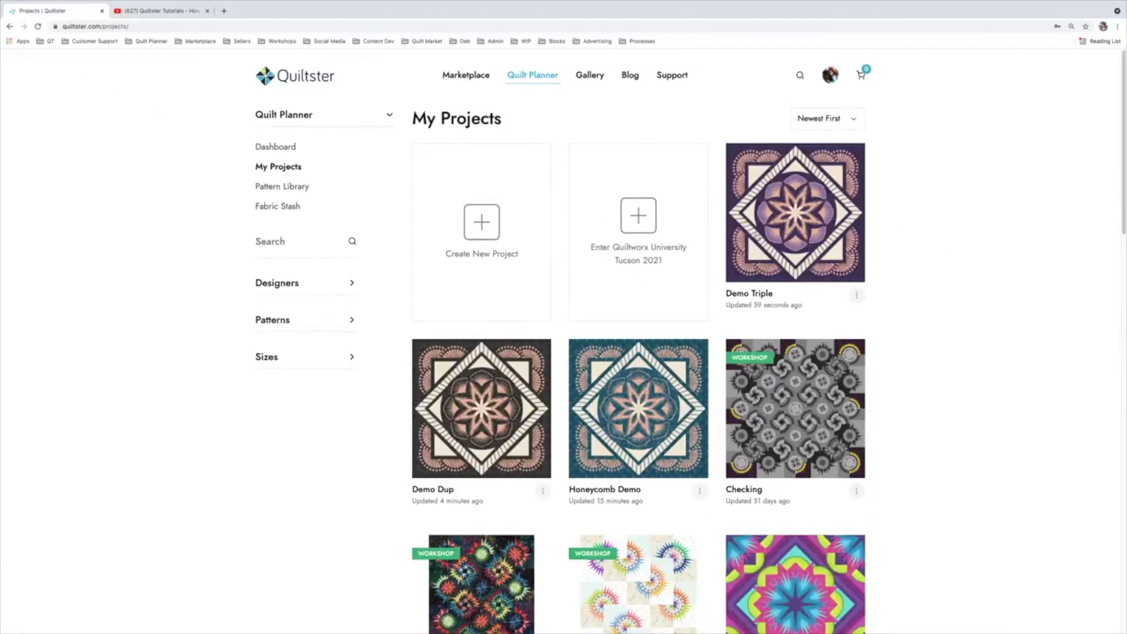
Open the Testing Clear project and review its pattern, quilt top, backing and binding details.
scroll(937, 364, down, 5)
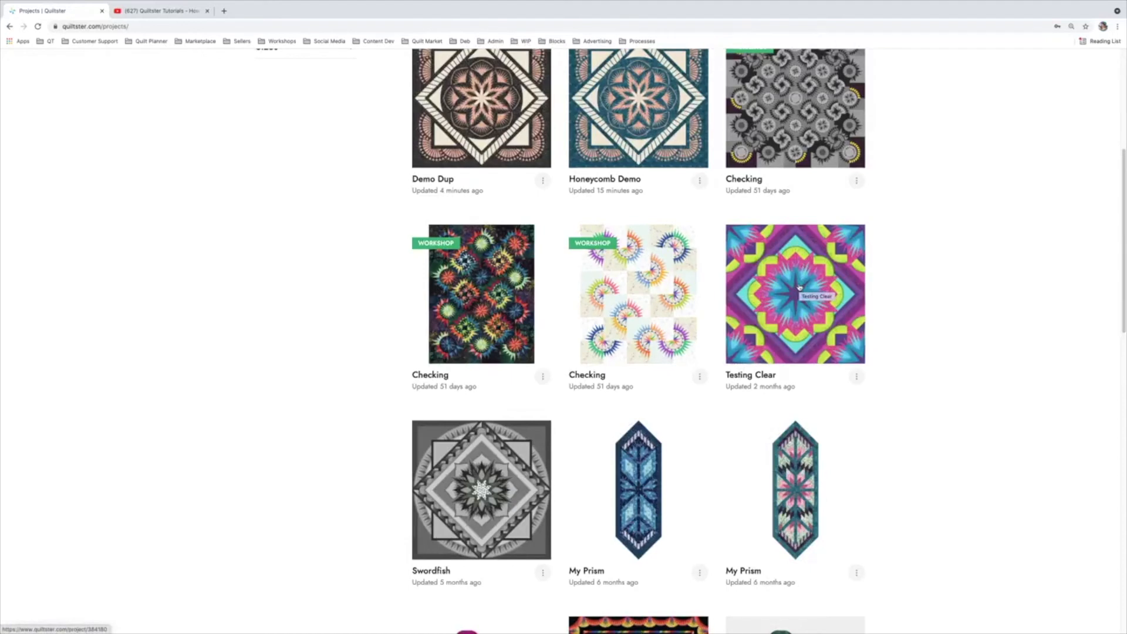
click(800, 287)
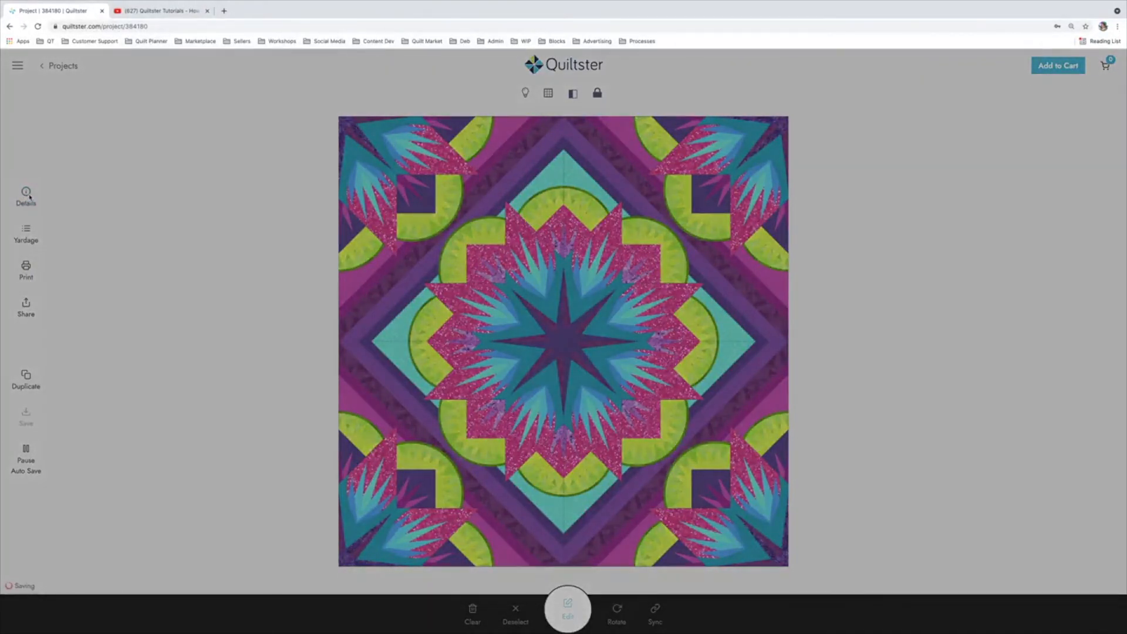
click(34, 201)
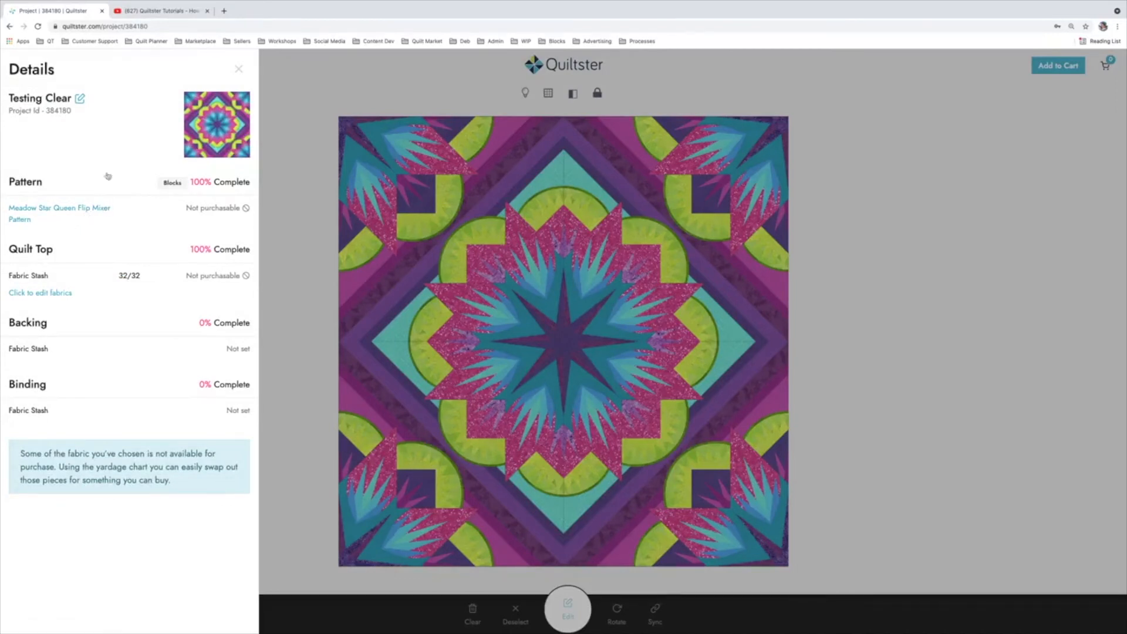
click(240, 70)
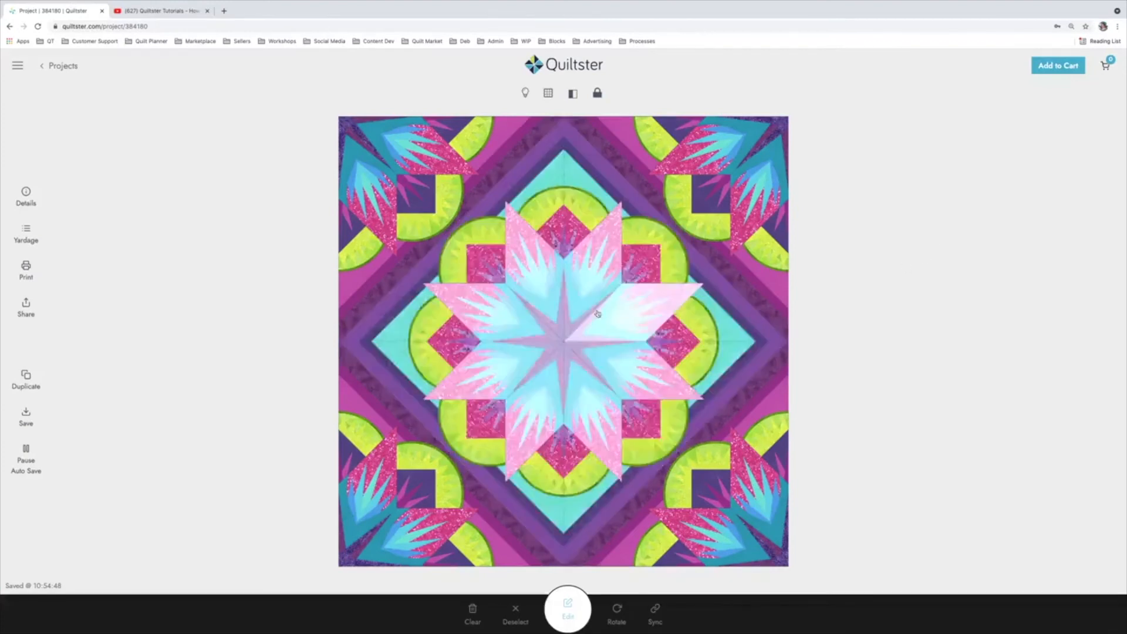
Rotate all eight diamond blocks of the central star together so their pink ends meet at the centre.
click(606, 324)
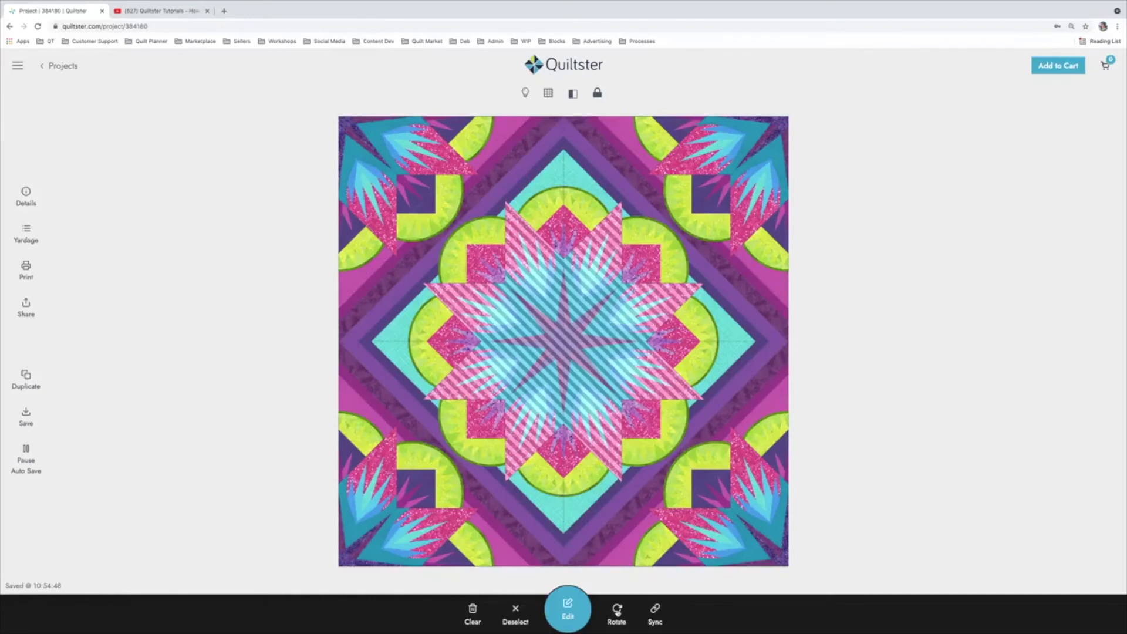
click(617, 612)
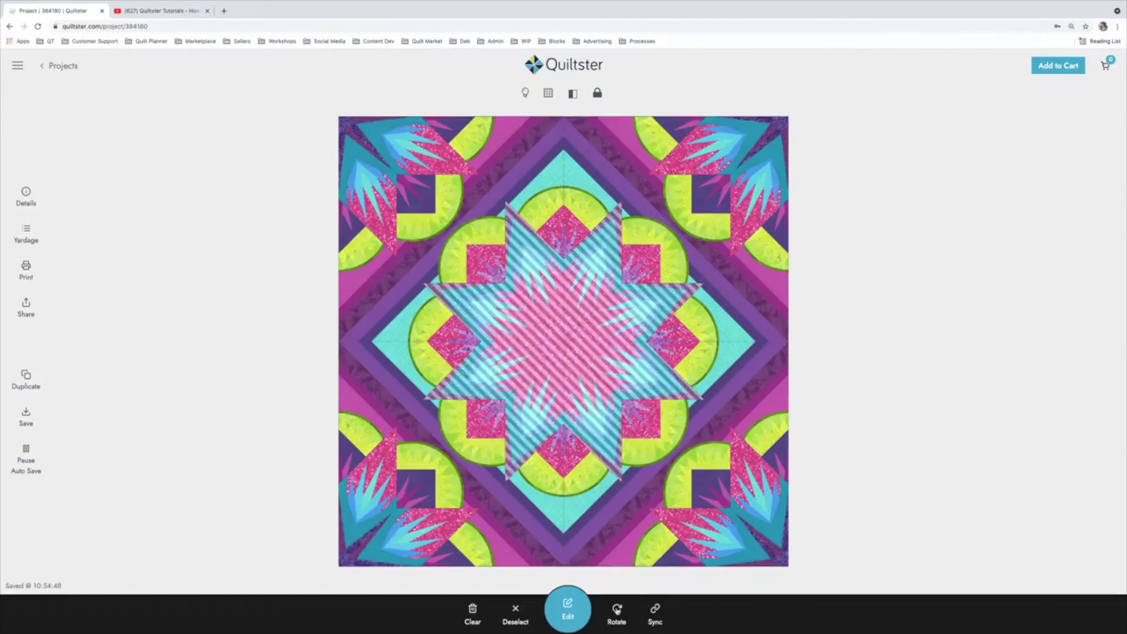
click(886, 277)
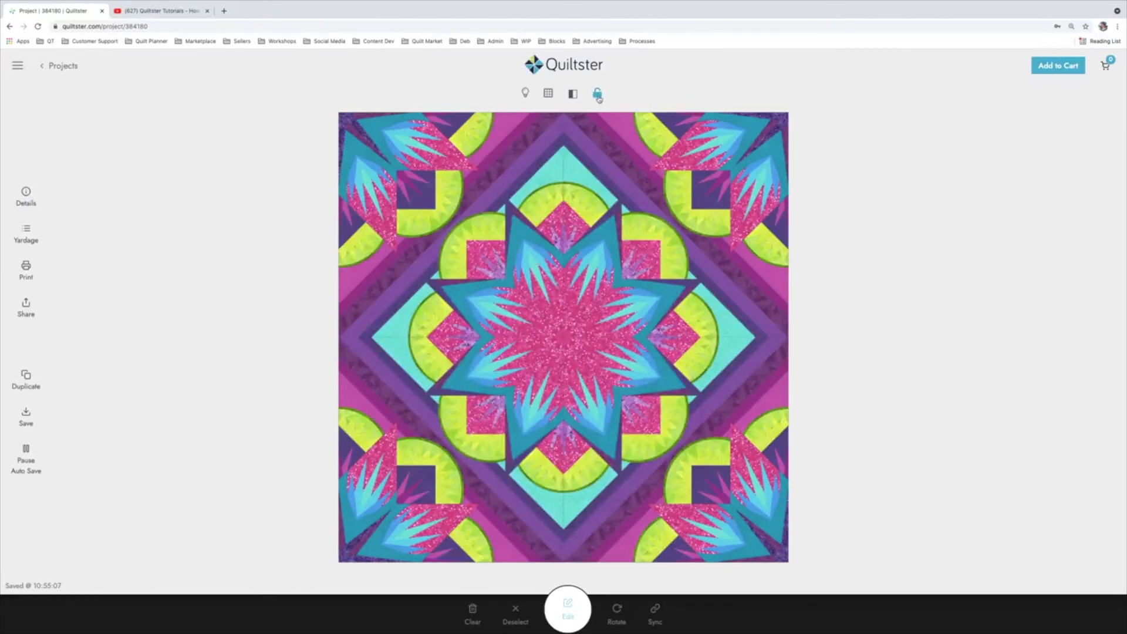
Unlock the block grouping and rotate every other diamond of the central star so its pink end points outward.
click(590, 262)
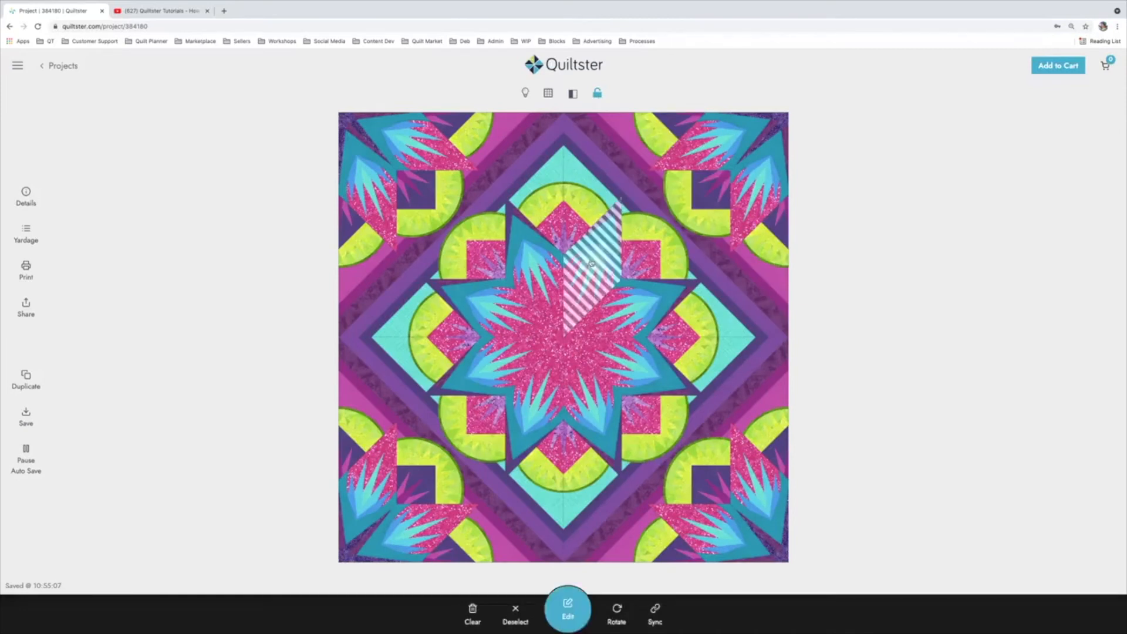
click(608, 360)
click(539, 402)
click(512, 322)
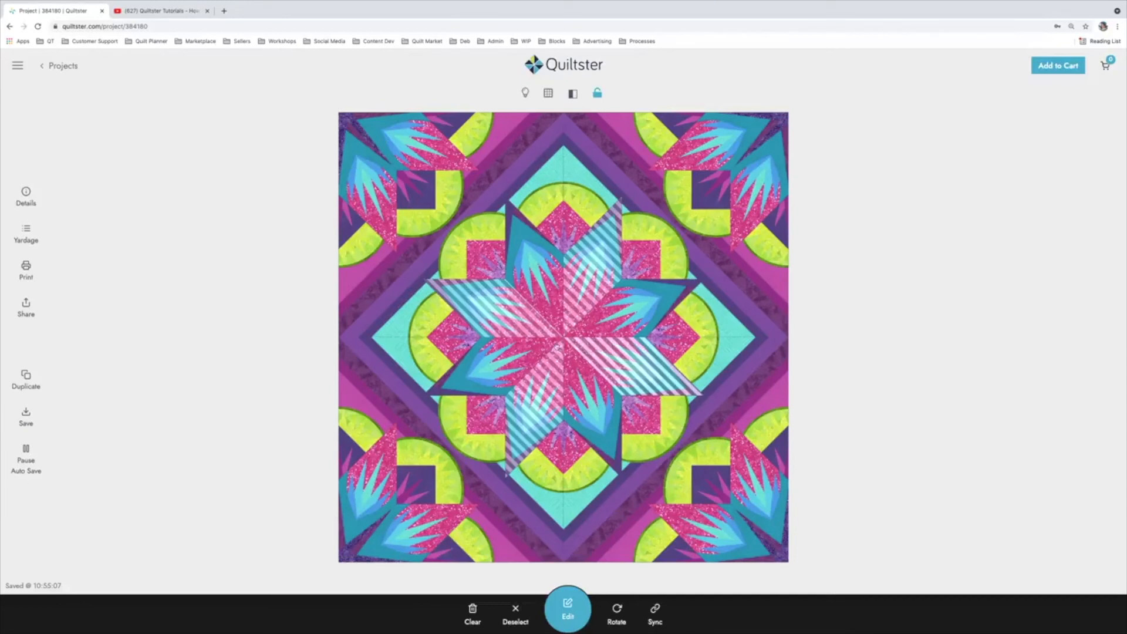
click(621, 613)
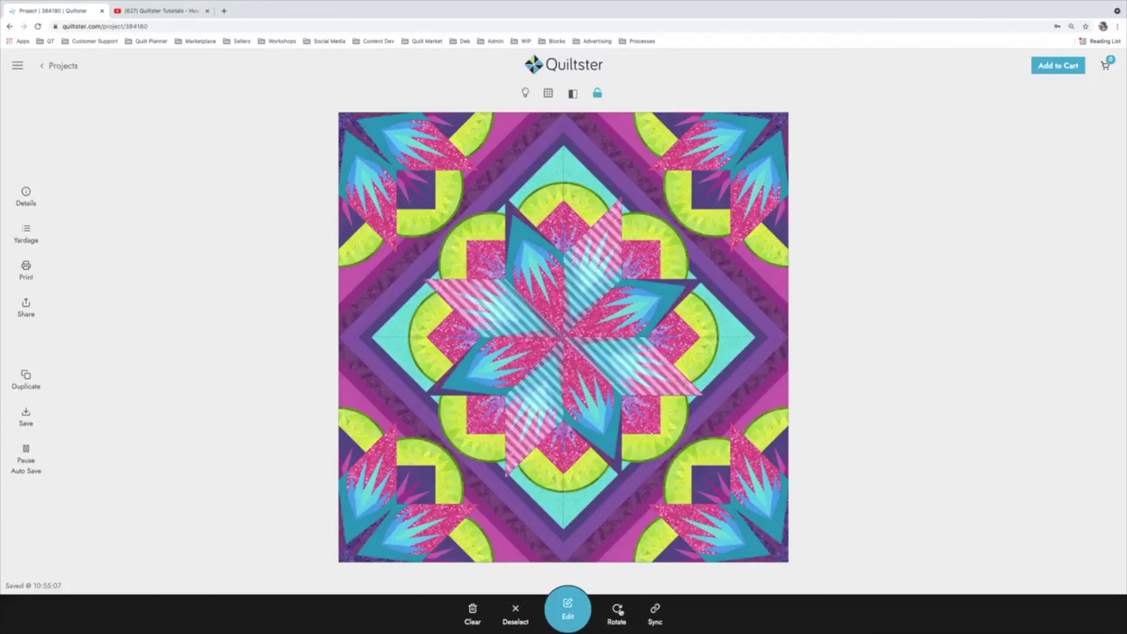
click(919, 252)
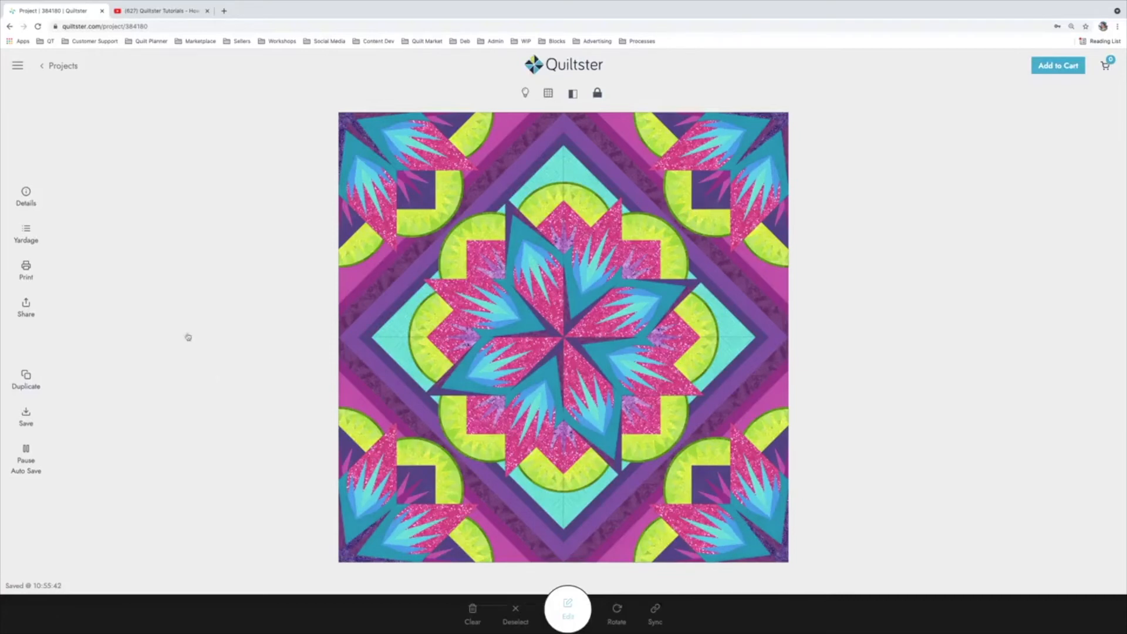
Open the Demo Triple project, apply the mottled purple fabric to the G8 backgrounds of the diagonal ring fans and save the edit.
click(59, 66)
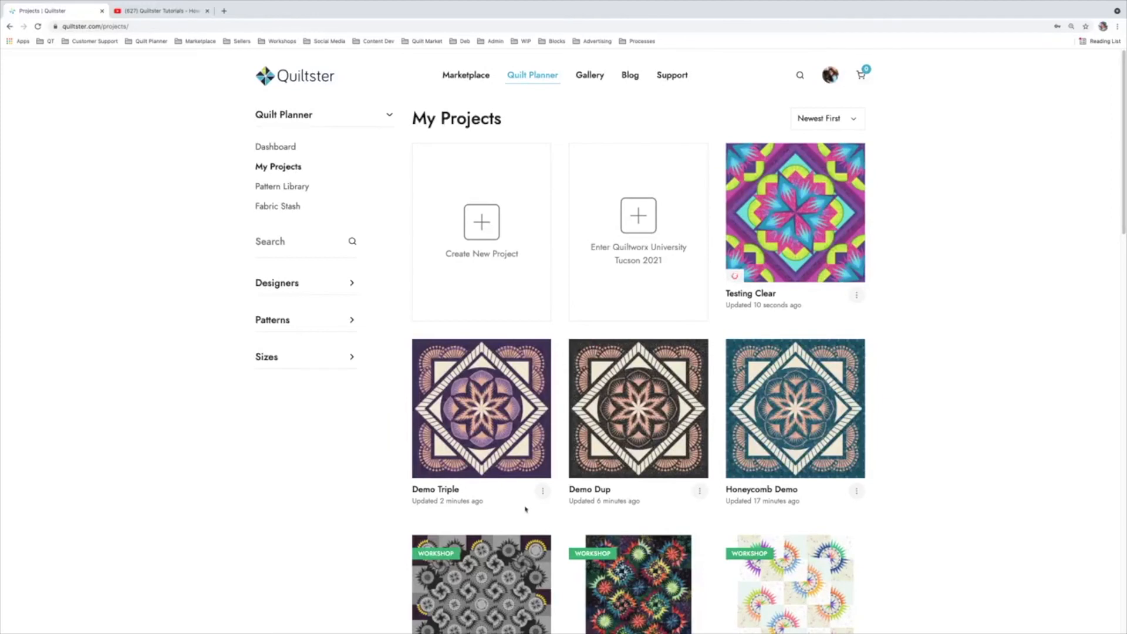
click(454, 370)
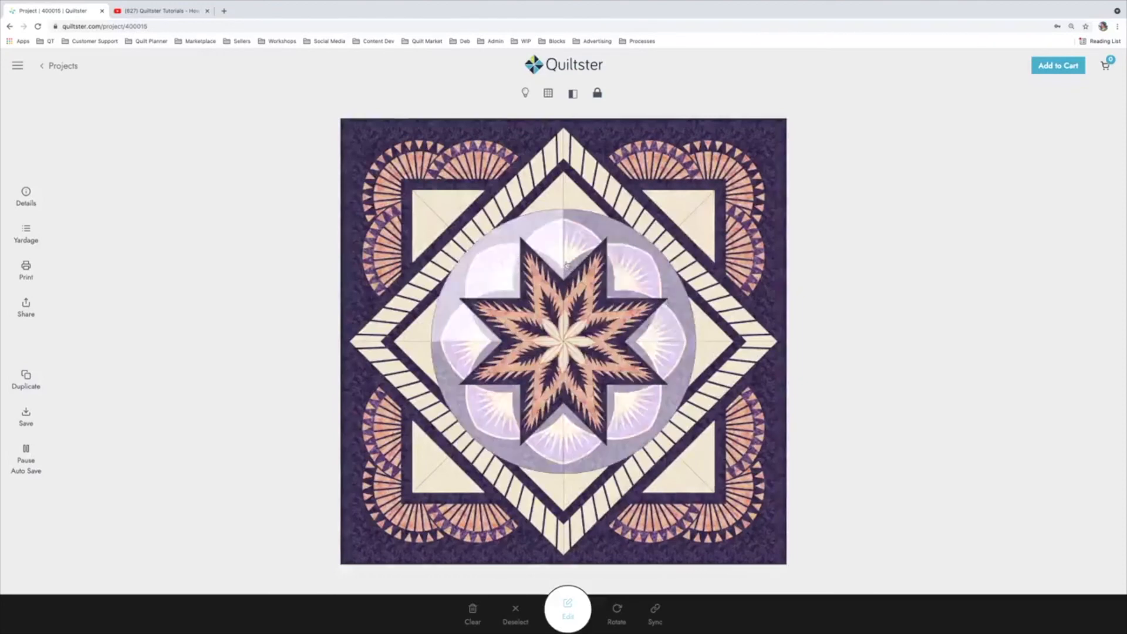
click(580, 299)
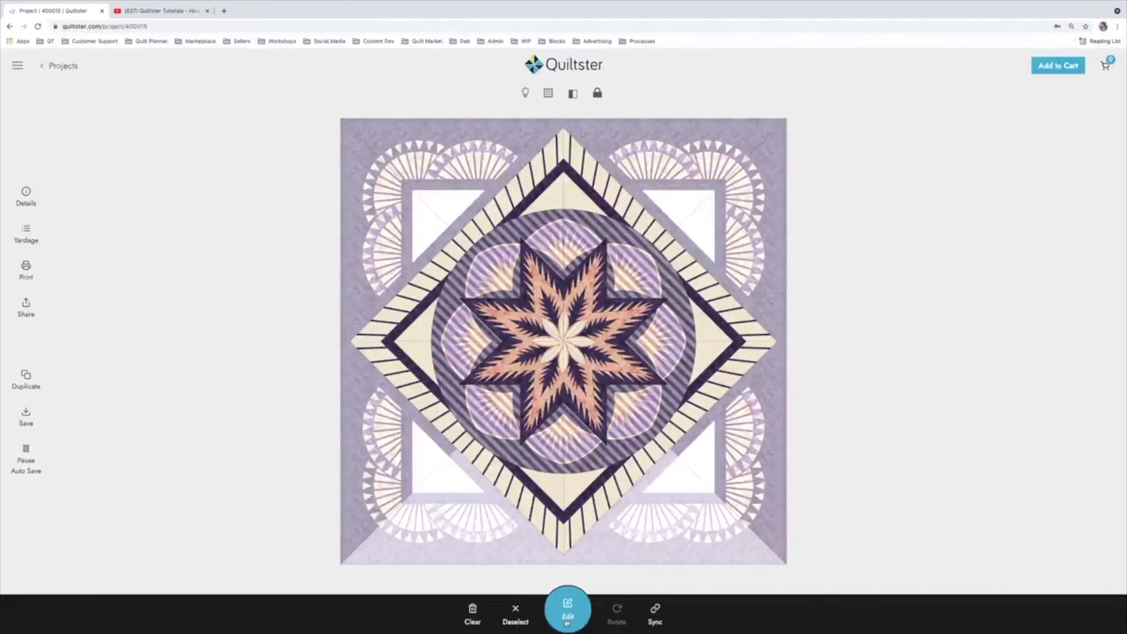
click(567, 617)
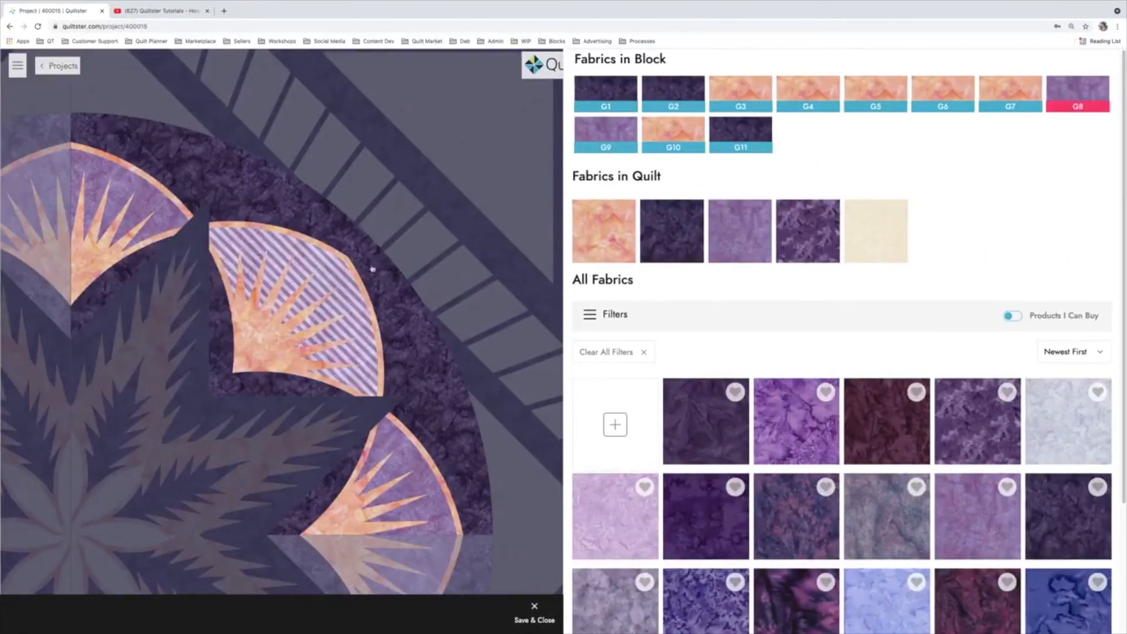
click(816, 232)
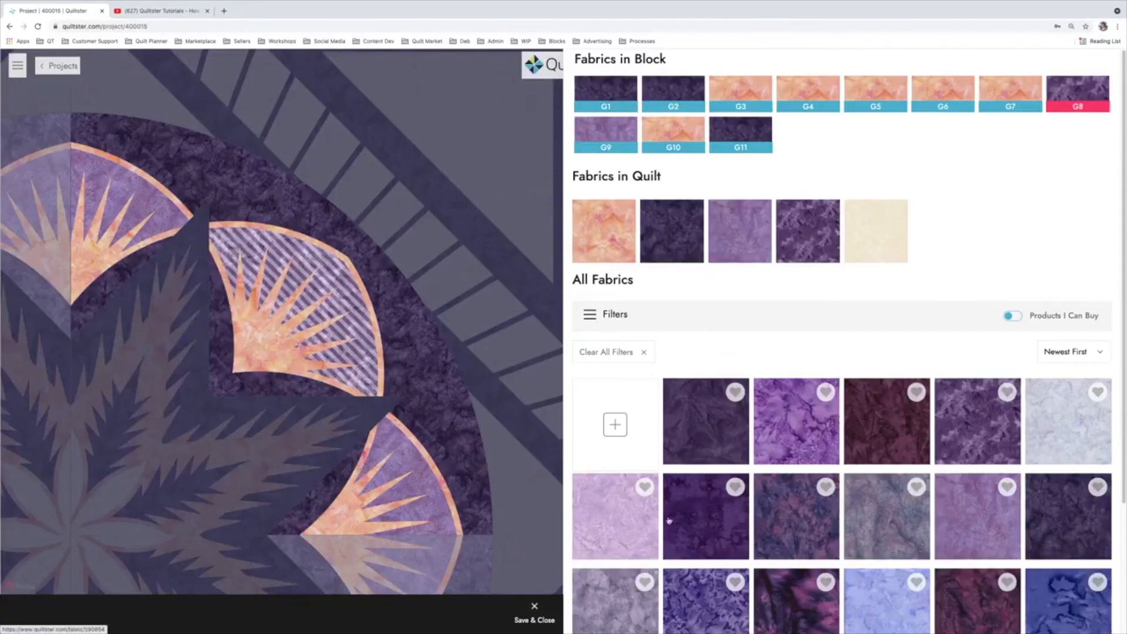
click(534, 614)
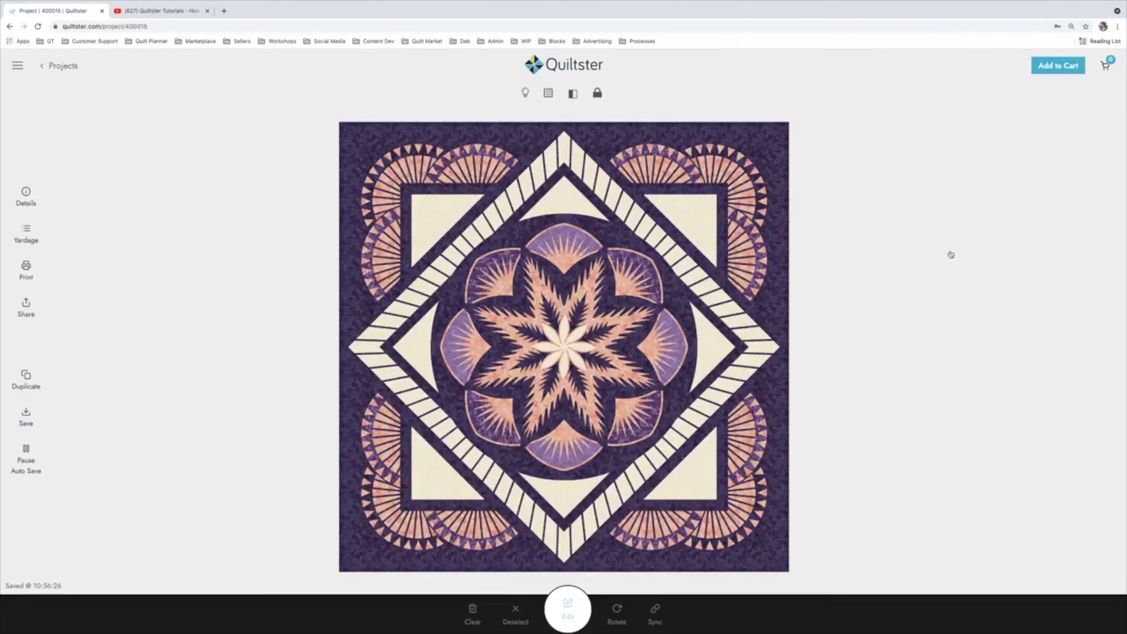
Apply medium purple to petal edge A3 and mottled purple to petal edge A4 in the central star, and save the edit.
click(566, 342)
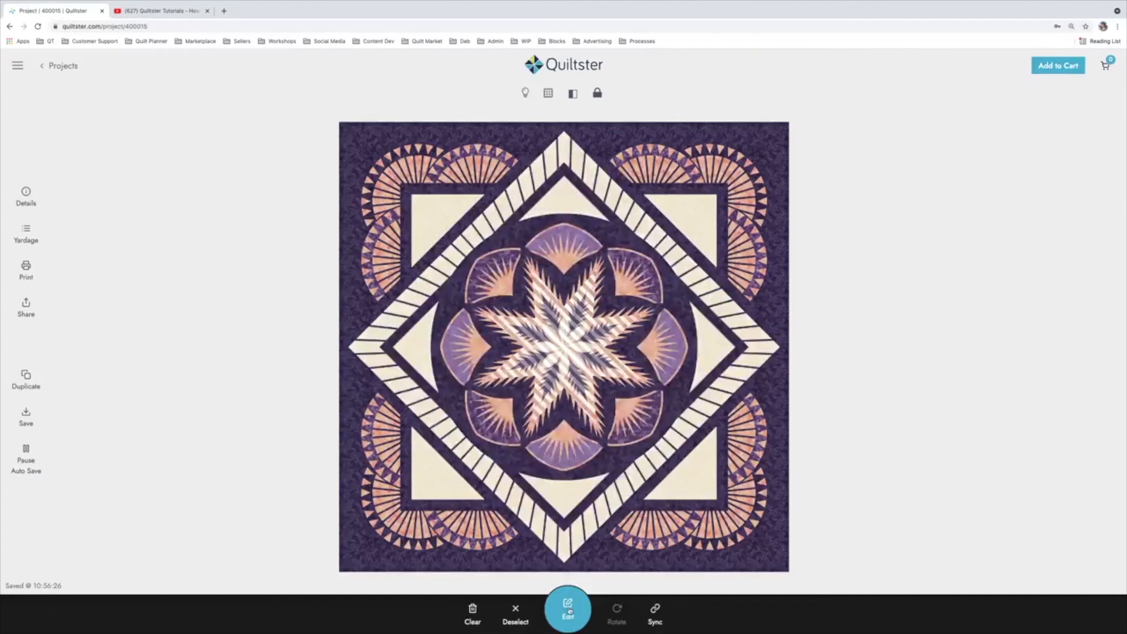
click(568, 610)
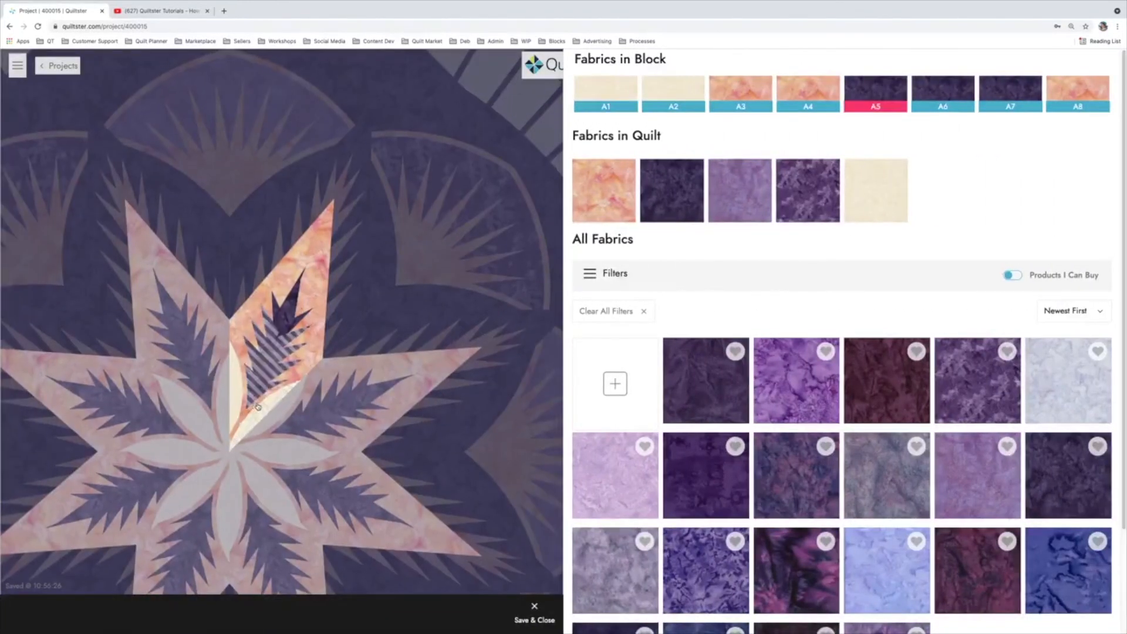
click(257, 407)
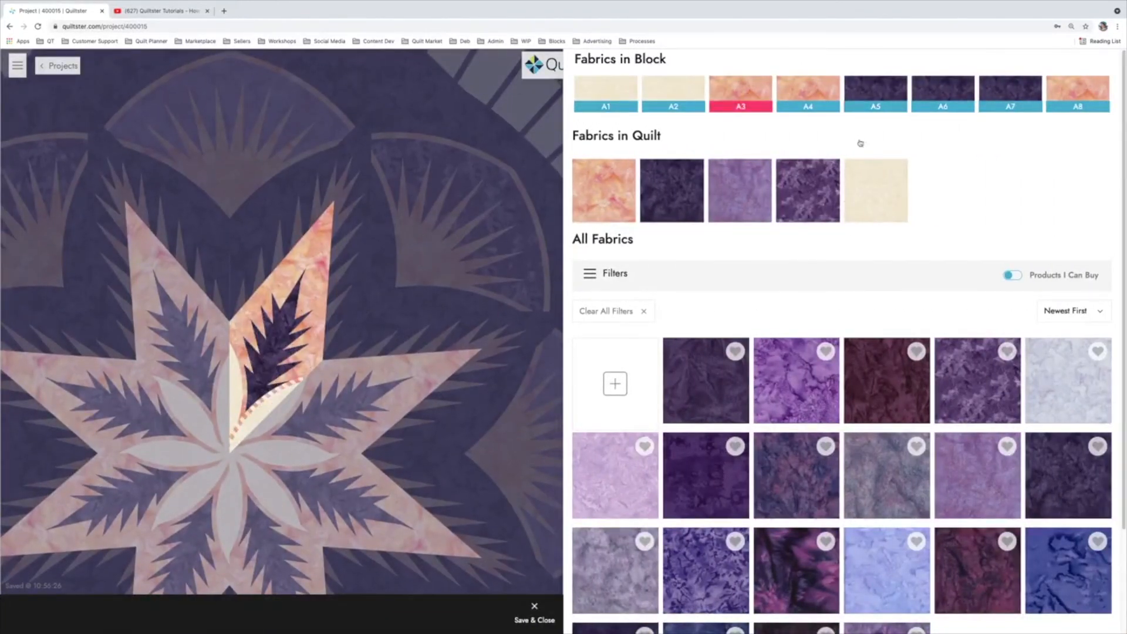
click(743, 192)
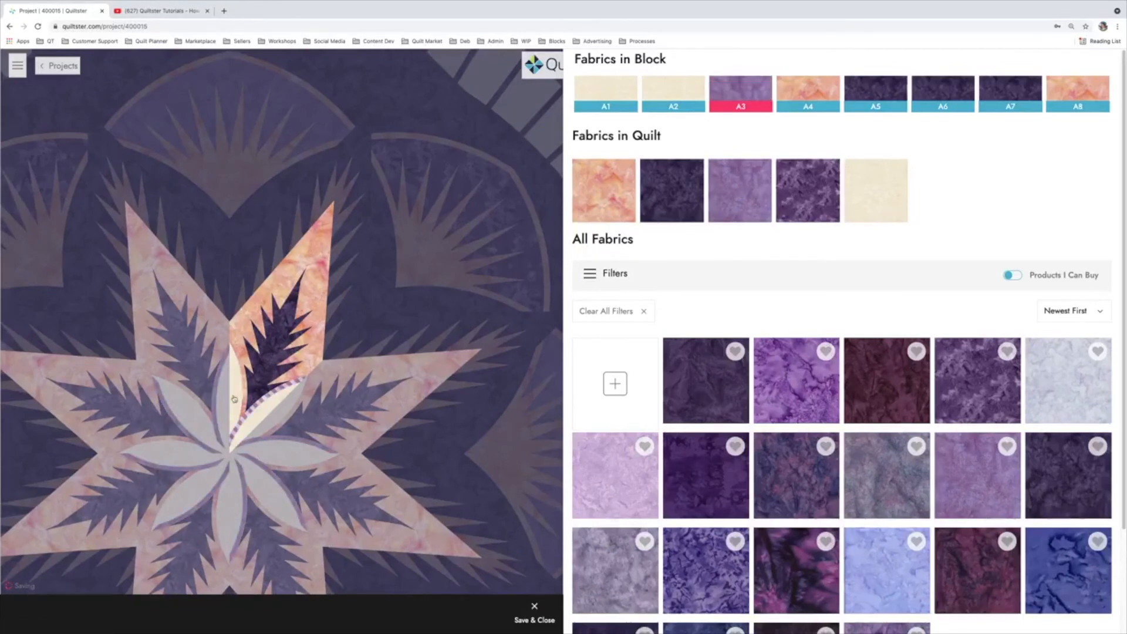
click(256, 402)
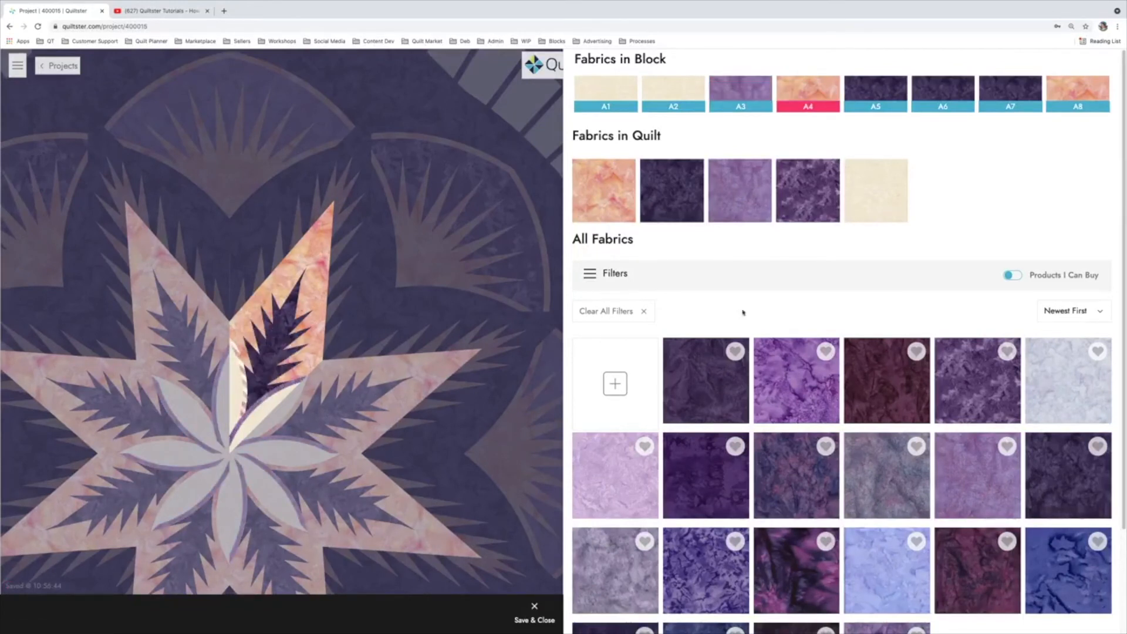
click(733, 179)
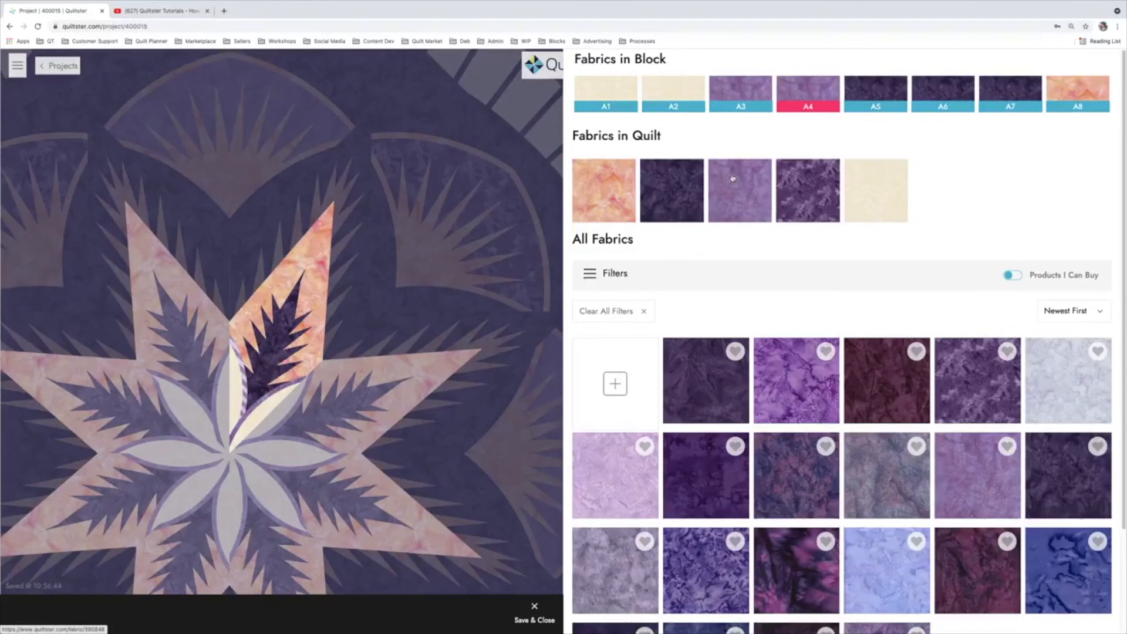
click(809, 192)
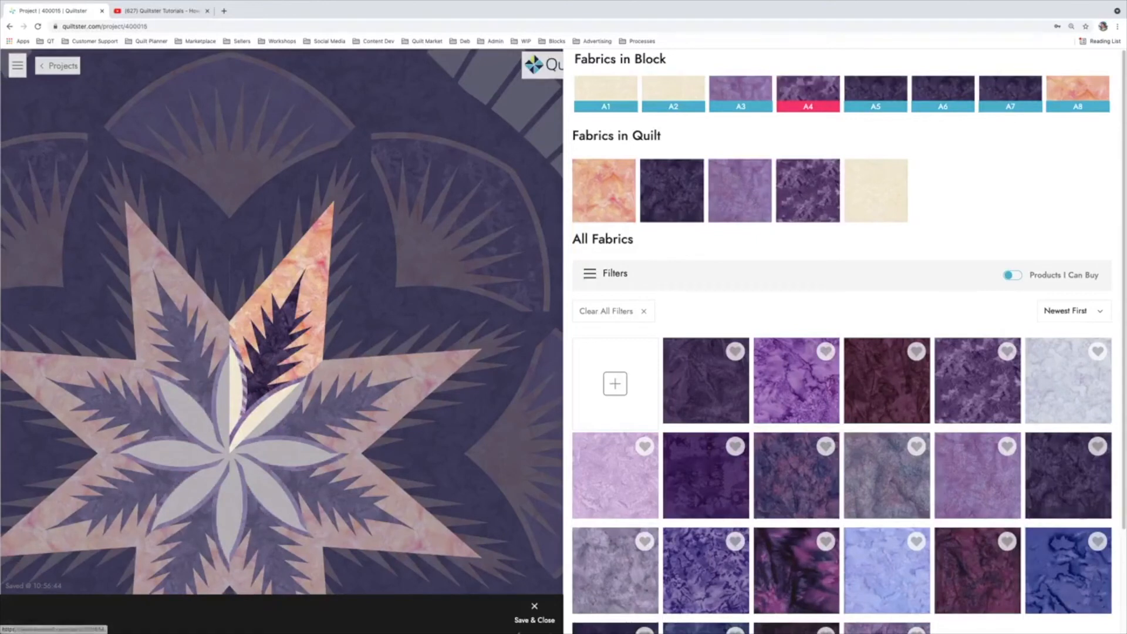
click(539, 603)
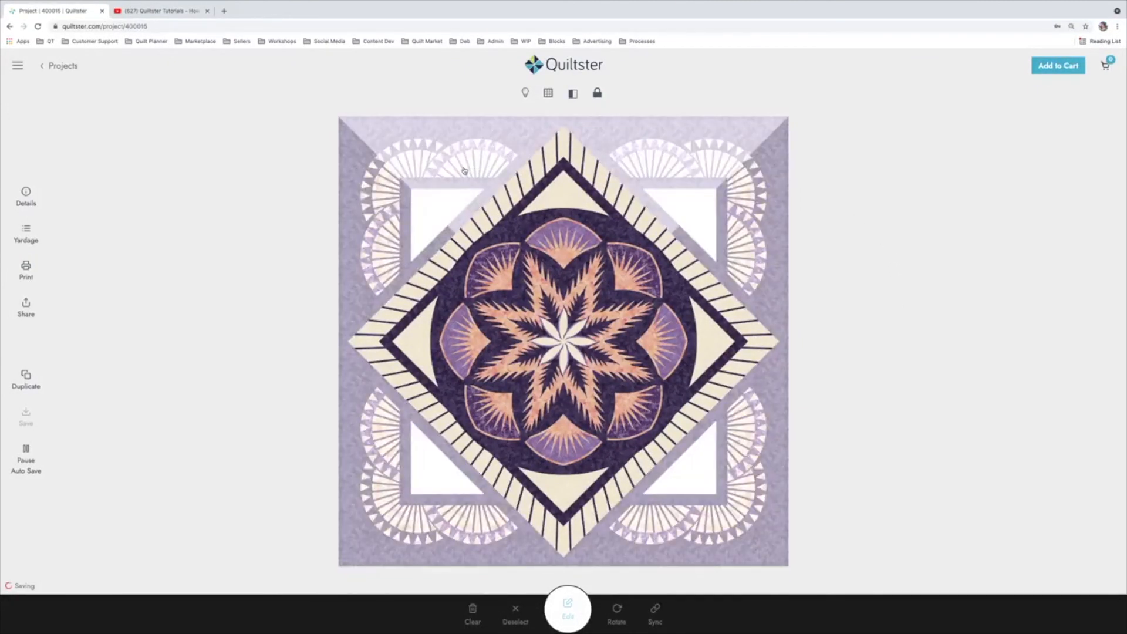
Apply the medium purple fabric to the H5:a spokes and H6:a outer triangles of the corner blocks' inner fans, and save the edit.
click(463, 170)
click(568, 608)
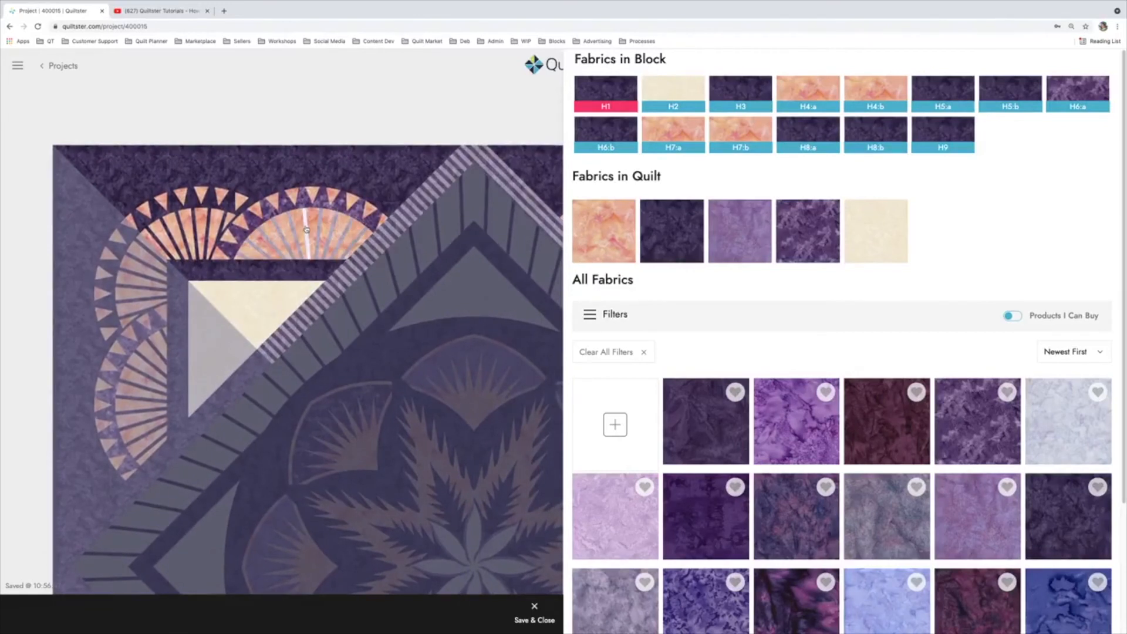
click(306, 230)
click(745, 231)
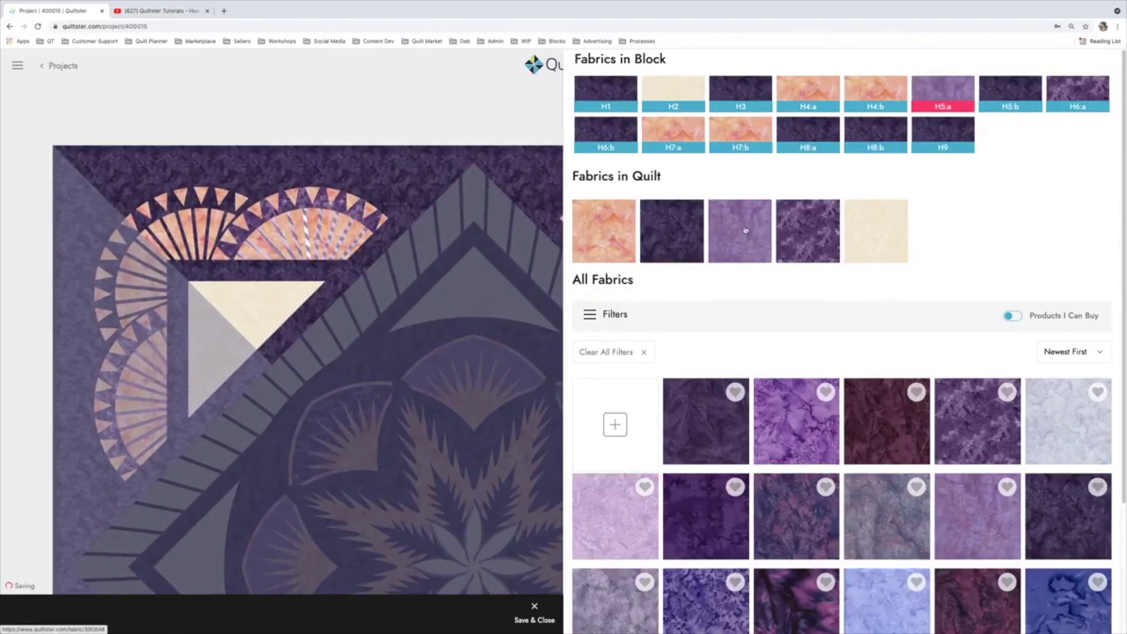
click(195, 239)
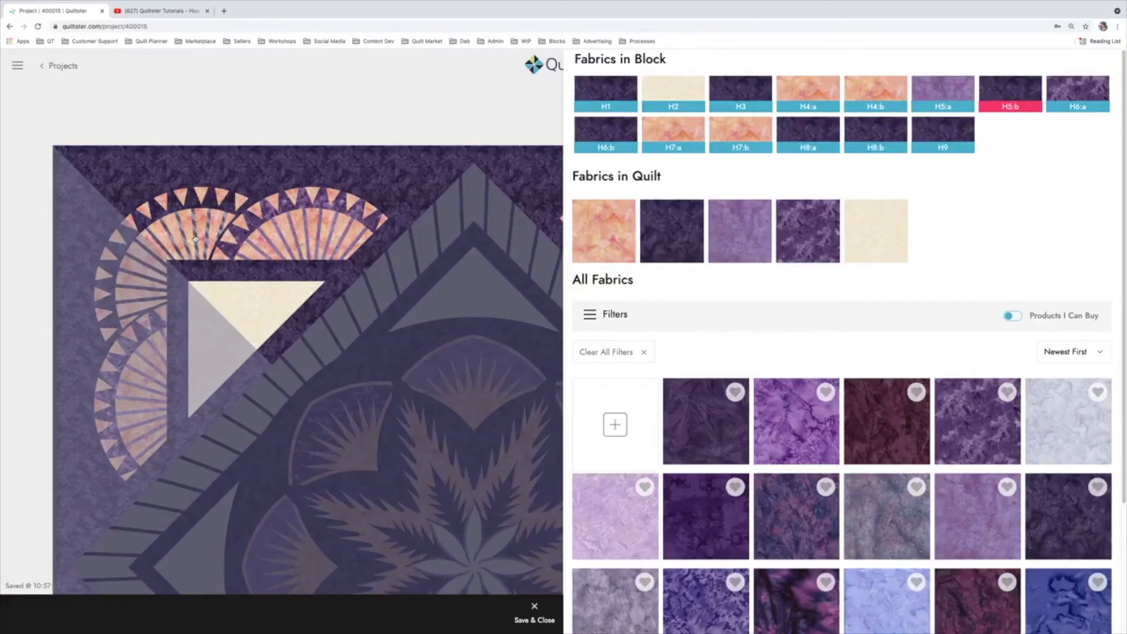
click(281, 234)
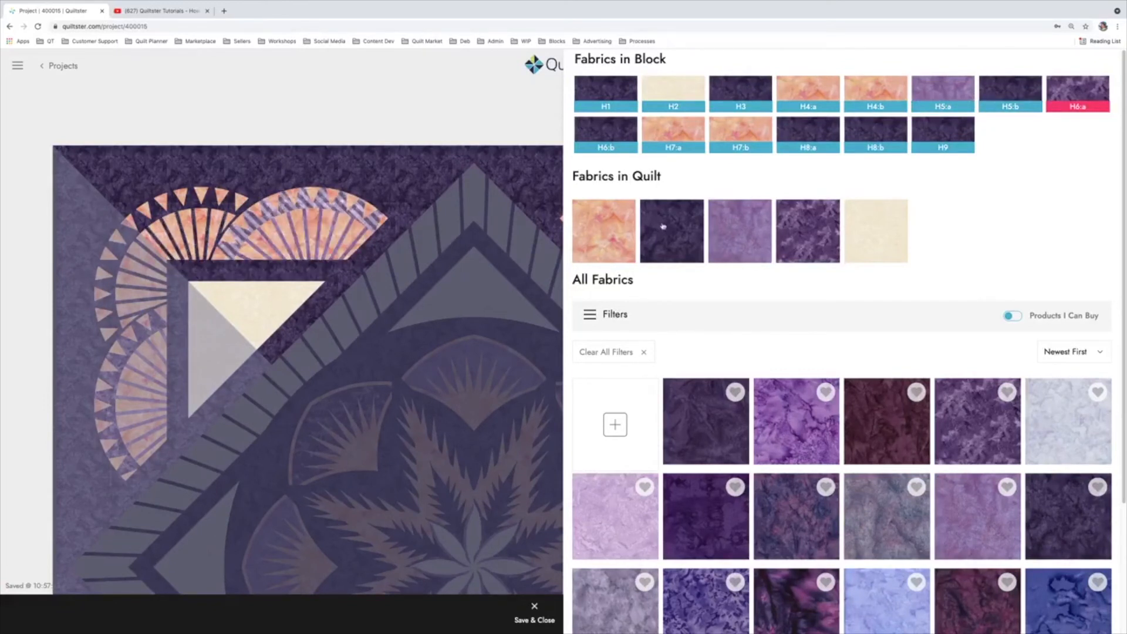
click(764, 226)
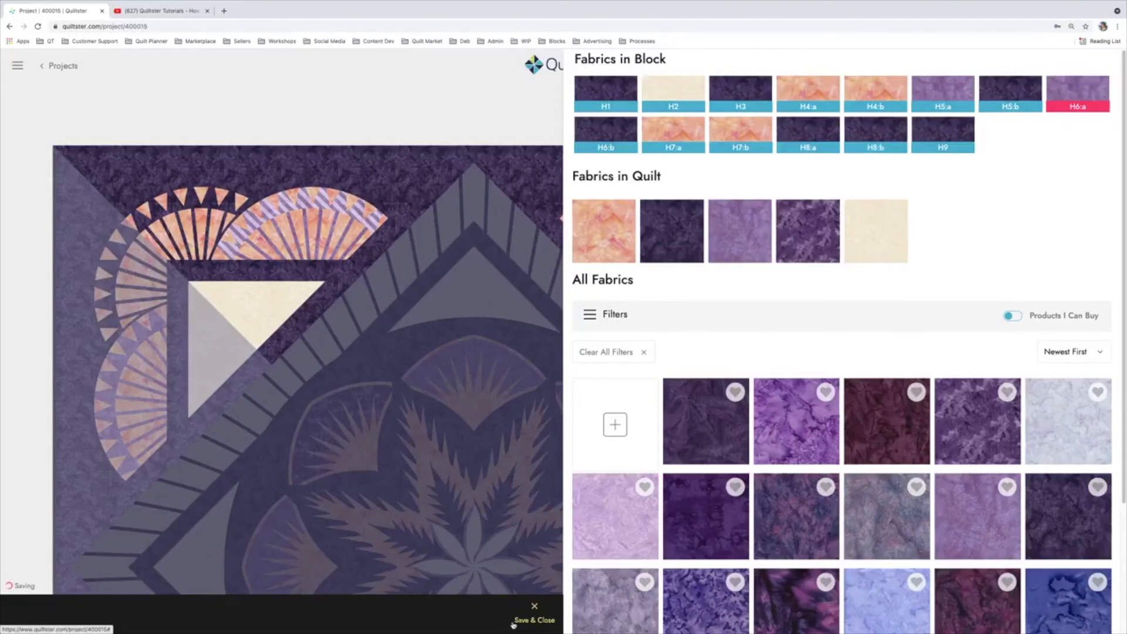
click(529, 614)
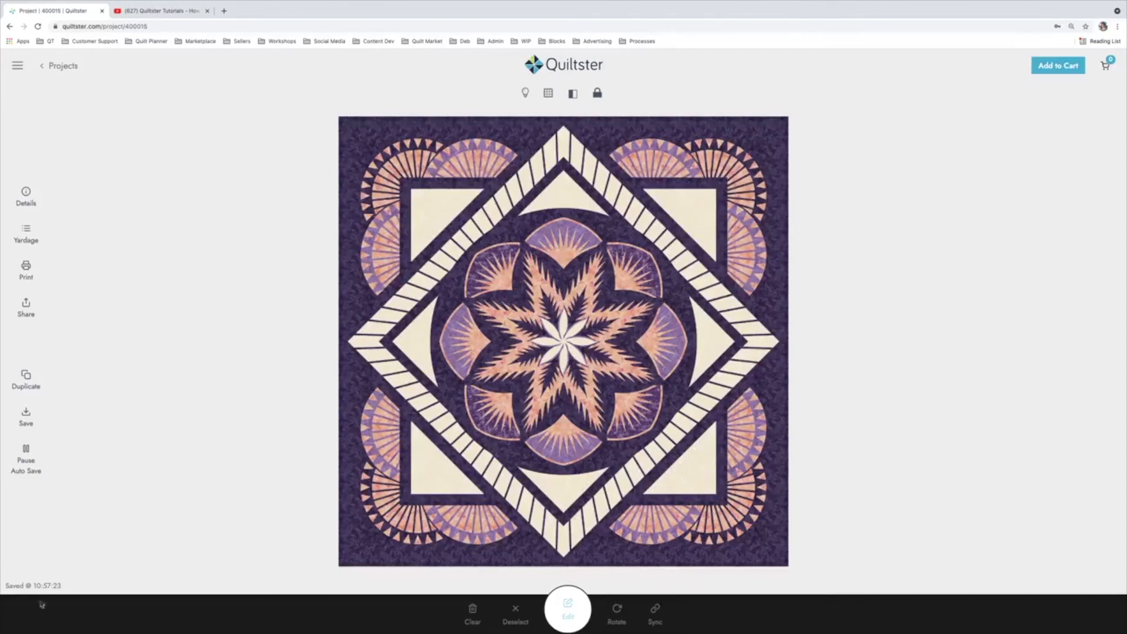
Save the Demo Triple project, view the members dashboard and return to the My Projects list.
click(25, 418)
click(19, 67)
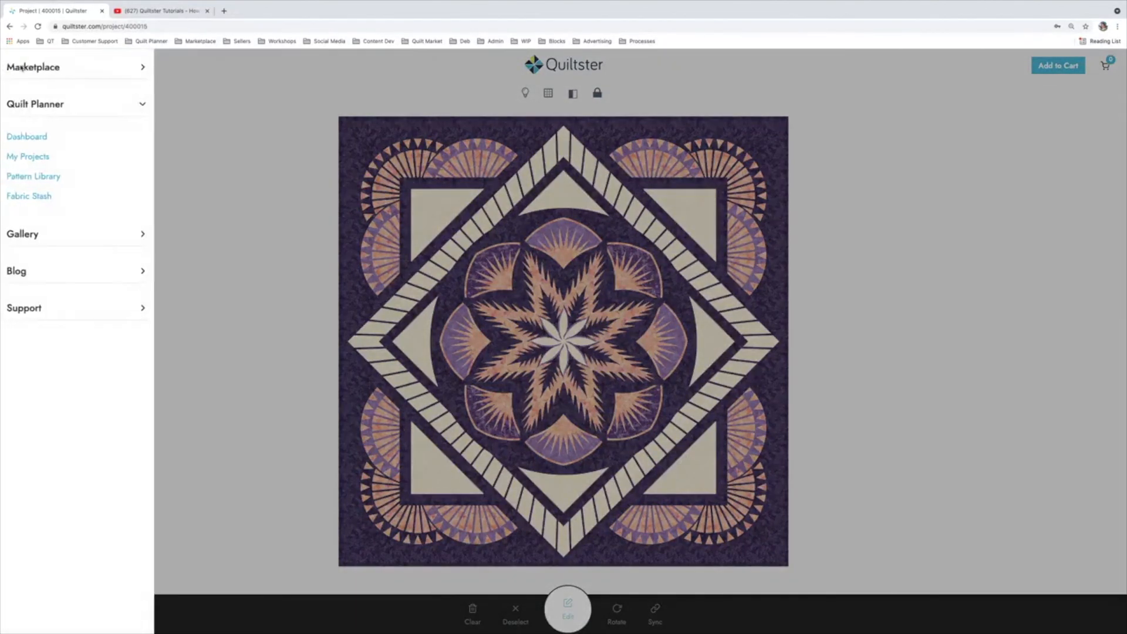
click(23, 137)
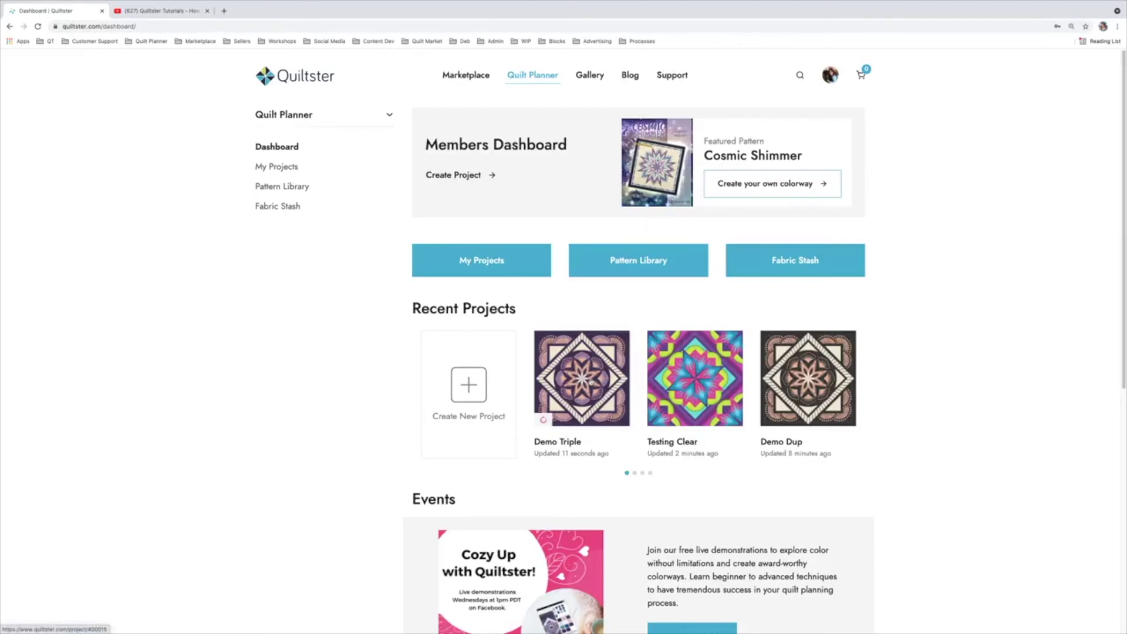
click(283, 168)
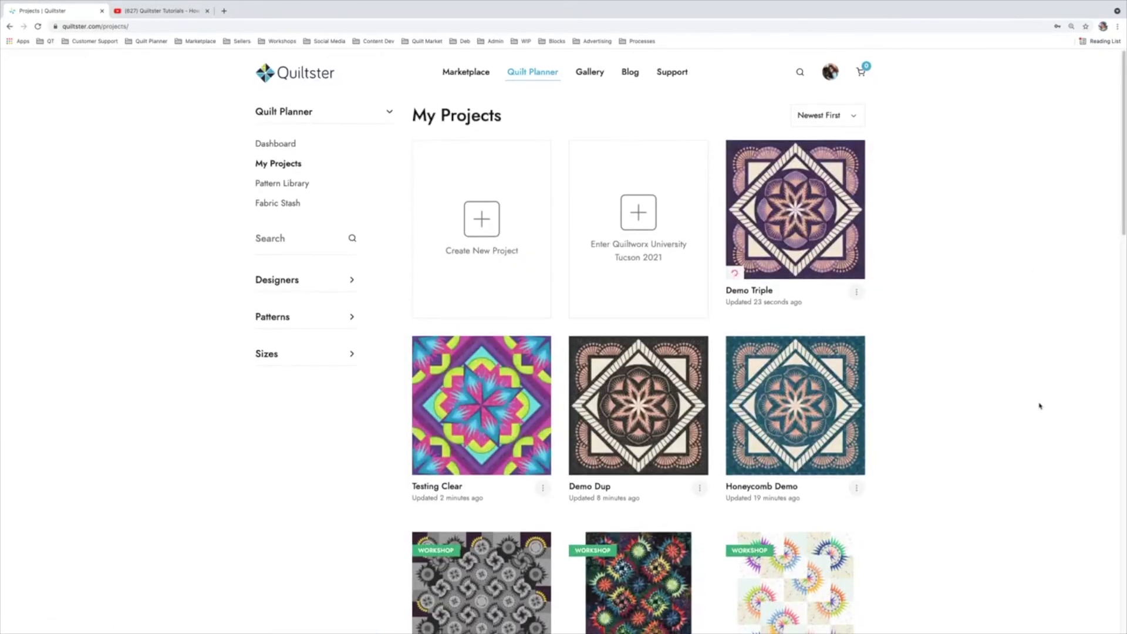
scroll(640, 420, down, 1)
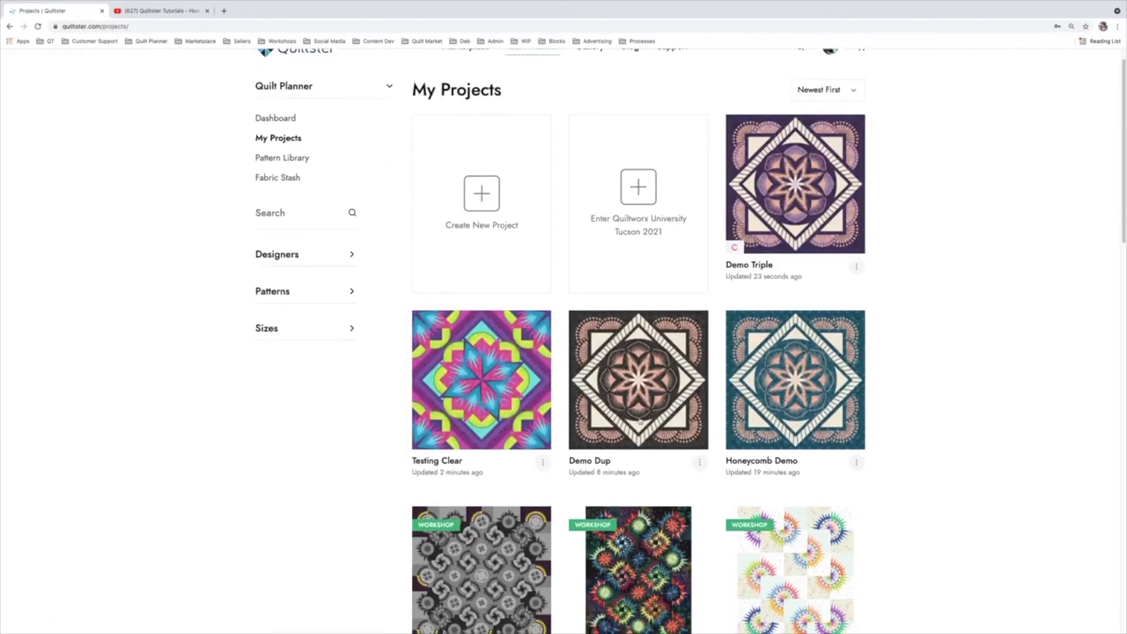
Rename the Demo Dup project as October Honeycomb and update its details.
click(699, 462)
click(640, 423)
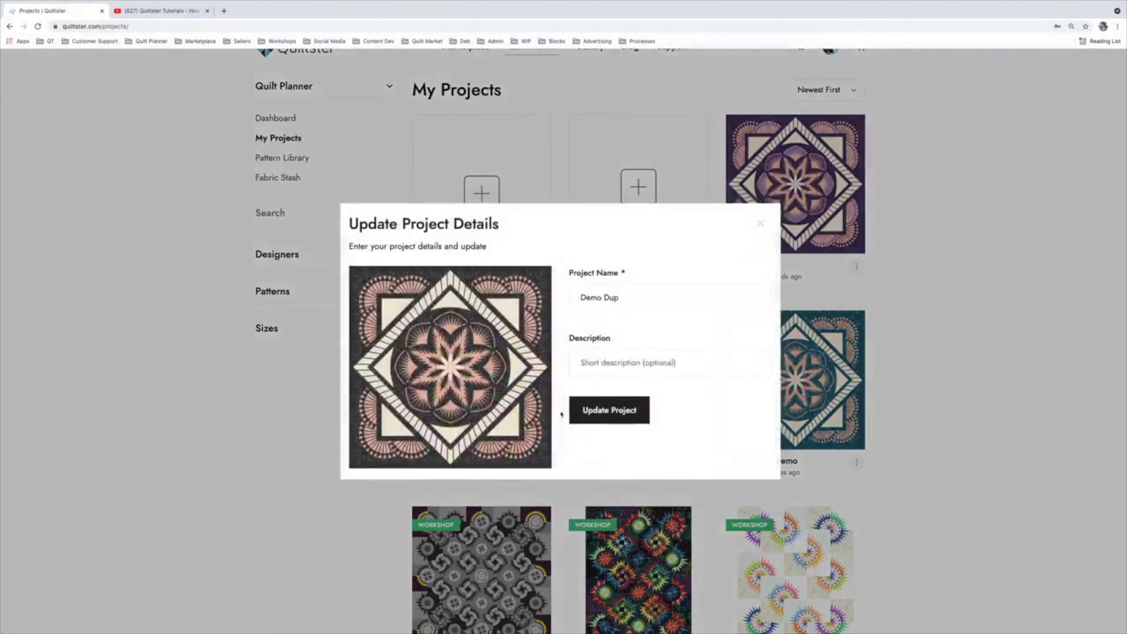
triple_click(608, 297)
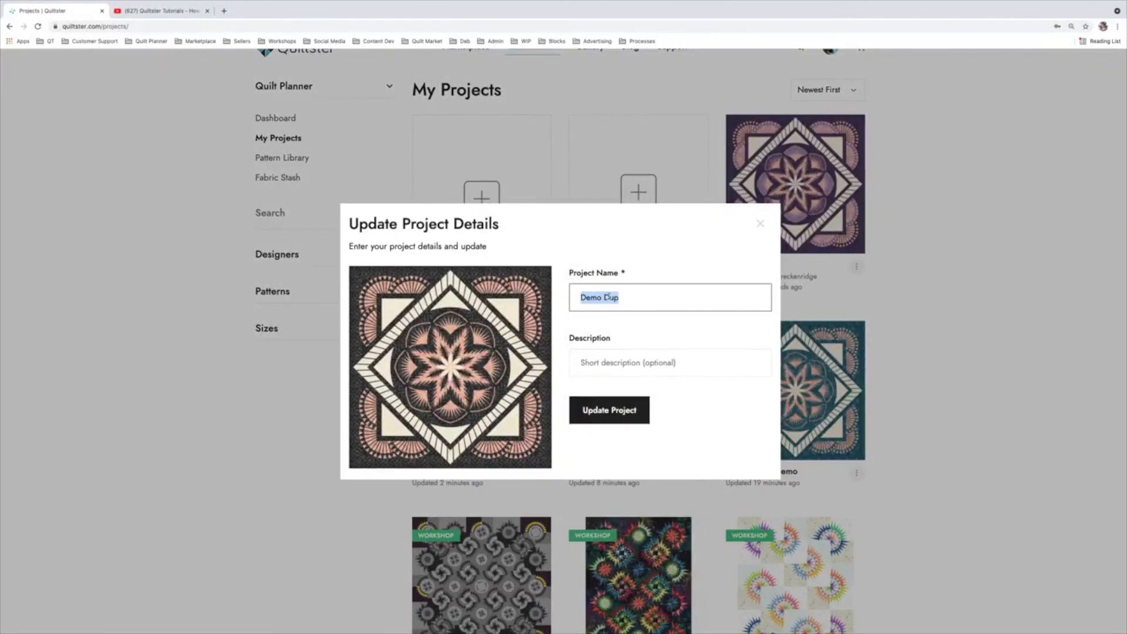
text(Octovber Honeycomb)
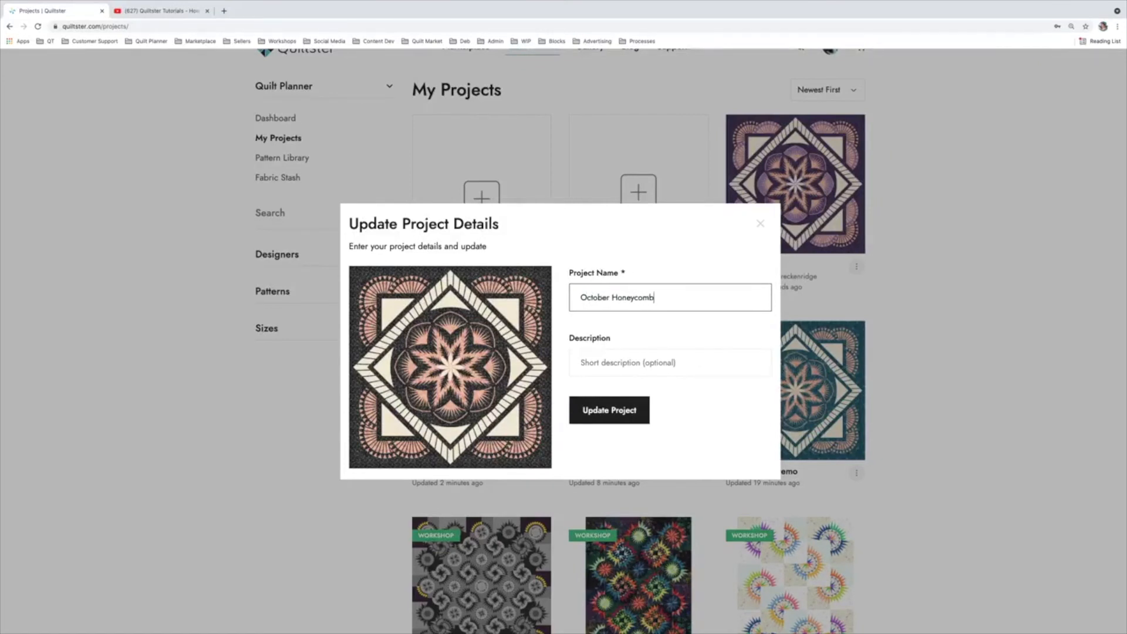
click(597, 415)
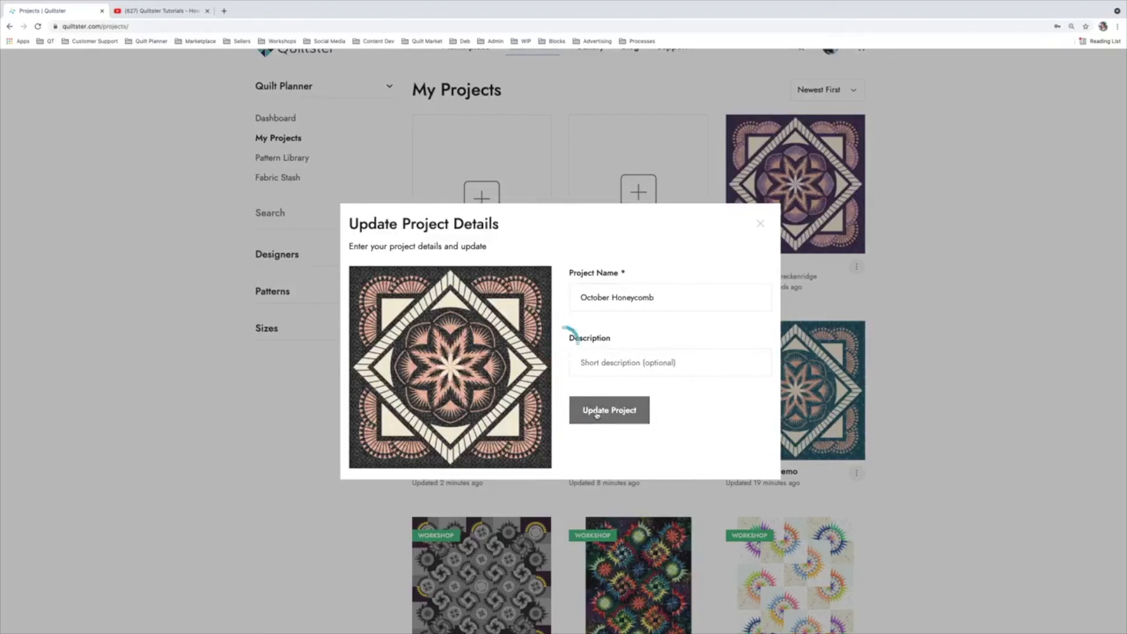
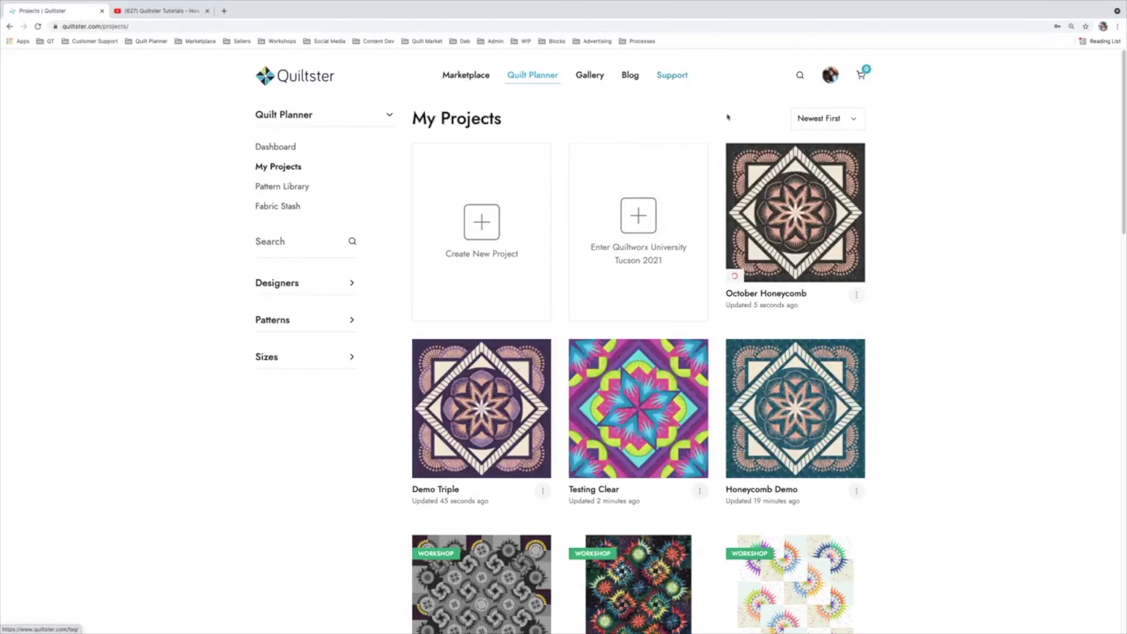
Share the October Honeycomb project to the public Quiltster Gallery.
click(857, 294)
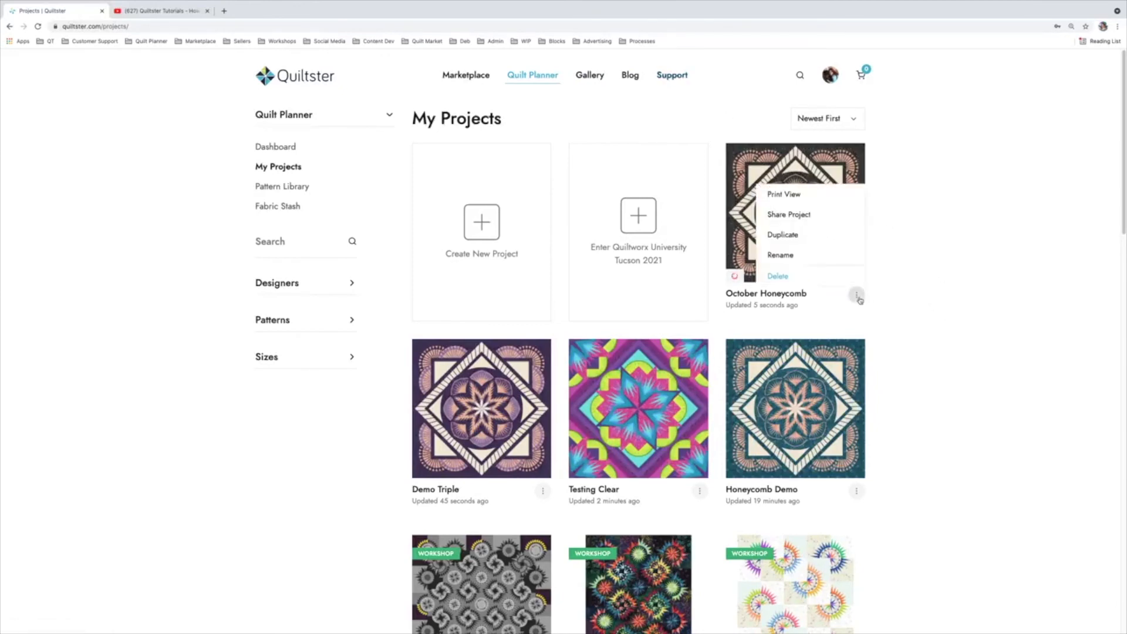
click(799, 215)
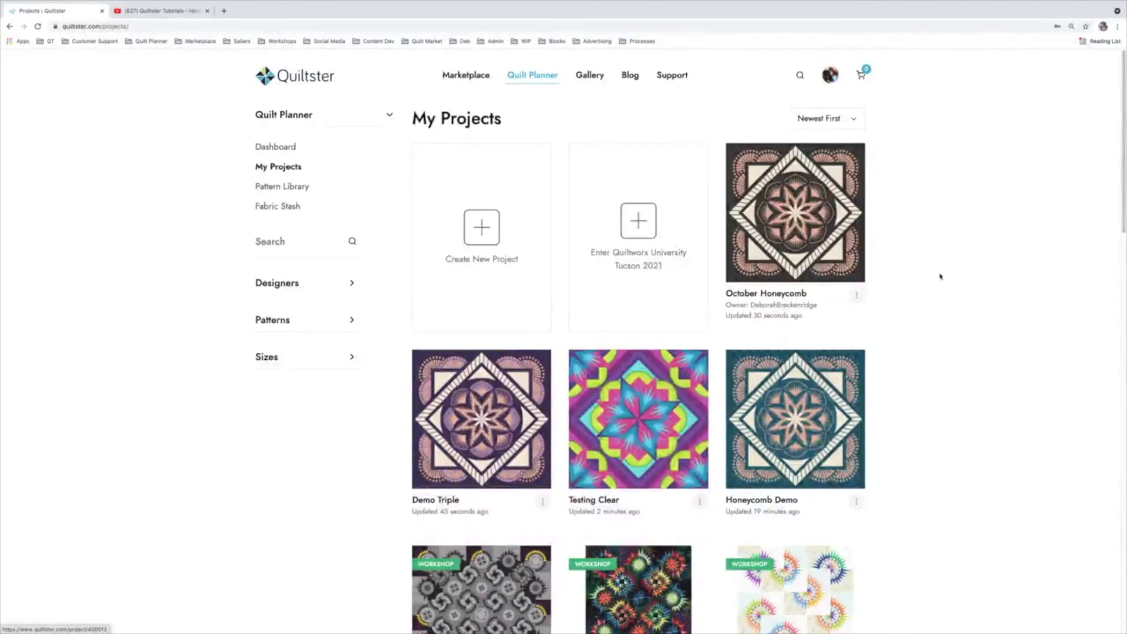
click(854, 295)
click(796, 226)
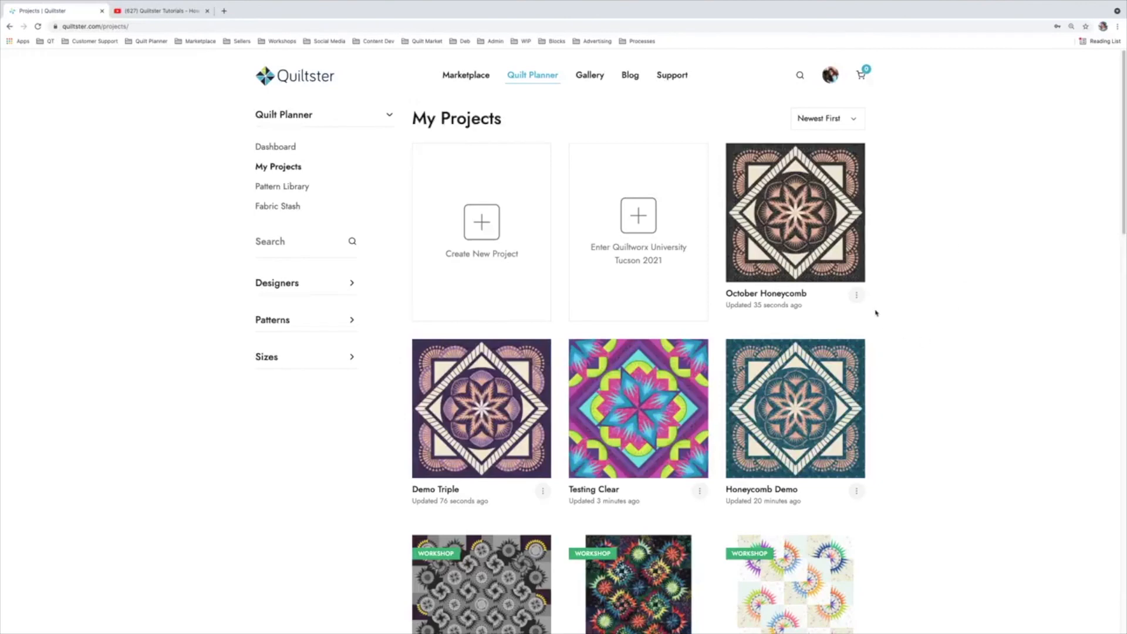
click(856, 295)
click(803, 219)
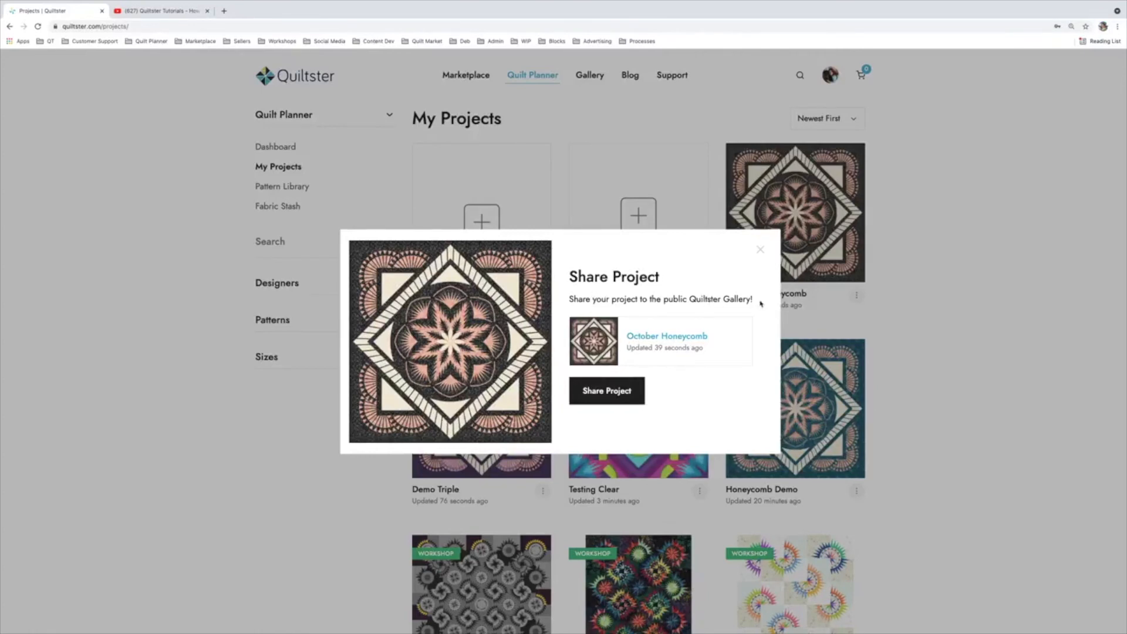
click(606, 392)
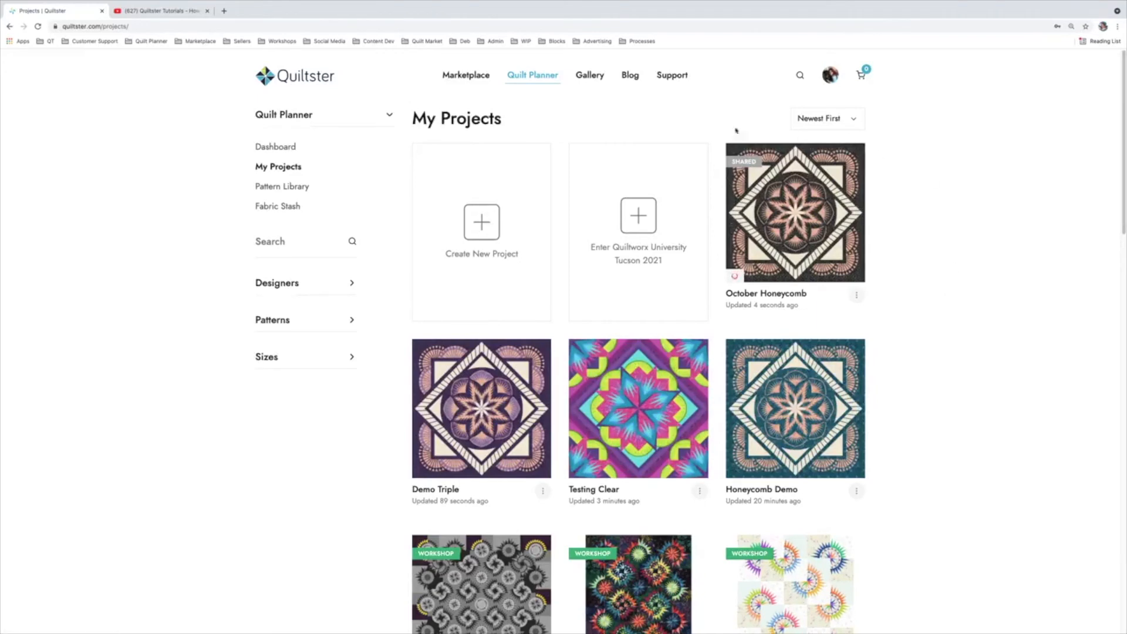
Open the Gallery and browse the shared quilt projects on its first two pages.
click(592, 78)
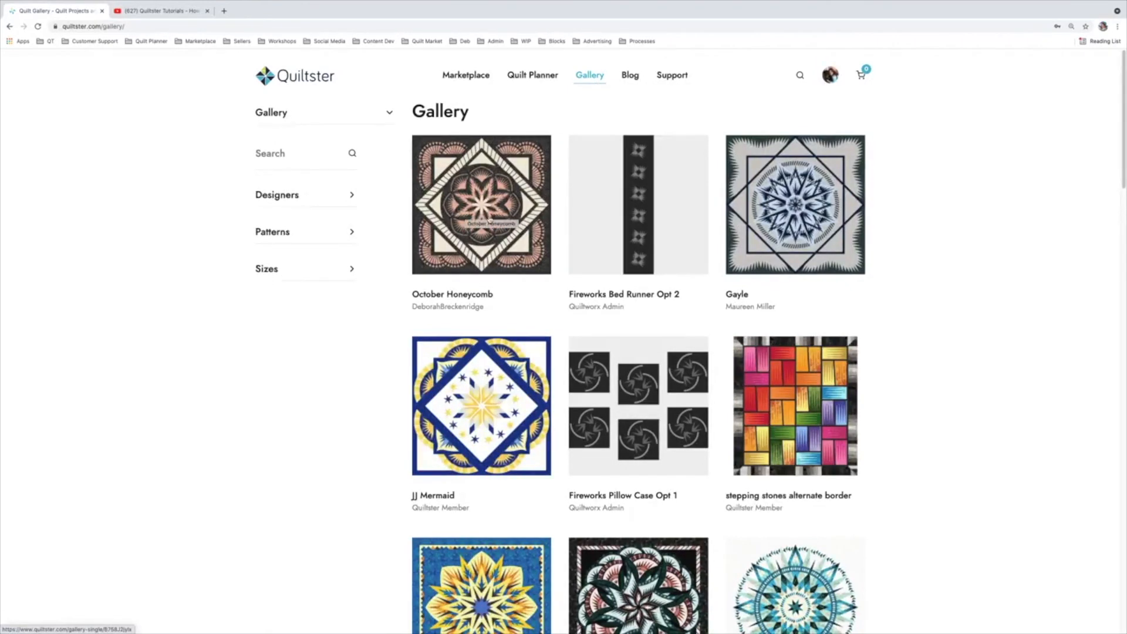
scroll(488, 222, down, 9)
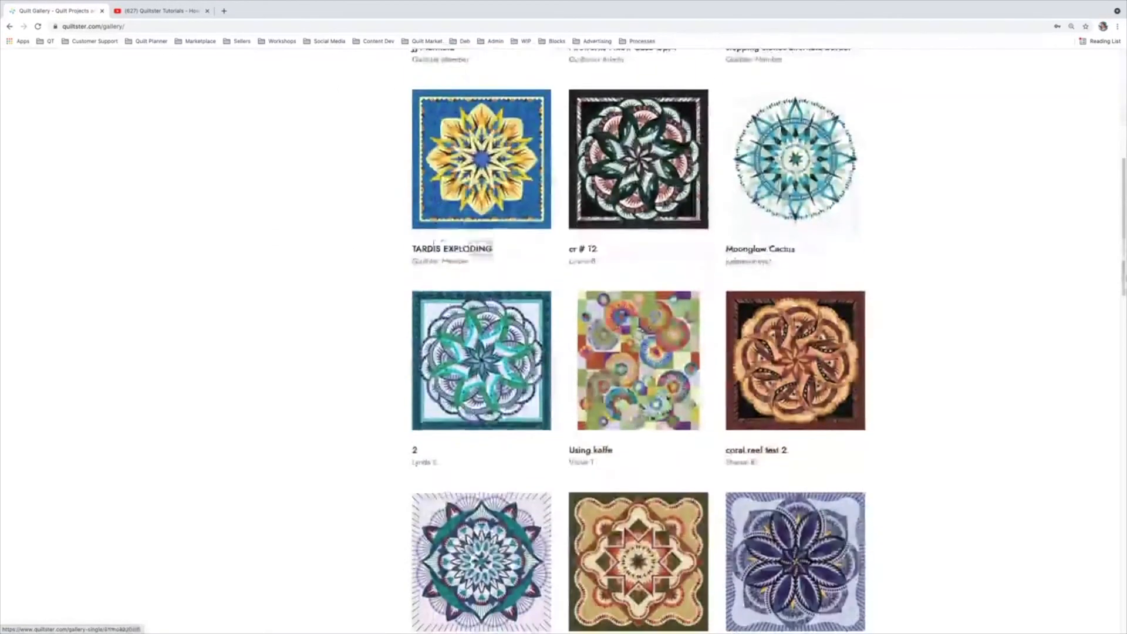
scroll(419, 246, down, 5)
scroll(470, 262, down, 2)
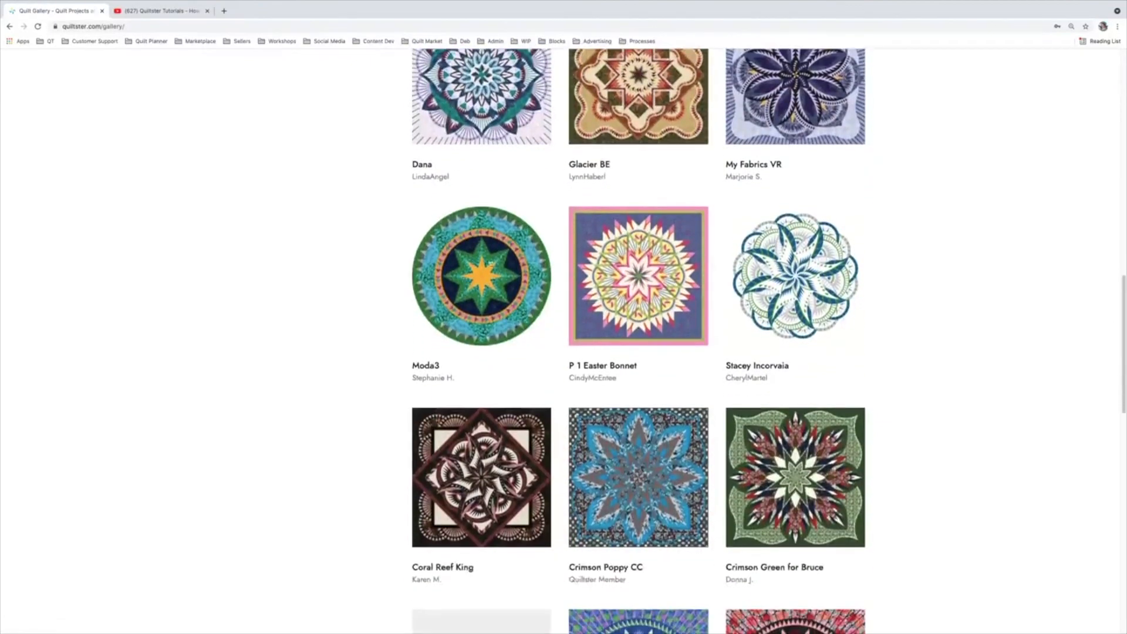
scroll(963, 319, down, 8)
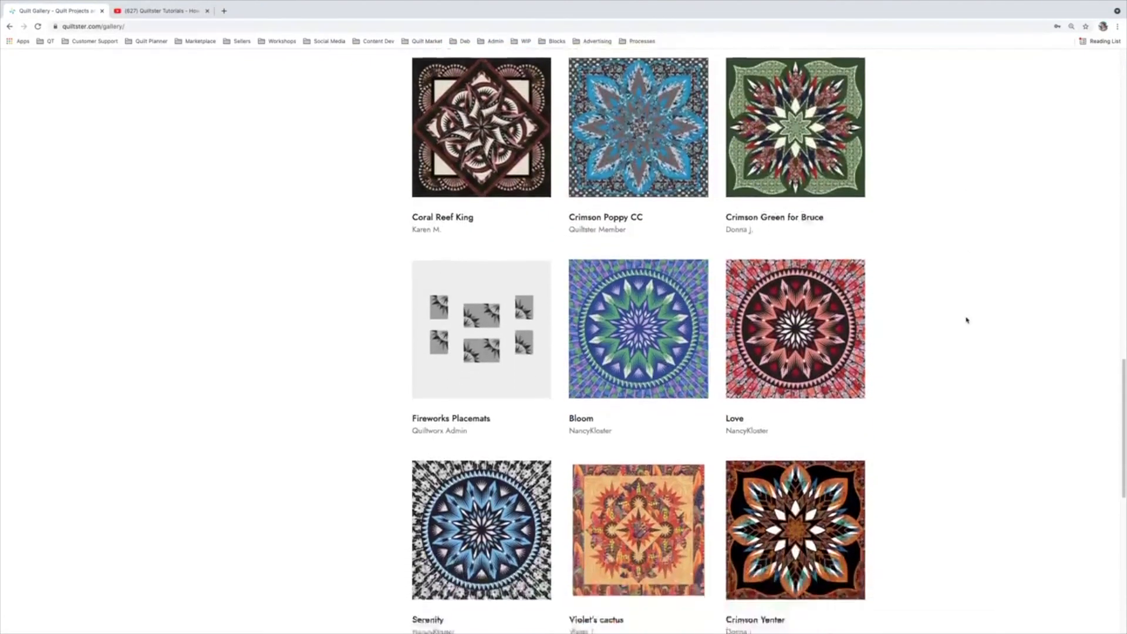
scroll(967, 320, down, 7)
click(642, 314)
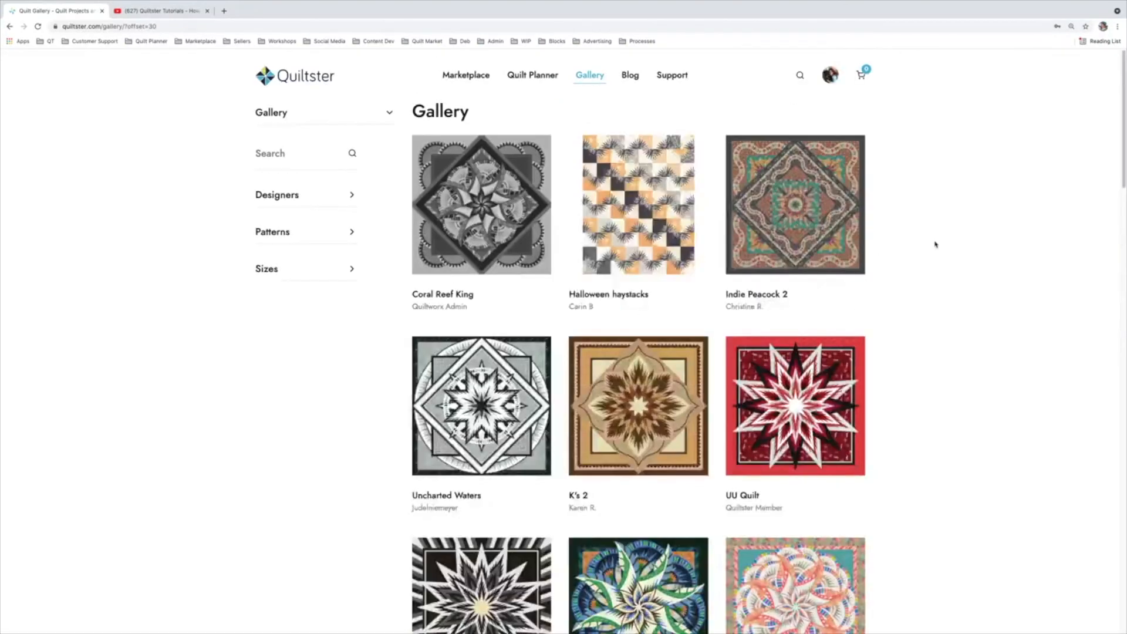
scroll(935, 245, down, 15)
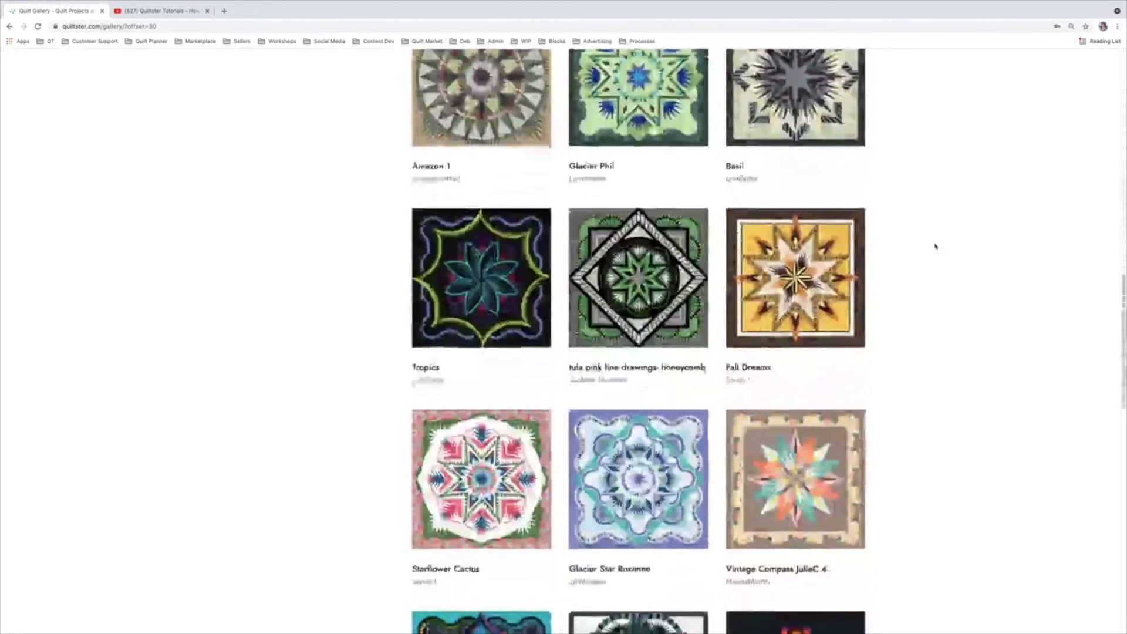
scroll(937, 247, down, 6)
scroll(926, 251, down, 1)
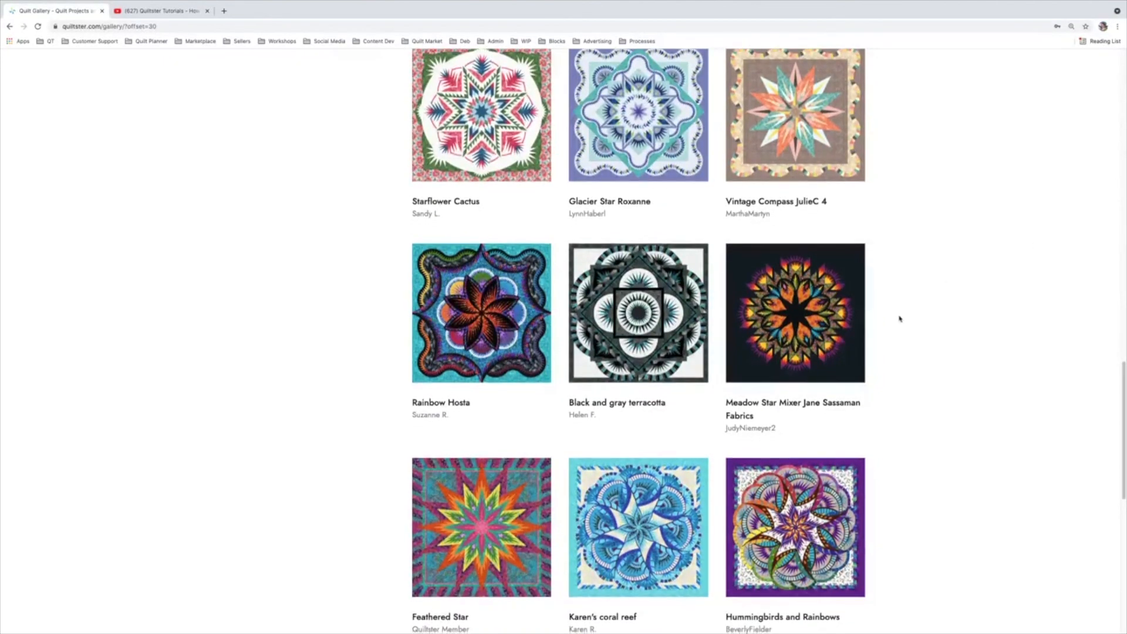
Search the Gallery's pattern filter for "honey", show only Honeycomb projects, and remove the filter.
scroll(903, 320, up, 20)
click(265, 235)
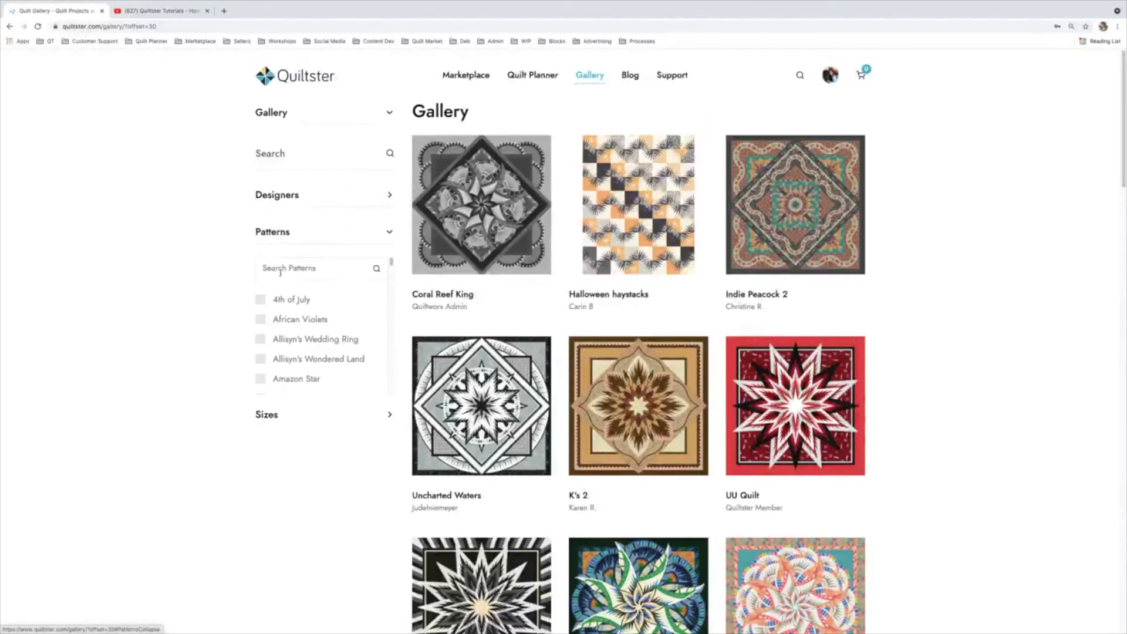
click(283, 268)
text(honey)
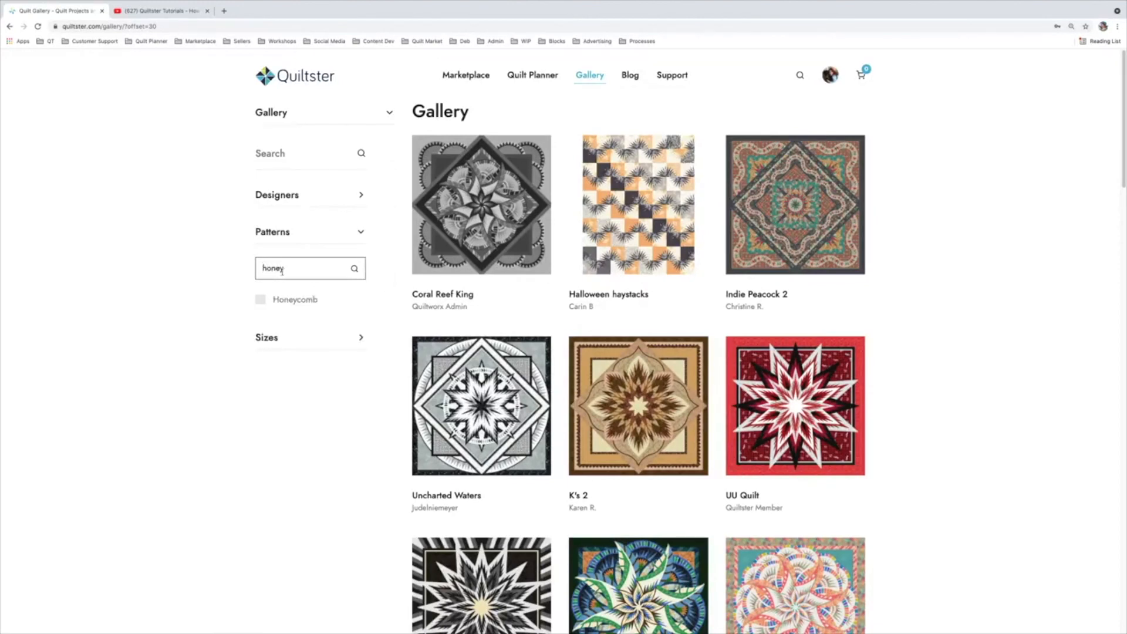
click(262, 301)
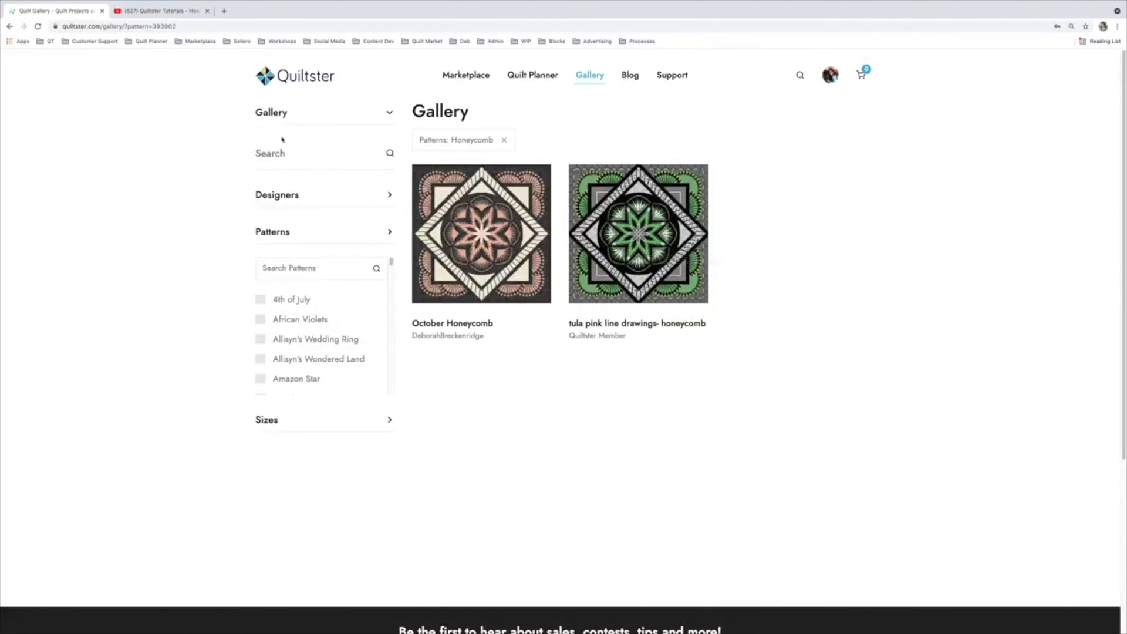
click(503, 140)
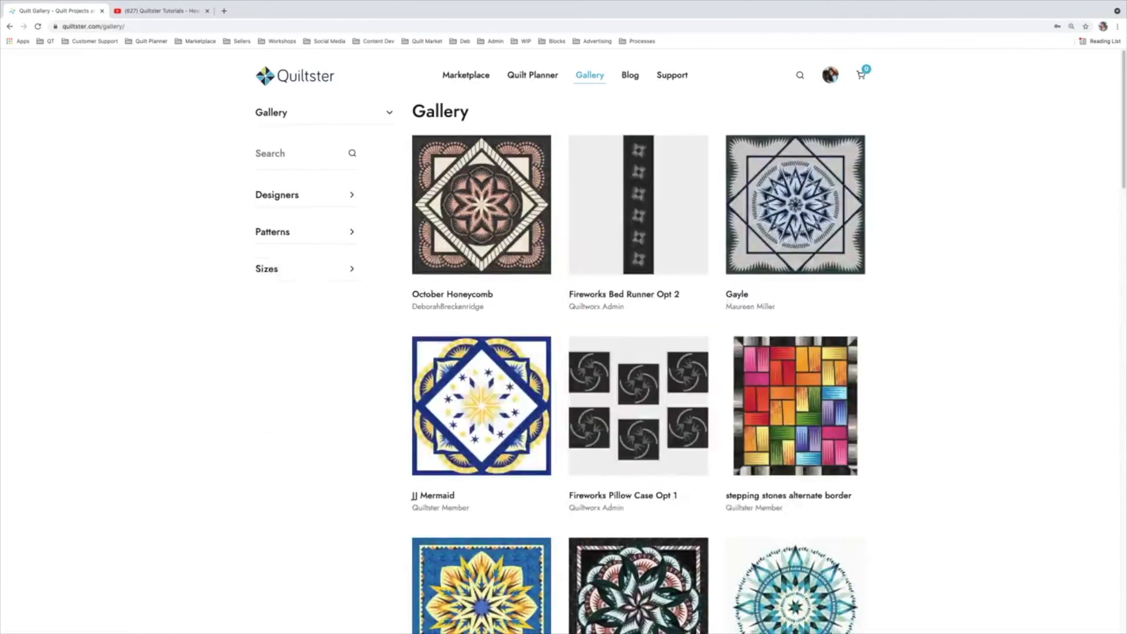
Go to the blog's Inside the Quilt Planner category and open the Advanced Quilt Planner Tools post.
click(631, 78)
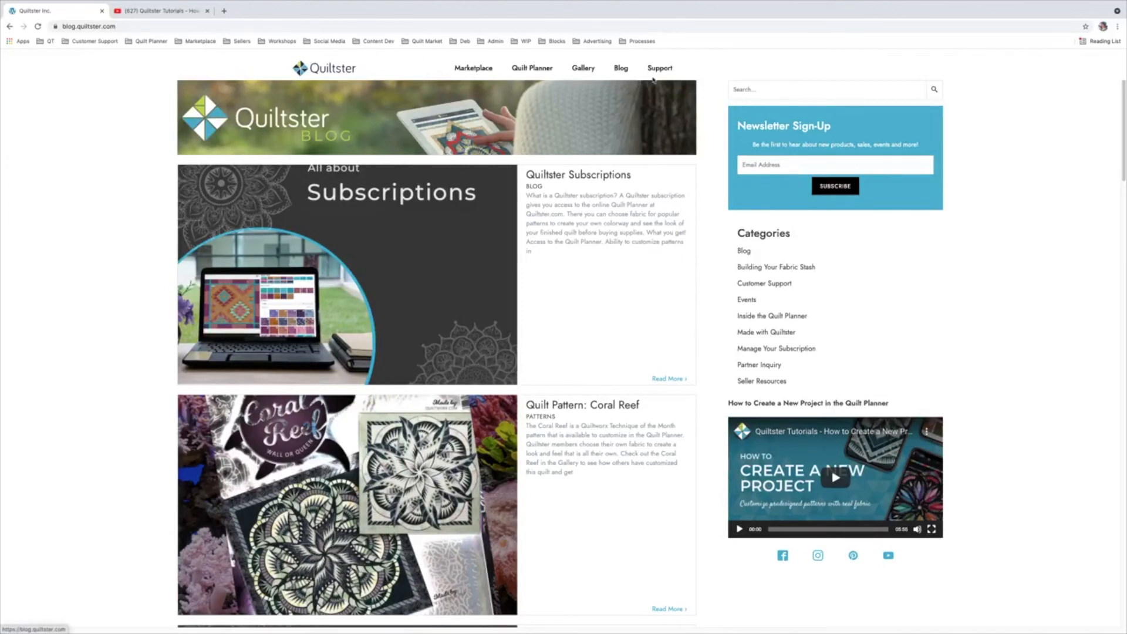
click(780, 322)
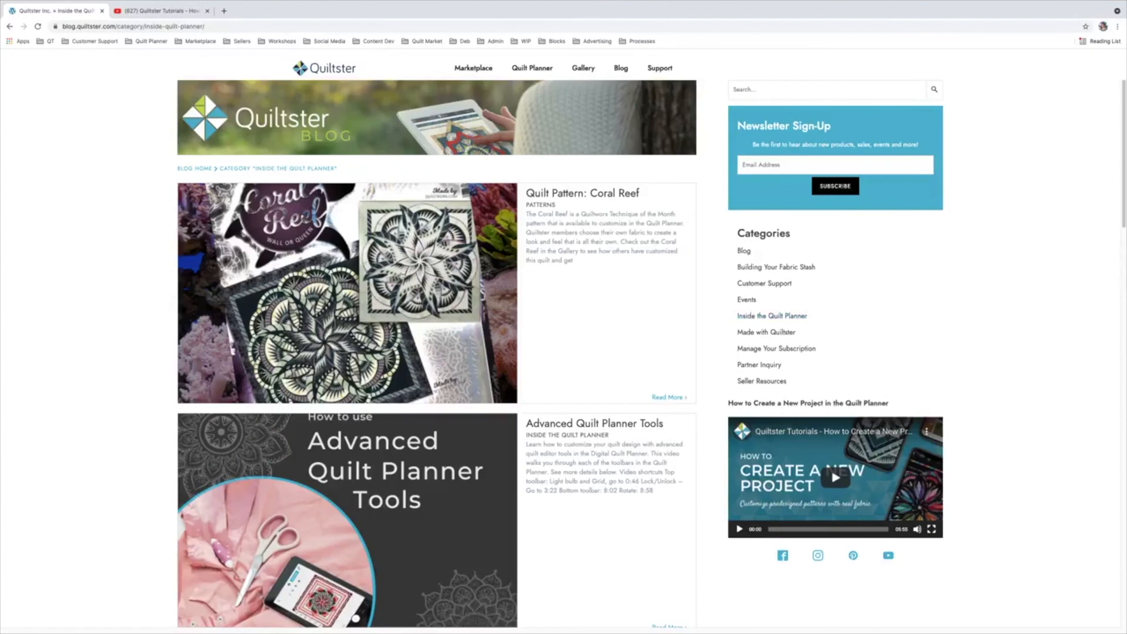
scroll(389, 292, down, 4)
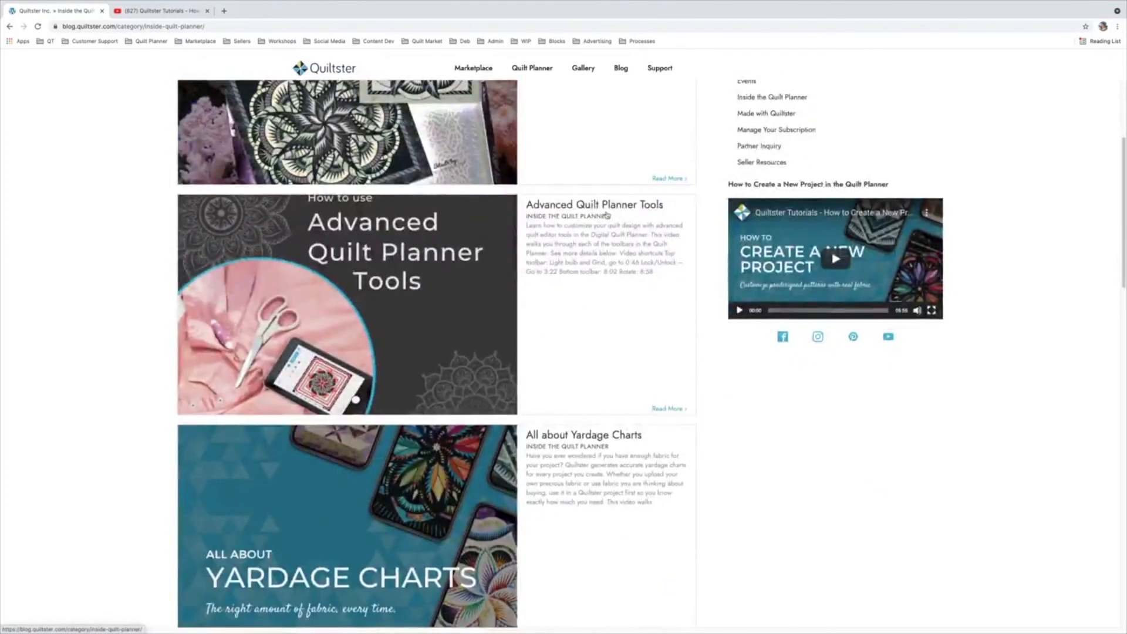
click(397, 251)
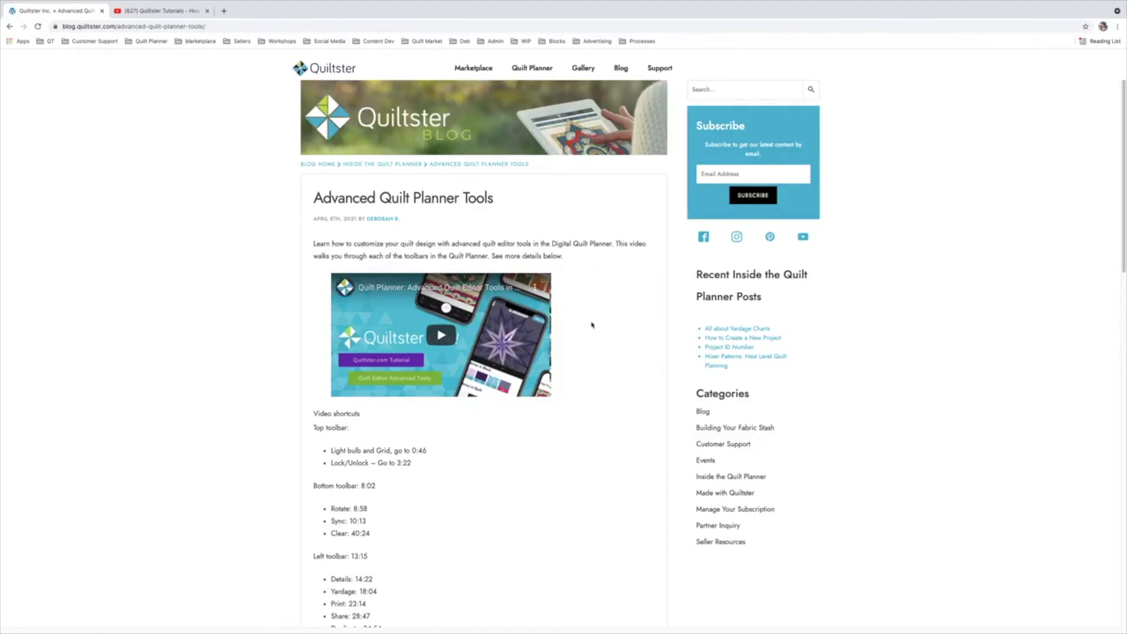
Review the post's video shortcut times, highlighting the Rotate entry and the toolbar lists.
scroll(591, 323, down, 1)
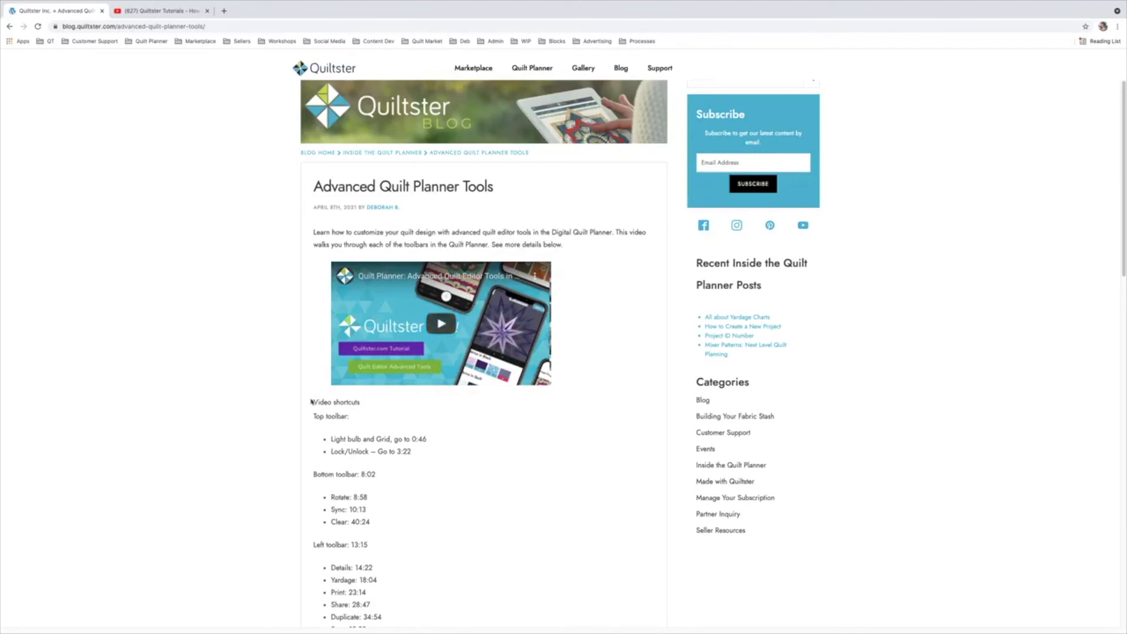
drag(314, 404, 445, 625)
click(450, 317)
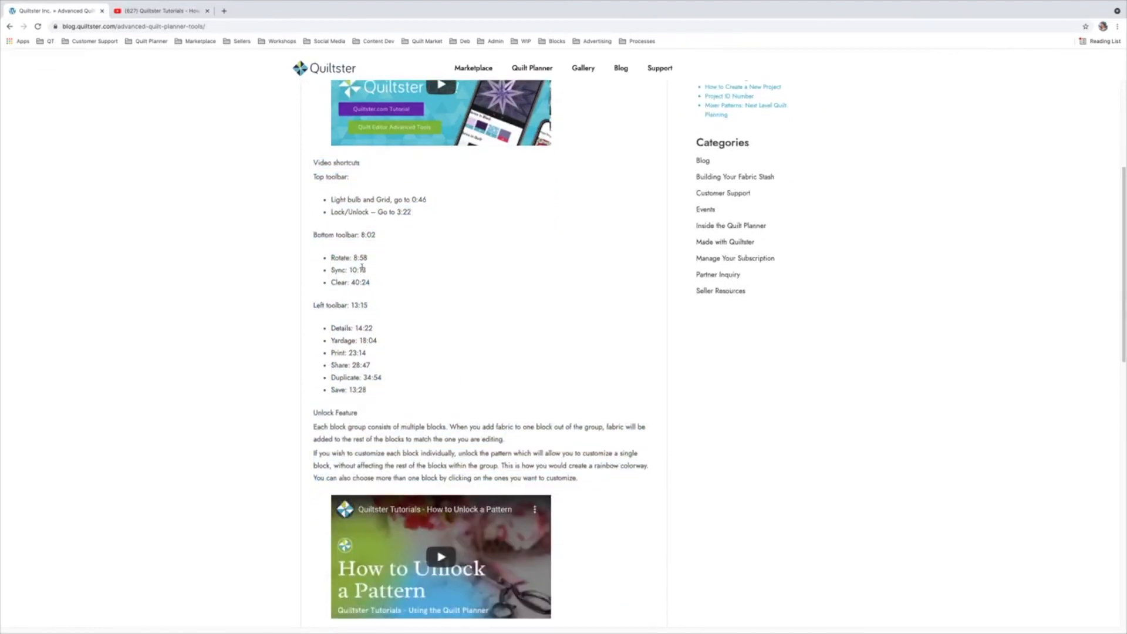
drag(354, 257, 368, 258)
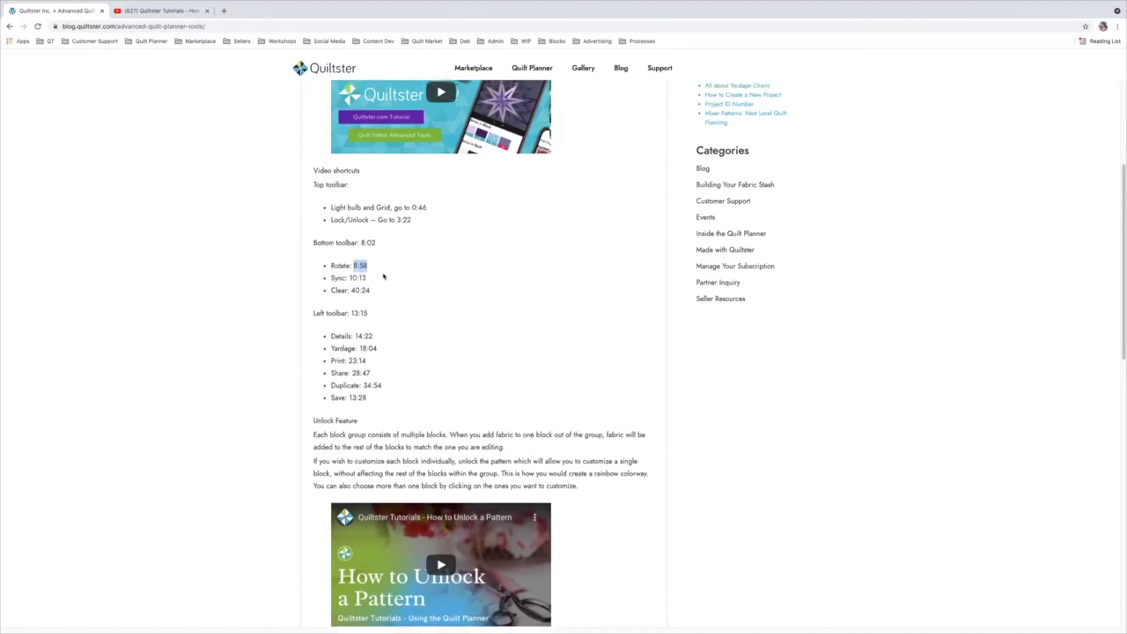
scroll(376, 305, up, 1)
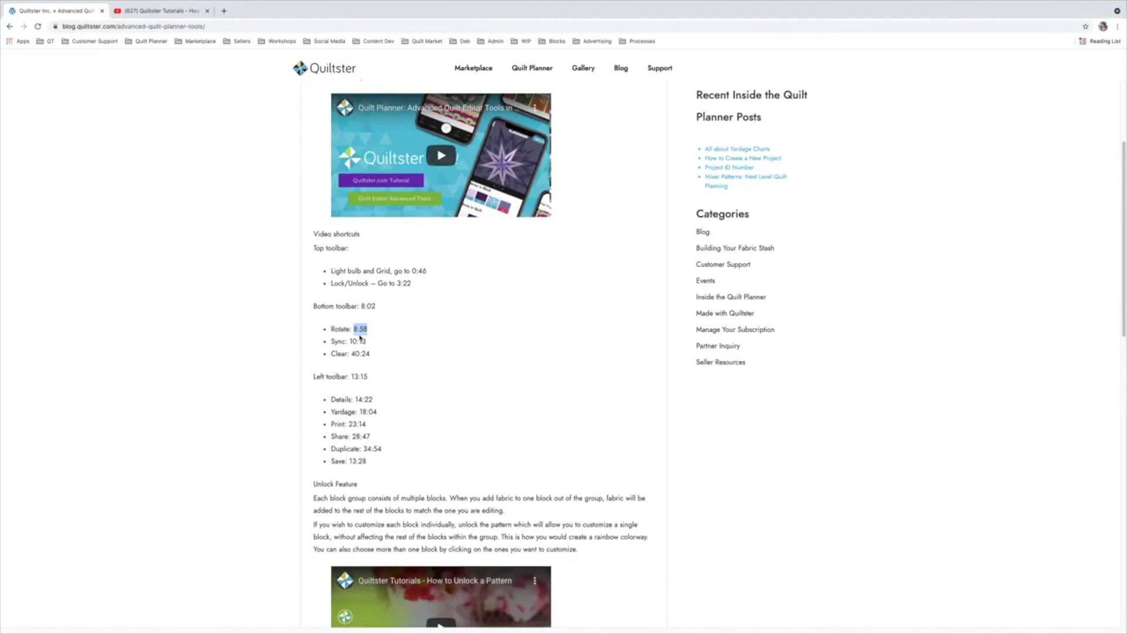
scroll(360, 338, up, 1)
drag(324, 262, 382, 467)
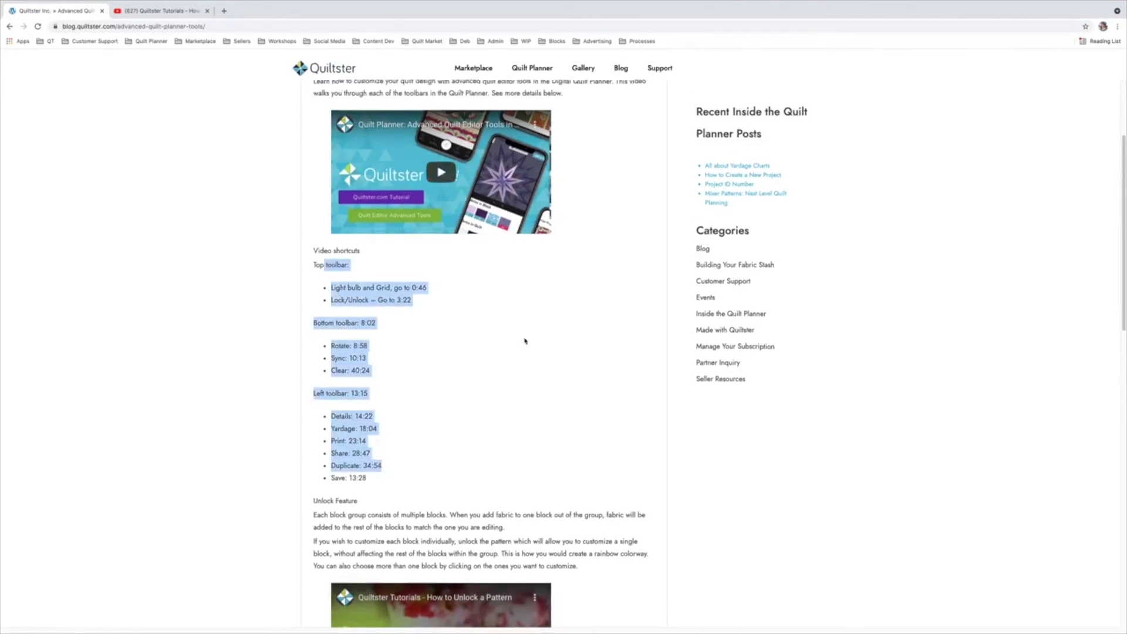
Review the post's Unlock Feature section and highlight its explanation of customizing grouped blocks.
scroll(403, 258, down, 4)
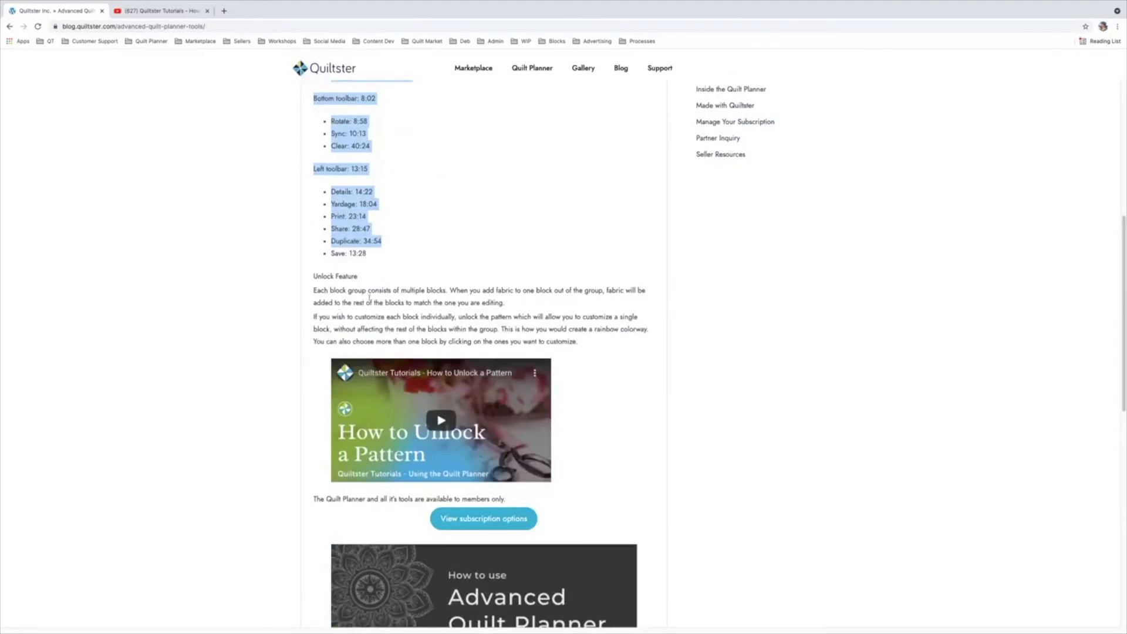
click(344, 286)
drag(315, 277, 405, 317)
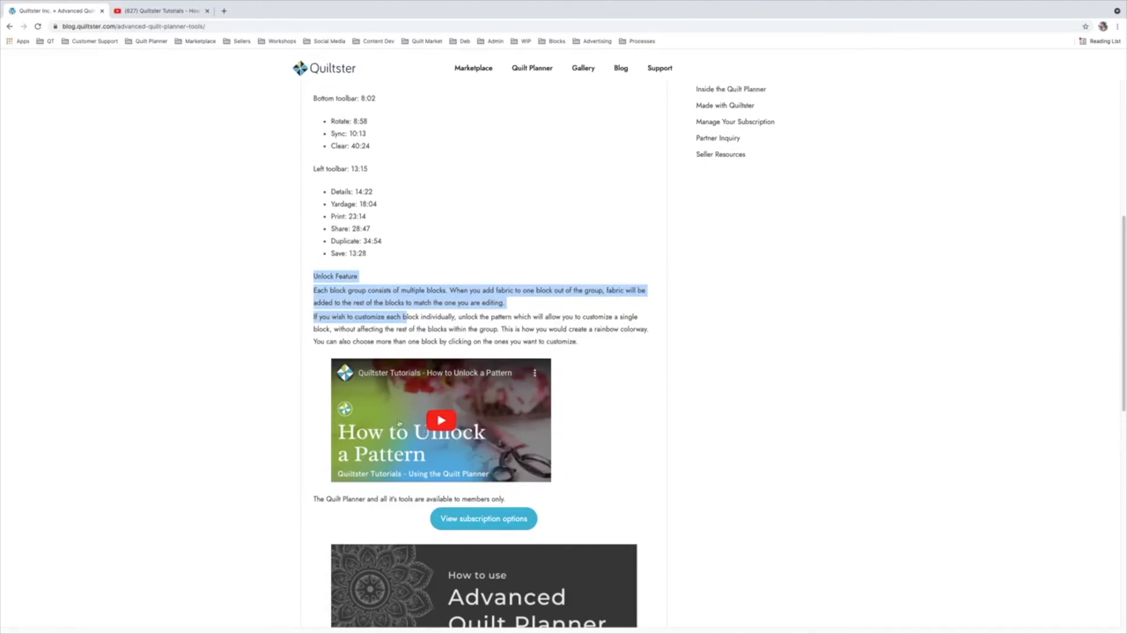
Return to the Inside the Quilt Planner category and look through its tutorial posts.
scroll(399, 423, up, 7)
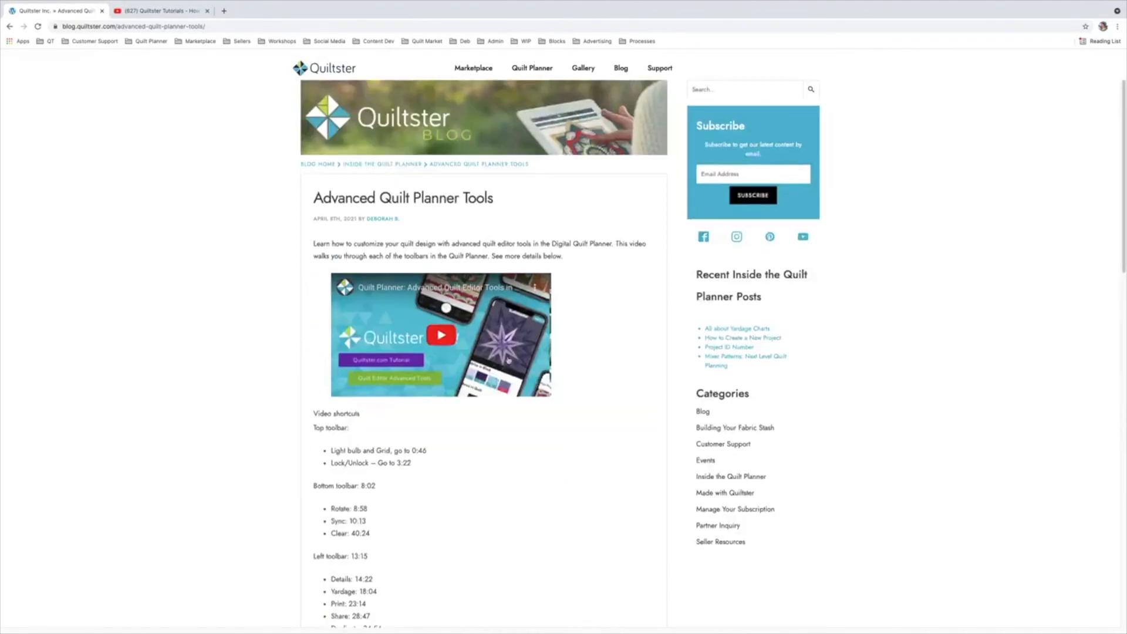
click(728, 477)
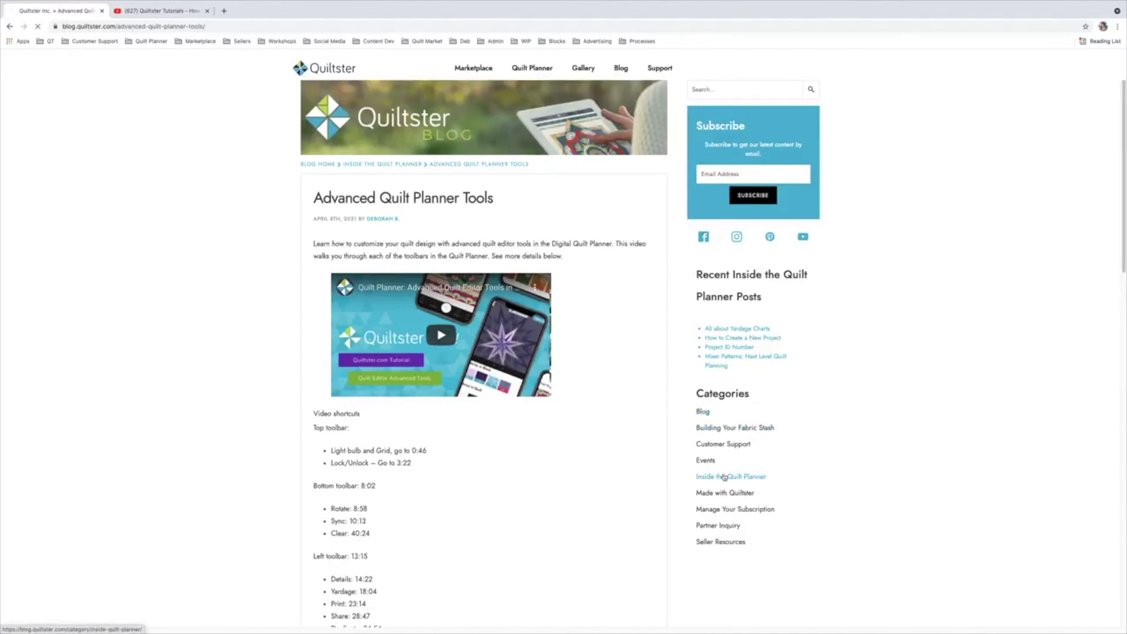
scroll(541, 396, down, 10)
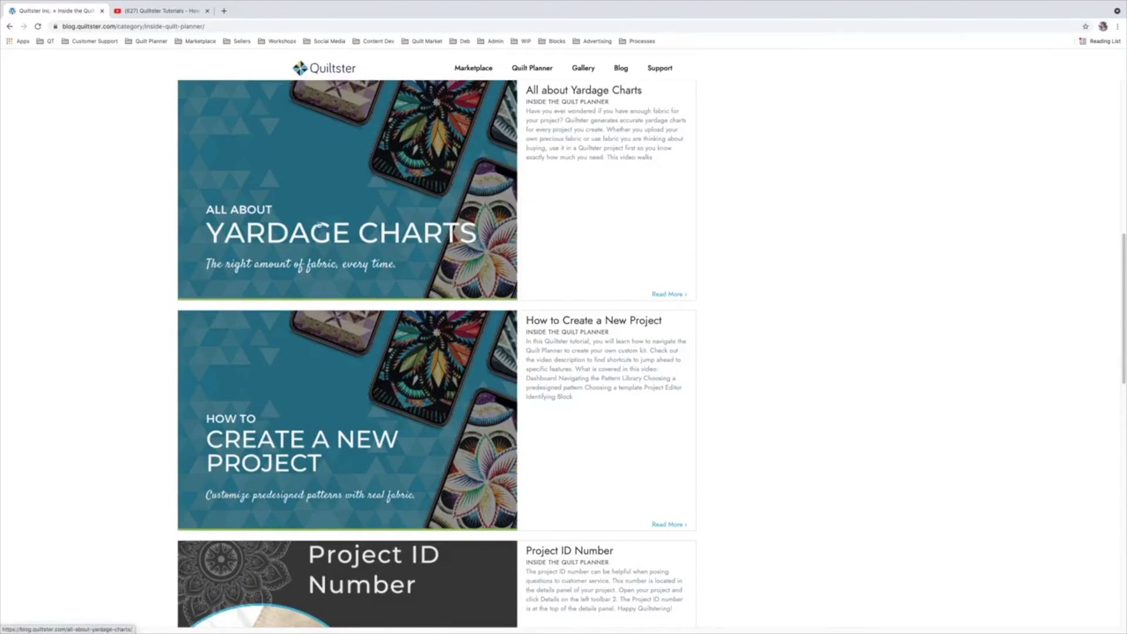
Switch the blog to the Building Your Fabric Stash category and look through its tutorial posts on saving and uploading fabric.
scroll(320, 296, down, 3)
scroll(320, 295, down, 6)
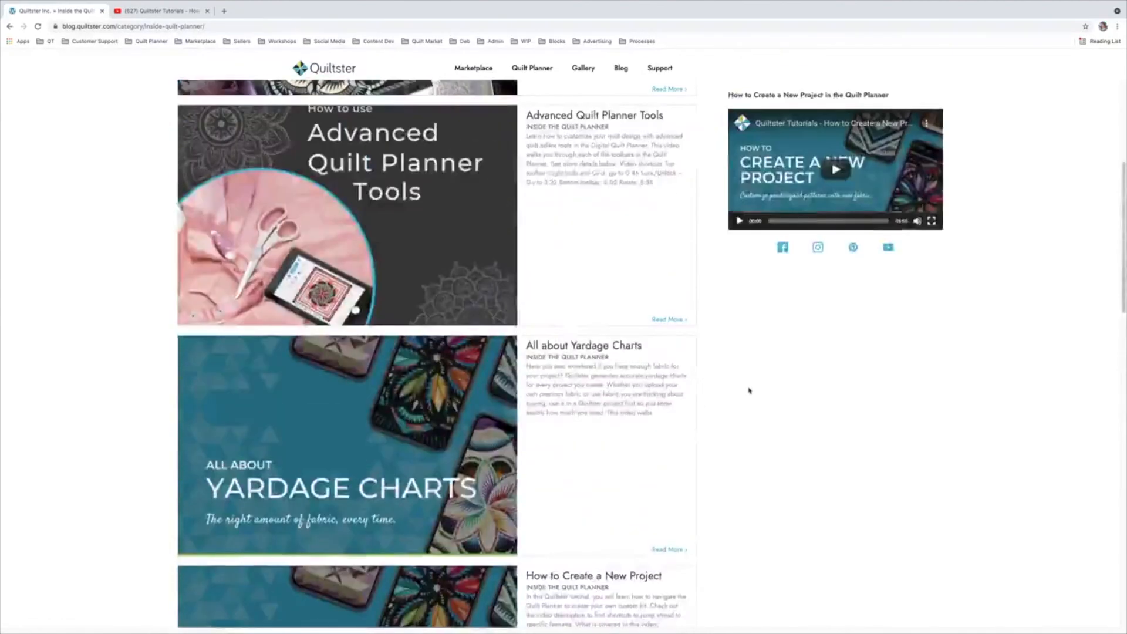
scroll(757, 389, up, 2)
scroll(771, 387, up, 3)
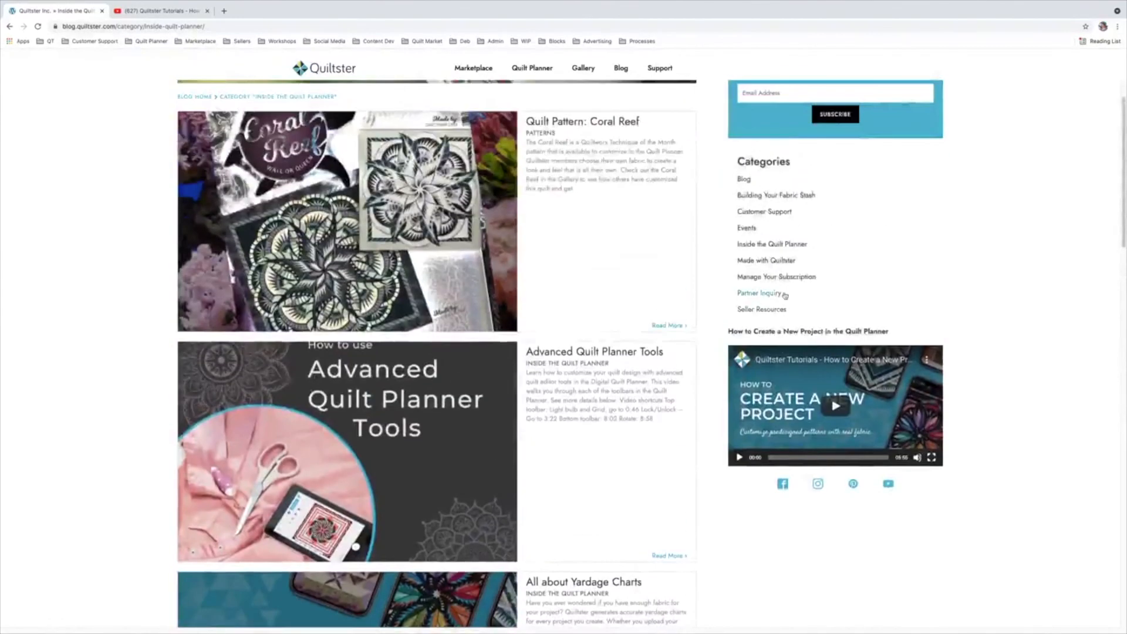
click(791, 198)
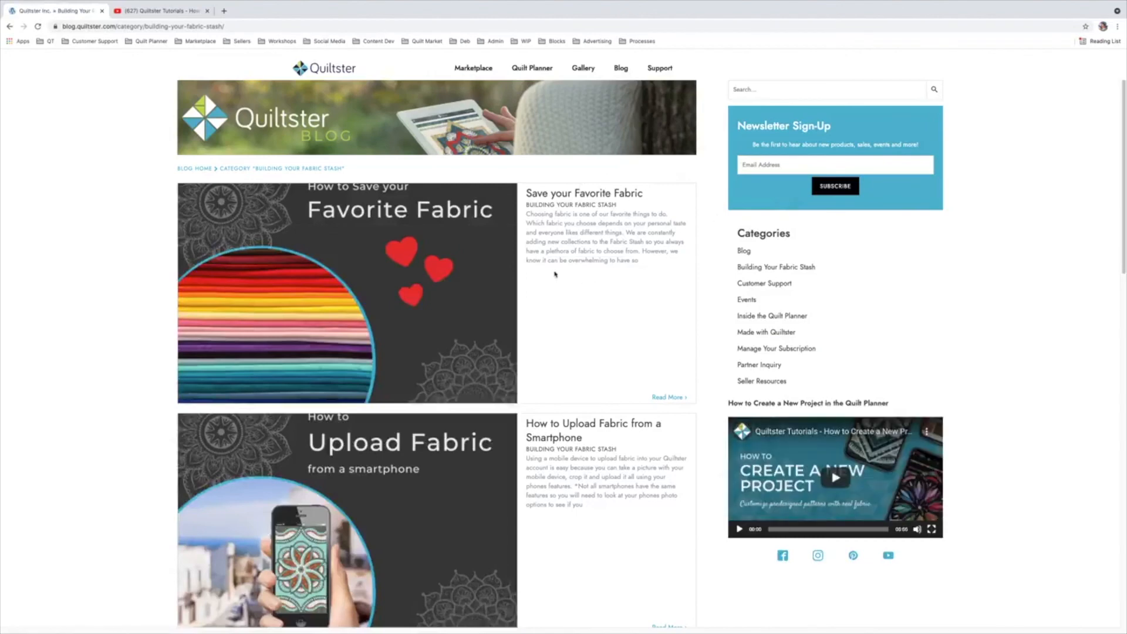
scroll(528, 295, down, 6)
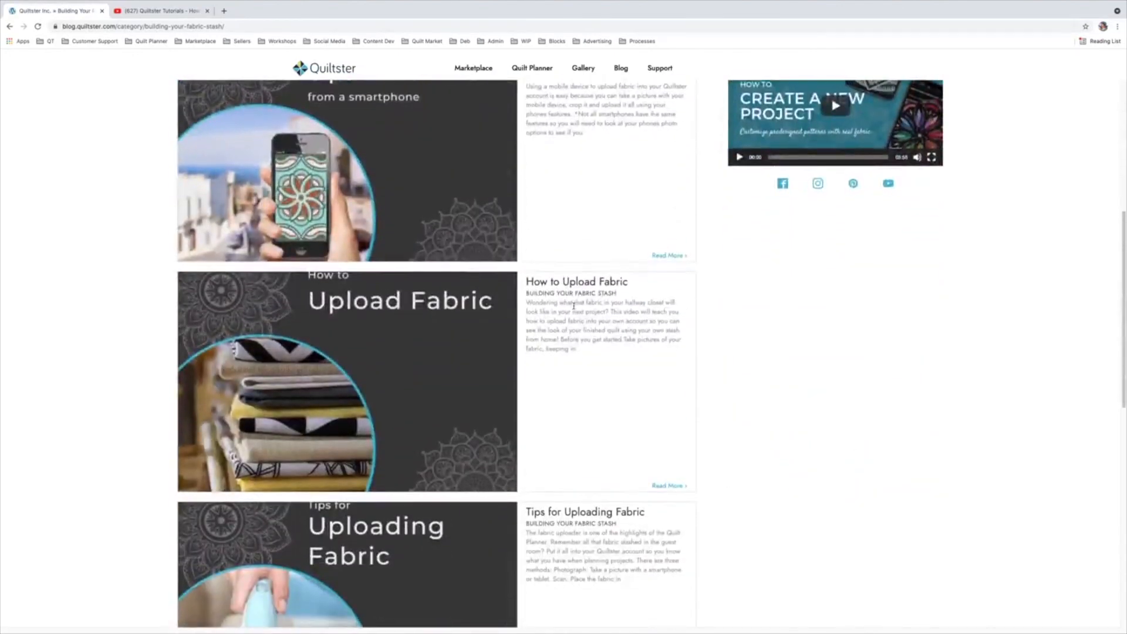
scroll(604, 403, down, 6)
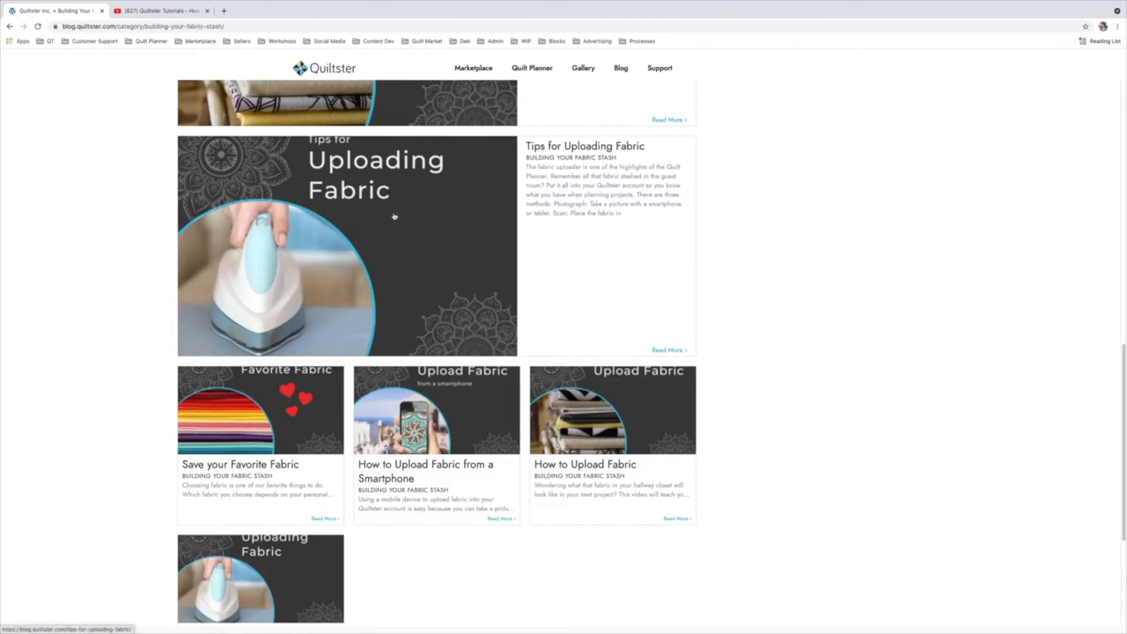
scroll(394, 221, up, 8)
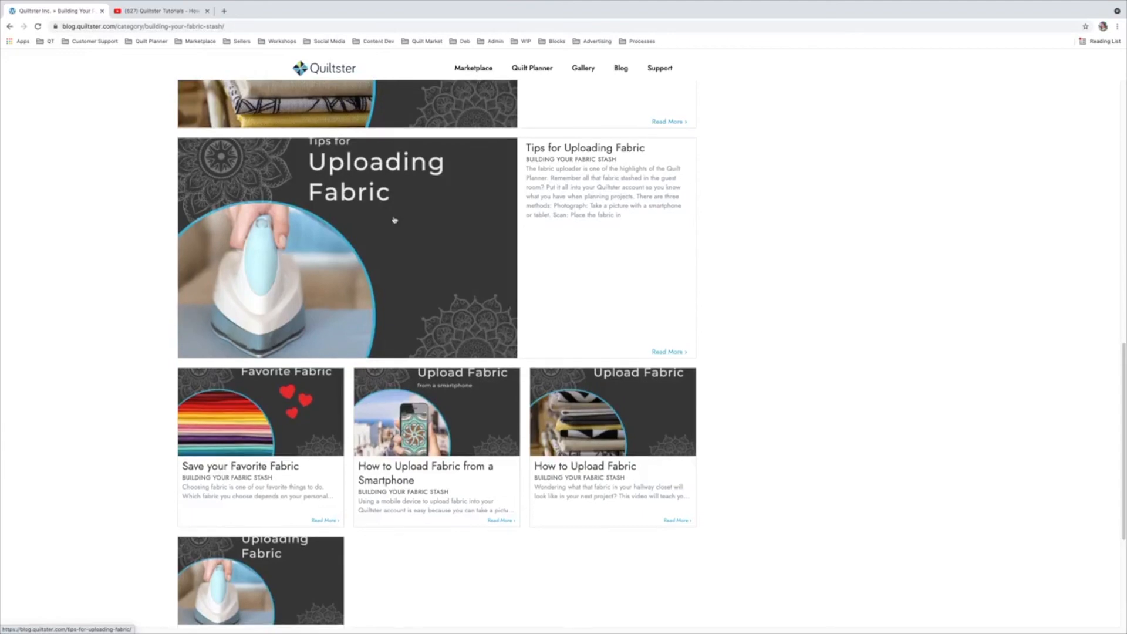
scroll(662, 343, up, 5)
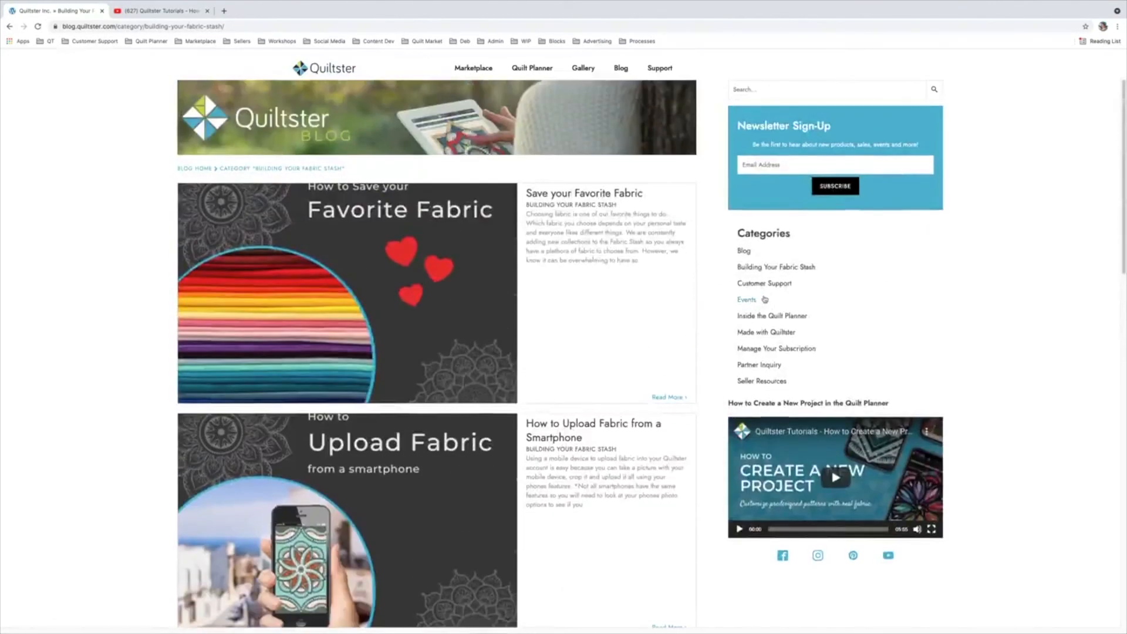
Browse the blog's Customer Support category and open the Request a Fabric post.
click(765, 285)
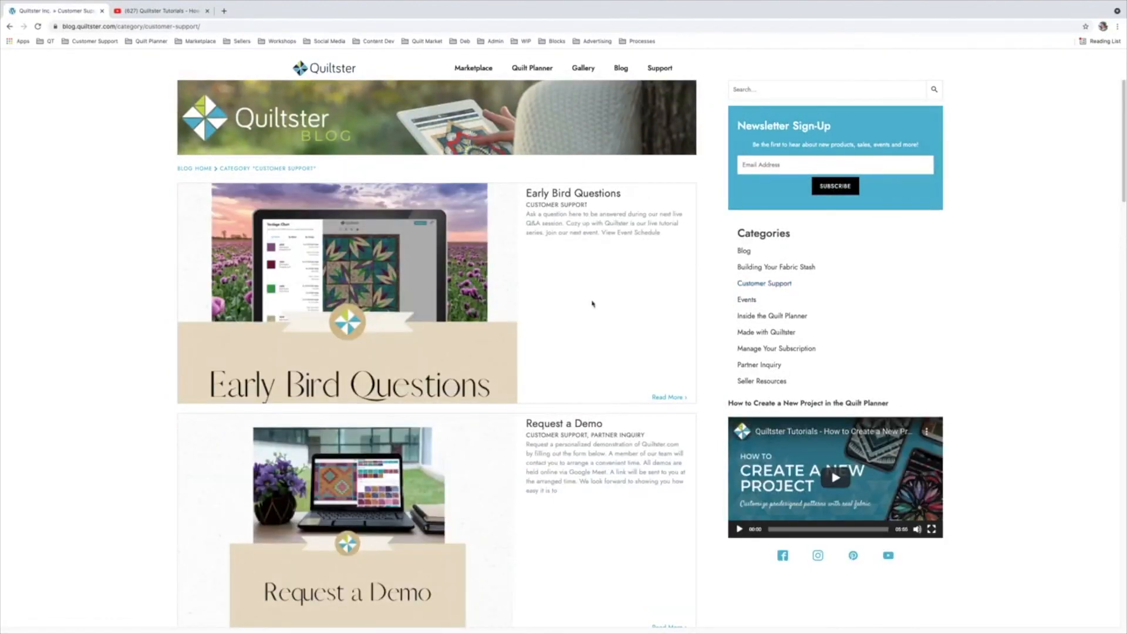
scroll(341, 327, down, 3)
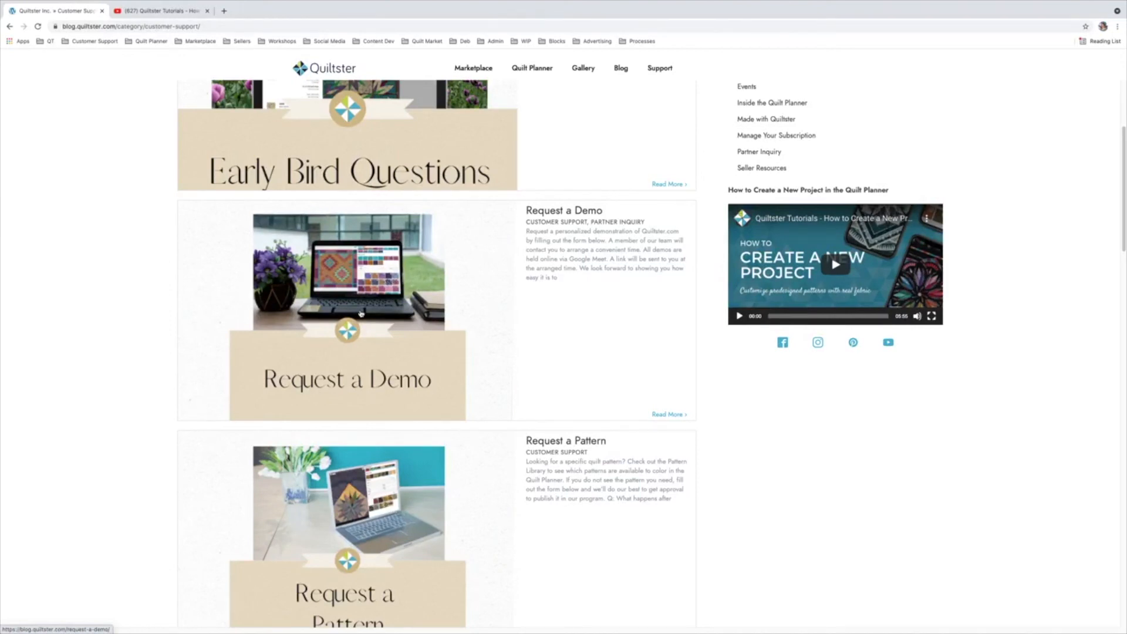
scroll(361, 313, down, 5)
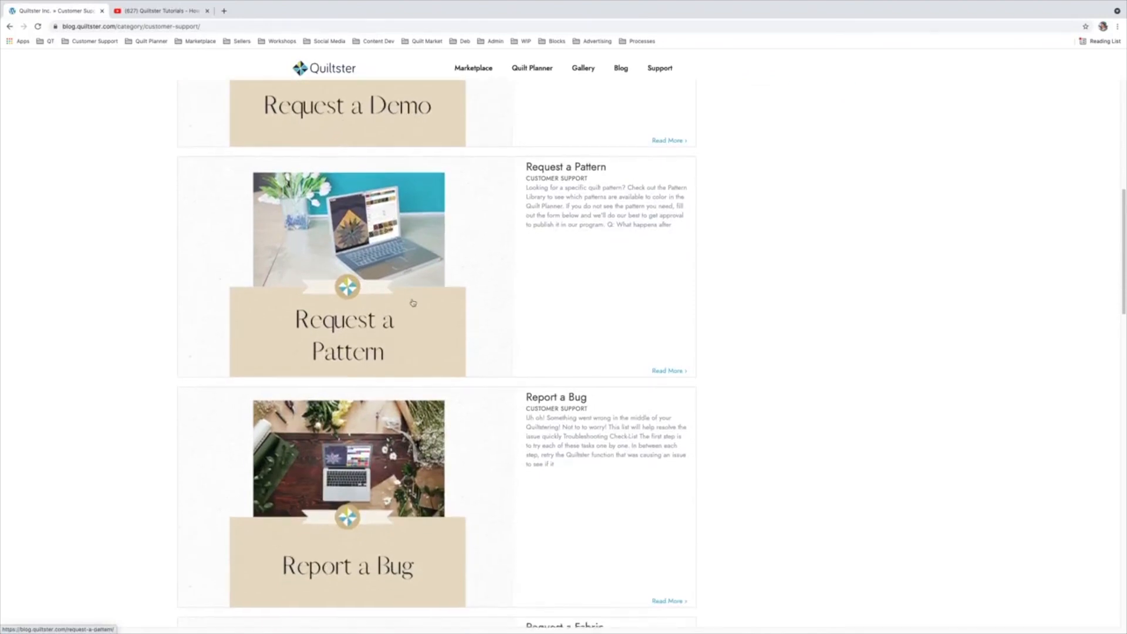
scroll(412, 303, down, 1)
scroll(403, 216, down, 1)
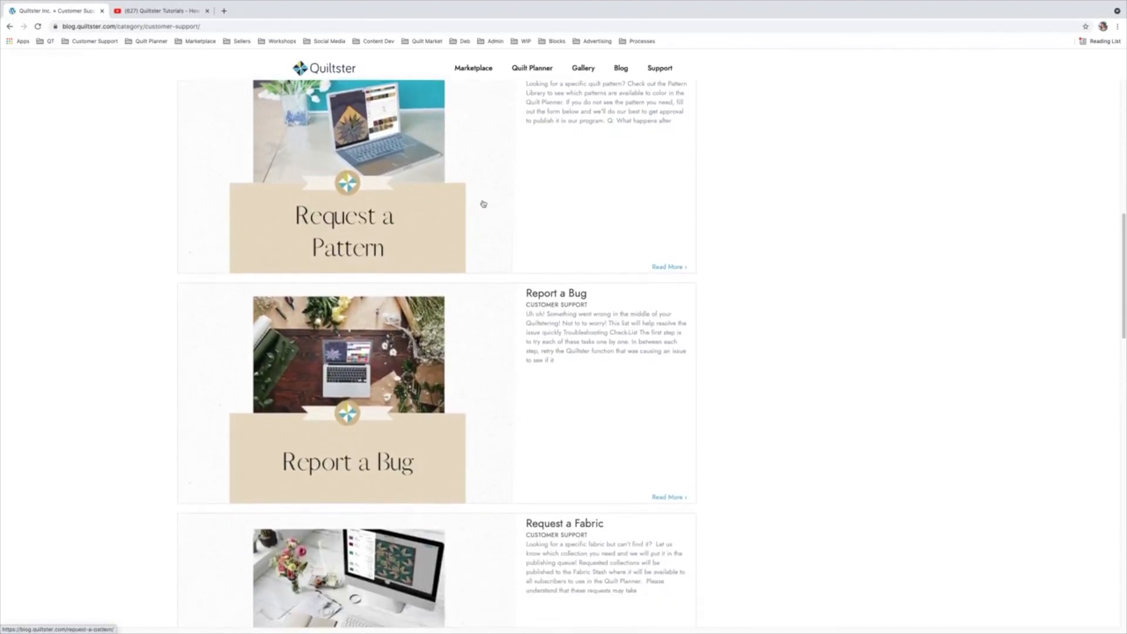
scroll(481, 204, down, 1)
scroll(483, 204, down, 1)
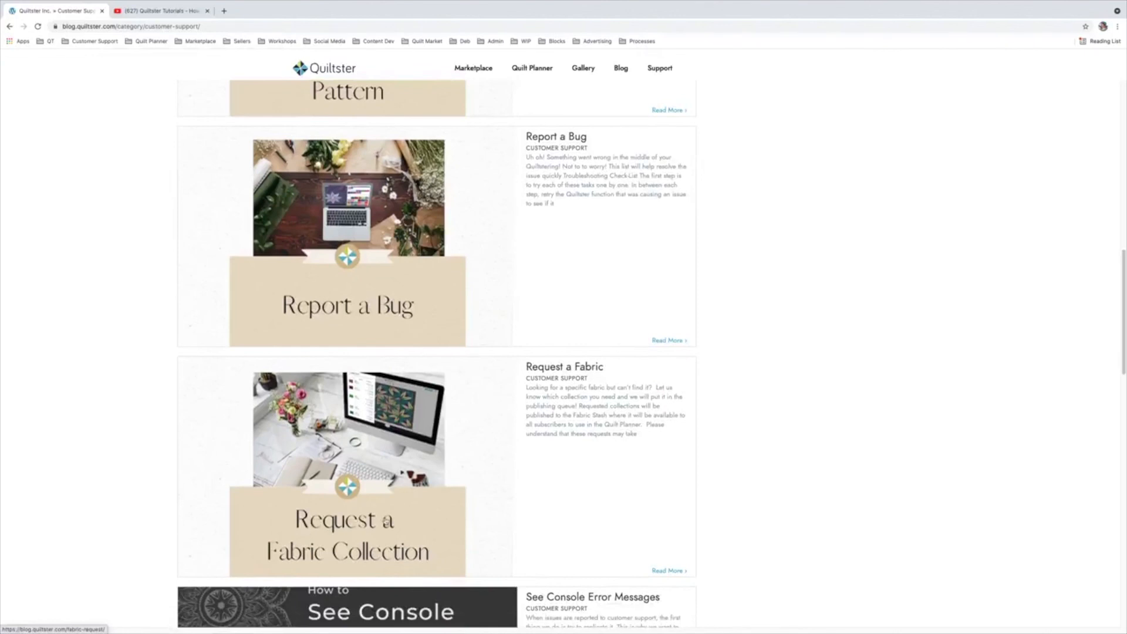
scroll(391, 407, down, 1)
click(383, 370)
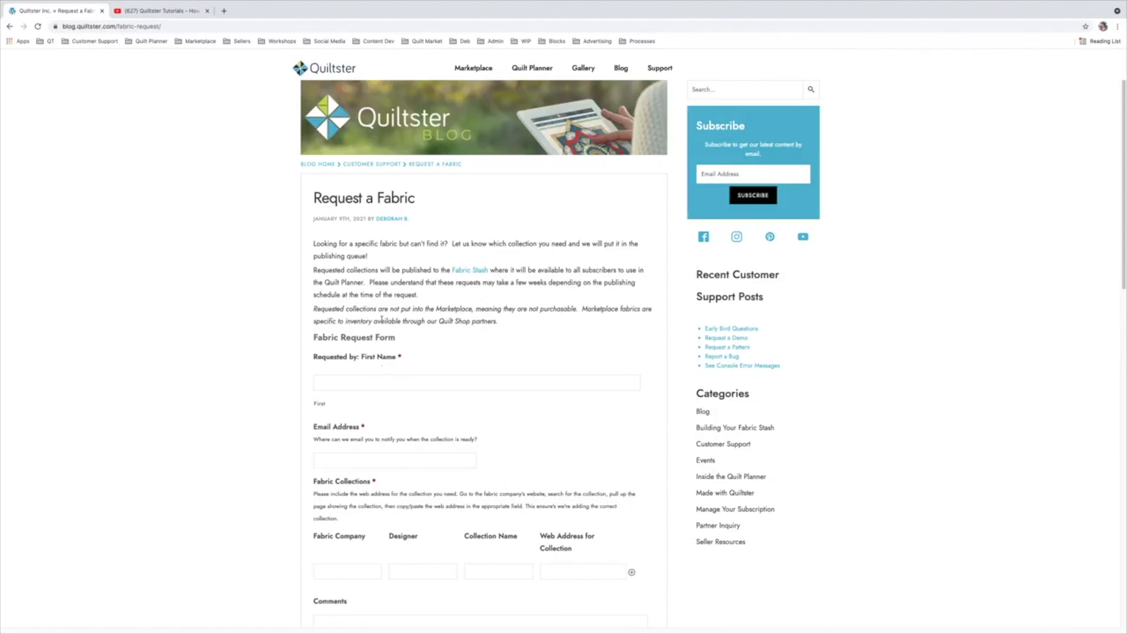
Review the Fabric Request Form's fields and the rest of the Request a Fabric page.
scroll(452, 369, down, 8)
scroll(266, 344, up, 7)
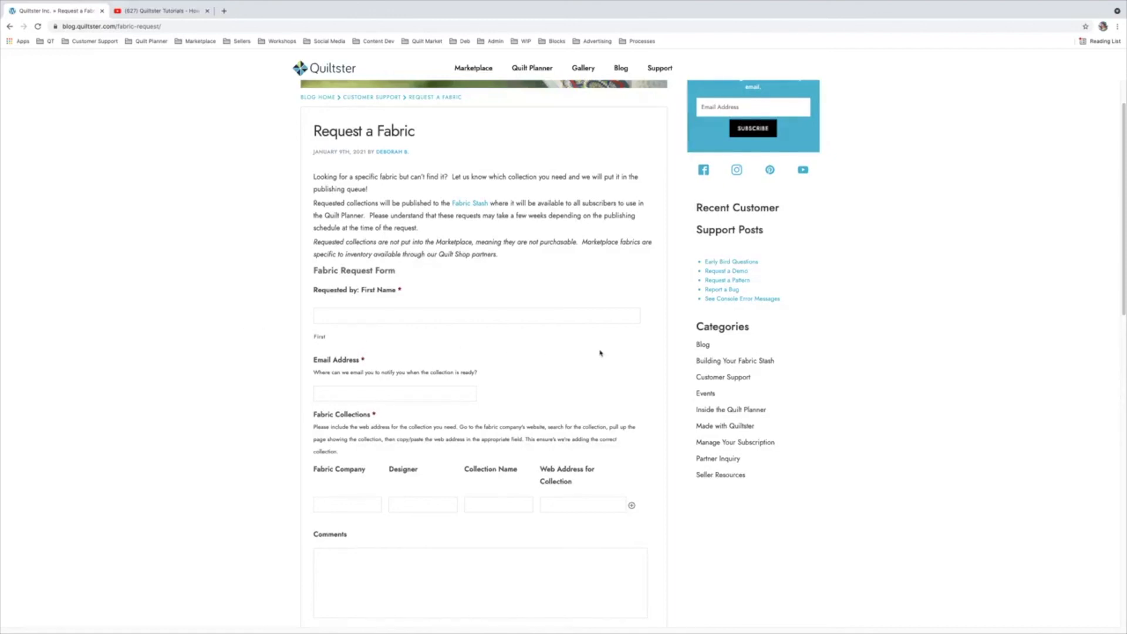
scroll(587, 358, down, 5)
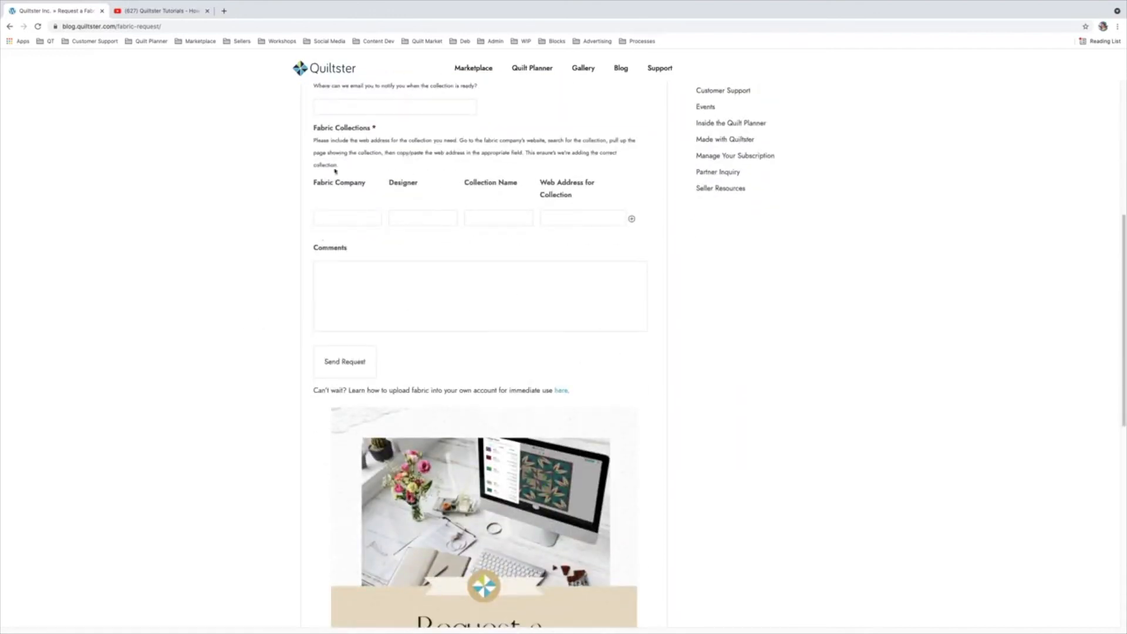
scroll(681, 223, down, 7)
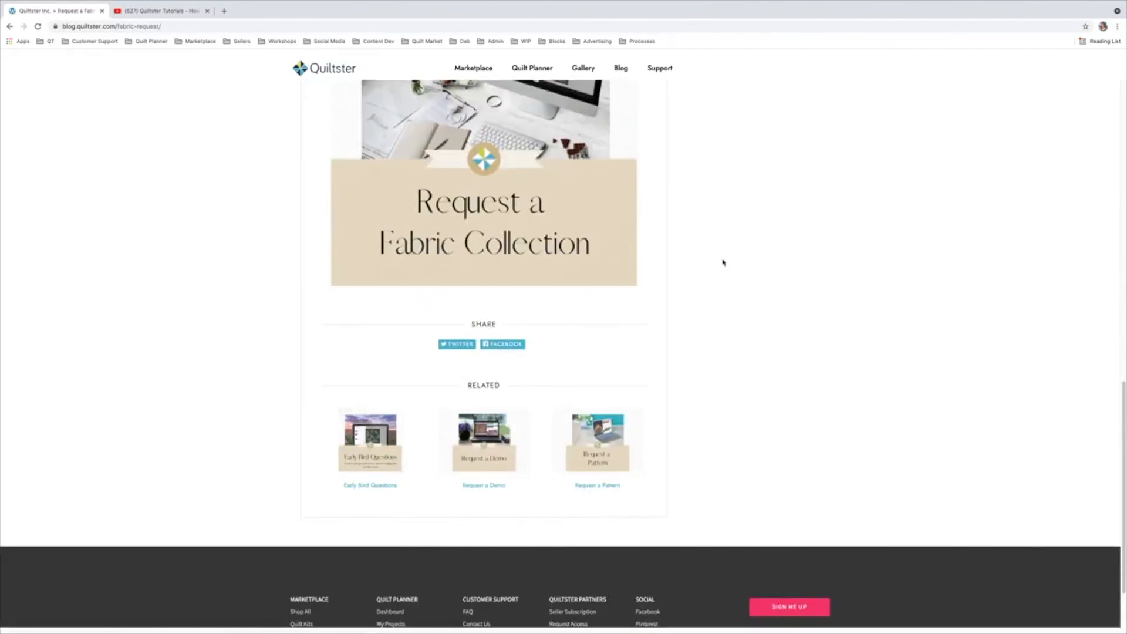
scroll(767, 244, up, 20)
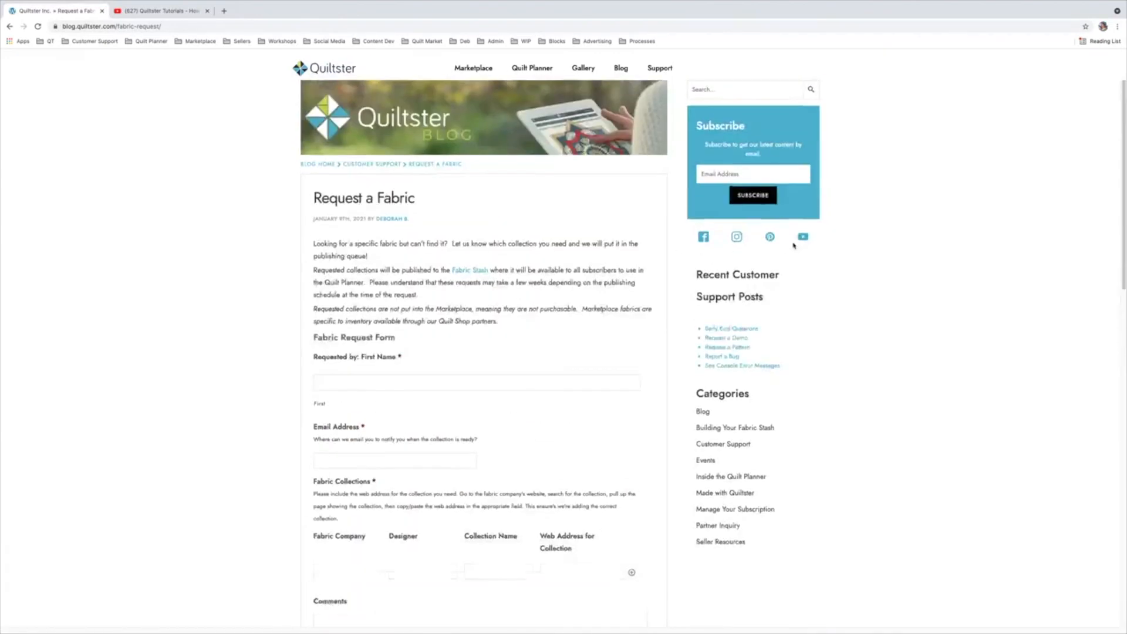
Return to the Customer Support category and open the Report a Bug post.
click(9, 26)
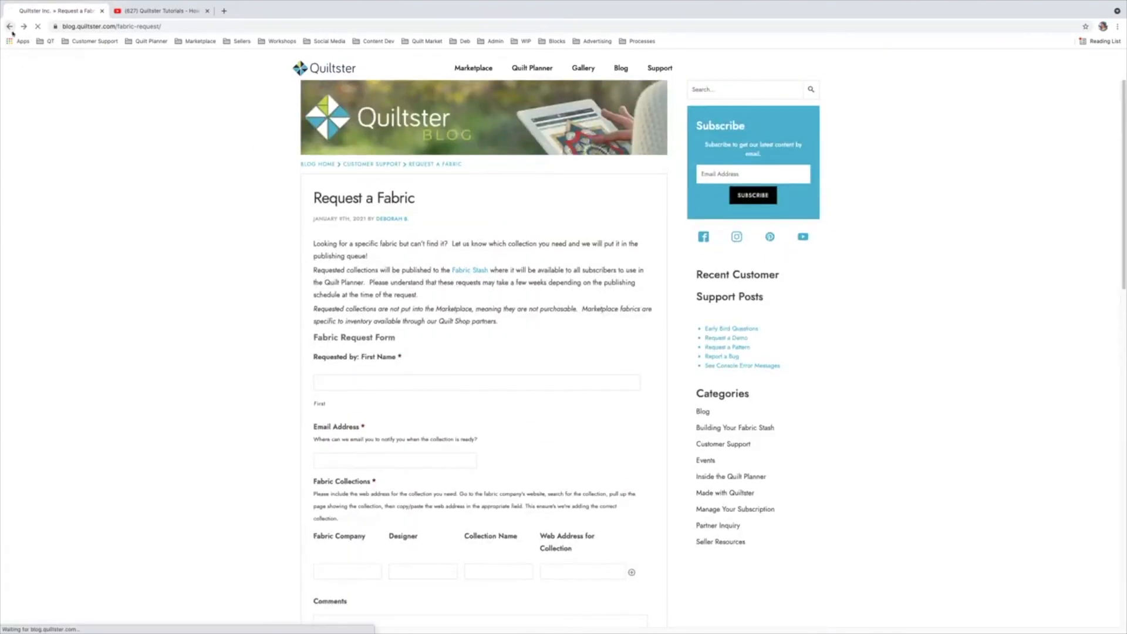
scroll(585, 489, down, 14)
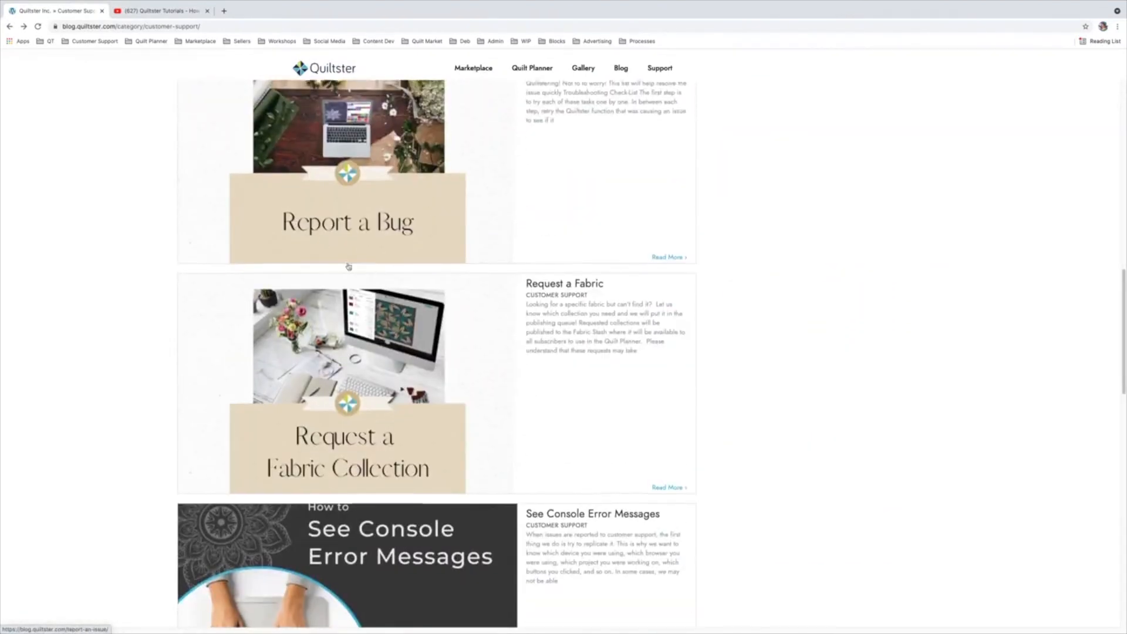
scroll(347, 262, up, 3)
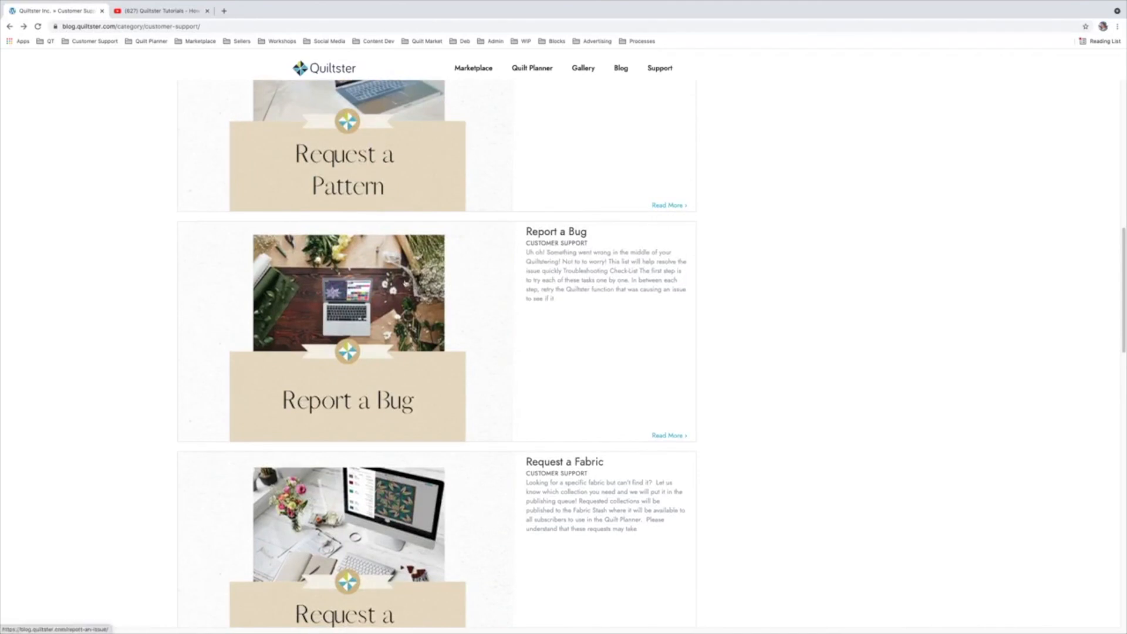
click(348, 378)
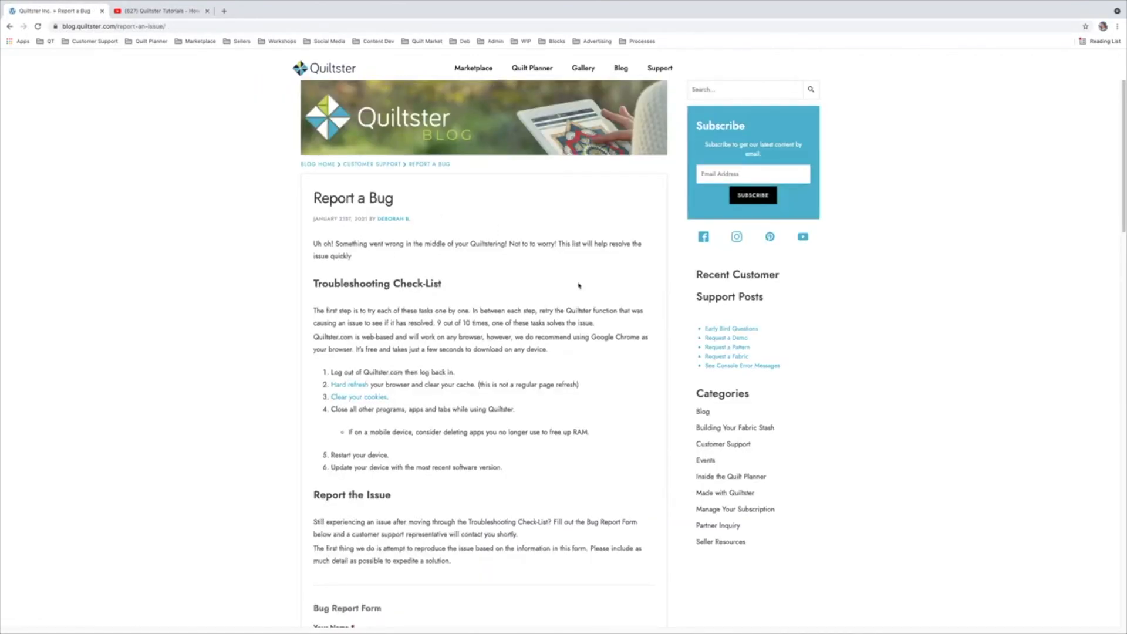
Highlight the Troubleshooting Check-List section of the Report a Bug post, from its heading to the final list item.
scroll(532, 270, down, 2)
drag(312, 188, 513, 370)
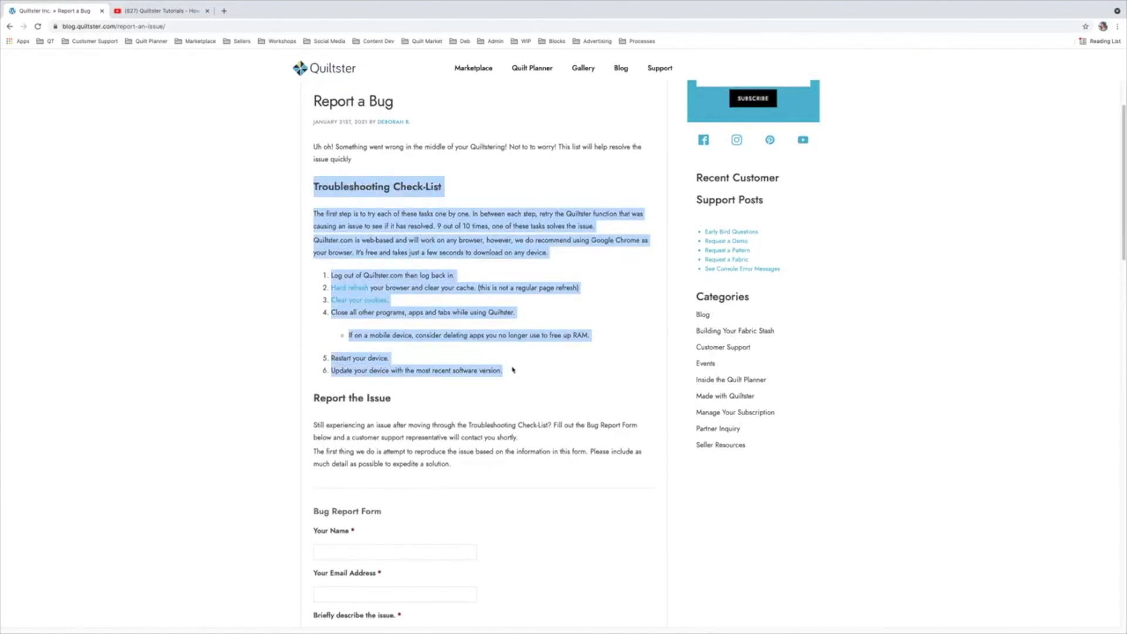
click(320, 210)
drag(312, 187, 514, 375)
click(313, 189)
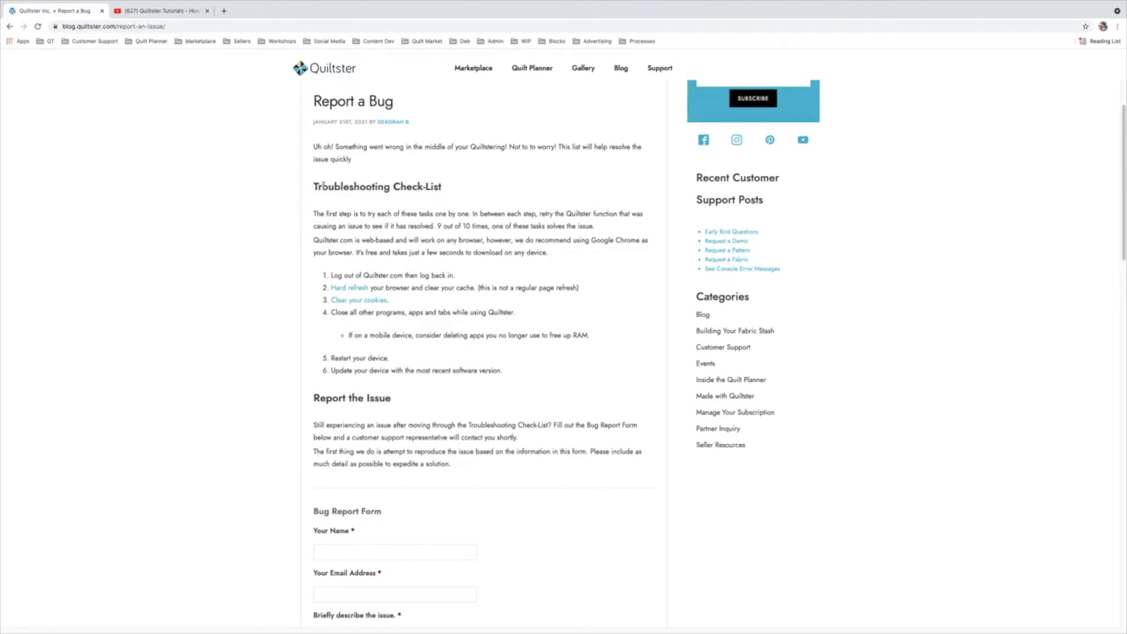
drag(318, 186, 564, 367)
click(485, 256)
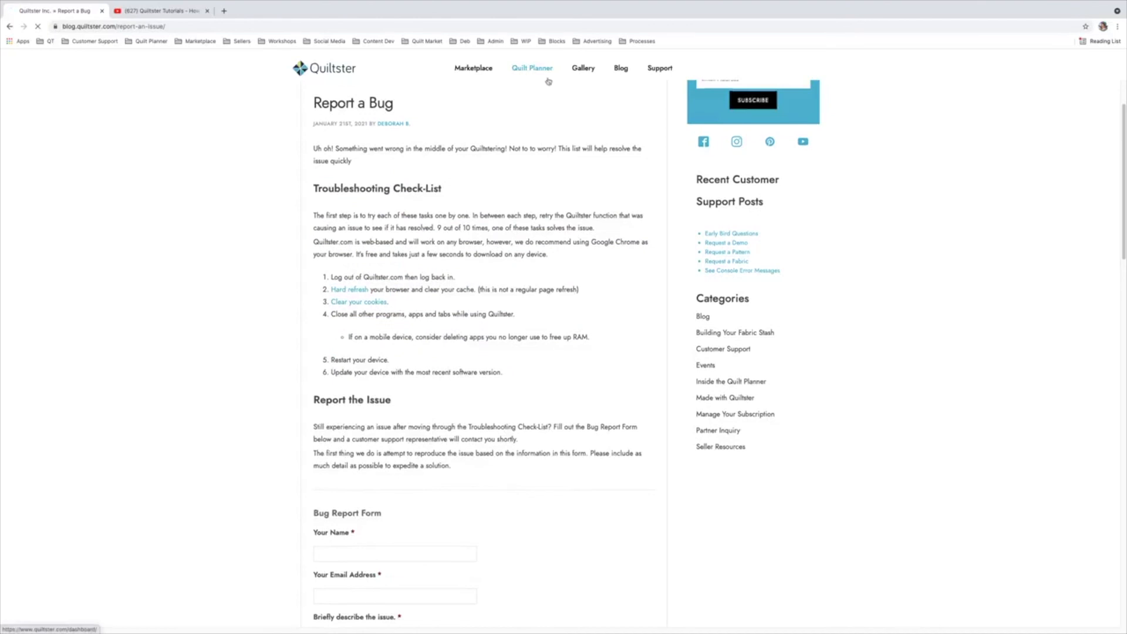
Go to the Quilt Planner dashboard, open the account page and log out of Quiltster.
click(527, 72)
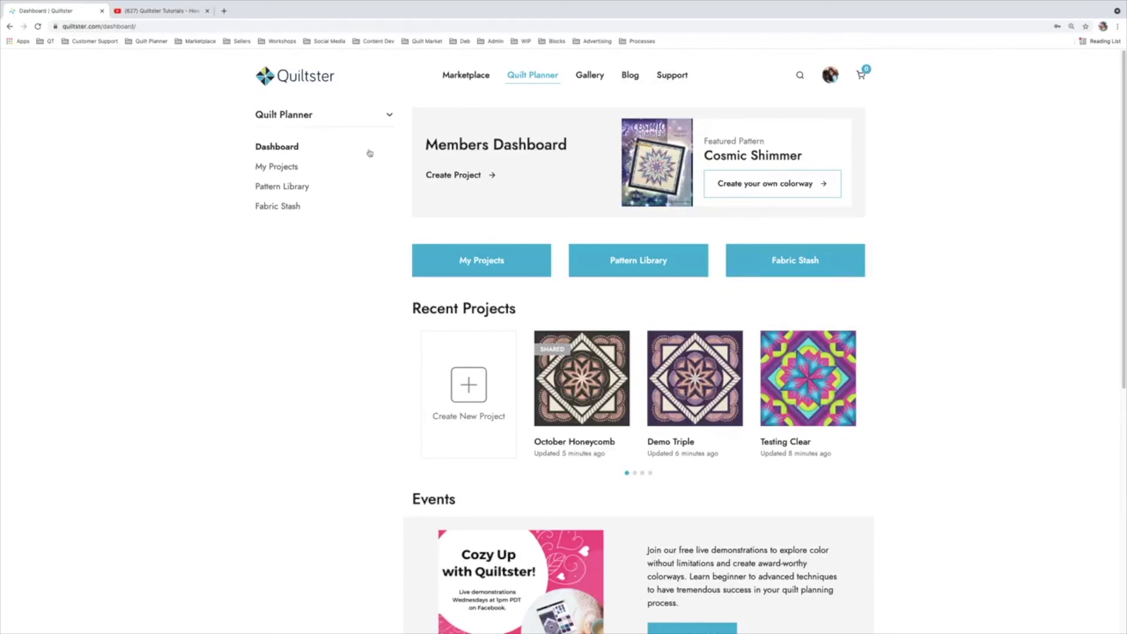
click(830, 74)
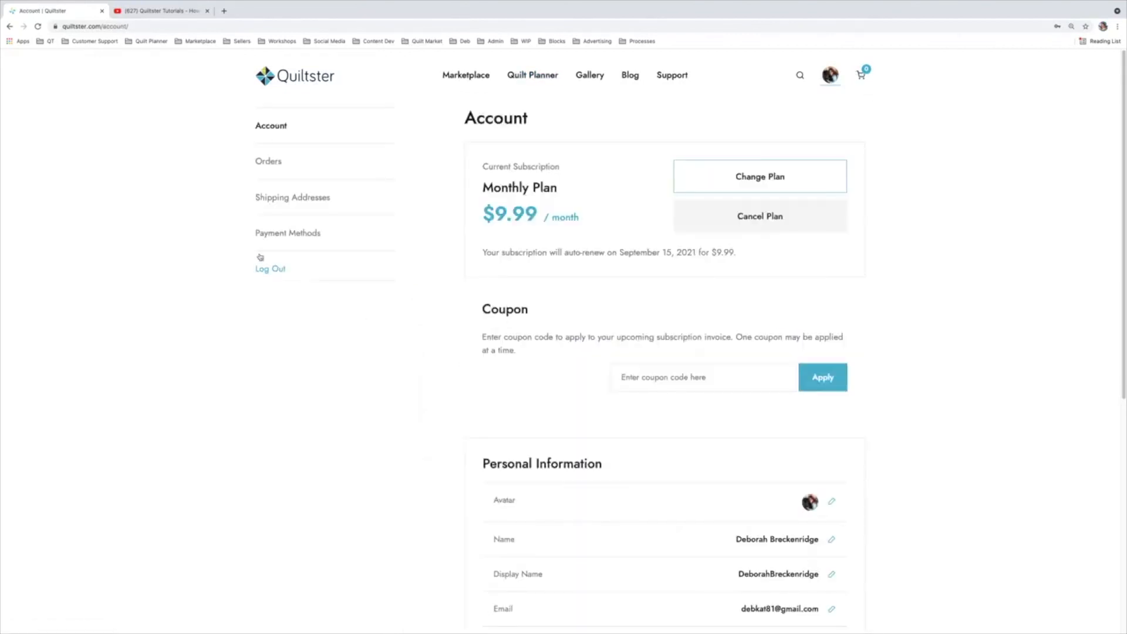
click(270, 269)
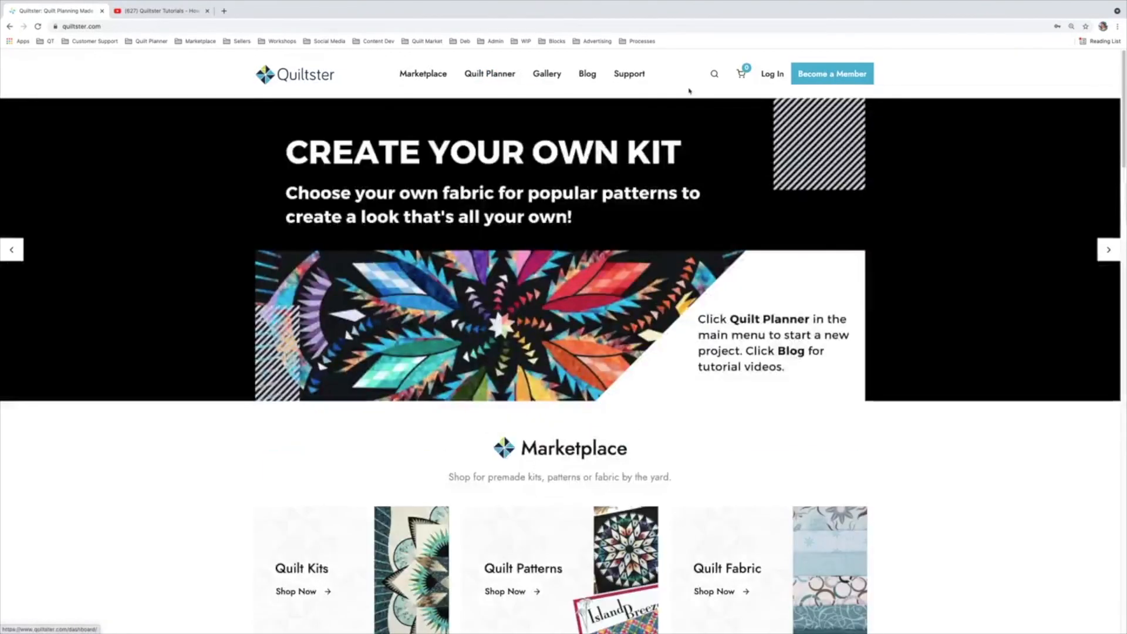
Open the Become a Member plan choices and highlight the Annual Plan's "Best value! 2 months free!" note.
click(832, 73)
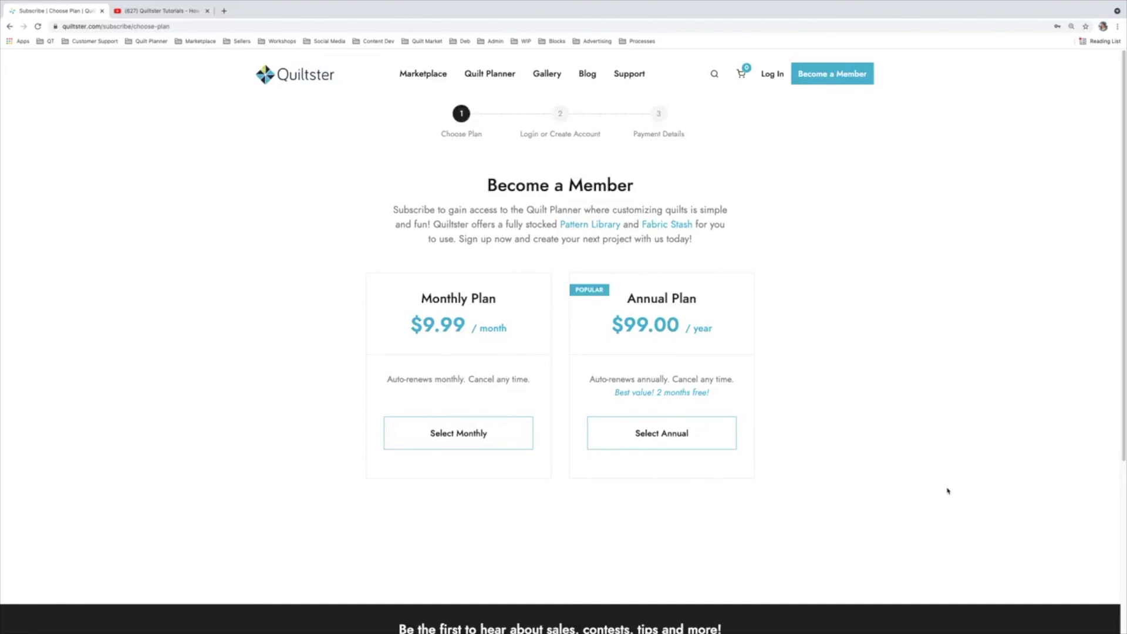
scroll(555, 543, down, 1)
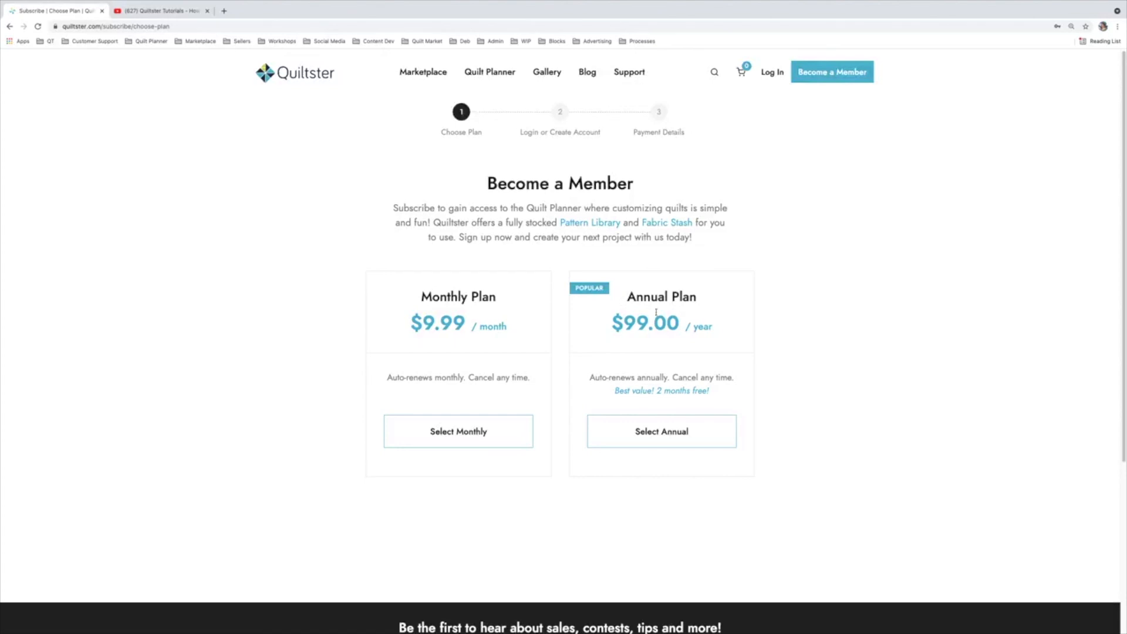
drag(615, 392, 720, 395)
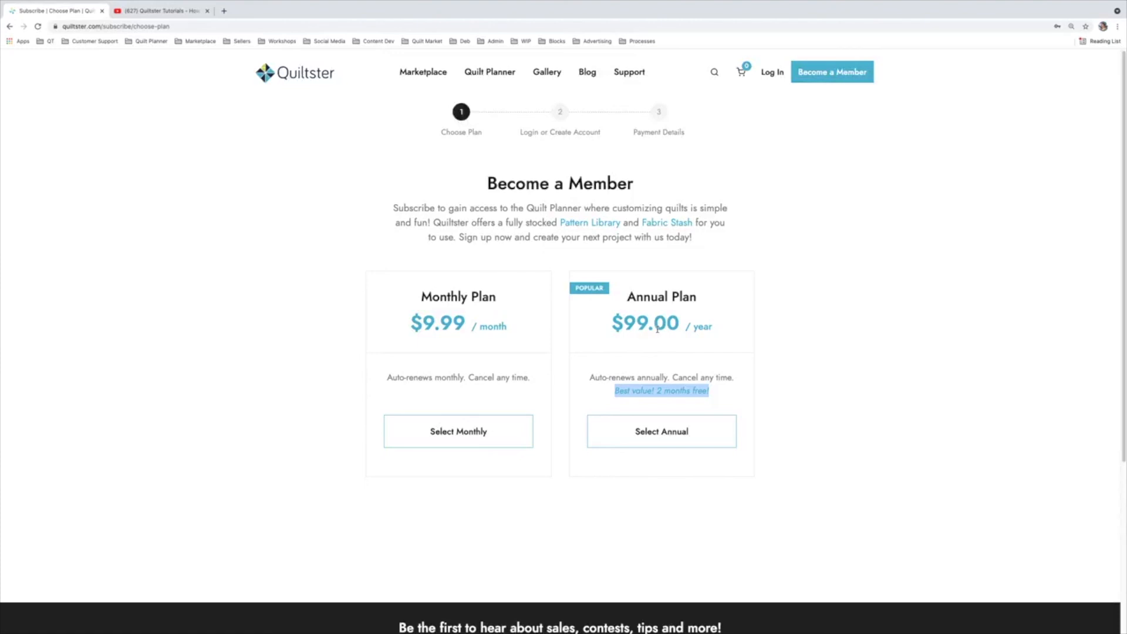
Log back in to Quiltster and open the account page.
click(772, 73)
click(363, 375)
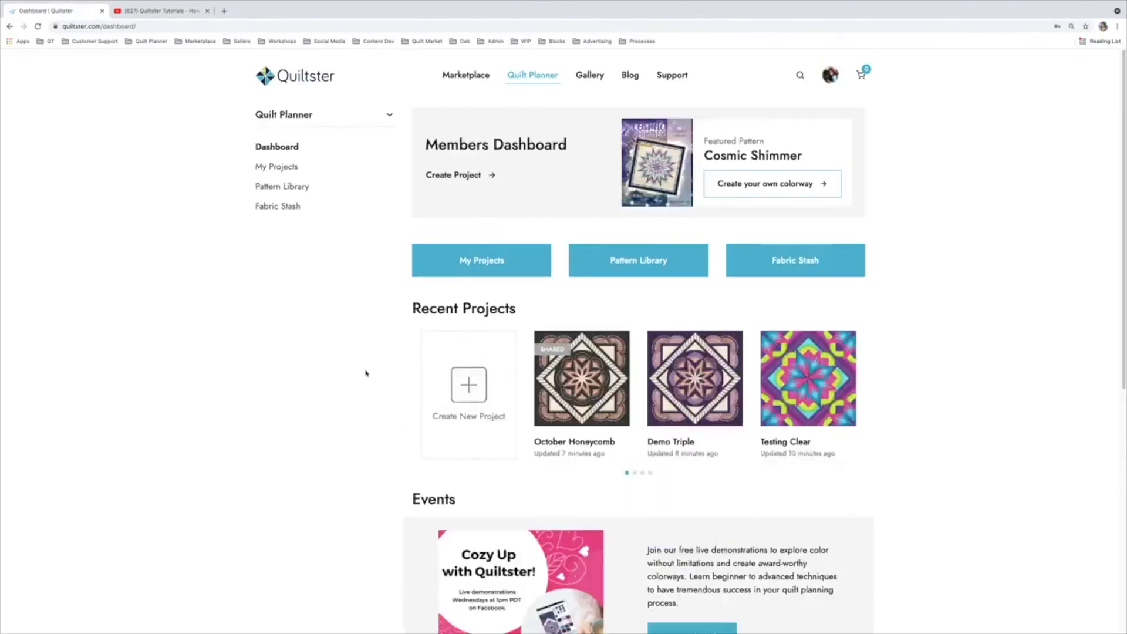
click(835, 76)
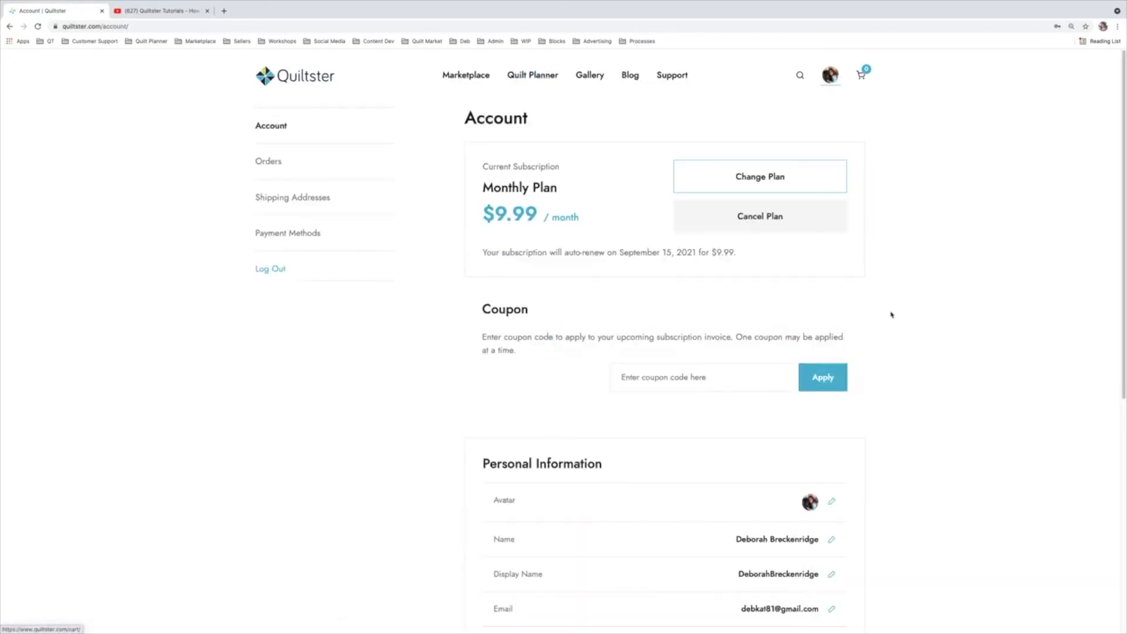
Highlight the subscription's auto-renewal sentence, including its date and price, under the Monthly Plan.
drag(740, 254, 621, 253)
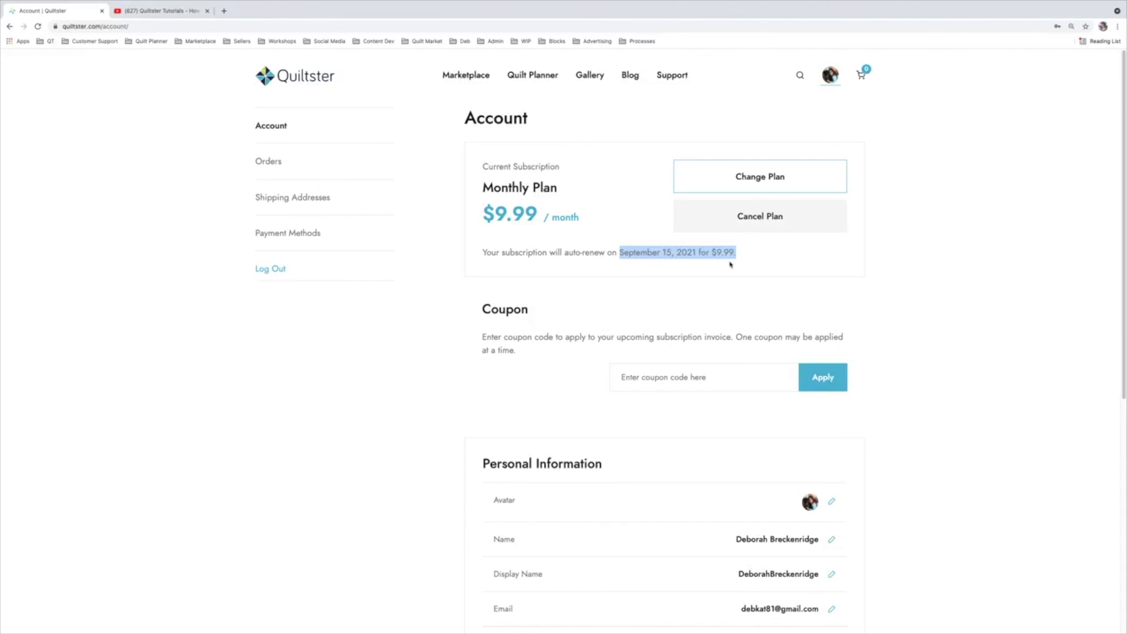
scroll(705, 293, down, 1)
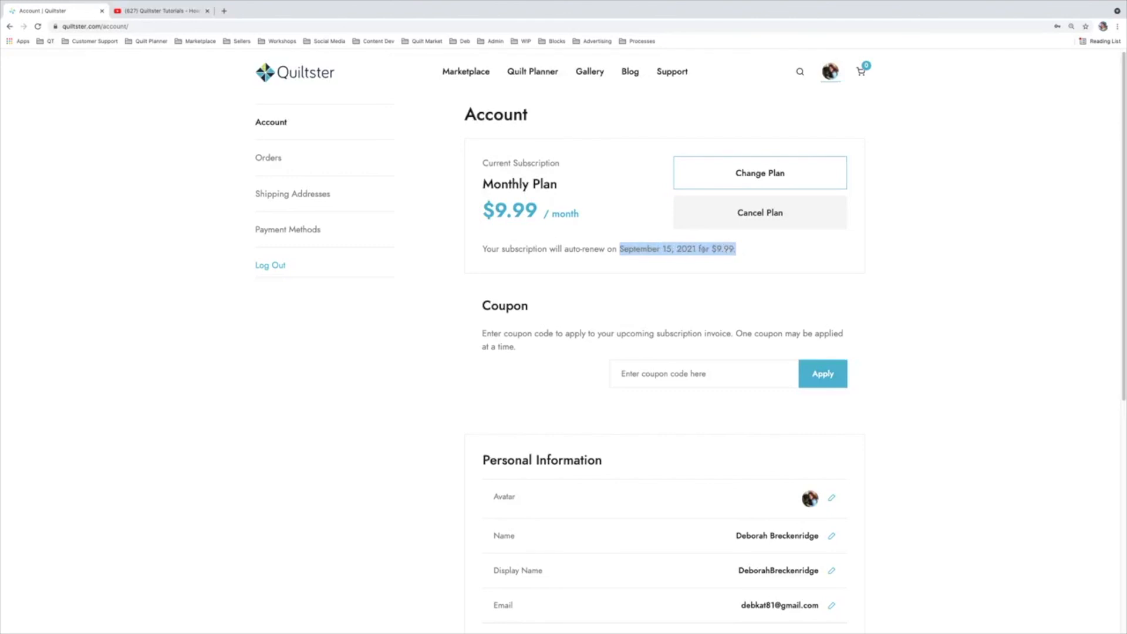
click(738, 249)
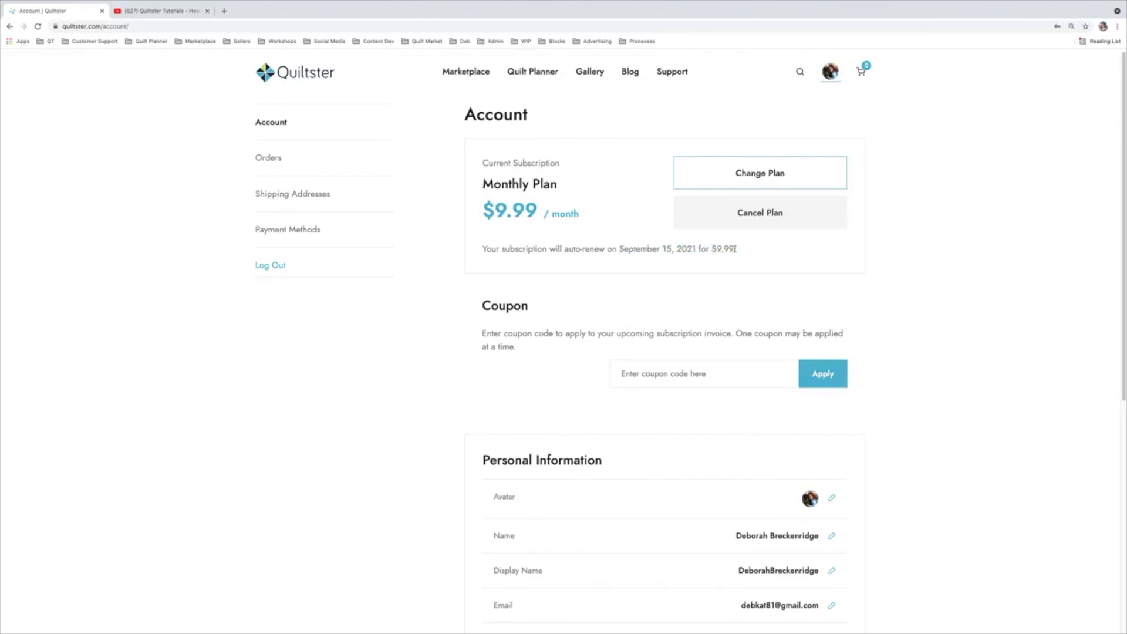
drag(545, 266, 482, 253)
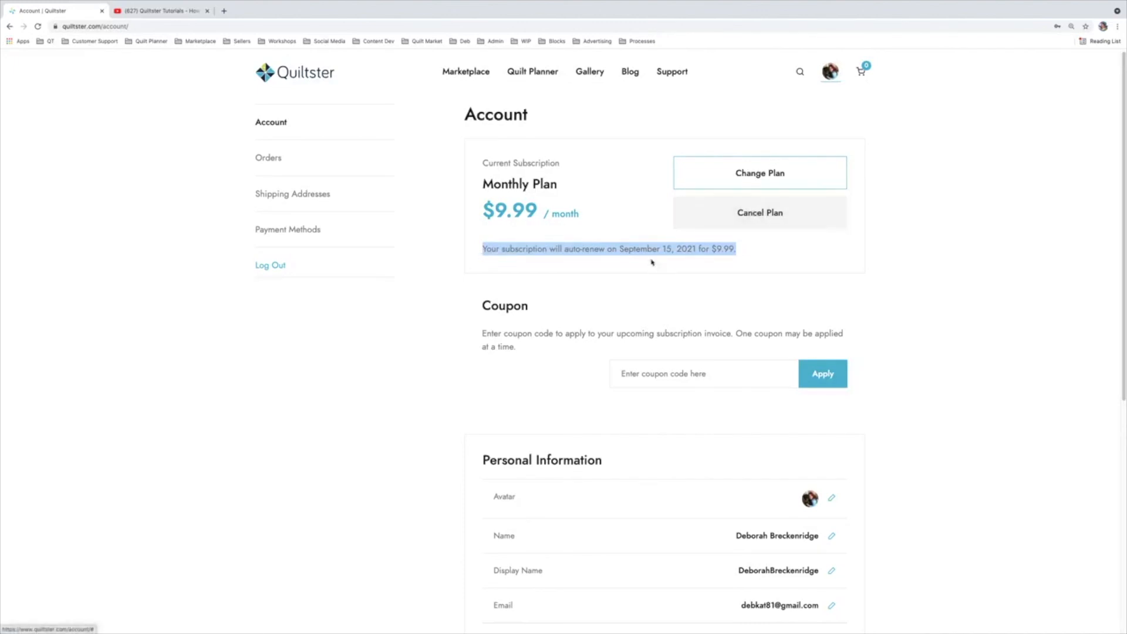
drag(620, 249, 734, 248)
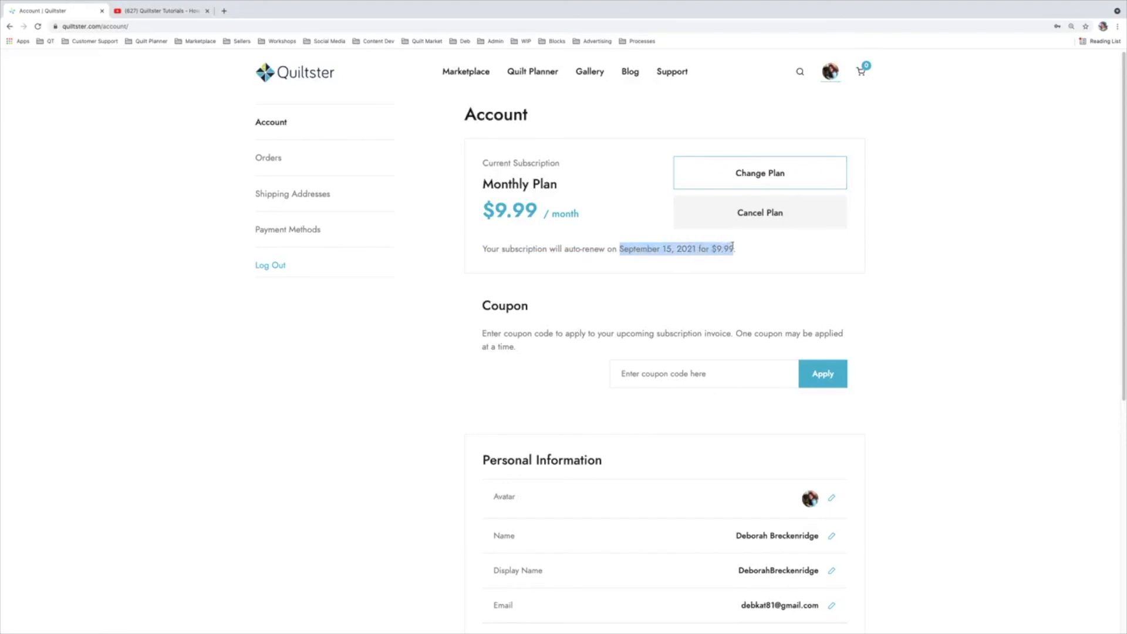
click(648, 250)
triple_click(649, 249)
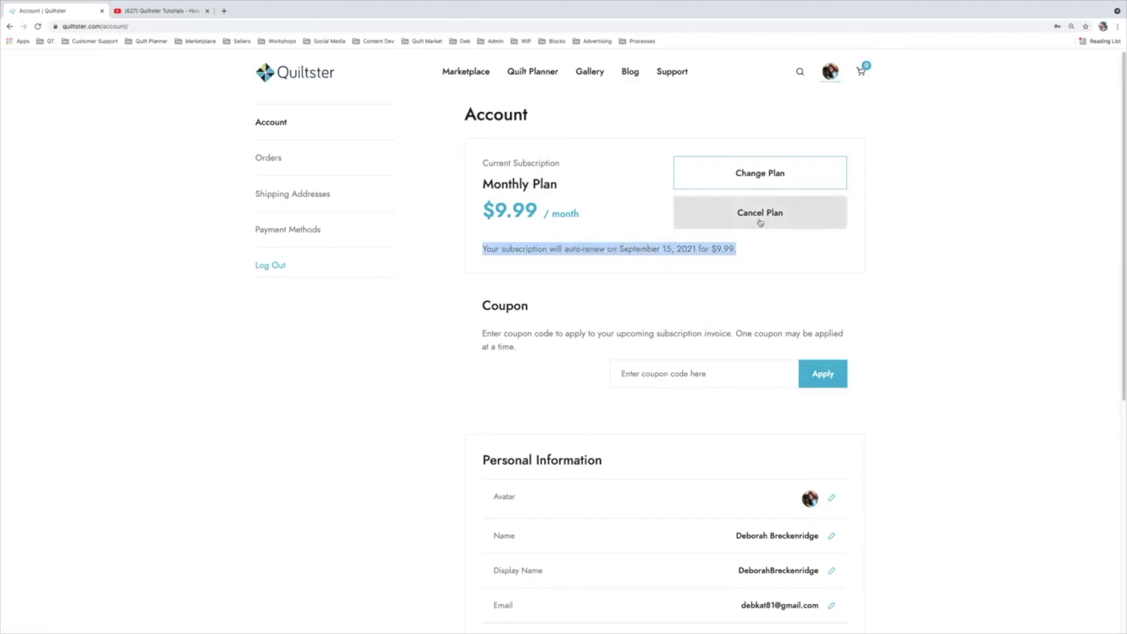